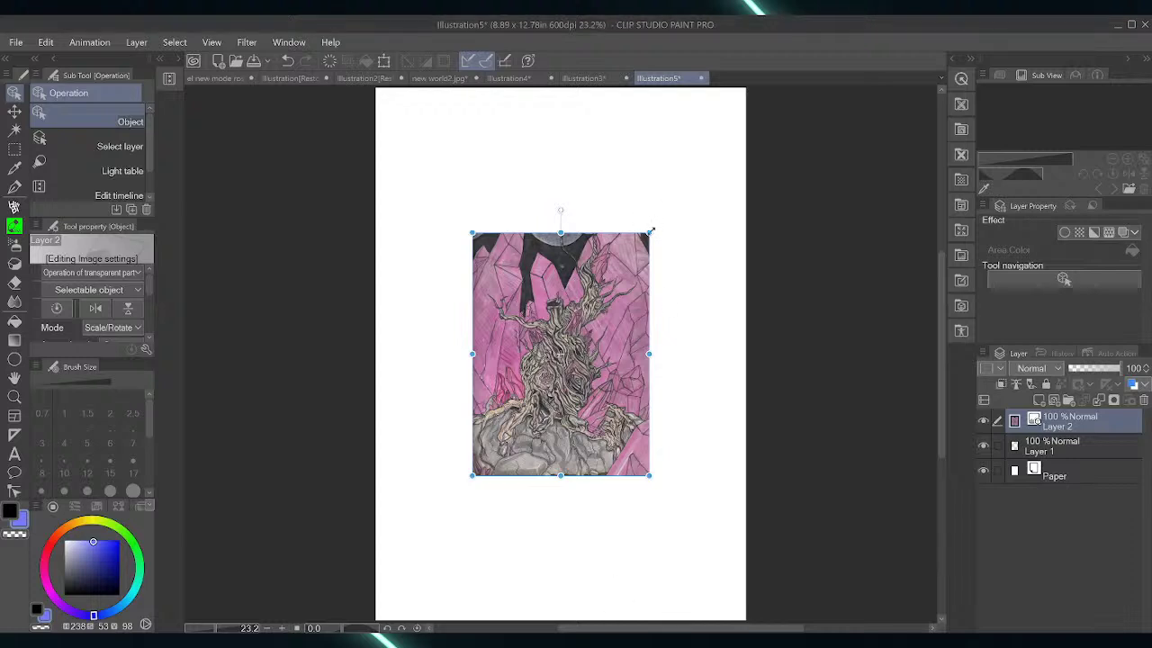
# Enlarge the tree drawing on Layer 2 to cover the whole canvas, and rasterize the layer
pyautogui.moveTo(646, 227); pyautogui.dragTo(744, 84)
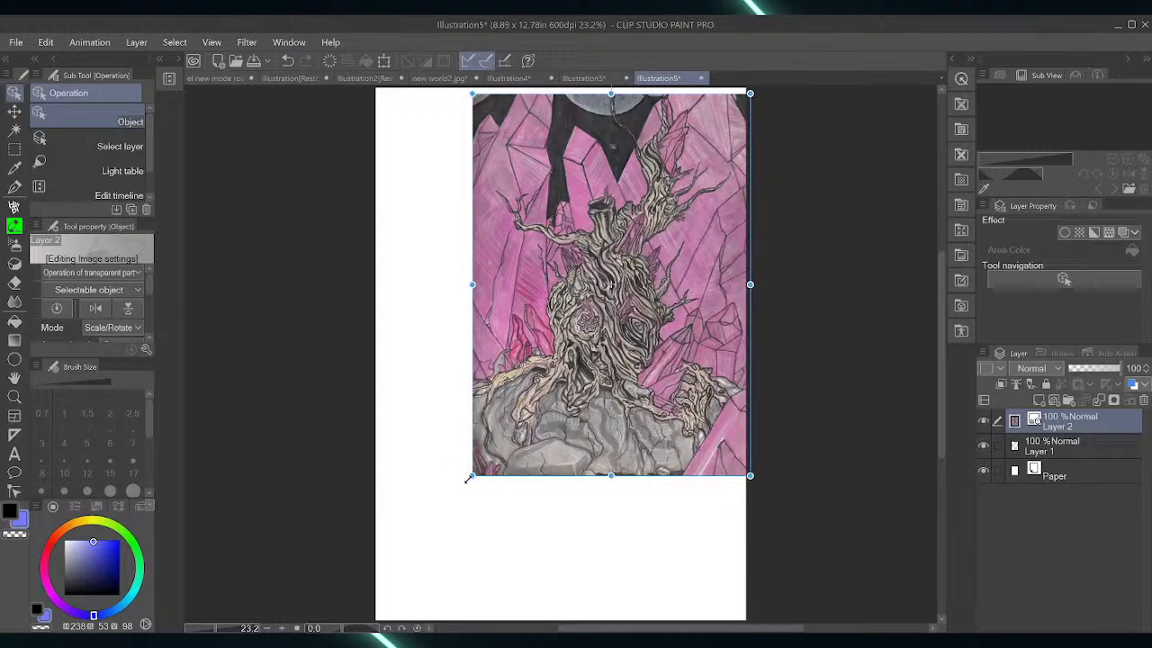
pyautogui.moveTo(468, 477); pyautogui.dragTo(364, 617)
pyautogui.moveTo(746, 93); pyautogui.dragTo(755, 85)
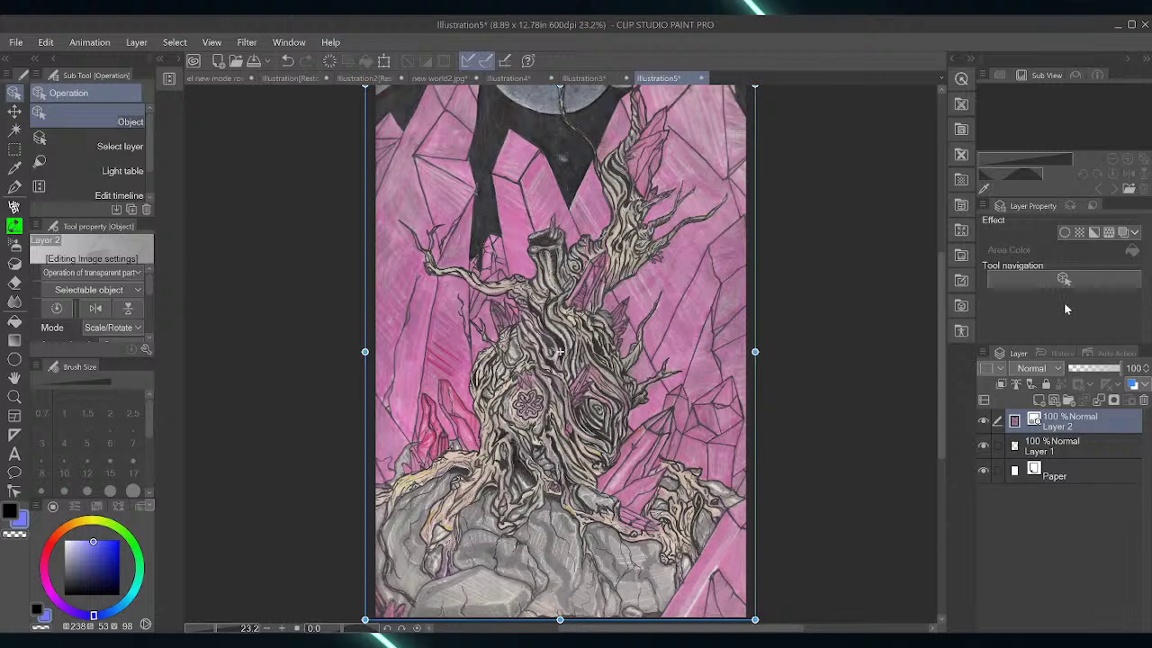
pyautogui.hotkey('ctrl', 'r')
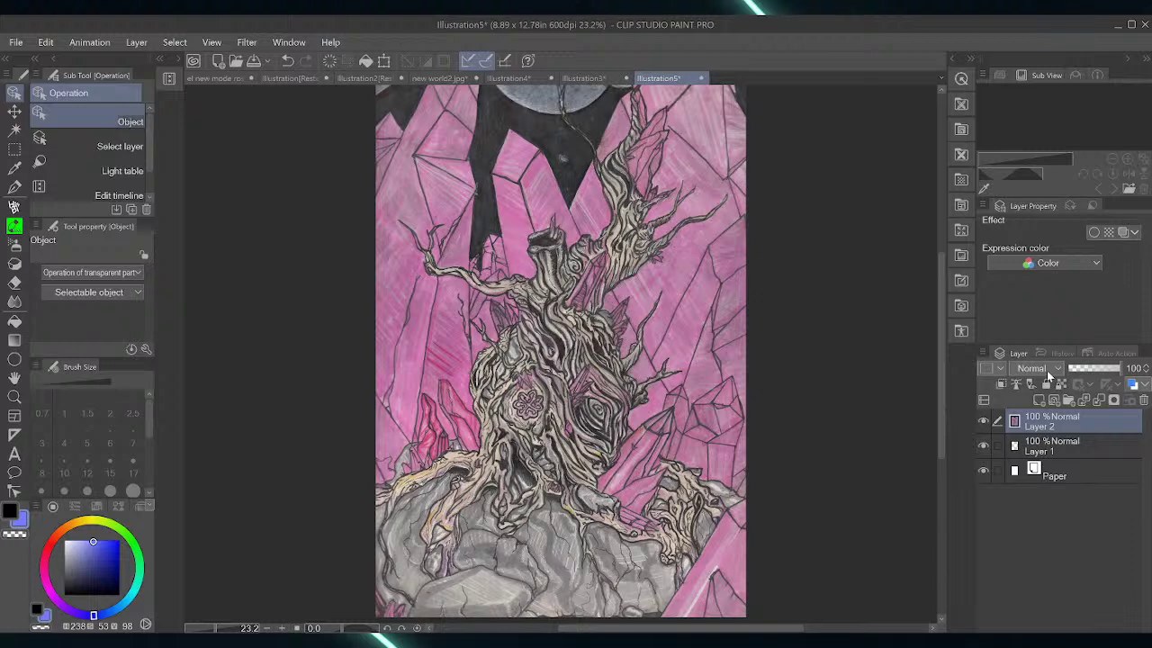
# Lower Layer 2's opacity to 65% and add a new raster layer above it
pyautogui.moveTo(1119, 371); pyautogui.dragTo(1102, 373)
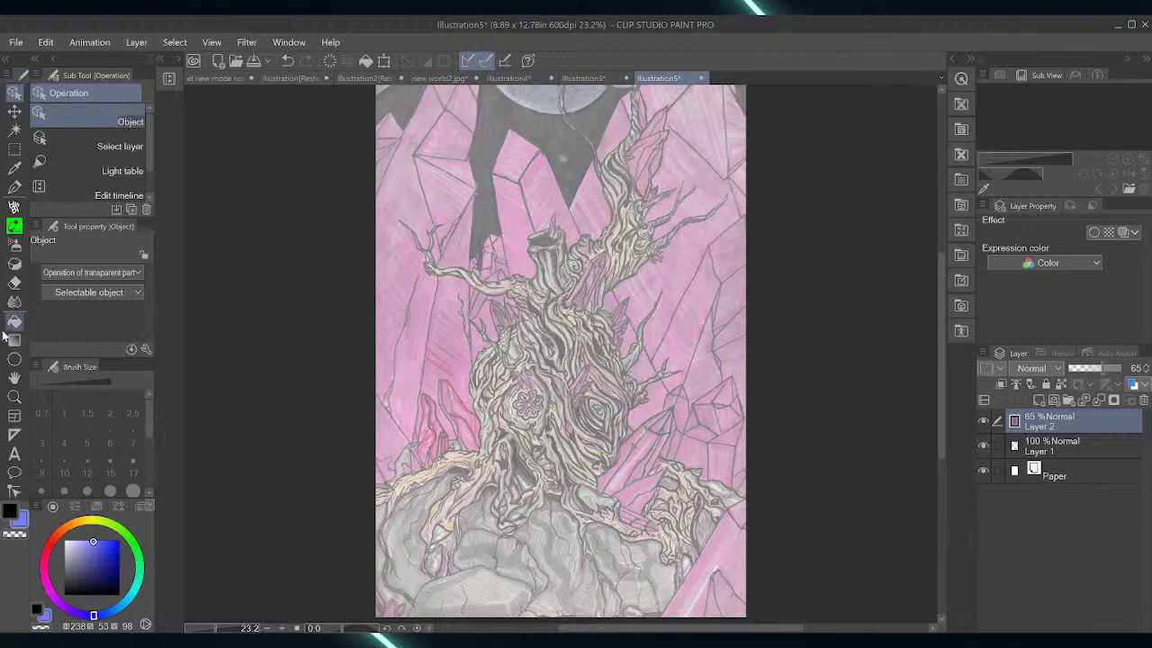
pyautogui.click(1037, 400)
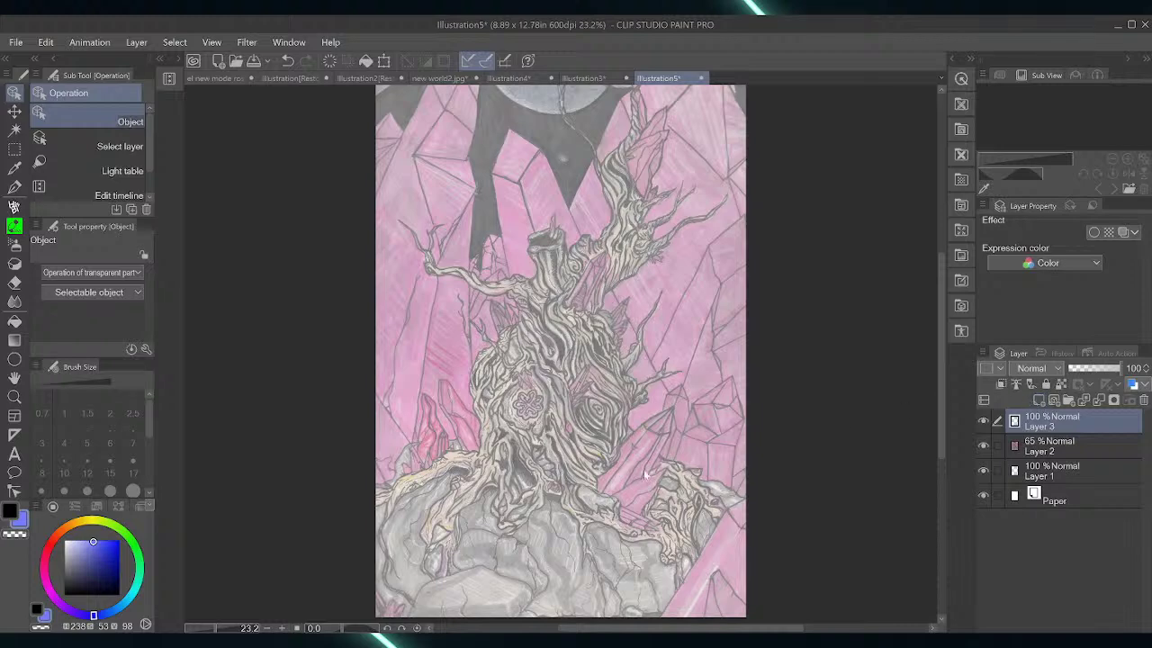
# Select a Pen brush and choose an orange-brown drawing colour with hue 23
pyautogui.click(15, 396)
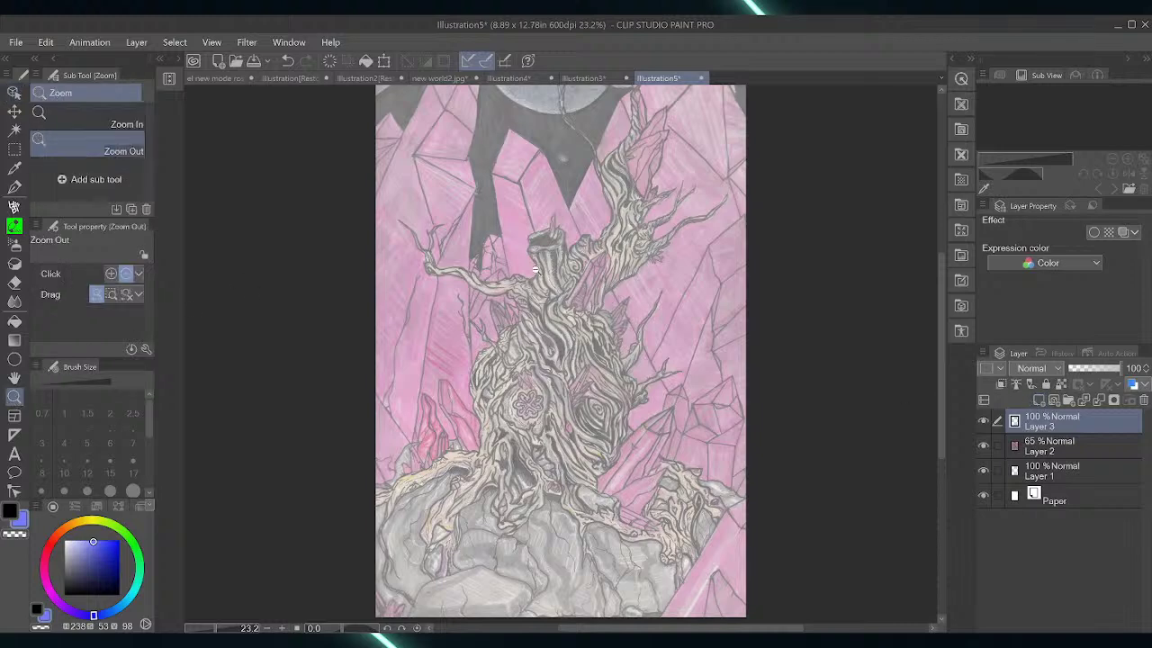
pyautogui.click(604, 365)
pyautogui.moveTo(605, 364); pyautogui.dragTo(502, 385)
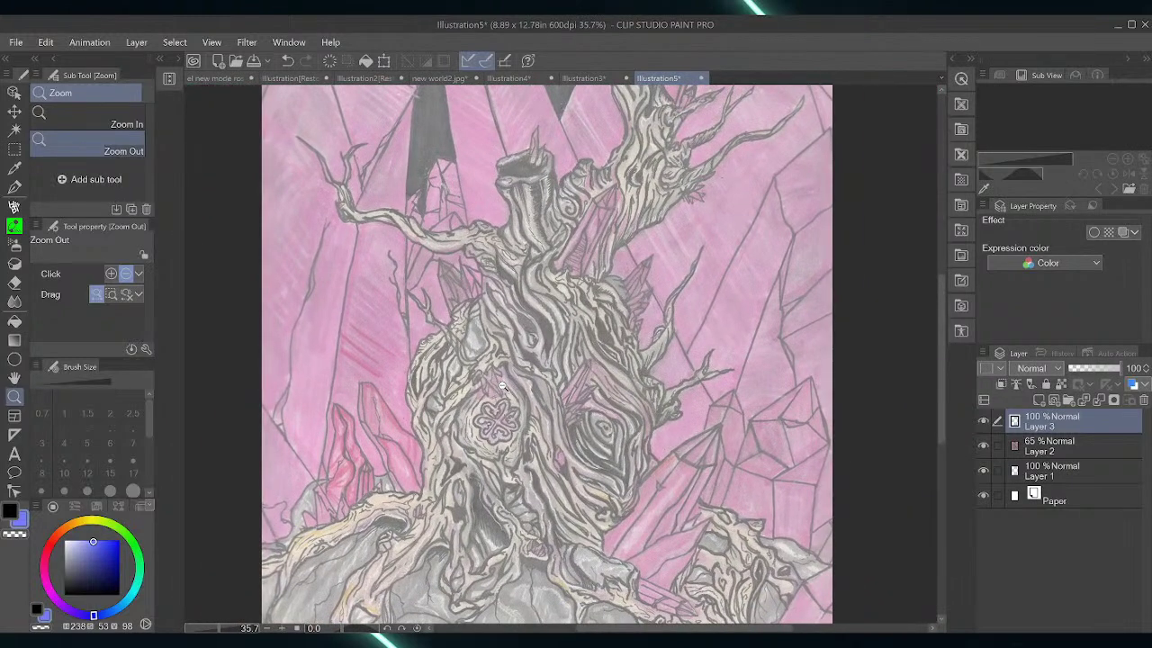
pyautogui.click(15, 189)
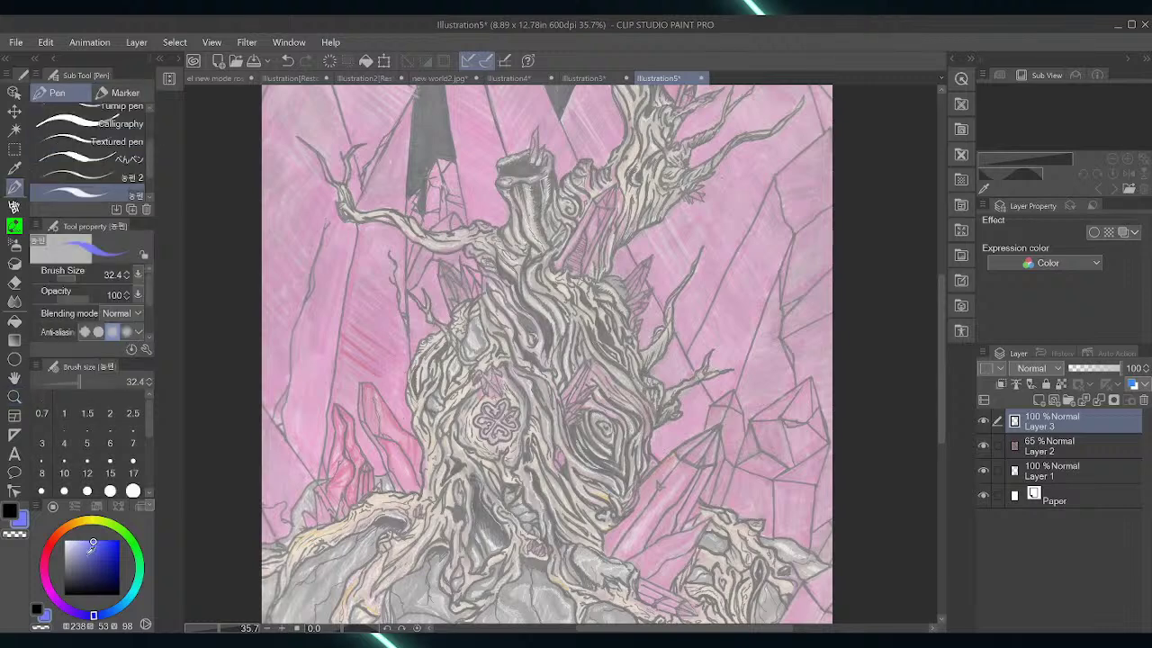
pyautogui.click(66, 528)
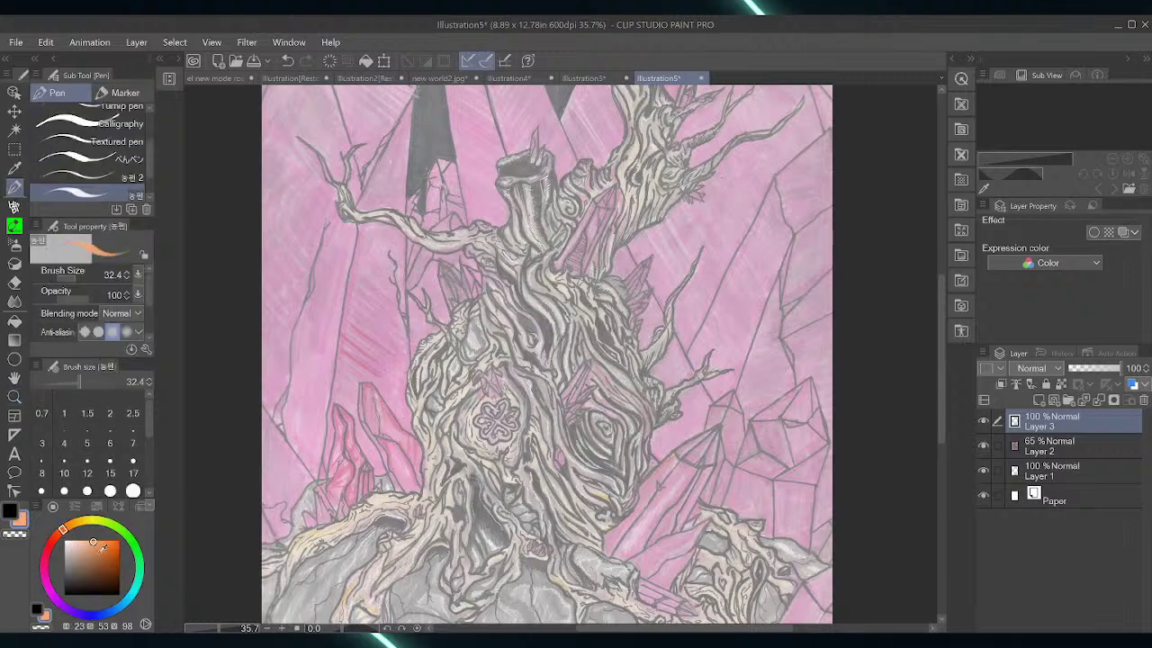
pyautogui.moveTo(95, 544); pyautogui.dragTo(100, 563)
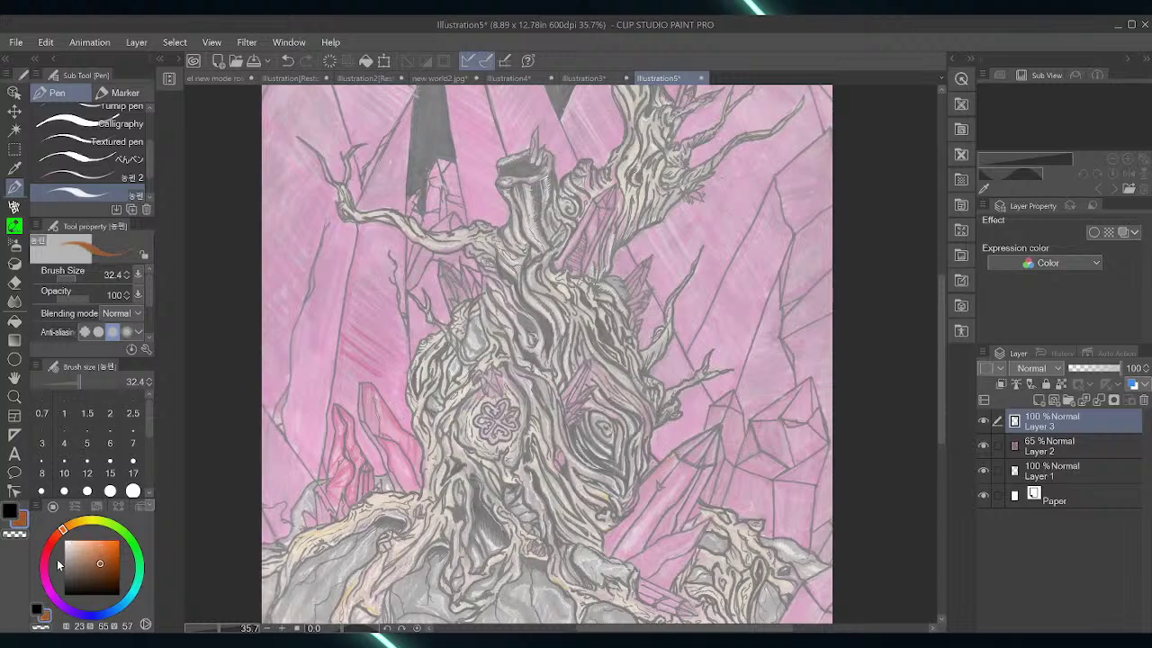
# Fade the reference drawing on Layer 2 further by setting its opacity to 40%
pyautogui.moveTo(940, 363); pyautogui.dragTo(939, 401)
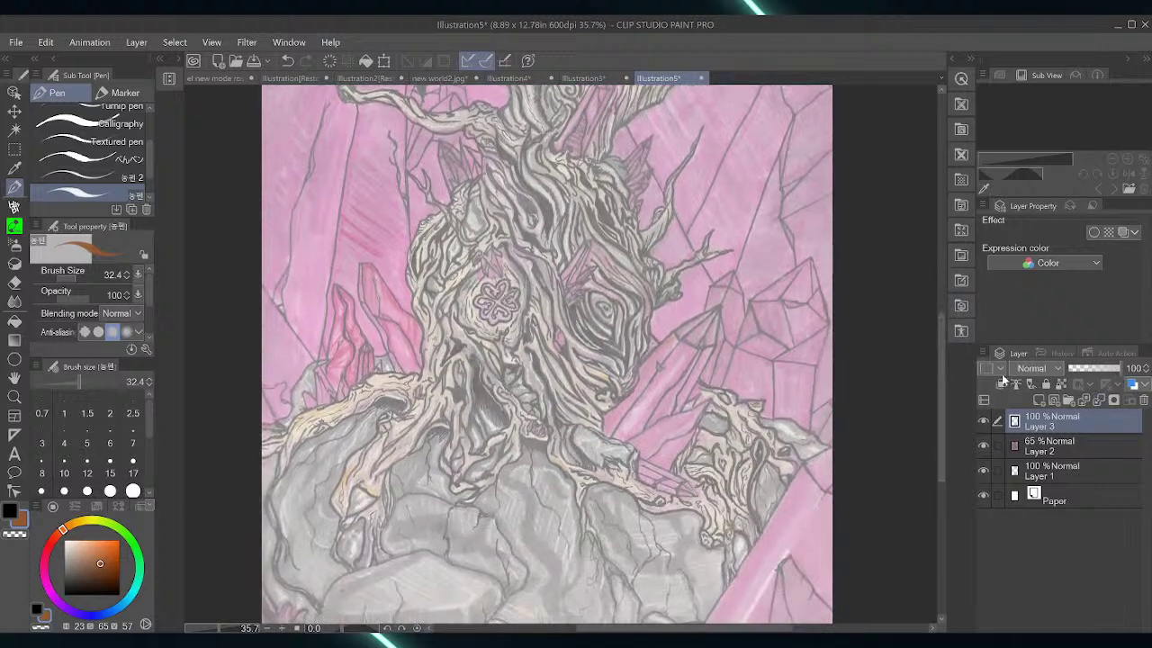
pyautogui.click(1061, 446)
pyautogui.moveTo(1098, 367); pyautogui.dragTo(1089, 370)
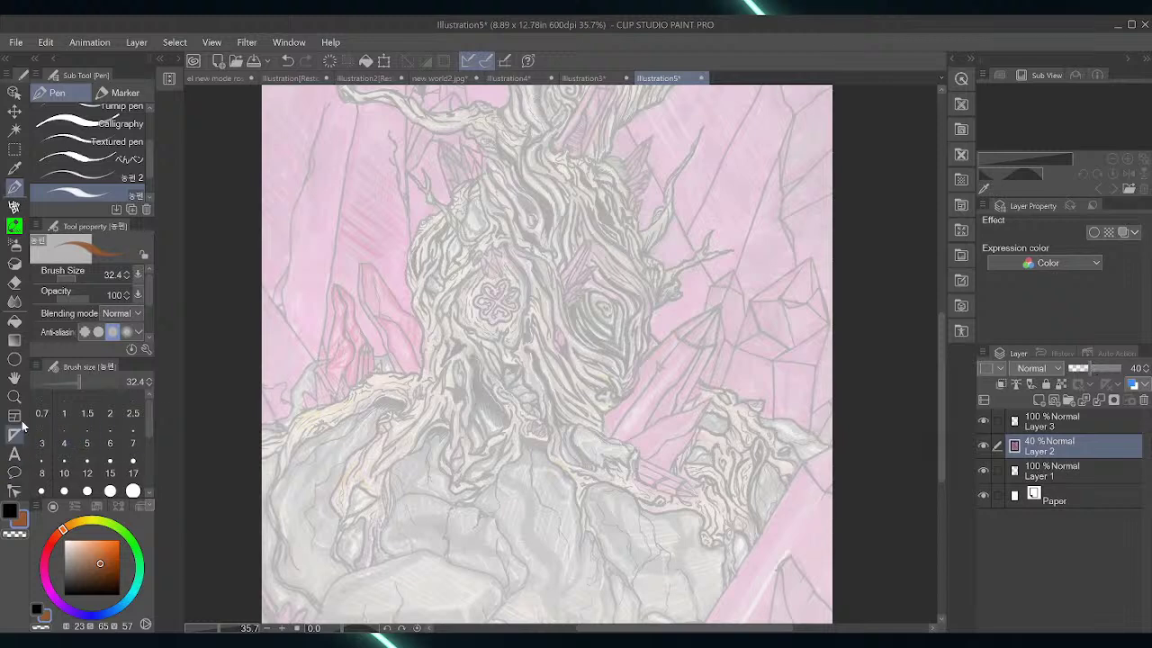
# Make Layer 3 active for tracing the tree's roots and darken the drawing colour to a deep brown
pyautogui.click(14, 396)
pyautogui.click(464, 406)
pyautogui.click(464, 406)
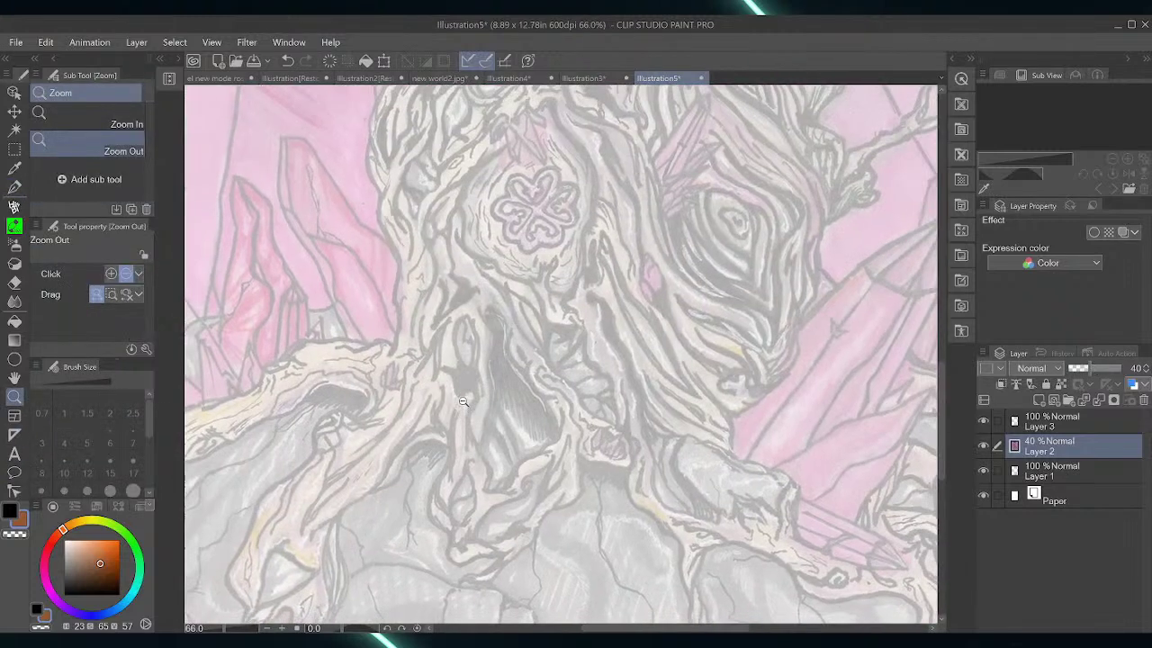
pyautogui.moveTo(638, 628); pyautogui.dragTo(627, 631)
pyautogui.hscroll(-2, 627, 630)
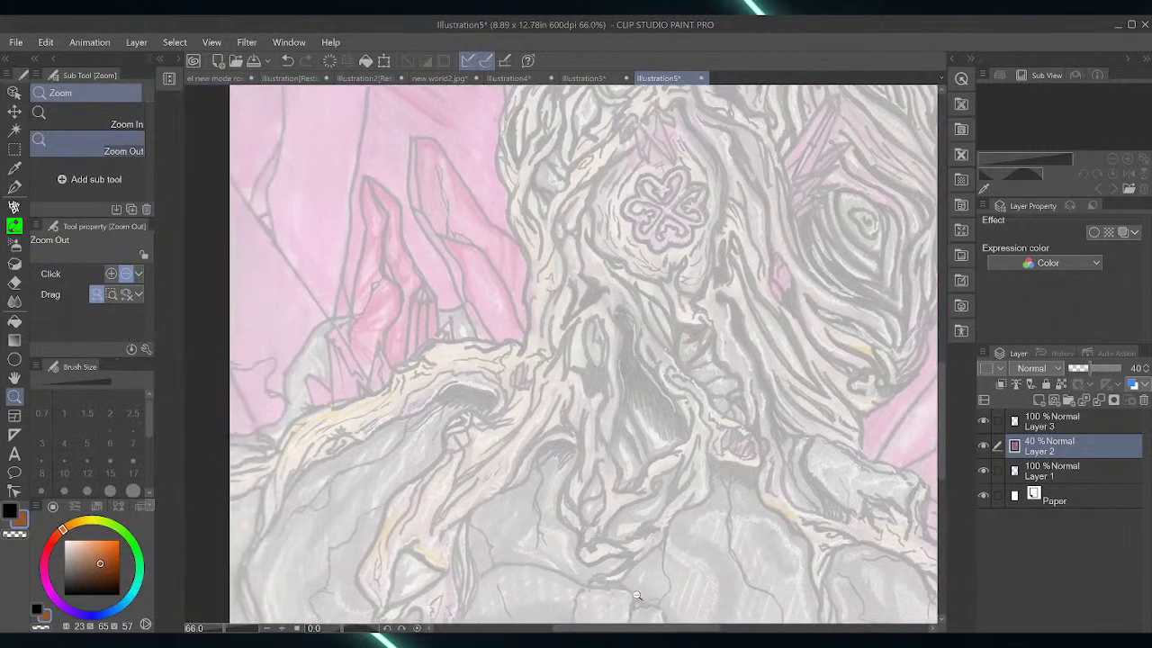
pyautogui.click(1048, 420)
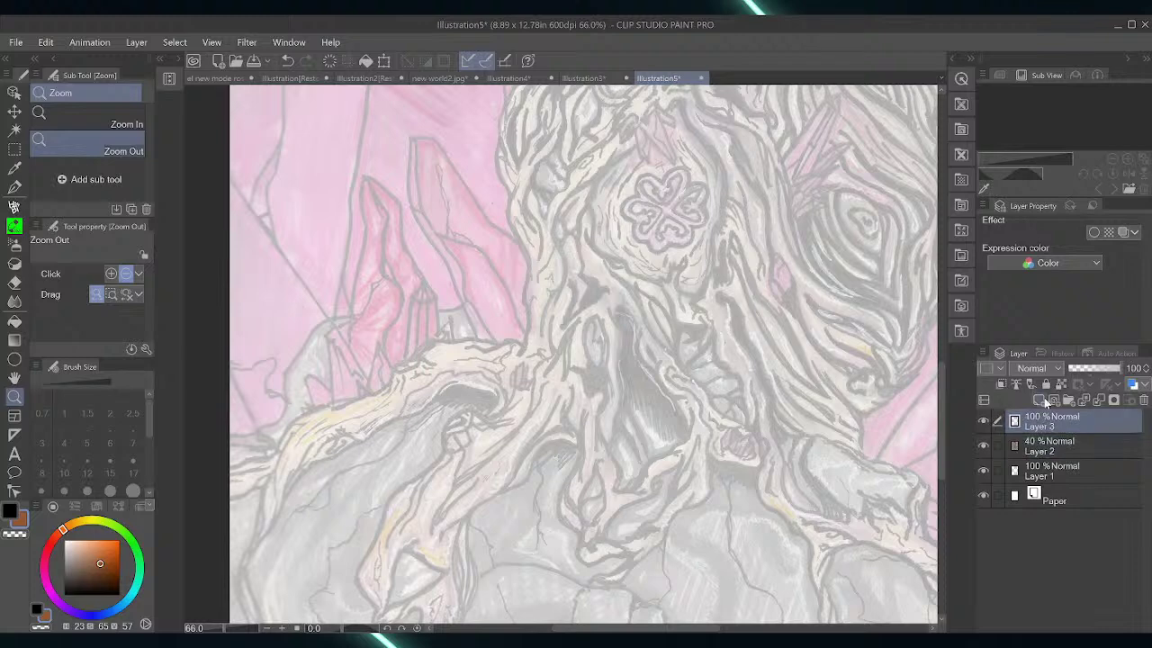
pyautogui.click(107, 567)
# Choose the HiBipen pencil and set its brush size to 28.8
pyautogui.click(15, 208)
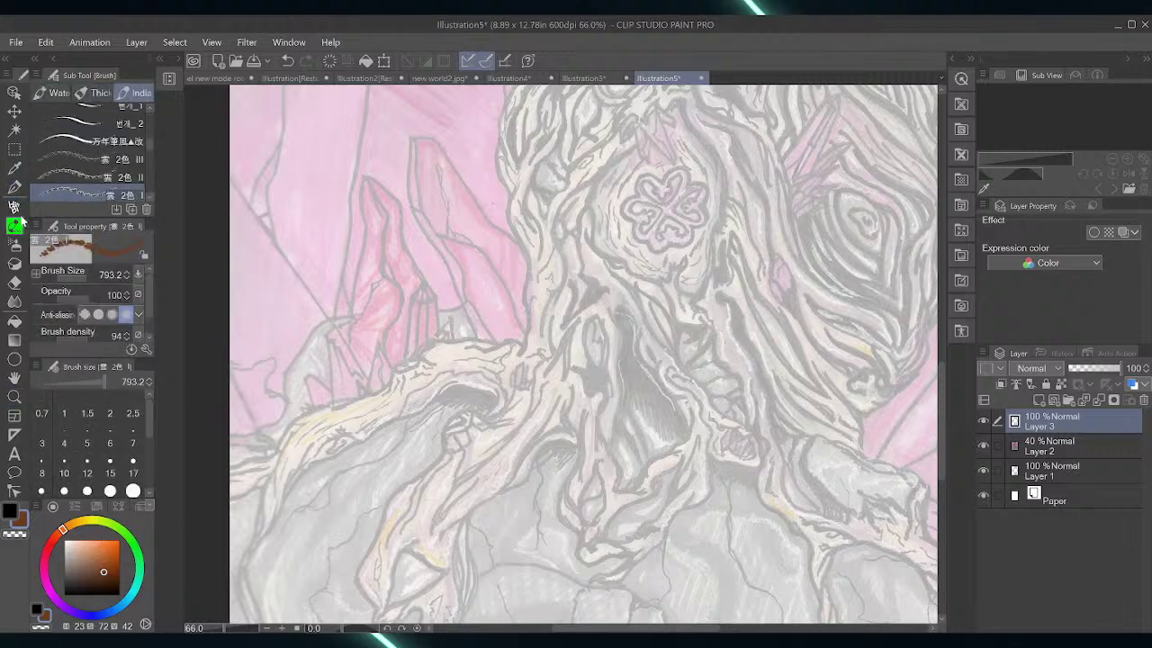
pyautogui.click(15, 208)
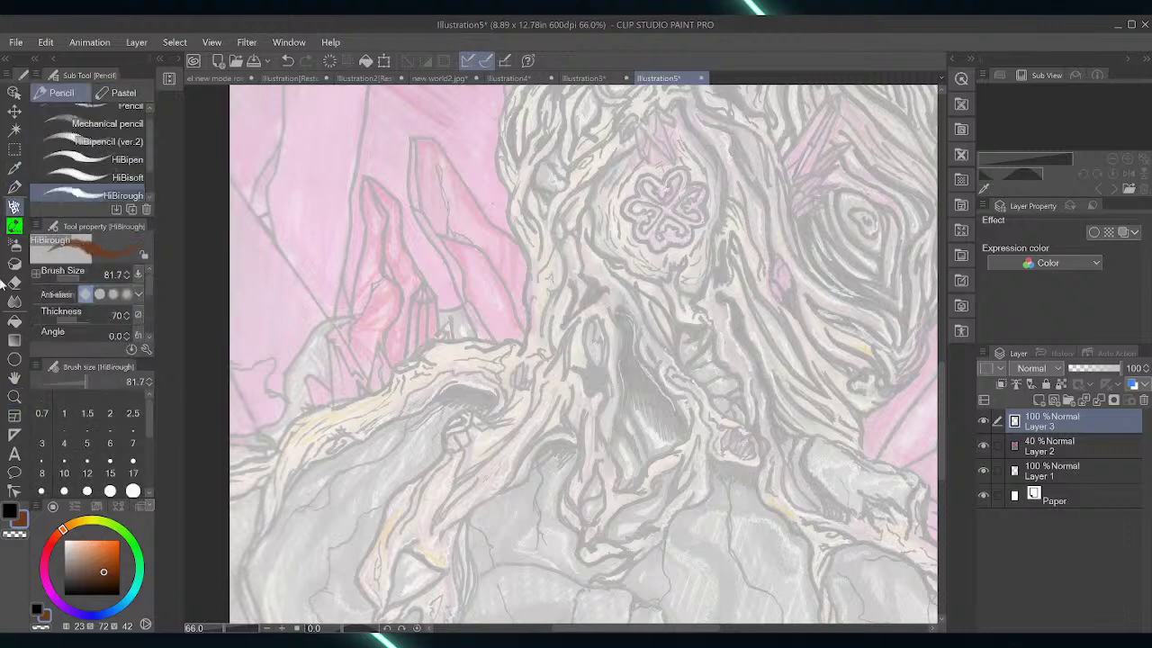
pyautogui.click(72, 277)
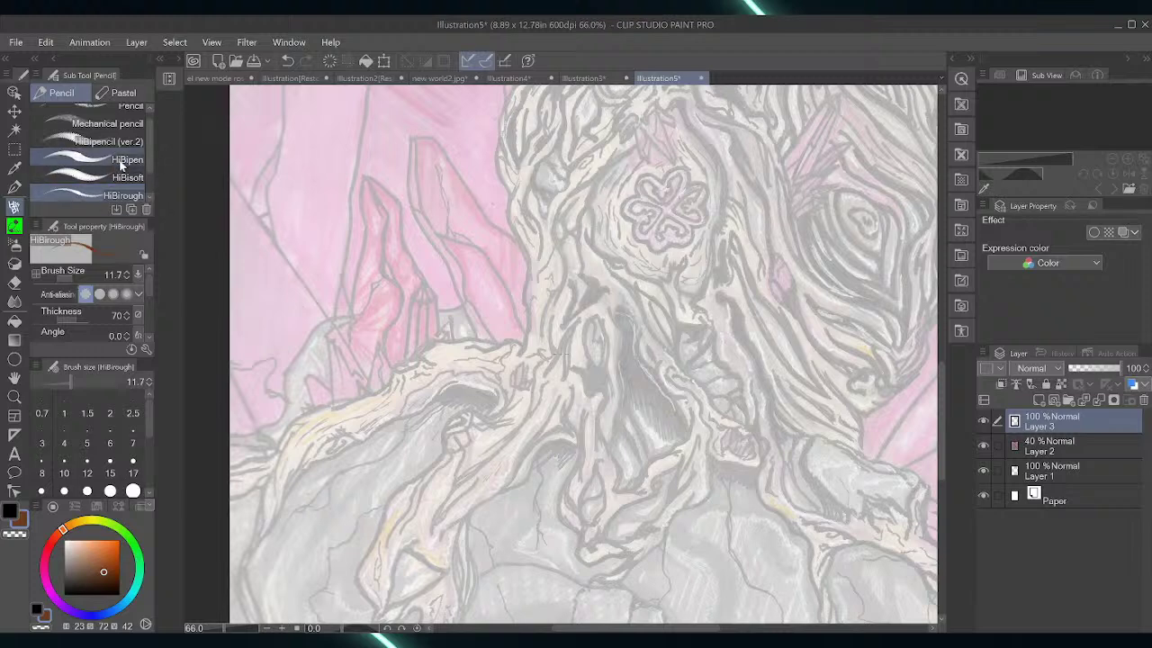
pyautogui.click(121, 160)
pyautogui.click(75, 275)
pyautogui.click(72, 275)
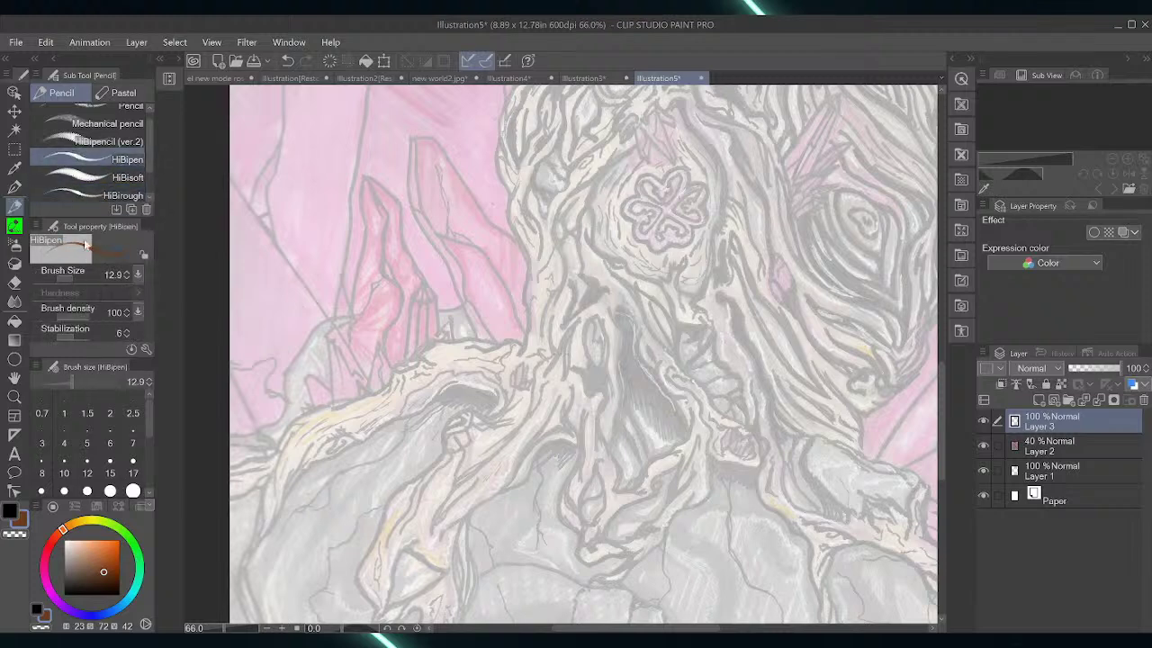
pyautogui.click(77, 381)
# Trace the arch of the left root, the adjoining root's edge and the trunk's left edge on Layer 3
pyautogui.moveTo(544, 384)
pyautogui.mouseDown()
pyautogui.moveTo(440, 504)
pyautogui.moveTo(525, 414)
pyautogui.moveTo(482, 452)
pyautogui.moveTo(513, 434)
pyautogui.moveTo(504, 405)
pyautogui.mouseUp()
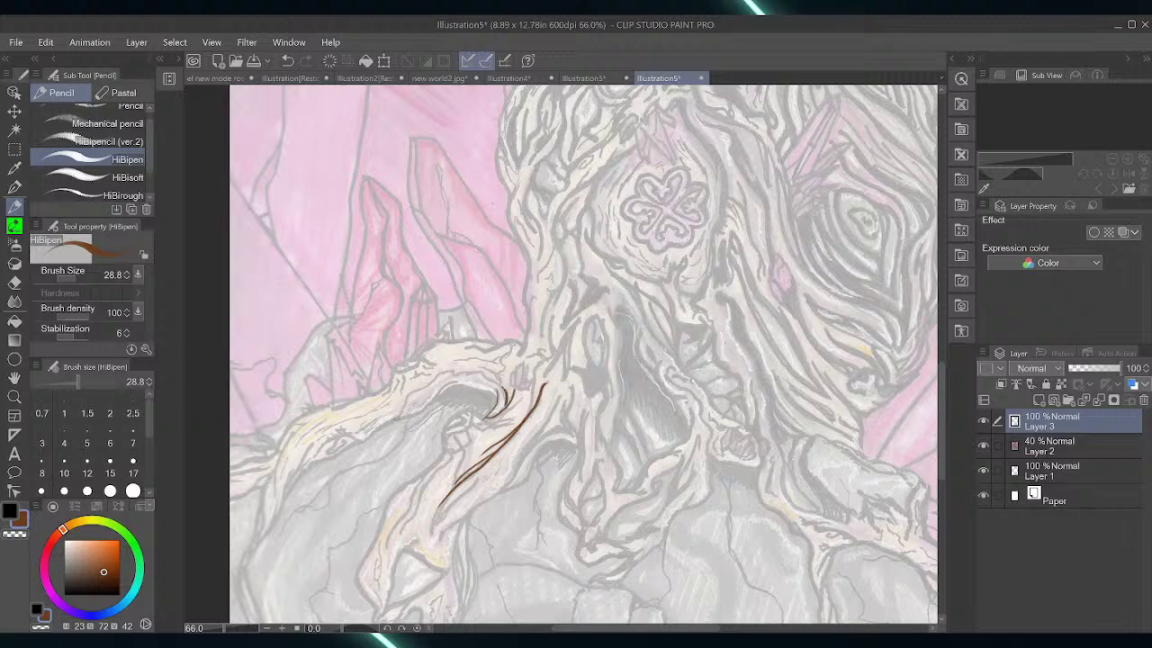
pyautogui.moveTo(396, 418)
pyautogui.mouseDown()
pyautogui.moveTo(441, 371)
pyautogui.moveTo(457, 369)
pyautogui.moveTo(454, 382)
pyautogui.moveTo(507, 371)
pyautogui.moveTo(502, 397)
pyautogui.moveTo(492, 370)
pyautogui.moveTo(500, 389)
pyautogui.moveTo(509, 340)
pyautogui.moveTo(493, 351)
pyautogui.moveTo(516, 337)
pyautogui.moveTo(526, 349)
pyautogui.mouseUp()
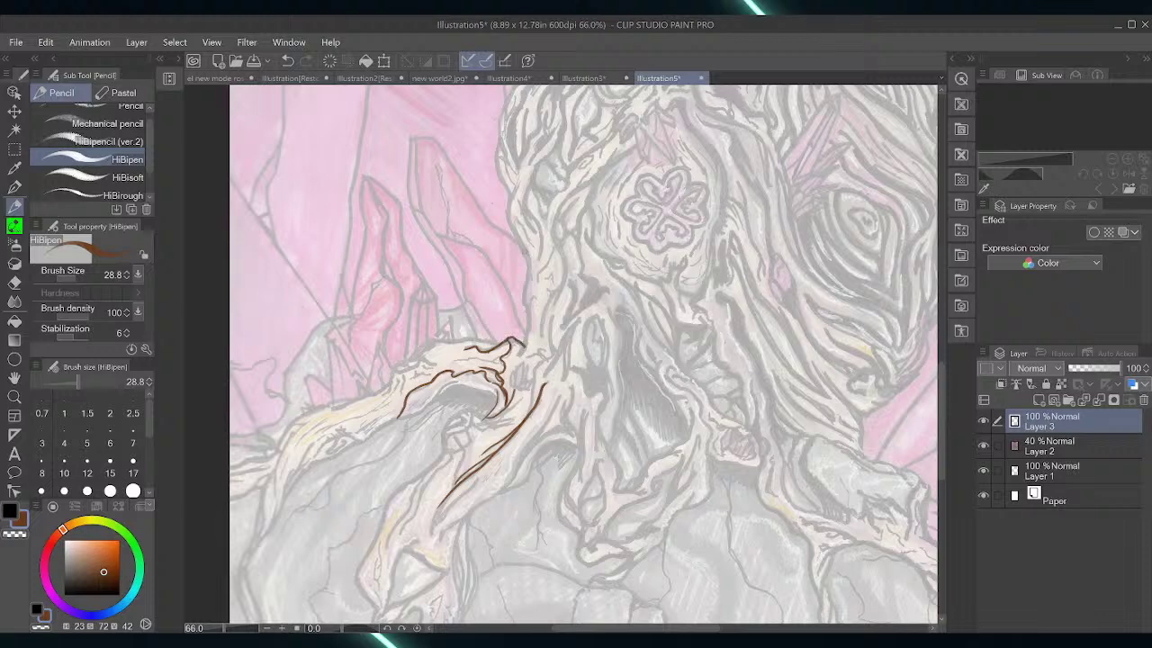
pyautogui.moveTo(531, 262)
pyautogui.mouseDown()
pyautogui.moveTo(524, 340)
pyautogui.moveTo(507, 345)
pyautogui.mouseUp()
# Rotate the canvas about -30.5 degrees and trace the left root's upper contours and the trunk fold above it
pyautogui.moveTo(342, 628); pyautogui.dragTo(335, 628)
pyautogui.moveTo(486, 432)
pyautogui.mouseDown()
pyautogui.moveTo(455, 491)
pyautogui.moveTo(480, 448)
pyautogui.moveTo(531, 425)
pyautogui.mouseUp()
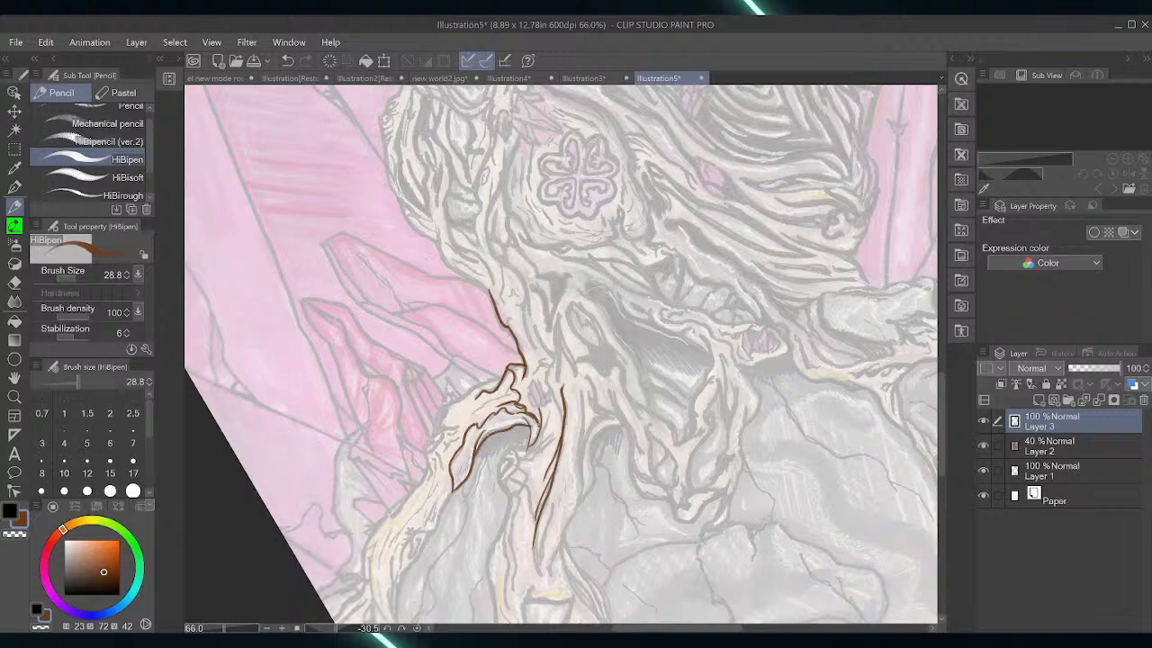
pyautogui.moveTo(502, 378)
pyautogui.mouseDown()
pyautogui.moveTo(441, 414)
pyautogui.moveTo(435, 432)
pyautogui.moveTo(443, 411)
pyautogui.moveTo(432, 449)
pyautogui.moveTo(459, 422)
pyautogui.moveTo(428, 481)
pyautogui.moveTo(456, 433)
pyautogui.moveTo(556, 361)
pyautogui.moveTo(538, 329)
pyautogui.moveTo(558, 356)
pyautogui.moveTo(541, 365)
pyautogui.mouseUp()
pyautogui.moveTo(434, 460); pyautogui.dragTo(385, 522)
pyautogui.moveTo(455, 491); pyautogui.dragTo(428, 533)
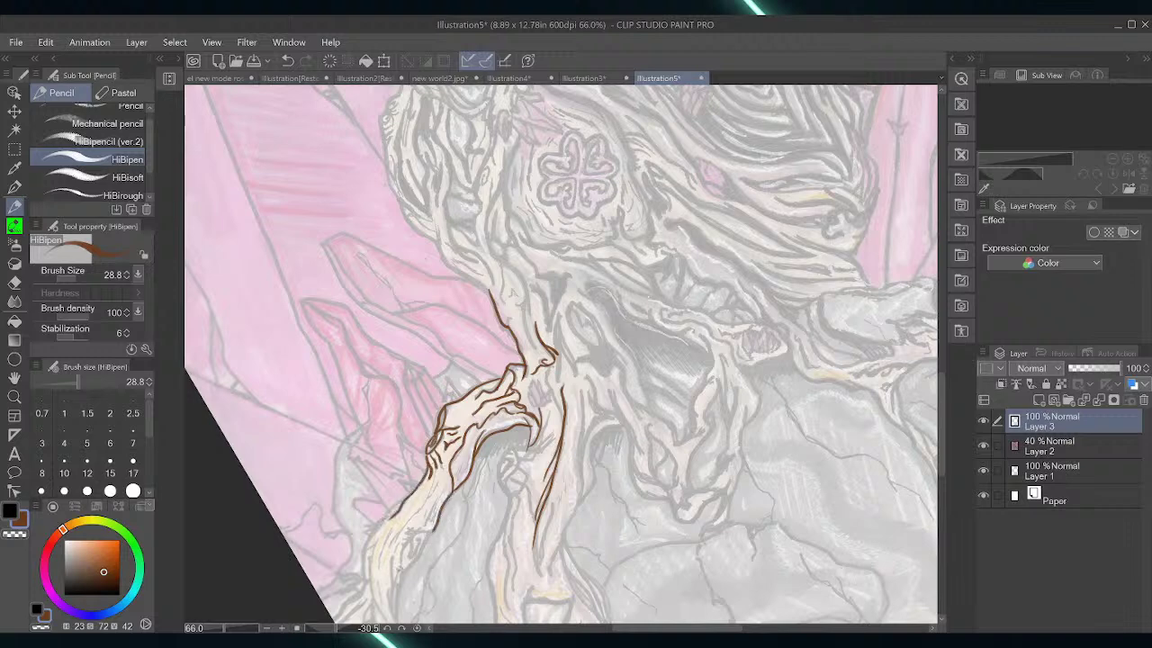
# Trace the small knot and short bark lines on the inner side of the left root
pyautogui.moveTo(399, 571)
pyautogui.mouseDown()
pyautogui.moveTo(410, 540)
pyautogui.moveTo(433, 524)
pyautogui.moveTo(405, 577)
pyautogui.mouseUp()
pyautogui.moveTo(414, 536)
pyautogui.mouseDown()
pyautogui.moveTo(412, 558)
pyautogui.moveTo(418, 540)
pyautogui.mouseUp()
pyautogui.moveTo(438, 499); pyautogui.dragTo(430, 515)
pyautogui.moveTo(435, 501); pyautogui.dragTo(433, 518)
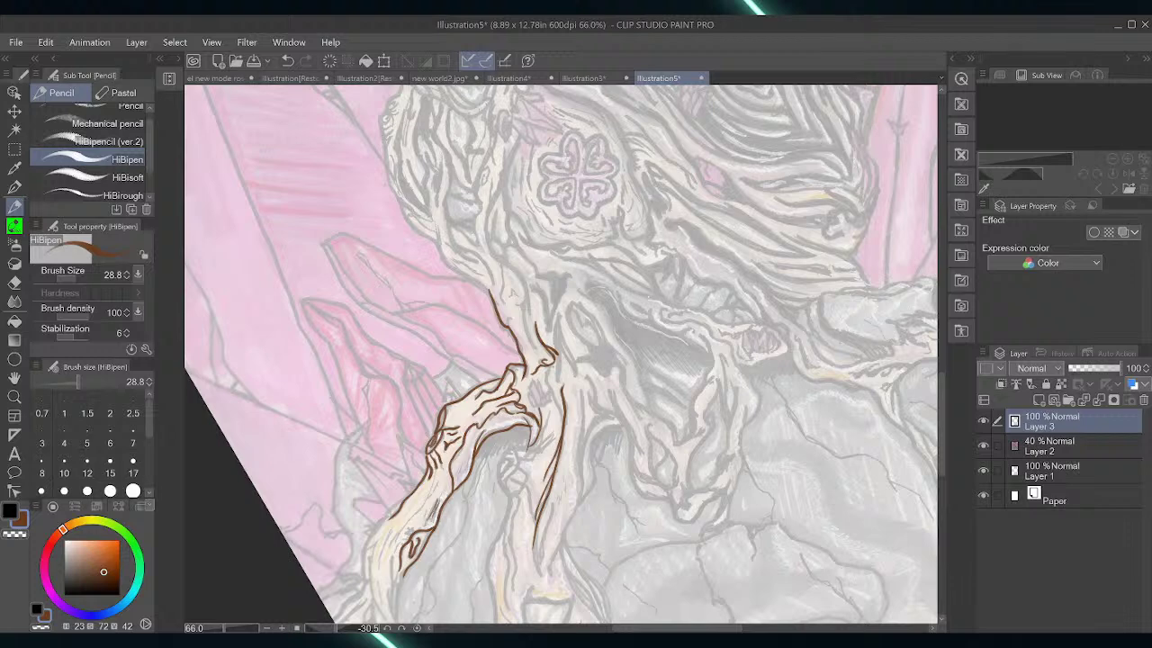
# Trace the left root's lower outer contour and the long grain lines running down it
pyautogui.moveTo(437, 472); pyautogui.dragTo(423, 504)
pyautogui.moveTo(438, 484)
pyautogui.mouseDown()
pyautogui.moveTo(376, 581)
pyautogui.moveTo(374, 571)
pyautogui.mouseUp()
pyautogui.moveTo(394, 522); pyautogui.dragTo(378, 553)
pyautogui.moveTo(403, 511); pyautogui.dragTo(387, 542)
pyautogui.moveTo(407, 509)
pyautogui.mouseDown()
pyautogui.moveTo(391, 509)
pyautogui.moveTo(369, 538)
pyautogui.moveTo(360, 587)
pyautogui.mouseUp()
pyautogui.moveTo(379, 547)
pyautogui.mouseDown()
pyautogui.moveTo(365, 561)
pyautogui.moveTo(386, 619)
pyautogui.mouseUp()
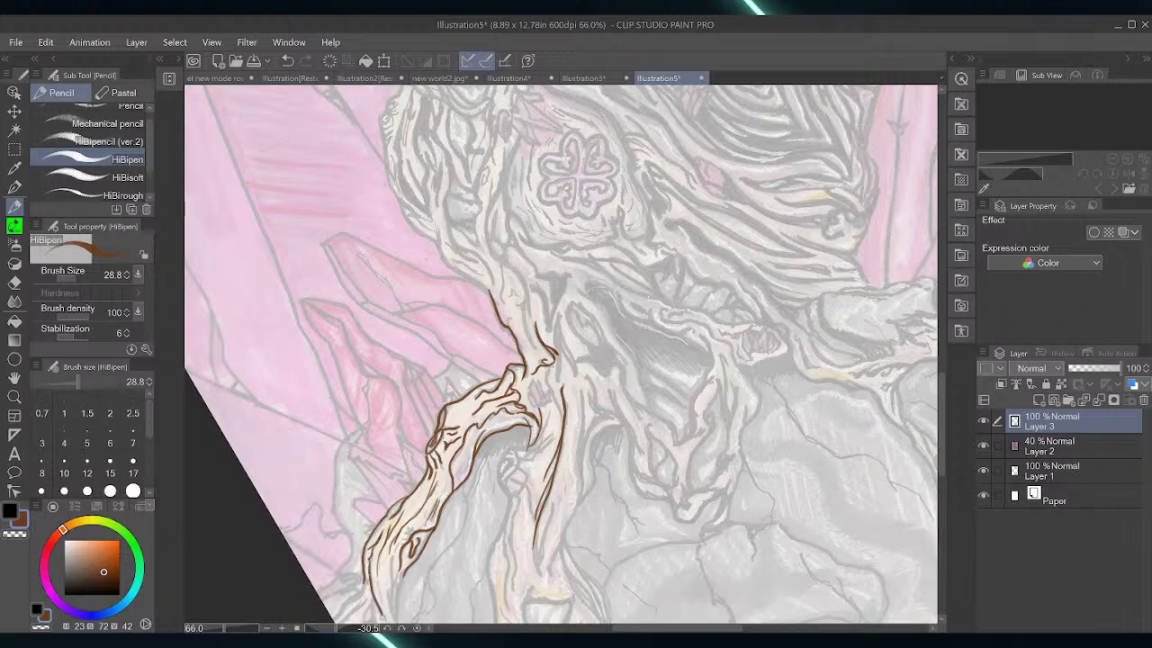
pyautogui.moveTo(393, 560); pyautogui.dragTo(395, 619)
# Trace the forked tips at the lower end of the left root
pyautogui.scroll(-3, 936, 396)
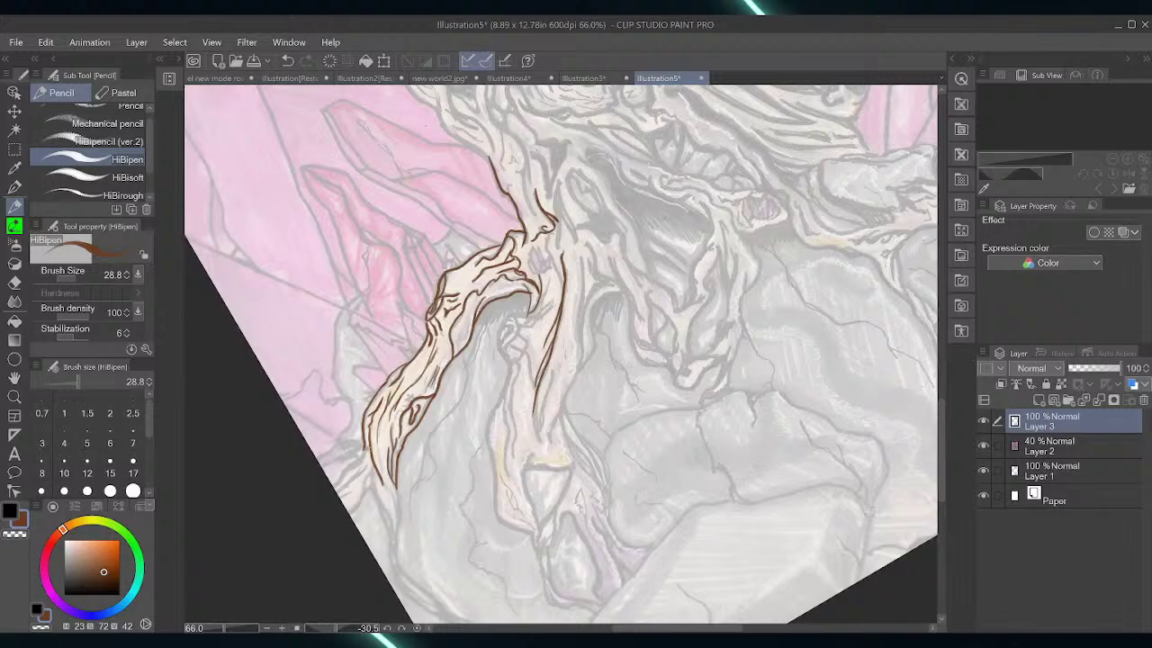
pyautogui.moveTo(365, 446)
pyautogui.mouseDown()
pyautogui.moveTo(334, 480)
pyautogui.moveTo(355, 507)
pyautogui.moveTo(372, 464)
pyautogui.moveTo(393, 542)
pyautogui.mouseUp()
pyautogui.moveTo(392, 493)
pyautogui.mouseDown()
pyautogui.moveTo(393, 544)
pyautogui.moveTo(397, 524)
pyautogui.mouseUp()
pyautogui.moveTo(401, 482); pyautogui.dragTo(396, 507)
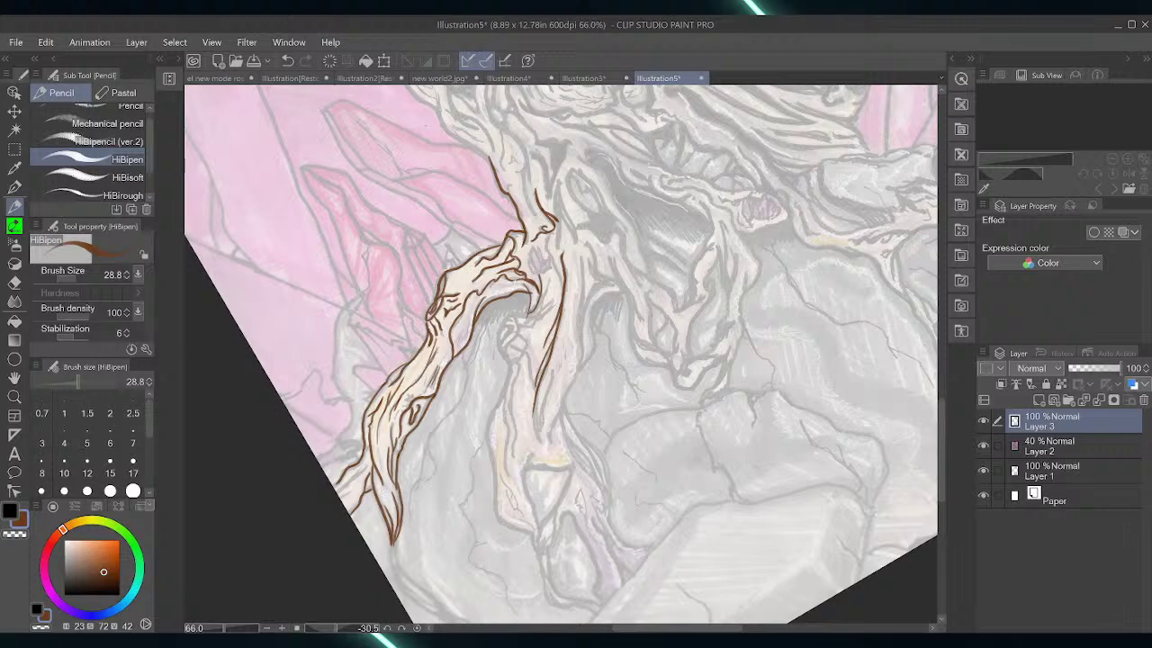
# Trace the knot under the root arch and the left contours of the central root down to its fork
pyautogui.moveTo(524, 290)
pyautogui.mouseDown()
pyautogui.moveTo(529, 315)
pyautogui.moveTo(506, 320)
pyautogui.moveTo(500, 348)
pyautogui.moveTo(515, 336)
pyautogui.moveTo(513, 314)
pyautogui.moveTo(504, 346)
pyautogui.moveTo(549, 285)
pyautogui.mouseUp()
pyautogui.moveTo(520, 323)
pyautogui.mouseDown()
pyautogui.moveTo(548, 304)
pyautogui.moveTo(521, 359)
pyautogui.moveTo(537, 398)
pyautogui.mouseUp()
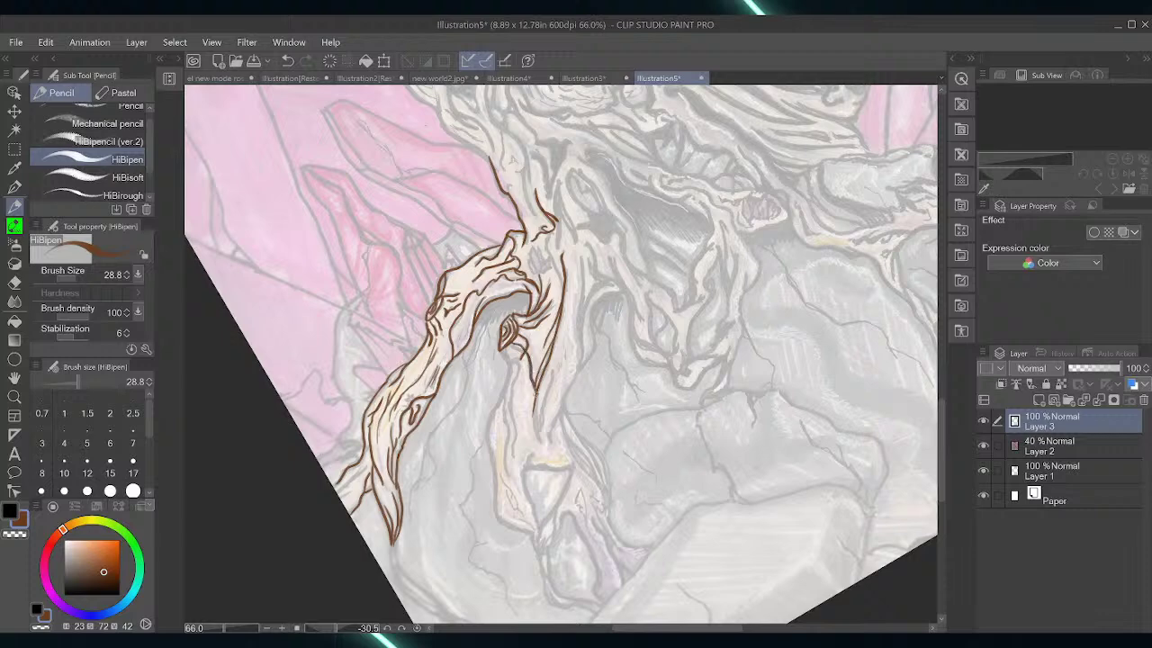
pyautogui.moveTo(500, 348)
pyautogui.mouseDown()
pyautogui.moveTo(517, 371)
pyautogui.moveTo(514, 461)
pyautogui.mouseUp()
pyautogui.moveTo(502, 349); pyautogui.dragTo(510, 482)
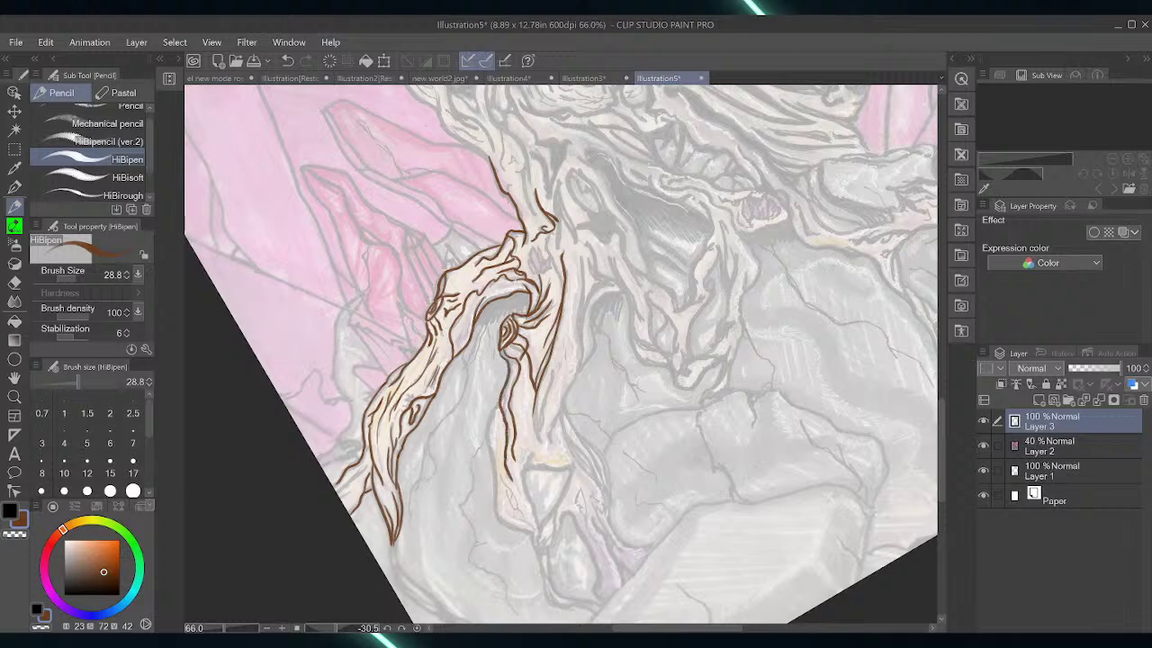
pyautogui.moveTo(493, 398)
pyautogui.mouseDown()
pyautogui.moveTo(489, 450)
pyautogui.moveTo(497, 510)
pyautogui.moveTo(533, 541)
pyautogui.mouseUp()
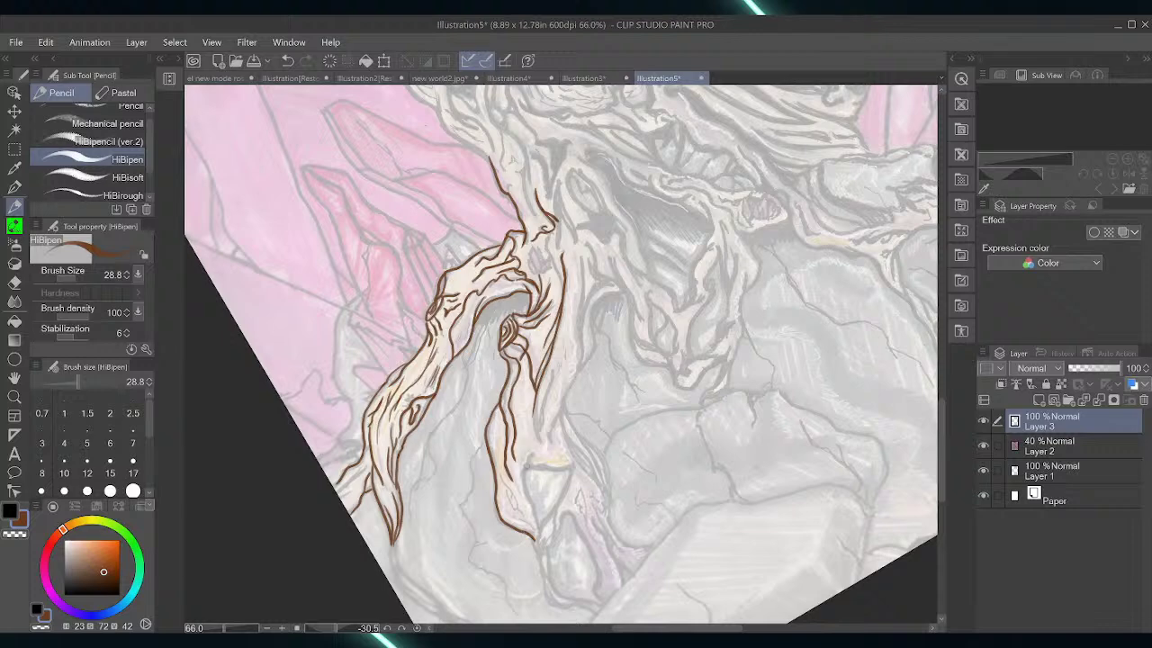
# Trace the upper hollow of the central root and the outline of its lower looped tip
pyautogui.moveTo(534, 450)
pyautogui.mouseDown()
pyautogui.moveTo(524, 490)
pyautogui.moveTo(540, 537)
pyautogui.moveTo(567, 470)
pyautogui.mouseUp()
pyautogui.moveTo(551, 543)
pyautogui.mouseDown()
pyautogui.moveTo(571, 510)
pyautogui.moveTo(597, 596)
pyautogui.mouseUp()
pyautogui.moveTo(546, 547)
pyautogui.mouseDown()
pyautogui.moveTo(552, 588)
pyautogui.moveTo(601, 603)
pyautogui.mouseUp()
pyautogui.moveTo(531, 536)
pyautogui.mouseDown()
pyautogui.moveTo(560, 606)
pyautogui.moveTo(602, 608)
pyautogui.mouseUp()
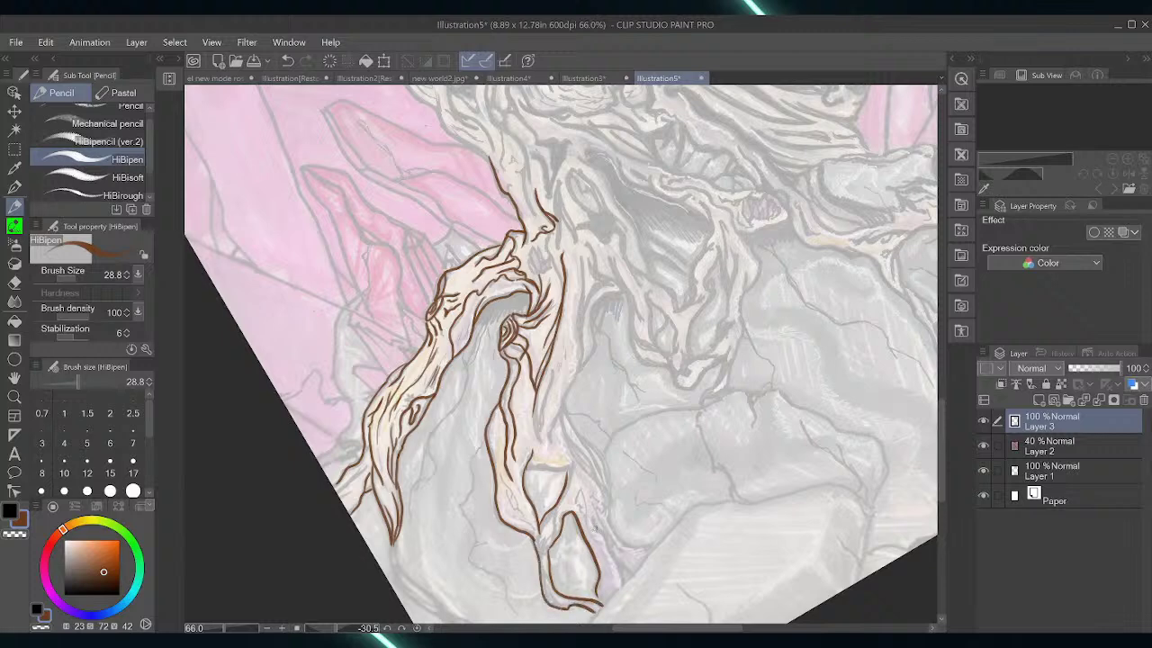
# Trace the outer right edge of the central root's fork, its pointed ends and the upper hollow's rim
pyautogui.moveTo(590, 518)
pyautogui.mouseDown()
pyautogui.moveTo(625, 585)
pyautogui.moveTo(632, 576)
pyautogui.mouseUp()
pyautogui.moveTo(609, 486)
pyautogui.mouseDown()
pyautogui.moveTo(611, 526)
pyautogui.moveTo(632, 547)
pyautogui.moveTo(651, 547)
pyautogui.mouseUp()
pyautogui.moveTo(525, 464); pyautogui.dragTo(571, 479)
pyautogui.moveTo(564, 401); pyautogui.dragTo(610, 497)
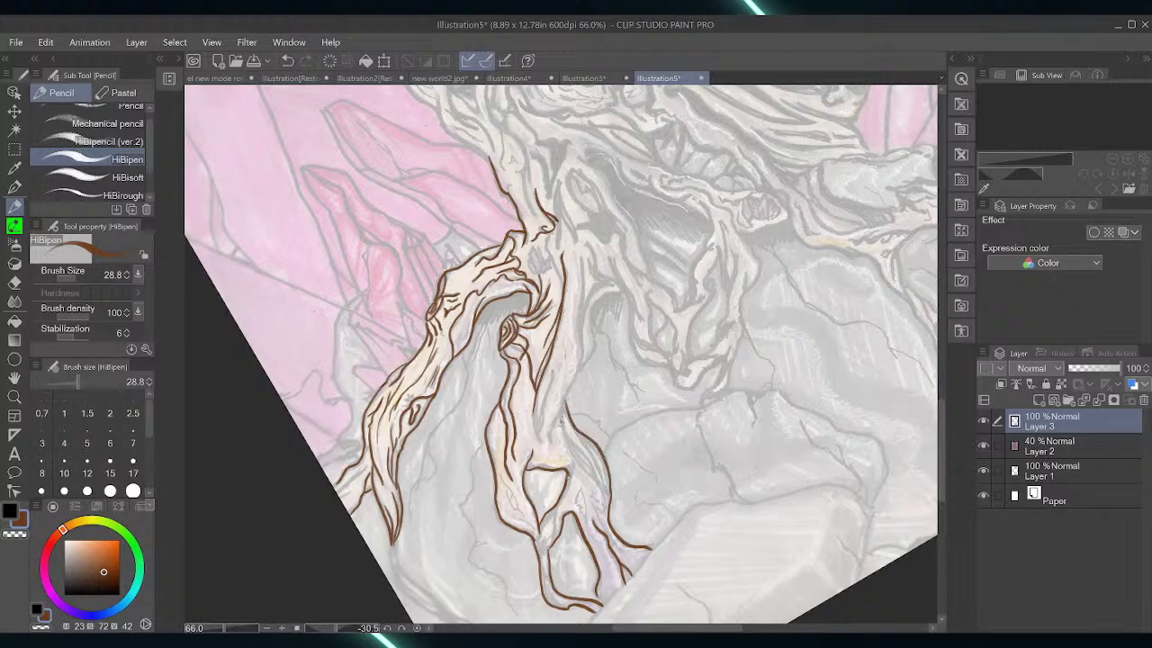
# Add bark grain lines inside the central root's fork and trace its upper right edge up to the next arch
pyautogui.moveTo(562, 423); pyautogui.dragTo(595, 484)
pyautogui.moveTo(569, 427); pyautogui.dragTo(601, 493)
pyautogui.moveTo(594, 451)
pyautogui.mouseDown()
pyautogui.moveTo(605, 491)
pyautogui.moveTo(589, 485)
pyautogui.mouseUp()
pyautogui.moveTo(585, 470)
pyautogui.mouseDown()
pyautogui.moveTo(592, 489)
pyautogui.moveTo(577, 501)
pyautogui.moveTo(580, 489)
pyautogui.moveTo(605, 545)
pyautogui.mouseUp()
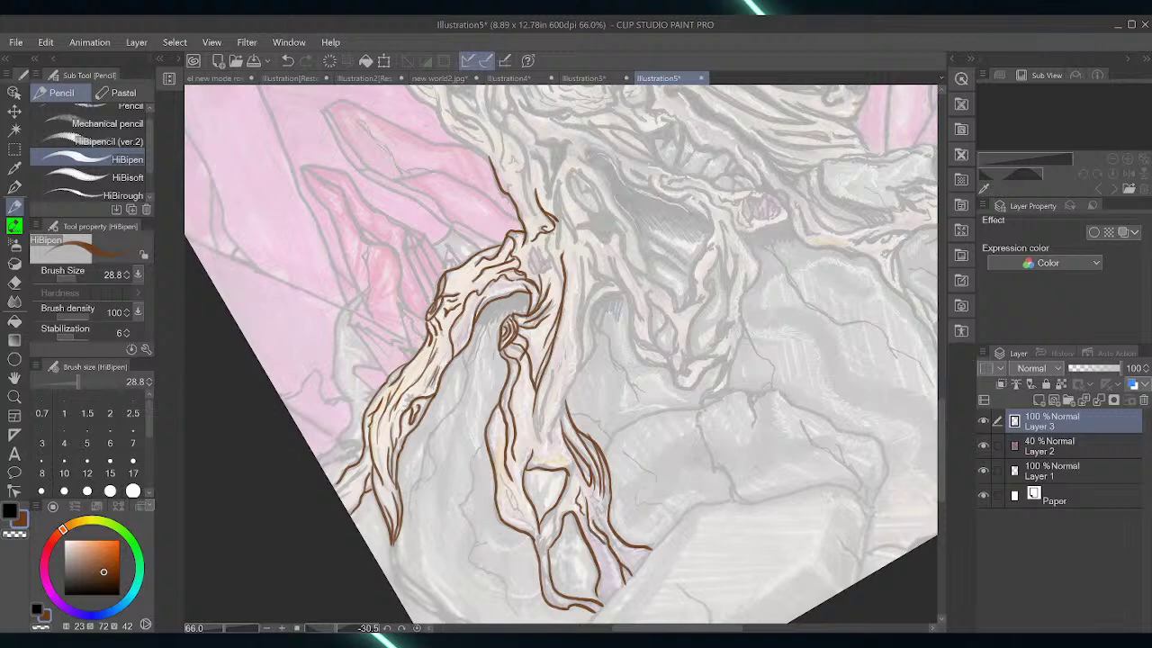
pyautogui.moveTo(591, 498)
pyautogui.mouseDown()
pyautogui.moveTo(617, 546)
pyautogui.moveTo(646, 554)
pyautogui.mouseUp()
pyautogui.moveTo(549, 546); pyautogui.dragTo(556, 511)
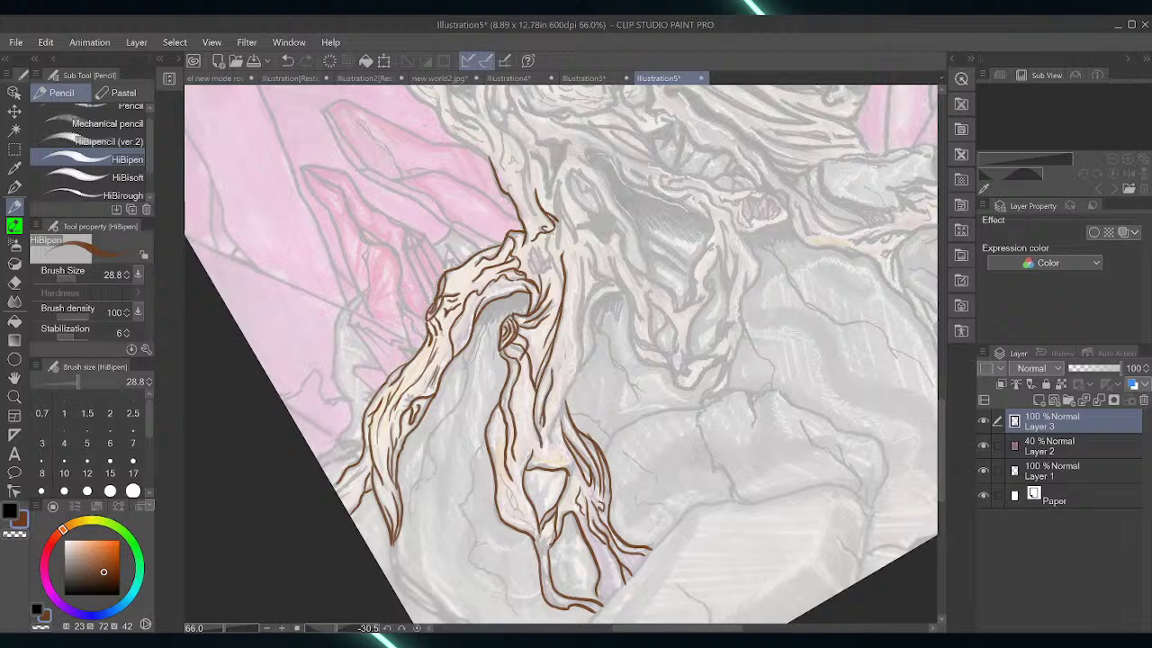
pyautogui.moveTo(553, 444)
pyautogui.mouseDown()
pyautogui.moveTo(581, 346)
pyautogui.moveTo(594, 347)
pyautogui.moveTo(598, 297)
pyautogui.moveTo(616, 288)
pyautogui.mouseUp()
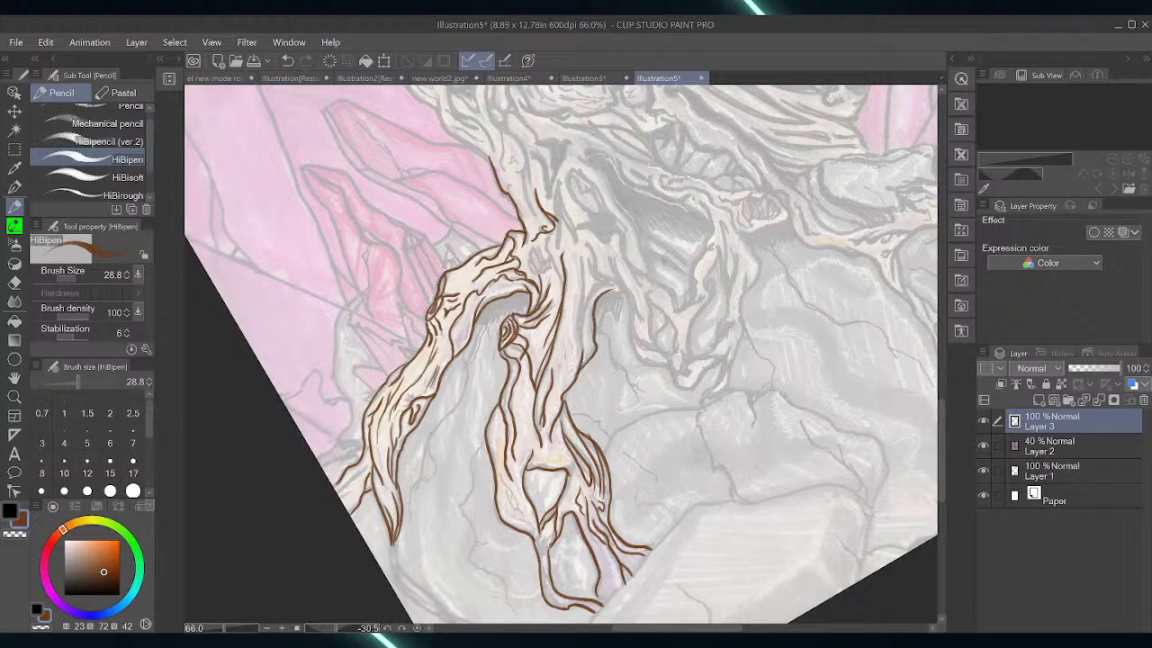
# Trace the arch beside the central root and the left contours of the neighbouring hanging root down to its lowest point
pyautogui.moveTo(667, 631); pyautogui.dragTo(677, 629)
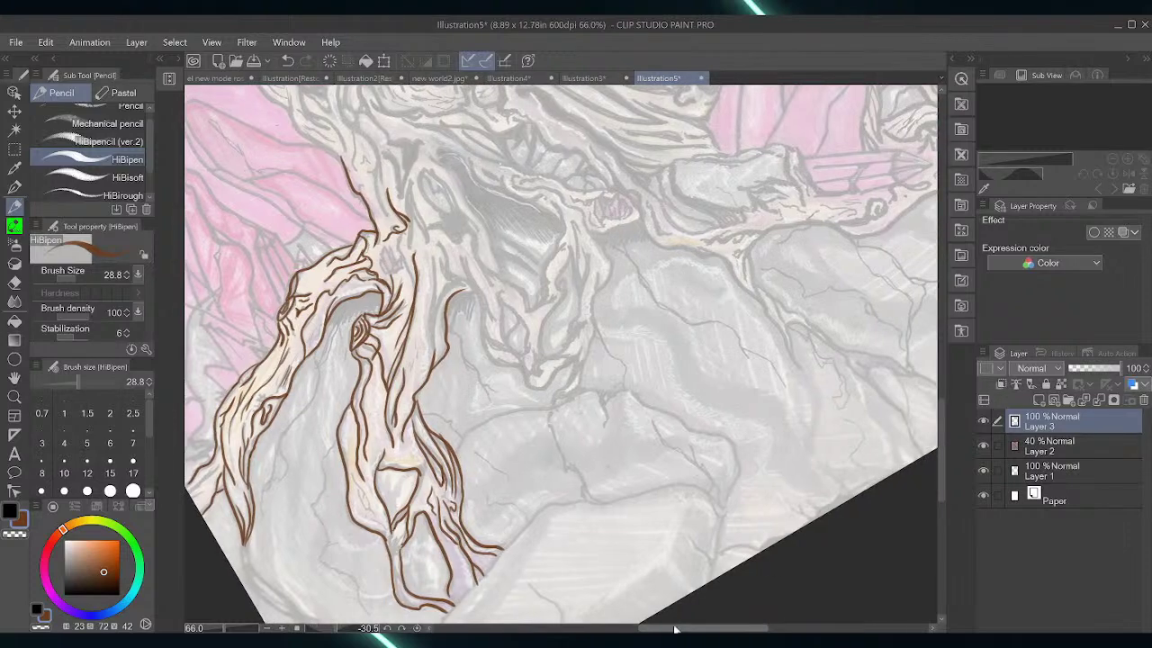
pyautogui.moveTo(225, 628); pyautogui.dragTo(226, 628)
pyautogui.moveTo(335, 628); pyautogui.dragTo(342, 628)
pyautogui.moveTo(469, 197)
pyautogui.mouseDown()
pyautogui.moveTo(466, 228)
pyautogui.moveTo(494, 268)
pyautogui.mouseUp()
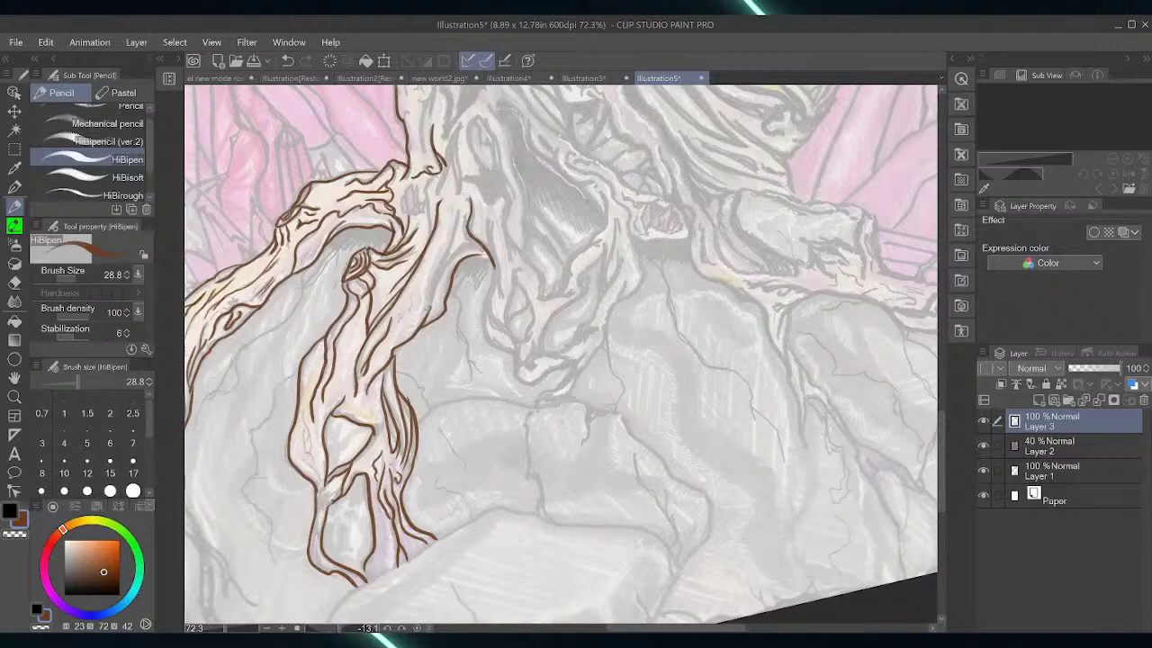
pyautogui.moveTo(429, 311)
pyautogui.mouseDown()
pyautogui.moveTo(450, 266)
pyautogui.moveTo(479, 243)
pyautogui.mouseUp()
pyautogui.moveTo(437, 280); pyautogui.dragTo(461, 200)
pyautogui.moveTo(448, 279)
pyautogui.mouseDown()
pyautogui.moveTo(479, 263)
pyautogui.moveTo(495, 280)
pyautogui.moveTo(486, 337)
pyautogui.mouseUp()
pyautogui.moveTo(488, 221)
pyautogui.mouseDown()
pyautogui.moveTo(489, 321)
pyautogui.moveTo(506, 332)
pyautogui.moveTo(484, 321)
pyautogui.moveTo(536, 387)
pyautogui.mouseUp()
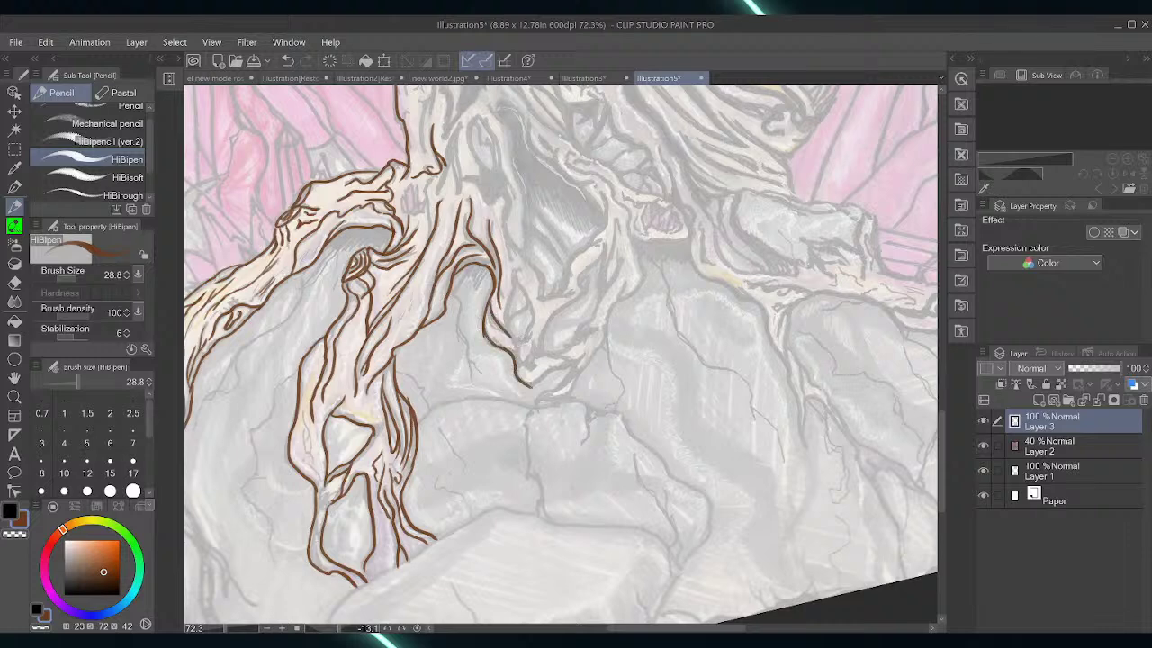
# Trace the hanging root's almond-shaped hollow and curled right branch, and fill the dark gaps near its tip
pyautogui.moveTo(509, 337)
pyautogui.mouseDown()
pyautogui.moveTo(522, 340)
pyautogui.moveTo(536, 319)
pyautogui.moveTo(515, 266)
pyautogui.moveTo(513, 337)
pyautogui.mouseUp()
pyautogui.moveTo(531, 386)
pyautogui.mouseDown()
pyautogui.moveTo(577, 363)
pyautogui.moveTo(551, 319)
pyautogui.moveTo(587, 288)
pyautogui.moveTo(603, 250)
pyautogui.moveTo(597, 306)
pyautogui.moveTo(621, 210)
pyautogui.mouseUp()
pyautogui.moveTo(620, 252); pyautogui.dragTo(572, 340)
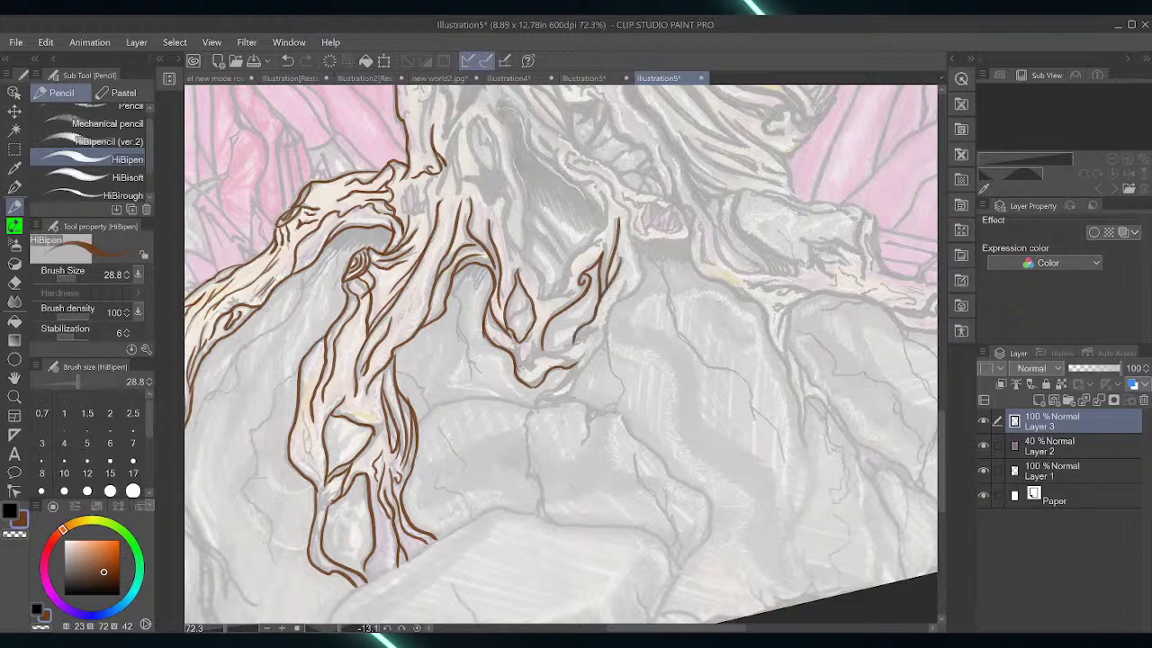
pyautogui.moveTo(519, 350)
pyautogui.mouseDown()
pyautogui.moveTo(540, 351)
pyautogui.moveTo(515, 358)
pyautogui.moveTo(519, 367)
pyautogui.moveTo(540, 348)
pyautogui.moveTo(571, 342)
pyautogui.moveTo(567, 358)
pyautogui.moveTo(585, 349)
pyautogui.moveTo(580, 337)
pyautogui.moveTo(549, 347)
pyautogui.moveTo(576, 346)
pyautogui.mouseUp()
pyautogui.moveTo(559, 362); pyautogui.dragTo(598, 327)
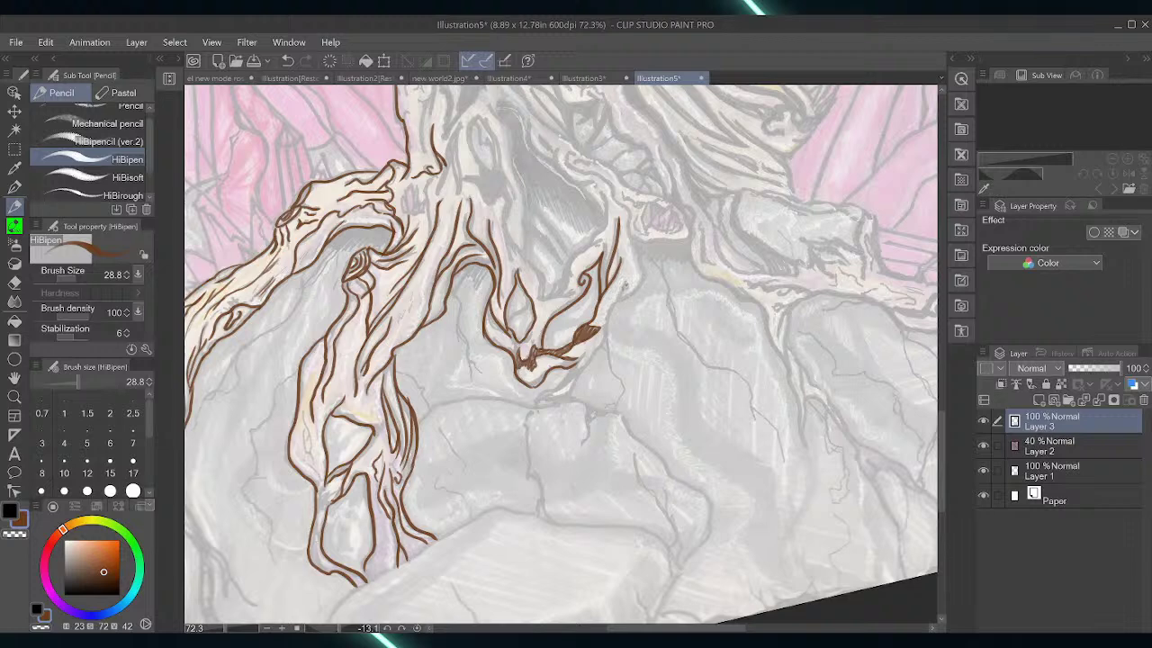
# Trace the hanging root's outer right edge, the small flap below its tip and the fork at its upper end
pyautogui.moveTo(623, 287)
pyautogui.mouseDown()
pyautogui.moveTo(569, 392)
pyautogui.moveTo(538, 403)
pyautogui.moveTo(585, 355)
pyautogui.mouseUp()
pyautogui.moveTo(538, 405); pyautogui.dragTo(565, 397)
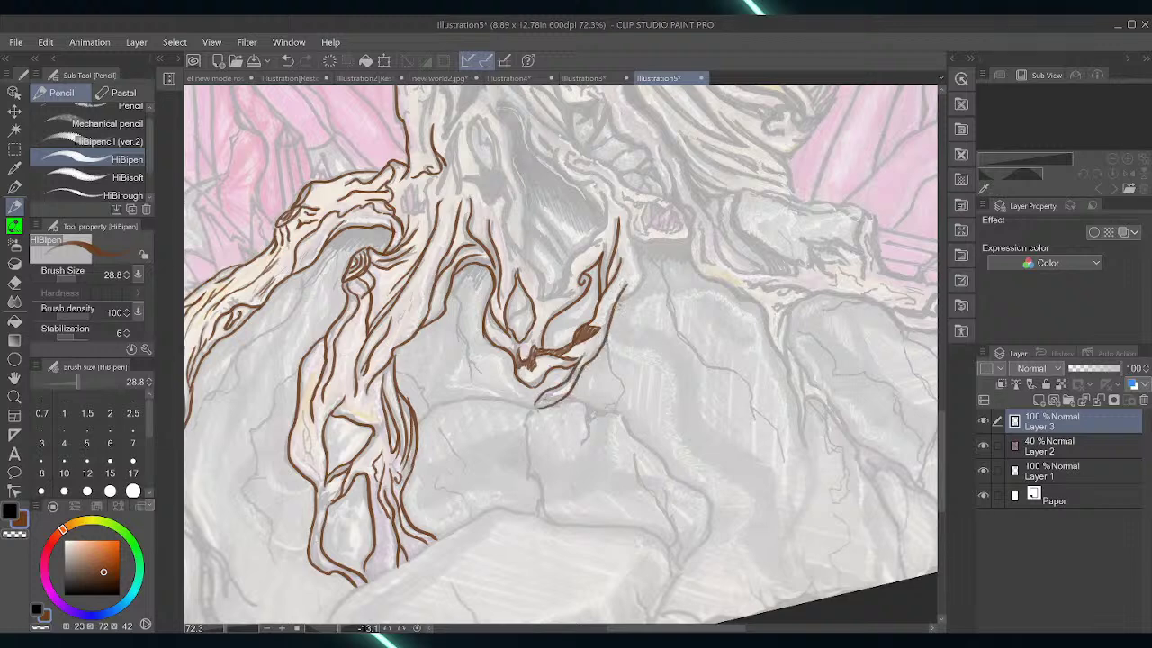
pyautogui.moveTo(617, 304)
pyautogui.mouseDown()
pyautogui.moveTo(646, 282)
pyautogui.moveTo(628, 214)
pyautogui.moveTo(551, 299)
pyautogui.moveTo(570, 267)
pyautogui.moveTo(525, 251)
pyautogui.moveTo(553, 298)
pyautogui.moveTo(575, 299)
pyautogui.mouseUp()
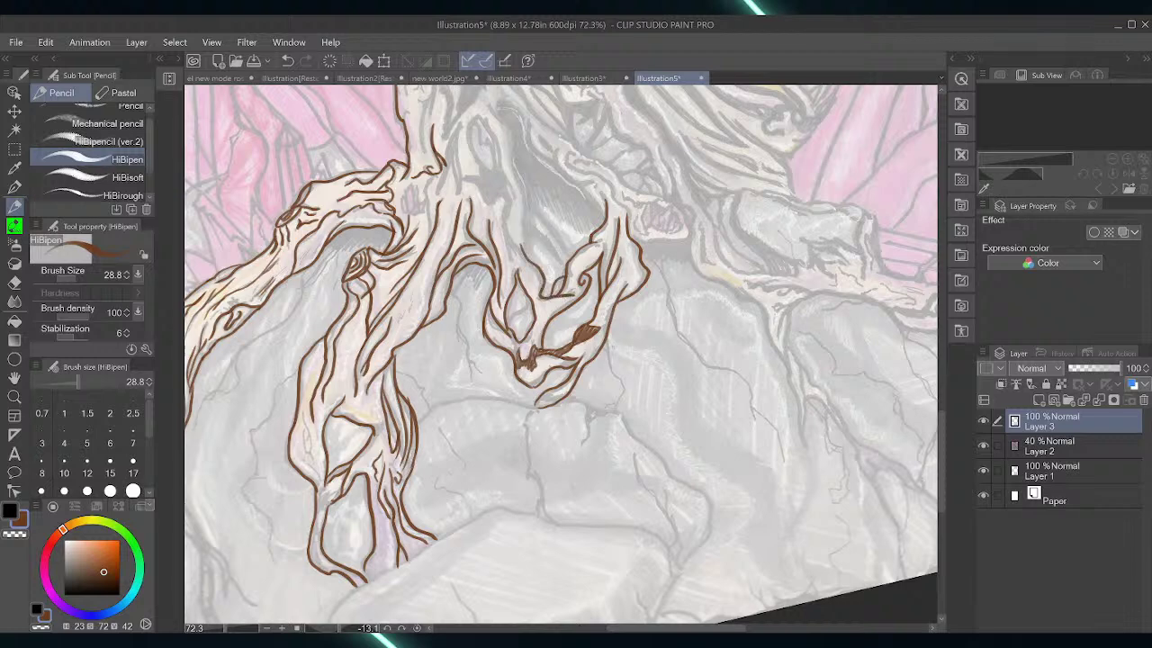
# Trace the long edge running from the trunk base down to the hanging root, plus the inner rim of the triangular hollow
pyautogui.scroll(5, 561, 354)
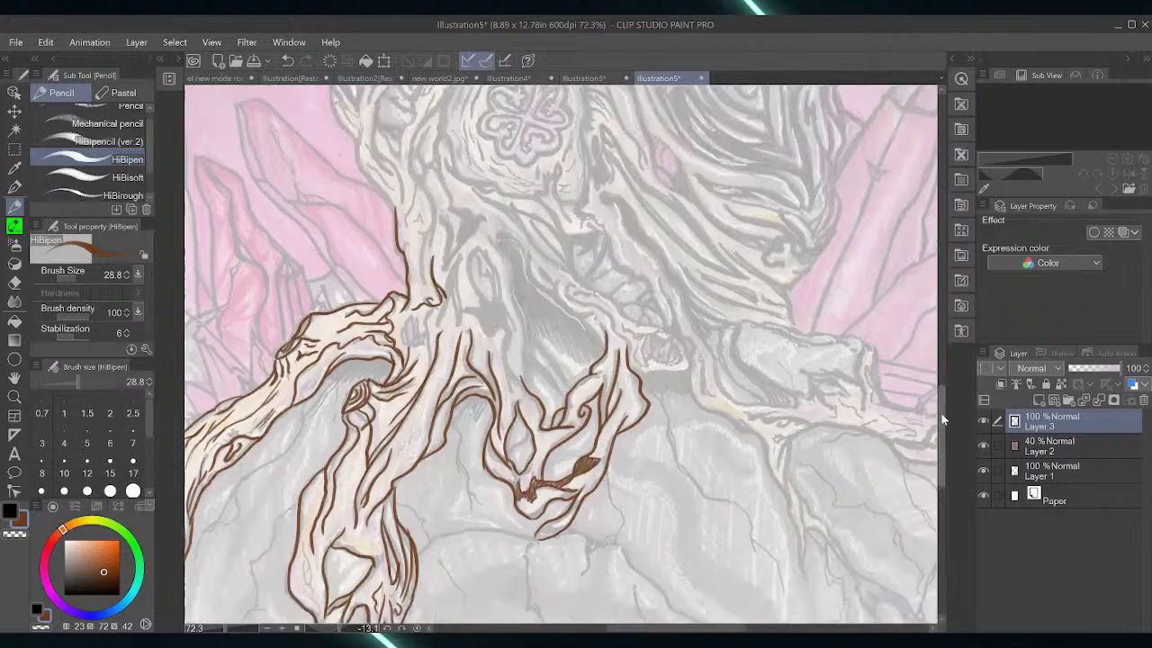
pyautogui.moveTo(499, 328)
pyautogui.mouseDown()
pyautogui.moveTo(528, 467)
pyautogui.moveTo(554, 486)
pyautogui.mouseUp()
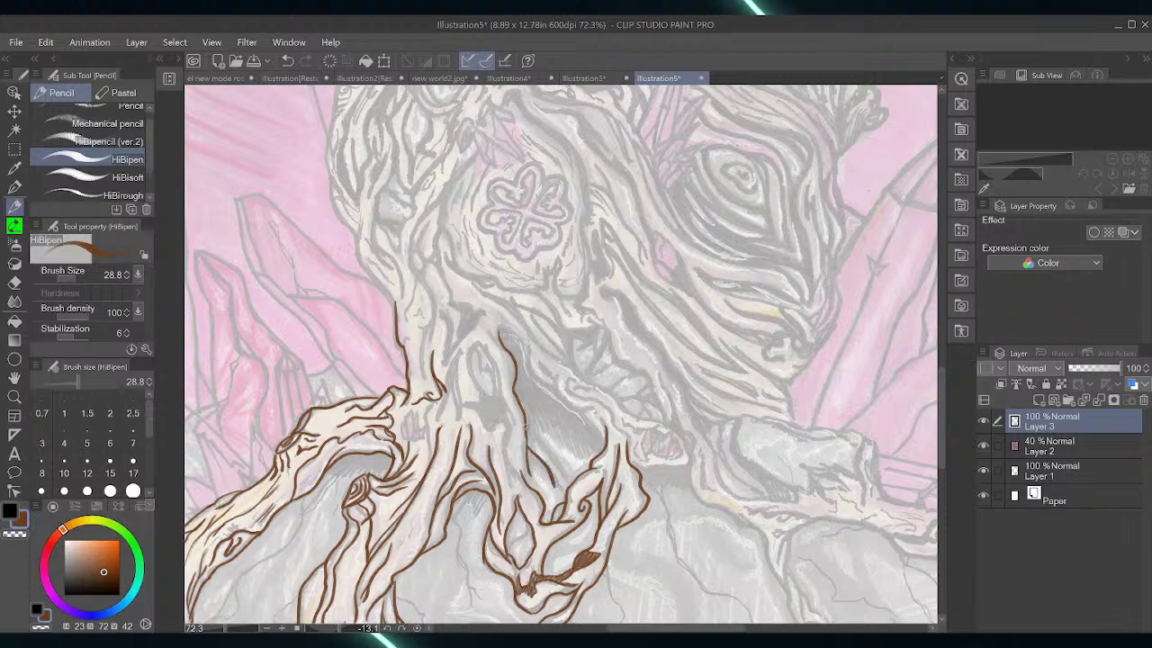
pyautogui.moveTo(526, 428); pyautogui.dragTo(574, 479)
# Outline and darken the narrow cleft at the trunk base, and trace the pointed strand with its small knot to its left
pyautogui.moveTo(465, 349)
pyautogui.mouseDown()
pyautogui.moveTo(450, 430)
pyautogui.moveTo(441, 407)
pyautogui.moveTo(462, 347)
pyautogui.mouseUp()
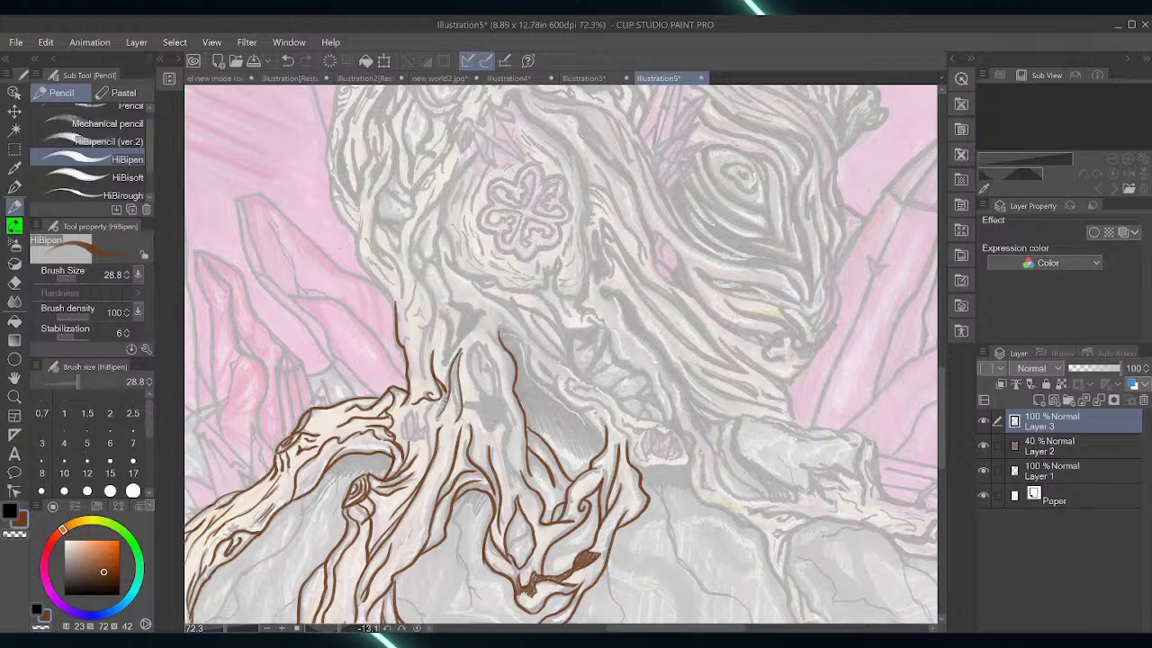
pyautogui.moveTo(440, 416); pyautogui.dragTo(458, 383)
pyautogui.moveTo(459, 385); pyautogui.dragTo(455, 426)
pyautogui.moveTo(462, 351)
pyautogui.mouseDown()
pyautogui.moveTo(451, 396)
pyautogui.moveTo(460, 413)
pyautogui.moveTo(452, 390)
pyautogui.moveTo(424, 462)
pyautogui.mouseUp()
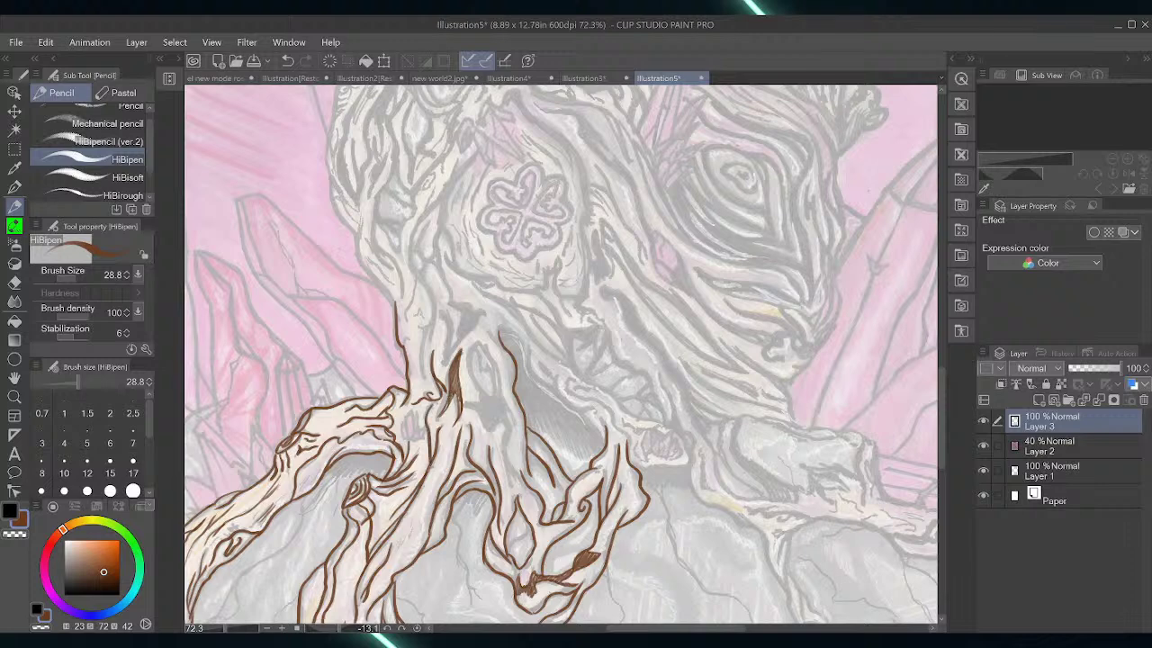
pyautogui.moveTo(428, 331)
pyautogui.mouseDown()
pyautogui.moveTo(433, 319)
pyautogui.moveTo(423, 386)
pyautogui.moveTo(429, 342)
pyautogui.mouseUp()
pyautogui.moveTo(437, 293); pyautogui.dragTo(430, 338)
pyautogui.moveTo(416, 268)
pyautogui.mouseDown()
pyautogui.moveTo(435, 297)
pyautogui.moveTo(419, 285)
pyautogui.moveTo(407, 329)
pyautogui.moveTo(419, 307)
pyautogui.mouseUp()
pyautogui.moveTo(419, 306); pyautogui.dragTo(425, 315)
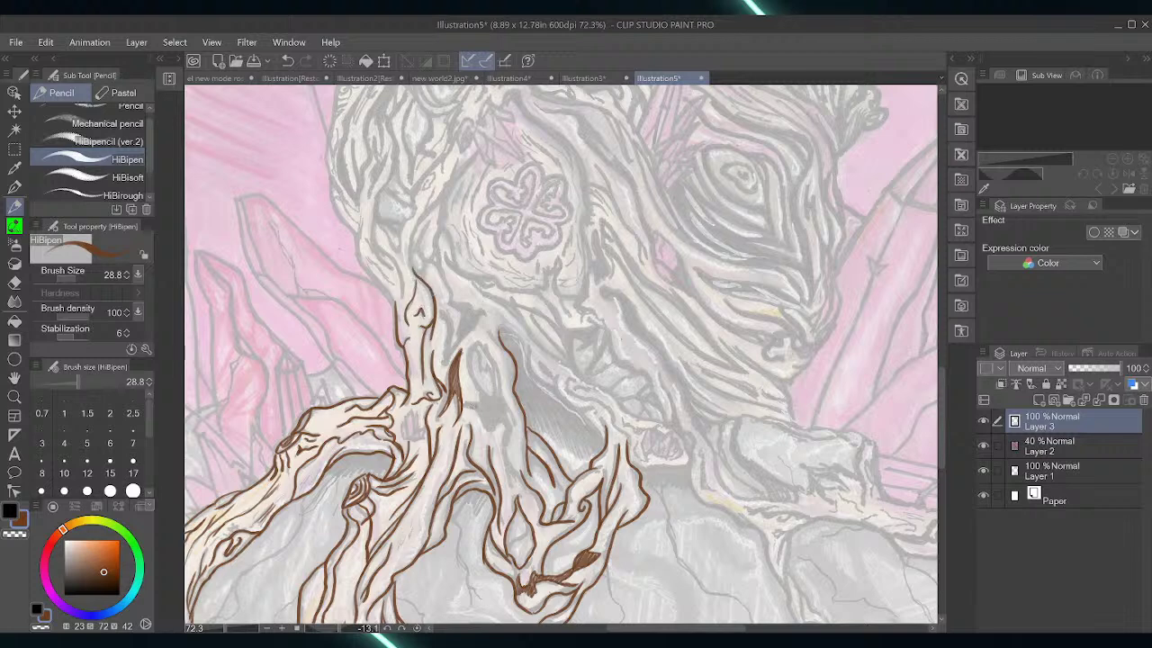
# Hatch the square hollow below the oval opening, and trace the pointed arch above it with the adjoining strand lines
pyautogui.moveTo(467, 402)
pyautogui.mouseDown()
pyautogui.moveTo(481, 390)
pyautogui.moveTo(491, 428)
pyautogui.moveTo(504, 421)
pyautogui.moveTo(513, 495)
pyautogui.moveTo(524, 479)
pyautogui.moveTo(503, 392)
pyautogui.moveTo(478, 403)
pyautogui.moveTo(485, 415)
pyautogui.moveTo(504, 396)
pyautogui.moveTo(517, 471)
pyautogui.mouseUp()
pyautogui.moveTo(480, 397); pyautogui.dragTo(502, 392)
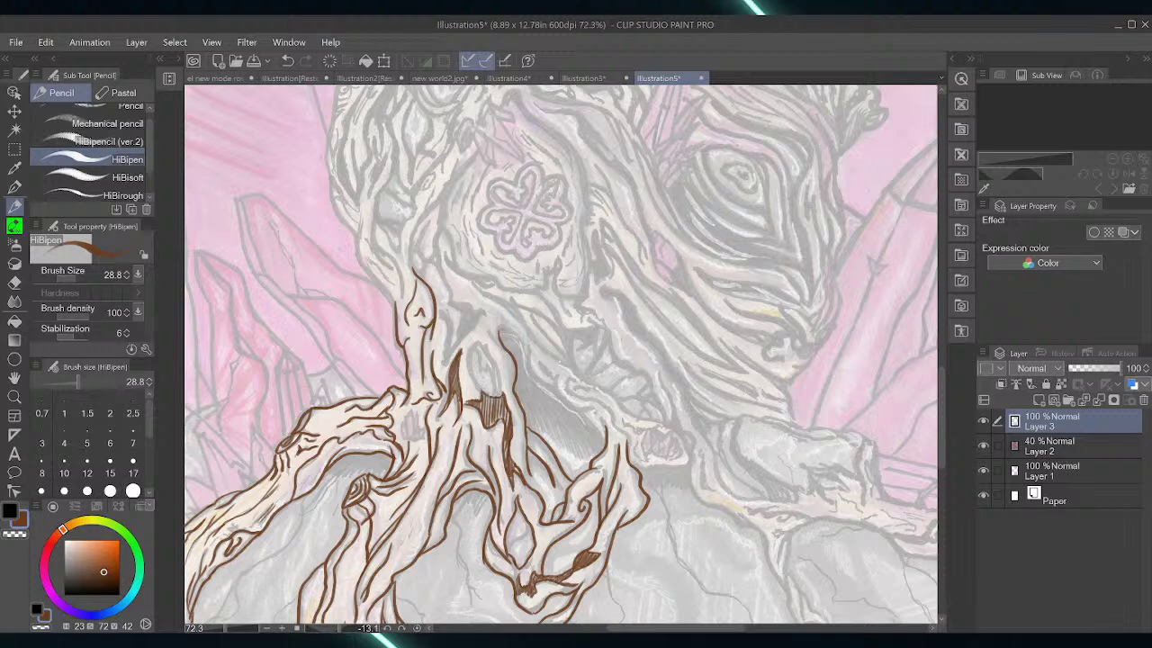
pyautogui.moveTo(506, 349); pyautogui.dragTo(482, 342)
pyautogui.moveTo(445, 312)
pyautogui.mouseDown()
pyautogui.moveTo(444, 363)
pyautogui.moveTo(486, 315)
pyautogui.moveTo(455, 340)
pyautogui.mouseUp()
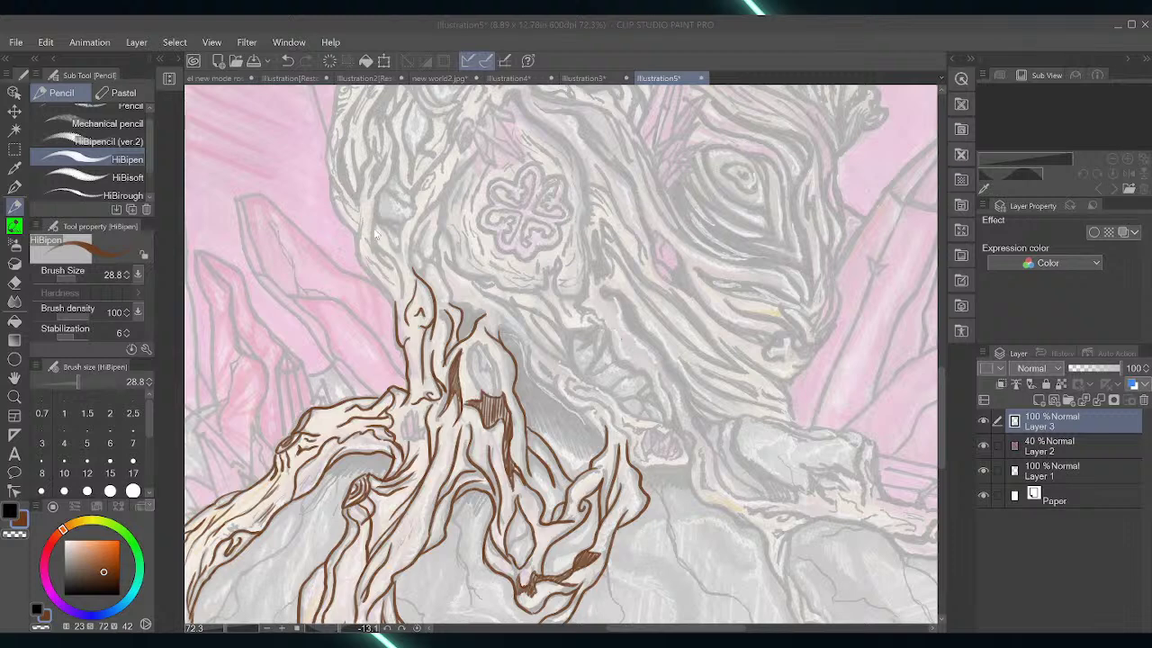
# Trace the left trunk's outer edge and its forking strands upward beside the flower emblem
pyautogui.click(359, 285)
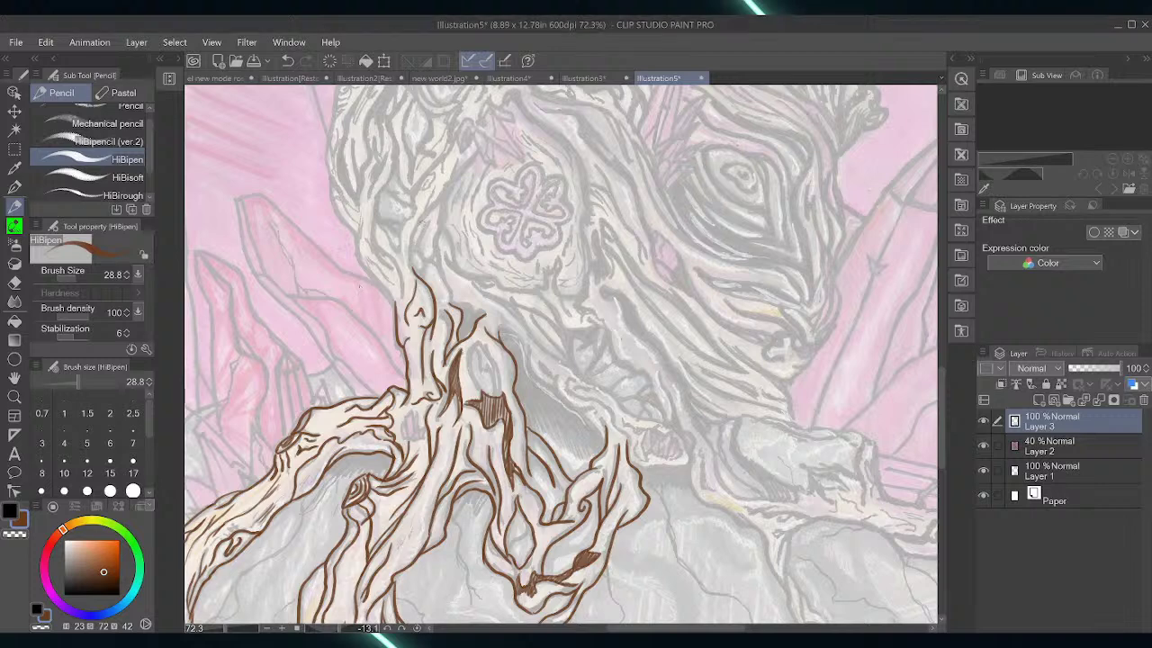
pyautogui.moveTo(432, 206); pyautogui.dragTo(423, 212)
pyautogui.moveTo(410, 248); pyautogui.dragTo(415, 279)
pyautogui.moveTo(394, 157)
pyautogui.mouseDown()
pyautogui.moveTo(372, 226)
pyautogui.moveTo(401, 301)
pyautogui.mouseUp()
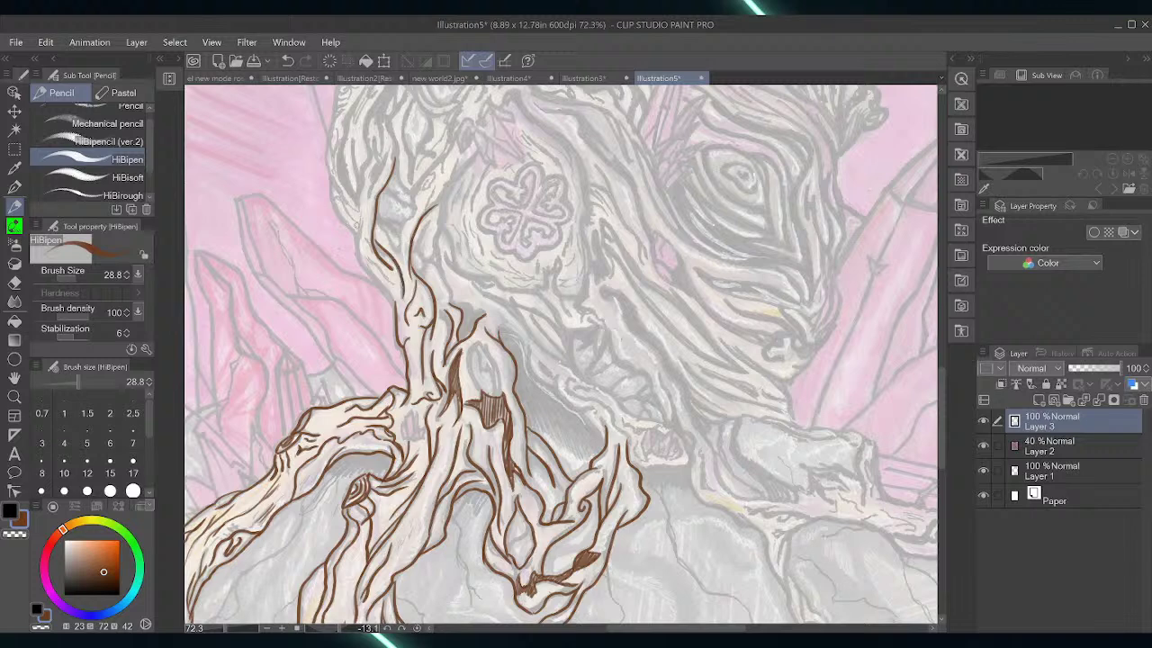
pyautogui.moveTo(365, 216)
pyautogui.mouseDown()
pyautogui.moveTo(363, 270)
pyautogui.moveTo(394, 317)
pyautogui.mouseUp()
pyautogui.moveTo(398, 253)
pyautogui.mouseDown()
pyautogui.moveTo(441, 153)
pyautogui.moveTo(411, 190)
pyautogui.mouseUp()
pyautogui.moveTo(342, 139); pyautogui.dragTo(358, 209)
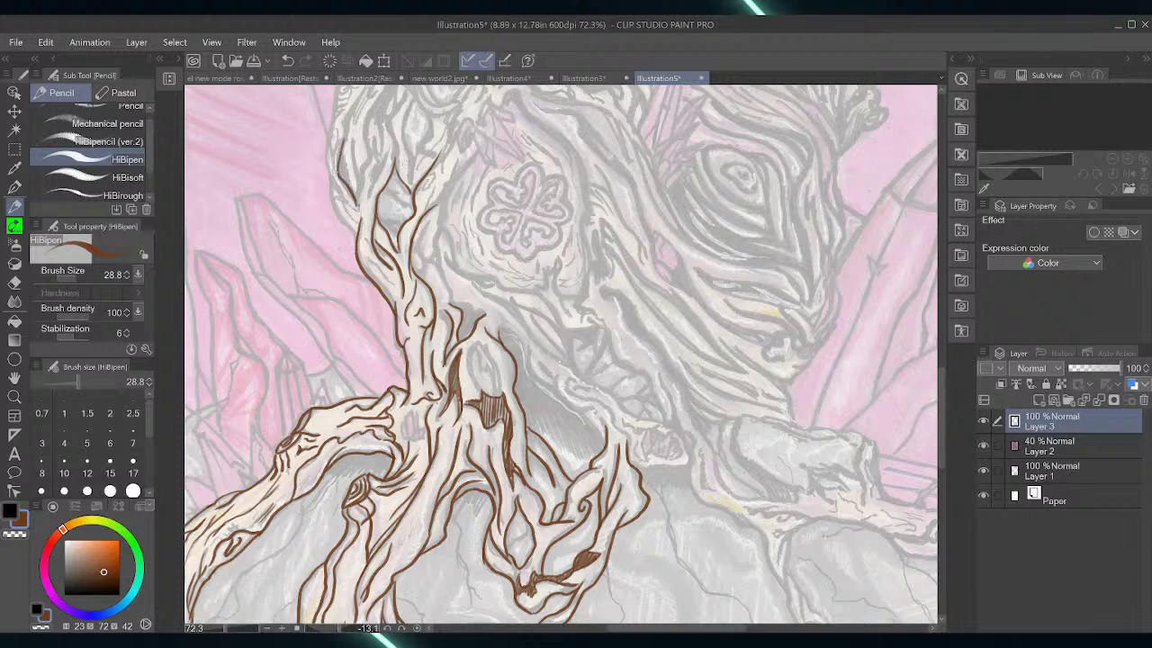
pyautogui.moveTo(329, 170)
pyautogui.mouseDown()
pyautogui.moveTo(356, 242)
pyautogui.moveTo(369, 120)
pyautogui.moveTo(377, 176)
pyautogui.moveTo(369, 171)
pyautogui.moveTo(389, 138)
pyautogui.moveTo(384, 153)
pyautogui.moveTo(378, 101)
pyautogui.mouseUp()
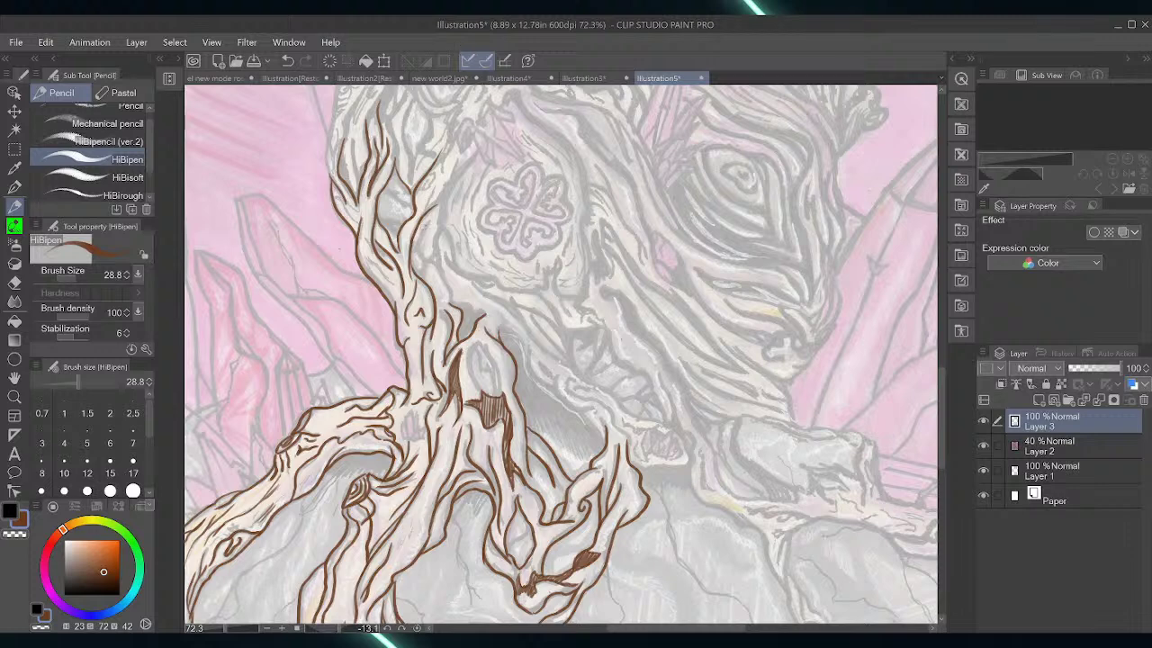
# Fill the dark hollow at the trunk's base and trace the diagonal root down to its rounded stub with inner grain lines
pyautogui.moveTo(423, 232)
pyautogui.mouseDown()
pyautogui.moveTo(427, 273)
pyautogui.moveTo(450, 218)
pyautogui.moveTo(429, 272)
pyautogui.moveTo(444, 273)
pyautogui.moveTo(454, 307)
pyautogui.moveTo(488, 319)
pyautogui.moveTo(458, 308)
pyautogui.moveTo(468, 313)
pyautogui.moveTo(464, 343)
pyautogui.moveTo(476, 306)
pyautogui.moveTo(488, 308)
pyautogui.moveTo(439, 315)
pyautogui.moveTo(446, 345)
pyautogui.moveTo(445, 325)
pyautogui.moveTo(448, 340)
pyautogui.moveTo(501, 331)
pyautogui.moveTo(596, 424)
pyautogui.moveTo(604, 453)
pyautogui.mouseUp()
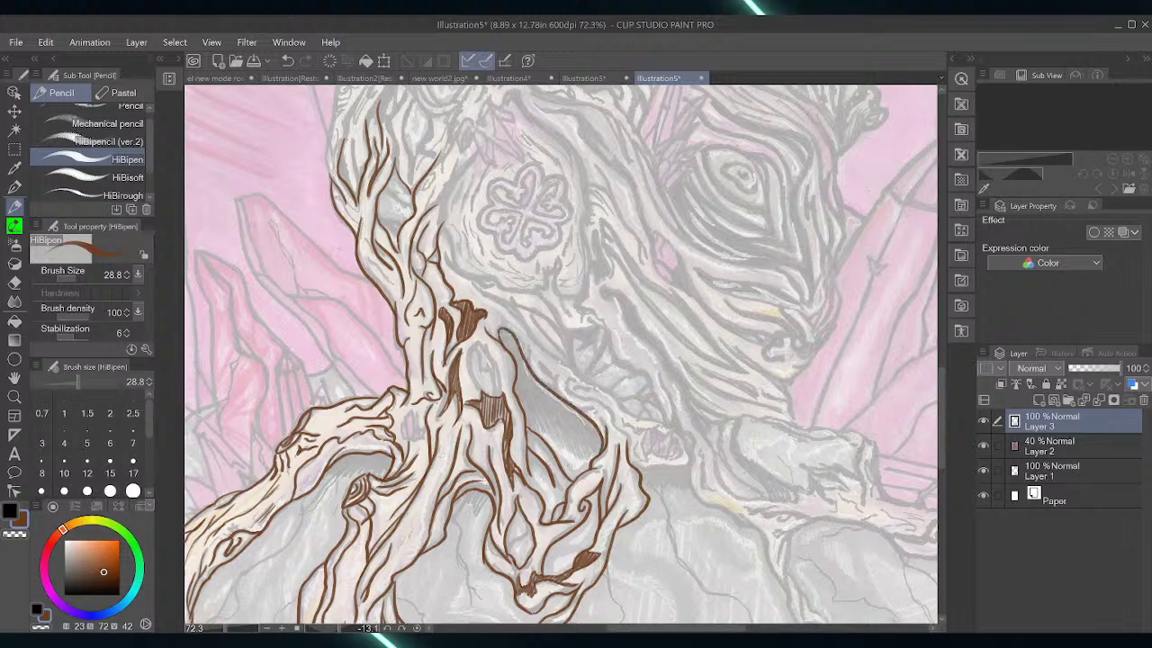
pyautogui.moveTo(480, 285)
pyautogui.mouseDown()
pyautogui.moveTo(590, 384)
pyautogui.moveTo(670, 427)
pyautogui.mouseUp()
pyautogui.moveTo(633, 469)
pyautogui.mouseDown()
pyautogui.moveTo(682, 464)
pyautogui.moveTo(682, 430)
pyautogui.mouseUp()
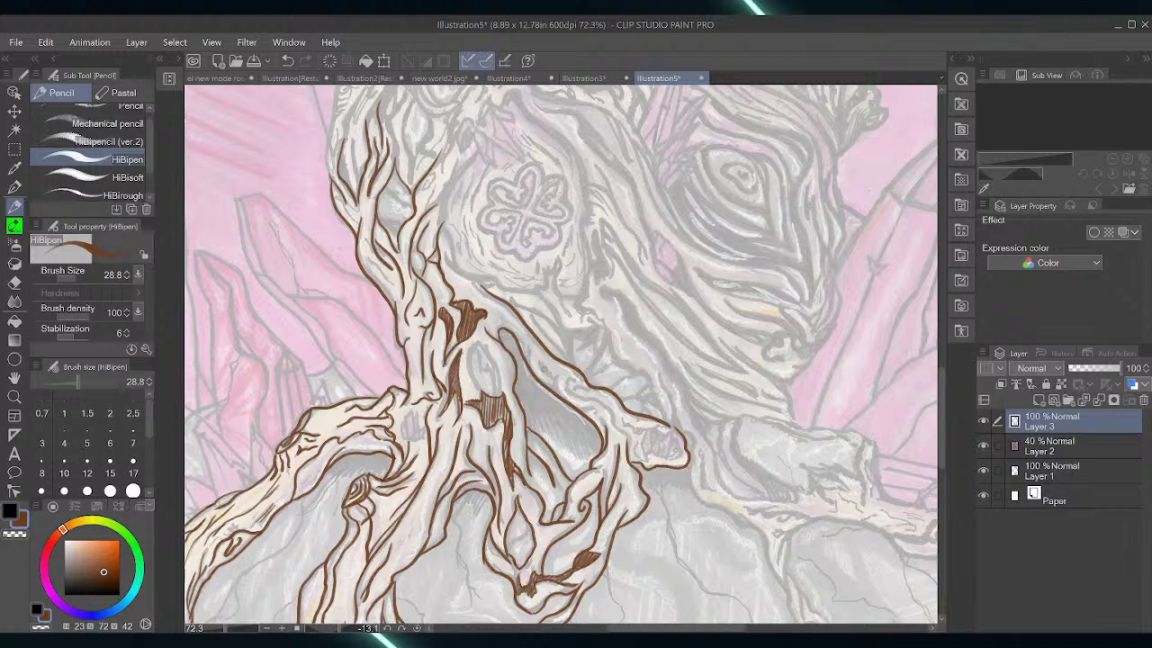
pyautogui.moveTo(580, 376)
pyautogui.mouseDown()
pyautogui.moveTo(568, 385)
pyautogui.moveTo(634, 441)
pyautogui.moveTo(628, 421)
pyautogui.moveTo(680, 452)
pyautogui.moveTo(648, 456)
pyautogui.moveTo(639, 447)
pyautogui.moveTo(670, 452)
pyautogui.mouseUp()
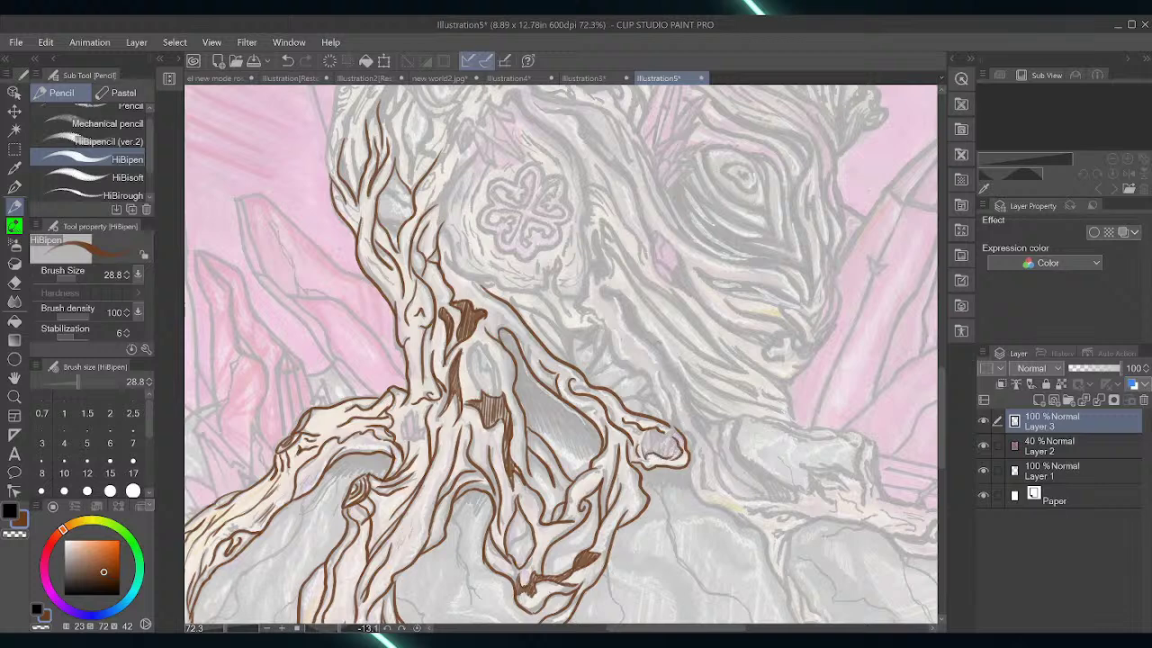
pyautogui.moveTo(531, 369); pyautogui.dragTo(528, 347)
# Trace both upper contours of the thin root continuing down from the far-left root's pointed tip
pyautogui.moveTo(940, 396); pyautogui.dragTo(940, 495)
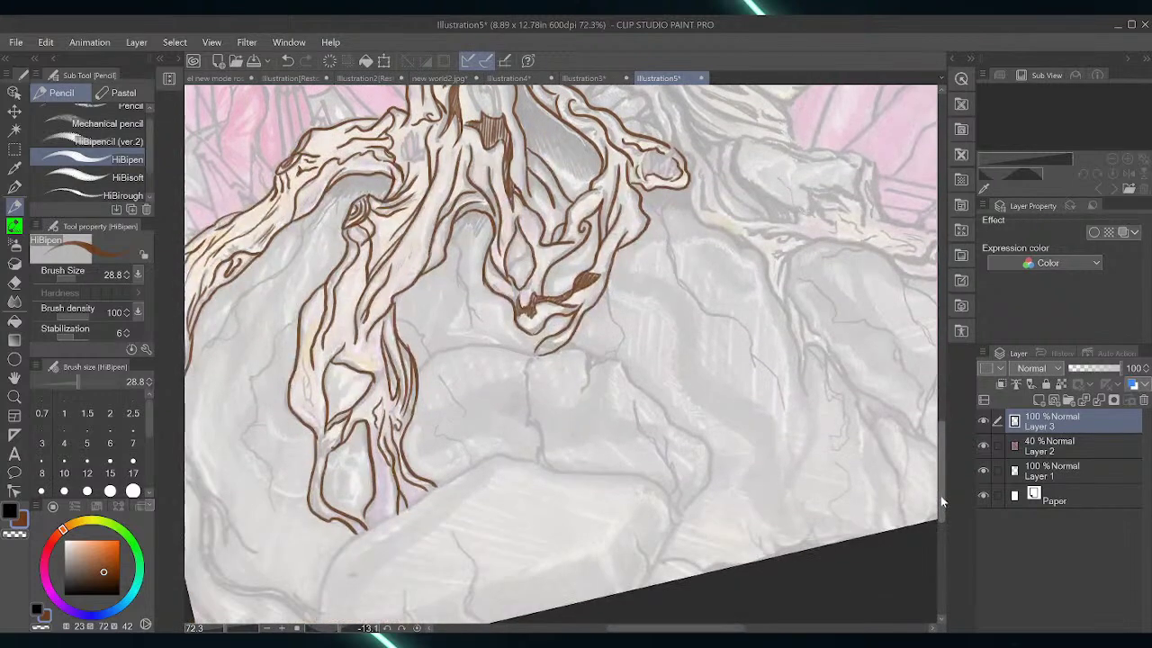
pyautogui.moveTo(630, 628); pyautogui.dragTo(585, 630)
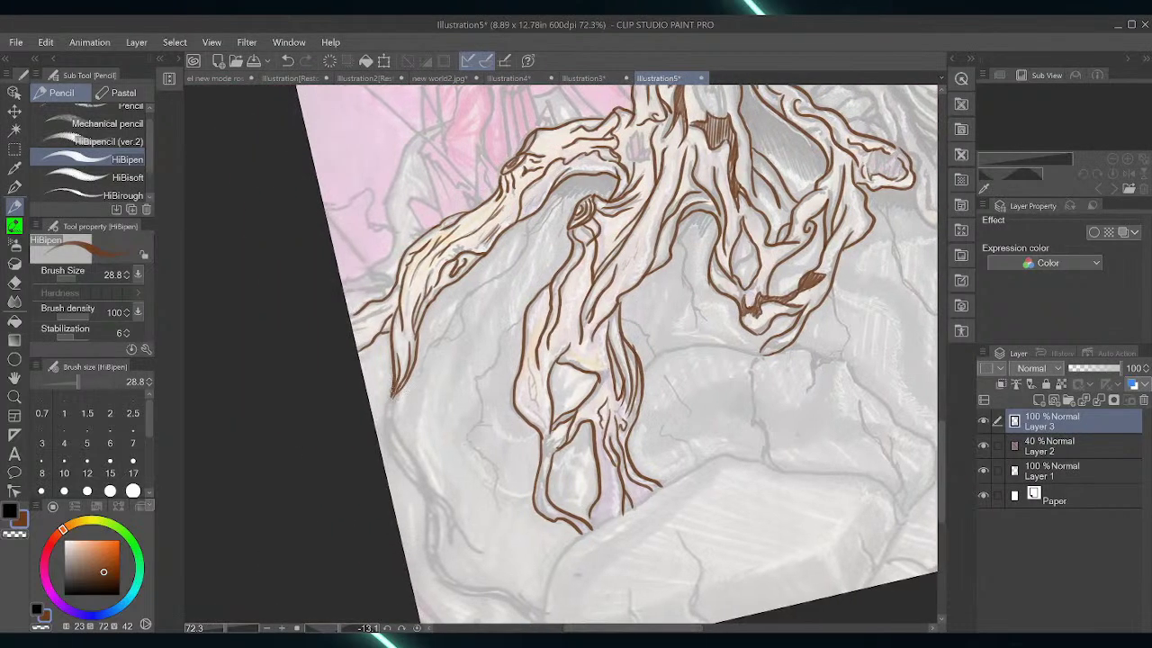
pyautogui.moveTo(393, 394)
pyautogui.mouseDown()
pyautogui.moveTo(387, 435)
pyautogui.moveTo(414, 476)
pyautogui.mouseUp()
pyautogui.moveTo(398, 392)
pyautogui.mouseDown()
pyautogui.moveTo(395, 430)
pyautogui.moveTo(428, 488)
pyautogui.mouseUp()
pyautogui.moveTo(385, 419)
pyautogui.mouseDown()
pyautogui.moveTo(428, 508)
pyautogui.moveTo(442, 501)
pyautogui.moveTo(470, 539)
pyautogui.mouseUp()
# Trace the thin root's lower fork and its curved tail toward the flat rock, adding short inner lines
pyautogui.moveTo(430, 496); pyautogui.dragTo(459, 582)
pyautogui.moveTo(424, 504)
pyautogui.mouseDown()
pyautogui.moveTo(435, 572)
pyautogui.moveTo(462, 584)
pyautogui.moveTo(437, 578)
pyautogui.moveTo(497, 592)
pyautogui.moveTo(536, 620)
pyautogui.mouseUp()
pyautogui.moveTo(463, 582)
pyautogui.mouseDown()
pyautogui.moveTo(513, 589)
pyautogui.moveTo(539, 621)
pyautogui.mouseUp()
pyautogui.moveTo(454, 584)
pyautogui.mouseDown()
pyautogui.moveTo(489, 586)
pyautogui.moveTo(540, 618)
pyautogui.mouseUp()
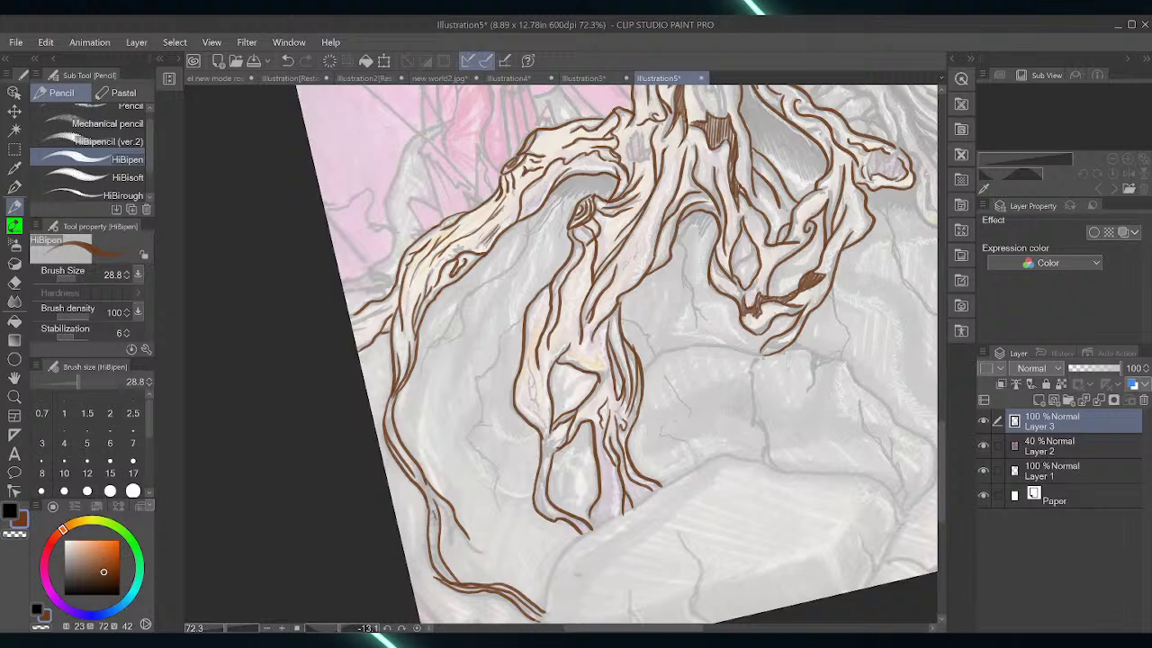
pyautogui.moveTo(433, 522); pyautogui.dragTo(440, 549)
pyautogui.moveTo(434, 499)
pyautogui.mouseDown()
pyautogui.moveTo(454, 551)
pyautogui.moveTo(483, 558)
pyautogui.moveTo(475, 546)
pyautogui.moveTo(486, 558)
pyautogui.mouseUp()
# Trace the outer edge of the left trunk's bulge and the knot at its top, with short bark lines
pyautogui.moveTo(943, 450); pyautogui.dragTo(941, 410)
pyautogui.moveTo(514, 389)
pyautogui.mouseDown()
pyautogui.moveTo(525, 414)
pyautogui.moveTo(535, 407)
pyautogui.mouseUp()
pyautogui.moveTo(357, 525)
pyautogui.mouseDown()
pyautogui.moveTo(347, 535)
pyautogui.moveTo(395, 499)
pyautogui.moveTo(365, 530)
pyautogui.moveTo(376, 527)
pyautogui.moveTo(351, 520)
pyautogui.mouseUp()
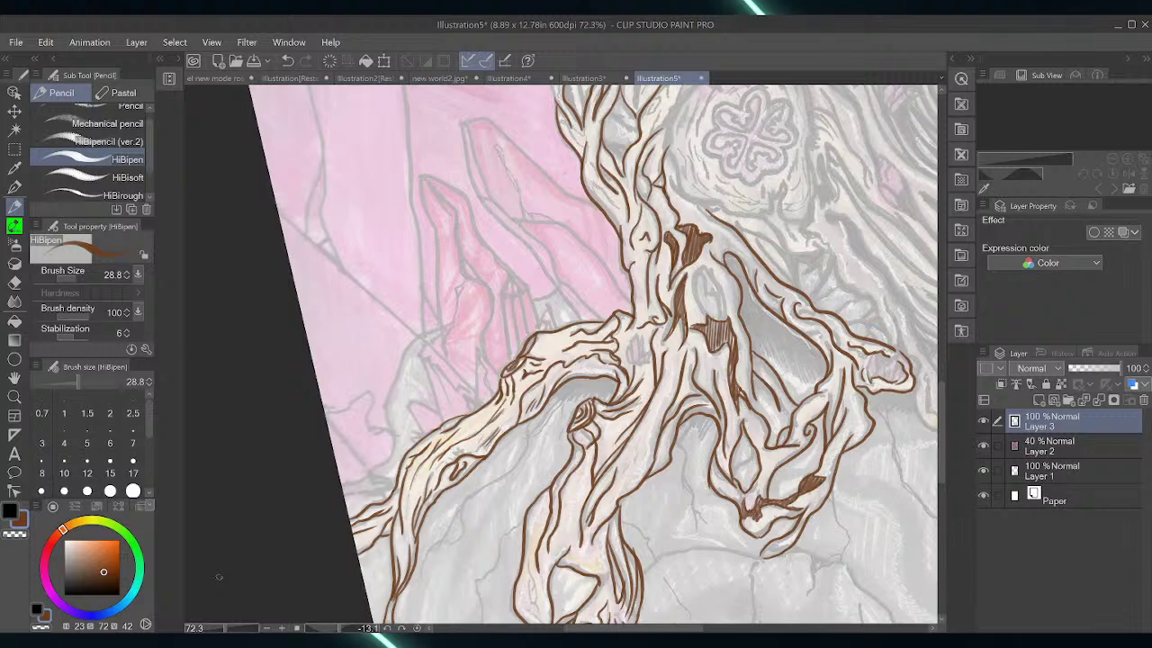
pyautogui.moveTo(637, 627); pyautogui.dragTo(684, 627)
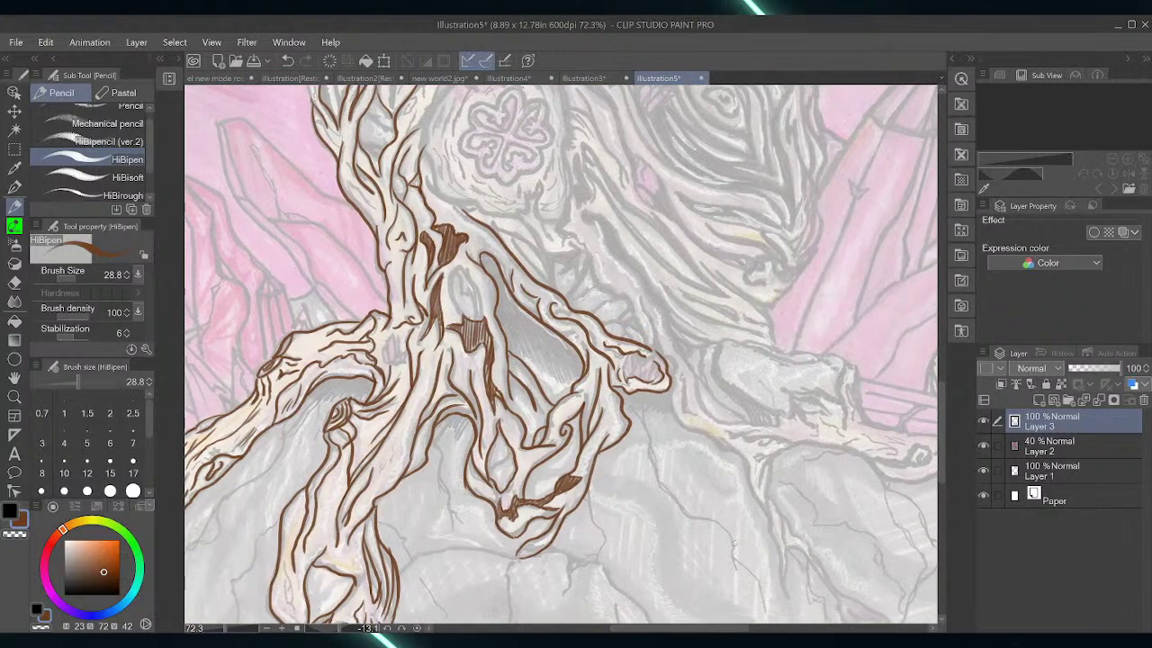
pyautogui.scroll(1, 940, 415)
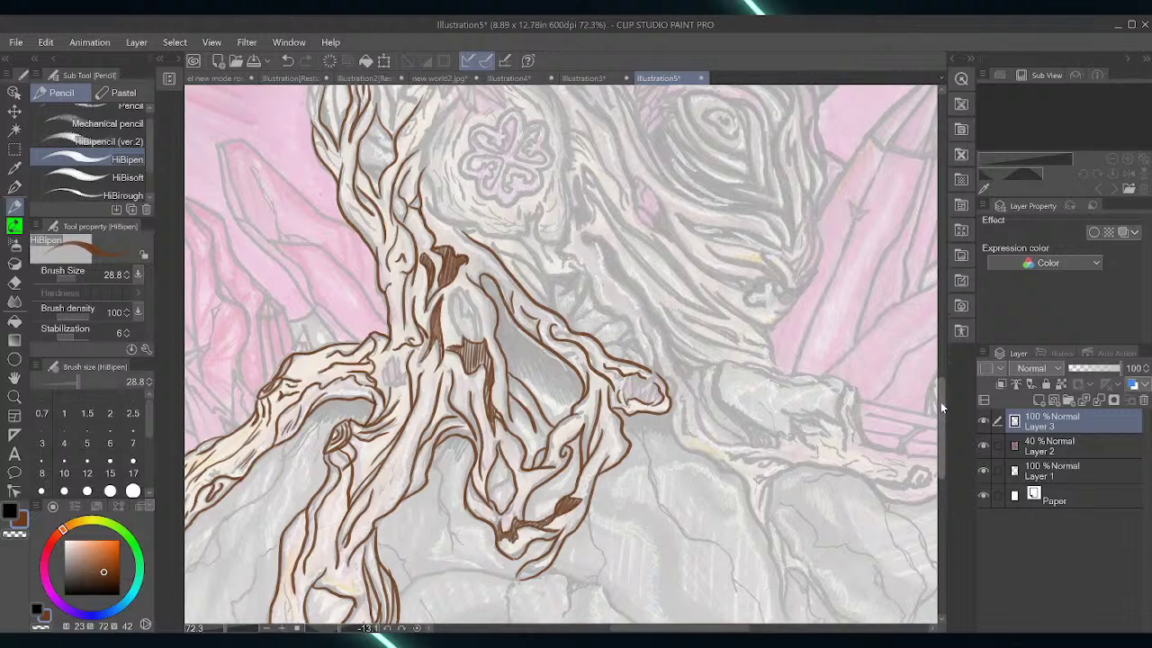
pyautogui.moveTo(940, 401); pyautogui.dragTo(948, 363)
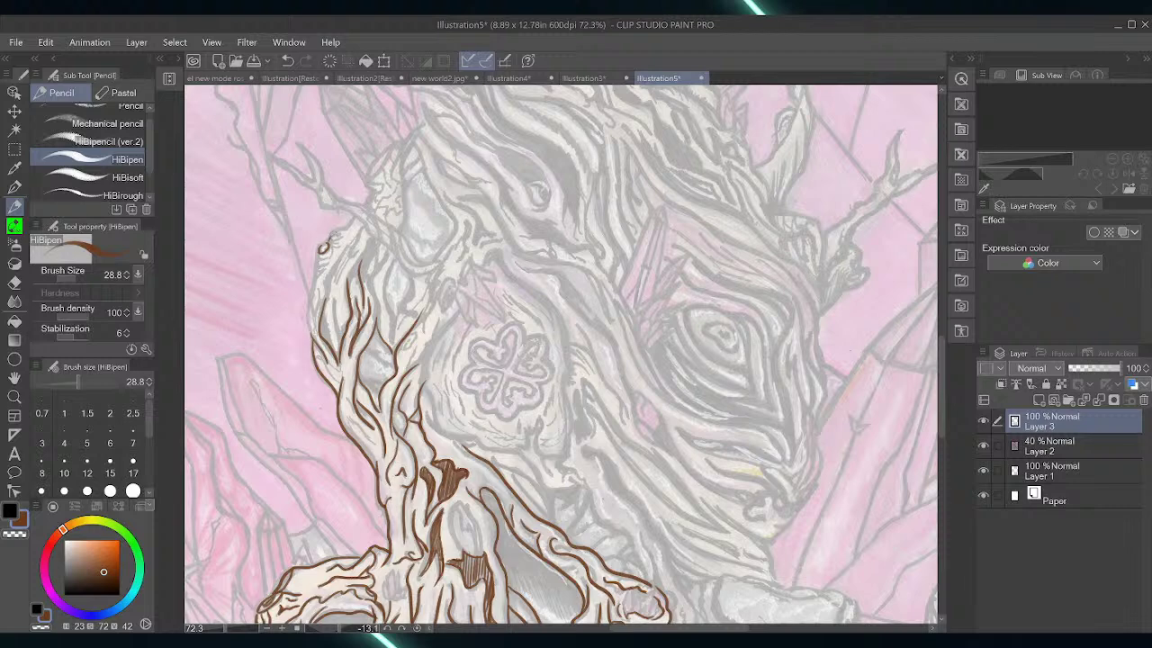
pyautogui.moveTo(333, 237)
pyautogui.mouseDown()
pyautogui.moveTo(354, 216)
pyautogui.moveTo(317, 266)
pyautogui.moveTo(311, 340)
pyautogui.moveTo(320, 279)
pyautogui.moveTo(347, 232)
pyautogui.moveTo(332, 238)
pyautogui.mouseUp()
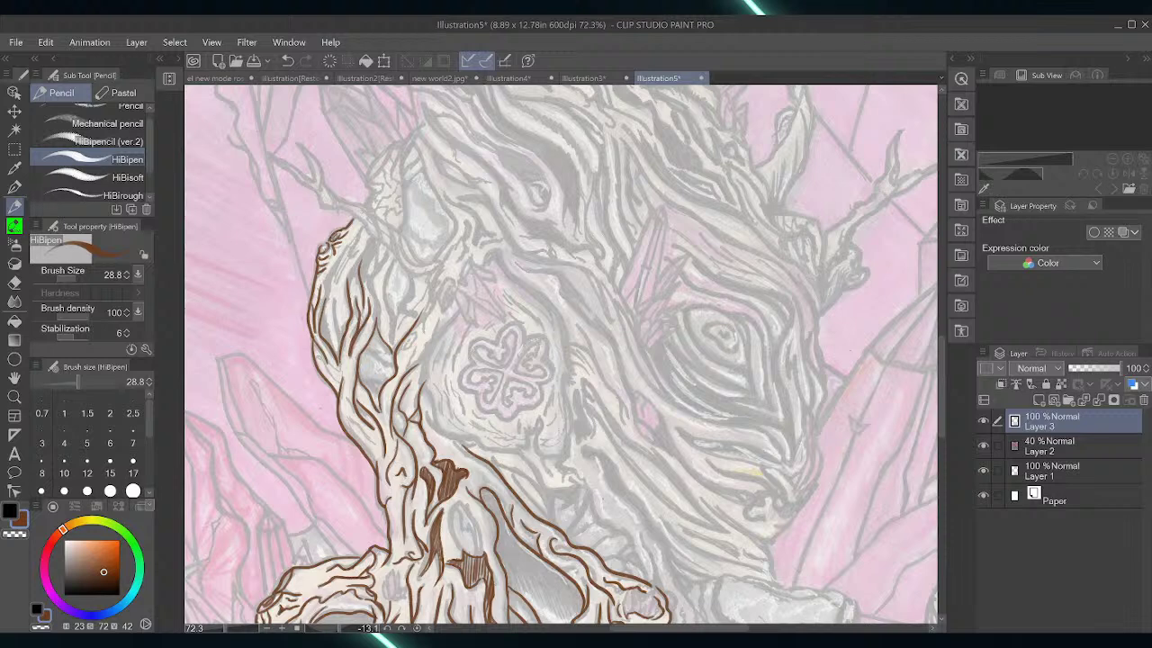
pyautogui.moveTo(314, 354)
pyautogui.mouseDown()
pyautogui.moveTo(381, 450)
pyautogui.moveTo(344, 403)
pyautogui.mouseUp()
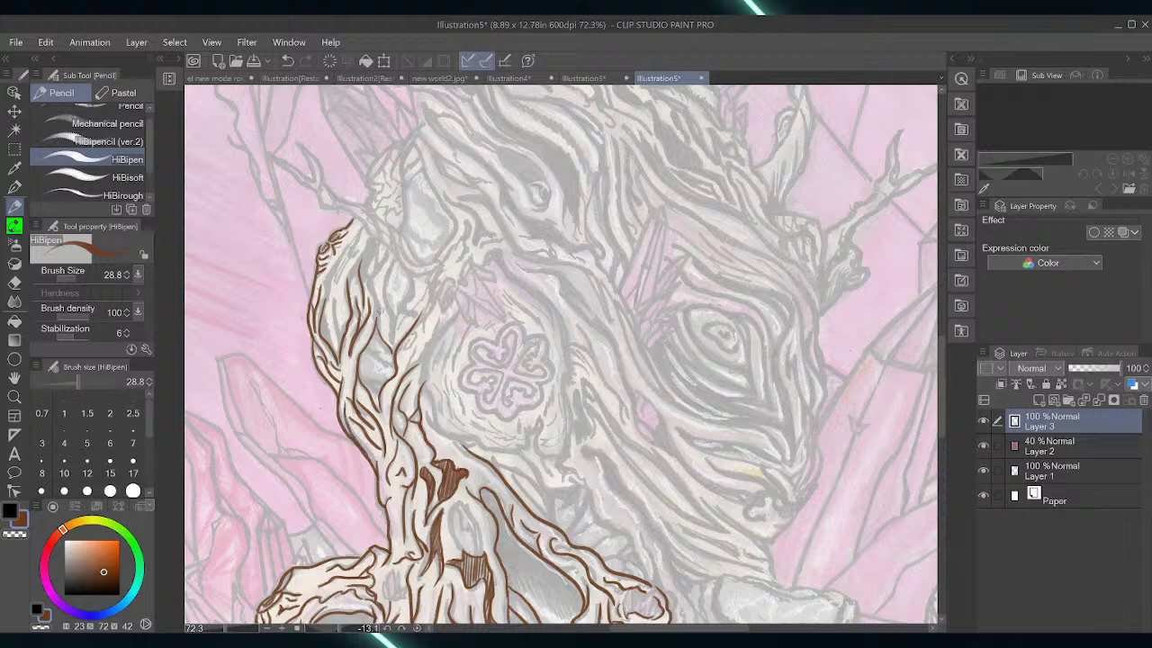
# Trace the branching strands inside the left trunk's bulge and the small knots along its right side above the emblem
pyautogui.moveTo(387, 258)
pyautogui.mouseDown()
pyautogui.moveTo(367, 281)
pyautogui.moveTo(384, 266)
pyautogui.moveTo(369, 297)
pyautogui.moveTo(376, 330)
pyautogui.mouseUp()
pyautogui.moveTo(392, 266)
pyautogui.mouseDown()
pyautogui.moveTo(393, 344)
pyautogui.moveTo(413, 276)
pyautogui.moveTo(397, 316)
pyautogui.moveTo(413, 369)
pyautogui.mouseUp()
pyautogui.moveTo(455, 306); pyautogui.dragTo(420, 385)
pyautogui.moveTo(422, 321); pyautogui.dragTo(438, 266)
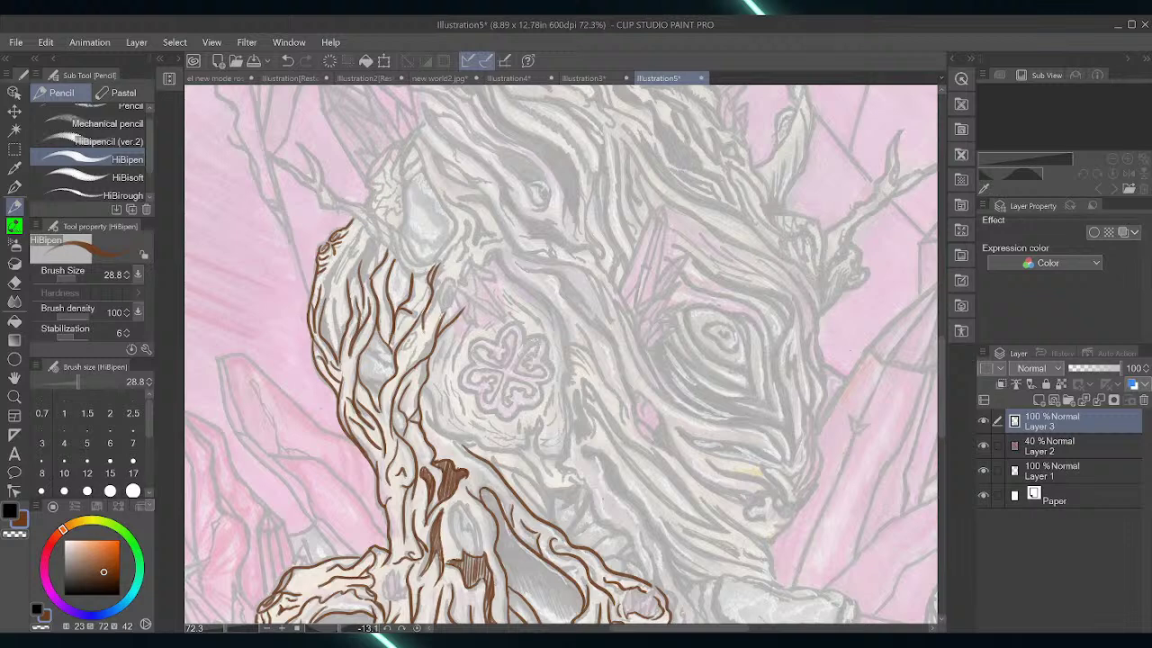
pyautogui.moveTo(432, 310)
pyautogui.mouseDown()
pyautogui.moveTo(446, 284)
pyautogui.moveTo(445, 311)
pyautogui.moveTo(468, 259)
pyautogui.mouseUp()
pyautogui.moveTo(410, 341); pyautogui.dragTo(435, 334)
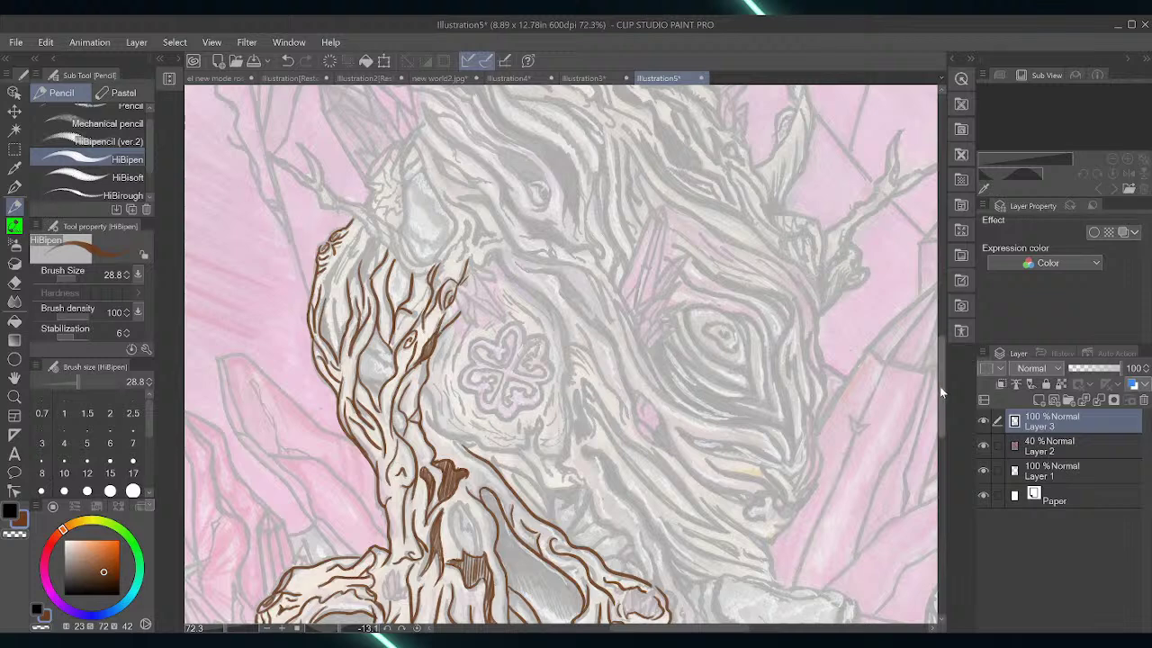
# Trace the forked twig above the left trunk's bulge, and add bark lines and a dark cleft along the bulge's left edge
pyautogui.scroll(3, 939, 386)
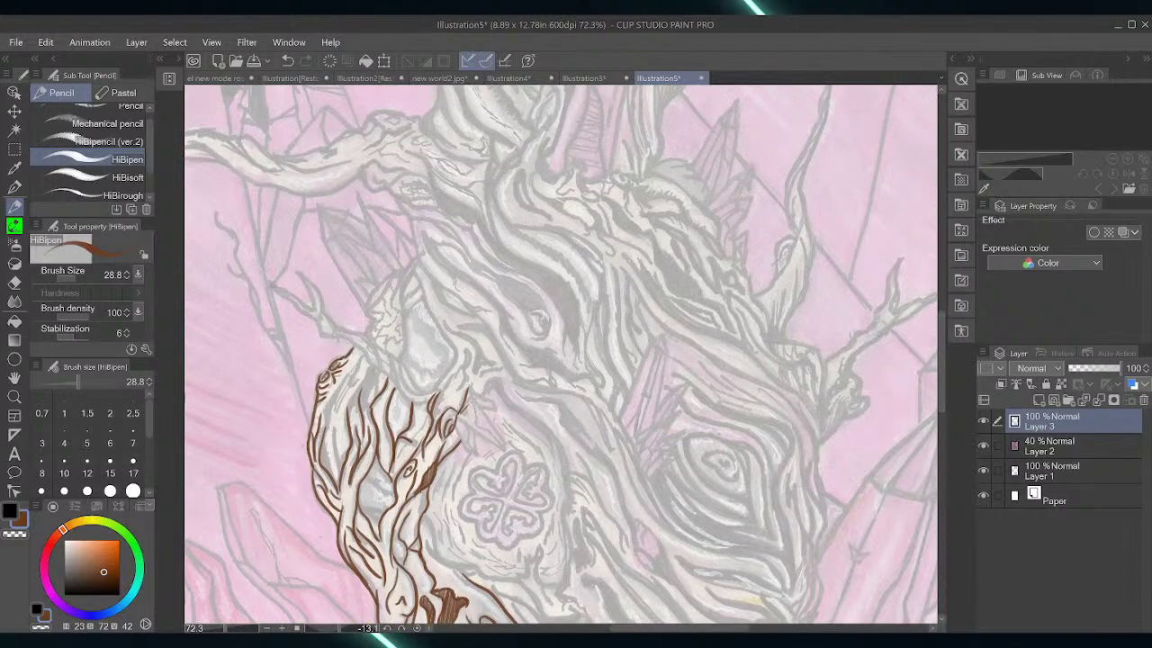
pyautogui.moveTo(270, 281)
pyautogui.mouseDown()
pyautogui.moveTo(315, 310)
pyautogui.moveTo(298, 262)
pyautogui.moveTo(323, 313)
pyautogui.moveTo(295, 308)
pyautogui.moveTo(365, 357)
pyautogui.moveTo(367, 376)
pyautogui.moveTo(372, 360)
pyautogui.mouseUp()
pyautogui.moveTo(351, 415)
pyautogui.mouseDown()
pyautogui.moveTo(377, 370)
pyautogui.moveTo(341, 437)
pyautogui.moveTo(344, 471)
pyautogui.moveTo(338, 411)
pyautogui.moveTo(318, 438)
pyautogui.mouseUp()
pyautogui.moveTo(340, 391); pyautogui.dragTo(322, 423)
pyautogui.moveTo(356, 366); pyautogui.dragTo(326, 410)
pyautogui.moveTo(337, 405)
pyautogui.mouseDown()
pyautogui.moveTo(322, 433)
pyautogui.moveTo(327, 405)
pyautogui.moveTo(347, 390)
pyautogui.mouseUp()
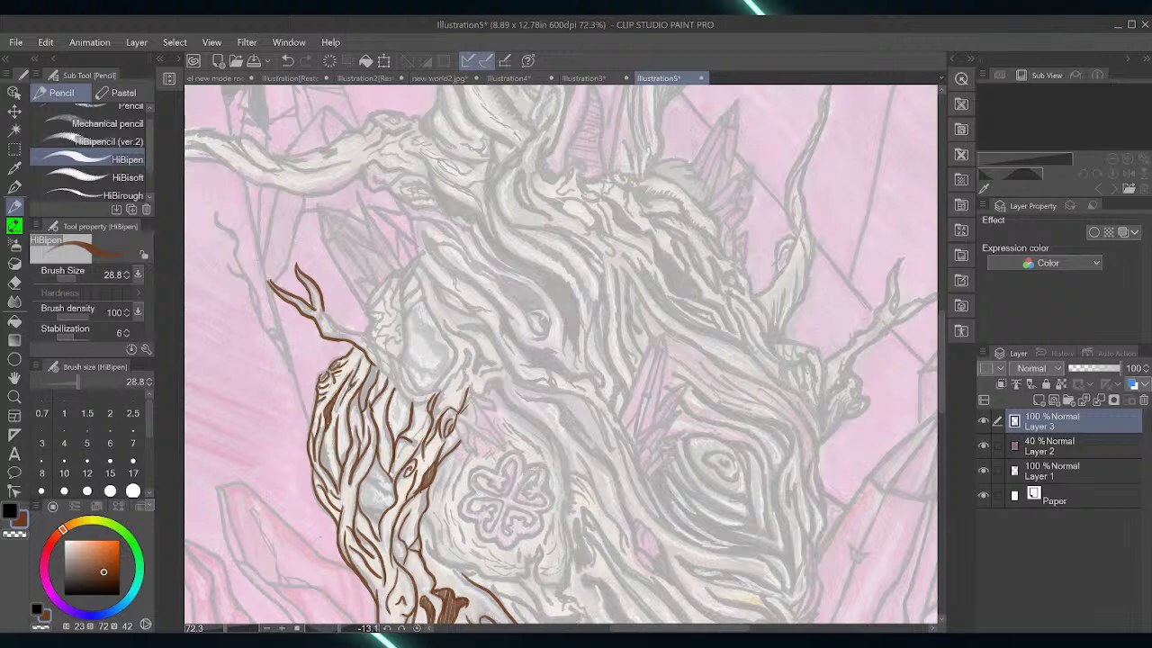
pyautogui.moveTo(327, 434); pyautogui.dragTo(334, 486)
pyautogui.moveTo(328, 434); pyautogui.dragTo(328, 474)
pyautogui.moveTo(324, 307)
pyautogui.mouseDown()
pyautogui.moveTo(320, 324)
pyautogui.moveTo(369, 340)
pyautogui.moveTo(396, 385)
pyautogui.mouseUp()
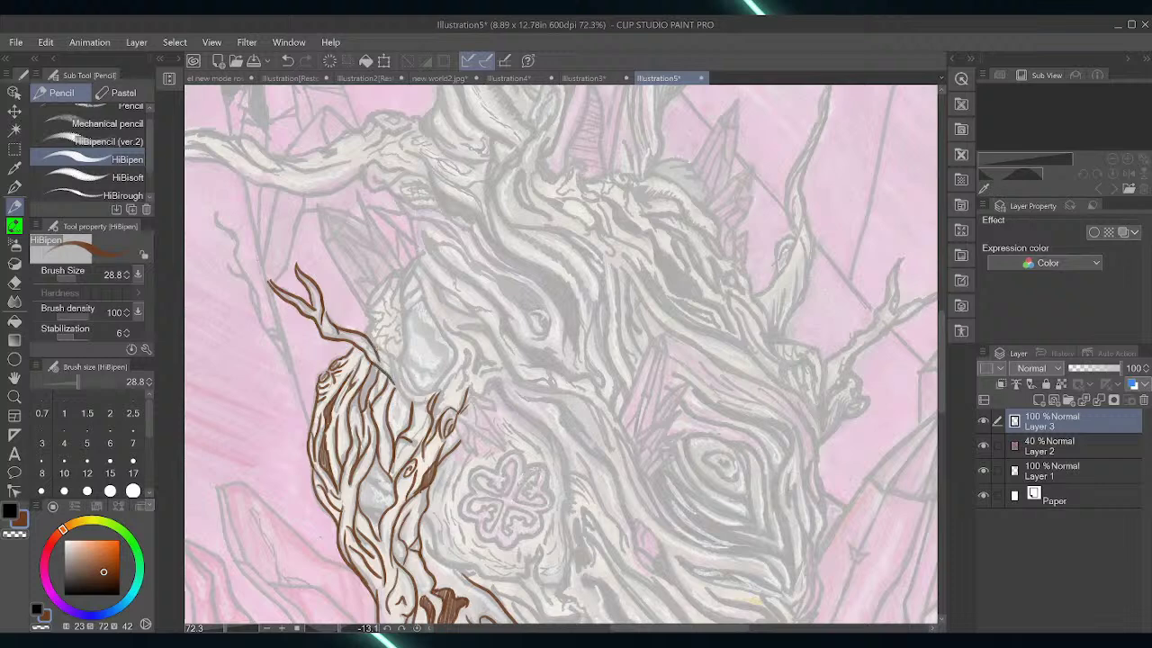
# Trace the forked twig's lower end into the trunk, the pale hollow's right edge and the small crest above the emblem
pyautogui.moveTo(374, 344); pyautogui.dragTo(438, 396)
pyautogui.moveTo(399, 359)
pyautogui.mouseDown()
pyautogui.moveTo(428, 387)
pyautogui.moveTo(398, 388)
pyautogui.moveTo(431, 405)
pyautogui.mouseUp()
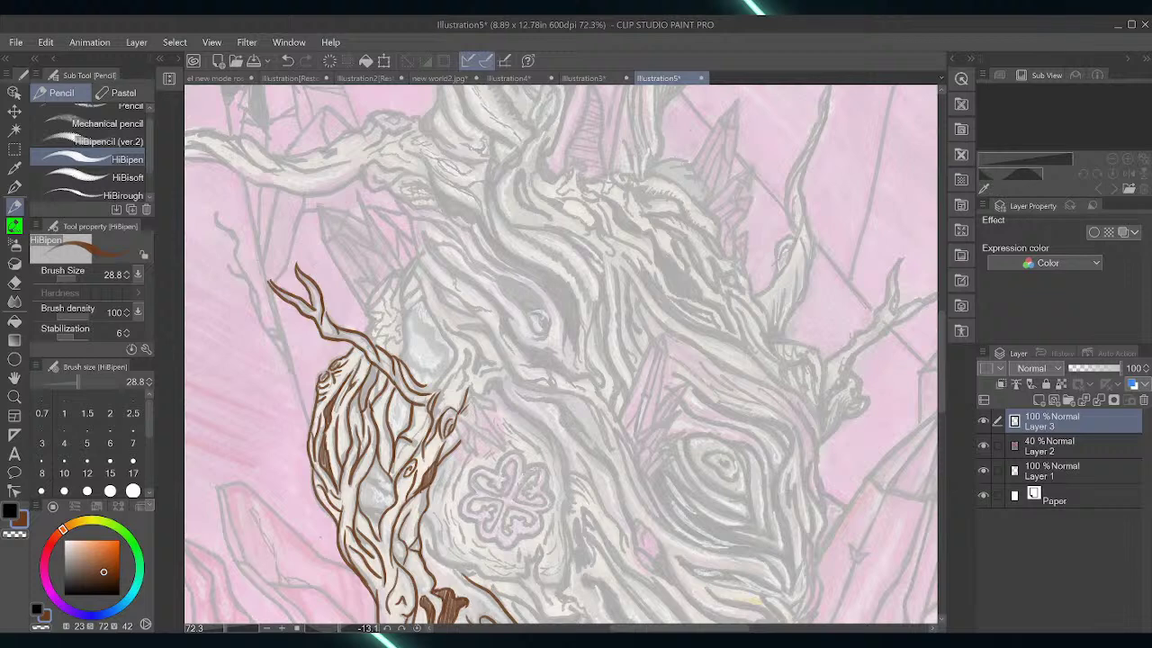
pyautogui.moveTo(464, 394)
pyautogui.mouseDown()
pyautogui.moveTo(498, 384)
pyautogui.moveTo(502, 394)
pyautogui.mouseUp()
pyautogui.moveTo(429, 391); pyautogui.dragTo(454, 342)
pyautogui.moveTo(425, 299); pyautogui.dragTo(459, 353)
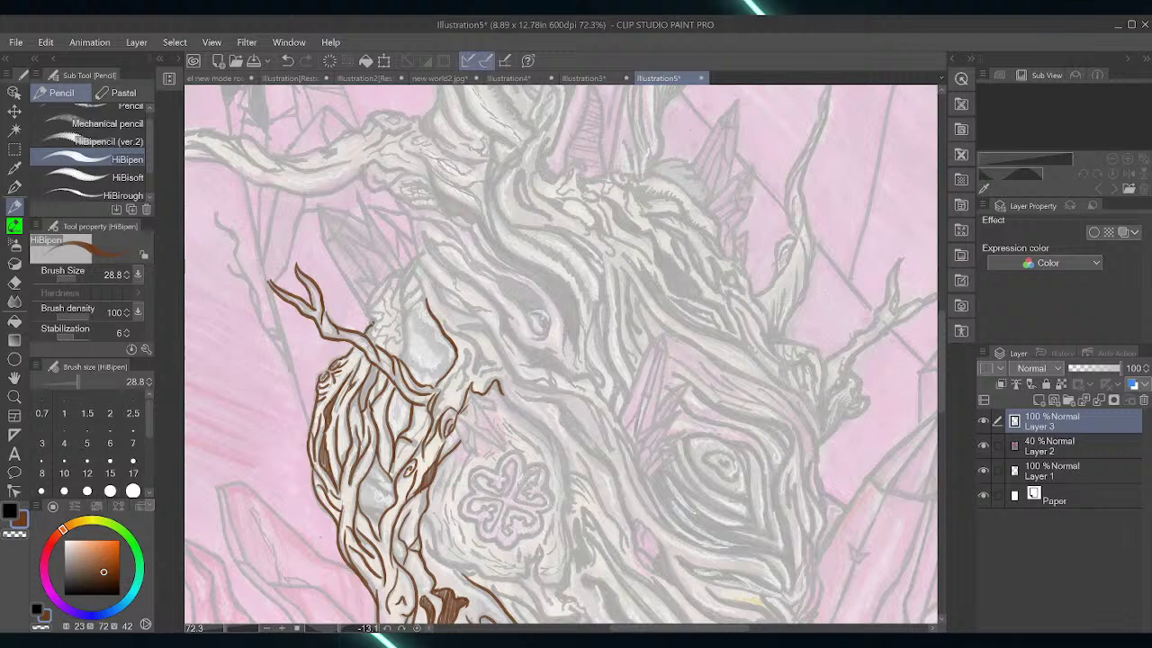
# Trace the knob above the twig with its bark lines, and the strands and dark cleft beside the pale hollow
pyautogui.moveTo(370, 323)
pyautogui.mouseDown()
pyautogui.moveTo(367, 300)
pyautogui.moveTo(393, 276)
pyautogui.moveTo(369, 306)
pyautogui.moveTo(403, 278)
pyautogui.moveTo(370, 321)
pyautogui.moveTo(384, 326)
pyautogui.moveTo(396, 283)
pyautogui.moveTo(401, 314)
pyautogui.mouseUp()
pyautogui.moveTo(375, 335); pyautogui.dragTo(393, 322)
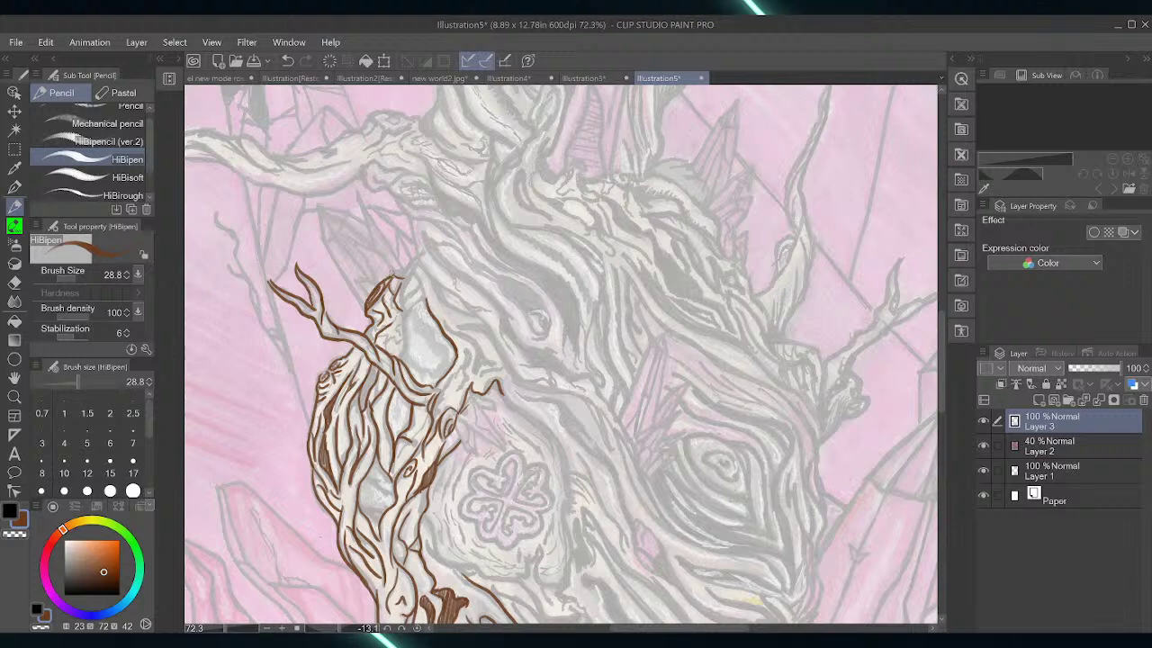
pyautogui.moveTo(378, 339); pyautogui.dragTo(400, 336)
pyautogui.moveTo(396, 295); pyautogui.dragTo(398, 315)
pyautogui.moveTo(389, 279)
pyautogui.mouseDown()
pyautogui.moveTo(417, 257)
pyautogui.moveTo(430, 311)
pyautogui.mouseUp()
pyautogui.moveTo(436, 282)
pyautogui.mouseDown()
pyautogui.moveTo(474, 318)
pyautogui.moveTo(463, 336)
pyautogui.moveTo(477, 373)
pyautogui.mouseUp()
pyautogui.moveTo(442, 322)
pyautogui.mouseDown()
pyautogui.moveTo(502, 365)
pyautogui.moveTo(476, 344)
pyautogui.moveTo(482, 367)
pyautogui.moveTo(495, 363)
pyautogui.moveTo(465, 357)
pyautogui.moveTo(468, 346)
pyautogui.moveTo(459, 391)
pyautogui.mouseUp()
pyautogui.moveTo(468, 349); pyautogui.dragTo(467, 364)
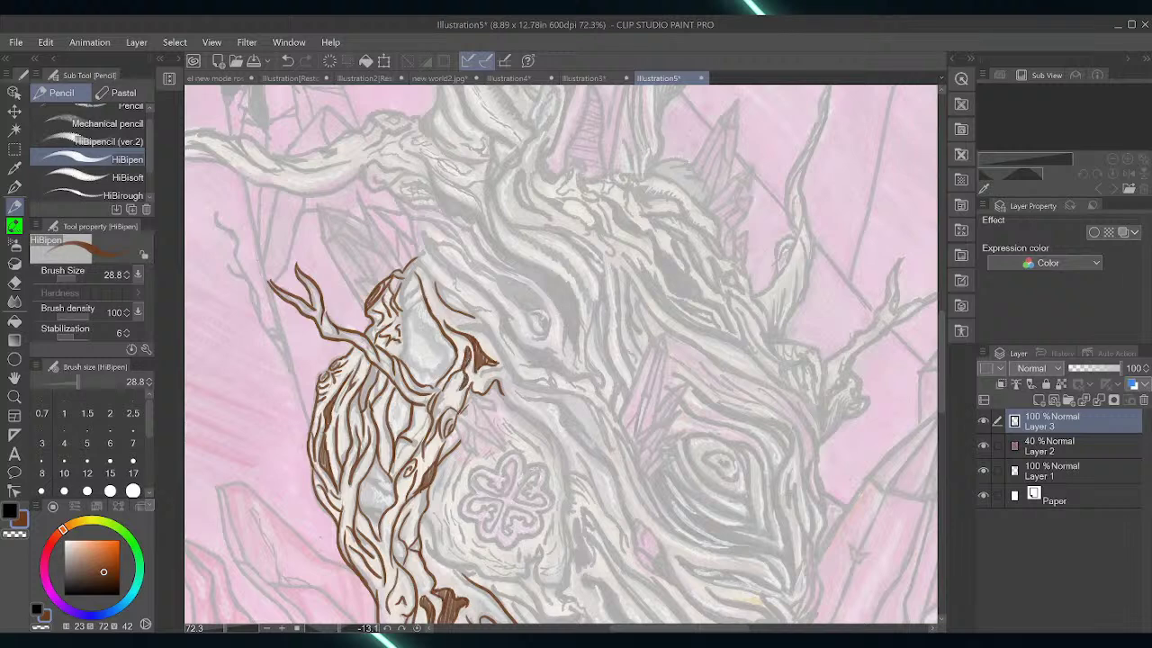
# Outline the emblem hollow along its right and lower edges, adding the small forked stub and dark notch at its base
pyautogui.moveTo(500, 388)
pyautogui.mouseDown()
pyautogui.moveTo(557, 451)
pyautogui.moveTo(568, 496)
pyautogui.moveTo(558, 591)
pyautogui.mouseUp()
pyautogui.moveTo(426, 507); pyautogui.dragTo(441, 558)
pyautogui.moveTo(426, 538); pyautogui.dragTo(546, 612)
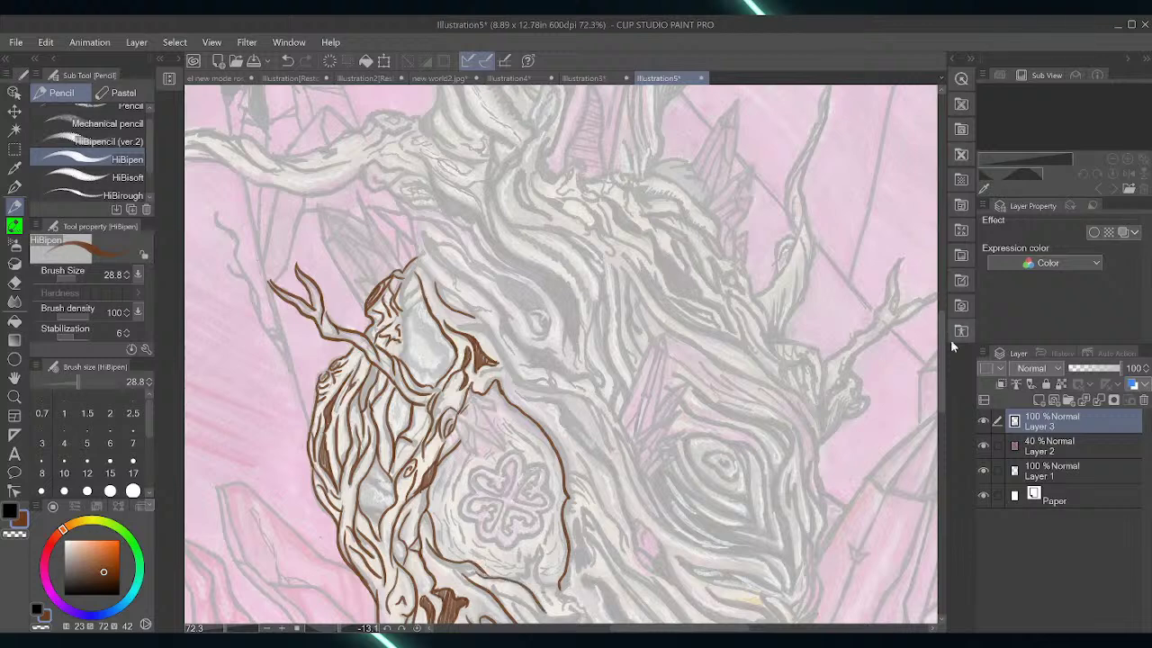
pyautogui.moveTo(938, 356); pyautogui.dragTo(943, 395)
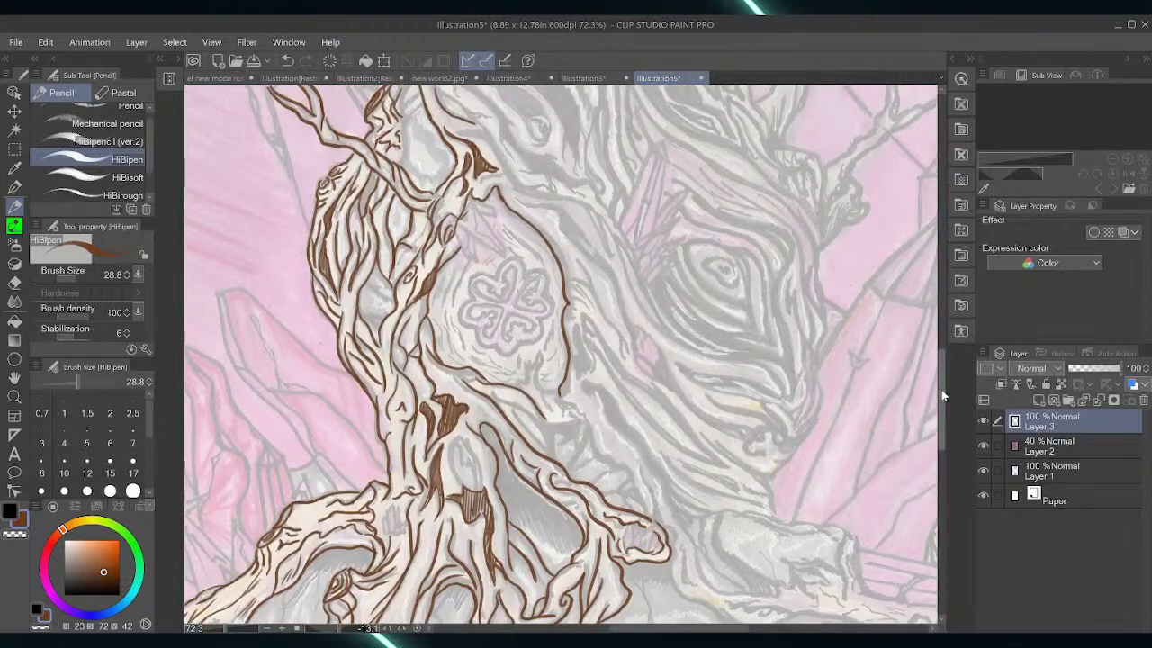
pyautogui.moveTo(518, 385)
pyautogui.mouseDown()
pyautogui.moveTo(540, 356)
pyautogui.moveTo(557, 413)
pyautogui.moveTo(587, 416)
pyautogui.moveTo(563, 401)
pyautogui.moveTo(574, 408)
pyautogui.mouseUp()
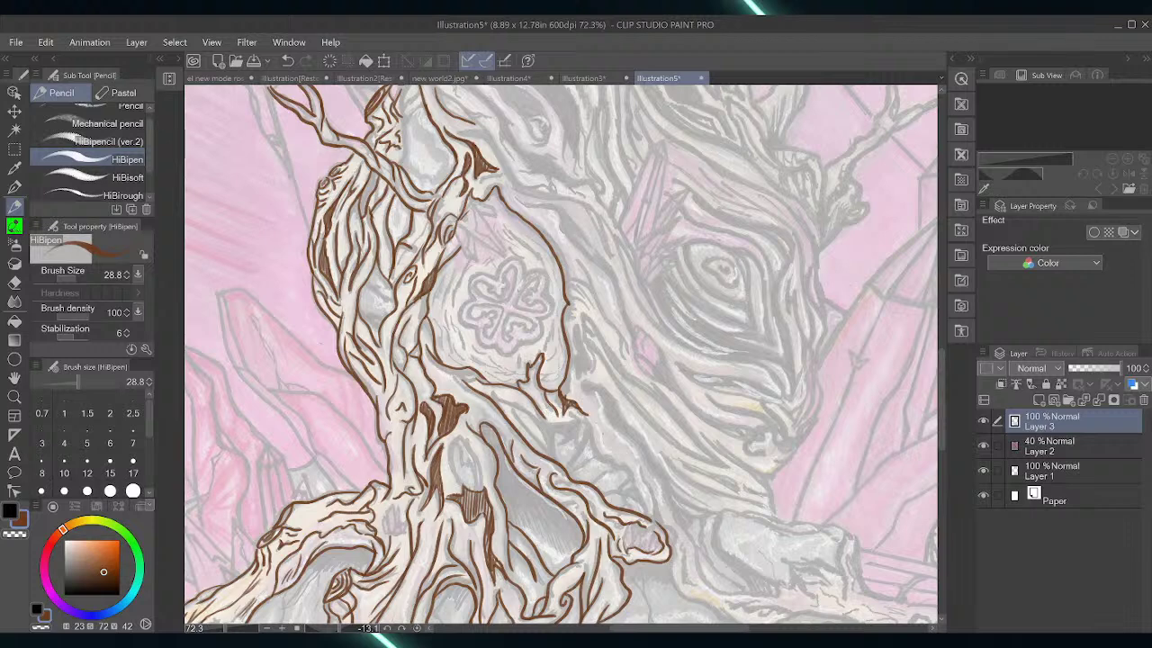
# Trace the root strands below the emblem hollow and one edge of the thin root running down over the rocks
pyautogui.moveTo(492, 393)
pyautogui.mouseDown()
pyautogui.moveTo(540, 427)
pyautogui.moveTo(554, 460)
pyautogui.mouseUp()
pyautogui.moveTo(512, 412); pyautogui.dragTo(556, 461)
pyautogui.moveTo(543, 421)
pyautogui.mouseDown()
pyautogui.moveTo(590, 422)
pyautogui.moveTo(592, 446)
pyautogui.moveTo(628, 474)
pyautogui.moveTo(648, 518)
pyautogui.mouseUp()
pyautogui.moveTo(643, 470)
pyautogui.mouseDown()
pyautogui.moveTo(681, 544)
pyautogui.moveTo(686, 598)
pyautogui.moveTo(720, 625)
pyautogui.mouseUp()
pyautogui.moveTo(940, 423); pyautogui.dragTo(943, 469)
pyautogui.moveTo(718, 434)
pyautogui.mouseDown()
pyautogui.moveTo(737, 439)
pyautogui.moveTo(763, 487)
pyautogui.moveTo(789, 577)
pyautogui.moveTo(781, 531)
pyautogui.moveTo(799, 527)
pyautogui.moveTo(860, 622)
pyautogui.mouseUp()
pyautogui.moveTo(940, 463); pyautogui.dragTo(940, 511)
pyautogui.moveTo(857, 386); pyautogui.dragTo(885, 473)
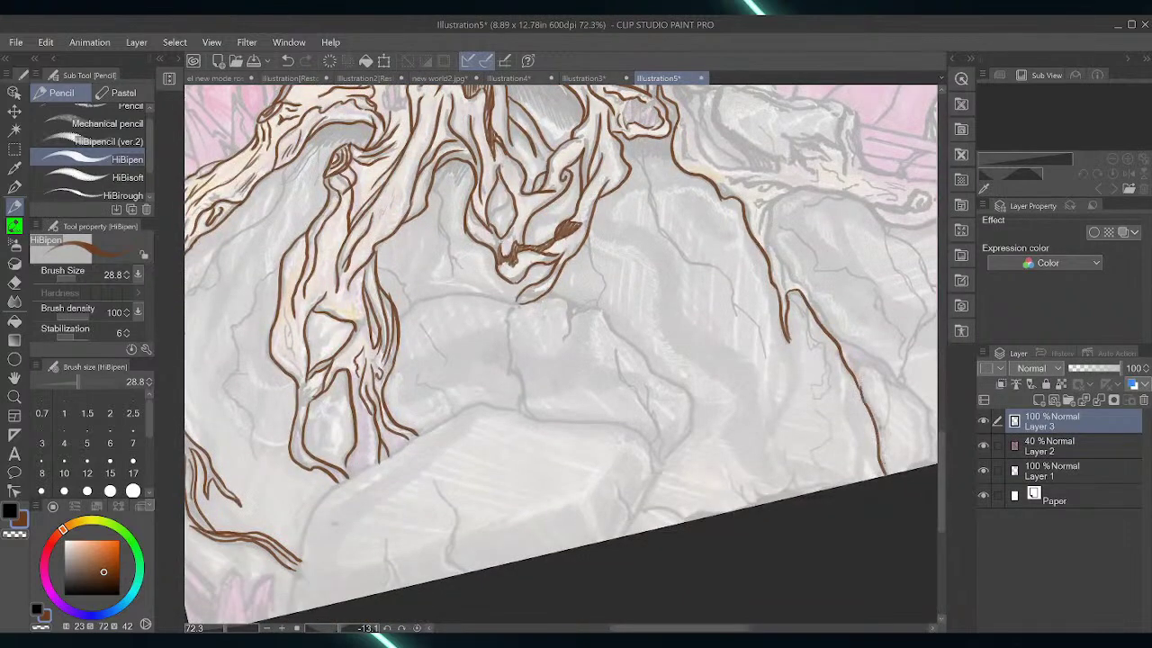
# Trace the thin root's fork and its second edge over the rocks, closing the small offshoot at its top
pyautogui.moveTo(857, 370); pyautogui.dragTo(889, 475)
pyautogui.moveTo(858, 364); pyautogui.dragTo(931, 415)
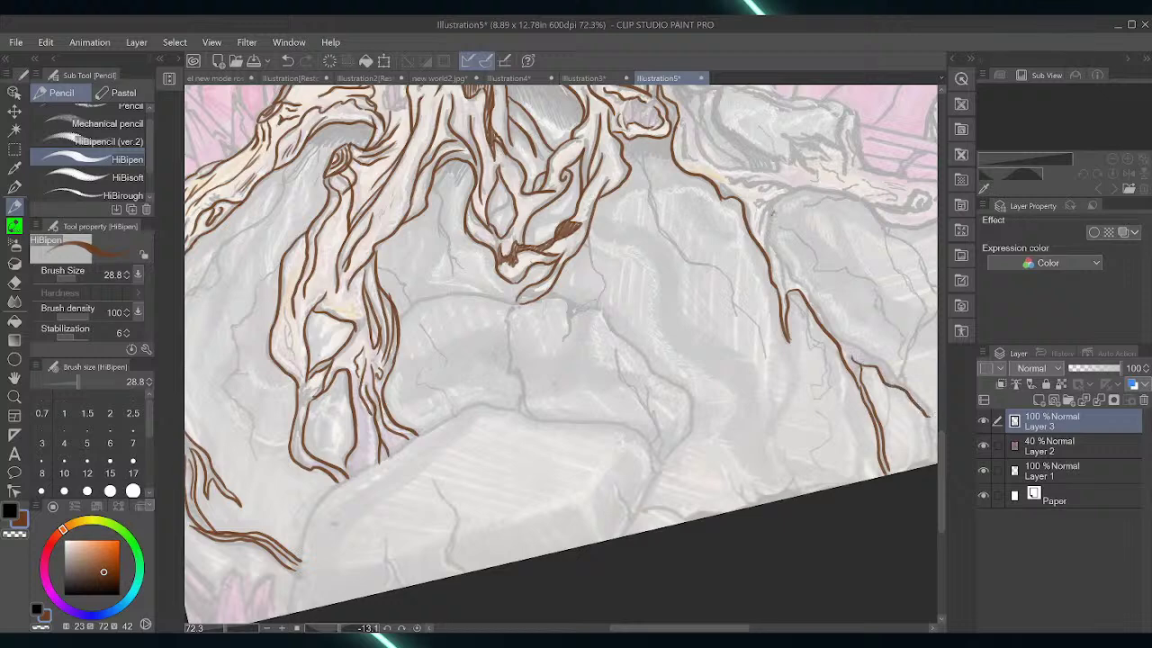
pyautogui.moveTo(772, 214); pyautogui.dragTo(784, 282)
pyautogui.moveTo(766, 235)
pyautogui.mouseDown()
pyautogui.moveTo(833, 329)
pyautogui.moveTo(898, 375)
pyautogui.moveTo(931, 416)
pyautogui.mouseUp()
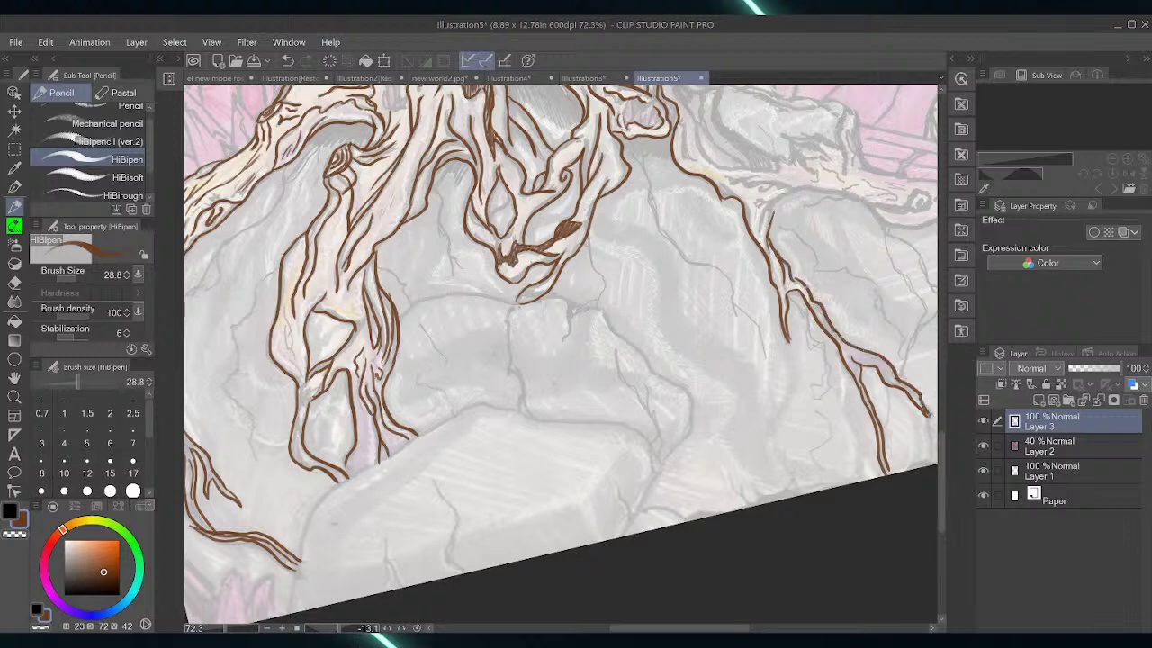
pyautogui.scroll(5, 937, 439)
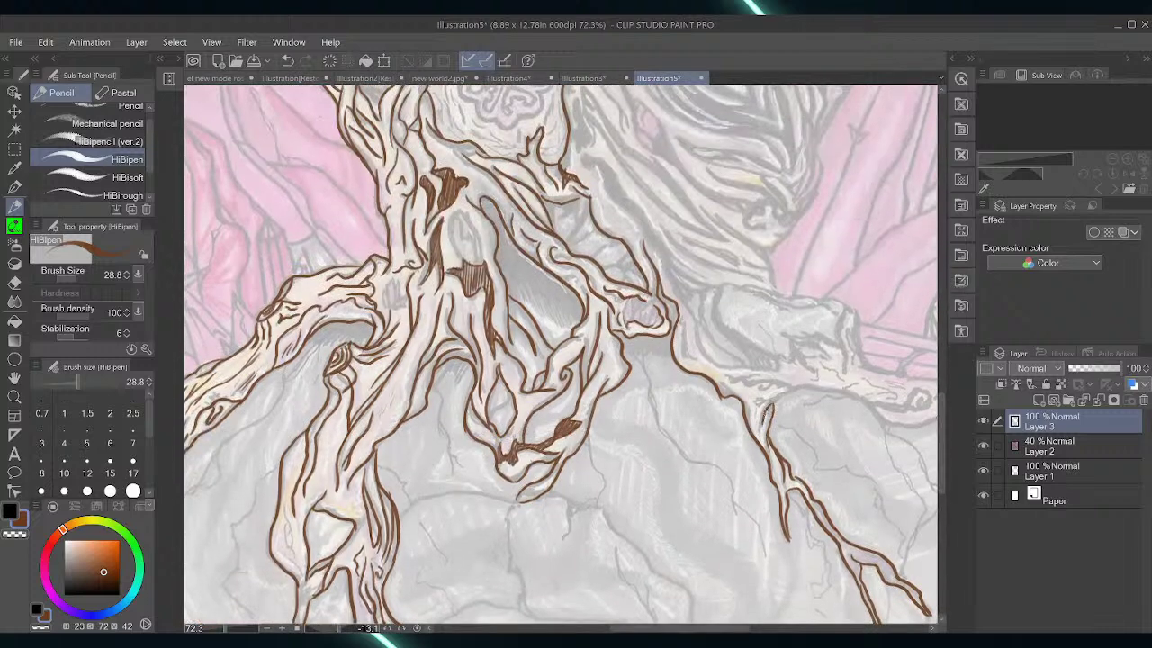
pyautogui.moveTo(758, 402)
pyautogui.mouseDown()
pyautogui.moveTo(786, 391)
pyautogui.moveTo(778, 387)
pyautogui.mouseUp()
# Outline the upper edge of the pale stone on the right-hand root and the small twig crossing the crystal
pyautogui.moveTo(673, 626); pyautogui.dragTo(731, 624)
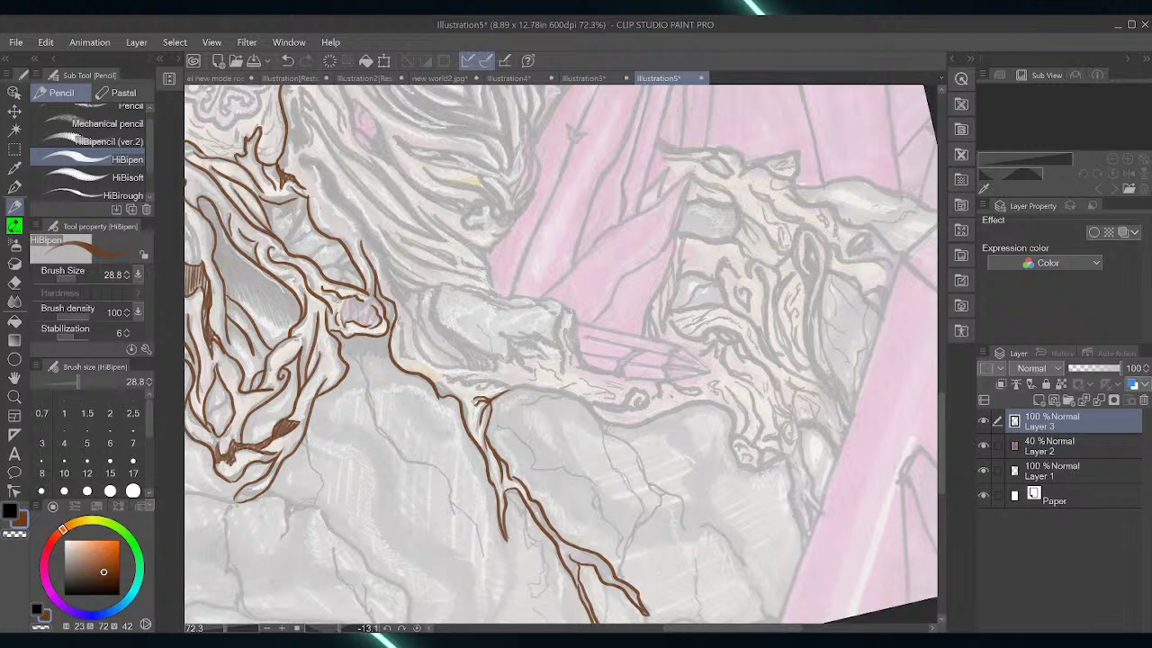
pyautogui.moveTo(482, 253); pyautogui.dragTo(496, 293)
pyautogui.moveTo(572, 313)
pyautogui.mouseDown()
pyautogui.moveTo(592, 371)
pyautogui.moveTo(657, 342)
pyautogui.moveTo(623, 362)
pyautogui.moveTo(623, 376)
pyautogui.moveTo(655, 379)
pyautogui.mouseUp()
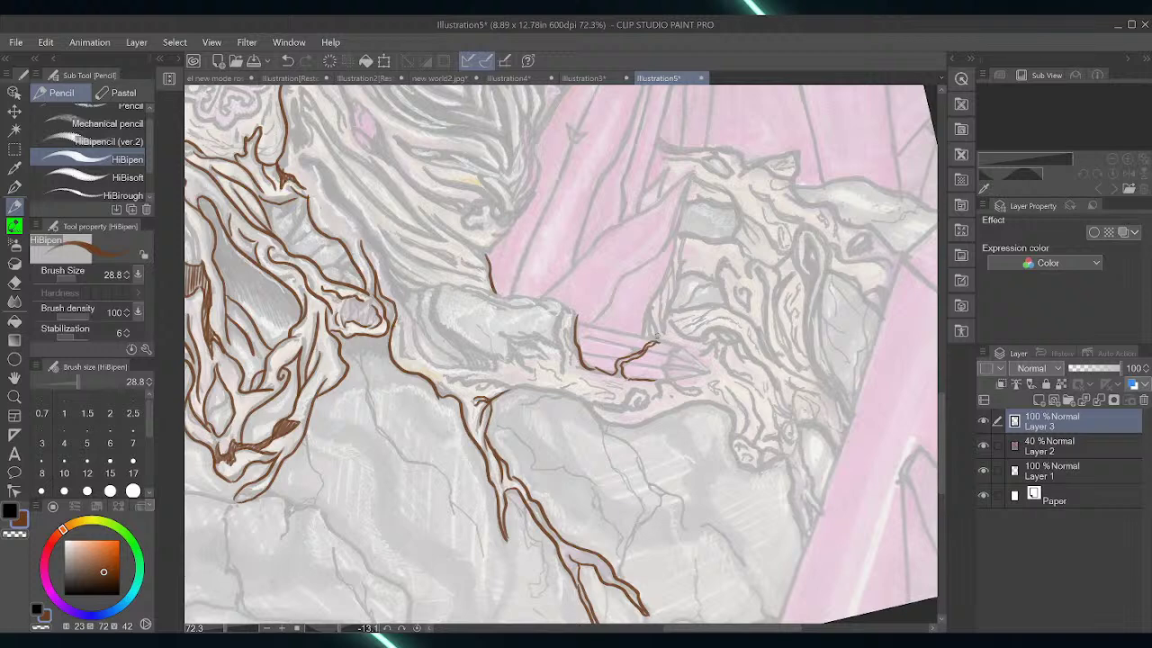
pyautogui.moveTo(491, 289)
pyautogui.mouseDown()
pyautogui.moveTo(556, 300)
pyautogui.moveTo(579, 321)
pyautogui.mouseUp()
# Trace the curved root strands beside the pale stone and hatch the dark clefts between them
pyautogui.moveTo(302, 163)
pyautogui.mouseDown()
pyautogui.moveTo(322, 161)
pyautogui.moveTo(335, 203)
pyautogui.moveTo(387, 266)
pyautogui.moveTo(410, 326)
pyautogui.moveTo(406, 362)
pyautogui.mouseUp()
pyautogui.moveTo(401, 318); pyautogui.dragTo(408, 360)
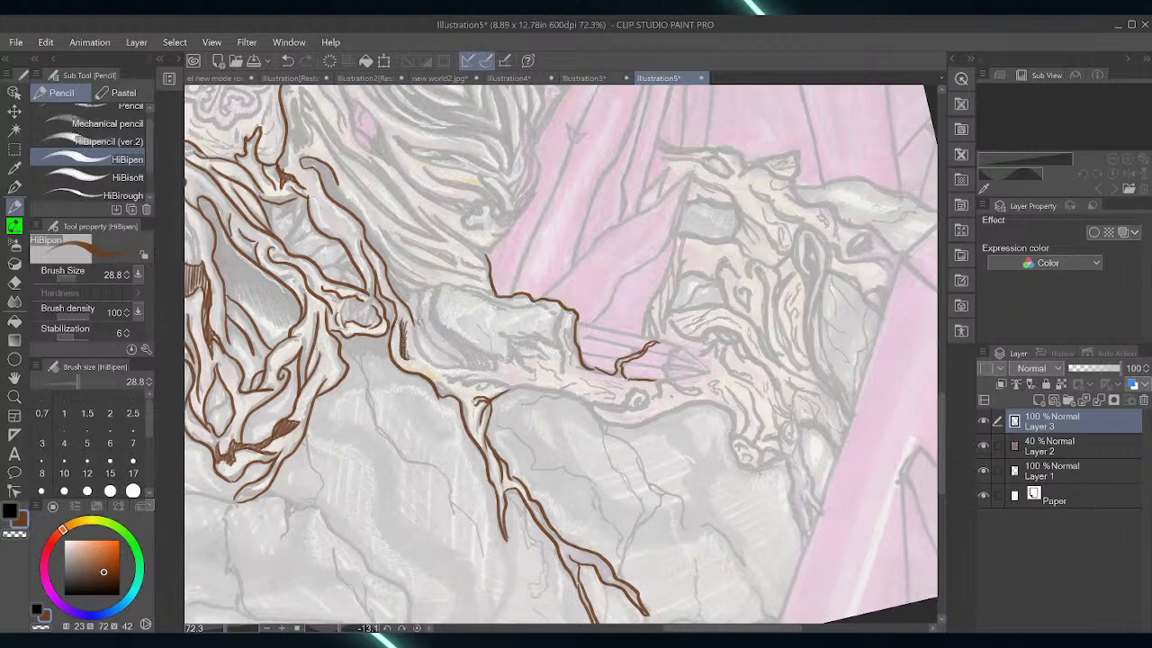
pyautogui.moveTo(414, 318)
pyautogui.mouseDown()
pyautogui.moveTo(441, 367)
pyautogui.moveTo(496, 370)
pyautogui.mouseUp()
pyautogui.moveTo(436, 290)
pyautogui.mouseDown()
pyautogui.moveTo(448, 328)
pyautogui.moveTo(497, 369)
pyautogui.moveTo(511, 358)
pyautogui.moveTo(503, 337)
pyautogui.mouseUp()
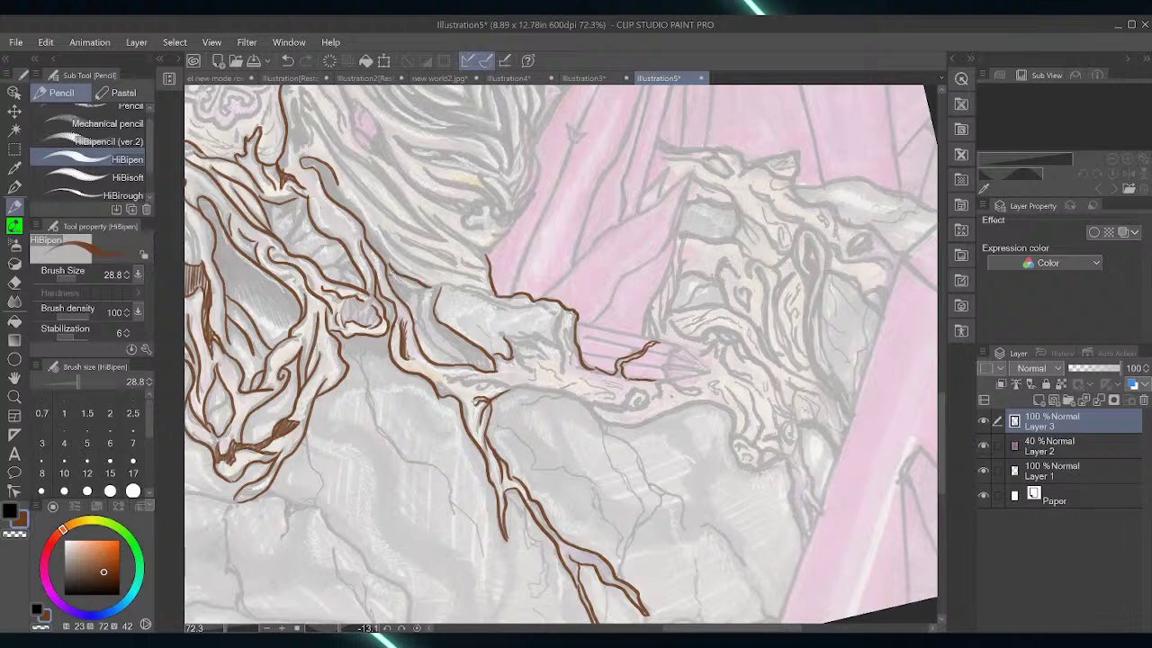
pyautogui.moveTo(426, 286)
pyautogui.mouseDown()
pyautogui.moveTo(453, 290)
pyautogui.moveTo(420, 317)
pyautogui.moveTo(444, 354)
pyautogui.mouseUp()
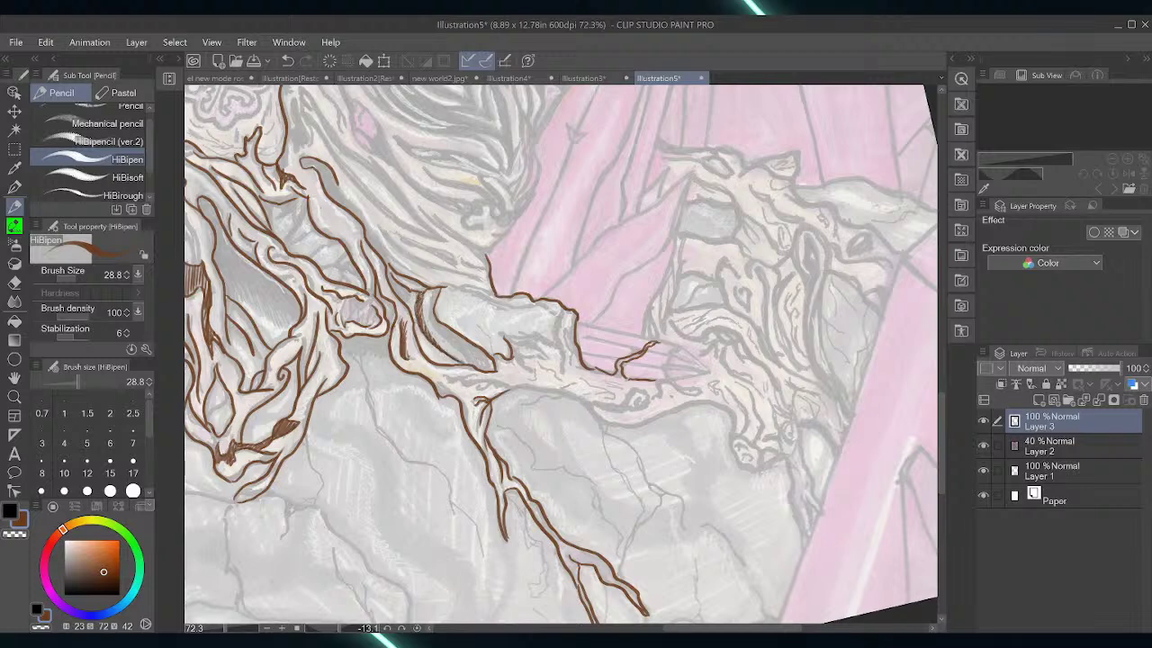
pyautogui.moveTo(442, 288)
pyautogui.mouseDown()
pyautogui.moveTo(434, 322)
pyautogui.moveTo(495, 372)
pyautogui.mouseUp()
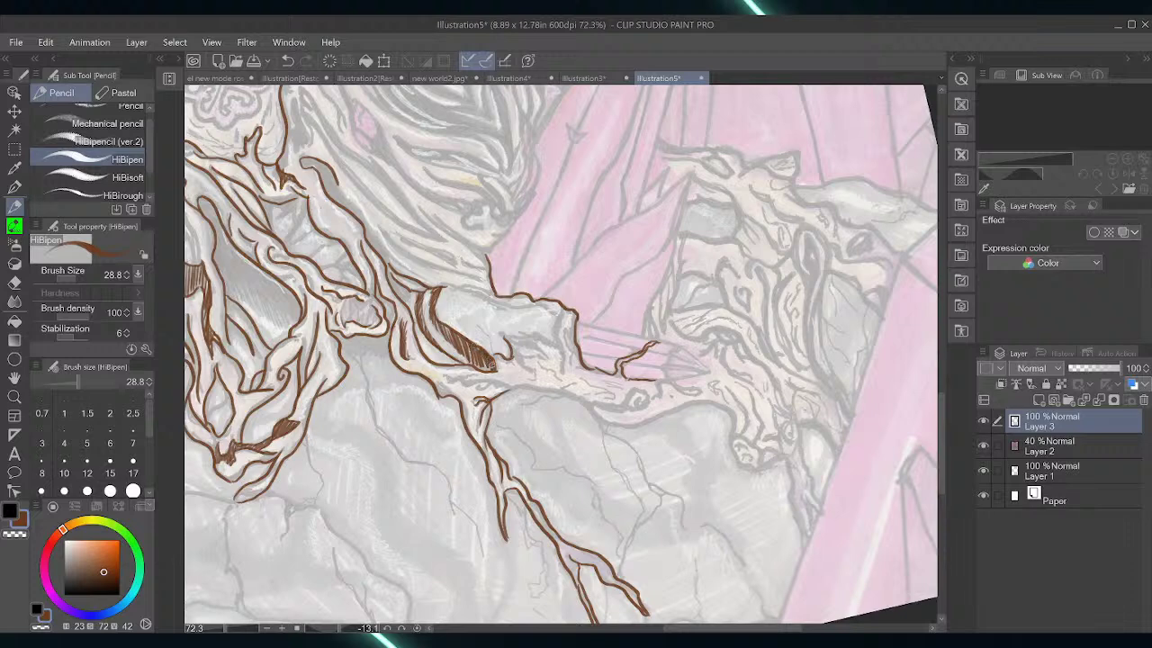
pyautogui.moveTo(464, 337)
pyautogui.mouseDown()
pyautogui.moveTo(490, 360)
pyautogui.moveTo(469, 347)
pyautogui.mouseUp()
pyautogui.moveTo(436, 307)
pyautogui.mouseDown()
pyautogui.moveTo(432, 320)
pyautogui.moveTo(432, 310)
pyautogui.mouseUp()
# Trace the cracks and dark crevices at the pale stone's right end, with the narrow root strands around them
pyautogui.moveTo(565, 306)
pyautogui.mouseDown()
pyautogui.moveTo(553, 344)
pyautogui.moveTo(513, 338)
pyautogui.moveTo(538, 330)
pyautogui.moveTo(554, 344)
pyautogui.moveTo(526, 338)
pyautogui.moveTo(540, 353)
pyautogui.mouseUp()
pyautogui.moveTo(535, 347)
pyautogui.mouseDown()
pyautogui.moveTo(546, 360)
pyautogui.moveTo(521, 364)
pyautogui.moveTo(534, 371)
pyautogui.moveTo(517, 359)
pyautogui.moveTo(540, 355)
pyautogui.mouseUp()
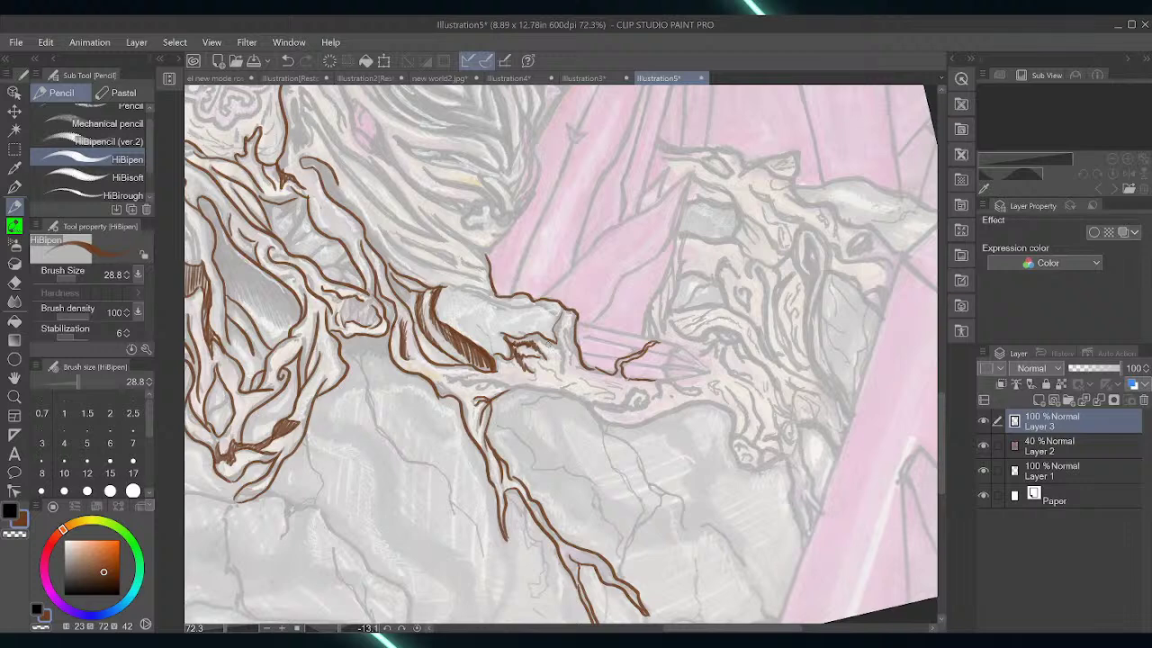
pyautogui.moveTo(563, 312)
pyautogui.mouseDown()
pyautogui.moveTo(560, 346)
pyautogui.moveTo(535, 333)
pyautogui.moveTo(557, 338)
pyautogui.moveTo(546, 335)
pyautogui.moveTo(565, 376)
pyautogui.moveTo(560, 333)
pyautogui.moveTo(545, 342)
pyautogui.moveTo(567, 338)
pyautogui.moveTo(565, 373)
pyautogui.mouseUp()
pyautogui.moveTo(563, 333)
pyautogui.mouseDown()
pyautogui.moveTo(579, 310)
pyautogui.moveTo(565, 344)
pyautogui.moveTo(571, 363)
pyautogui.moveTo(583, 360)
pyautogui.mouseUp()
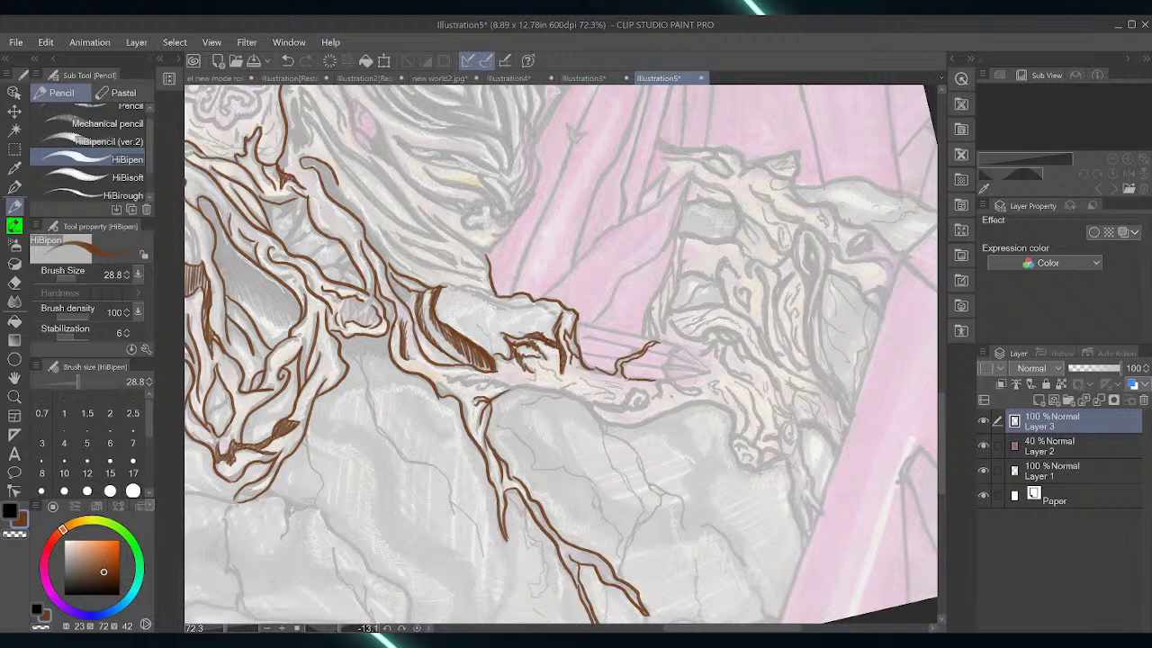
# Outline and hatch the long dark cleft running along the root from below the emblem to the pale stone
pyautogui.moveTo(336, 181)
pyautogui.mouseDown()
pyautogui.moveTo(427, 285)
pyautogui.moveTo(389, 258)
pyautogui.mouseUp()
pyautogui.moveTo(305, 160)
pyautogui.mouseDown()
pyautogui.moveTo(383, 261)
pyautogui.moveTo(414, 271)
pyautogui.mouseUp()
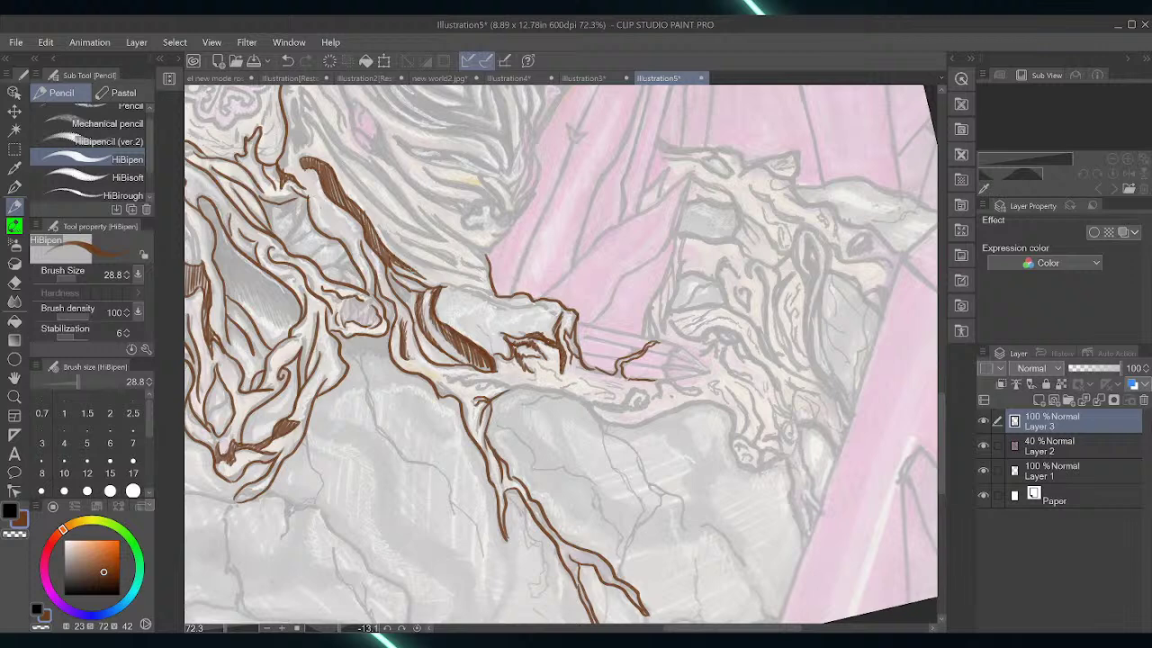
pyautogui.moveTo(385, 263)
pyautogui.mouseDown()
pyautogui.moveTo(403, 301)
pyautogui.moveTo(409, 290)
pyautogui.mouseUp()
# Trace the spiral knot near the crystal's tip and the root's lower edge, with short bark lines beside the knot
pyautogui.moveTo(628, 395)
pyautogui.mouseDown()
pyautogui.moveTo(641, 393)
pyautogui.moveTo(644, 409)
pyautogui.moveTo(663, 384)
pyautogui.moveTo(704, 389)
pyautogui.mouseUp()
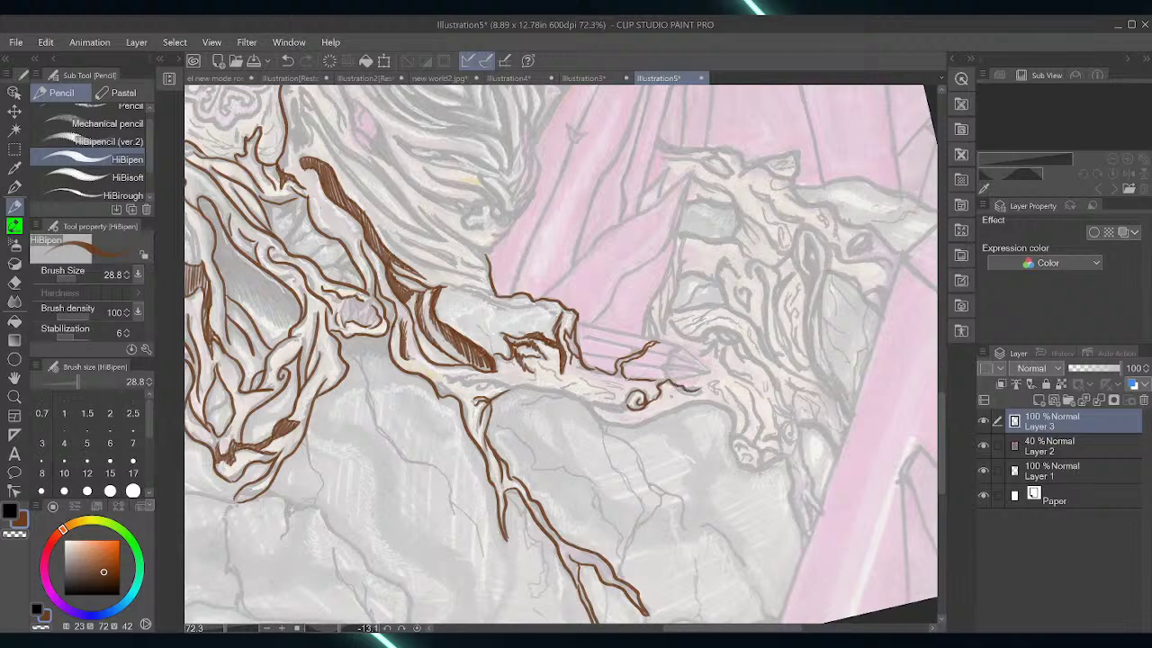
pyautogui.moveTo(339, 628); pyautogui.dragTo(355, 628)
pyautogui.moveTo(501, 263)
pyautogui.mouseDown()
pyautogui.moveTo(527, 368)
pyautogui.moveTo(519, 335)
pyautogui.moveTo(526, 378)
pyautogui.moveTo(512, 438)
pyautogui.moveTo(562, 527)
pyautogui.mouseUp()
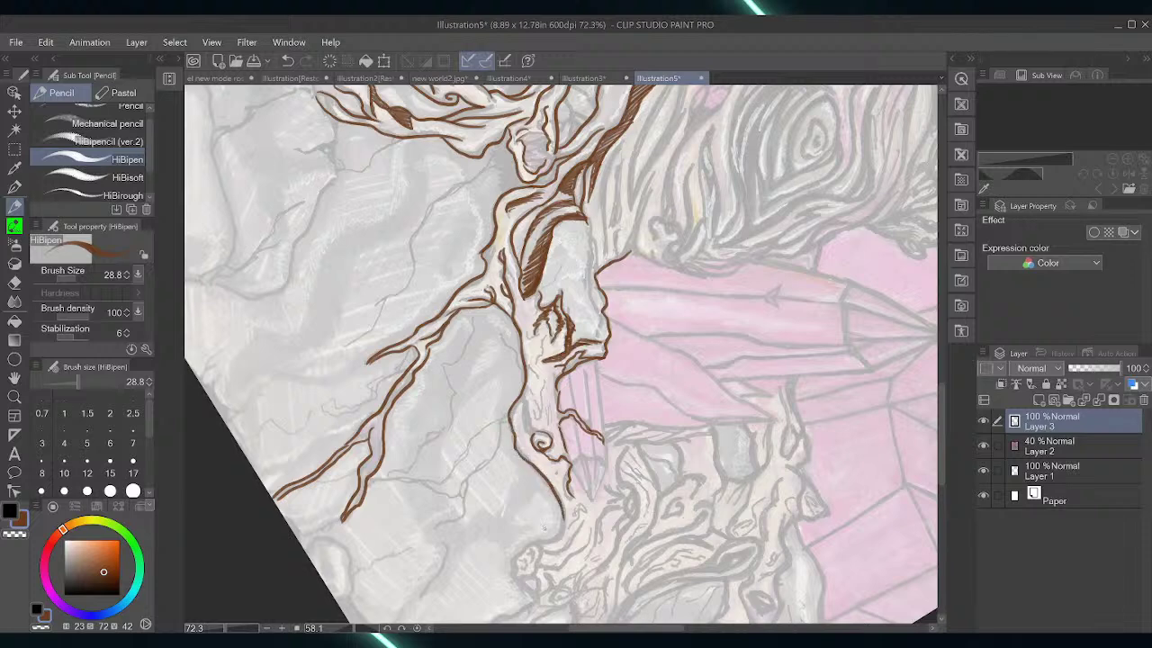
pyautogui.moveTo(564, 519)
pyautogui.mouseDown()
pyautogui.moveTo(558, 540)
pyautogui.moveTo(519, 556)
pyautogui.moveTo(516, 577)
pyautogui.mouseUp()
pyautogui.moveTo(524, 396)
pyautogui.mouseDown()
pyautogui.moveTo(532, 433)
pyautogui.moveTo(536, 412)
pyautogui.mouseUp()
pyautogui.moveTo(531, 389)
pyautogui.mouseDown()
pyautogui.moveTo(542, 412)
pyautogui.moveTo(538, 400)
pyautogui.mouseUp()
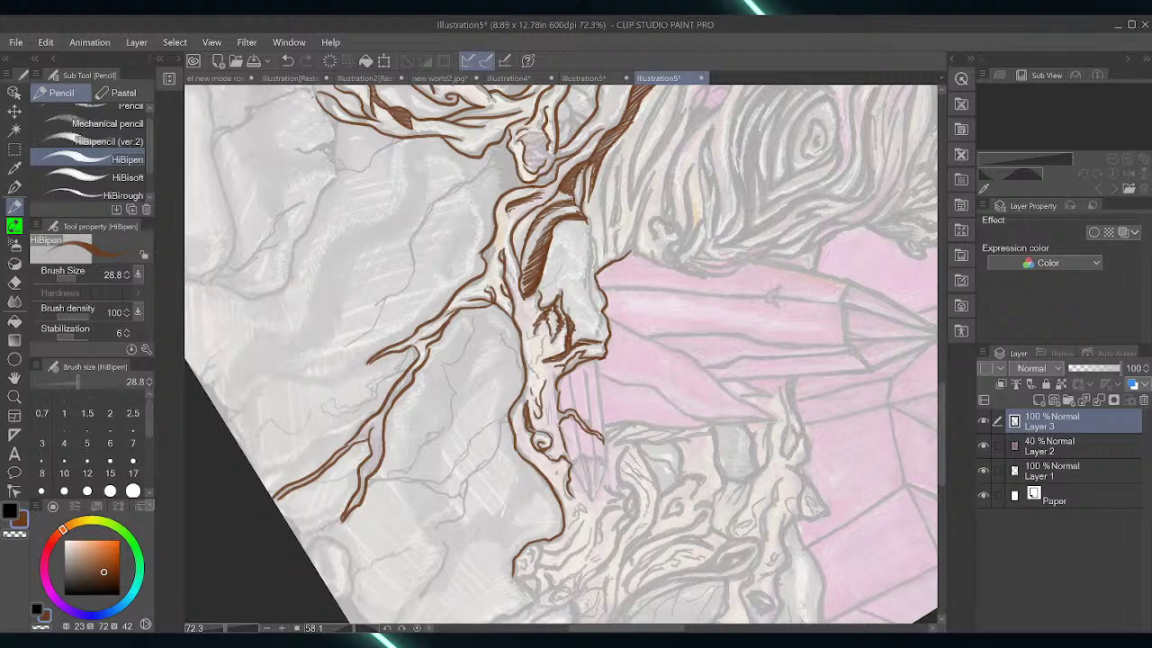
# Add crack lines to the pale stone and fine bark lines along the neighbouring root
pyautogui.moveTo(527, 357)
pyautogui.mouseDown()
pyautogui.moveTo(538, 378)
pyautogui.moveTo(540, 331)
pyautogui.mouseUp()
pyautogui.moveTo(535, 295); pyautogui.dragTo(561, 268)
pyautogui.moveTo(586, 216)
pyautogui.mouseDown()
pyautogui.moveTo(601, 270)
pyautogui.moveTo(595, 343)
pyautogui.mouseUp()
pyautogui.moveTo(542, 424)
pyautogui.mouseDown()
pyautogui.moveTo(559, 369)
pyautogui.moveTo(559, 393)
pyautogui.mouseUp()
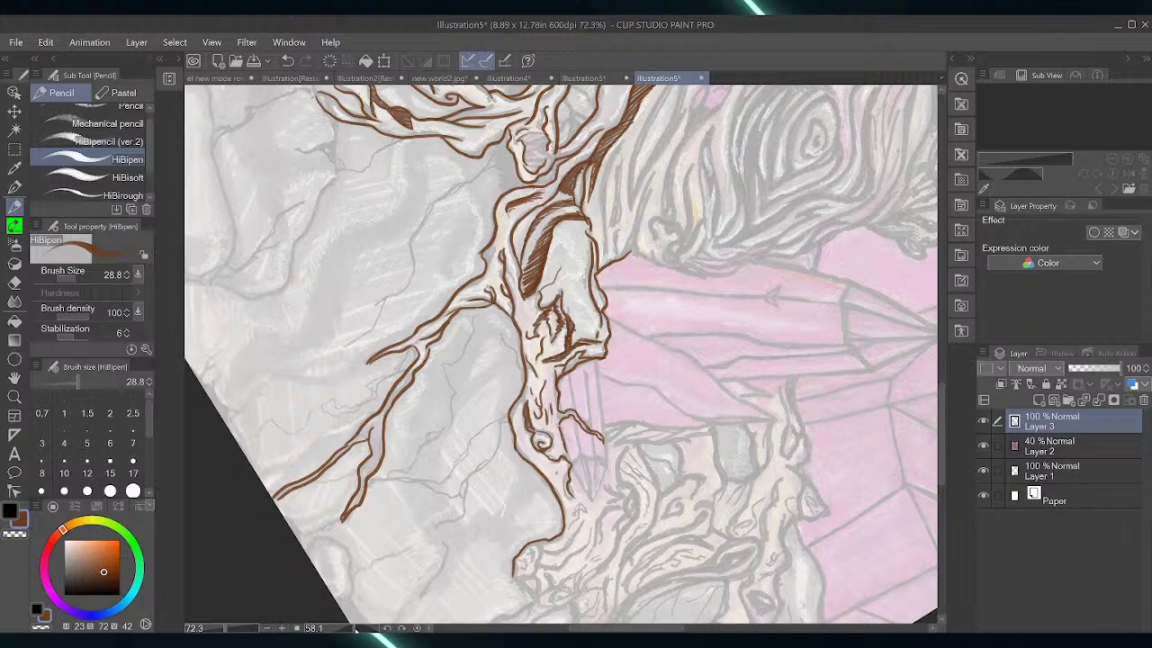
# Trace the spiral knot at the root's blunt end, and the eye-shaped knot with the strand descending from it
pyautogui.moveTo(355, 629)
pyautogui.mouseDown()
pyautogui.moveTo(339, 629)
pyautogui.moveTo(351, 629)
pyautogui.mouseUp()
pyautogui.moveTo(601, 540)
pyautogui.mouseDown()
pyautogui.moveTo(610, 563)
pyautogui.moveTo(592, 576)
pyautogui.moveTo(608, 556)
pyautogui.mouseUp()
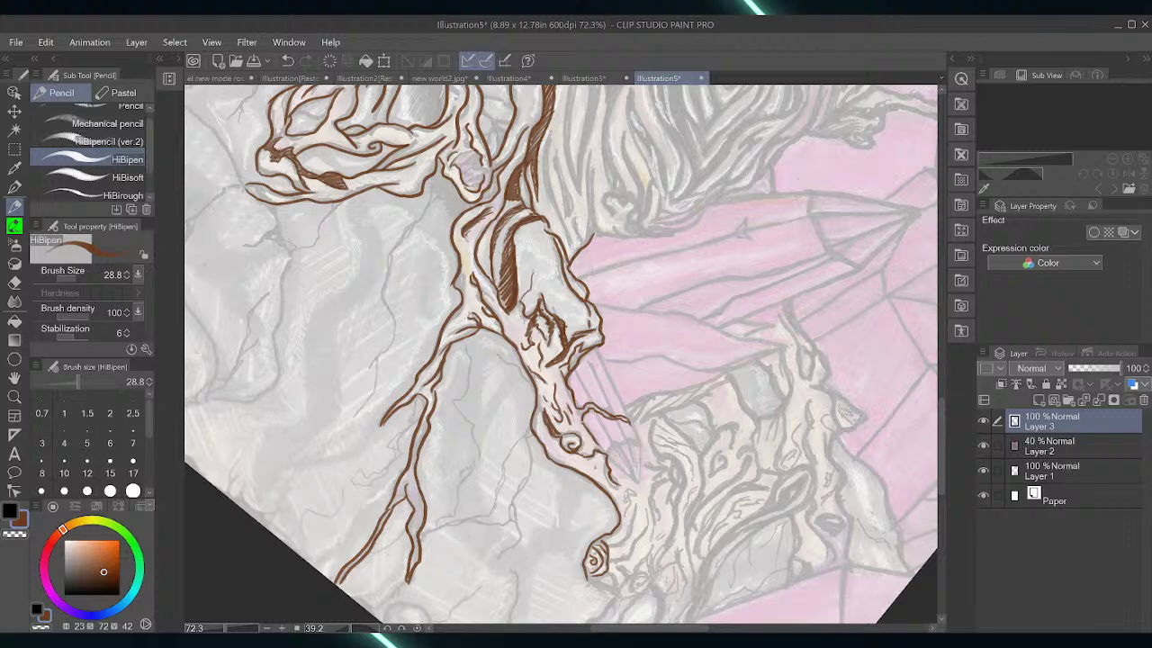
pyautogui.moveTo(654, 420)
pyautogui.mouseDown()
pyautogui.moveTo(654, 443)
pyautogui.moveTo(685, 486)
pyautogui.moveTo(671, 486)
pyautogui.moveTo(688, 475)
pyautogui.moveTo(681, 460)
pyautogui.moveTo(677, 477)
pyautogui.moveTo(679, 465)
pyautogui.moveTo(664, 469)
pyautogui.moveTo(648, 436)
pyautogui.moveTo(666, 473)
pyautogui.moveTo(650, 479)
pyautogui.moveTo(673, 477)
pyautogui.moveTo(655, 526)
pyautogui.moveTo(668, 504)
pyautogui.moveTo(677, 518)
pyautogui.moveTo(656, 571)
pyautogui.mouseUp()
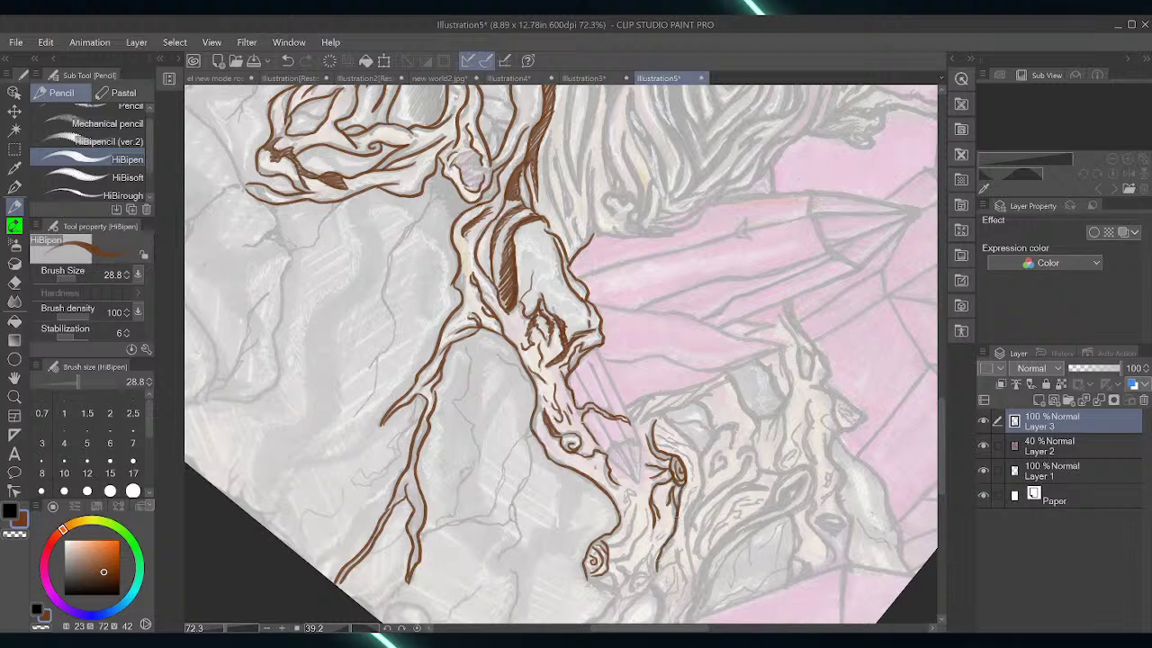
# Fill the blunt root end with bark lines and close its tip with a second ringed knot
pyautogui.moveTo(628, 496); pyautogui.dragTo(634, 491)
pyautogui.moveTo(612, 543); pyautogui.dragTo(636, 508)
pyautogui.moveTo(607, 563)
pyautogui.mouseDown()
pyautogui.moveTo(647, 531)
pyautogui.moveTo(643, 503)
pyautogui.mouseUp()
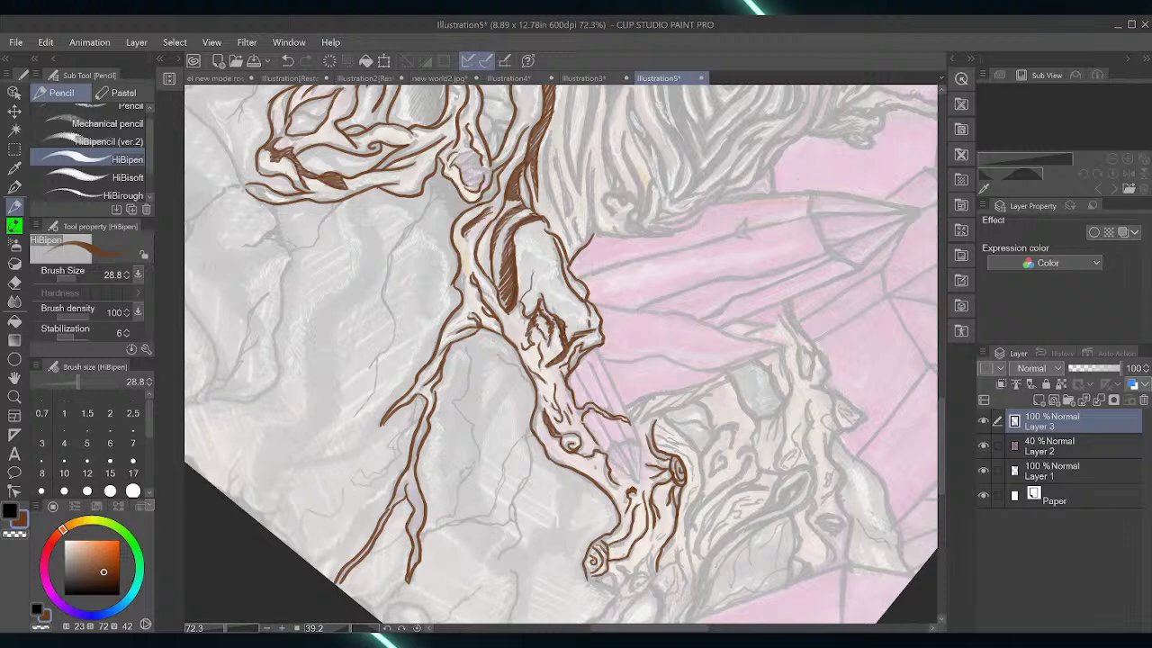
pyautogui.moveTo(596, 575)
pyautogui.mouseDown()
pyautogui.moveTo(623, 586)
pyautogui.moveTo(620, 565)
pyautogui.moveTo(652, 556)
pyautogui.moveTo(665, 519)
pyautogui.mouseUp()
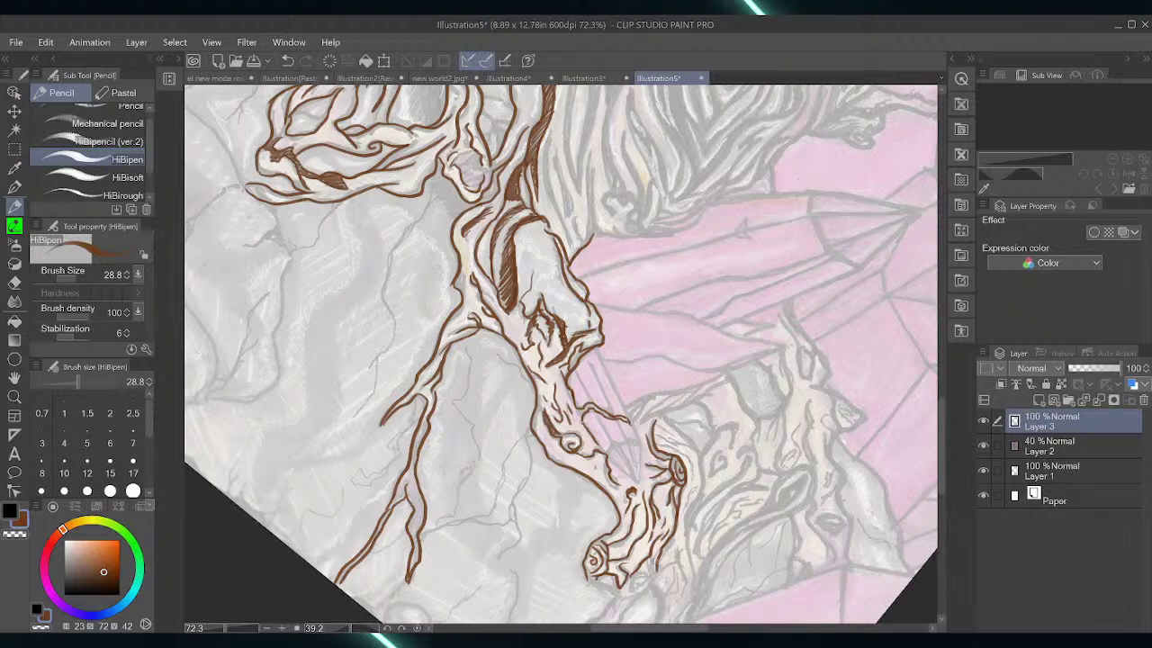
pyautogui.moveTo(619, 589); pyautogui.dragTo(655, 566)
pyautogui.moveTo(617, 600)
pyautogui.mouseDown()
pyautogui.moveTo(653, 577)
pyautogui.moveTo(587, 585)
pyautogui.moveTo(621, 599)
pyautogui.moveTo(641, 576)
pyautogui.moveTo(628, 593)
pyautogui.mouseUp()
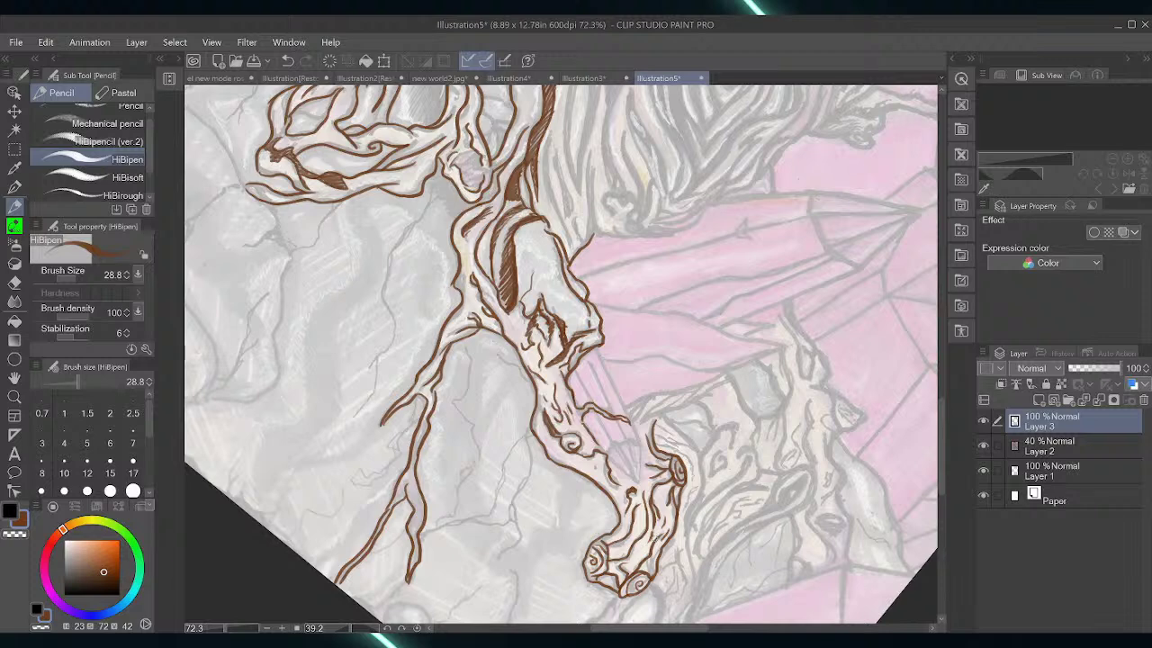
# Reset the canvas rotation, and trace the thin rootlets hanging below the blunt root end beside the large crystal
pyautogui.click(417, 628)
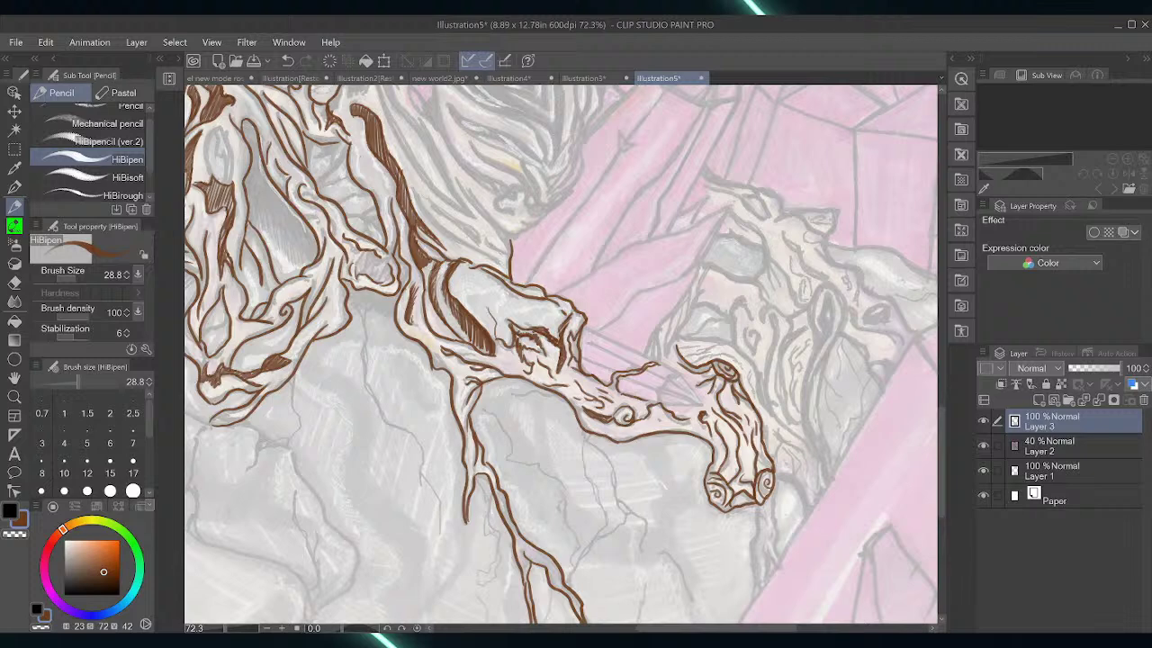
pyautogui.moveTo(939, 470); pyautogui.dragTo(940, 479)
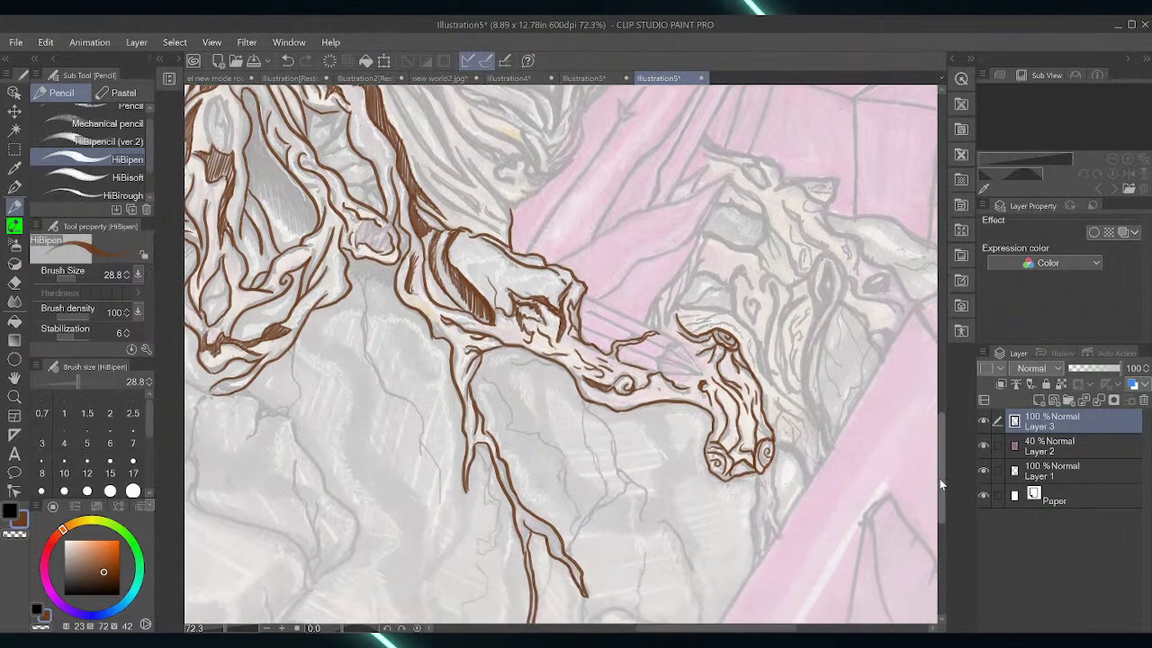
pyautogui.moveTo(756, 482)
pyautogui.mouseDown()
pyautogui.moveTo(755, 561)
pyautogui.moveTo(767, 514)
pyautogui.mouseUp()
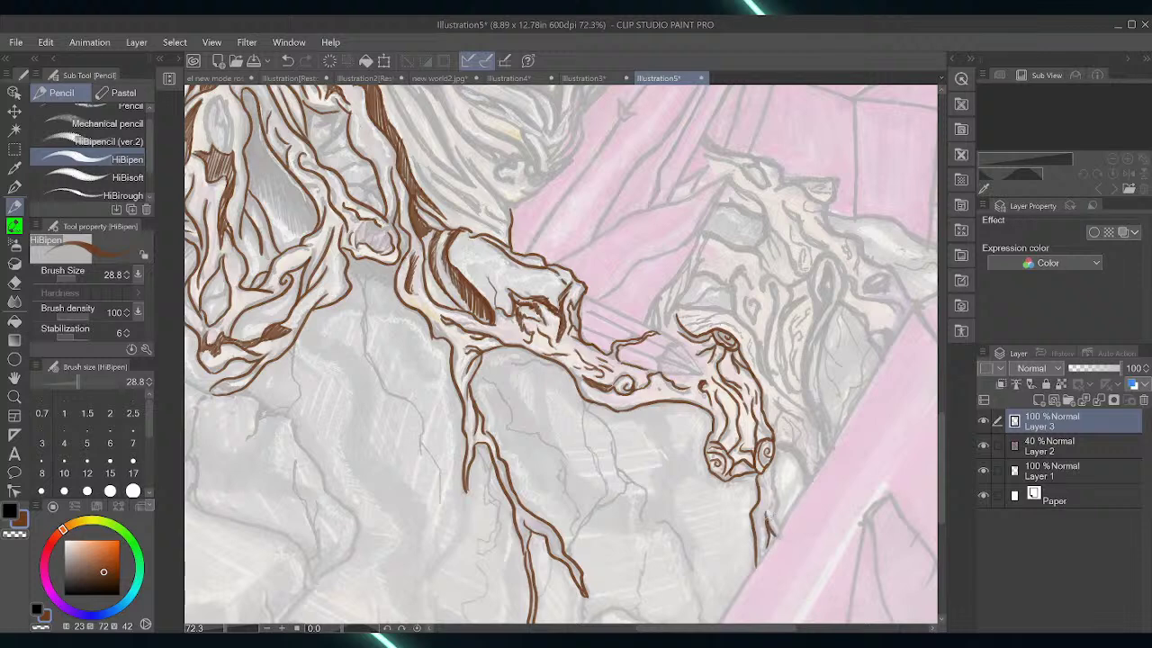
pyautogui.moveTo(774, 454); pyautogui.dragTo(776, 529)
pyautogui.moveTo(762, 479)
pyautogui.mouseDown()
pyautogui.moveTo(767, 494)
pyautogui.moveTo(762, 485)
pyautogui.mouseUp()
pyautogui.moveTo(779, 448)
pyautogui.mouseDown()
pyautogui.moveTo(793, 451)
pyautogui.moveTo(804, 481)
pyautogui.mouseUp()
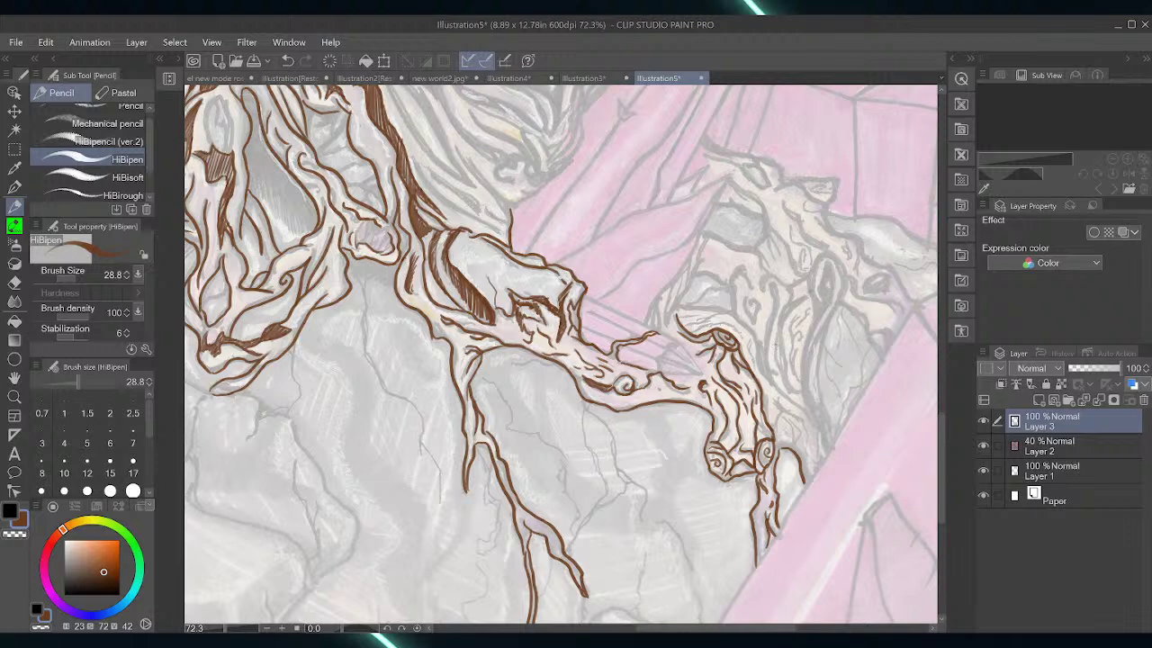
# Trace the strands from the eye-shaped knot down to the large crystal's edge, ending in a small pointed tip
pyautogui.moveTo(766, 344)
pyautogui.mouseDown()
pyautogui.moveTo(784, 394)
pyautogui.moveTo(814, 423)
pyautogui.moveTo(778, 413)
pyautogui.moveTo(779, 393)
pyautogui.moveTo(805, 431)
pyautogui.moveTo(793, 429)
pyautogui.moveTo(792, 448)
pyautogui.moveTo(796, 412)
pyautogui.mouseUp()
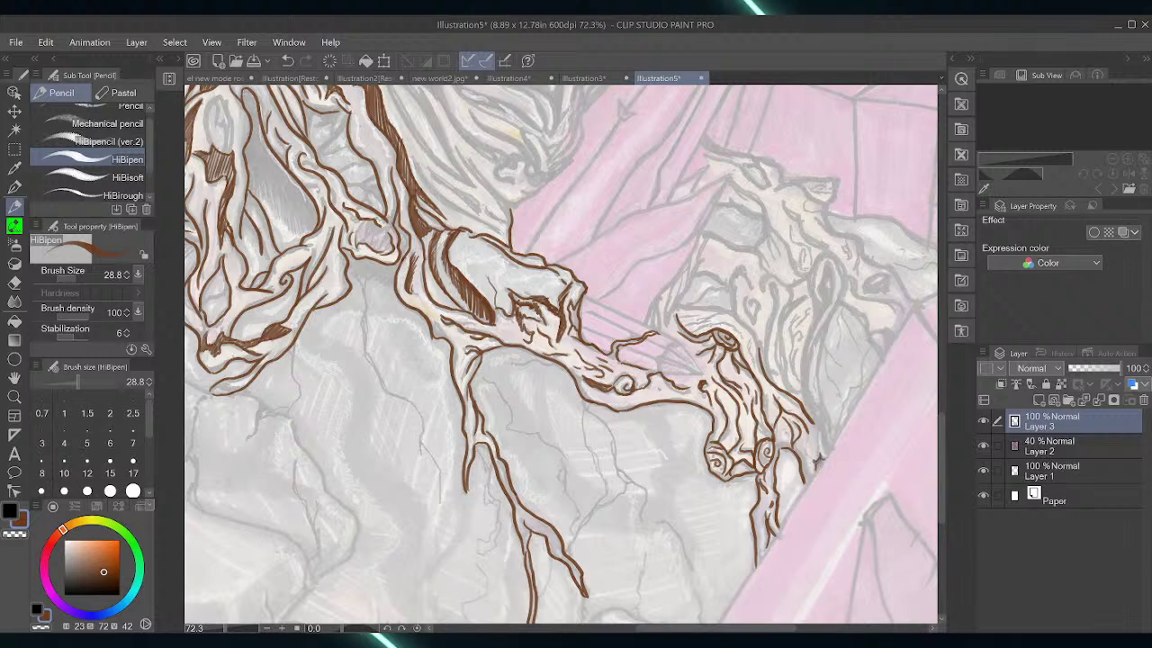
pyautogui.moveTo(820, 458); pyautogui.dragTo(818, 467)
pyautogui.moveTo(818, 426)
pyautogui.mouseDown()
pyautogui.moveTo(807, 454)
pyautogui.moveTo(818, 456)
pyautogui.mouseUp()
pyautogui.scroll(3, 560, 354)
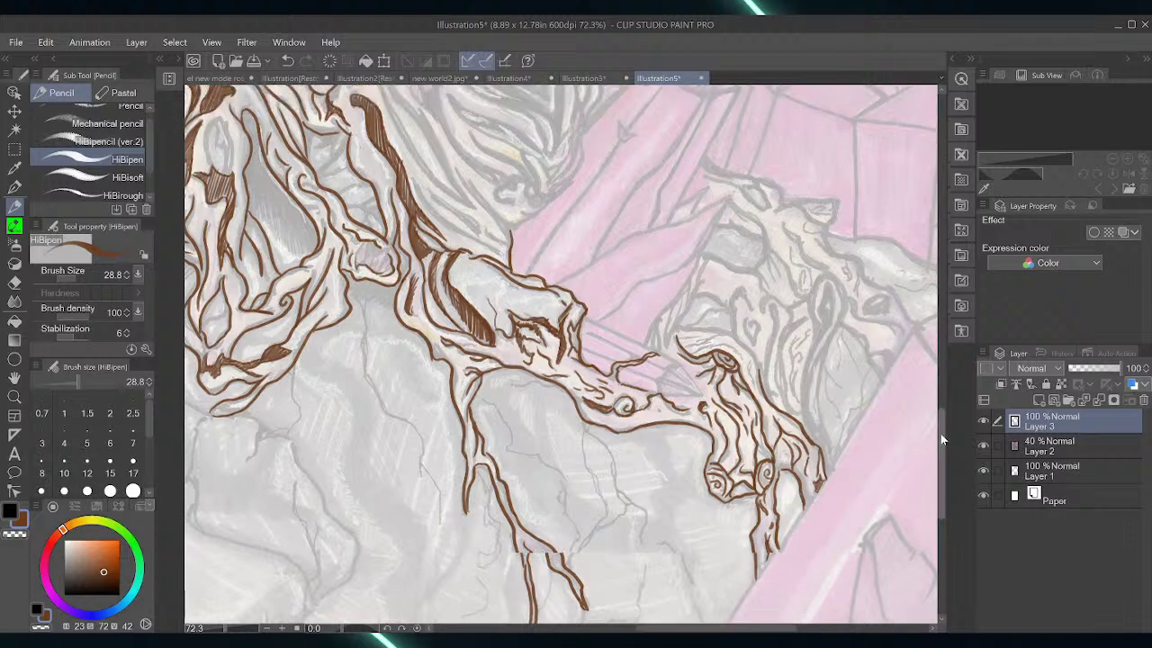
# Trace the pointed shoot rising behind the blunt root end, and the root's outer edge curving over the eye-shaped knot
pyautogui.moveTo(673, 466); pyautogui.dragTo(696, 385)
pyautogui.moveTo(645, 467); pyautogui.dragTo(695, 387)
pyautogui.moveTo(649, 469); pyautogui.dragTo(672, 425)
pyautogui.moveTo(663, 473); pyautogui.dragTo(692, 405)
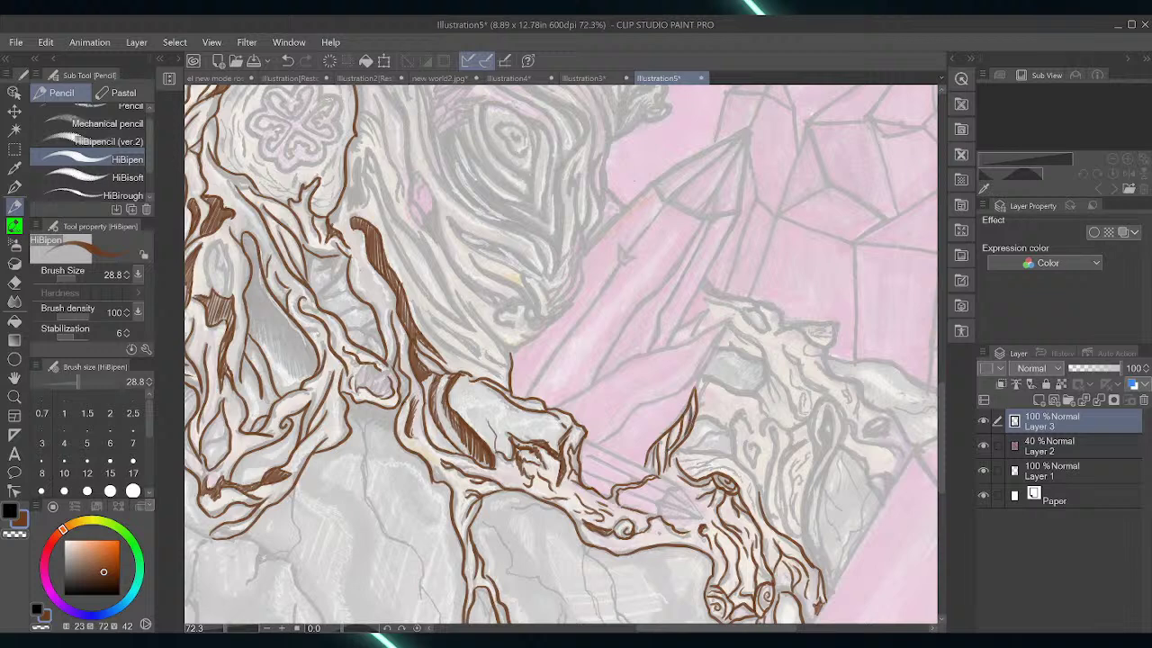
pyautogui.moveTo(675, 445)
pyautogui.mouseDown()
pyautogui.moveTo(727, 453)
pyautogui.moveTo(761, 503)
pyautogui.mouseUp()
pyautogui.moveTo(689, 476)
pyautogui.mouseDown()
pyautogui.moveTo(732, 465)
pyautogui.moveTo(789, 550)
pyautogui.mouseUp()
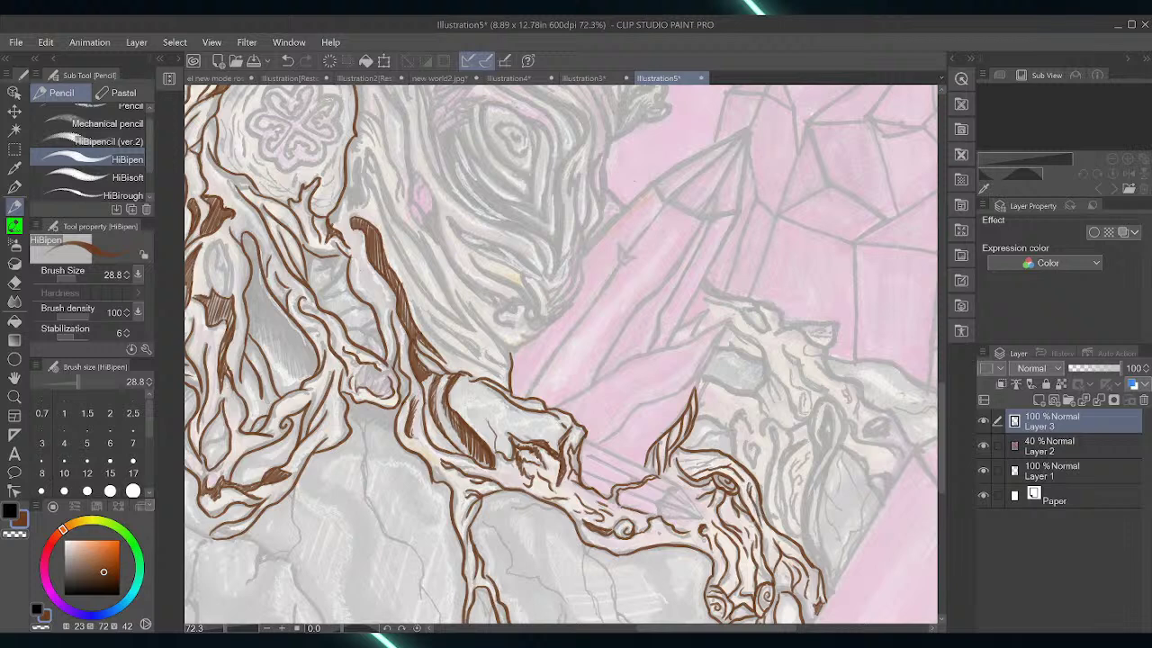
# Trace the curling, forked strands above the eye-shaped knot and darken the narrow gaps between them
pyautogui.moveTo(682, 473)
pyautogui.mouseDown()
pyautogui.moveTo(725, 456)
pyautogui.moveTo(680, 461)
pyautogui.moveTo(698, 456)
pyautogui.mouseUp()
pyautogui.moveTo(730, 431)
pyautogui.mouseDown()
pyautogui.moveTo(742, 417)
pyautogui.moveTo(704, 416)
pyautogui.moveTo(725, 429)
pyautogui.moveTo(689, 447)
pyautogui.moveTo(726, 433)
pyautogui.moveTo(754, 468)
pyautogui.moveTo(752, 443)
pyautogui.moveTo(773, 441)
pyautogui.moveTo(763, 515)
pyautogui.mouseUp()
pyautogui.moveTo(771, 428); pyautogui.dragTo(761, 519)
pyautogui.moveTo(761, 441)
pyautogui.mouseDown()
pyautogui.moveTo(762, 423)
pyautogui.moveTo(785, 418)
pyautogui.moveTo(795, 428)
pyautogui.moveTo(787, 448)
pyautogui.mouseUp()
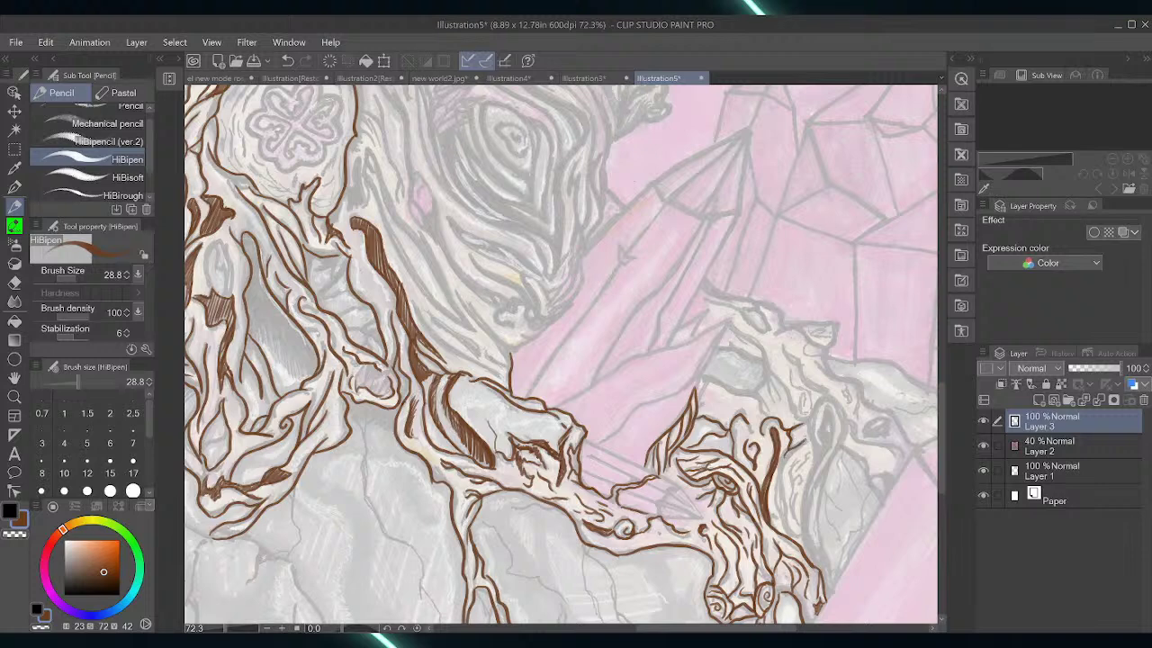
pyautogui.moveTo(808, 436)
pyautogui.mouseDown()
pyautogui.moveTo(792, 450)
pyautogui.moveTo(787, 514)
pyautogui.mouseUp()
pyautogui.moveTo(786, 457)
pyautogui.mouseDown()
pyautogui.moveTo(781, 515)
pyautogui.moveTo(784, 468)
pyautogui.mouseUp()
pyautogui.moveTo(781, 510)
pyautogui.mouseDown()
pyautogui.moveTo(804, 534)
pyautogui.moveTo(770, 507)
pyautogui.mouseUp()
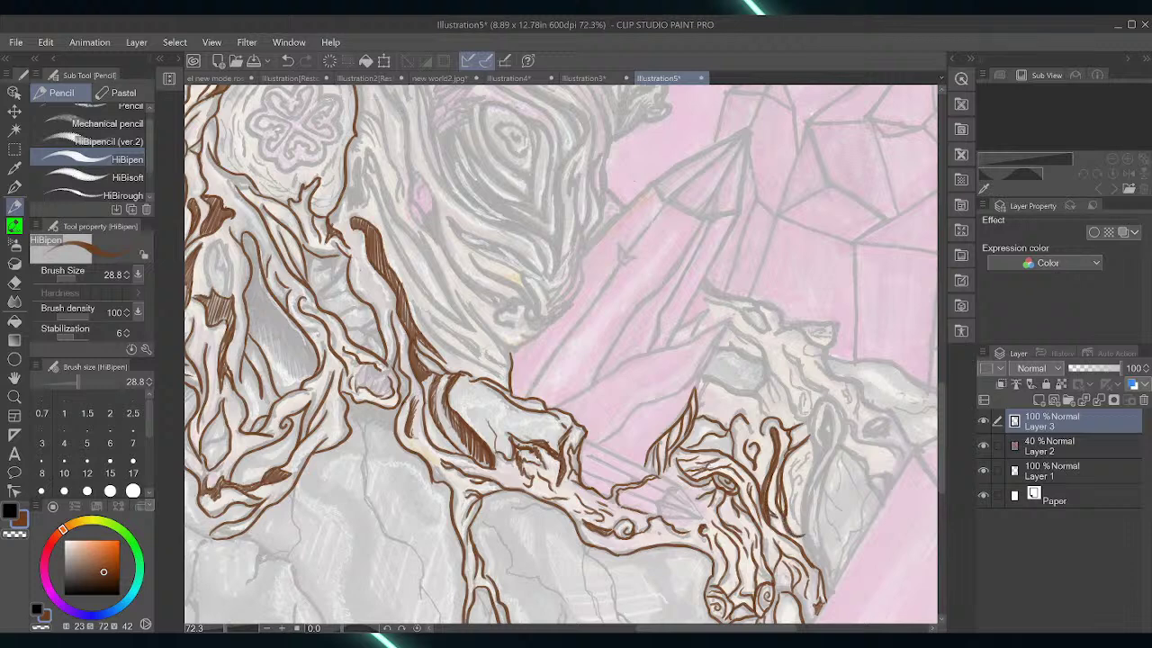
# Trace the neighbouring bark strands and the long looped root running down to the large crystal's edge
pyautogui.moveTo(794, 469)
pyautogui.mouseDown()
pyautogui.moveTo(798, 456)
pyautogui.moveTo(799, 527)
pyautogui.moveTo(793, 483)
pyautogui.moveTo(807, 452)
pyautogui.mouseUp()
pyautogui.moveTo(828, 412); pyautogui.dragTo(809, 484)
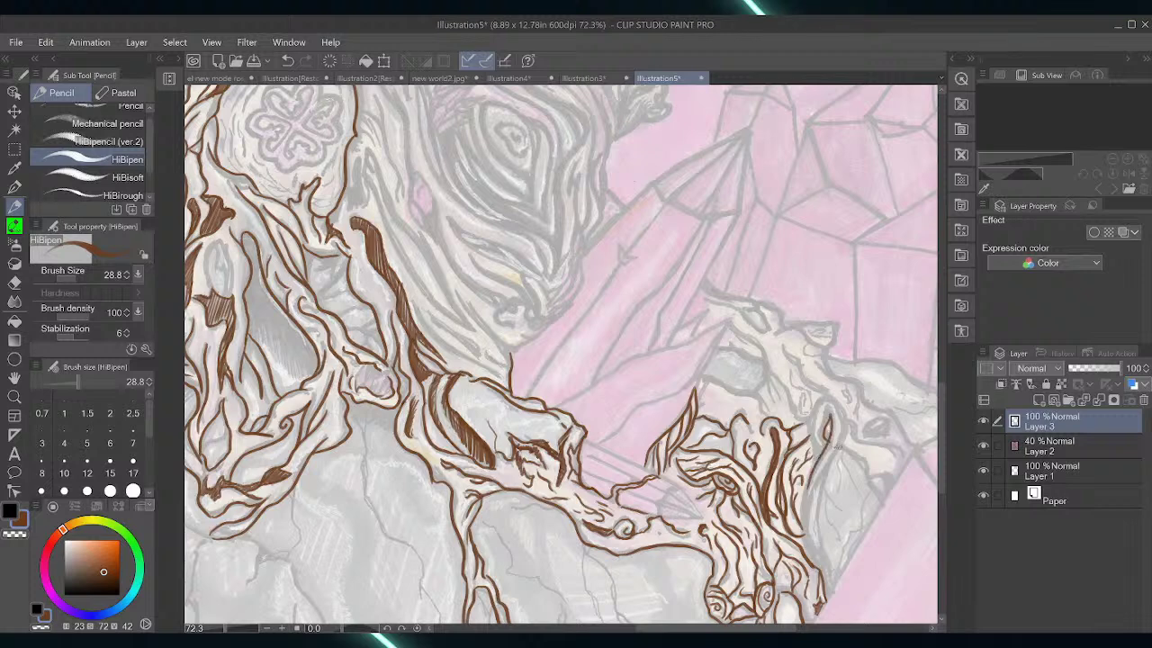
pyautogui.moveTo(846, 419)
pyautogui.mouseDown()
pyautogui.moveTo(819, 482)
pyautogui.moveTo(819, 542)
pyautogui.moveTo(842, 558)
pyautogui.moveTo(831, 585)
pyautogui.moveTo(841, 569)
pyautogui.mouseUp()
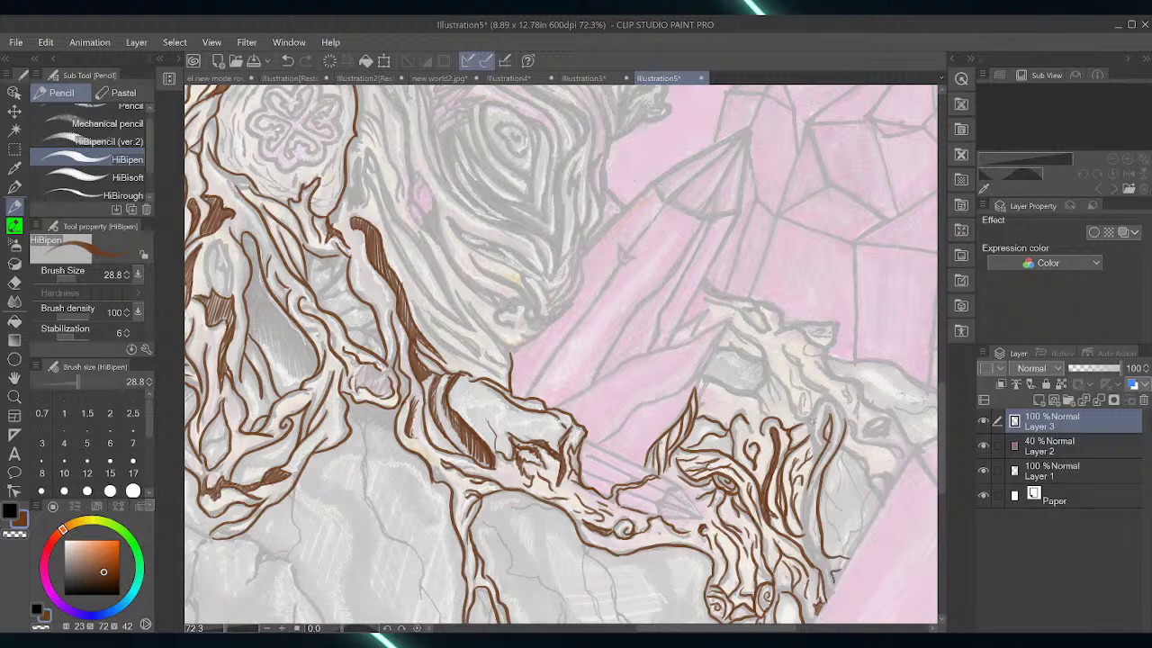
pyautogui.moveTo(813, 478); pyautogui.dragTo(803, 526)
pyautogui.moveTo(824, 412)
pyautogui.mouseDown()
pyautogui.moveTo(815, 405)
pyautogui.moveTo(812, 454)
pyautogui.moveTo(821, 401)
pyautogui.moveTo(840, 403)
pyautogui.moveTo(846, 432)
pyautogui.mouseUp()
# Trace the upper edge of the root cluster and the strands extending from the loop to the large crystal
pyautogui.moveTo(701, 378)
pyautogui.mouseDown()
pyautogui.moveTo(756, 392)
pyautogui.moveTo(774, 416)
pyautogui.moveTo(768, 379)
pyautogui.moveTo(773, 400)
pyautogui.moveTo(780, 376)
pyautogui.moveTo(804, 423)
pyautogui.mouseUp()
pyautogui.moveTo(790, 369)
pyautogui.mouseDown()
pyautogui.moveTo(804, 391)
pyautogui.moveTo(799, 416)
pyautogui.moveTo(874, 441)
pyautogui.moveTo(906, 467)
pyautogui.mouseUp()
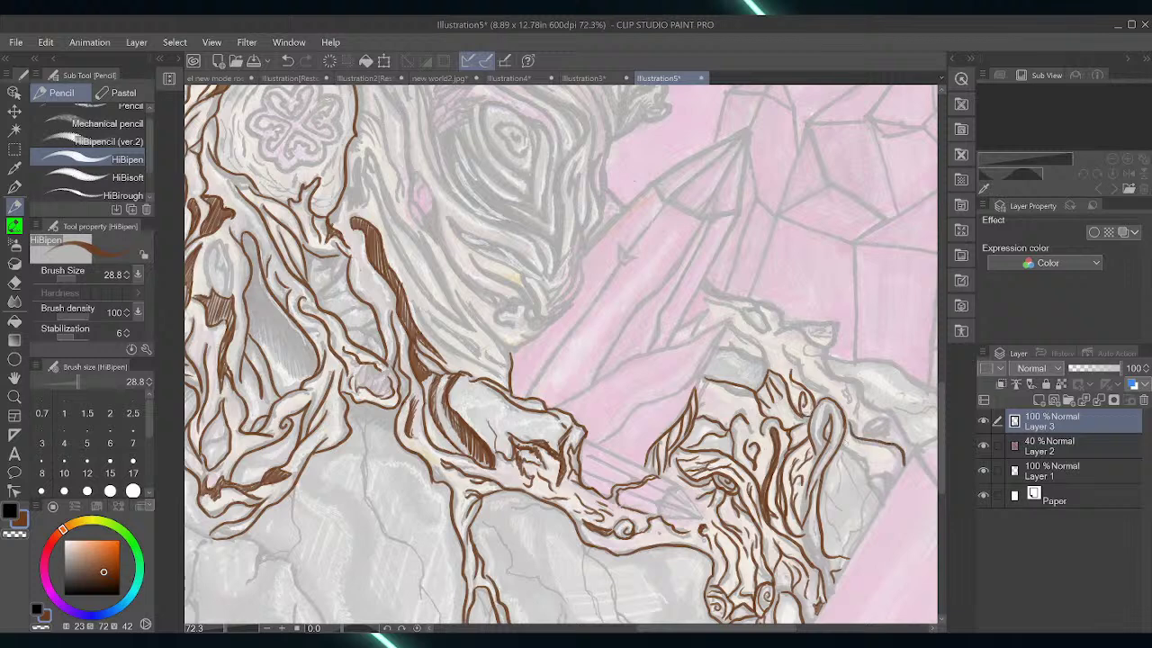
pyautogui.moveTo(844, 441)
pyautogui.mouseDown()
pyautogui.moveTo(882, 502)
pyautogui.moveTo(880, 476)
pyautogui.moveTo(898, 481)
pyautogui.moveTo(886, 494)
pyautogui.mouseUp()
# Trace the root's pointed, forked tip above the cluster and the edges around the small stone beneath it
pyautogui.moveTo(778, 627); pyautogui.dragTo(814, 627)
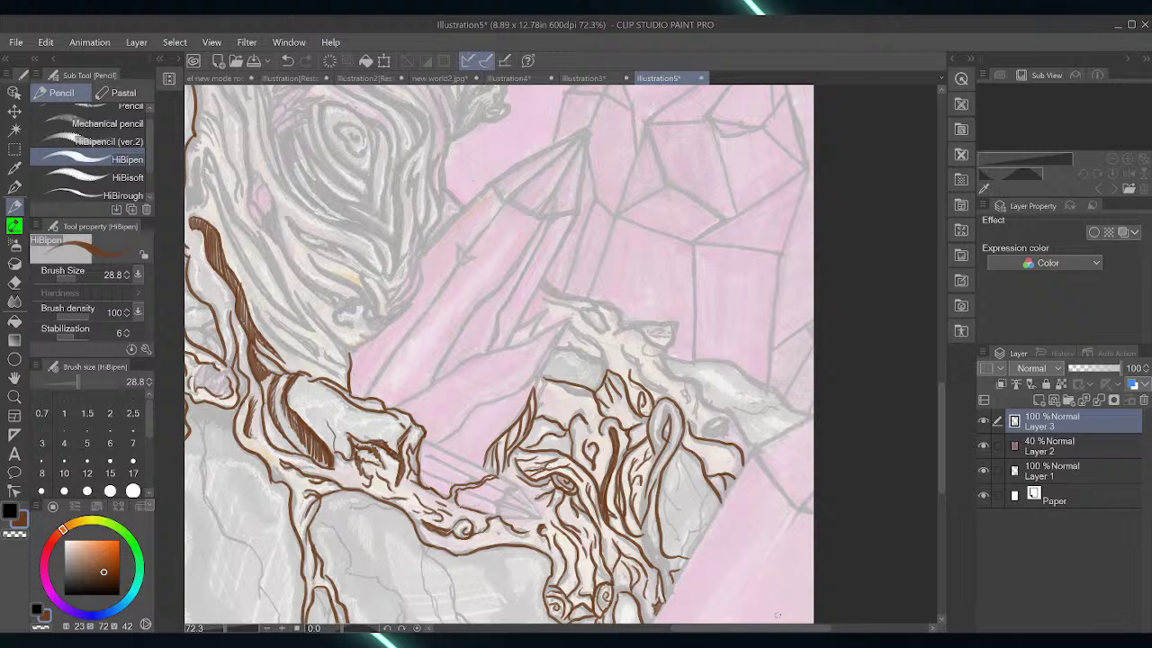
pyautogui.moveTo(556, 344); pyautogui.dragTo(603, 367)
pyautogui.moveTo(571, 326); pyautogui.dragTo(609, 374)
pyautogui.moveTo(582, 311); pyautogui.dragTo(610, 334)
pyautogui.moveTo(544, 300); pyautogui.dragTo(605, 314)
pyautogui.moveTo(543, 279)
pyautogui.mouseDown()
pyautogui.moveTo(562, 296)
pyautogui.moveTo(618, 307)
pyautogui.moveTo(619, 322)
pyautogui.mouseUp()
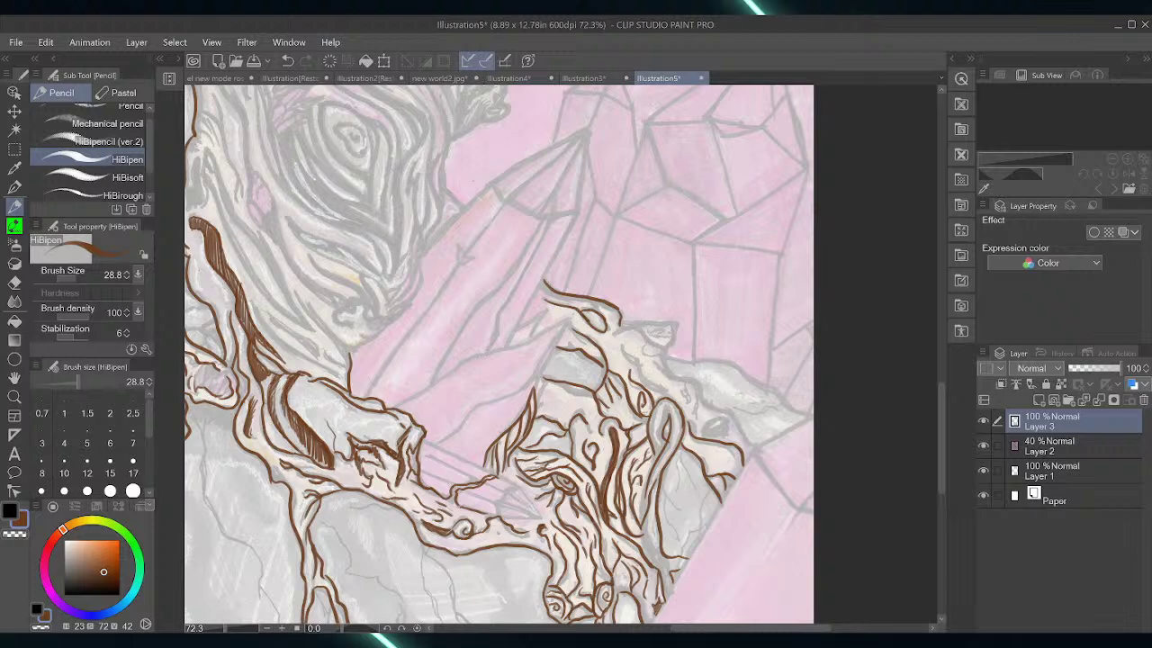
# Outline the root's upper edge from the forked tip to the large crystal, adding a round knot and short bark marks
pyautogui.moveTo(703, 376); pyautogui.dragTo(756, 447)
pyautogui.moveTo(613, 326)
pyautogui.mouseDown()
pyautogui.moveTo(661, 344)
pyautogui.moveTo(673, 378)
pyautogui.moveTo(704, 388)
pyautogui.mouseUp()
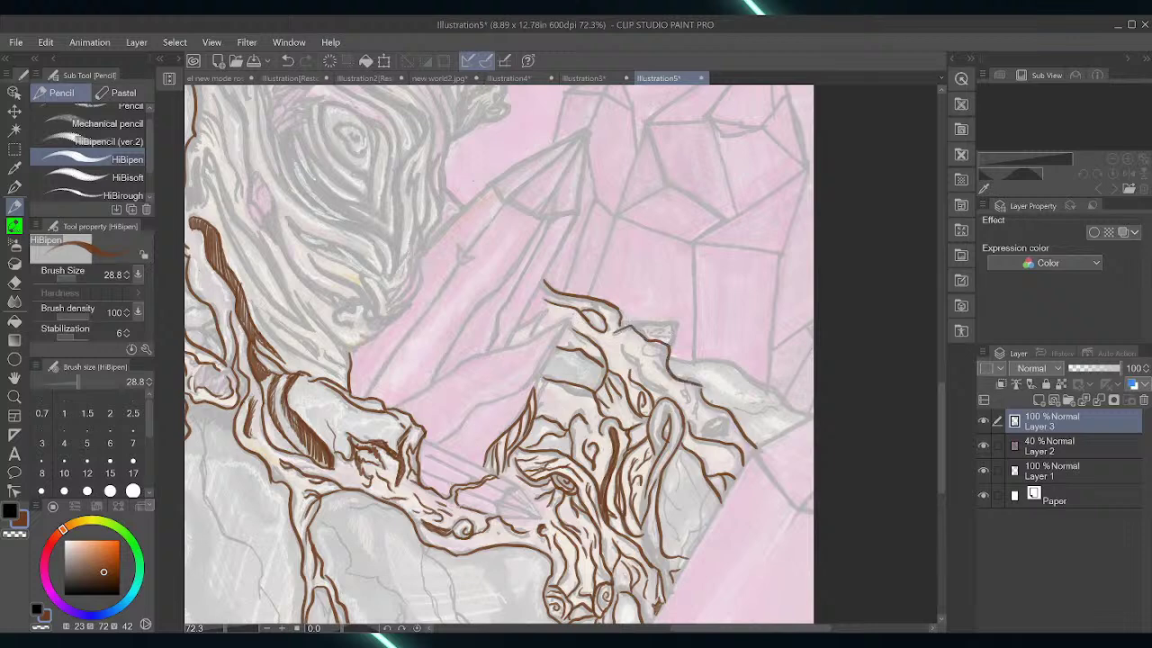
pyautogui.moveTo(623, 349); pyautogui.dragTo(666, 393)
pyautogui.moveTo(628, 355)
pyautogui.mouseDown()
pyautogui.moveTo(638, 364)
pyautogui.moveTo(642, 347)
pyautogui.moveTo(659, 349)
pyautogui.mouseUp()
pyautogui.moveTo(681, 391); pyautogui.dragTo(696, 416)
pyautogui.moveTo(697, 388); pyautogui.dragTo(690, 427)
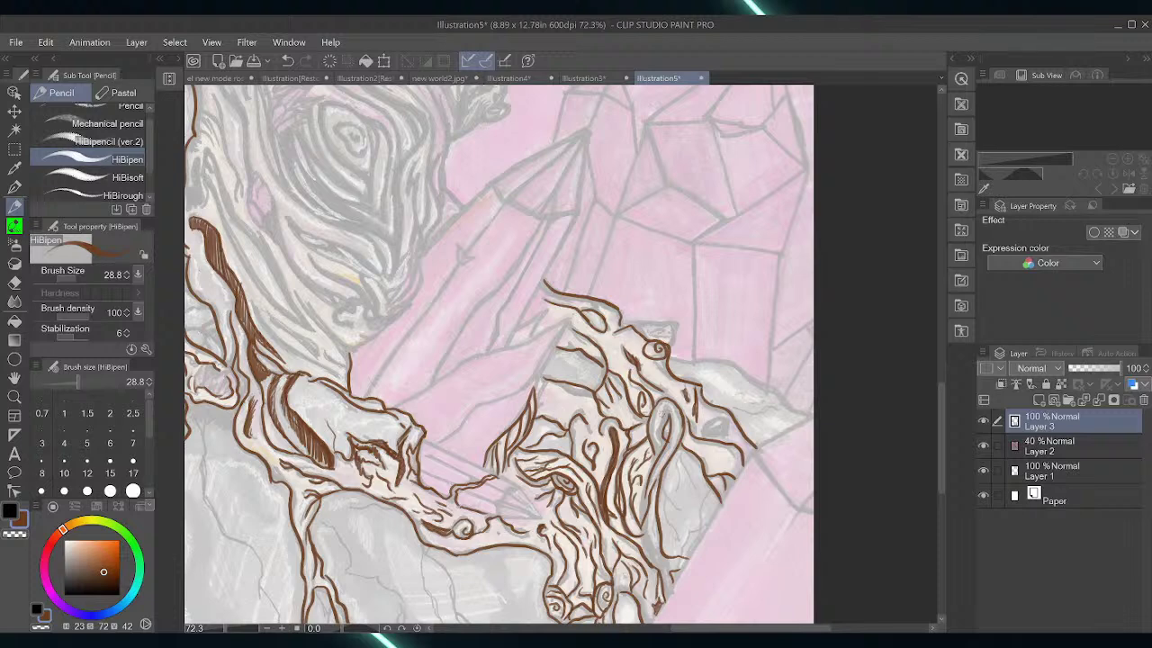
# Outline the long stone behind the root cluster out to the page edge and add its inner contour lines
pyautogui.moveTo(666, 356)
pyautogui.mouseDown()
pyautogui.moveTo(734, 364)
pyautogui.moveTo(810, 416)
pyautogui.mouseUp()
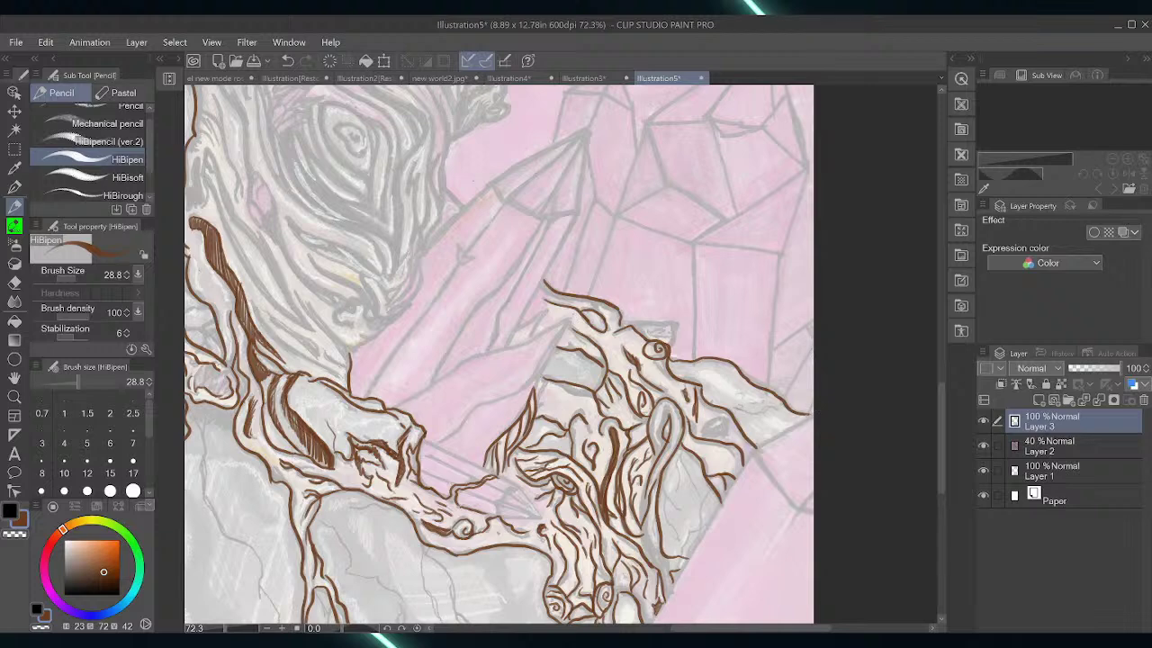
pyautogui.moveTo(729, 408); pyautogui.dragTo(781, 406)
pyautogui.moveTo(709, 374); pyautogui.dragTo(747, 401)
# Trace the short bark lines lining the inside rim of the trunk hollow around the clover emblem
pyautogui.moveTo(684, 627); pyautogui.dragTo(616, 623)
pyautogui.moveTo(941, 429); pyautogui.dragTo(946, 357)
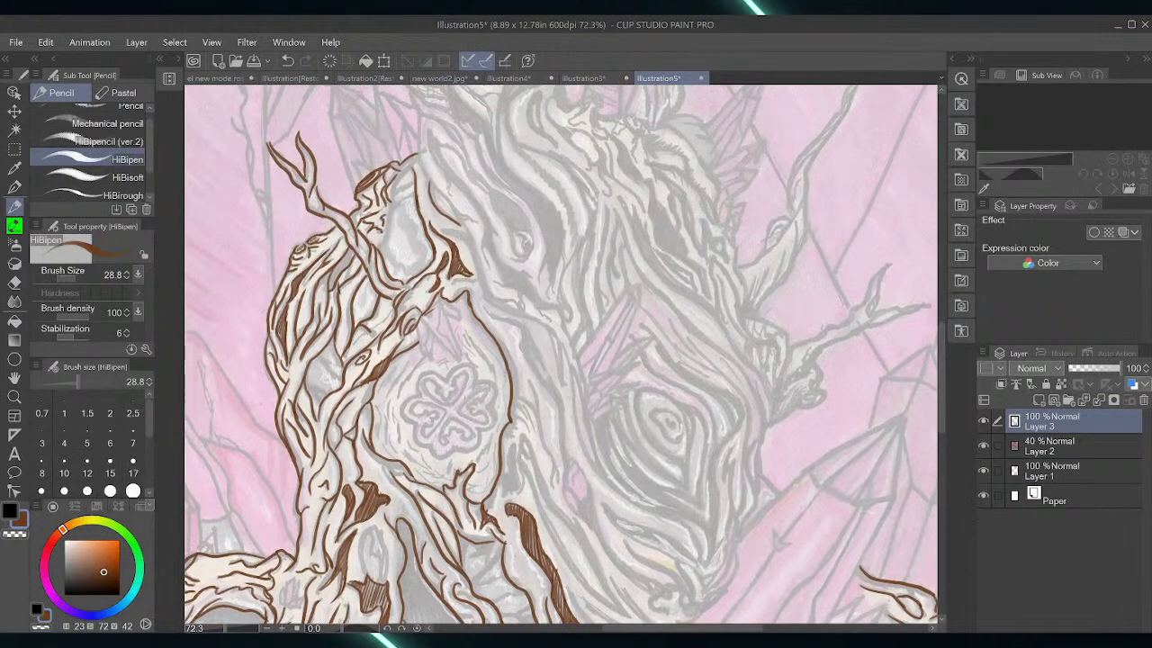
pyautogui.moveTo(376, 405); pyautogui.dragTo(385, 440)
pyautogui.moveTo(382, 412); pyautogui.dragTo(386, 445)
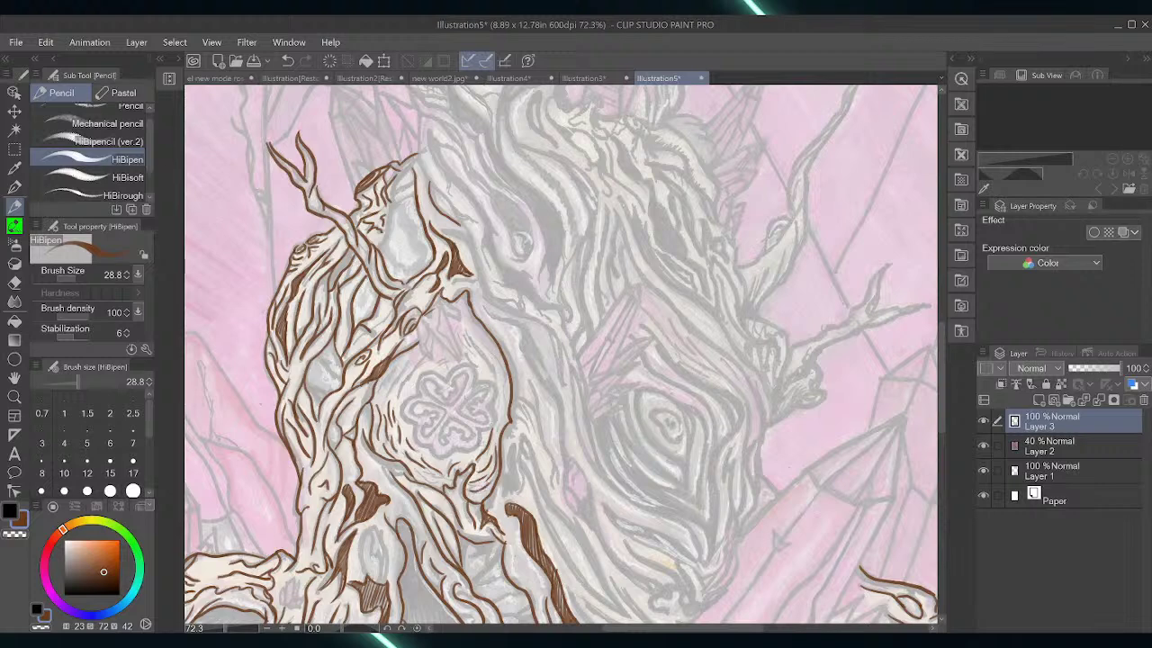
pyautogui.moveTo(382, 393)
pyautogui.mouseDown()
pyautogui.moveTo(410, 355)
pyautogui.moveTo(410, 375)
pyautogui.moveTo(423, 353)
pyautogui.moveTo(476, 342)
pyautogui.moveTo(497, 384)
pyautogui.mouseUp()
pyautogui.moveTo(470, 315); pyautogui.dragTo(496, 369)
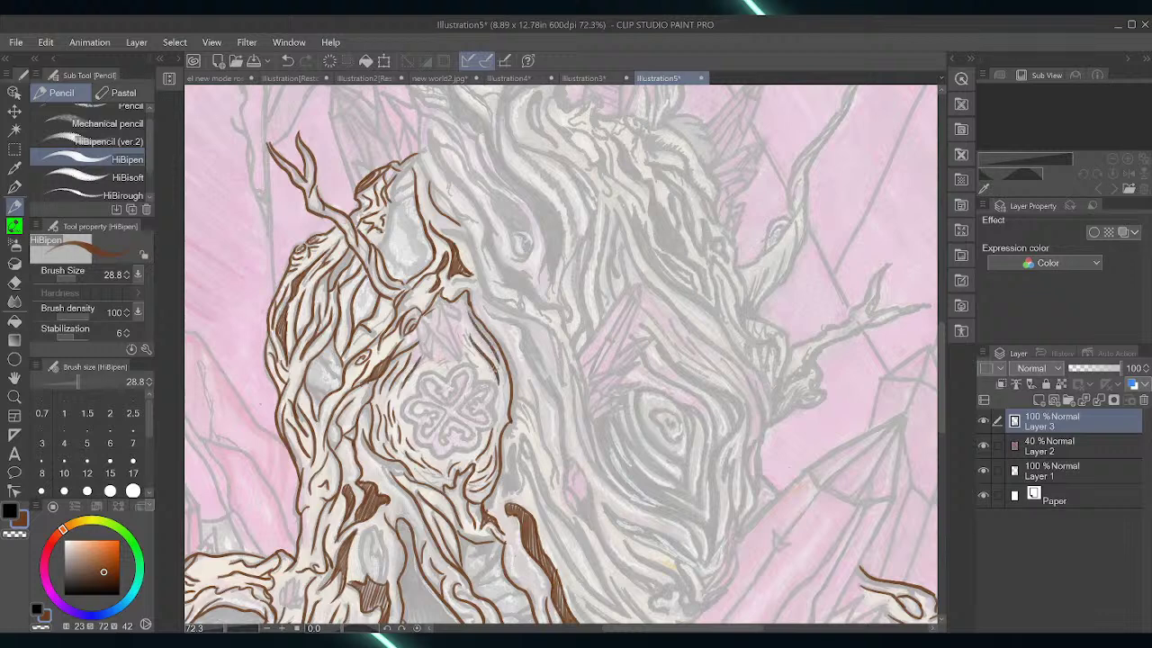
pyautogui.moveTo(463, 312); pyautogui.dragTo(477, 340)
# Trace the bark strands beside the clover hollow's outer edge and fill the narrow dark gap below them
pyautogui.moveTo(518, 396); pyautogui.dragTo(557, 492)
pyautogui.moveTo(540, 422); pyautogui.dragTo(515, 349)
pyautogui.moveTo(509, 423)
pyautogui.mouseDown()
pyautogui.moveTo(529, 433)
pyautogui.moveTo(522, 407)
pyautogui.moveTo(536, 434)
pyautogui.mouseUp()
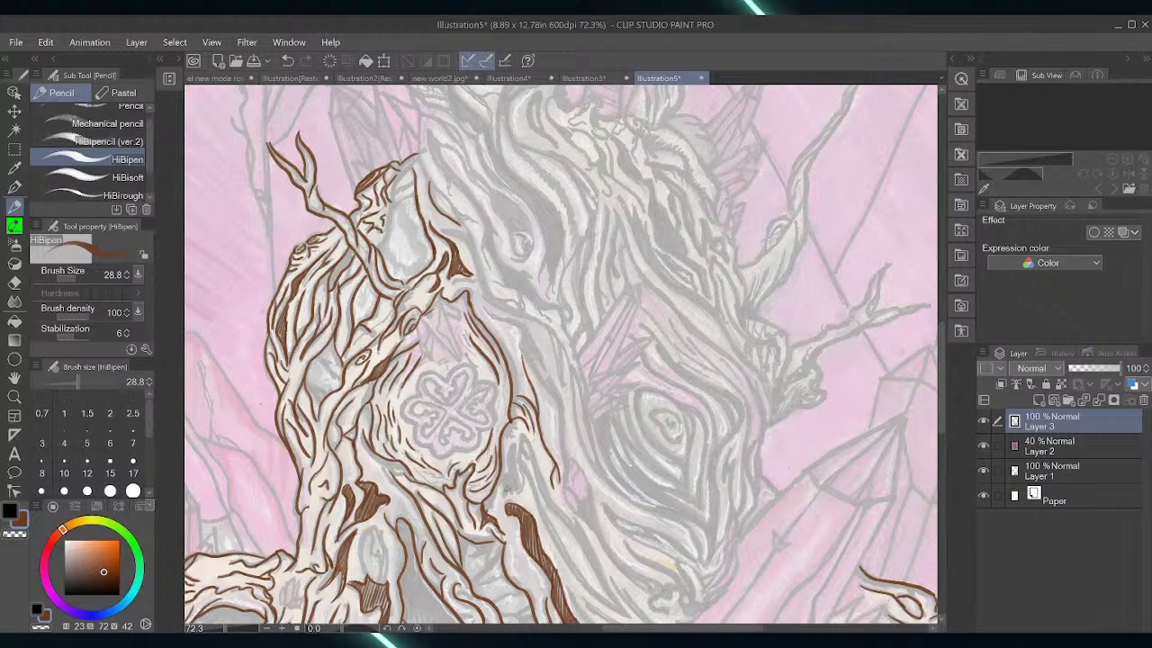
pyautogui.moveTo(506, 494)
pyautogui.mouseDown()
pyautogui.moveTo(506, 454)
pyautogui.moveTo(516, 477)
pyautogui.moveTo(507, 445)
pyautogui.moveTo(506, 478)
pyautogui.moveTo(516, 460)
pyautogui.moveTo(523, 477)
pyautogui.moveTo(530, 431)
pyautogui.moveTo(522, 470)
pyautogui.moveTo(546, 516)
pyautogui.mouseUp()
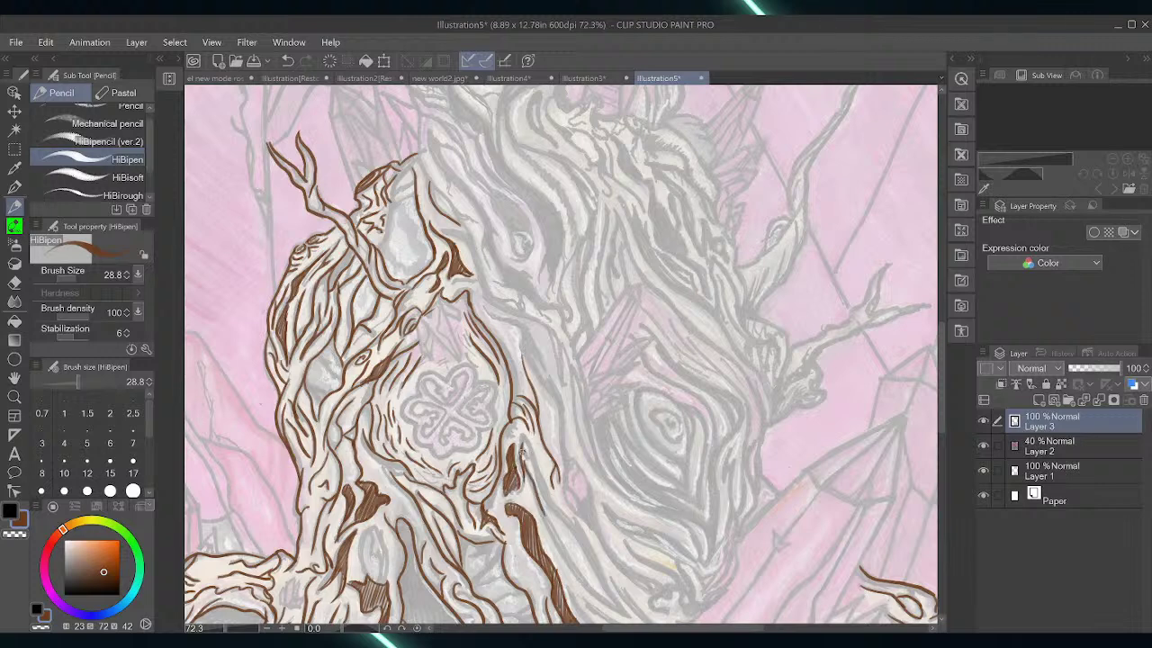
# Trace the long strands sweeping down the trunk between the clover hollow and the spiral hollow, darkening the small gap
pyautogui.moveTo(524, 459)
pyautogui.mouseDown()
pyautogui.moveTo(522, 436)
pyautogui.moveTo(621, 612)
pyautogui.mouseUp()
pyautogui.moveTo(542, 505); pyautogui.dragTo(622, 615)
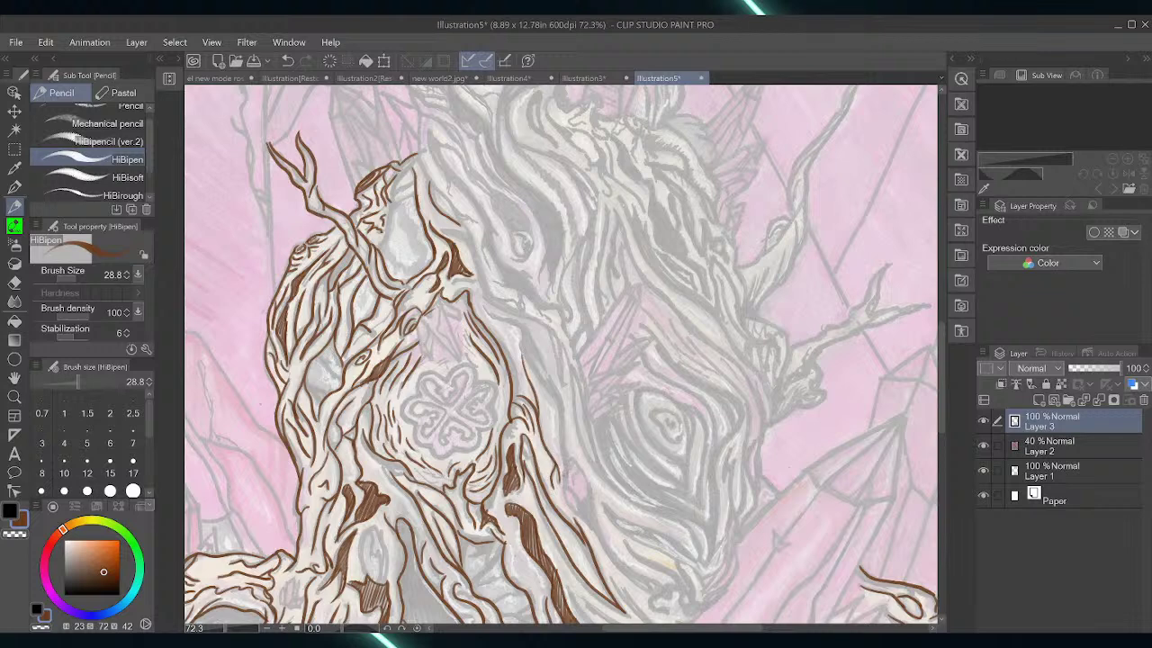
pyautogui.moveTo(565, 476)
pyautogui.mouseDown()
pyautogui.moveTo(552, 389)
pyautogui.moveTo(533, 355)
pyautogui.mouseUp()
pyautogui.moveTo(565, 468)
pyautogui.mouseDown()
pyautogui.moveTo(567, 496)
pyautogui.moveTo(601, 539)
pyautogui.moveTo(583, 474)
pyautogui.mouseUp()
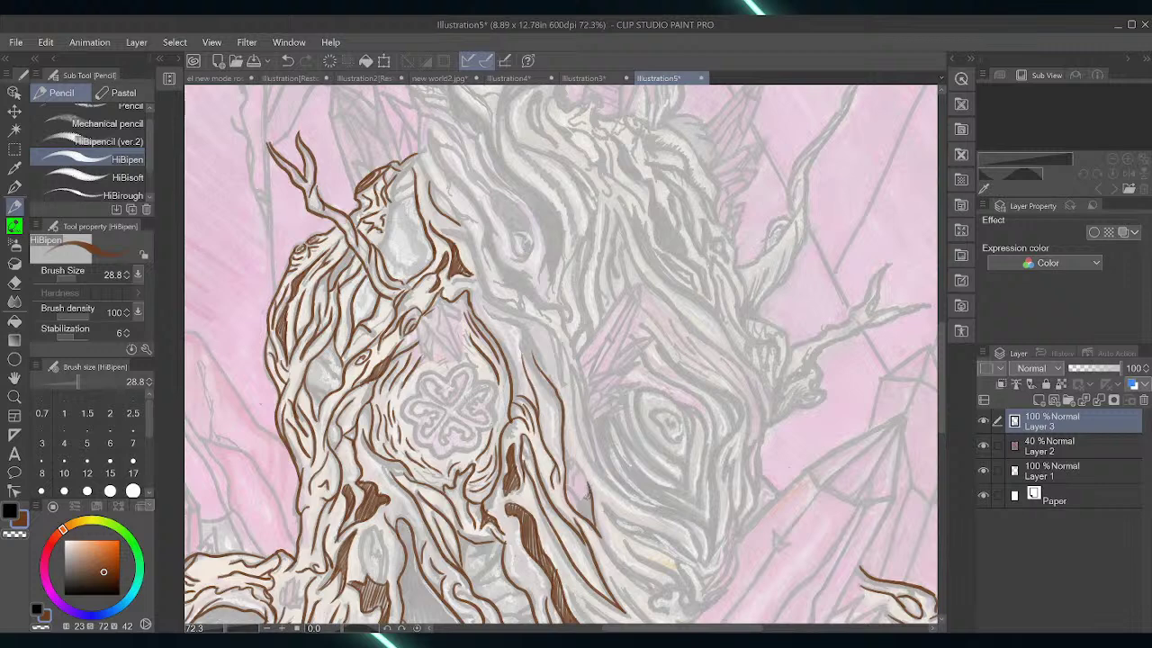
pyautogui.moveTo(587, 491)
pyautogui.mouseDown()
pyautogui.moveTo(580, 512)
pyautogui.moveTo(585, 500)
pyautogui.moveTo(617, 567)
pyautogui.moveTo(644, 588)
pyautogui.mouseUp()
pyautogui.moveTo(594, 525)
pyautogui.mouseDown()
pyautogui.moveTo(663, 589)
pyautogui.moveTo(617, 563)
pyautogui.moveTo(648, 589)
pyautogui.mouseUp()
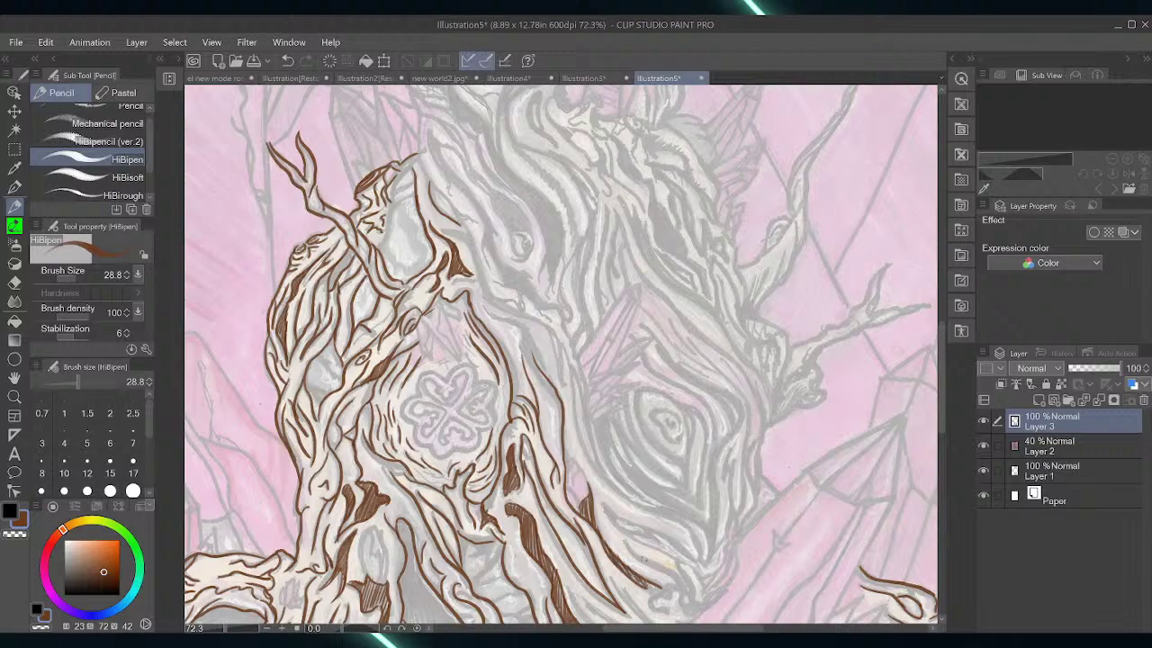
# Trace the bark strands at the trunk's base above the hatched root, filling the slender dark gaps
pyautogui.moveTo(939, 369); pyautogui.dragTo(939, 415)
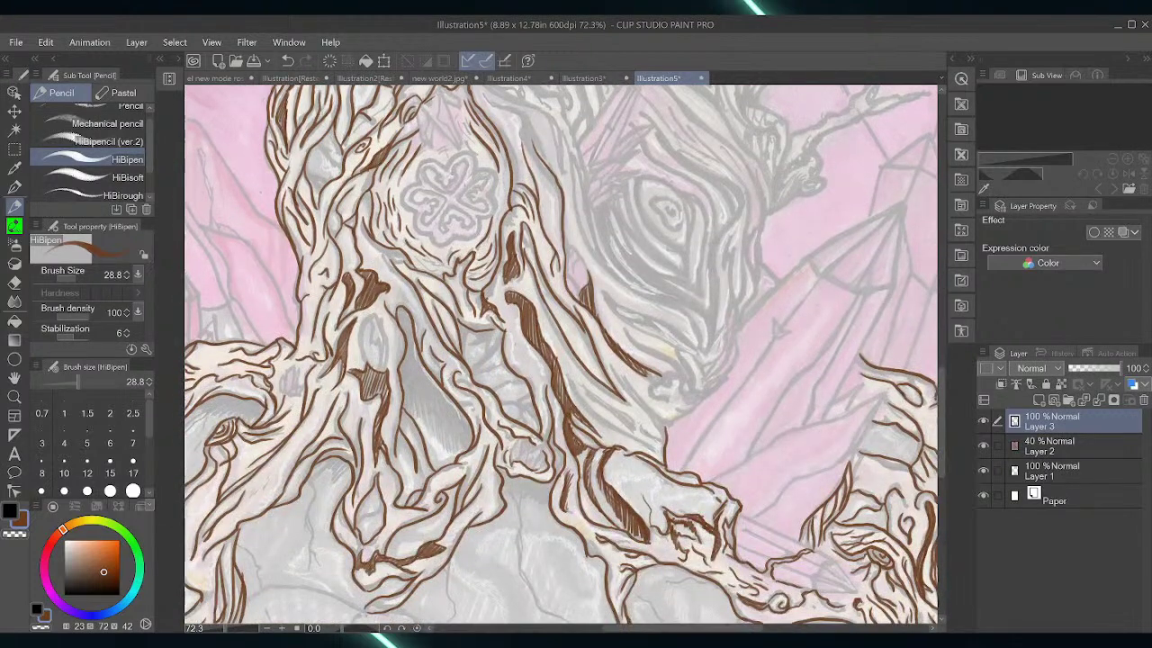
pyautogui.moveTo(565, 371)
pyautogui.mouseDown()
pyautogui.moveTo(653, 456)
pyautogui.moveTo(583, 385)
pyautogui.moveTo(634, 430)
pyautogui.mouseUp()
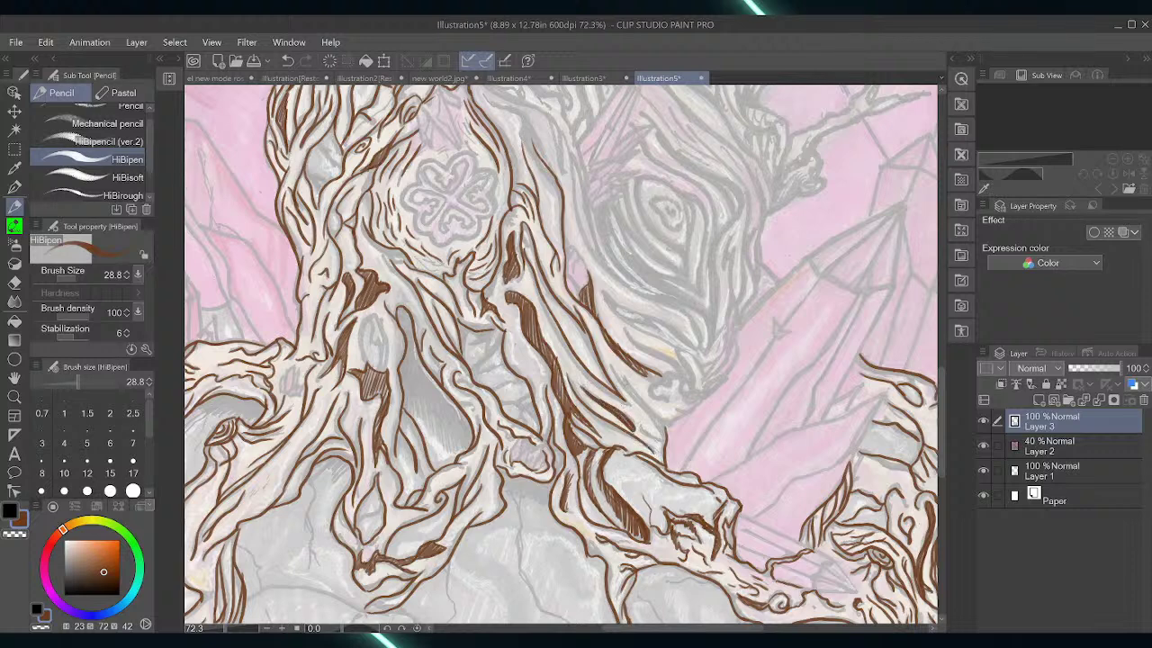
pyautogui.moveTo(612, 366)
pyautogui.mouseDown()
pyautogui.moveTo(664, 430)
pyautogui.moveTo(662, 450)
pyautogui.moveTo(630, 383)
pyautogui.moveTo(664, 430)
pyautogui.moveTo(684, 416)
pyautogui.mouseUp()
pyautogui.keyDown('alt'); pyautogui.click(684, 415); pyautogui.keyUp('alt')
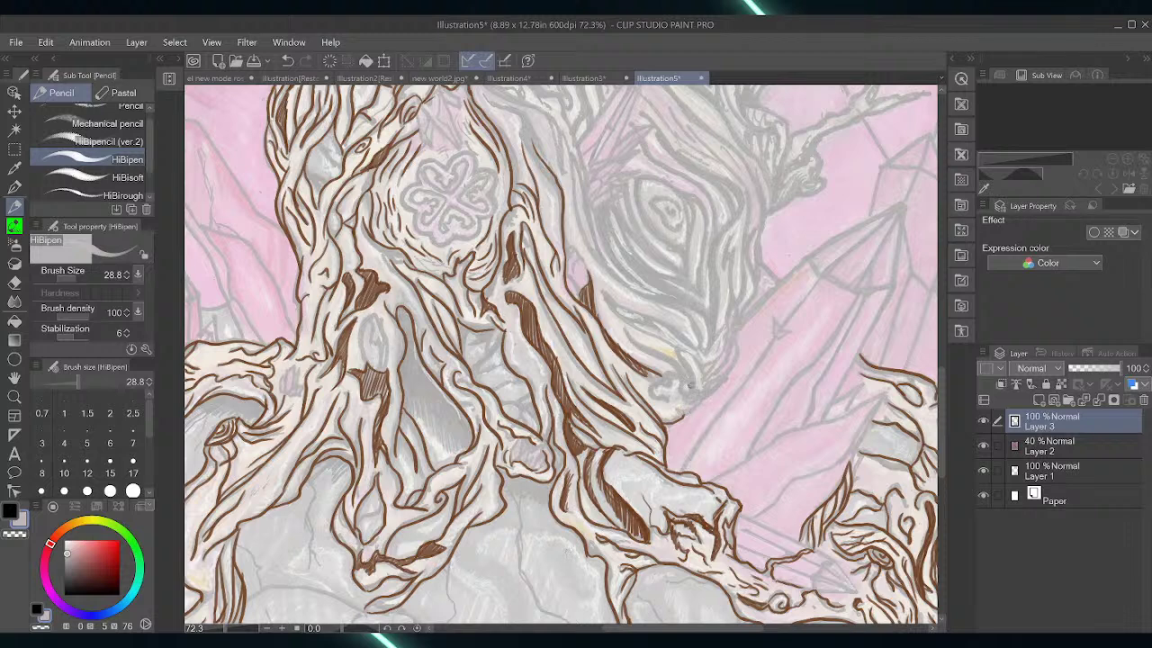
pyautogui.keyDown('alt'); pyautogui.click(618, 487); pyautogui.keyUp('alt')
pyautogui.keyDown('alt'); pyautogui.click(633, 502); pyautogui.keyUp('alt')
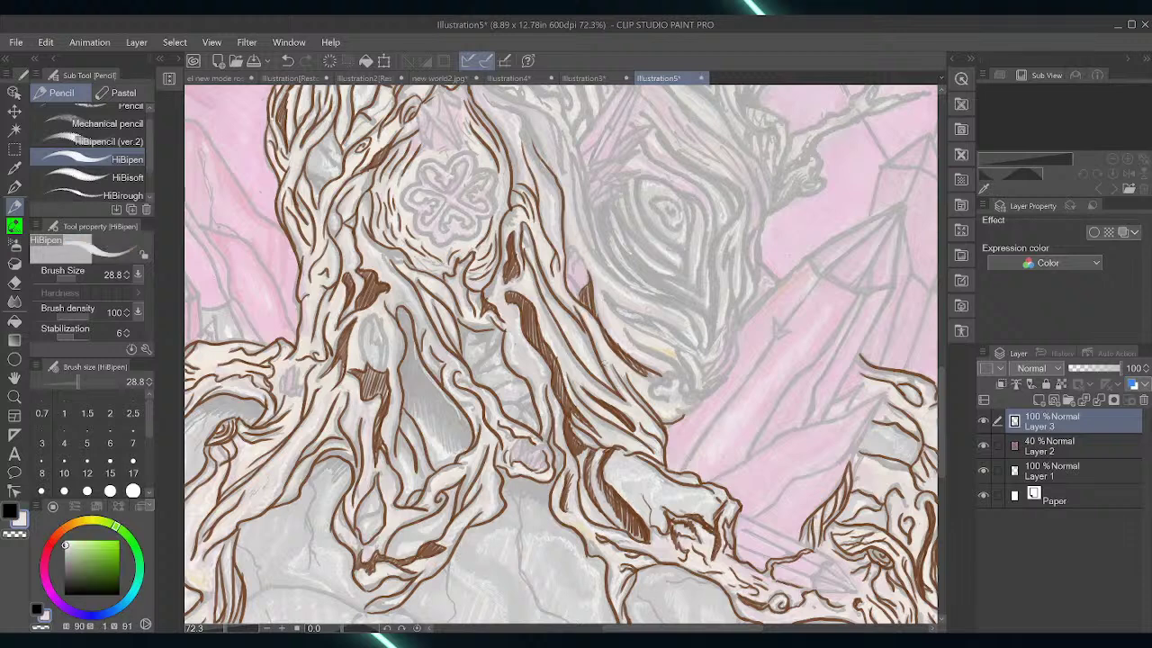
pyautogui.click(287, 61)
pyautogui.click(286, 61)
pyautogui.click(288, 61)
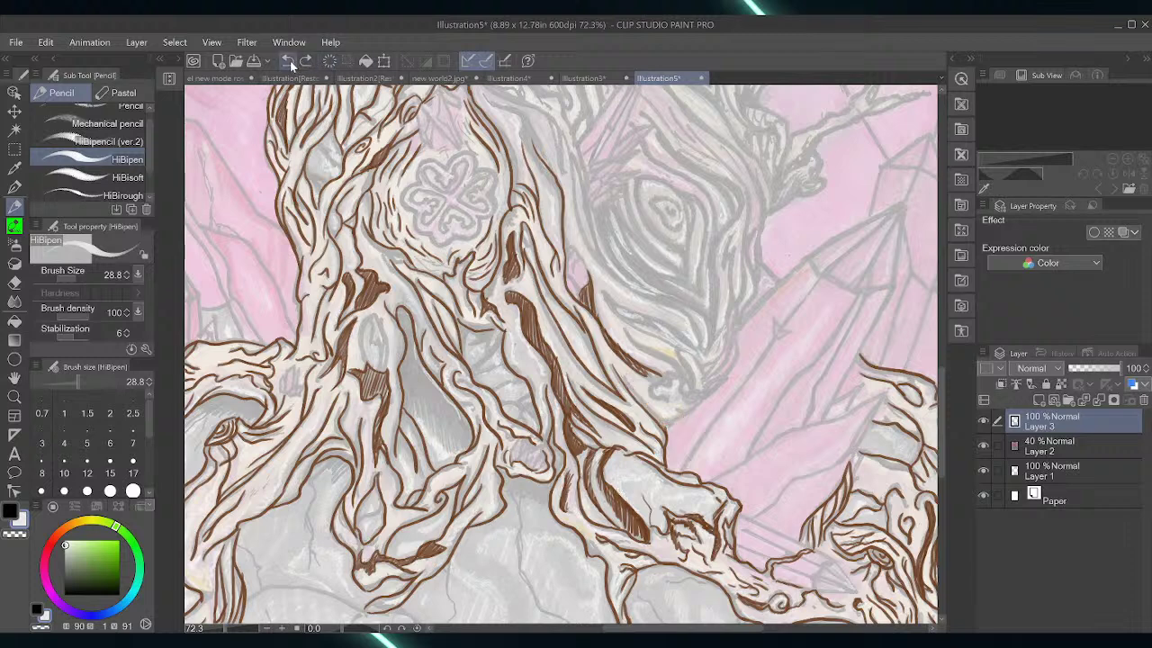
pyautogui.click(289, 63)
pyautogui.click(305, 60)
# Sample the brown line colour from the hatched root, and outline the trunk's outer edge from its base up beside the spiral hollow
pyautogui.keyDown('alt'); pyautogui.click(636, 504); pyautogui.keyUp('alt')
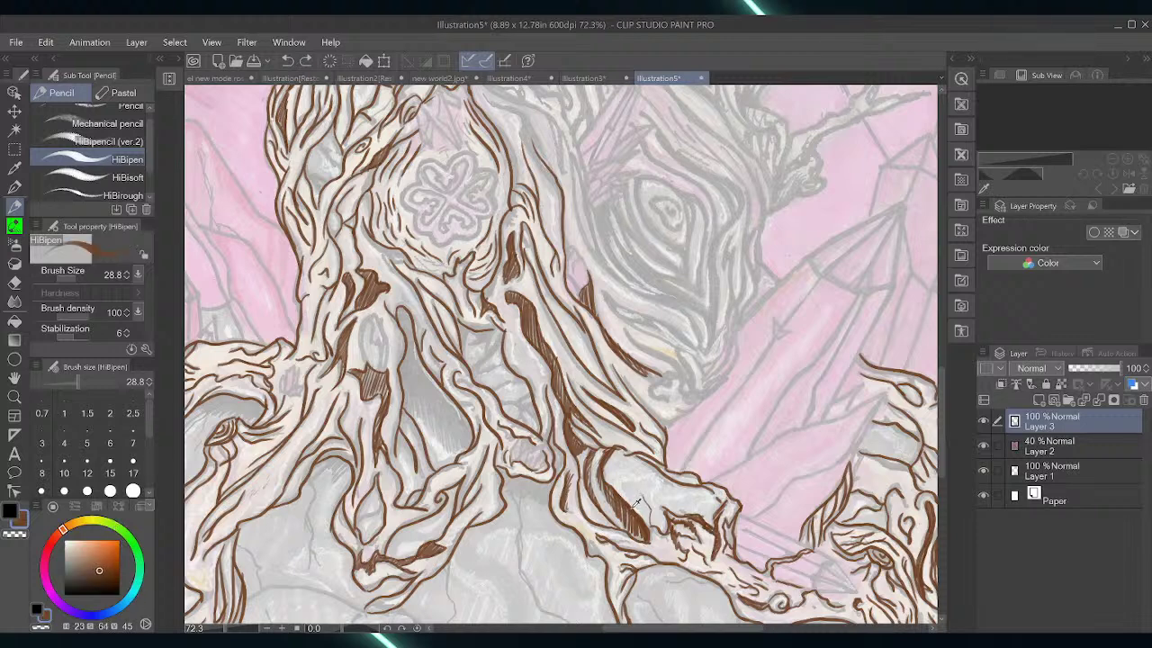
pyautogui.moveTo(668, 434); pyautogui.dragTo(668, 423)
pyautogui.moveTo(625, 378)
pyautogui.mouseDown()
pyautogui.moveTo(669, 423)
pyautogui.moveTo(685, 414)
pyautogui.mouseUp()
pyautogui.moveTo(696, 408)
pyautogui.mouseDown()
pyautogui.moveTo(680, 416)
pyautogui.moveTo(729, 380)
pyautogui.moveTo(742, 312)
pyautogui.moveTo(756, 290)
pyautogui.moveTo(775, 290)
pyautogui.moveTo(761, 262)
pyautogui.moveTo(750, 286)
pyautogui.moveTo(764, 207)
pyautogui.mouseUp()
pyautogui.moveTo(759, 248)
pyautogui.mouseDown()
pyautogui.moveTo(730, 270)
pyautogui.moveTo(734, 306)
pyautogui.moveTo(751, 196)
pyautogui.moveTo(727, 195)
pyautogui.moveTo(723, 181)
pyautogui.moveTo(733, 225)
pyautogui.mouseUp()
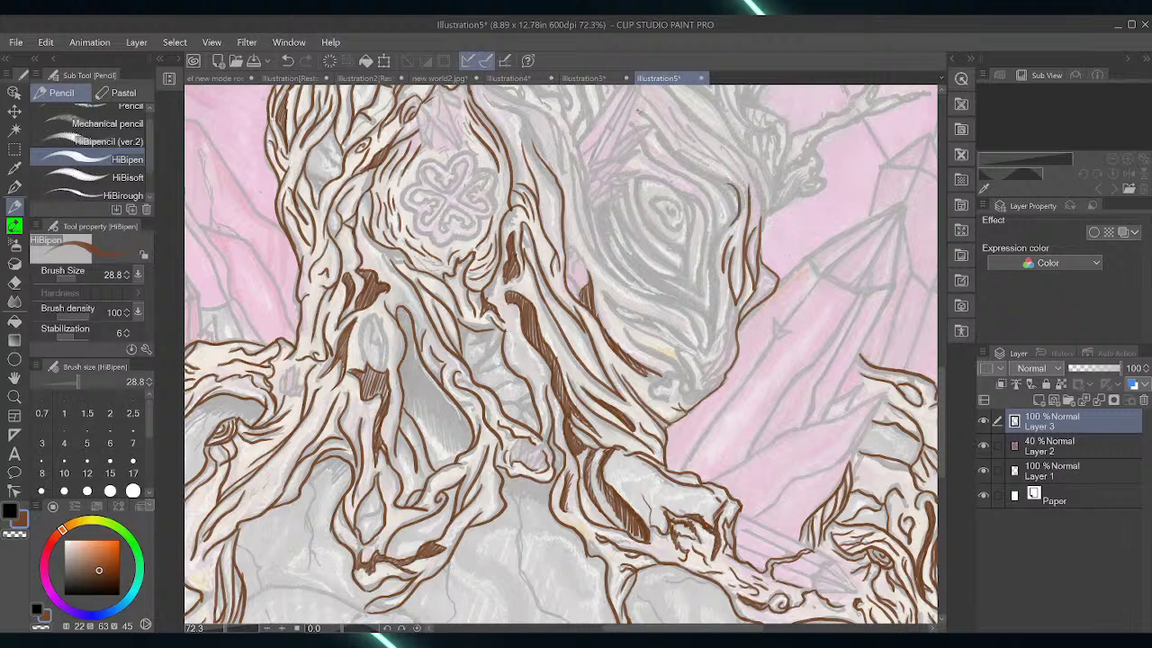
# Trace the outer rim of the spiral hollow and the folded bark at its lower corner, filling the small dark knot
pyautogui.moveTo(637, 112)
pyautogui.mouseDown()
pyautogui.moveTo(715, 178)
pyautogui.moveTo(735, 216)
pyautogui.moveTo(703, 348)
pyautogui.mouseUp()
pyautogui.moveTo(624, 327); pyautogui.dragTo(682, 380)
pyautogui.moveTo(623, 328); pyautogui.dragTo(686, 382)
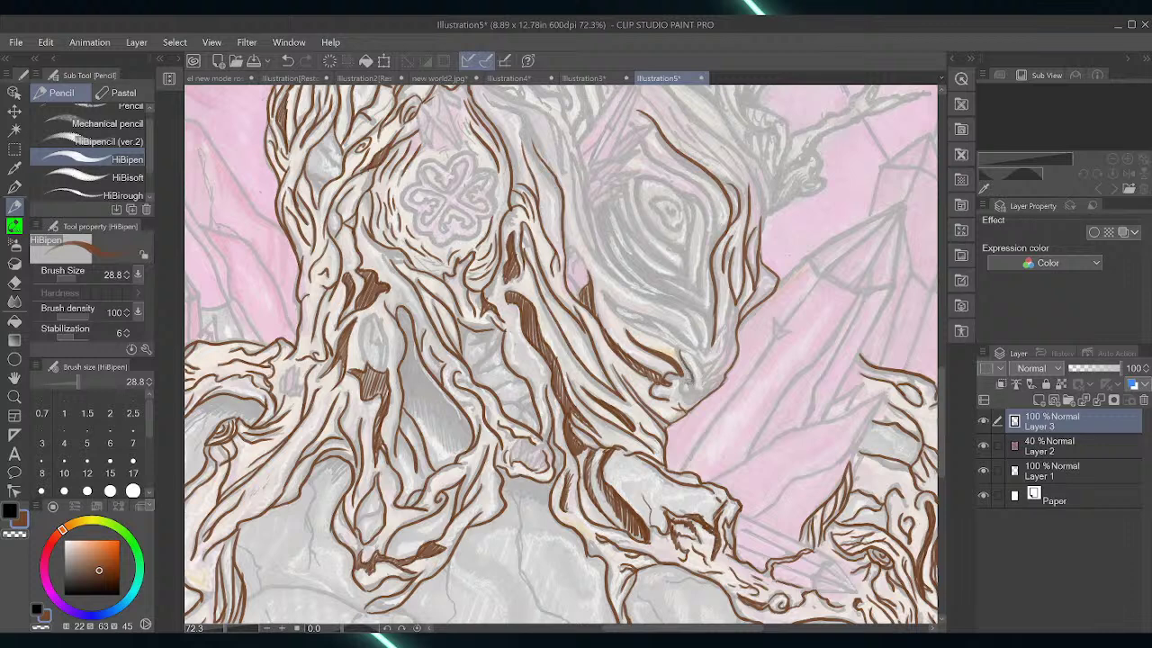
pyautogui.moveTo(682, 382)
pyautogui.mouseDown()
pyautogui.moveTo(687, 391)
pyautogui.moveTo(684, 351)
pyautogui.moveTo(702, 374)
pyautogui.moveTo(736, 297)
pyautogui.moveTo(724, 345)
pyautogui.moveTo(736, 326)
pyautogui.mouseUp()
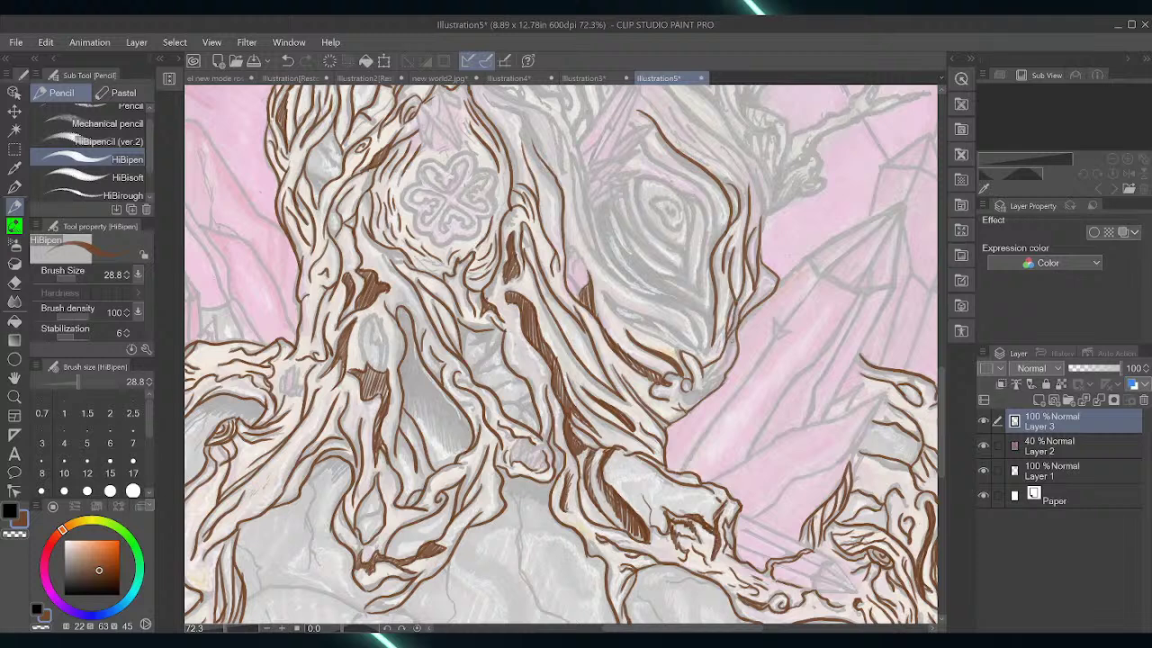
pyautogui.moveTo(703, 384)
pyautogui.mouseDown()
pyautogui.moveTo(718, 362)
pyautogui.moveTo(707, 382)
pyautogui.mouseUp()
pyautogui.moveTo(736, 337)
pyautogui.mouseDown()
pyautogui.moveTo(714, 376)
pyautogui.moveTo(734, 342)
pyautogui.mouseUp()
pyautogui.moveTo(678, 388)
pyautogui.mouseDown()
pyautogui.moveTo(697, 394)
pyautogui.moveTo(689, 401)
pyautogui.moveTo(709, 393)
pyautogui.moveTo(695, 397)
pyautogui.moveTo(682, 382)
pyautogui.moveTo(691, 388)
pyautogui.mouseUp()
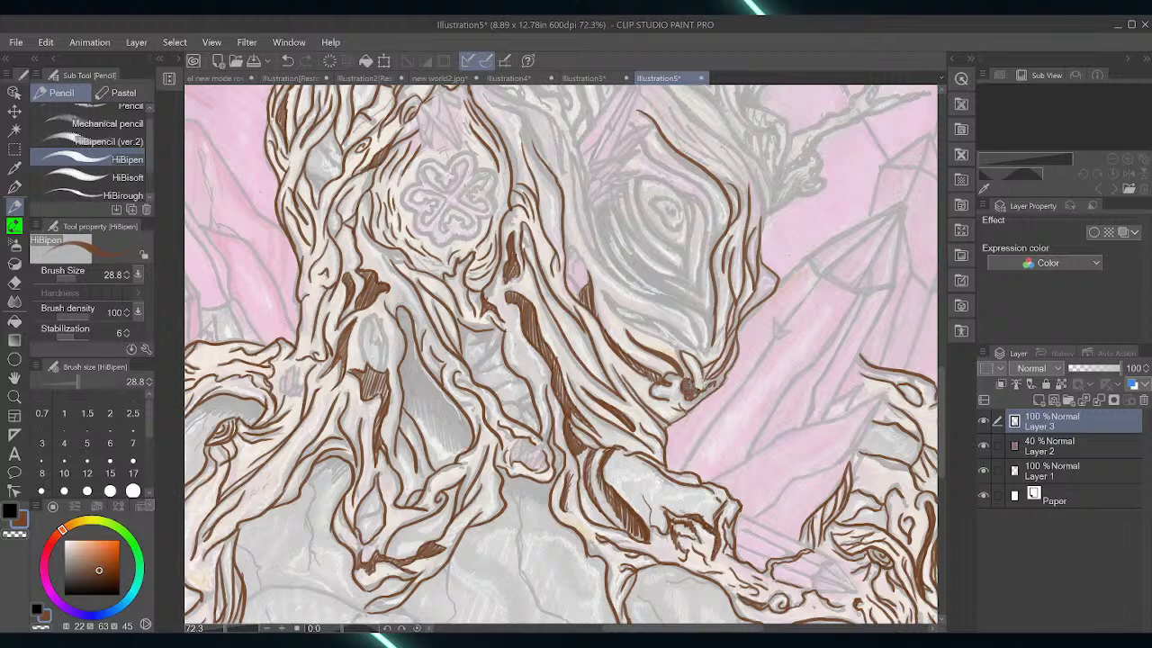
# Outline the crescent-shaped gap below the spiral hollow and fill it with brown hatching
pyautogui.moveTo(599, 289); pyautogui.dragTo(679, 353)
pyautogui.moveTo(601, 288)
pyautogui.mouseDown()
pyautogui.moveTo(661, 315)
pyautogui.moveTo(698, 354)
pyautogui.mouseUp()
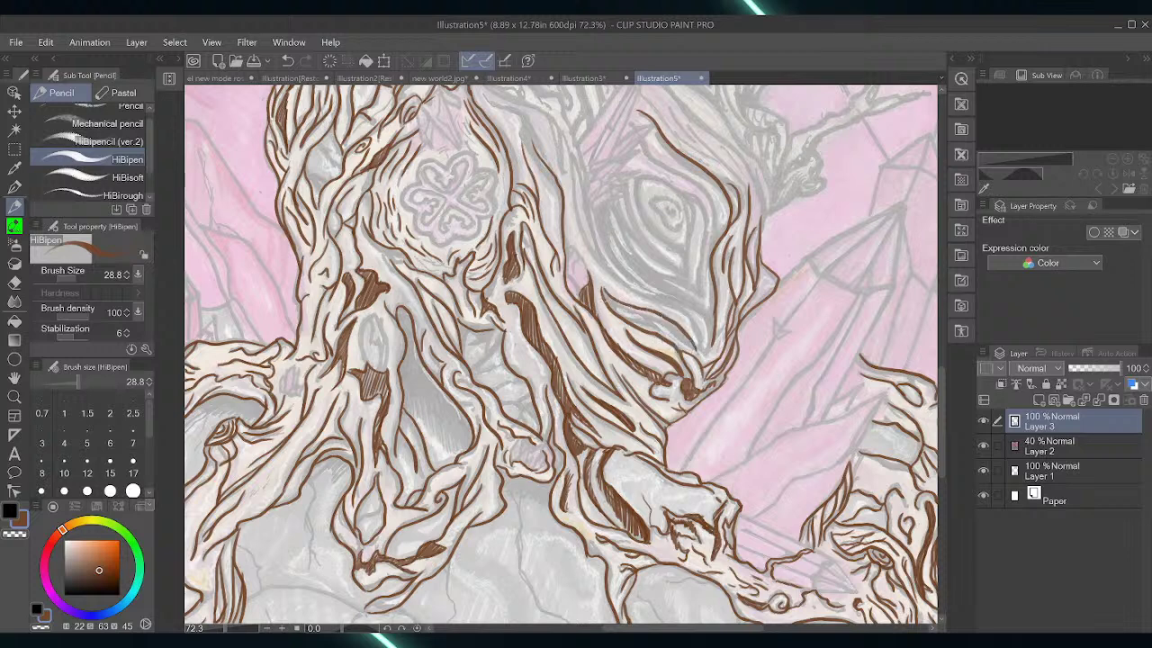
pyautogui.moveTo(601, 288)
pyautogui.mouseDown()
pyautogui.moveTo(644, 331)
pyautogui.moveTo(696, 356)
pyautogui.mouseUp()
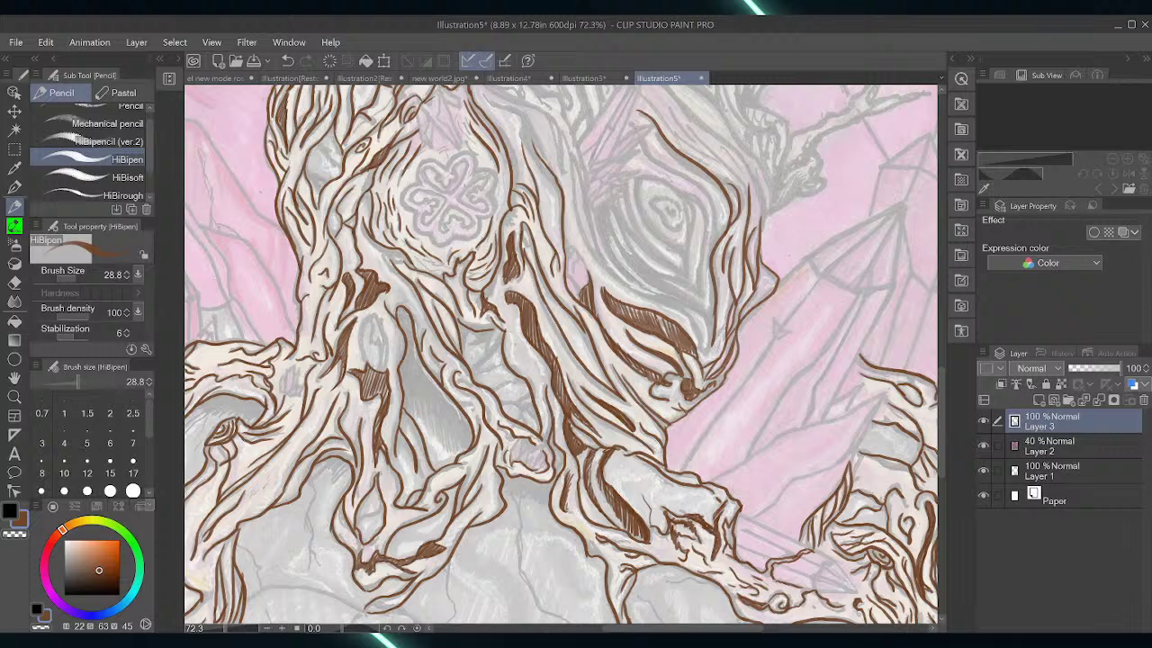
pyautogui.moveTo(657, 313); pyautogui.dragTo(669, 339)
pyautogui.moveTo(660, 315); pyautogui.dragTo(675, 344)
# Trace the curved bark rings along the lower edge of the spiral hollow and fill the dark crescents between them in brown
pyautogui.moveTo(938, 400); pyautogui.dragTo(937, 351)
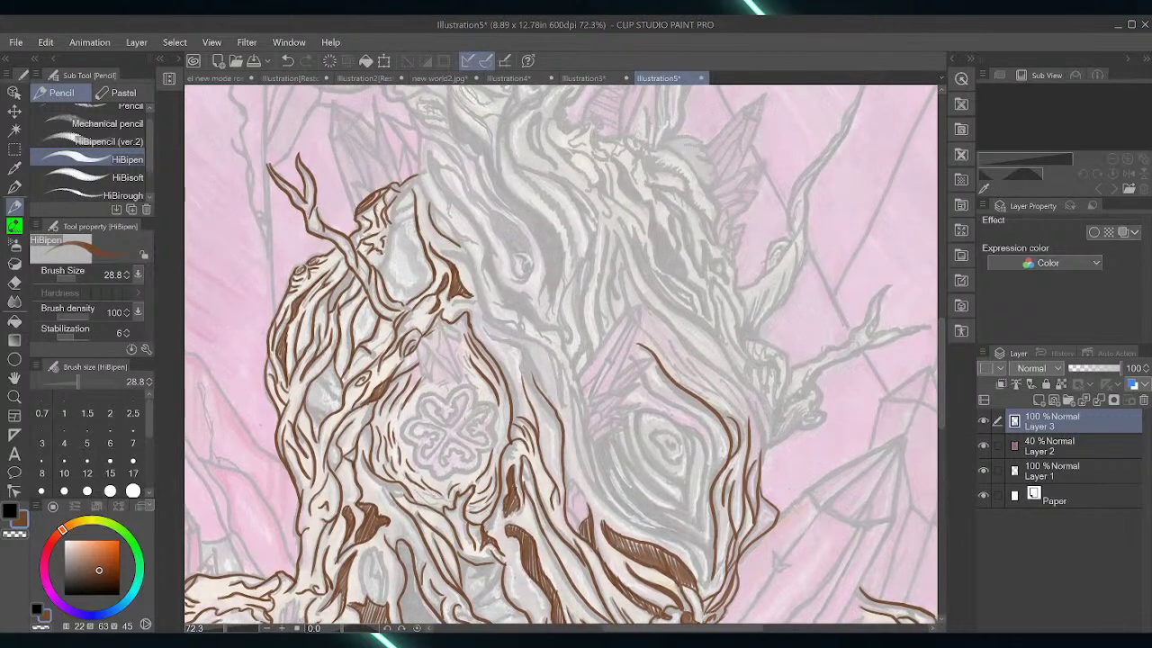
pyautogui.moveTo(572, 388)
pyautogui.mouseDown()
pyautogui.moveTo(576, 429)
pyautogui.moveTo(618, 509)
pyautogui.moveTo(681, 542)
pyautogui.moveTo(700, 572)
pyautogui.mouseUp()
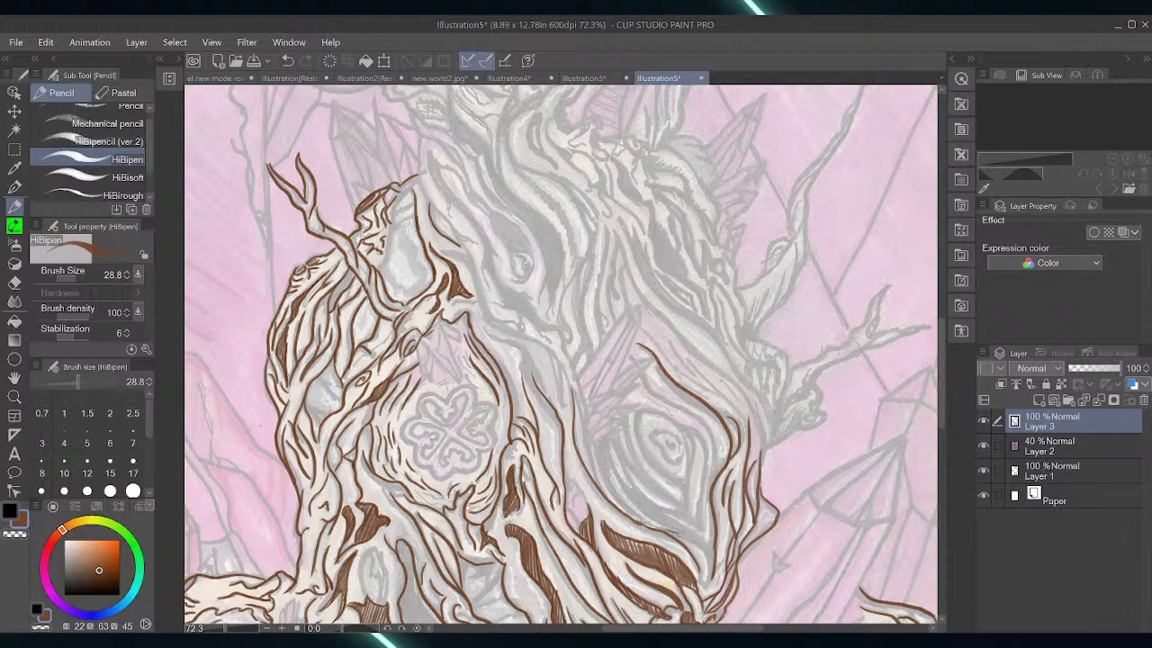
pyautogui.moveTo(675, 535); pyautogui.dragTo(711, 587)
pyautogui.moveTo(668, 511)
pyautogui.mouseDown()
pyautogui.moveTo(702, 531)
pyautogui.moveTo(653, 506)
pyautogui.moveTo(614, 434)
pyautogui.moveTo(616, 470)
pyautogui.moveTo(637, 493)
pyautogui.mouseUp()
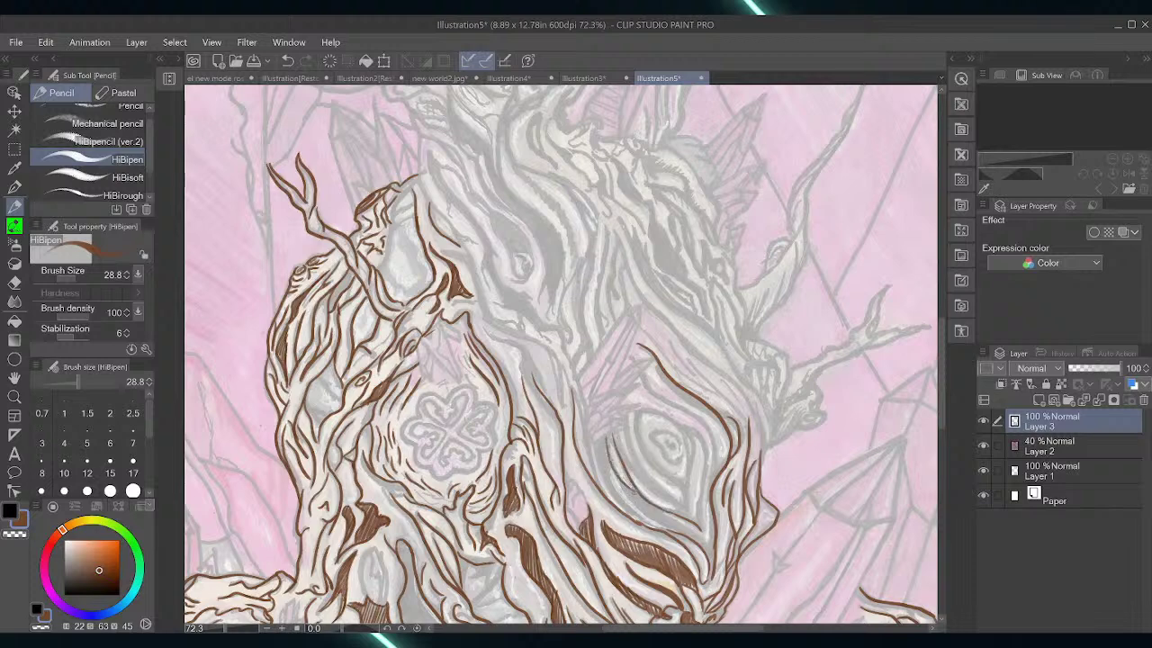
pyautogui.moveTo(601, 438)
pyautogui.mouseDown()
pyautogui.moveTo(621, 495)
pyautogui.moveTo(662, 531)
pyautogui.mouseUp()
pyautogui.moveTo(591, 443); pyautogui.dragTo(614, 503)
pyautogui.moveTo(594, 438)
pyautogui.mouseDown()
pyautogui.moveTo(643, 521)
pyautogui.moveTo(600, 459)
pyautogui.moveTo(608, 487)
pyautogui.moveTo(643, 522)
pyautogui.mouseUp()
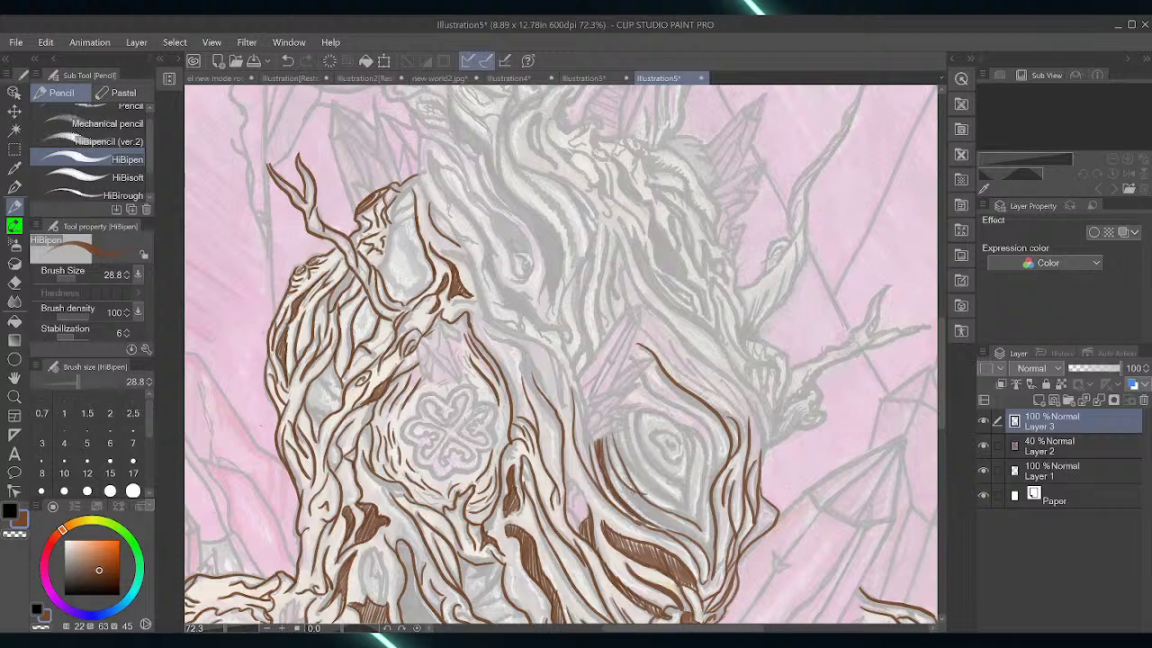
pyautogui.moveTo(608, 470); pyautogui.dragTo(629, 500)
pyautogui.moveTo(624, 495); pyautogui.dragTo(671, 529)
pyautogui.moveTo(663, 524); pyautogui.dragTo(691, 540)
pyautogui.moveTo(621, 480); pyautogui.dragTo(655, 518)
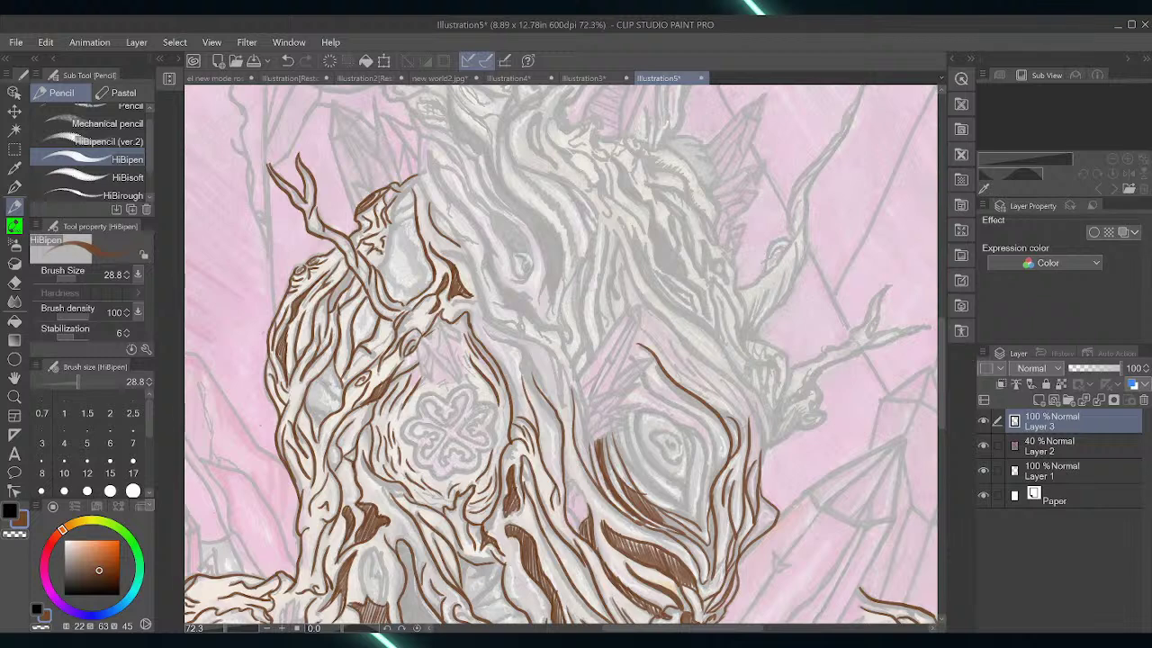
# Trace the inner rings of the spiral hollow and draw the small spiral at its centre
pyautogui.moveTo(641, 376)
pyautogui.mouseDown()
pyautogui.moveTo(702, 427)
pyautogui.moveTo(711, 493)
pyautogui.mouseUp()
pyautogui.moveTo(684, 426)
pyautogui.mouseDown()
pyautogui.moveTo(703, 469)
pyautogui.moveTo(702, 531)
pyautogui.mouseUp()
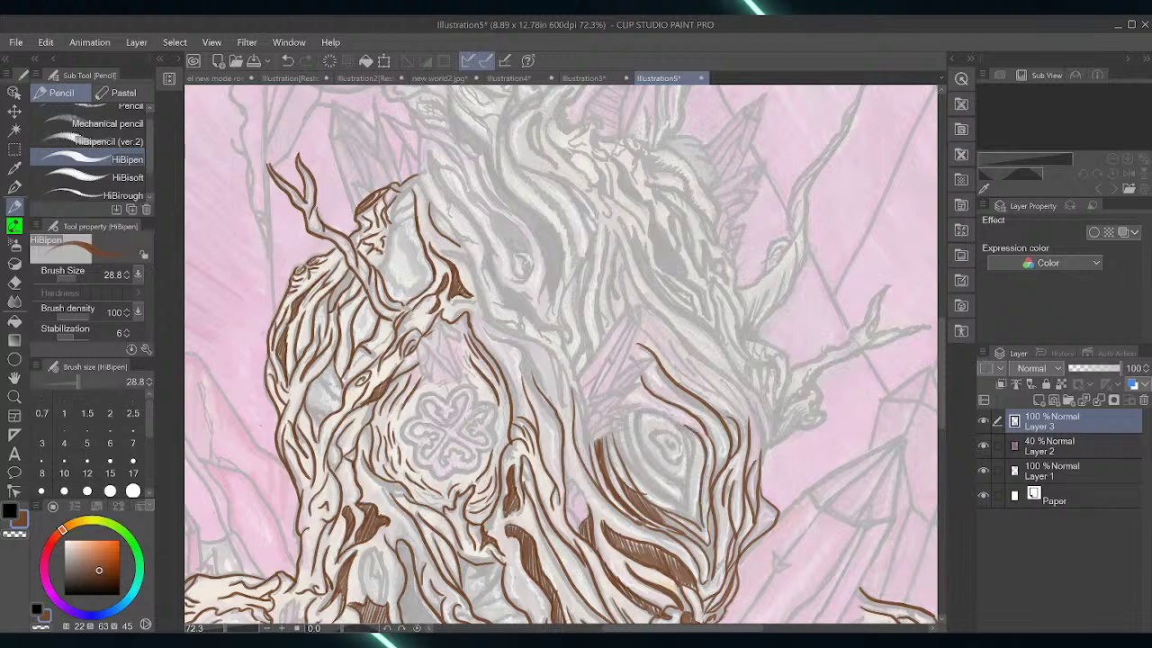
pyautogui.moveTo(684, 434)
pyautogui.mouseDown()
pyautogui.moveTo(688, 511)
pyautogui.moveTo(693, 439)
pyautogui.moveTo(680, 427)
pyautogui.moveTo(636, 444)
pyautogui.moveTo(683, 499)
pyautogui.mouseUp()
pyautogui.moveTo(627, 408)
pyautogui.mouseDown()
pyautogui.moveTo(630, 447)
pyautogui.moveTo(688, 511)
pyautogui.mouseUp()
pyautogui.moveTo(617, 428)
pyautogui.mouseDown()
pyautogui.moveTo(653, 493)
pyautogui.moveTo(680, 507)
pyautogui.moveTo(626, 457)
pyautogui.moveTo(637, 477)
pyautogui.moveTo(679, 506)
pyautogui.mouseUp()
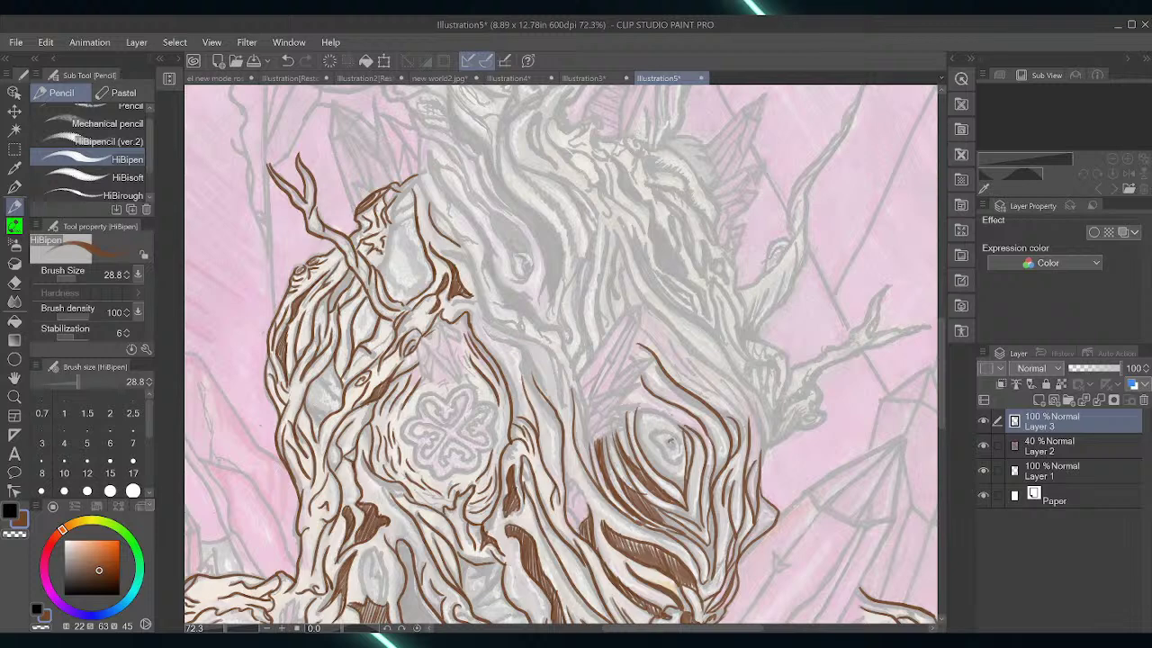
pyautogui.moveTo(669, 440)
pyautogui.mouseDown()
pyautogui.moveTo(650, 435)
pyautogui.moveTo(667, 463)
pyautogui.moveTo(685, 458)
pyautogui.mouseUp()
pyautogui.moveTo(637, 410); pyautogui.dragTo(688, 430)
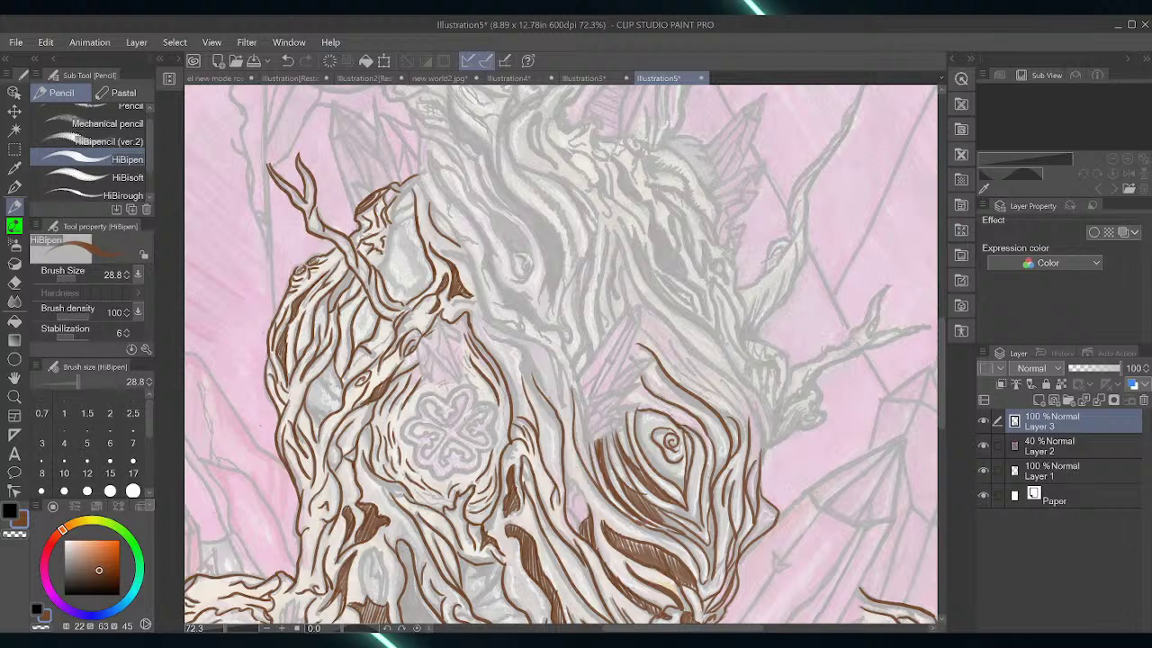
# Outline the forked twig beside the spiral hollow, shading the dark underside near its base
pyautogui.moveTo(763, 457); pyautogui.dragTo(754, 394)
pyautogui.moveTo(769, 459); pyautogui.dragTo(758, 364)
pyautogui.moveTo(765, 450)
pyautogui.mouseDown()
pyautogui.moveTo(820, 414)
pyautogui.moveTo(813, 380)
pyautogui.moveTo(844, 353)
pyautogui.moveTo(794, 365)
pyautogui.moveTo(844, 347)
pyautogui.moveTo(873, 296)
pyautogui.moveTo(889, 284)
pyautogui.moveTo(859, 348)
pyautogui.moveTo(934, 319)
pyautogui.mouseUp()
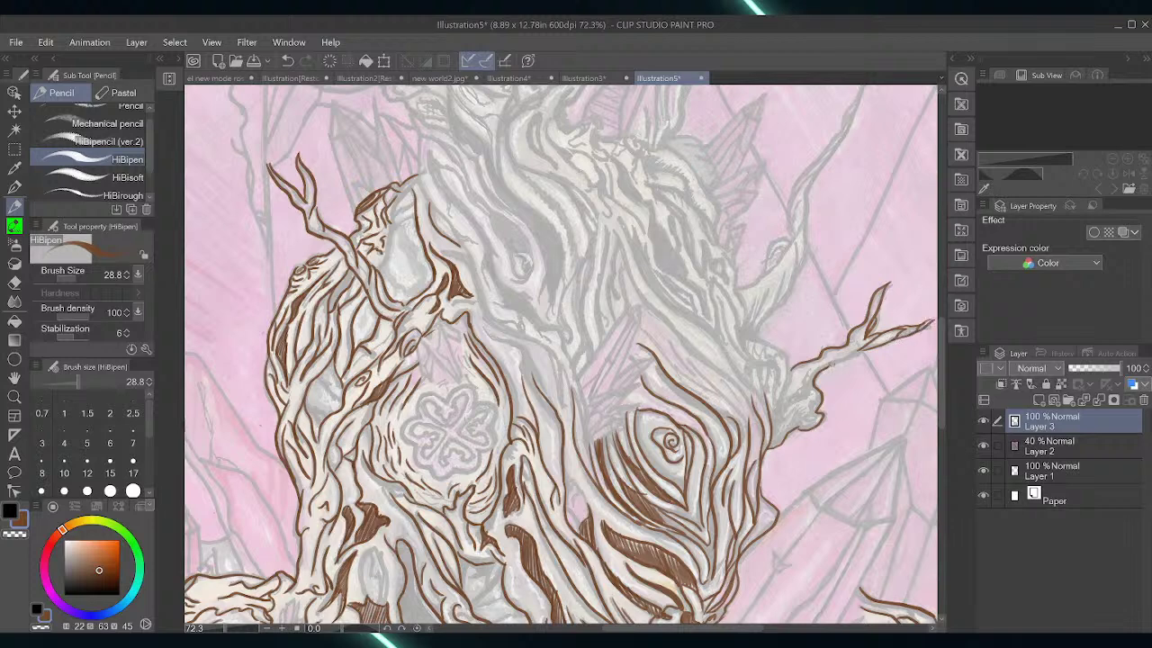
pyautogui.moveTo(833, 364); pyautogui.dragTo(867, 344)
pyautogui.moveTo(783, 414); pyautogui.dragTo(846, 350)
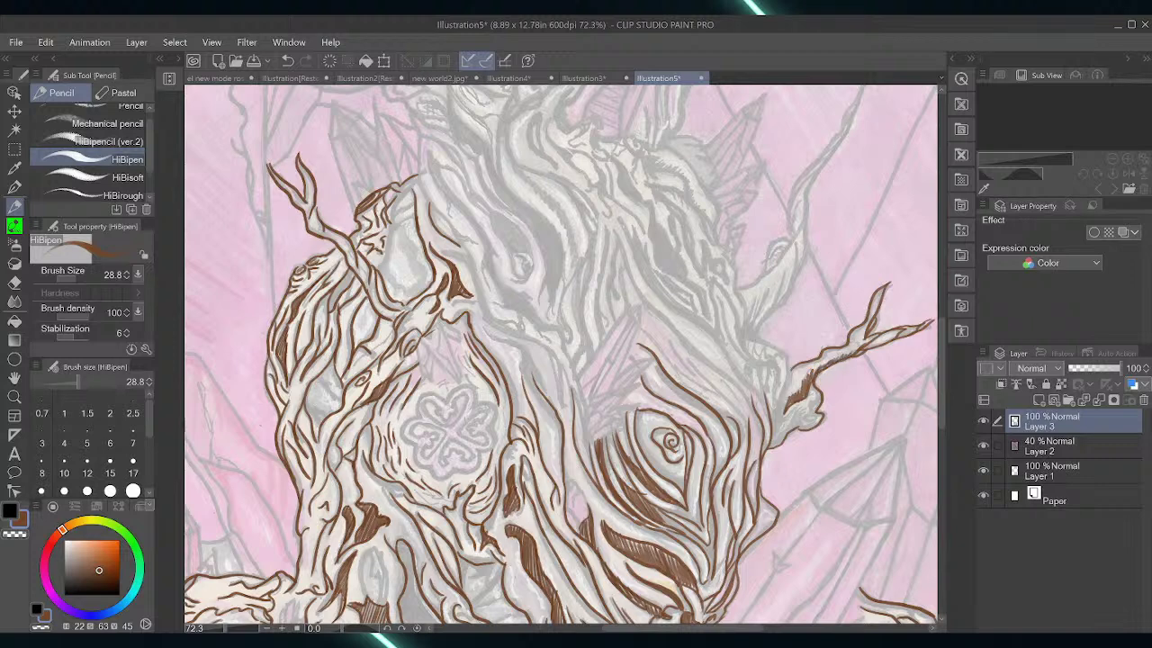
# Trace the folded bark where the forked twig joins the trunk, and fill the dark knot beneath it with hatching
pyautogui.moveTo(794, 369)
pyautogui.mouseDown()
pyautogui.moveTo(781, 408)
pyautogui.moveTo(797, 408)
pyautogui.mouseUp()
pyautogui.moveTo(785, 359)
pyautogui.mouseDown()
pyautogui.moveTo(777, 407)
pyautogui.moveTo(776, 368)
pyautogui.moveTo(764, 362)
pyautogui.moveTo(764, 386)
pyautogui.moveTo(747, 382)
pyautogui.moveTo(751, 364)
pyautogui.moveTo(762, 399)
pyautogui.mouseUp()
pyautogui.moveTo(757, 392); pyautogui.dragTo(770, 438)
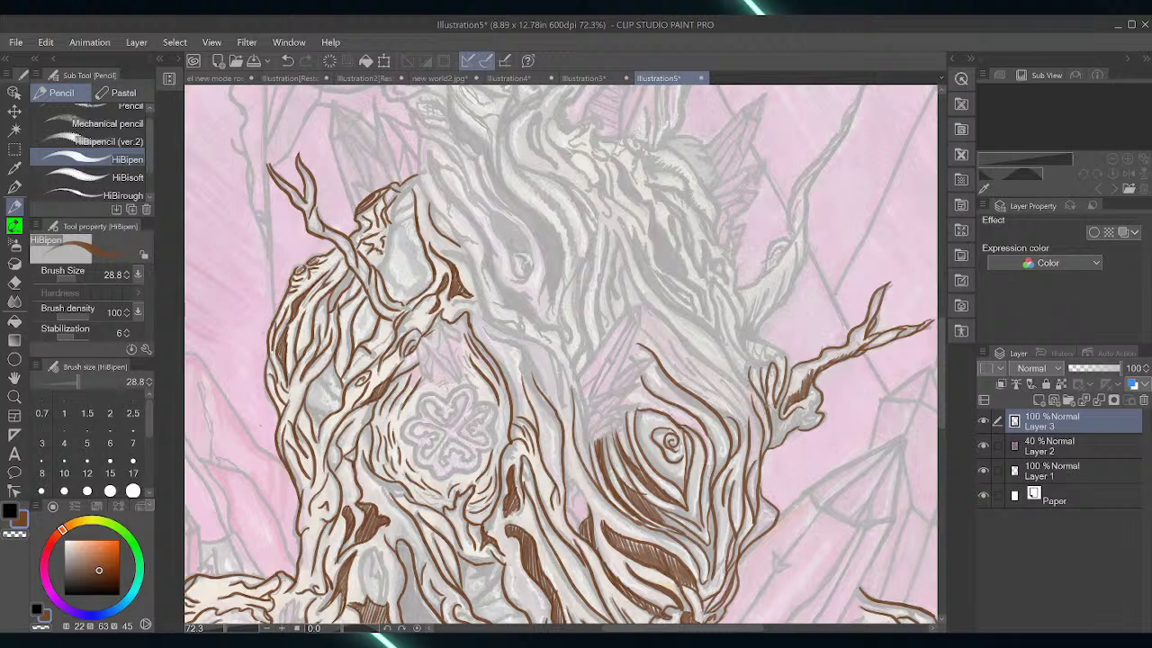
pyautogui.moveTo(772, 407)
pyautogui.mouseDown()
pyautogui.moveTo(768, 449)
pyautogui.moveTo(786, 419)
pyautogui.moveTo(817, 419)
pyautogui.moveTo(797, 416)
pyautogui.moveTo(819, 393)
pyautogui.moveTo(805, 416)
pyautogui.moveTo(779, 419)
pyautogui.moveTo(803, 410)
pyautogui.moveTo(812, 430)
pyautogui.moveTo(824, 412)
pyautogui.moveTo(798, 412)
pyautogui.mouseUp()
pyautogui.moveTo(817, 405); pyautogui.dragTo(808, 399)
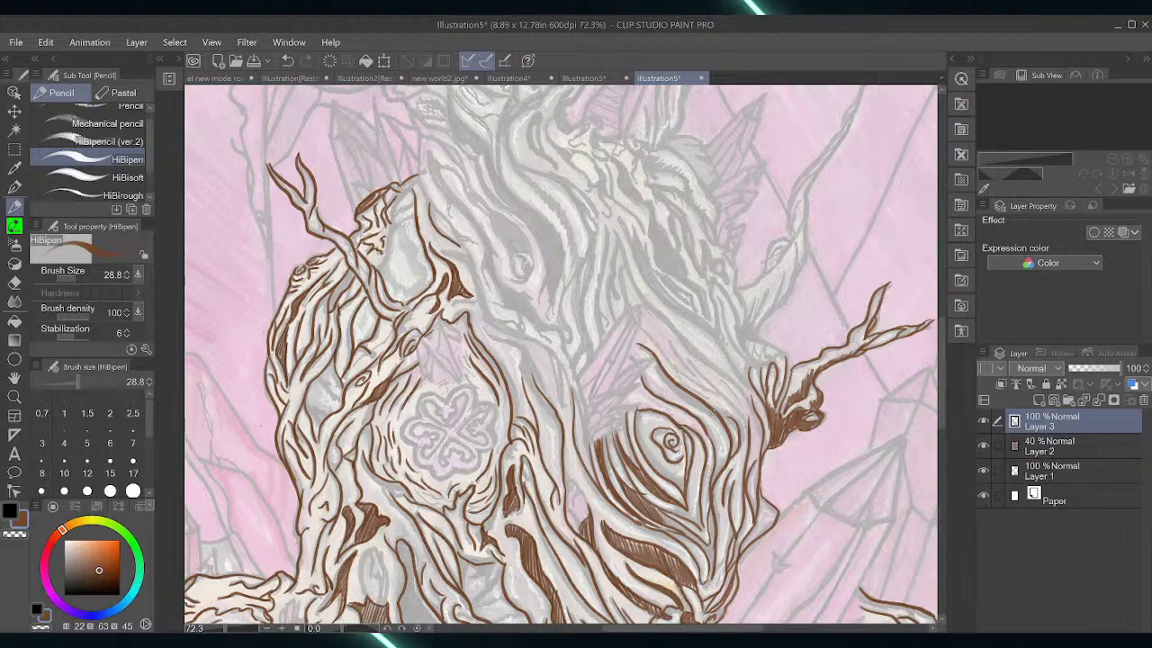
# Trace the bark strands sweeping over the top of the spiral hollow, filling the slender dark gap between them
pyautogui.moveTo(637, 326)
pyautogui.mouseDown()
pyautogui.moveTo(688, 383)
pyautogui.moveTo(725, 403)
pyautogui.mouseUp()
pyautogui.moveTo(675, 348); pyautogui.dragTo(747, 430)
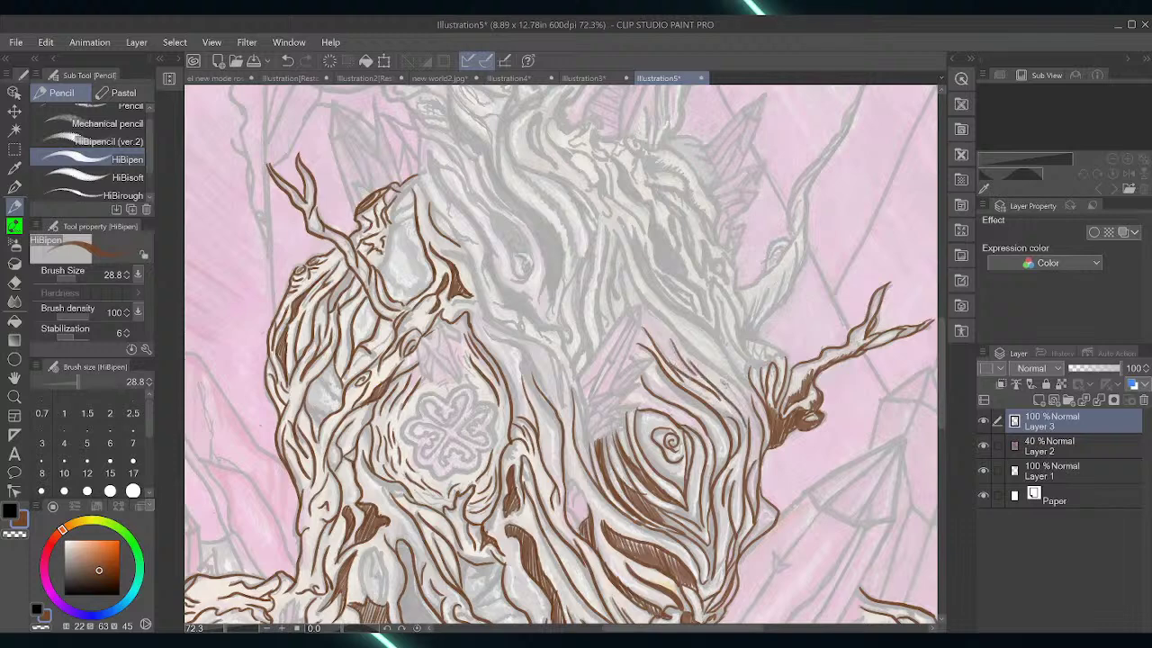
pyautogui.moveTo(724, 384); pyautogui.dragTo(754, 430)
pyautogui.moveTo(616, 234)
pyautogui.mouseDown()
pyautogui.moveTo(656, 310)
pyautogui.moveTo(747, 407)
pyautogui.mouseUp()
pyautogui.moveTo(675, 329); pyautogui.dragTo(704, 360)
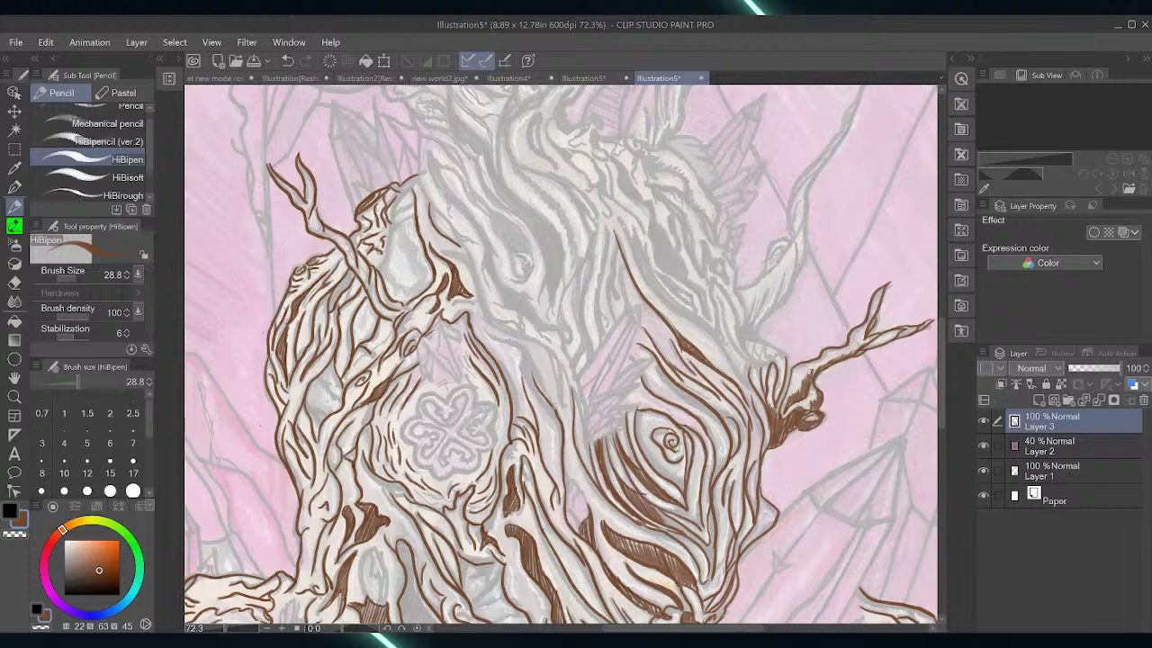
# Trace the bark strands running down above and beside the clover hollow, filling the narrow dark gaps with brown hatching
pyautogui.moveTo(486, 332)
pyautogui.mouseDown()
pyautogui.moveTo(524, 360)
pyautogui.moveTo(560, 439)
pyautogui.mouseUp()
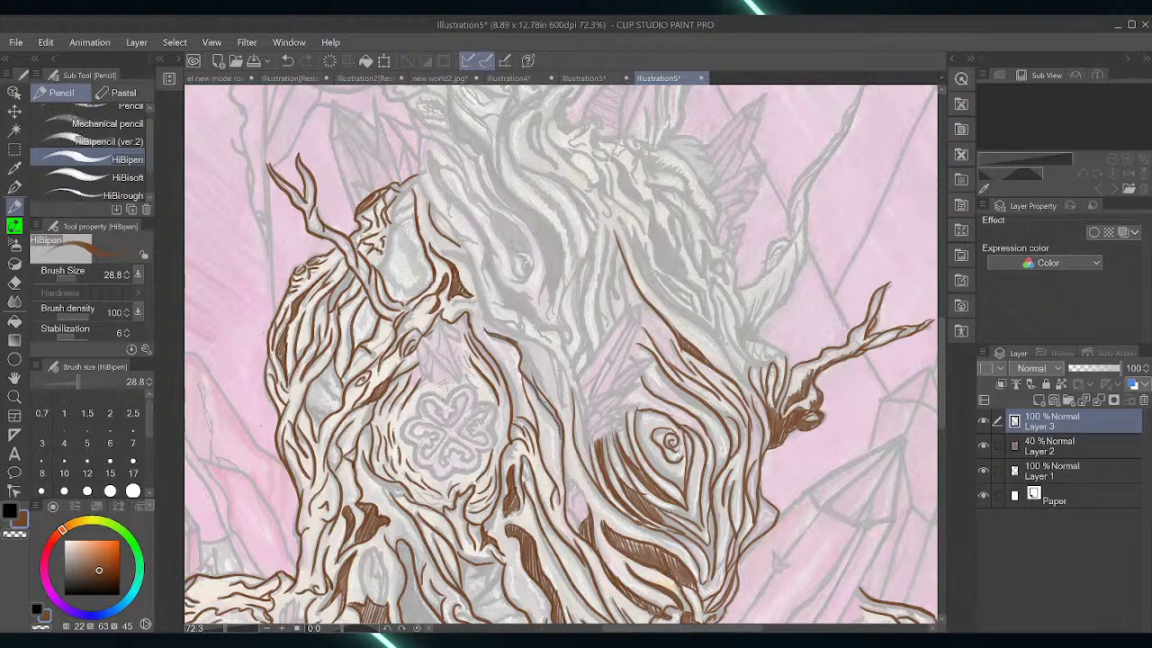
pyautogui.moveTo(513, 341); pyautogui.dragTo(558, 415)
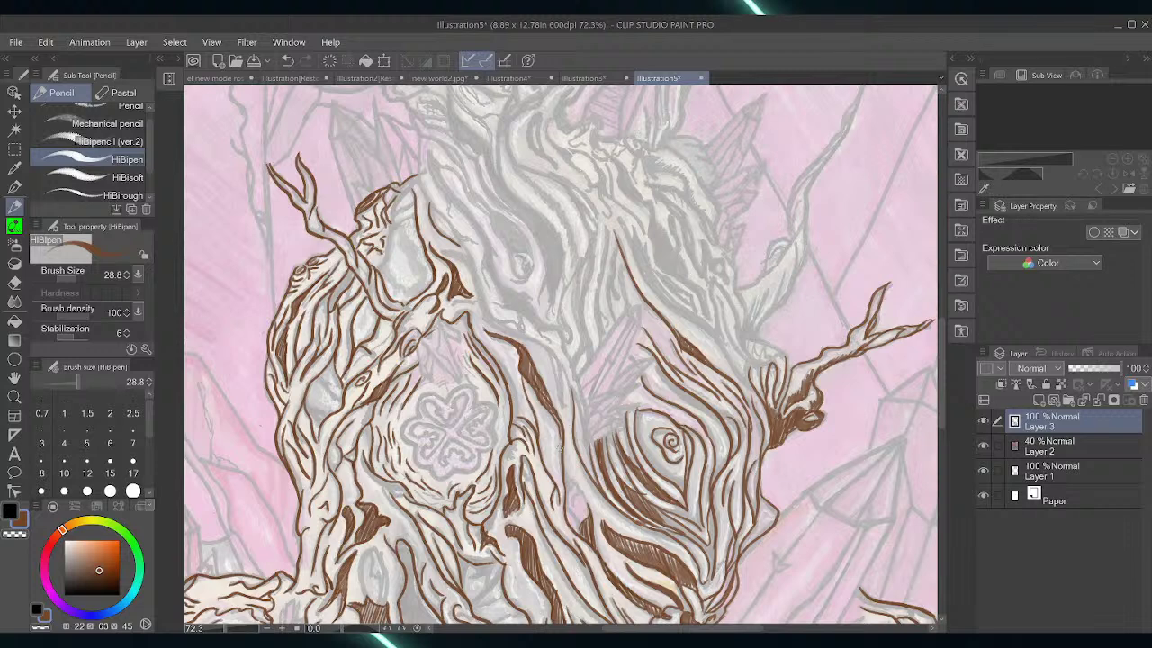
pyautogui.moveTo(942, 407); pyautogui.dragTo(949, 345)
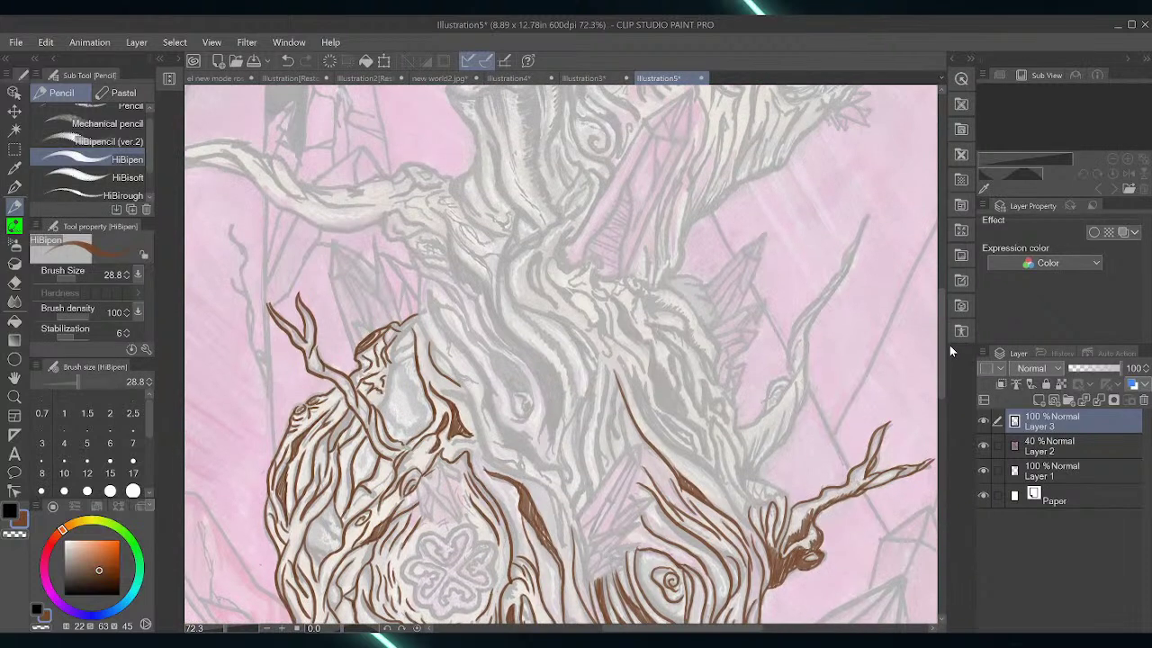
pyautogui.moveTo(419, 326)
pyautogui.mouseDown()
pyautogui.moveTo(464, 376)
pyautogui.moveTo(472, 398)
pyautogui.moveTo(443, 387)
pyautogui.moveTo(463, 395)
pyautogui.moveTo(499, 471)
pyautogui.mouseUp()
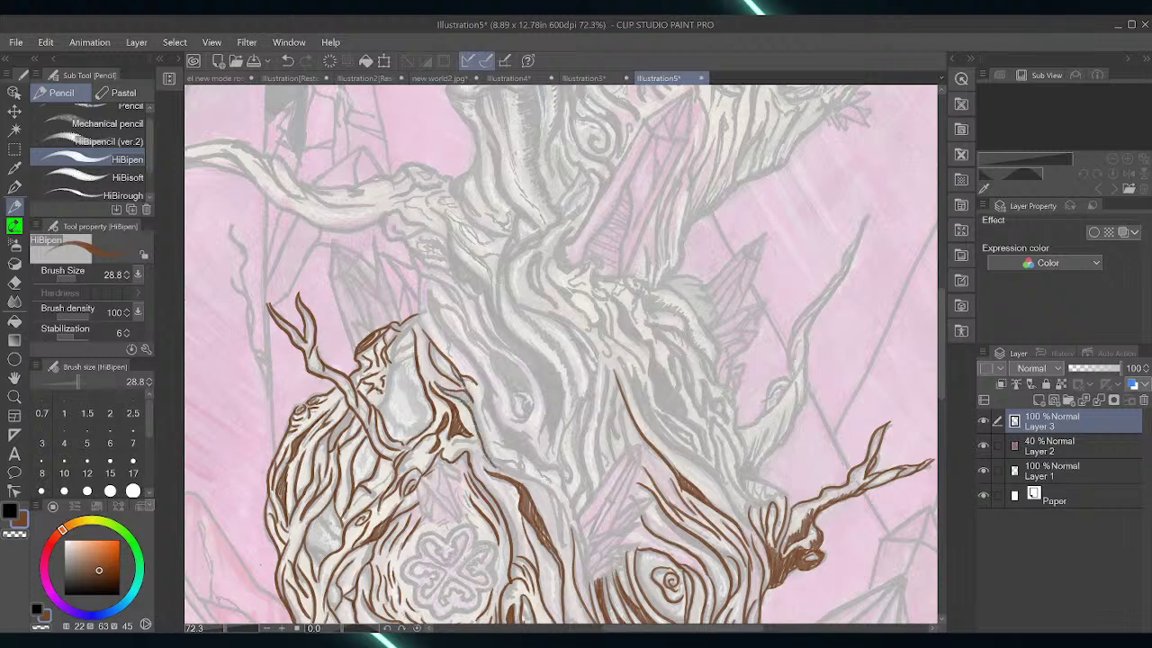
pyautogui.moveTo(474, 405)
pyautogui.mouseDown()
pyautogui.moveTo(506, 473)
pyautogui.moveTo(553, 497)
pyautogui.mouseUp()
pyautogui.moveTo(505, 462); pyautogui.dragTo(552, 492)
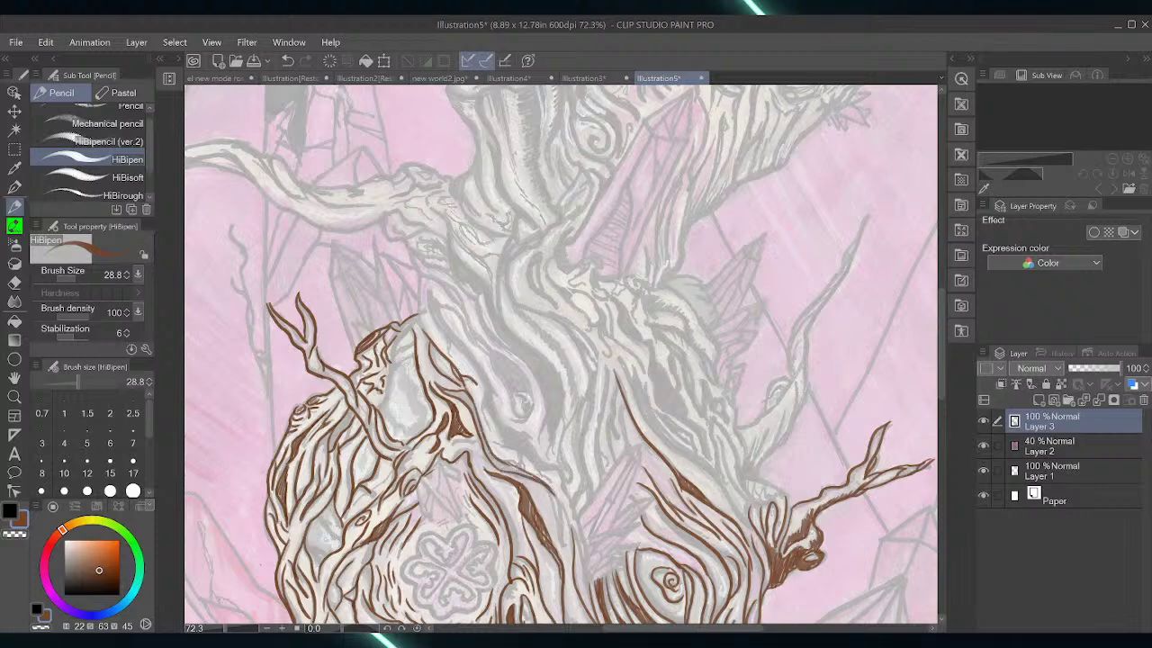
pyautogui.moveTo(437, 401); pyautogui.dragTo(452, 391)
pyautogui.moveTo(473, 405)
pyautogui.mouseDown()
pyautogui.moveTo(495, 466)
pyautogui.moveTo(523, 472)
pyautogui.mouseUp()
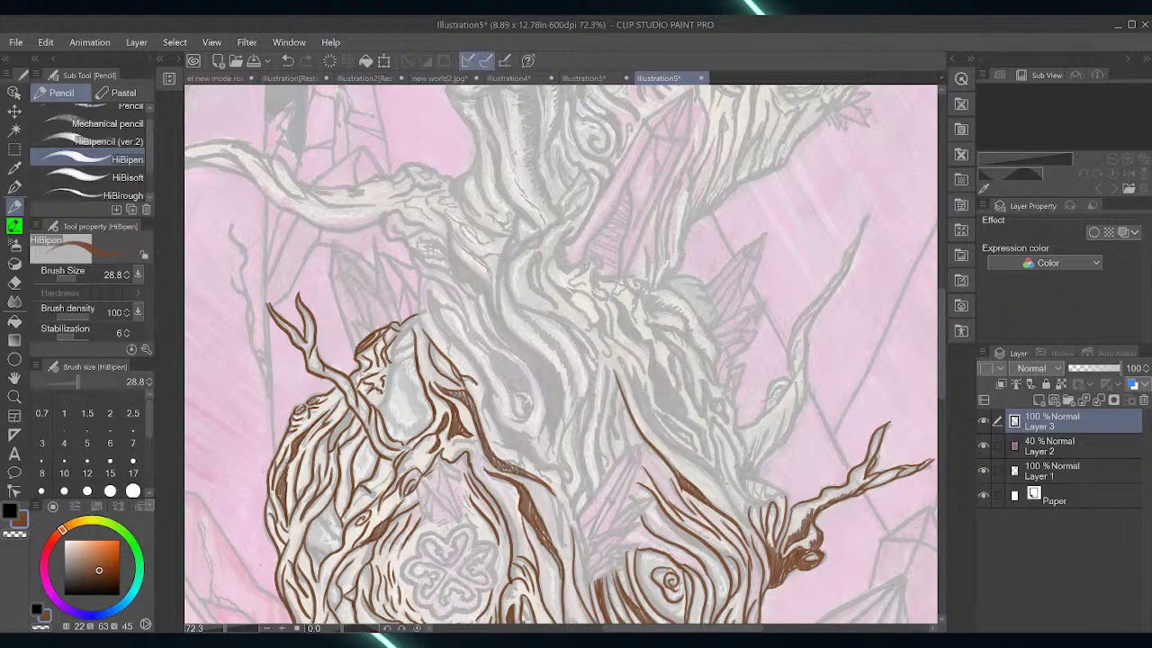
# Trace the flowing bark strands above the clover hollow and outline the teardrop-shaped knothole beside them
pyautogui.moveTo(427, 290)
pyautogui.mouseDown()
pyautogui.moveTo(456, 344)
pyautogui.moveTo(446, 338)
pyautogui.moveTo(450, 358)
pyautogui.mouseUp()
pyautogui.moveTo(439, 304)
pyautogui.mouseDown()
pyautogui.moveTo(495, 401)
pyautogui.moveTo(560, 469)
pyautogui.mouseUp()
pyautogui.moveTo(484, 380)
pyautogui.mouseDown()
pyautogui.moveTo(480, 416)
pyautogui.moveTo(501, 447)
pyautogui.moveTo(550, 480)
pyautogui.moveTo(556, 472)
pyautogui.mouseUp()
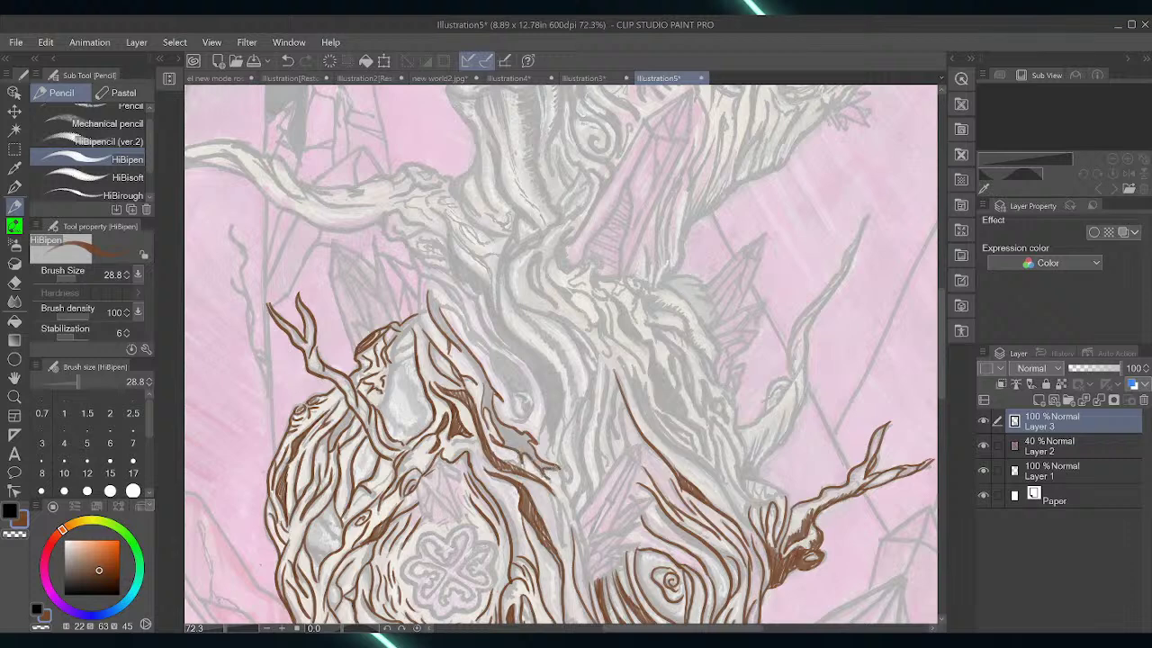
pyautogui.moveTo(462, 349); pyautogui.dragTo(485, 388)
pyautogui.moveTo(425, 292); pyautogui.dragTo(487, 357)
pyautogui.moveTo(441, 283)
pyautogui.mouseDown()
pyautogui.moveTo(516, 413)
pyautogui.moveTo(529, 410)
pyautogui.moveTo(524, 420)
pyautogui.moveTo(535, 400)
pyautogui.mouseUp()
pyautogui.moveTo(494, 349)
pyautogui.mouseDown()
pyautogui.moveTo(526, 372)
pyautogui.moveTo(532, 407)
pyautogui.mouseUp()
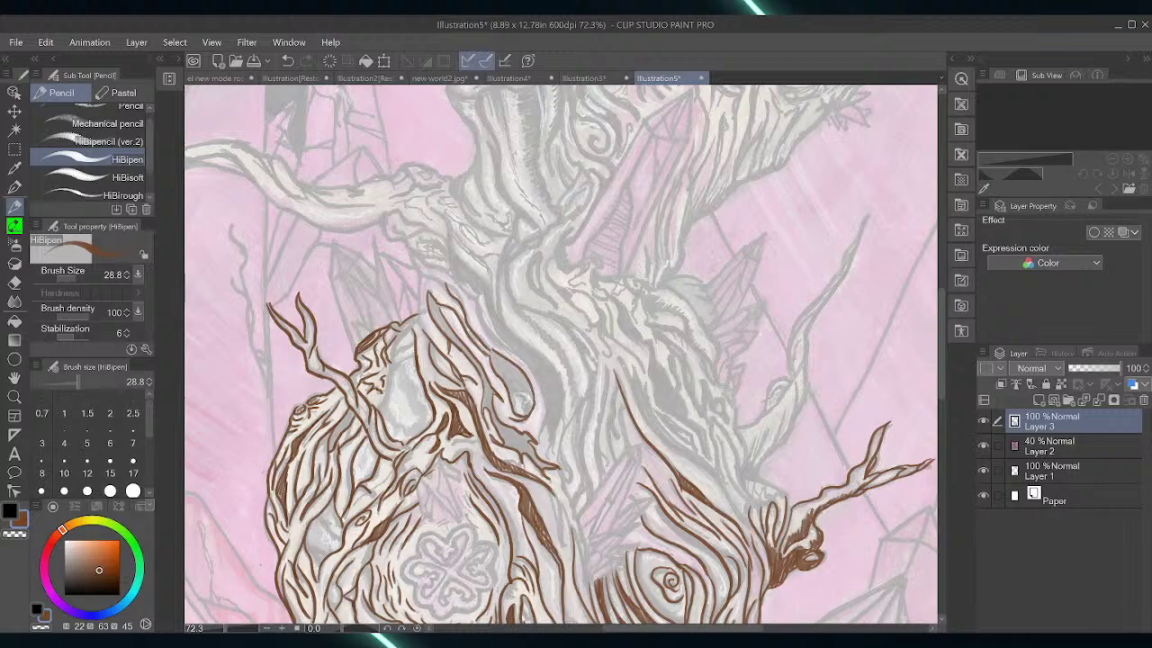
# Trace the pointed bark fold at the trunk's outer edge and the strands between the knothole and the small crystal
pyautogui.moveTo(419, 274); pyautogui.dragTo(419, 333)
pyautogui.moveTo(382, 409); pyautogui.dragTo(416, 322)
pyautogui.moveTo(560, 475)
pyautogui.mouseDown()
pyautogui.moveTo(574, 517)
pyautogui.moveTo(558, 538)
pyautogui.moveTo(569, 558)
pyautogui.moveTo(551, 488)
pyautogui.moveTo(592, 592)
pyautogui.mouseUp()
pyautogui.moveTo(541, 454); pyautogui.dragTo(547, 460)
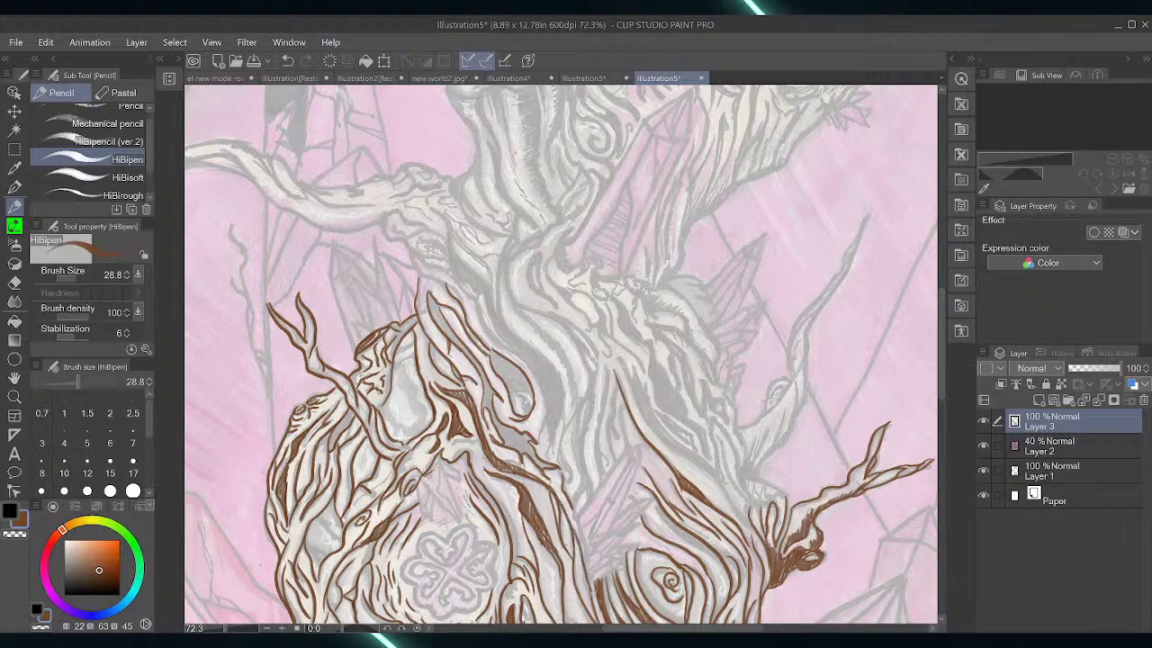
pyautogui.moveTo(594, 596)
pyautogui.mouseDown()
pyautogui.moveTo(565, 445)
pyautogui.moveTo(587, 387)
pyautogui.moveTo(580, 455)
pyautogui.moveTo(598, 357)
pyautogui.mouseUp()
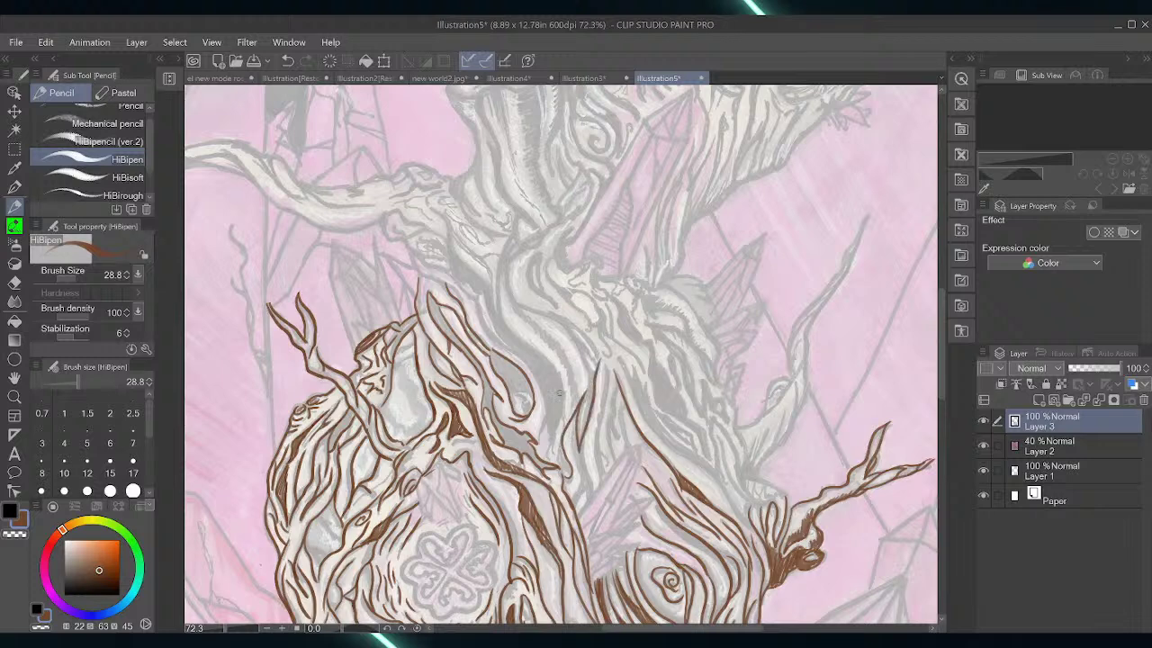
pyautogui.moveTo(559, 393)
pyautogui.mouseDown()
pyautogui.moveTo(553, 449)
pyautogui.moveTo(570, 479)
pyautogui.moveTo(531, 438)
pyautogui.moveTo(544, 417)
pyautogui.mouseUp()
pyautogui.moveTo(543, 433); pyautogui.dragTo(545, 446)
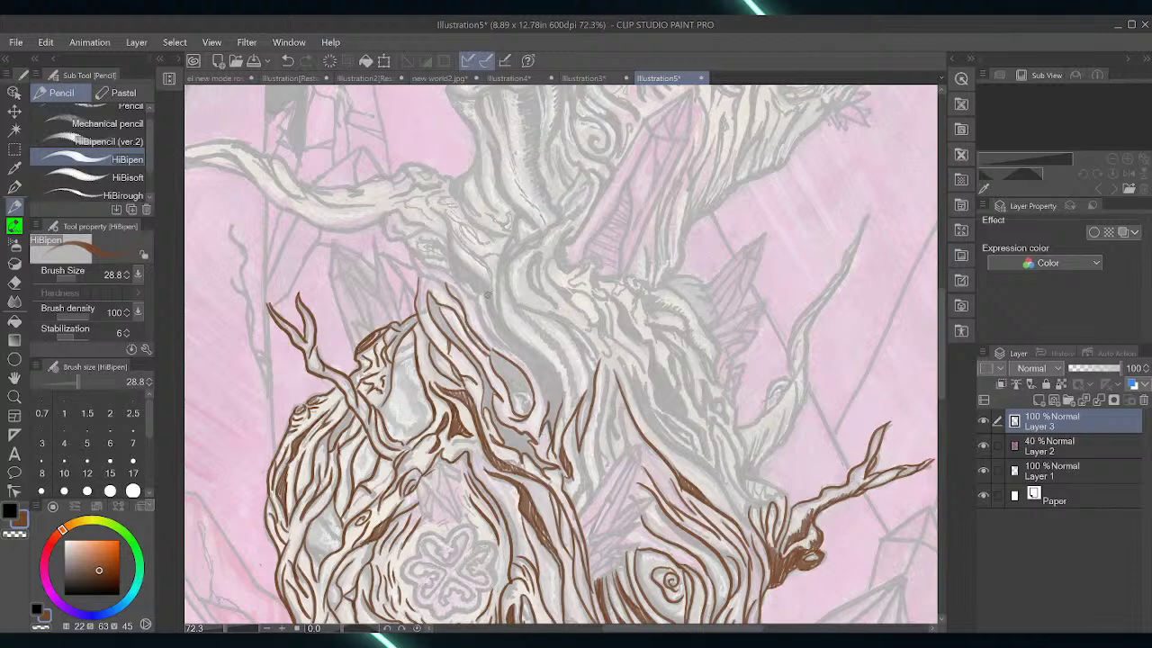
# Outline the long curved gap that wraps around the teardrop knothole and fill it with solid brown
pyautogui.moveTo(486, 293); pyautogui.dragTo(551, 409)
pyautogui.moveTo(479, 300)
pyautogui.mouseDown()
pyautogui.moveTo(522, 362)
pyautogui.moveTo(498, 286)
pyautogui.moveTo(515, 232)
pyautogui.moveTo(506, 288)
pyautogui.moveTo(546, 340)
pyautogui.moveTo(520, 343)
pyautogui.moveTo(558, 376)
pyautogui.moveTo(565, 402)
pyautogui.mouseUp()
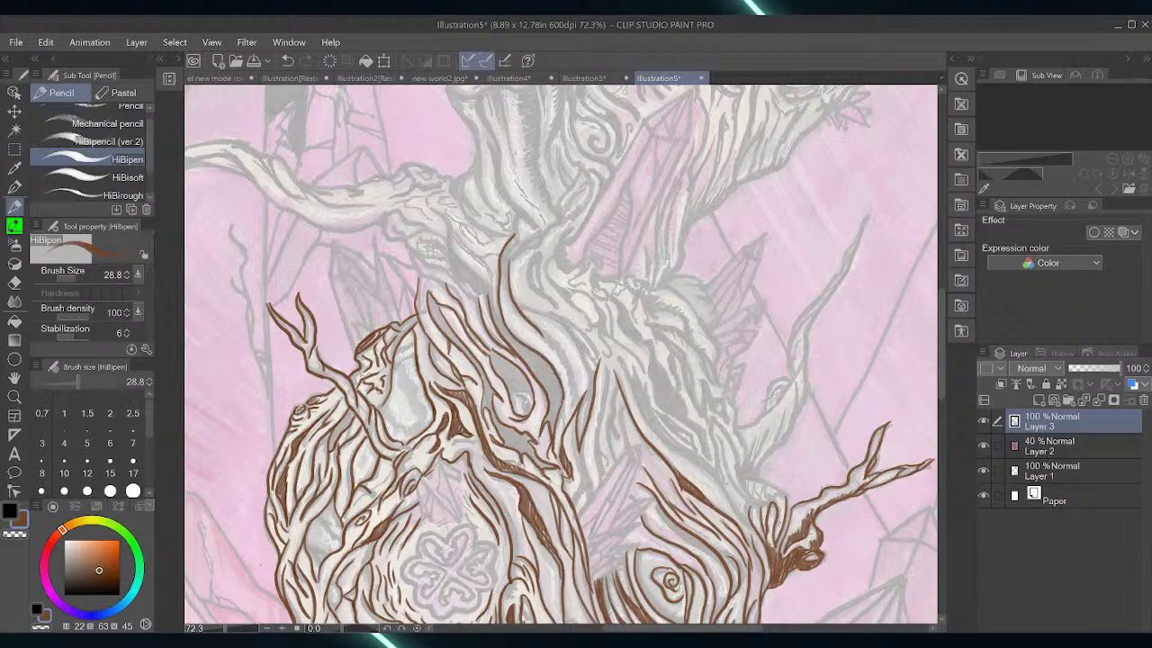
pyautogui.moveTo(488, 297)
pyautogui.mouseDown()
pyautogui.moveTo(513, 355)
pyautogui.moveTo(534, 372)
pyautogui.moveTo(529, 358)
pyautogui.moveTo(562, 410)
pyautogui.moveTo(557, 429)
pyautogui.moveTo(540, 429)
pyautogui.moveTo(551, 430)
pyautogui.mouseUp()
pyautogui.moveTo(552, 369); pyautogui.dragTo(556, 392)
pyautogui.moveTo(491, 311)
pyautogui.mouseDown()
pyautogui.moveTo(531, 367)
pyautogui.moveTo(548, 365)
pyautogui.mouseUp()
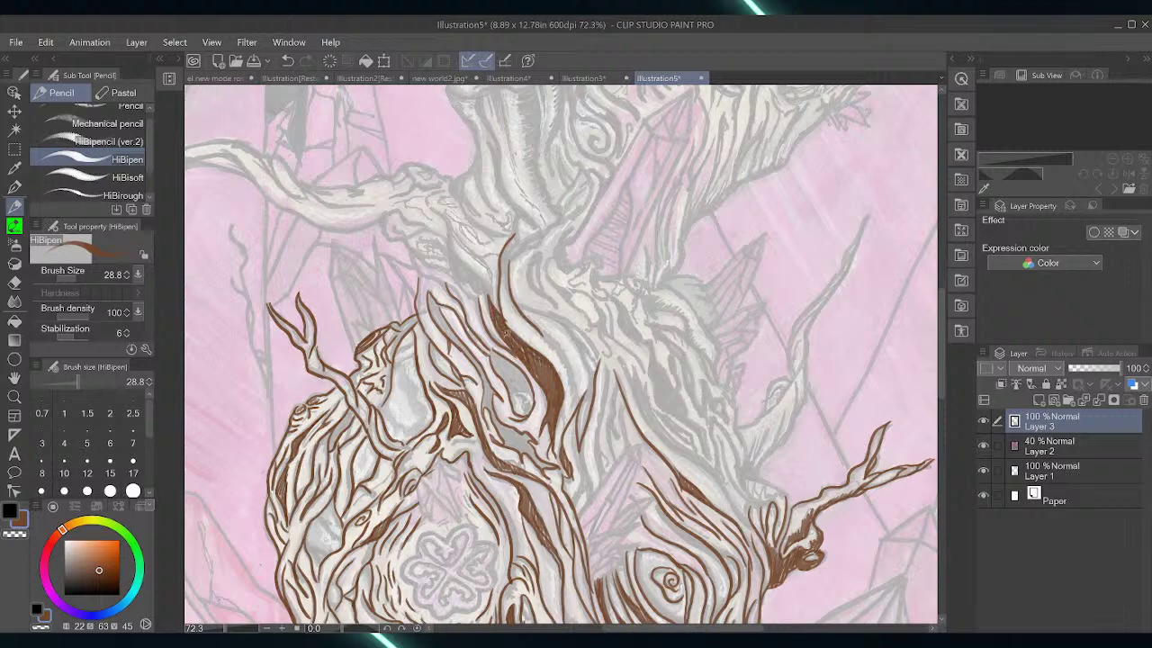
pyautogui.moveTo(509, 331); pyautogui.dragTo(541, 369)
# Extend the trunk's upper edge toward the long branch and outline and fill the pointed dark gap below it
pyautogui.moveTo(412, 256)
pyautogui.mouseDown()
pyautogui.moveTo(460, 304)
pyautogui.moveTo(419, 286)
pyautogui.mouseUp()
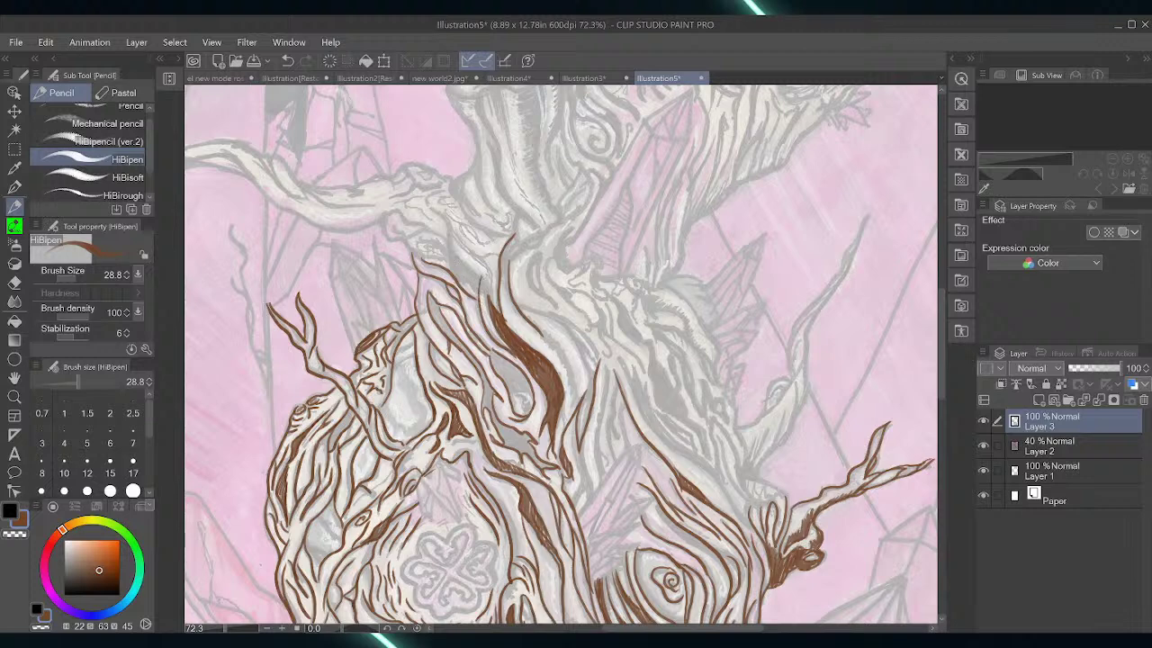
pyautogui.moveTo(451, 236)
pyautogui.mouseDown()
pyautogui.moveTo(492, 306)
pyautogui.moveTo(481, 256)
pyautogui.moveTo(423, 209)
pyautogui.moveTo(482, 295)
pyautogui.mouseUp()
pyautogui.moveTo(449, 237); pyautogui.dragTo(477, 286)
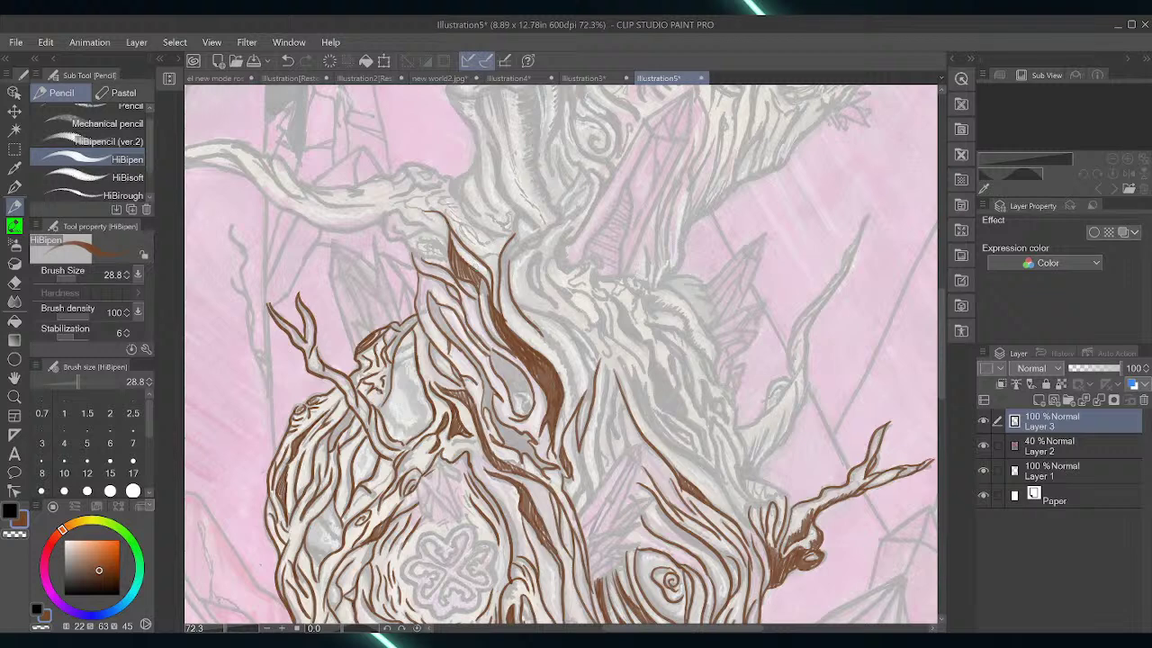
# Trace the curving bark strands on the upper trunk alongside the long brown-filled gap, hatching their shadows
pyautogui.moveTo(537, 328)
pyautogui.mouseDown()
pyautogui.moveTo(554, 344)
pyautogui.moveTo(576, 410)
pyautogui.moveTo(575, 396)
pyautogui.mouseUp()
pyautogui.moveTo(538, 328); pyautogui.dragTo(566, 364)
pyautogui.moveTo(528, 255)
pyautogui.mouseDown()
pyautogui.moveTo(553, 302)
pyautogui.moveTo(542, 270)
pyautogui.moveTo(542, 317)
pyautogui.moveTo(594, 371)
pyautogui.moveTo(592, 360)
pyautogui.mouseUp()
pyautogui.moveTo(545, 312)
pyautogui.mouseDown()
pyautogui.moveTo(588, 344)
pyautogui.moveTo(596, 366)
pyautogui.mouseUp()
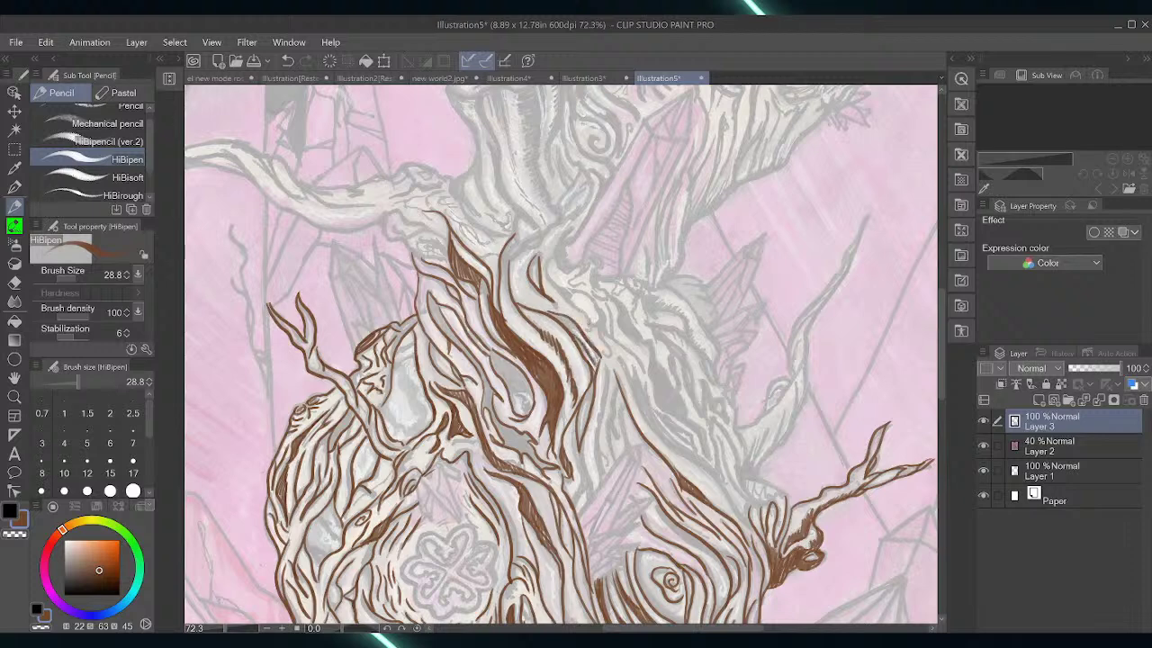
# Outline the narrow gap on the trunk above the spiral hollow and fill its lower end in brown
pyautogui.moveTo(940, 392); pyautogui.dragTo(940, 384)
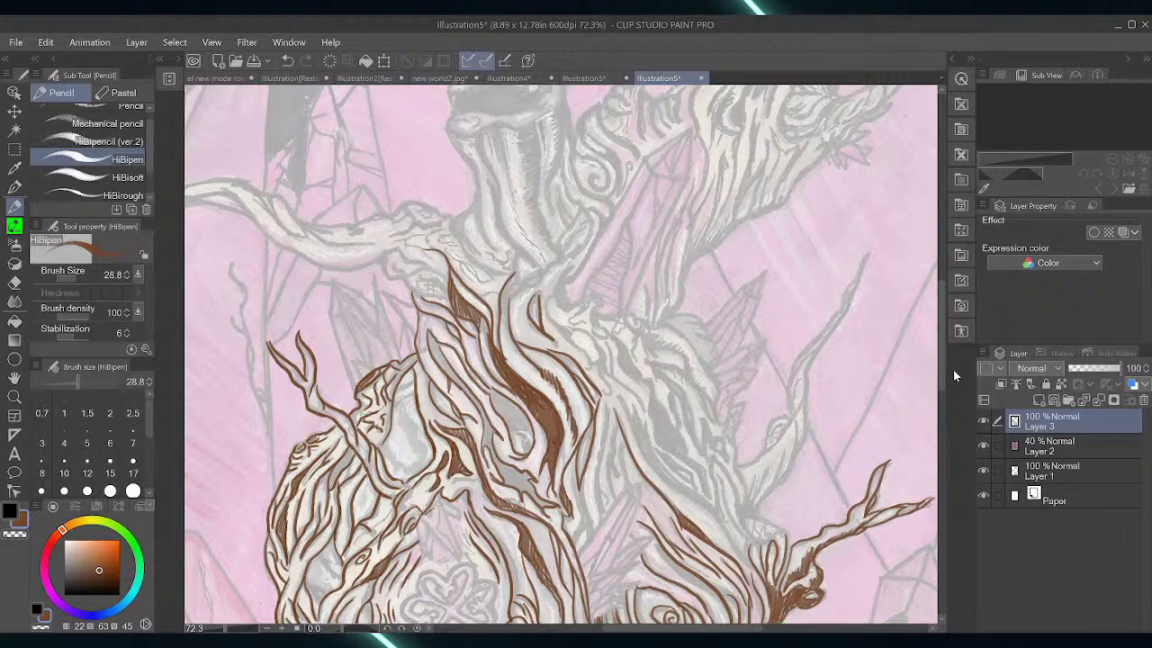
pyautogui.scroll(-6, 938, 387)
pyautogui.moveTo(650, 243); pyautogui.dragTo(655, 310)
pyautogui.moveTo(657, 266)
pyautogui.mouseDown()
pyautogui.moveTo(677, 295)
pyautogui.moveTo(666, 254)
pyautogui.moveTo(688, 328)
pyautogui.moveTo(662, 313)
pyautogui.moveTo(709, 362)
pyautogui.moveTo(702, 343)
pyautogui.moveTo(695, 351)
pyautogui.moveTo(673, 332)
pyautogui.moveTo(691, 346)
pyautogui.mouseUp()
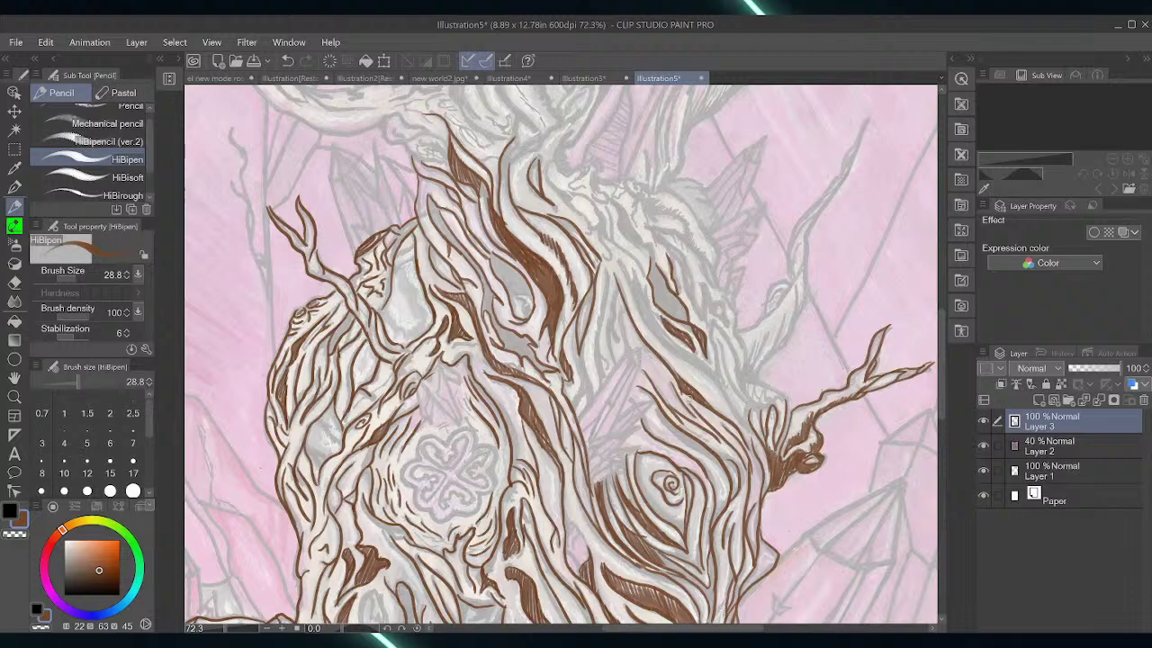
# Trace the bark strands in the middle of the trunk above the small crystal and along the ridge beside them
pyautogui.moveTo(707, 627); pyautogui.dragTo(728, 629)
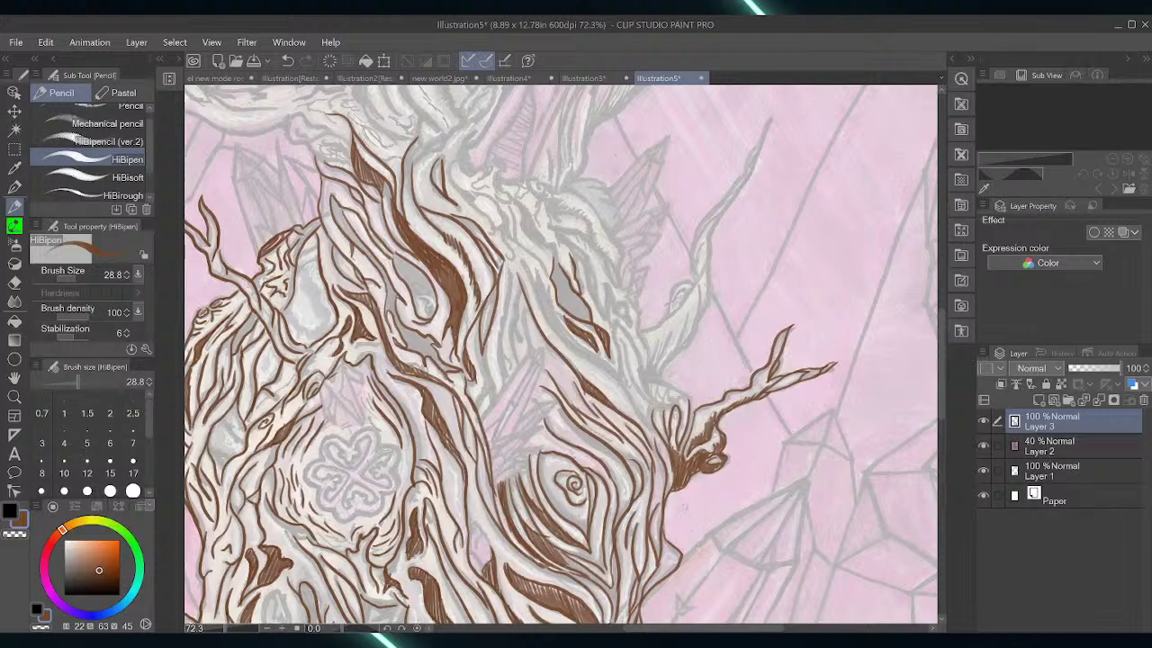
pyautogui.moveTo(477, 320)
pyautogui.mouseDown()
pyautogui.moveTo(495, 401)
pyautogui.moveTo(475, 317)
pyautogui.moveTo(481, 407)
pyautogui.moveTo(487, 385)
pyautogui.moveTo(492, 399)
pyautogui.mouseUp()
pyautogui.moveTo(511, 272)
pyautogui.mouseDown()
pyautogui.moveTo(500, 392)
pyautogui.moveTo(517, 297)
pyautogui.moveTo(508, 376)
pyautogui.moveTo(507, 354)
pyautogui.moveTo(529, 354)
pyautogui.moveTo(527, 317)
pyautogui.moveTo(531, 351)
pyautogui.moveTo(529, 326)
pyautogui.mouseUp()
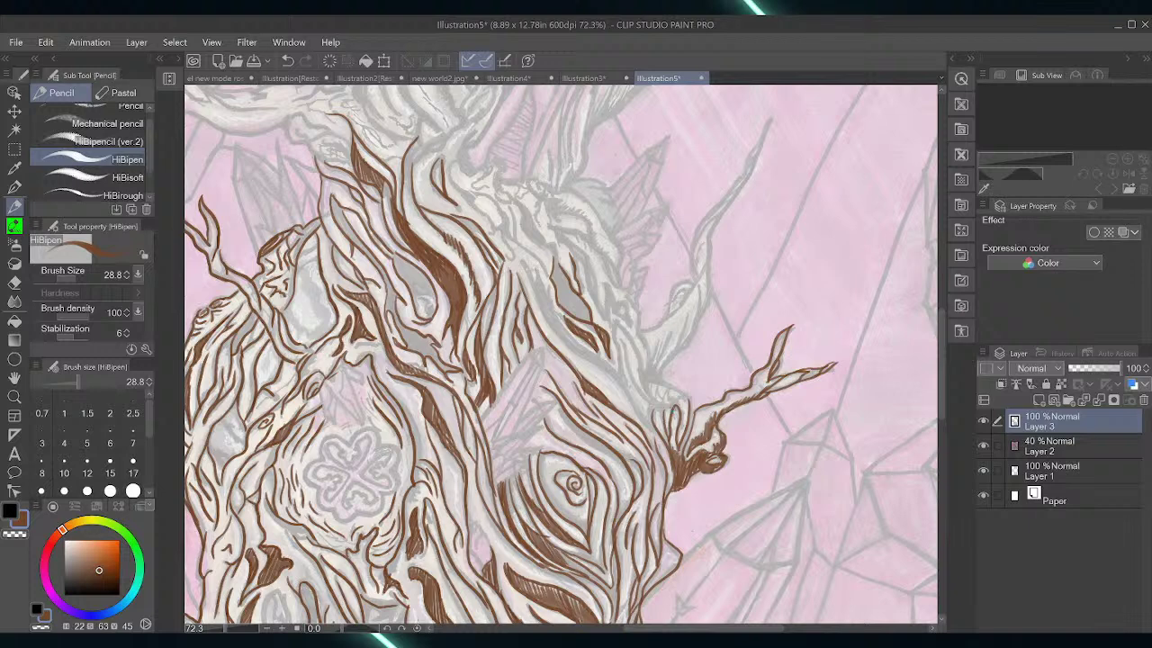
pyautogui.moveTo(524, 262)
pyautogui.mouseDown()
pyautogui.moveTo(545, 315)
pyautogui.moveTo(657, 435)
pyautogui.moveTo(604, 360)
pyautogui.mouseUp()
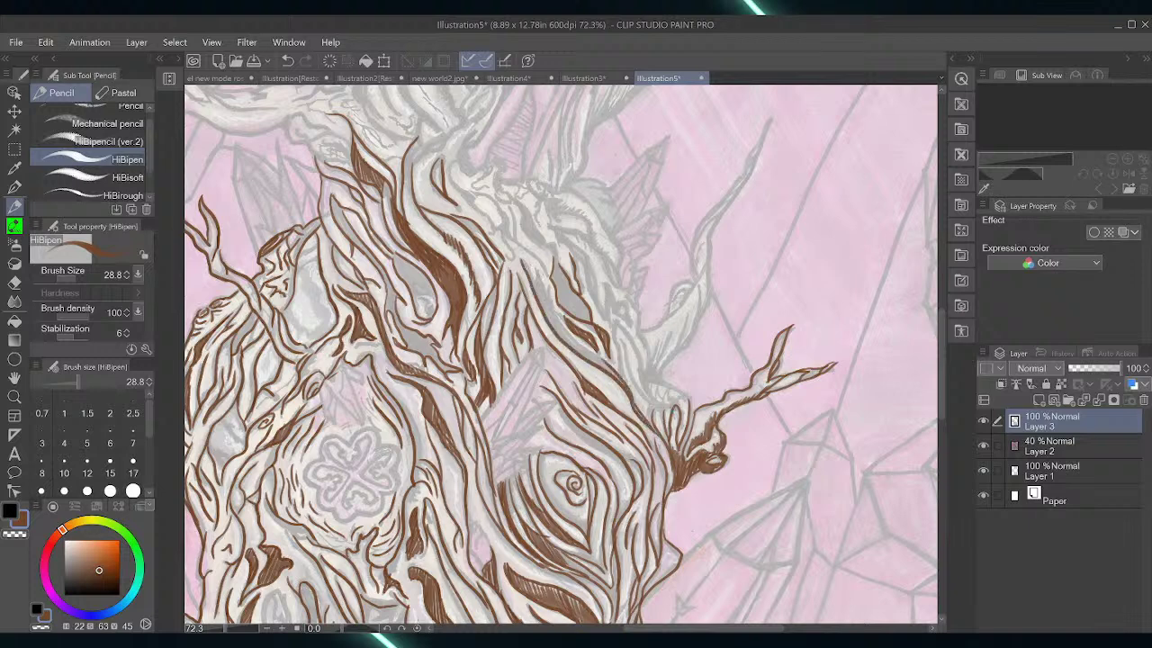
# Fill the narrow trunk gap's upper end and trace the tall thin twig's lower part with the bark around its base
pyautogui.moveTo(534, 273)
pyautogui.mouseDown()
pyautogui.moveTo(605, 365)
pyautogui.moveTo(529, 277)
pyautogui.moveTo(541, 308)
pyautogui.mouseUp()
pyautogui.moveTo(545, 310)
pyautogui.mouseDown()
pyautogui.moveTo(564, 342)
pyautogui.moveTo(621, 383)
pyautogui.mouseUp()
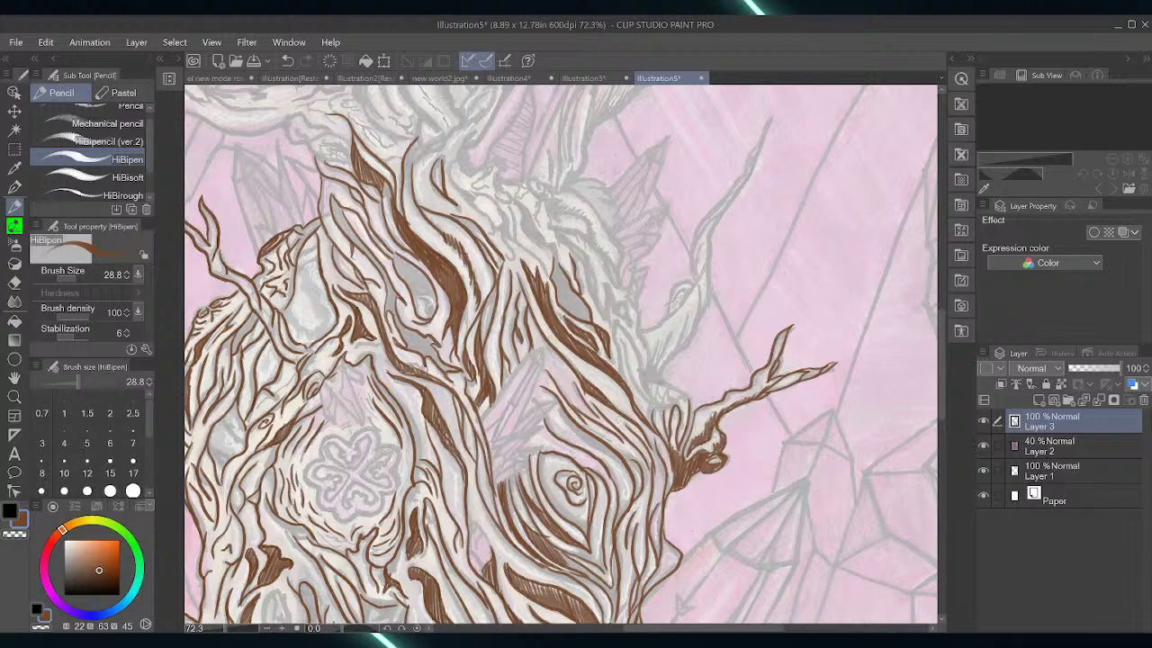
pyautogui.moveTo(660, 382)
pyautogui.mouseDown()
pyautogui.moveTo(692, 338)
pyautogui.moveTo(658, 329)
pyautogui.moveTo(701, 272)
pyautogui.moveTo(679, 351)
pyautogui.moveTo(687, 307)
pyautogui.mouseUp()
pyautogui.moveTo(707, 270); pyautogui.dragTo(692, 330)
pyautogui.moveTo(658, 369)
pyautogui.mouseDown()
pyautogui.moveTo(671, 324)
pyautogui.moveTo(656, 351)
pyautogui.moveTo(658, 382)
pyautogui.mouseUp()
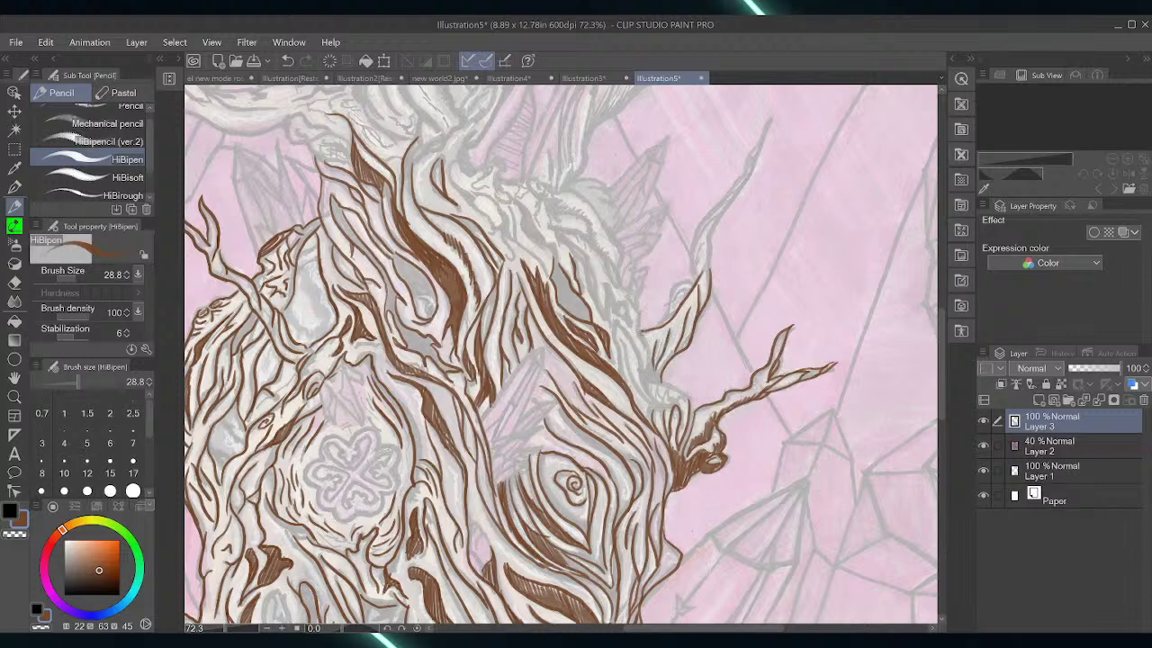
pyautogui.moveTo(641, 332); pyautogui.dragTo(651, 372)
pyautogui.moveTo(623, 324); pyautogui.dragTo(650, 383)
pyautogui.moveTo(622, 340)
pyautogui.mouseDown()
pyautogui.moveTo(638, 387)
pyautogui.moveTo(667, 405)
pyautogui.moveTo(695, 390)
pyautogui.mouseUp()
pyautogui.moveTo(623, 382); pyautogui.dragTo(622, 321)
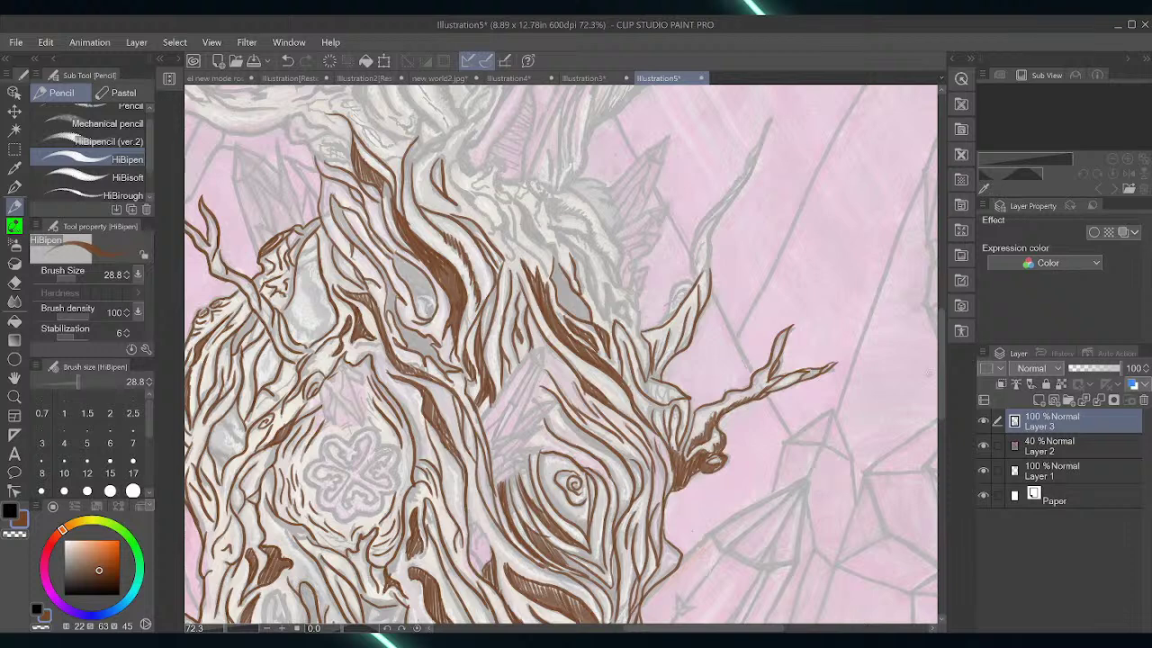
# Trace the tall thin twig up to its pointed tip and outline the trunk's edge just above its base
pyautogui.moveTo(940, 388); pyautogui.dragTo(940, 361)
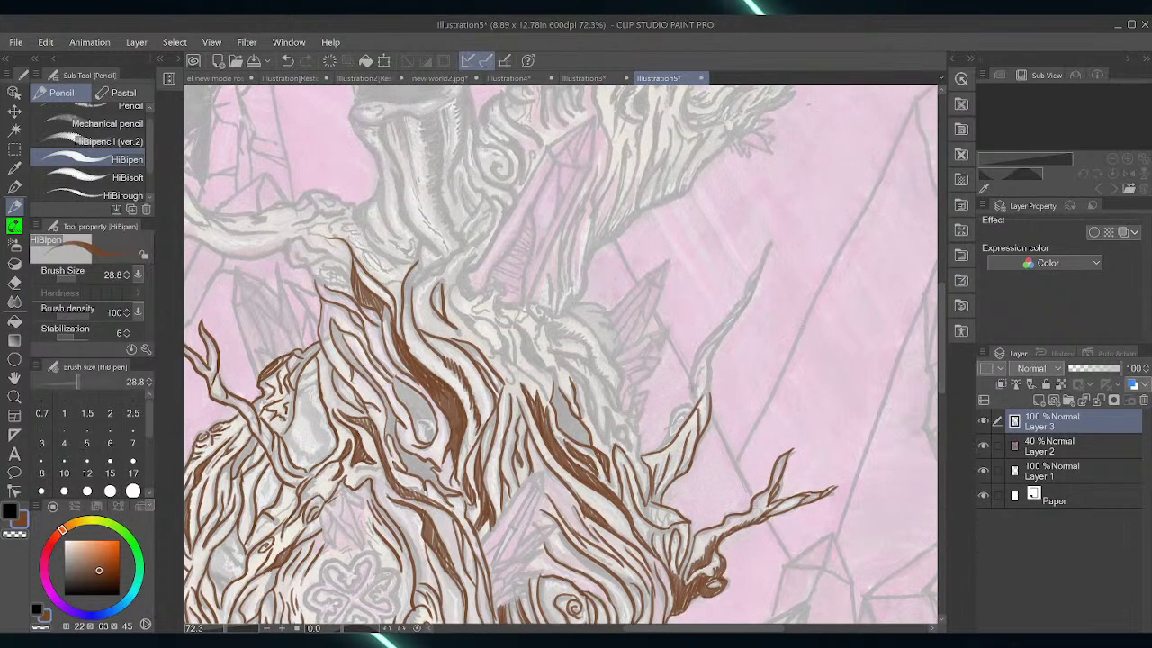
pyautogui.moveTo(708, 398)
pyautogui.mouseDown()
pyautogui.moveTo(708, 371)
pyautogui.moveTo(692, 383)
pyautogui.moveTo(728, 335)
pyautogui.moveTo(713, 387)
pyautogui.moveTo(716, 331)
pyautogui.moveTo(747, 307)
pyautogui.moveTo(766, 259)
pyautogui.moveTo(734, 305)
pyautogui.moveTo(772, 240)
pyautogui.mouseUp()
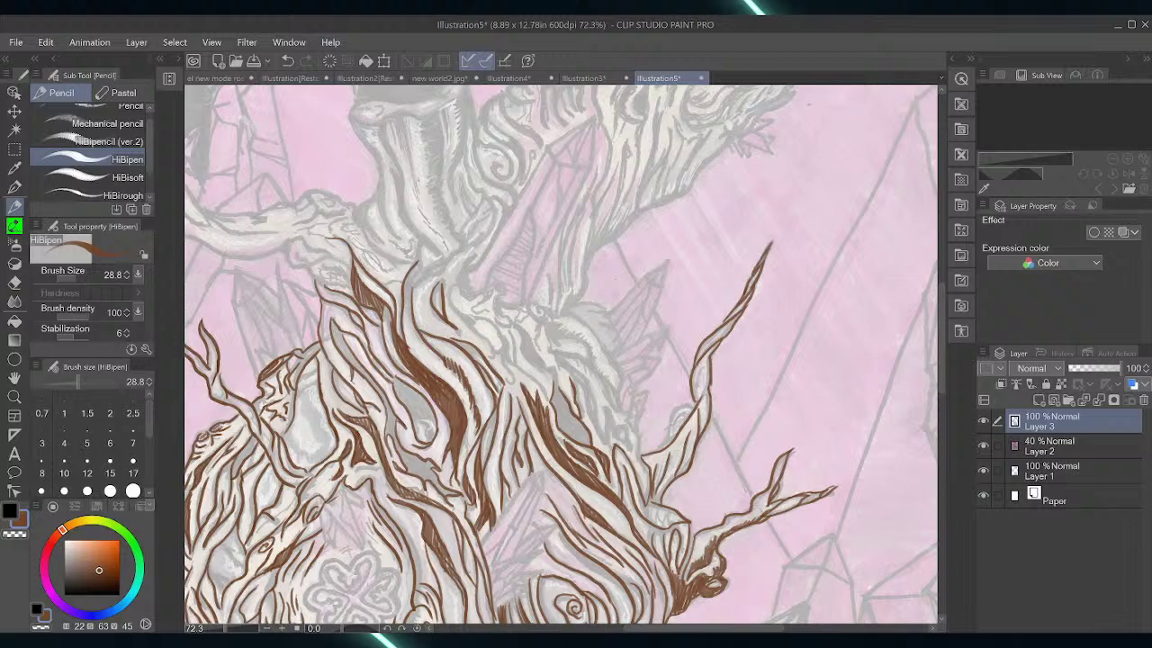
pyautogui.moveTo(700, 401); pyautogui.dragTo(719, 333)
pyautogui.moveTo(713, 339); pyautogui.dragTo(731, 324)
pyautogui.moveTo(699, 424); pyautogui.dragTo(709, 405)
pyautogui.moveTo(630, 419)
pyautogui.mouseDown()
pyautogui.moveTo(641, 468)
pyautogui.moveTo(648, 450)
pyautogui.mouseUp()
pyautogui.moveTo(618, 376)
pyautogui.mouseDown()
pyautogui.moveTo(630, 419)
pyautogui.moveTo(620, 394)
pyautogui.moveTo(607, 436)
pyautogui.moveTo(608, 407)
pyautogui.moveTo(631, 451)
pyautogui.mouseUp()
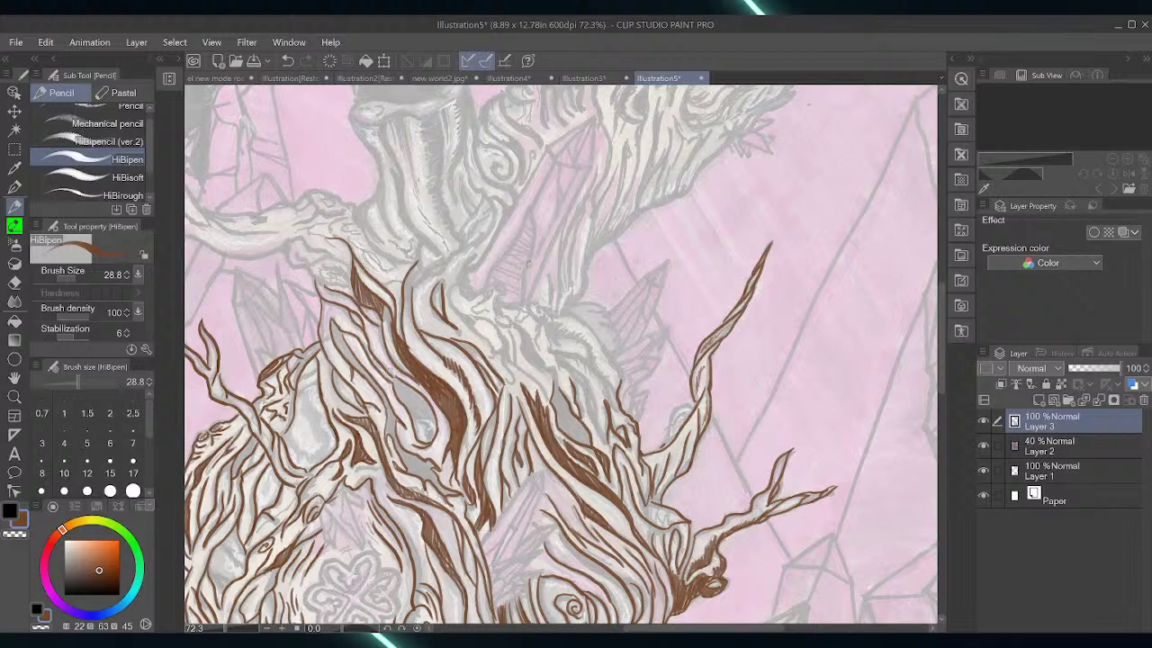
# Fill the long curved gap on the upper trunk and the dark areas around the small round hollow in brown
pyautogui.moveTo(333, 322)
pyautogui.mouseDown()
pyautogui.moveTo(332, 342)
pyautogui.moveTo(378, 389)
pyautogui.moveTo(369, 380)
pyautogui.moveTo(390, 424)
pyautogui.mouseUp()
pyautogui.moveTo(382, 408)
pyautogui.mouseDown()
pyautogui.moveTo(393, 440)
pyautogui.moveTo(401, 424)
pyautogui.mouseUp()
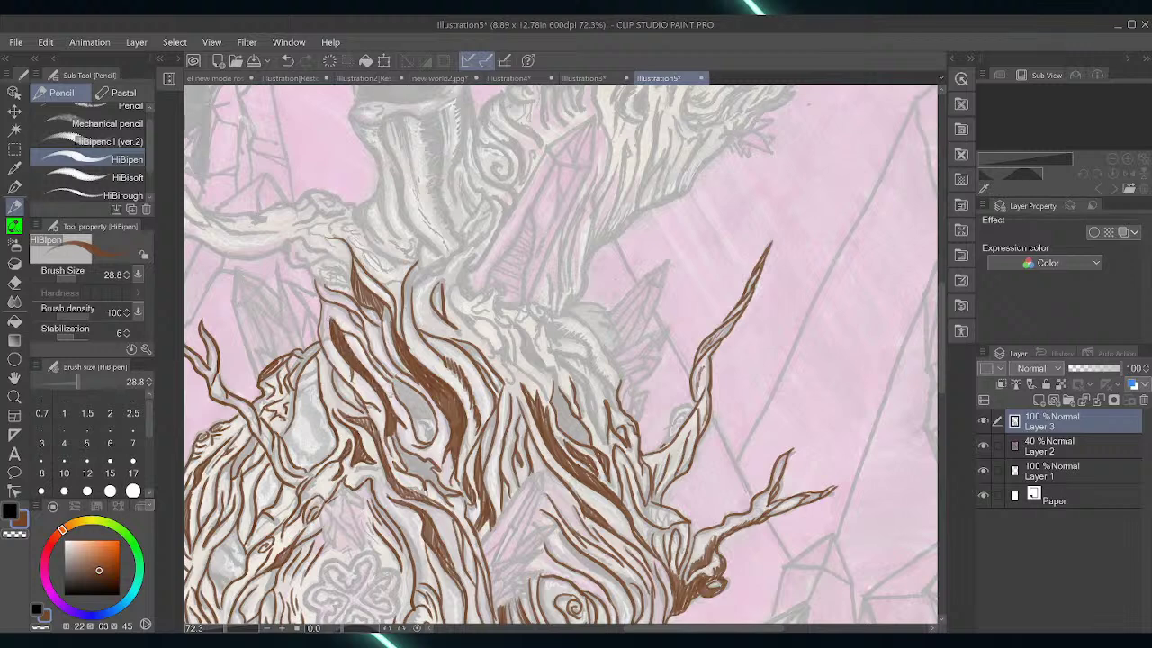
pyautogui.moveTo(390, 431); pyautogui.dragTo(395, 443)
pyautogui.moveTo(392, 432); pyautogui.dragTo(402, 459)
pyautogui.moveTo(397, 444)
pyautogui.mouseDown()
pyautogui.moveTo(410, 471)
pyautogui.moveTo(425, 478)
pyautogui.moveTo(426, 464)
pyautogui.moveTo(418, 477)
pyautogui.moveTo(436, 470)
pyautogui.moveTo(425, 475)
pyautogui.moveTo(437, 491)
pyautogui.moveTo(459, 497)
pyautogui.mouseUp()
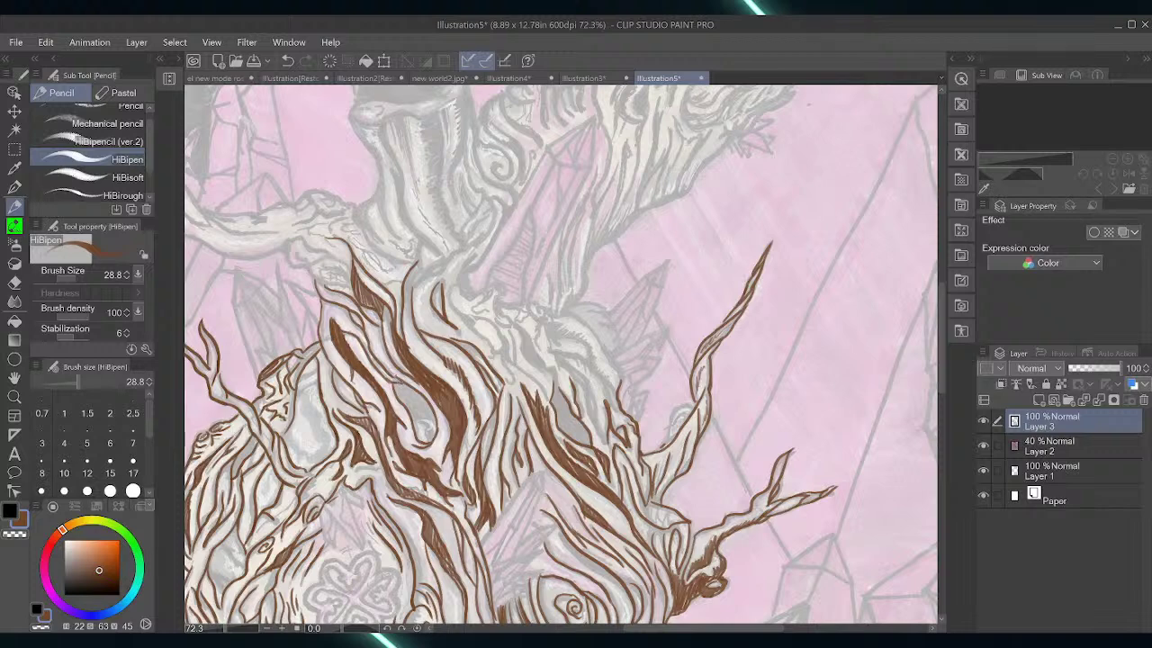
pyautogui.moveTo(397, 382)
pyautogui.mouseDown()
pyautogui.moveTo(417, 423)
pyautogui.moveTo(435, 423)
pyautogui.moveTo(427, 402)
pyautogui.mouseUp()
pyautogui.moveTo(401, 394)
pyautogui.mouseDown()
pyautogui.moveTo(428, 410)
pyautogui.moveTo(414, 423)
pyautogui.moveTo(434, 422)
pyautogui.mouseUp()
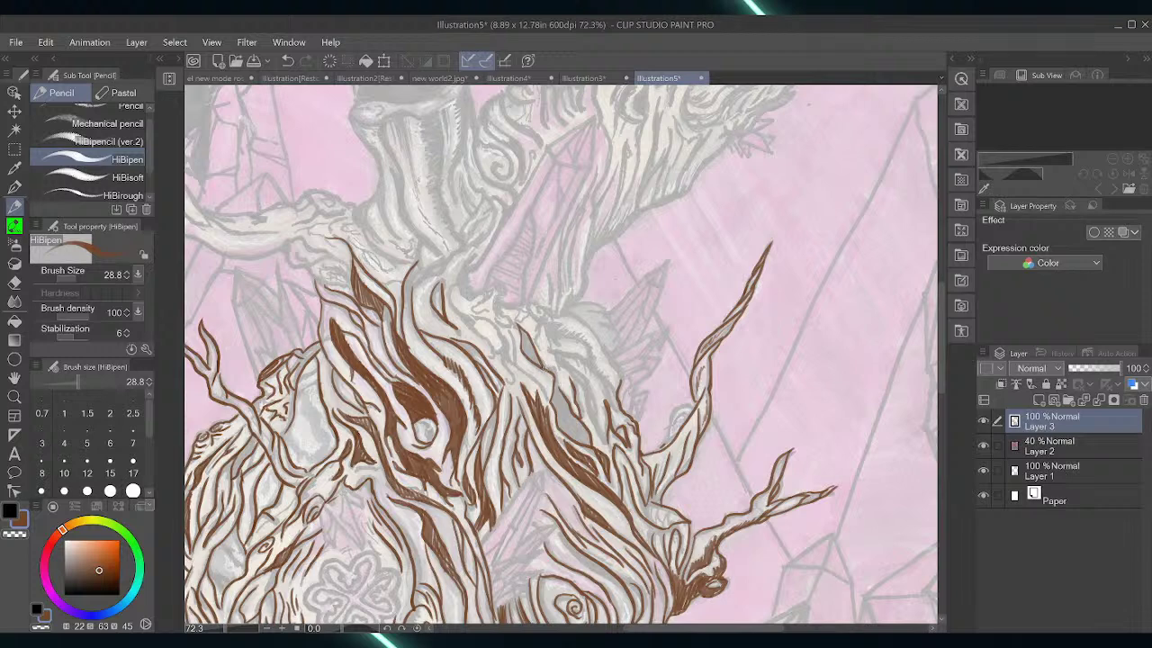
# Outline the pointed gap high on the right of the trunk and fill it and the hollow below in brown
pyautogui.moveTo(520, 329); pyautogui.dragTo(532, 363)
pyautogui.moveTo(529, 339)
pyautogui.mouseDown()
pyautogui.moveTo(541, 368)
pyautogui.moveTo(556, 370)
pyautogui.moveTo(560, 416)
pyautogui.moveTo(583, 444)
pyautogui.mouseUp()
pyautogui.moveTo(583, 425); pyautogui.dragTo(592, 445)
pyautogui.moveTo(587, 426)
pyautogui.mouseDown()
pyautogui.moveTo(594, 446)
pyautogui.moveTo(557, 439)
pyautogui.moveTo(576, 437)
pyautogui.mouseUp()
pyautogui.moveTo(578, 435)
pyautogui.mouseDown()
pyautogui.moveTo(588, 444)
pyautogui.moveTo(568, 430)
pyautogui.moveTo(579, 430)
pyautogui.mouseUp()
pyautogui.moveTo(558, 393)
pyautogui.mouseDown()
pyautogui.moveTo(571, 419)
pyautogui.moveTo(564, 401)
pyautogui.mouseUp()
pyautogui.moveTo(552, 384); pyautogui.dragTo(558, 392)
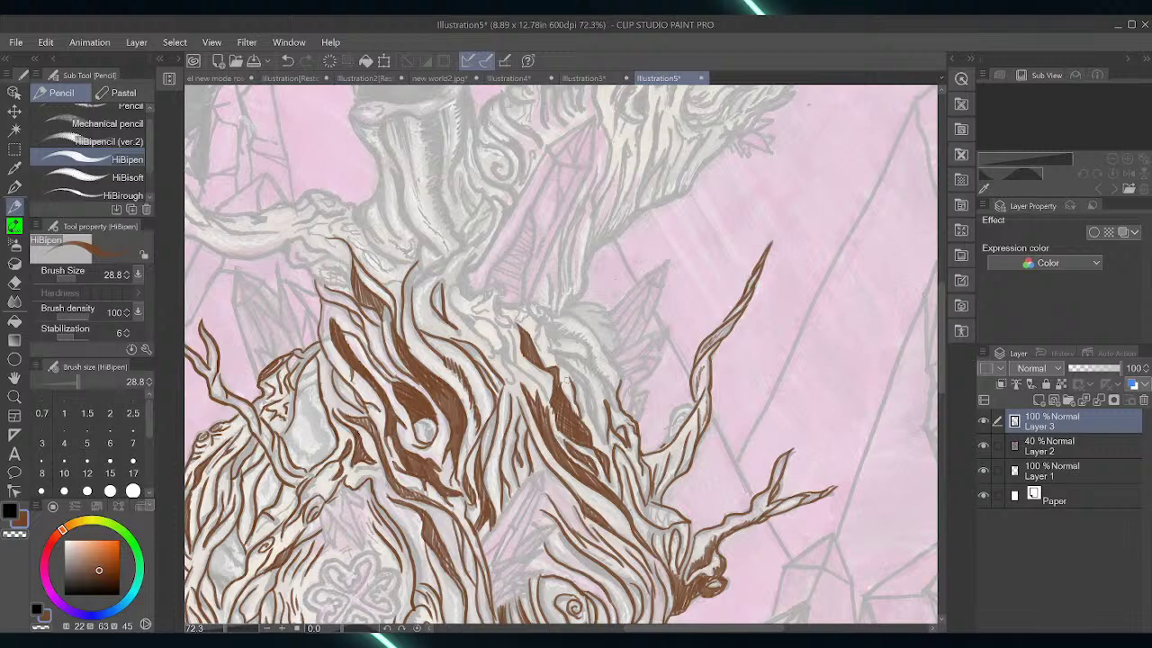
# Trace the bark strands and hatch the shadows along the trunk's upper right edge, above the thin twig
pyautogui.moveTo(549, 347); pyautogui.dragTo(565, 369)
pyautogui.moveTo(564, 367)
pyautogui.mouseDown()
pyautogui.moveTo(584, 387)
pyautogui.moveTo(583, 376)
pyautogui.moveTo(589, 400)
pyautogui.mouseUp()
pyautogui.moveTo(584, 396); pyautogui.dragTo(606, 446)
pyautogui.moveTo(587, 387); pyautogui.dragTo(600, 413)
pyautogui.moveTo(595, 412); pyautogui.dragTo(604, 437)
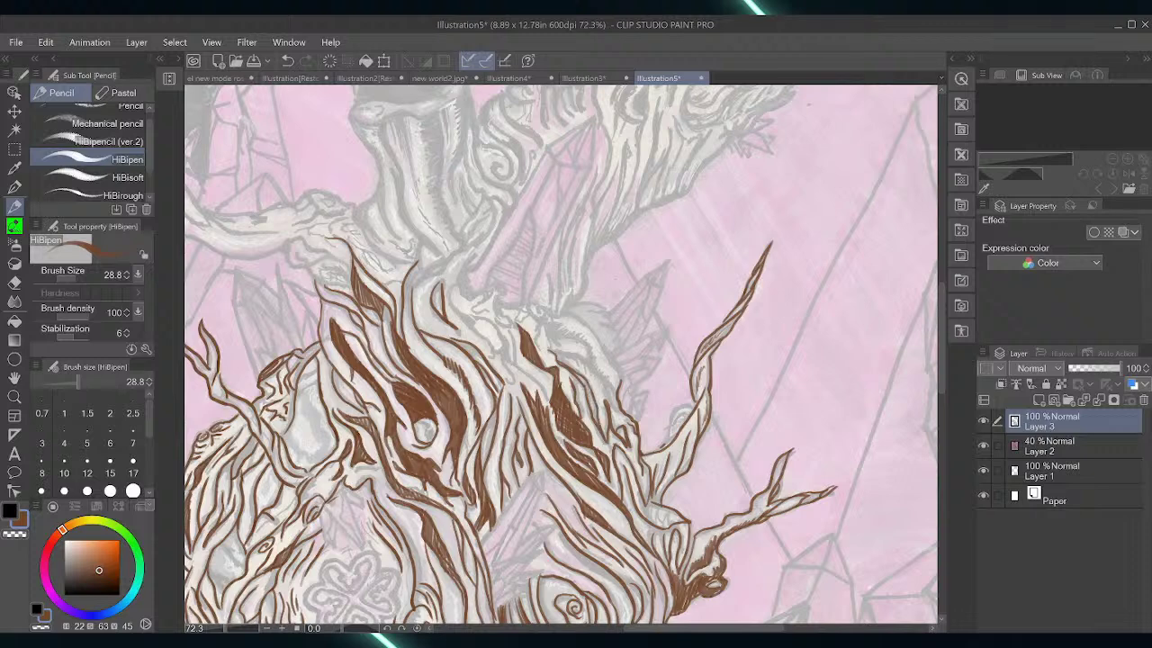
pyautogui.moveTo(577, 373); pyautogui.dragTo(595, 409)
pyautogui.moveTo(591, 389); pyautogui.dragTo(598, 421)
pyautogui.moveTo(584, 383); pyautogui.dragTo(596, 421)
pyautogui.moveTo(551, 346)
pyautogui.mouseDown()
pyautogui.moveTo(601, 376)
pyautogui.moveTo(620, 416)
pyautogui.mouseUp()
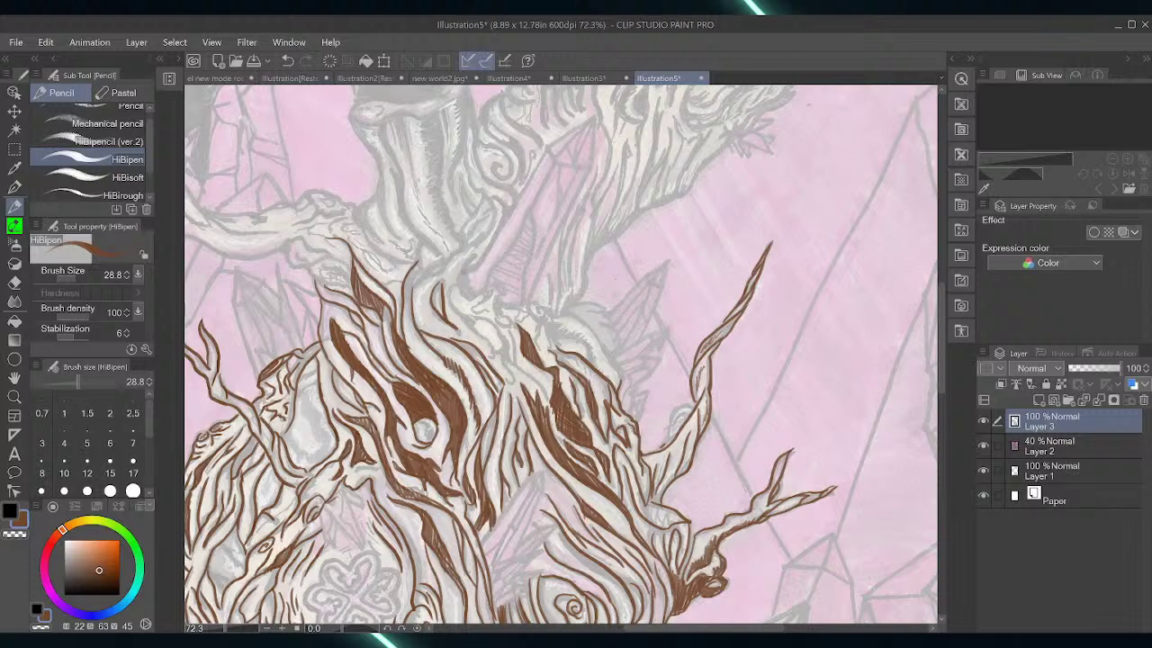
# Trace the bark strands at the top of the trunk, below the base of the large leaning crystal
pyautogui.moveTo(462, 279)
pyautogui.mouseDown()
pyautogui.moveTo(477, 252)
pyautogui.moveTo(455, 314)
pyautogui.moveTo(469, 321)
pyautogui.mouseUp()
pyautogui.moveTo(465, 319)
pyautogui.mouseDown()
pyautogui.moveTo(499, 356)
pyautogui.moveTo(457, 339)
pyautogui.moveTo(491, 326)
pyautogui.moveTo(517, 366)
pyautogui.mouseUp()
pyautogui.moveTo(506, 331); pyautogui.dragTo(509, 373)
pyautogui.moveTo(506, 369)
pyautogui.mouseDown()
pyautogui.moveTo(514, 384)
pyautogui.moveTo(529, 375)
pyautogui.moveTo(549, 401)
pyautogui.mouseUp()
pyautogui.moveTo(501, 331); pyautogui.dragTo(511, 364)
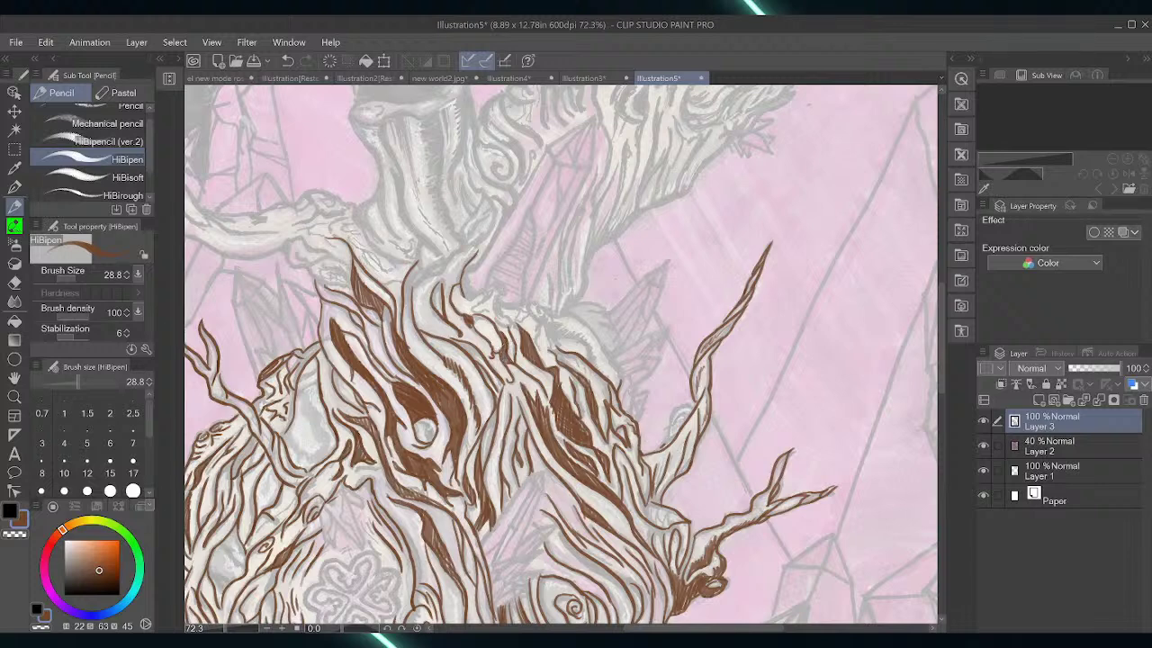
# Trace the slender bark strands rising beside the large leaning crystal into the upper right branch
pyautogui.moveTo(538, 324)
pyautogui.mouseDown()
pyautogui.moveTo(542, 345)
pyautogui.moveTo(535, 320)
pyautogui.moveTo(538, 329)
pyautogui.moveTo(558, 290)
pyautogui.moveTo(564, 225)
pyautogui.mouseUp()
pyautogui.moveTo(552, 315)
pyautogui.mouseDown()
pyautogui.moveTo(547, 275)
pyautogui.moveTo(567, 295)
pyautogui.moveTo(583, 201)
pyautogui.moveTo(585, 243)
pyautogui.mouseUp()
pyautogui.moveTo(616, 167)
pyautogui.mouseDown()
pyautogui.moveTo(592, 216)
pyautogui.moveTo(621, 189)
pyautogui.moveTo(583, 271)
pyautogui.mouseUp()
pyautogui.moveTo(591, 232); pyautogui.dragTo(567, 315)
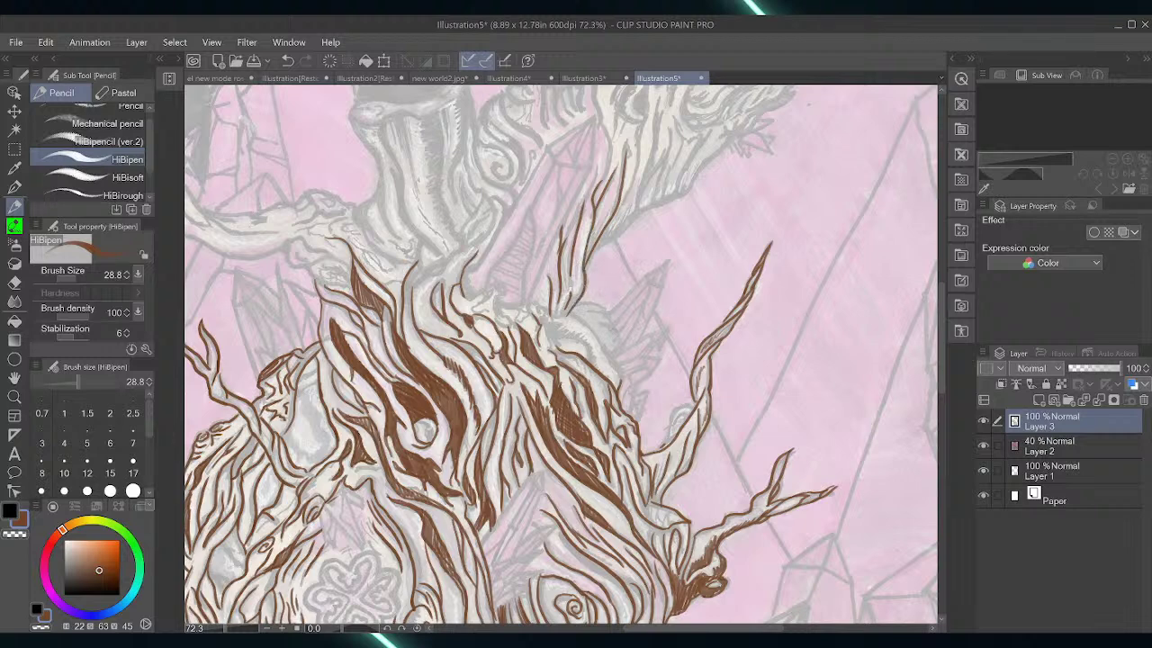
# Outline the knobbly ridge at the large crystal's base and hatch the curved root descending beside it
pyautogui.moveTo(463, 299)
pyautogui.mouseDown()
pyautogui.moveTo(507, 288)
pyautogui.moveTo(501, 311)
pyautogui.moveTo(502, 284)
pyautogui.moveTo(477, 311)
pyautogui.moveTo(487, 290)
pyautogui.mouseUp()
pyautogui.moveTo(551, 311)
pyautogui.mouseDown()
pyautogui.moveTo(504, 308)
pyautogui.moveTo(500, 326)
pyautogui.moveTo(490, 300)
pyautogui.moveTo(518, 324)
pyautogui.moveTo(518, 312)
pyautogui.moveTo(536, 321)
pyautogui.moveTo(532, 312)
pyautogui.moveTo(596, 366)
pyautogui.mouseUp()
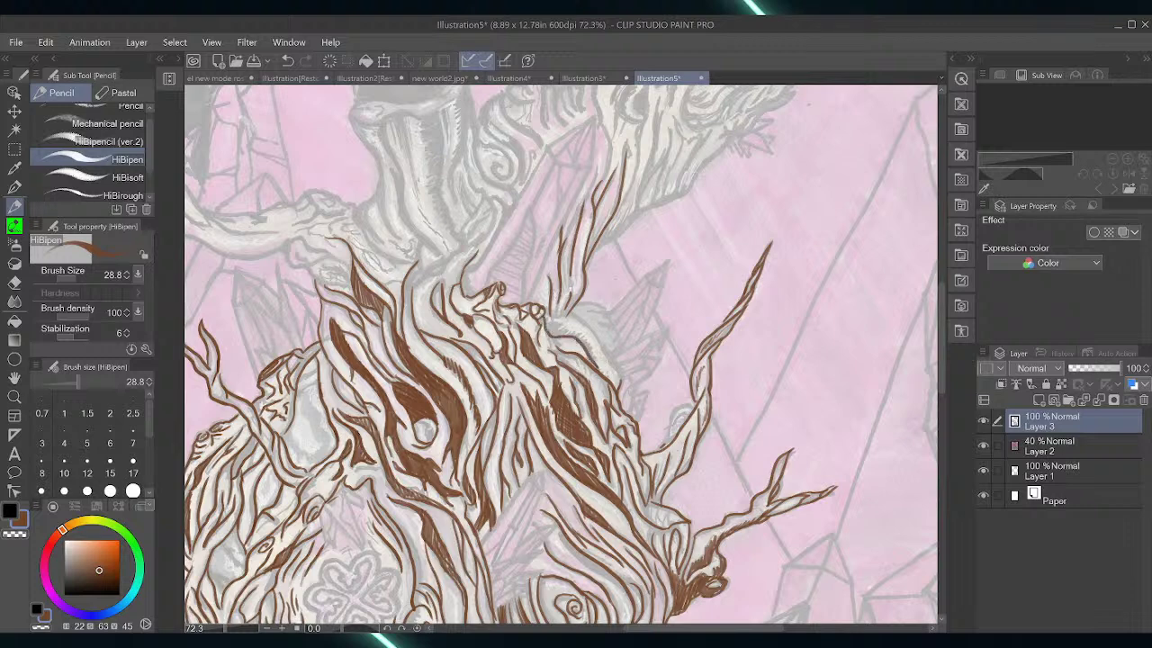
pyautogui.moveTo(541, 303)
pyautogui.mouseDown()
pyautogui.moveTo(594, 333)
pyautogui.moveTo(623, 388)
pyautogui.mouseUp()
pyautogui.moveTo(545, 314)
pyautogui.mouseDown()
pyautogui.moveTo(559, 329)
pyautogui.moveTo(543, 334)
pyautogui.moveTo(578, 349)
pyautogui.mouseUp()
pyautogui.moveTo(591, 344); pyautogui.dragTo(595, 362)
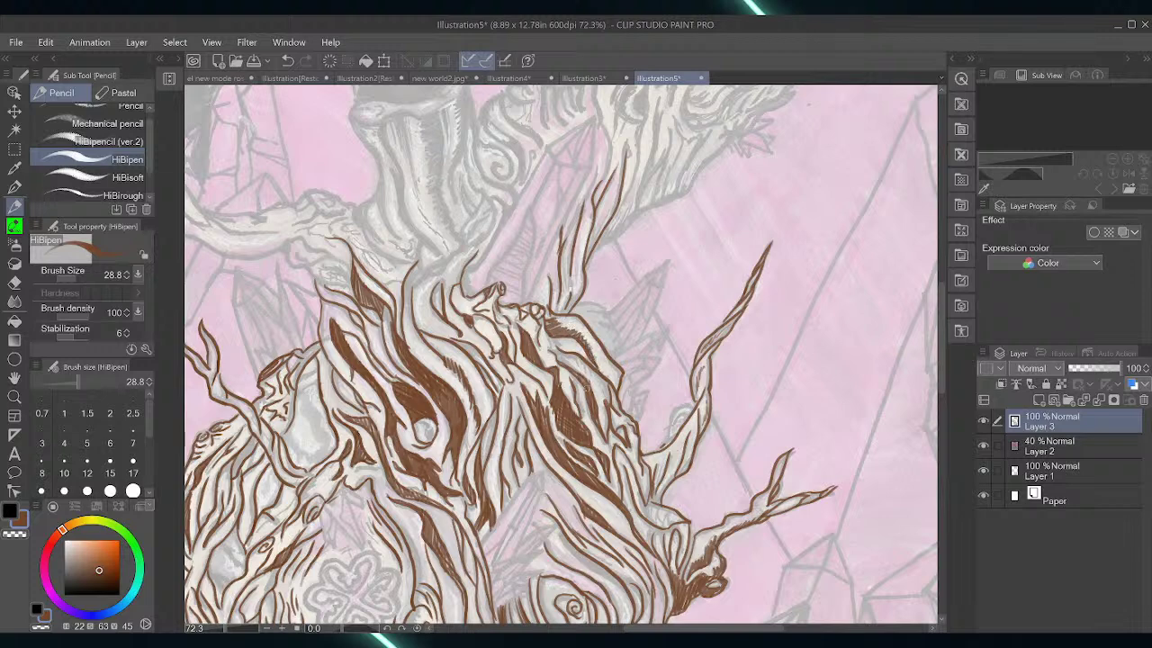
pyautogui.moveTo(563, 348)
pyautogui.mouseDown()
pyautogui.moveTo(555, 355)
pyautogui.moveTo(601, 390)
pyautogui.mouseUp()
# Look through the other open illustrations and the eternal hands artwork, and return to Illustration5
pyautogui.moveTo(656, 628); pyautogui.dragTo(556, 627)
pyautogui.moveTo(939, 365); pyautogui.dragTo(946, 315)
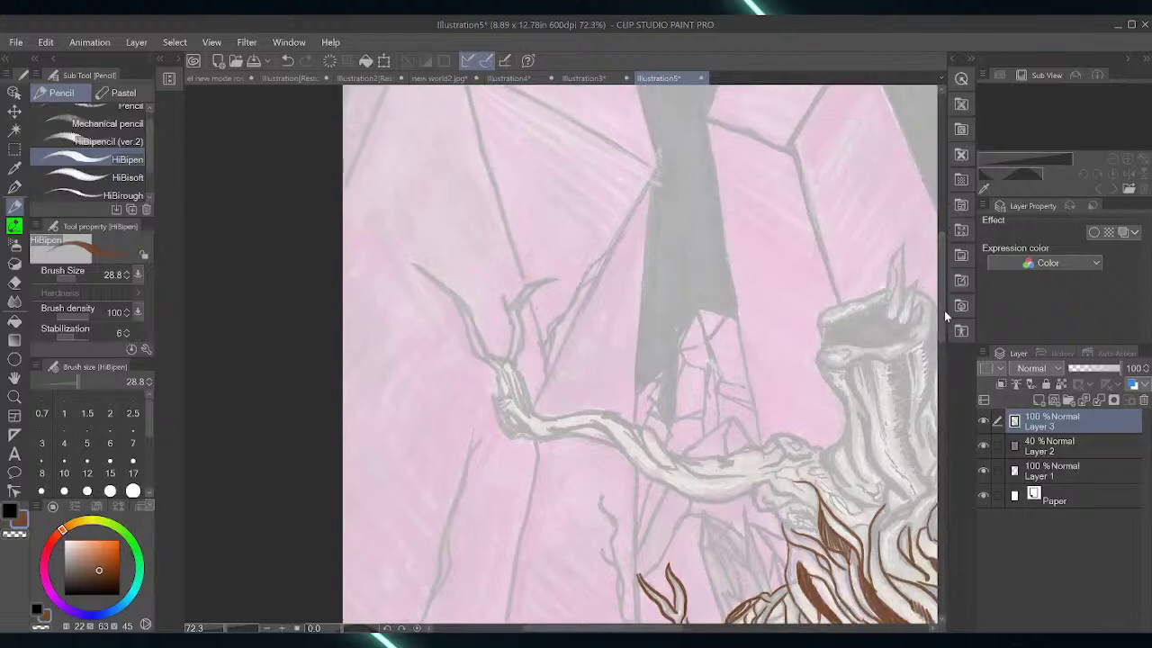
pyautogui.click(583, 79)
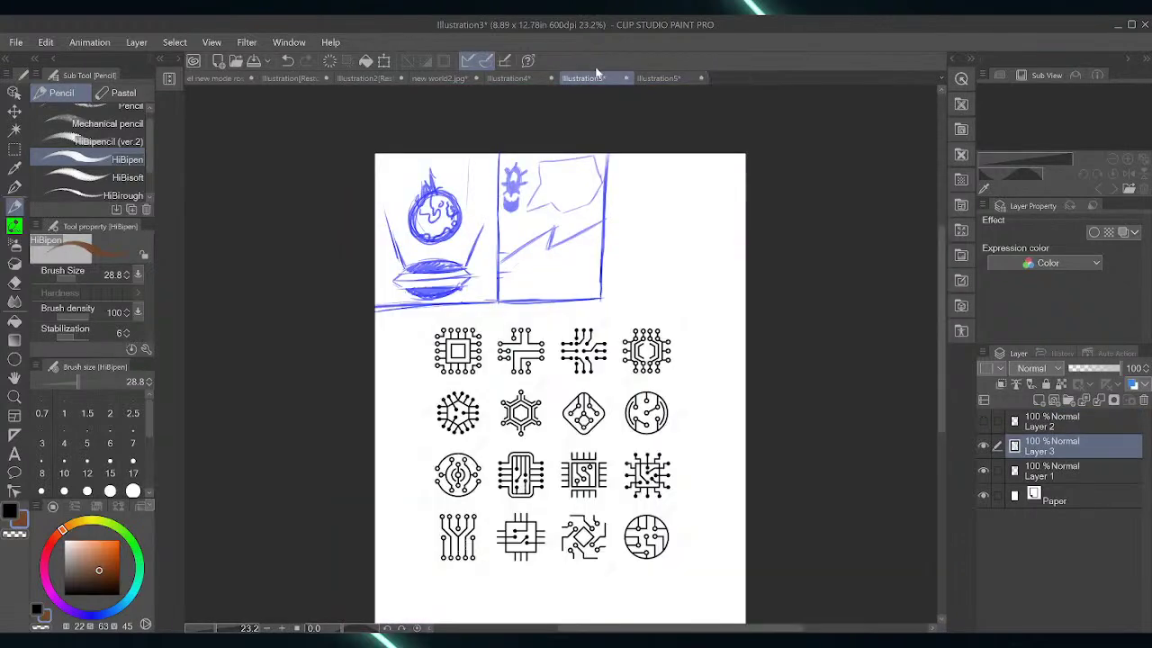
pyautogui.click(494, 80)
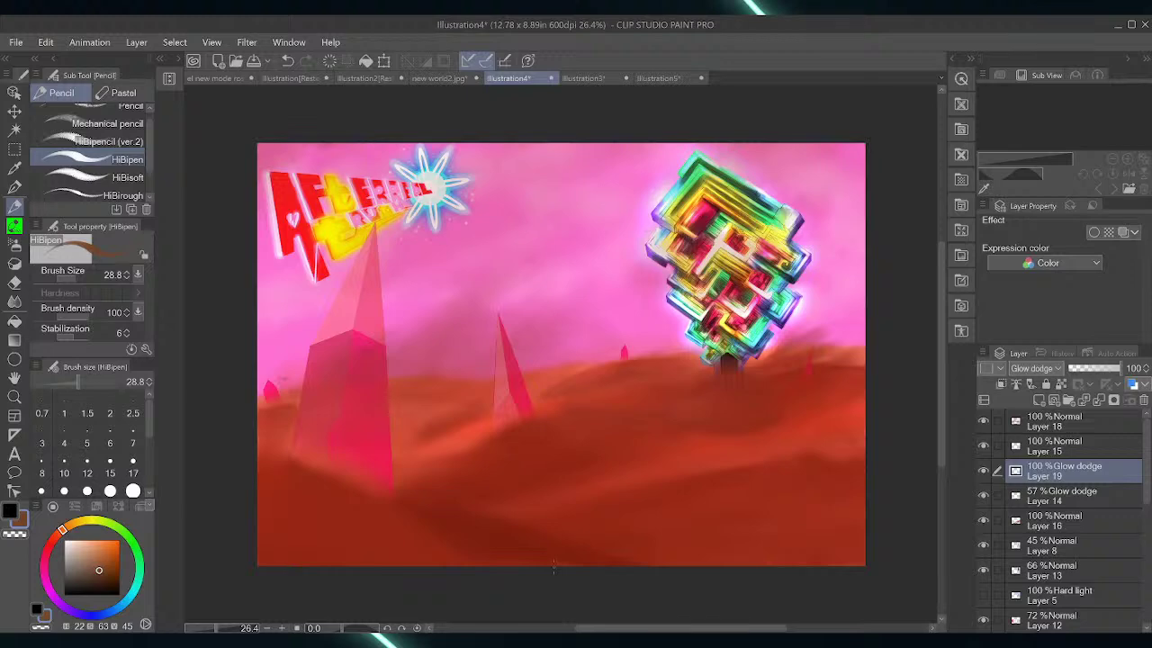
pyautogui.click(429, 79)
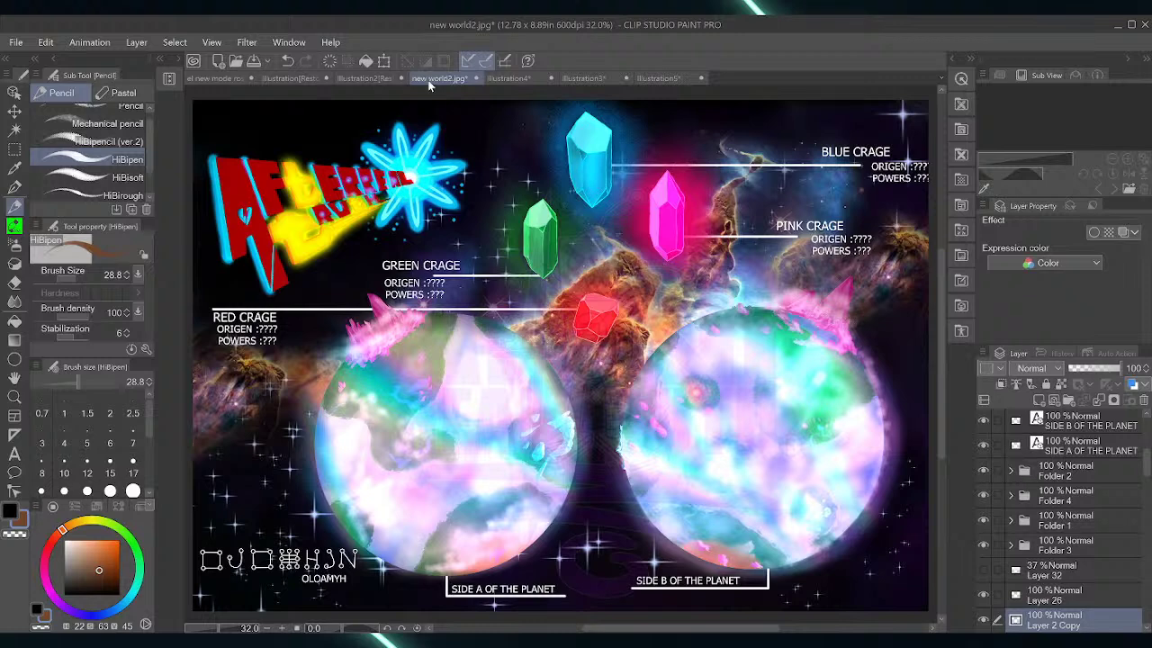
pyautogui.click(384, 79)
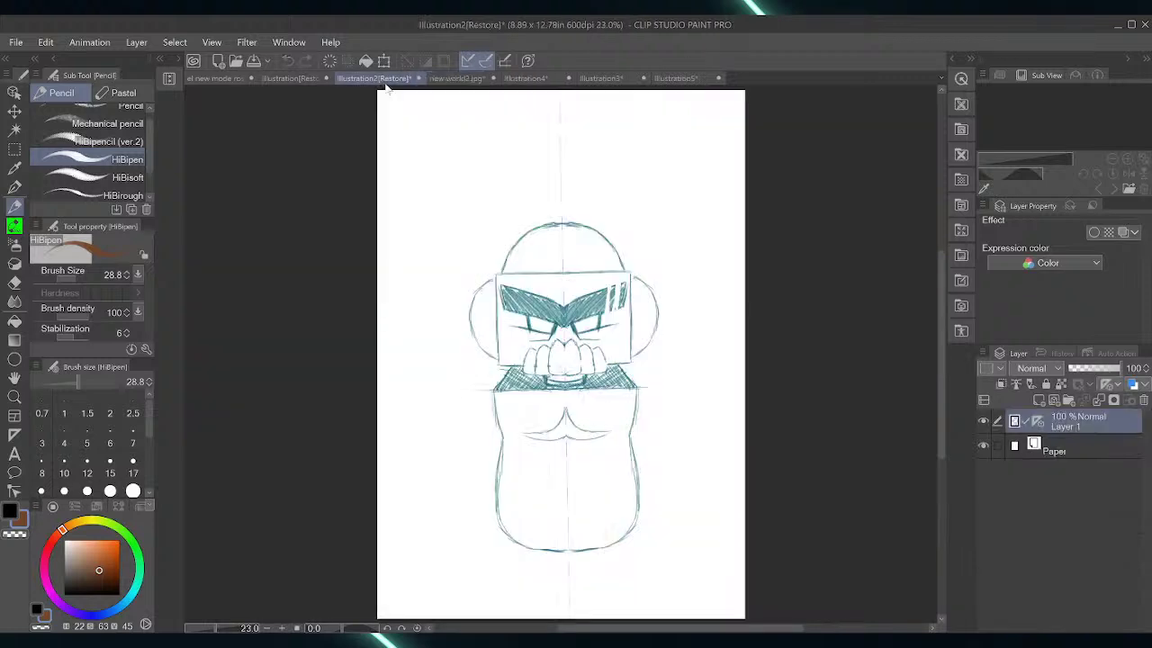
pyautogui.click(294, 79)
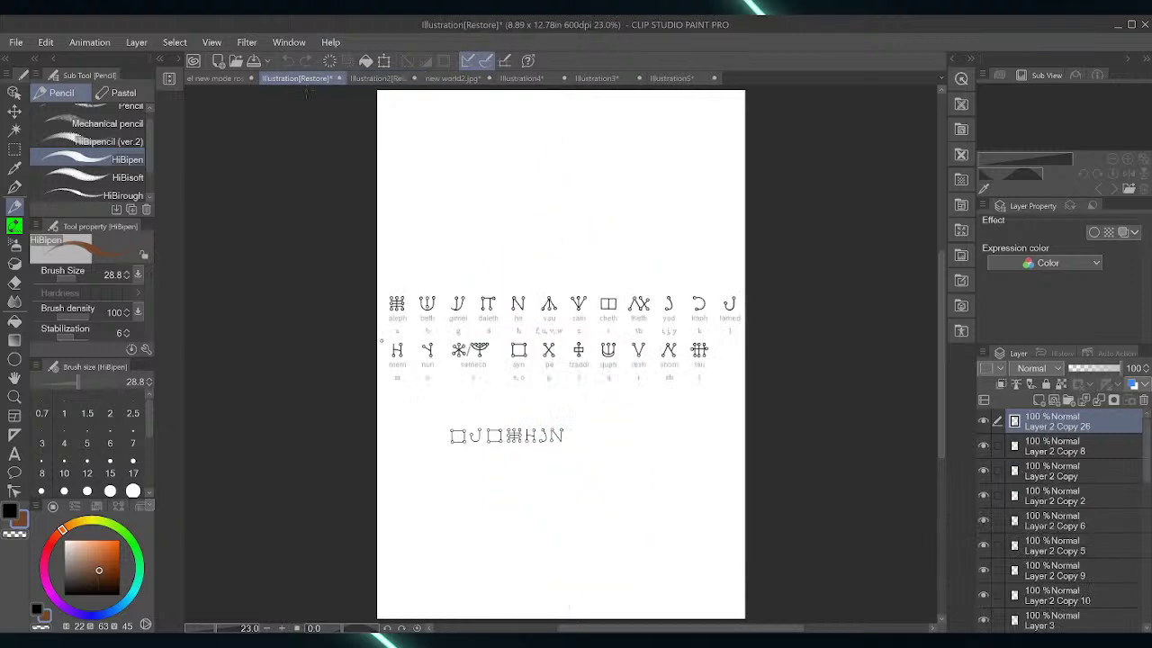
pyautogui.click(234, 79)
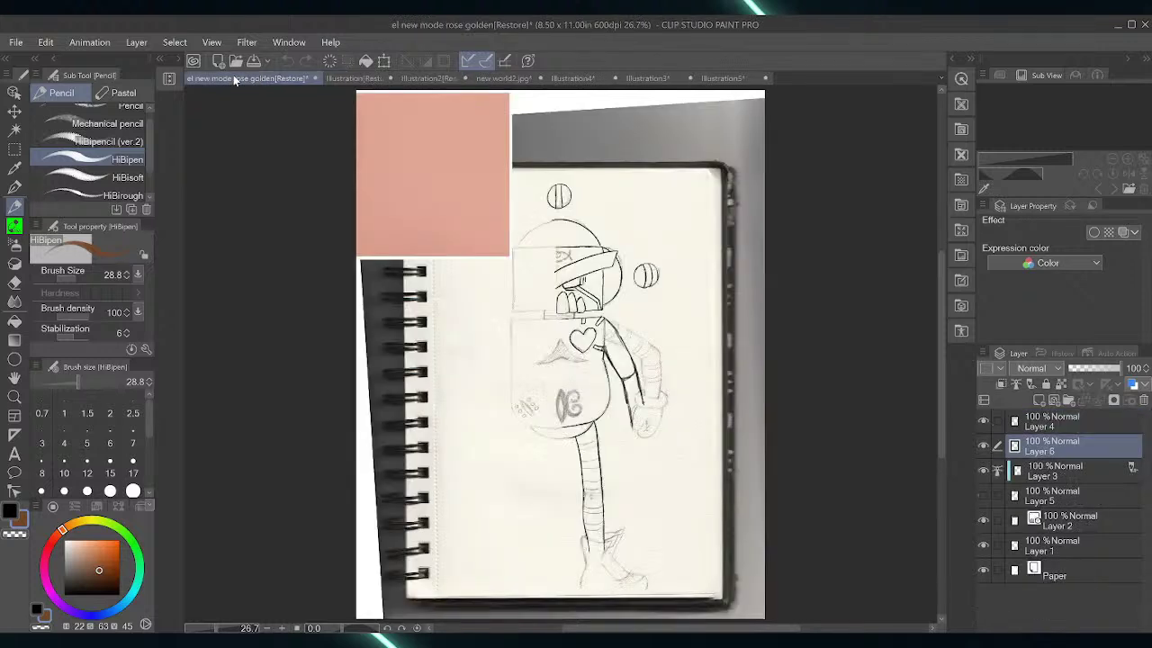
pyautogui.click(358, 81)
pyautogui.click(515, 79)
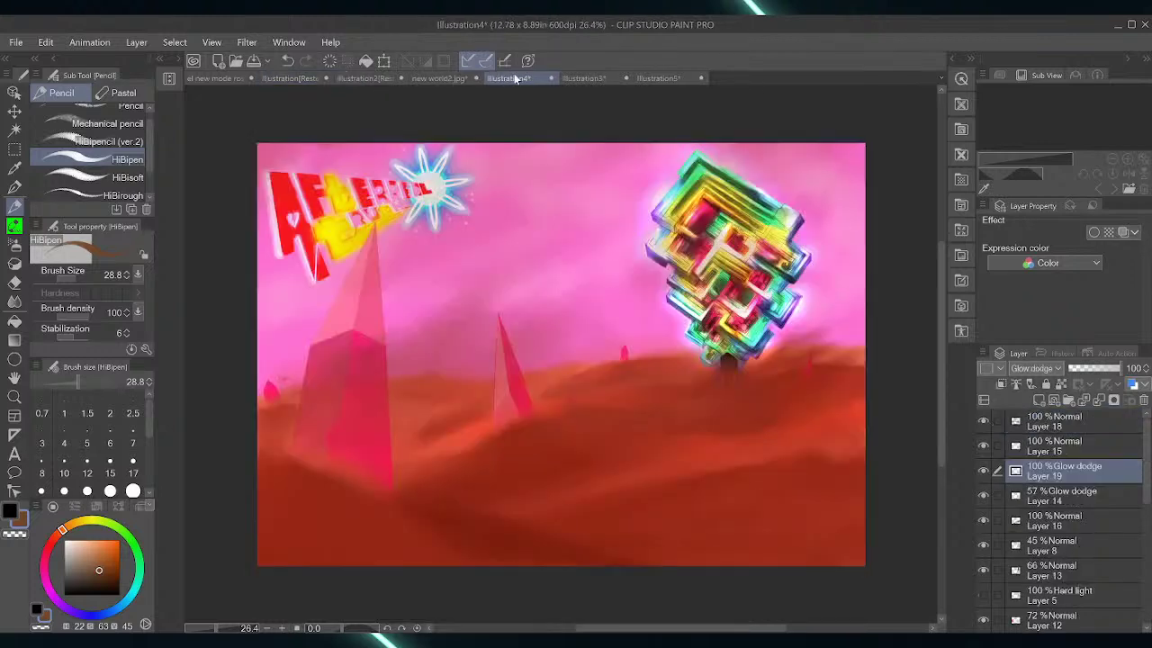
pyautogui.click(440, 79)
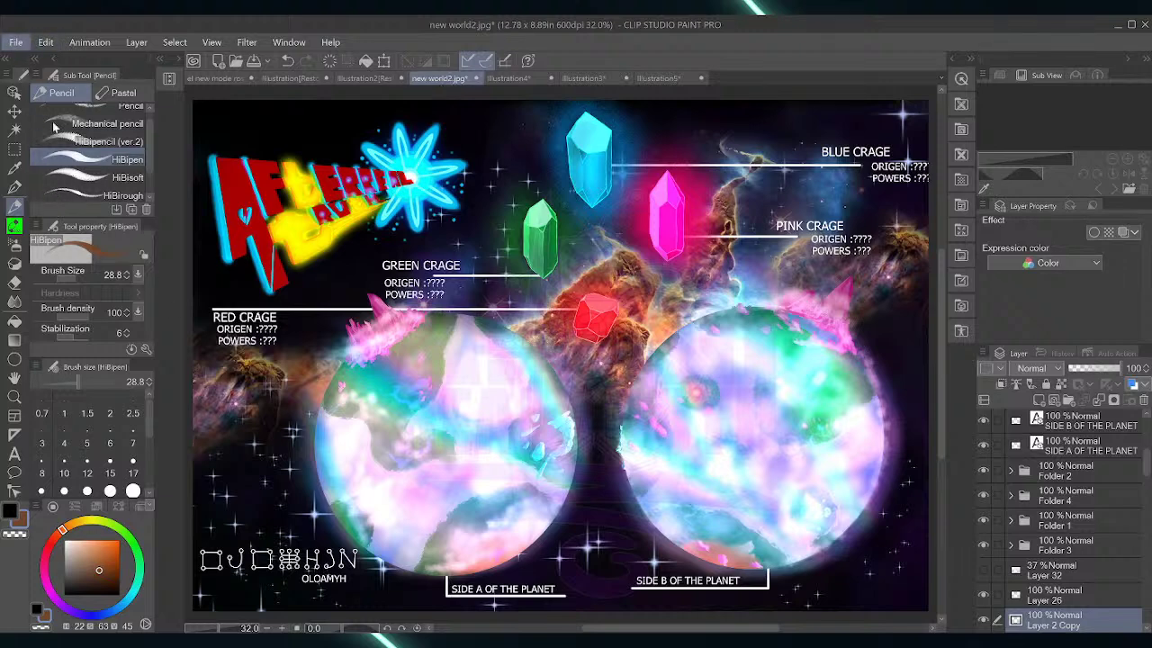
pyautogui.hotkey('alt', 'Tab')
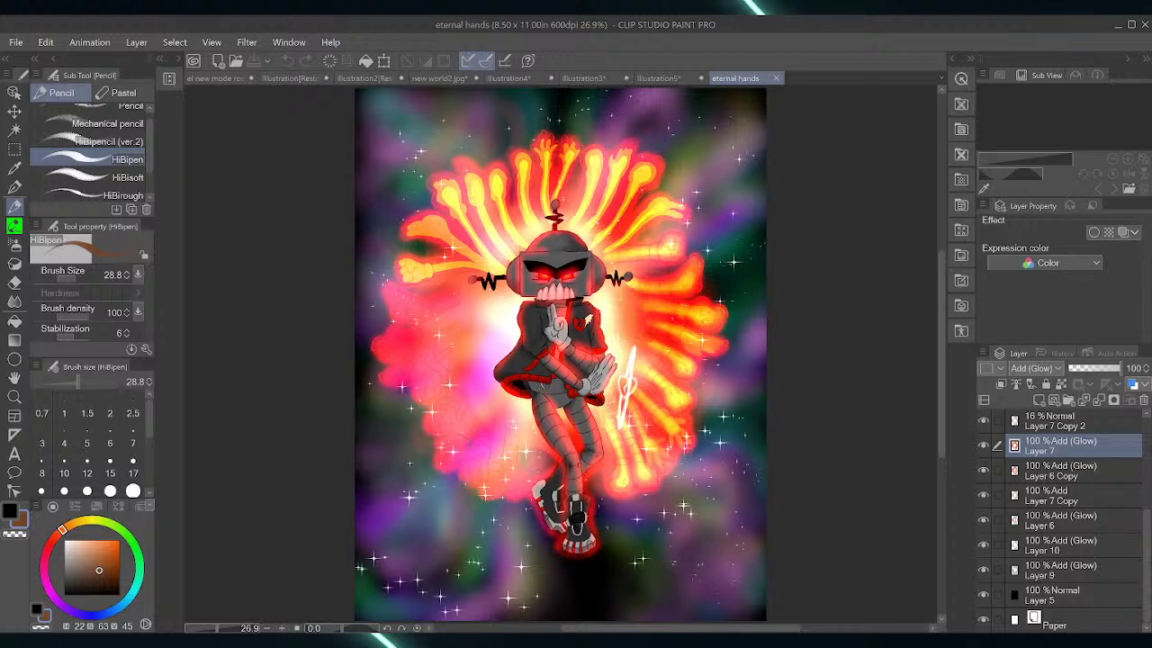
pyautogui.click(659, 78)
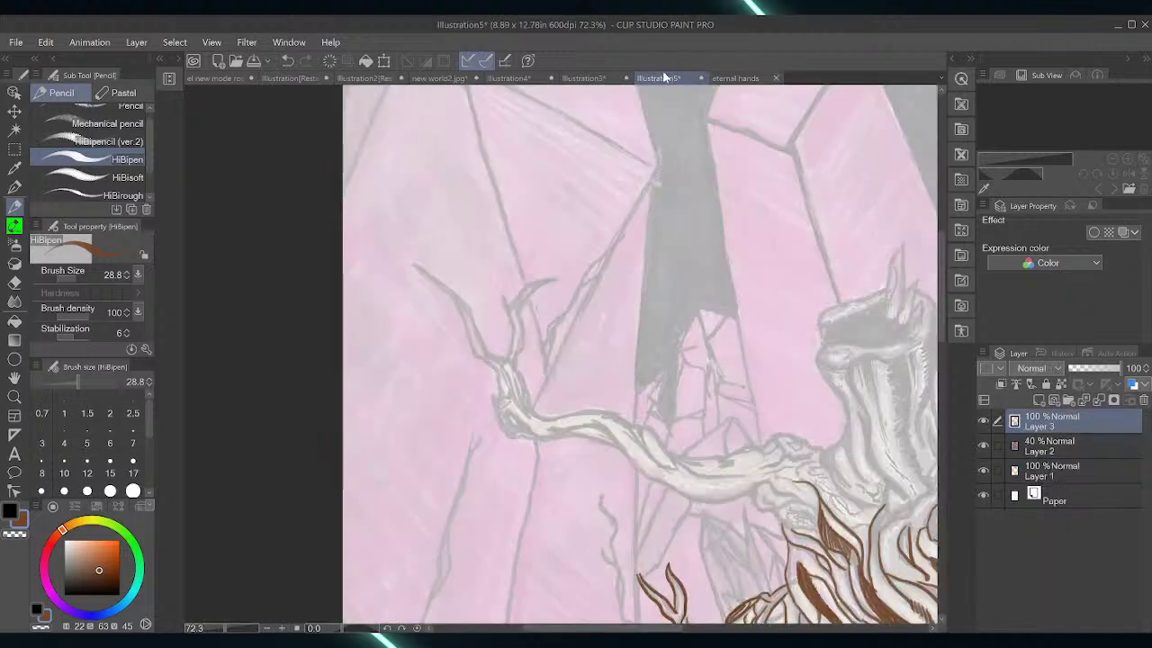
# Outline the forked twigs at the tip of the long left branch and shade the bend below the fork
pyautogui.moveTo(415, 265)
pyautogui.mouseDown()
pyautogui.moveTo(459, 296)
pyautogui.moveTo(475, 325)
pyautogui.mouseUp()
pyautogui.moveTo(415, 267)
pyautogui.mouseDown()
pyautogui.moveTo(468, 311)
pyautogui.moveTo(515, 304)
pyautogui.moveTo(554, 275)
pyautogui.moveTo(520, 298)
pyautogui.moveTo(515, 357)
pyautogui.mouseUp()
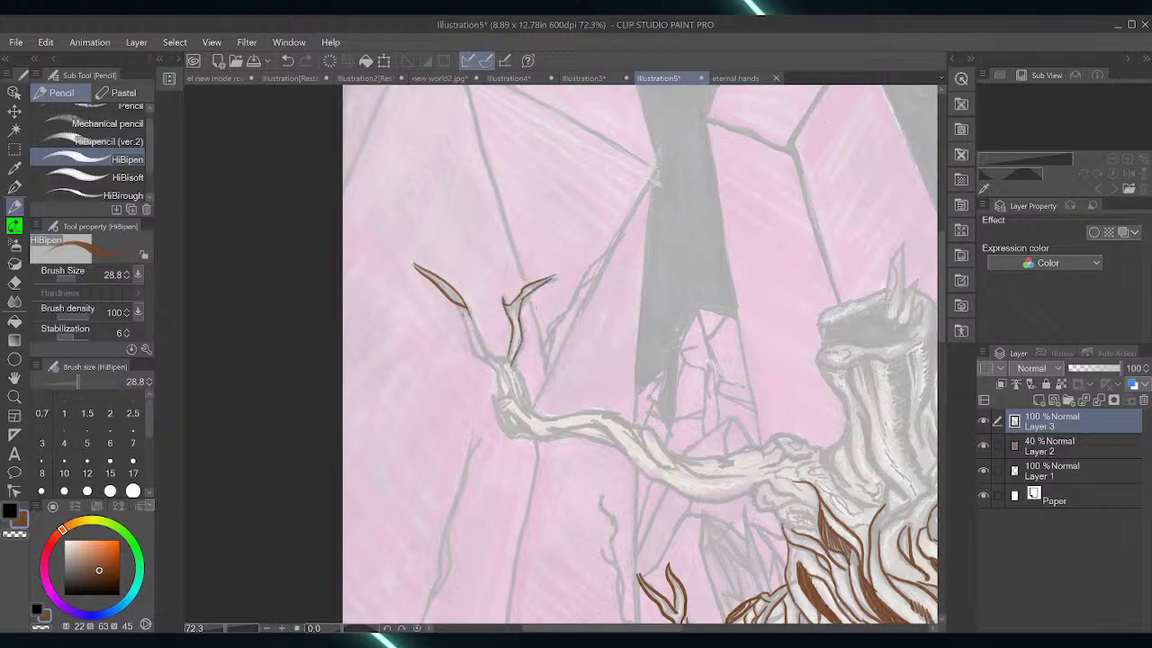
pyautogui.moveTo(466, 311)
pyautogui.mouseDown()
pyautogui.moveTo(486, 353)
pyautogui.moveTo(511, 361)
pyautogui.mouseUp()
pyautogui.moveTo(455, 301)
pyautogui.mouseDown()
pyautogui.moveTo(474, 355)
pyautogui.moveTo(514, 387)
pyautogui.moveTo(509, 370)
pyautogui.mouseUp()
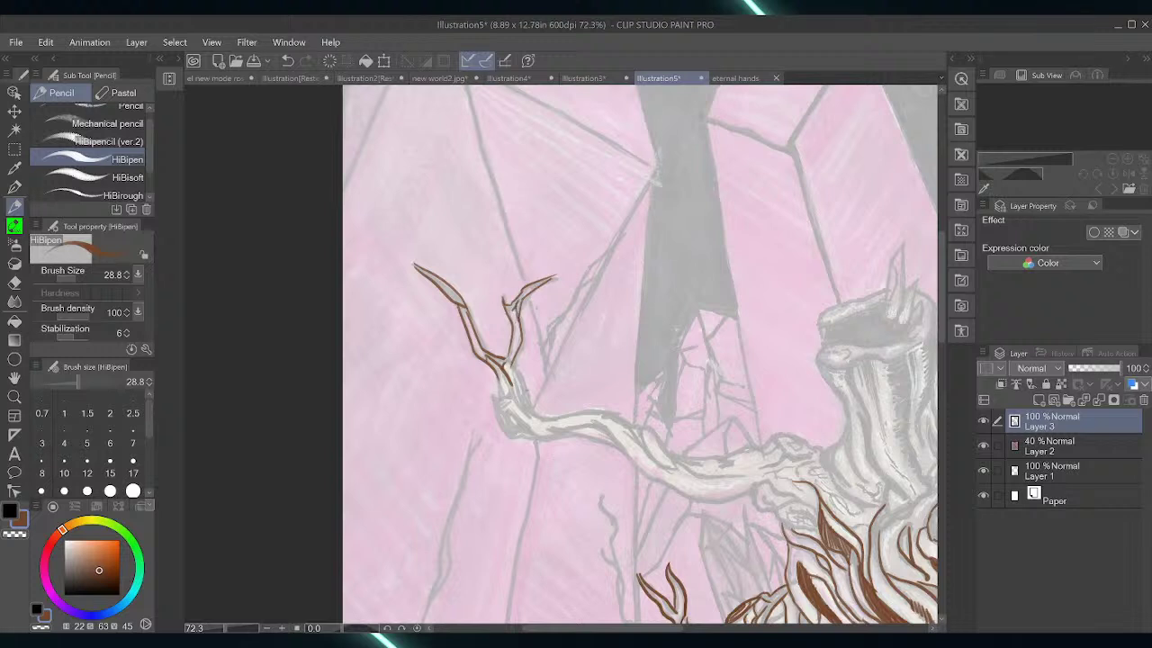
pyautogui.moveTo(511, 360); pyautogui.dragTo(535, 416)
pyautogui.moveTo(508, 380)
pyautogui.mouseDown()
pyautogui.moveTo(537, 419)
pyautogui.moveTo(513, 380)
pyautogui.moveTo(533, 418)
pyautogui.moveTo(502, 414)
pyautogui.moveTo(511, 437)
pyautogui.moveTo(513, 410)
pyautogui.mouseUp()
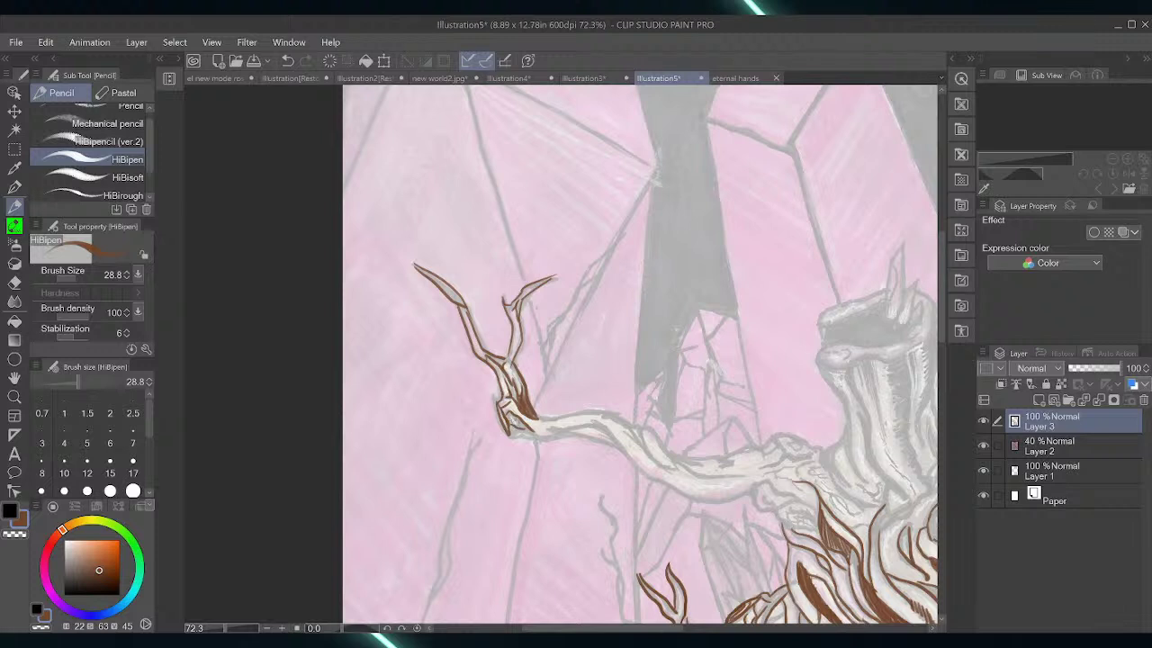
# Trace the upper and lower edges and twisting strands of the long left branch from its bend toward the trunk
pyautogui.moveTo(507, 419)
pyautogui.mouseDown()
pyautogui.moveTo(526, 427)
pyautogui.moveTo(511, 439)
pyautogui.moveTo(587, 428)
pyautogui.moveTo(562, 425)
pyautogui.moveTo(623, 441)
pyautogui.moveTo(588, 423)
pyautogui.moveTo(628, 450)
pyautogui.mouseUp()
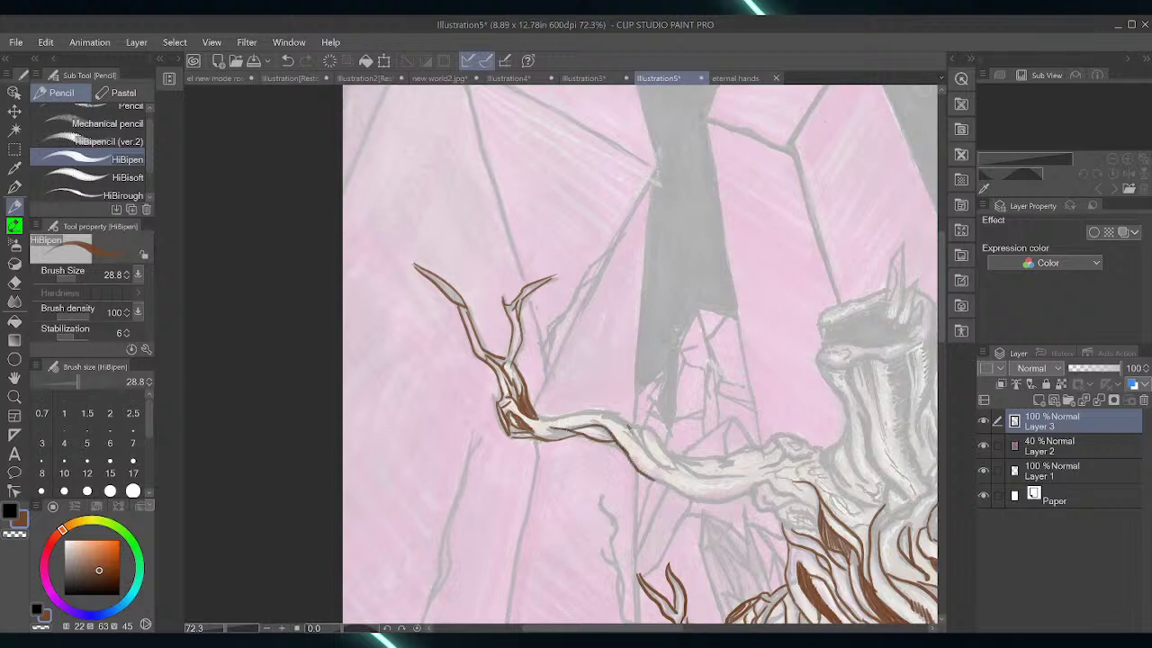
pyautogui.moveTo(628, 428)
pyautogui.mouseDown()
pyautogui.moveTo(668, 470)
pyautogui.moveTo(639, 446)
pyautogui.moveTo(655, 432)
pyautogui.moveTo(688, 483)
pyautogui.mouseUp()
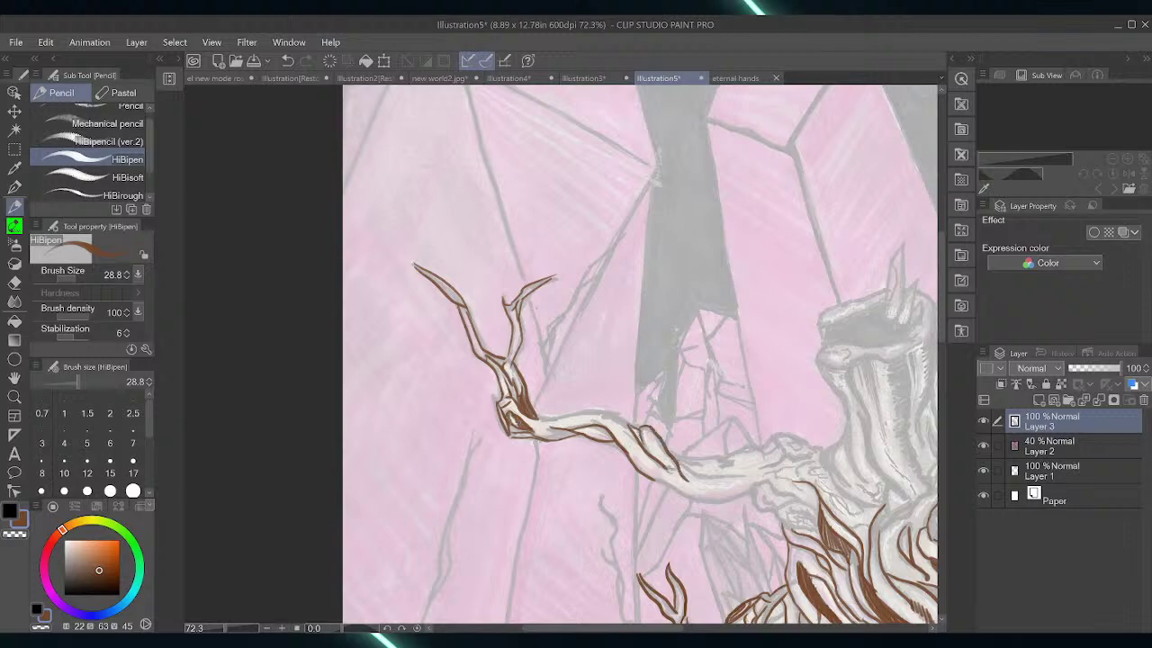
pyautogui.moveTo(533, 418)
pyautogui.mouseDown()
pyautogui.moveTo(592, 412)
pyautogui.moveTo(633, 429)
pyautogui.mouseUp()
# Trace the hollow stump's left edge, fill the gap at its base and draw the spiral knot beside it
pyautogui.moveTo(634, 627); pyautogui.dragTo(691, 627)
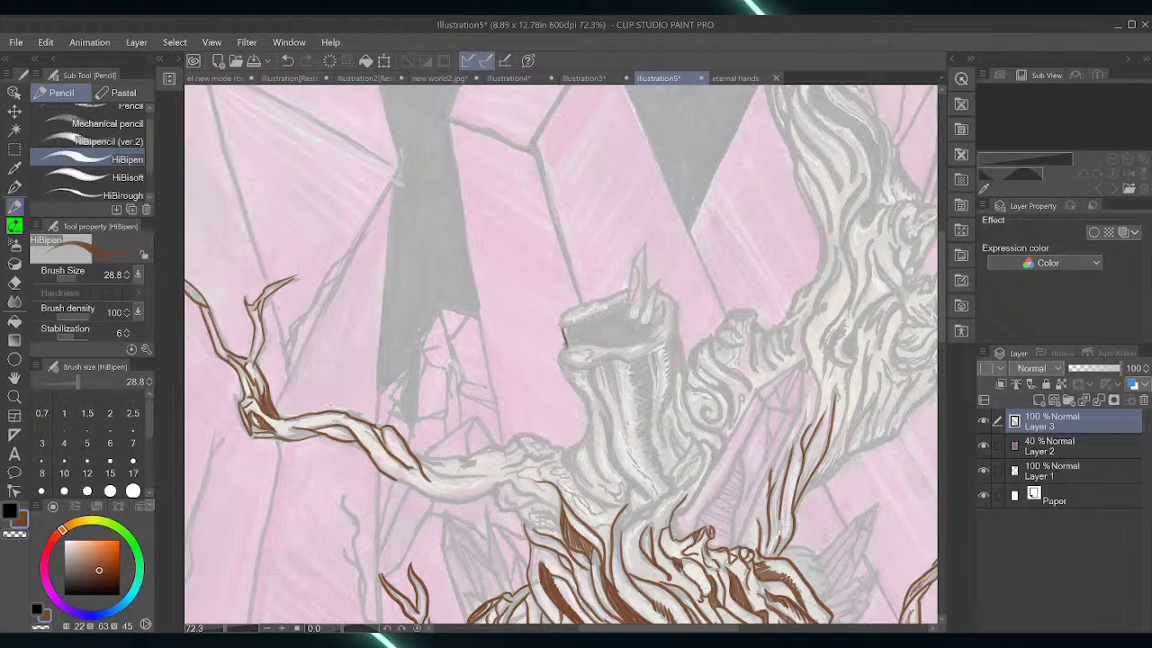
pyautogui.moveTo(563, 337); pyautogui.dragTo(604, 481)
pyautogui.moveTo(585, 432)
pyautogui.mouseDown()
pyautogui.moveTo(562, 459)
pyautogui.moveTo(576, 490)
pyautogui.moveTo(575, 465)
pyautogui.moveTo(591, 487)
pyautogui.mouseUp()
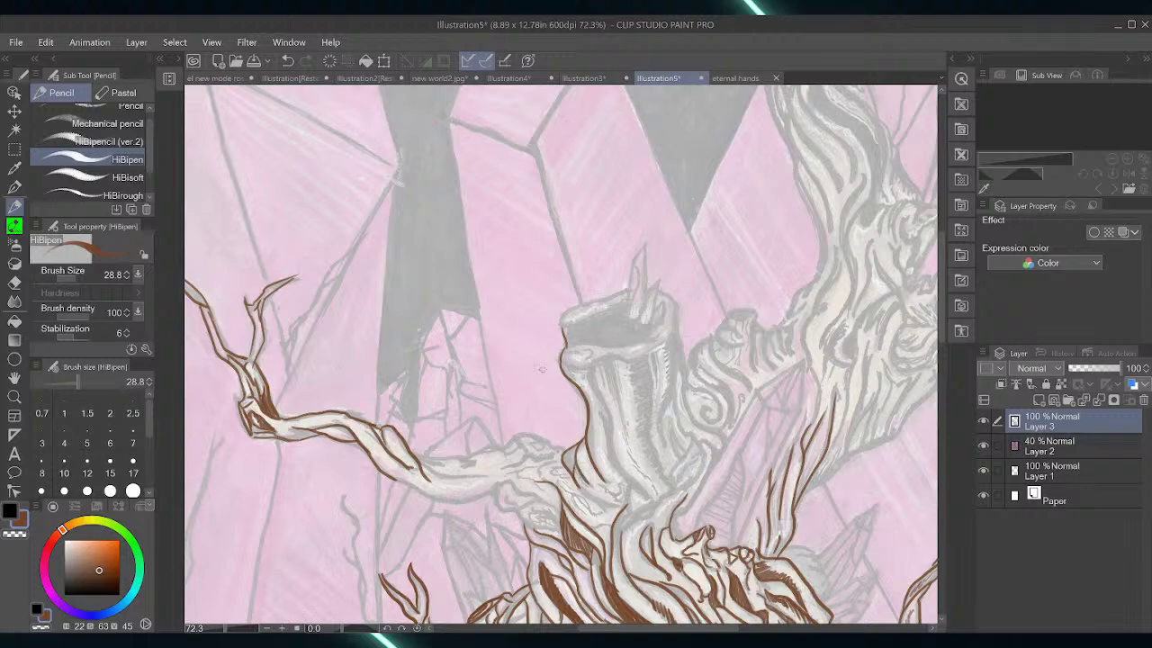
pyautogui.moveTo(561, 448)
pyautogui.mouseDown()
pyautogui.moveTo(584, 438)
pyautogui.moveTo(565, 474)
pyautogui.moveTo(538, 480)
pyautogui.moveTo(529, 442)
pyautogui.moveTo(553, 459)
pyautogui.moveTo(531, 434)
pyautogui.moveTo(558, 448)
pyautogui.moveTo(553, 459)
pyautogui.moveTo(545, 439)
pyautogui.moveTo(527, 438)
pyautogui.moveTo(534, 457)
pyautogui.moveTo(551, 452)
pyautogui.mouseUp()
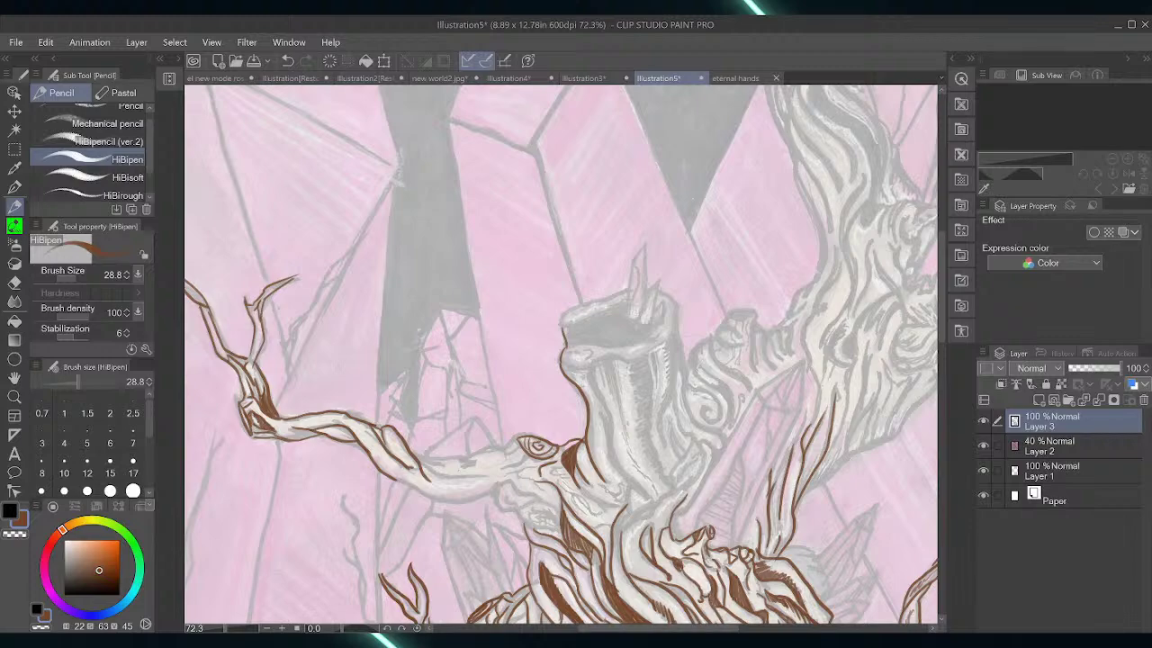
# Trace the long left branch's edges up to its junction with the trunk, including the lumpy bark below the spiral knot
pyautogui.moveTo(620, 614)
pyautogui.mouseDown()
pyautogui.moveTo(593, 613)
pyautogui.moveTo(772, 601)
pyautogui.moveTo(869, 462)
pyautogui.mouseUp()
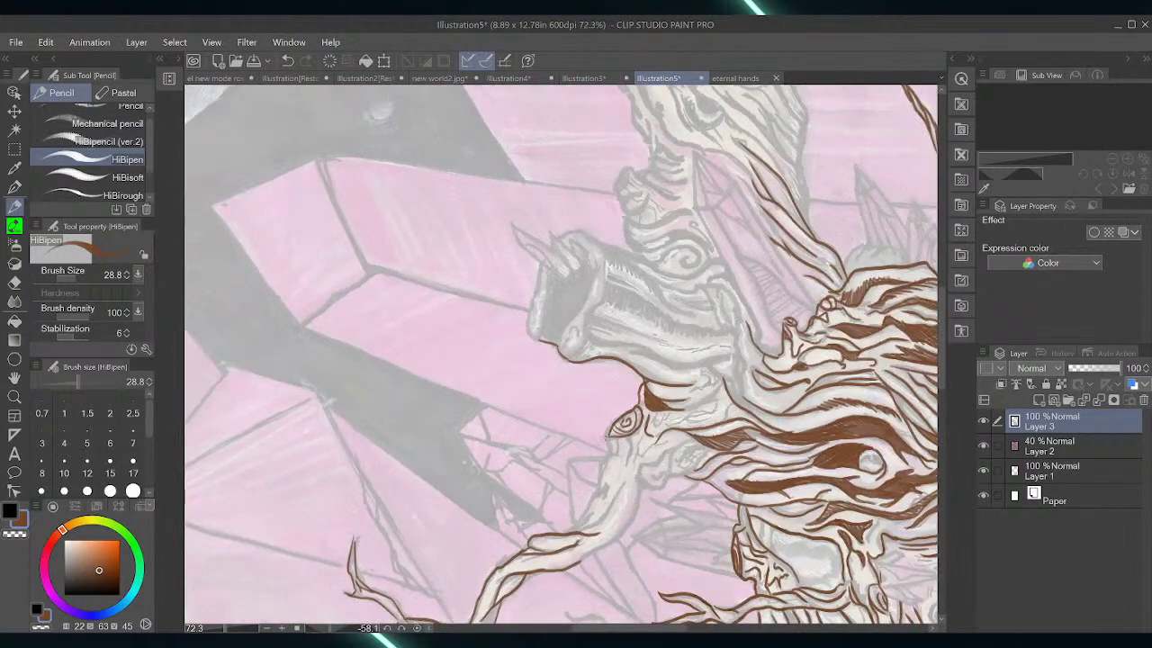
pyautogui.moveTo(613, 427)
pyautogui.mouseDown()
pyautogui.moveTo(581, 523)
pyautogui.moveTo(612, 484)
pyautogui.moveTo(560, 535)
pyautogui.moveTo(618, 501)
pyautogui.moveTo(631, 471)
pyautogui.moveTo(612, 458)
pyautogui.moveTo(601, 482)
pyautogui.mouseUp()
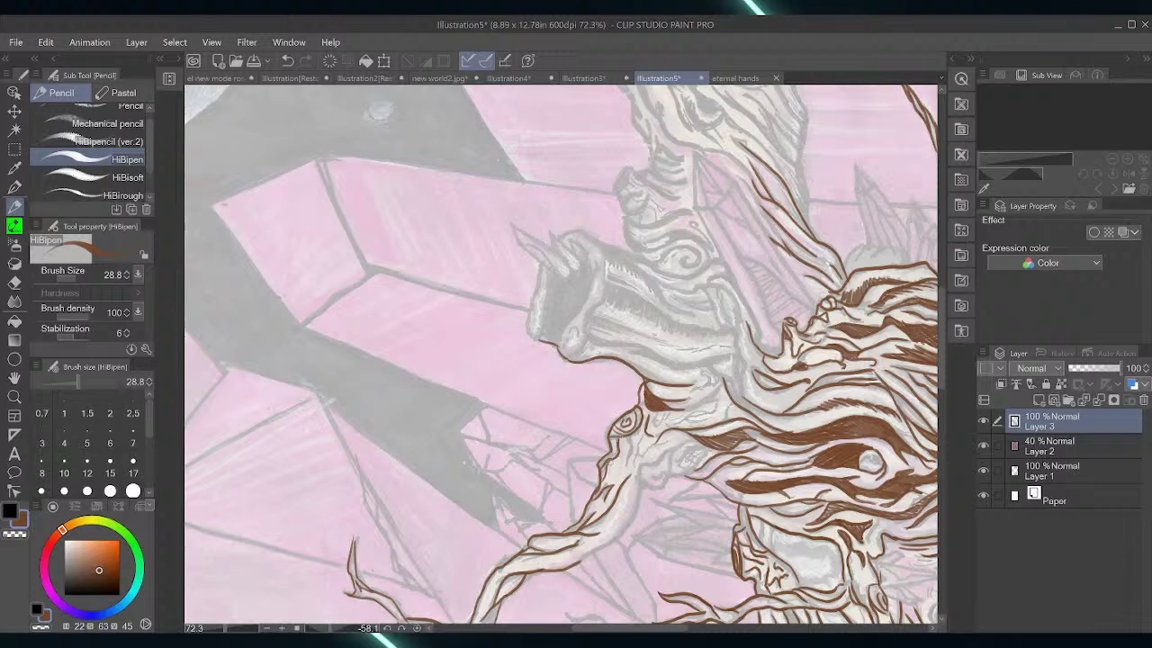
pyautogui.moveTo(630, 437)
pyautogui.mouseDown()
pyautogui.moveTo(630, 473)
pyautogui.moveTo(634, 458)
pyautogui.moveTo(670, 439)
pyautogui.mouseUp()
pyautogui.moveTo(635, 476); pyautogui.dragTo(655, 466)
pyautogui.moveTo(683, 446)
pyautogui.mouseDown()
pyautogui.moveTo(664, 459)
pyautogui.moveTo(698, 446)
pyautogui.moveTo(648, 483)
pyautogui.moveTo(664, 481)
pyautogui.mouseUp()
pyautogui.moveTo(696, 464)
pyautogui.mouseDown()
pyautogui.moveTo(681, 477)
pyautogui.moveTo(697, 464)
pyautogui.mouseUp()
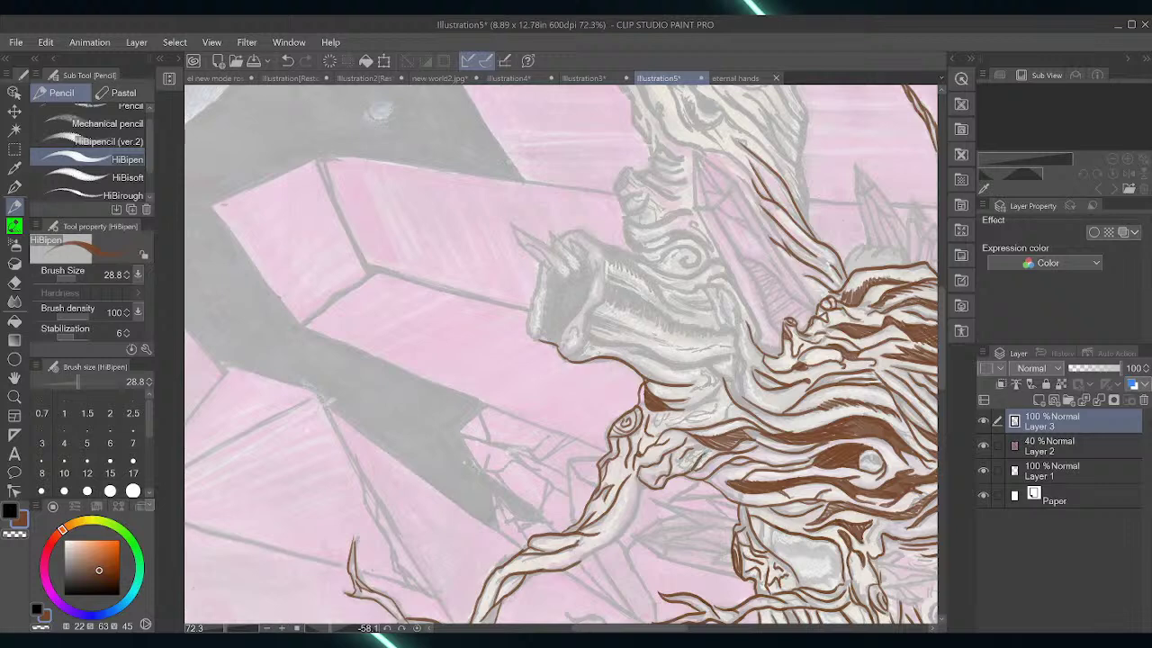
# Add grain strands along the base of the long left branch and bark folds between the spiral knot and the trunk
pyautogui.moveTo(582, 565)
pyautogui.mouseDown()
pyautogui.moveTo(629, 522)
pyautogui.moveTo(640, 476)
pyautogui.mouseUp()
pyautogui.moveTo(682, 409)
pyautogui.mouseDown()
pyautogui.moveTo(718, 389)
pyautogui.moveTo(685, 410)
pyautogui.moveTo(715, 394)
pyautogui.moveTo(685, 398)
pyautogui.moveTo(672, 422)
pyautogui.moveTo(725, 397)
pyautogui.moveTo(685, 424)
pyautogui.moveTo(653, 422)
pyautogui.moveTo(692, 452)
pyautogui.moveTo(672, 466)
pyautogui.moveTo(685, 463)
pyautogui.mouseUp()
pyautogui.moveTo(701, 446); pyautogui.dragTo(692, 460)
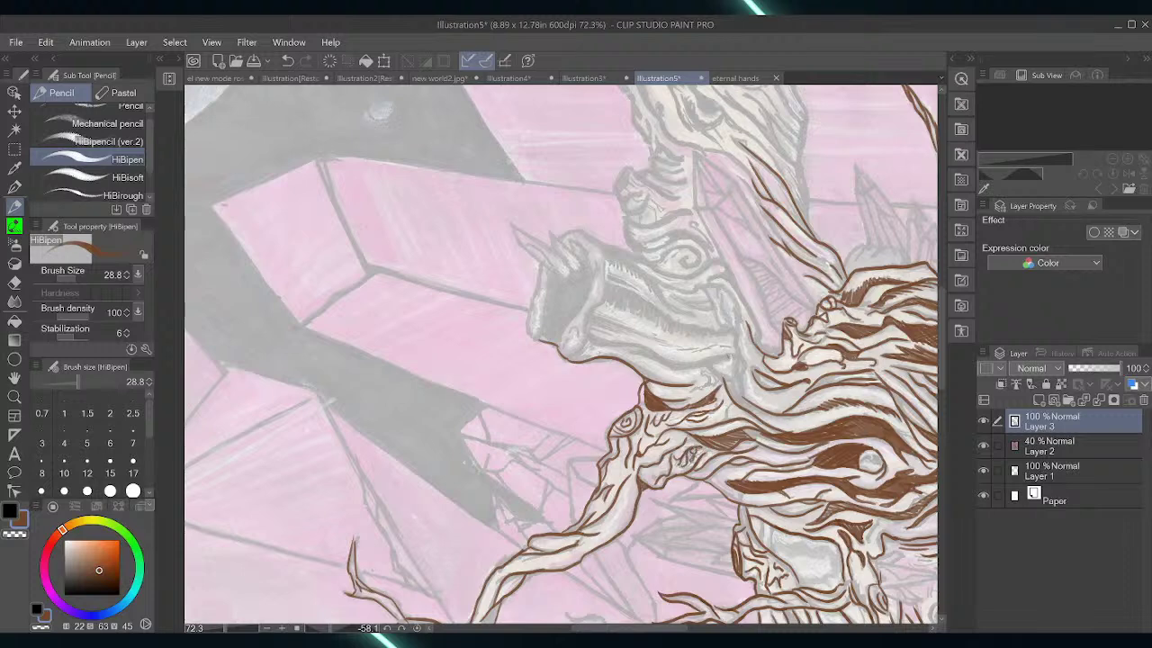
pyautogui.moveTo(721, 420); pyautogui.dragTo(727, 411)
# Outline the hollow stump's opening and its thick rim, and start the stump's right edge
pyautogui.click(417, 628)
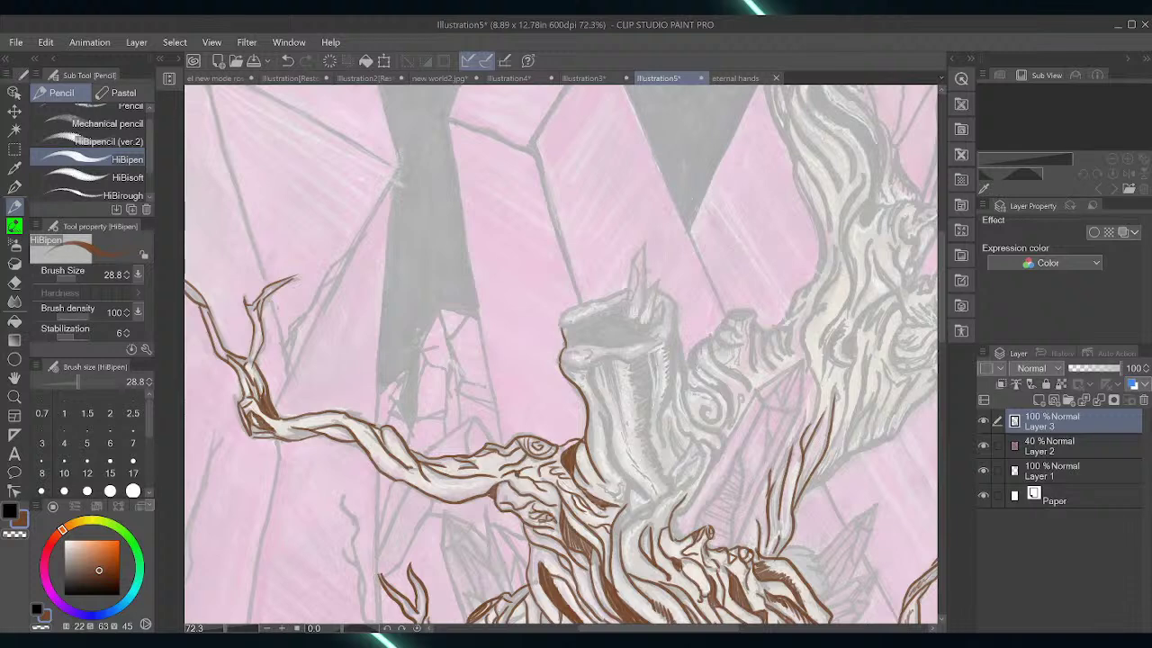
pyautogui.moveTo(561, 324); pyautogui.dragTo(627, 304)
pyautogui.moveTo(559, 326); pyautogui.dragTo(627, 291)
pyautogui.moveTo(560, 319); pyautogui.dragTo(562, 331)
pyautogui.moveTo(659, 327); pyautogui.dragTo(635, 343)
pyautogui.moveTo(565, 351); pyautogui.dragTo(654, 330)
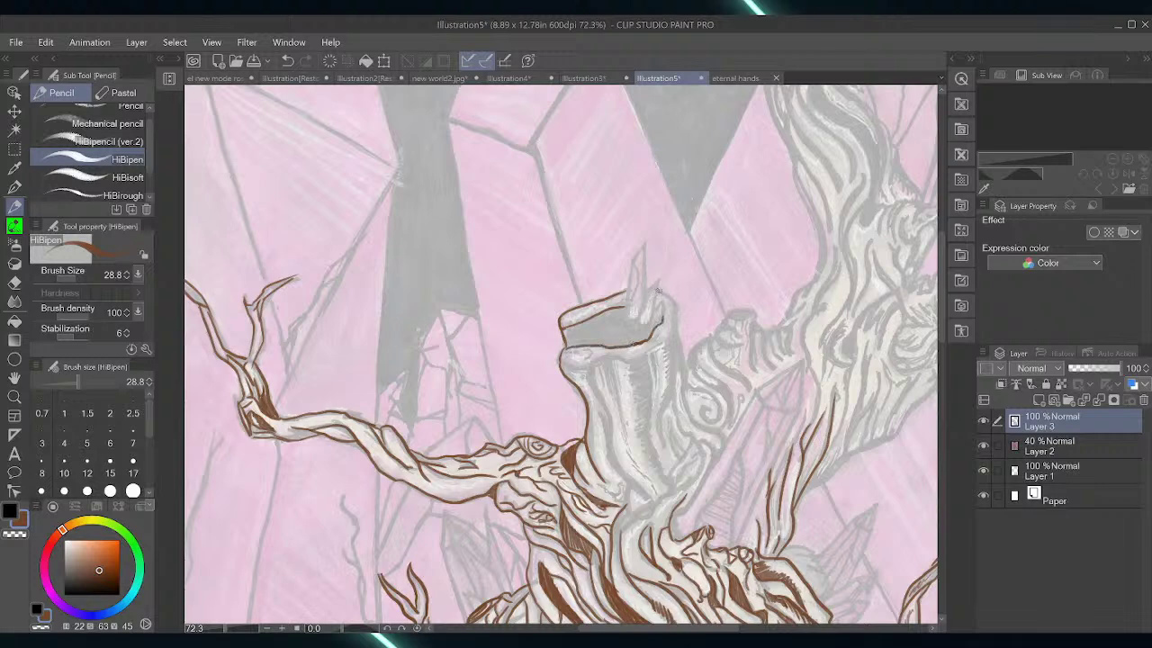
pyautogui.moveTo(657, 290); pyautogui.dragTo(682, 374)
pyautogui.moveTo(564, 369)
pyautogui.mouseDown()
pyautogui.moveTo(630, 363)
pyautogui.moveTo(674, 332)
pyautogui.mouseUp()
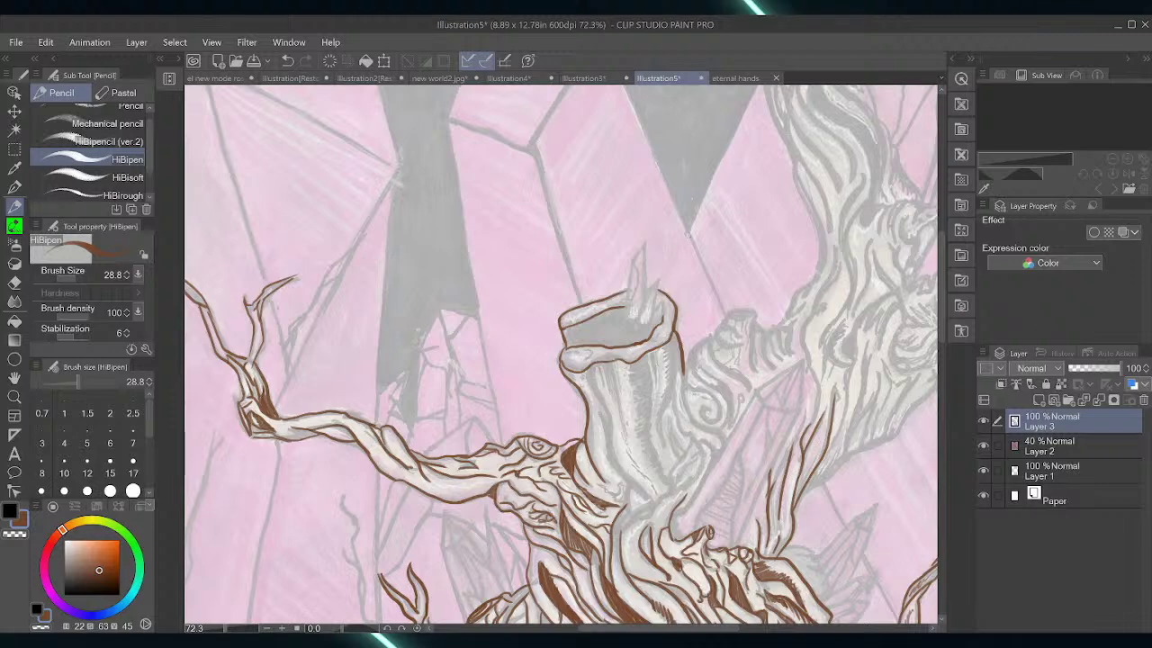
# Draw and fill the long dark groove down the stump's left side and hatch the bark just below its rim
pyautogui.moveTo(594, 364)
pyautogui.mouseDown()
pyautogui.moveTo(624, 466)
pyautogui.moveTo(648, 499)
pyautogui.mouseUp()
pyautogui.moveTo(586, 369)
pyautogui.mouseDown()
pyautogui.moveTo(605, 452)
pyautogui.moveTo(645, 497)
pyautogui.mouseUp()
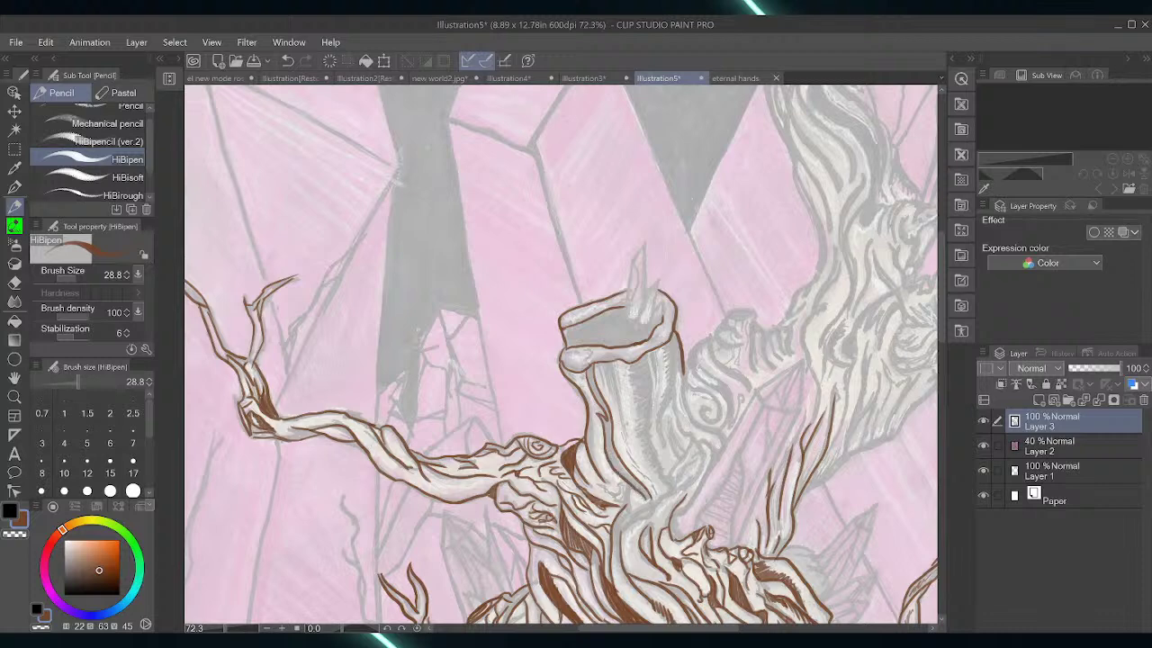
pyautogui.moveTo(583, 364)
pyautogui.mouseDown()
pyautogui.moveTo(612, 422)
pyautogui.moveTo(609, 459)
pyautogui.moveTo(650, 502)
pyautogui.mouseUp()
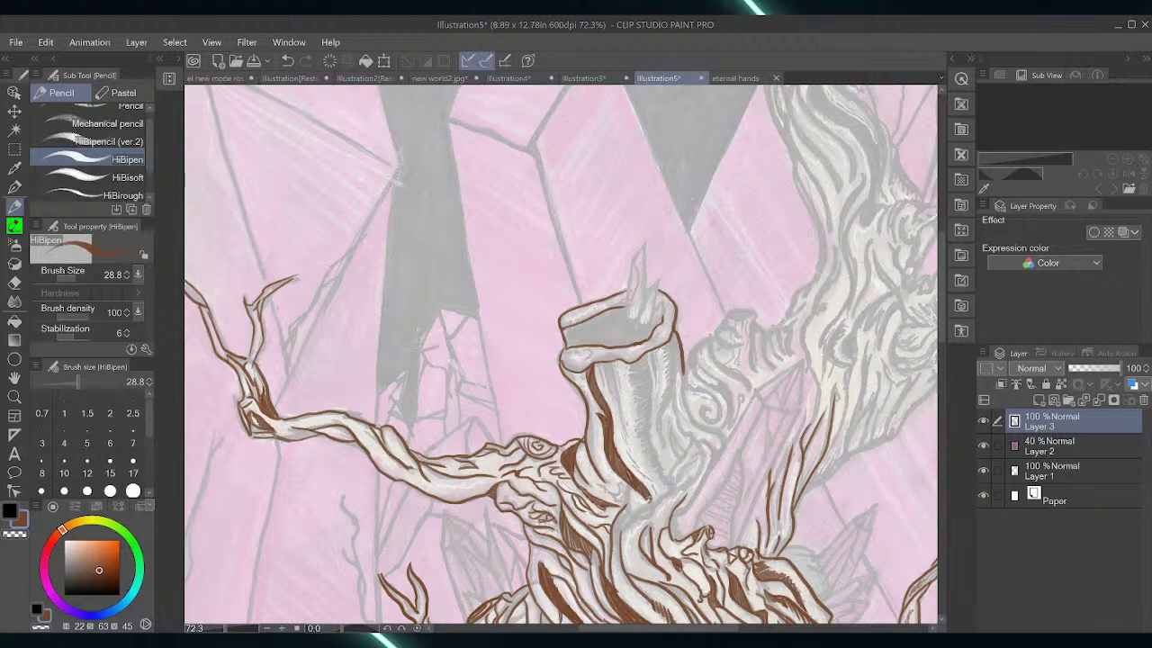
pyautogui.moveTo(614, 360); pyautogui.dragTo(629, 441)
pyautogui.moveTo(598, 362); pyautogui.dragTo(610, 394)
pyautogui.moveTo(608, 360); pyautogui.dragTo(617, 392)
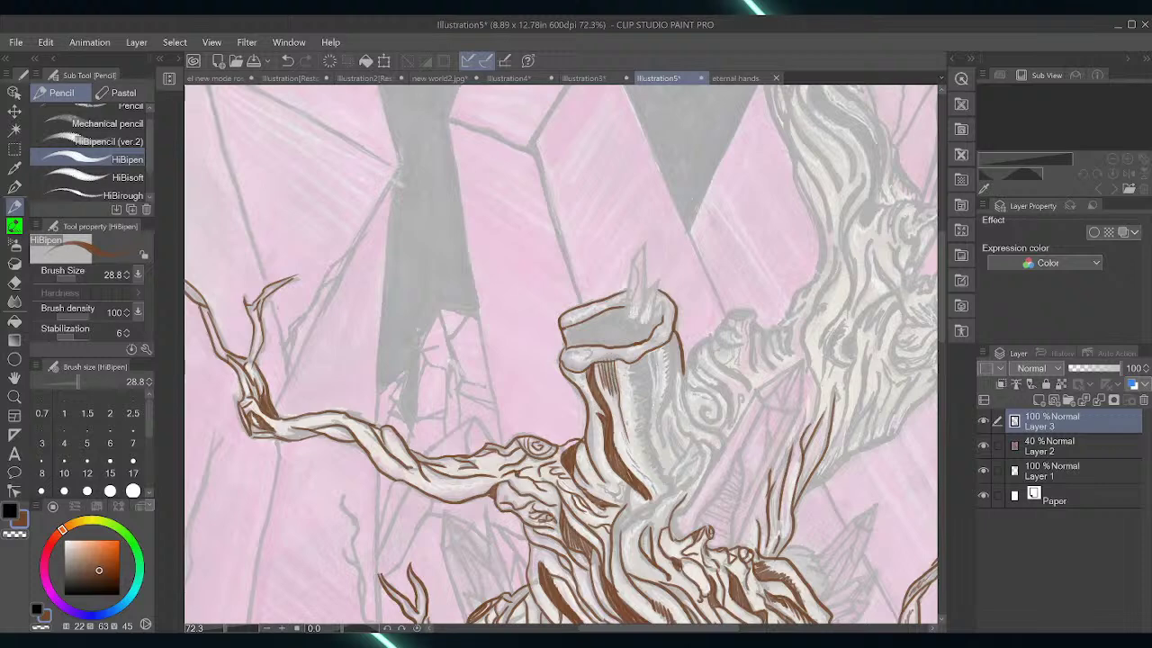
# Trace the bark strands and flared outline running down the stump's right side from the rim
pyautogui.moveTo(643, 354)
pyautogui.mouseDown()
pyautogui.moveTo(648, 439)
pyautogui.moveTo(671, 486)
pyautogui.mouseUp()
pyautogui.moveTo(675, 347); pyautogui.dragTo(660, 447)
pyautogui.moveTo(674, 378)
pyautogui.mouseDown()
pyautogui.moveTo(695, 444)
pyautogui.moveTo(673, 441)
pyautogui.moveTo(680, 461)
pyautogui.moveTo(684, 450)
pyautogui.mouseUp()
pyautogui.moveTo(680, 375); pyautogui.dragTo(725, 443)
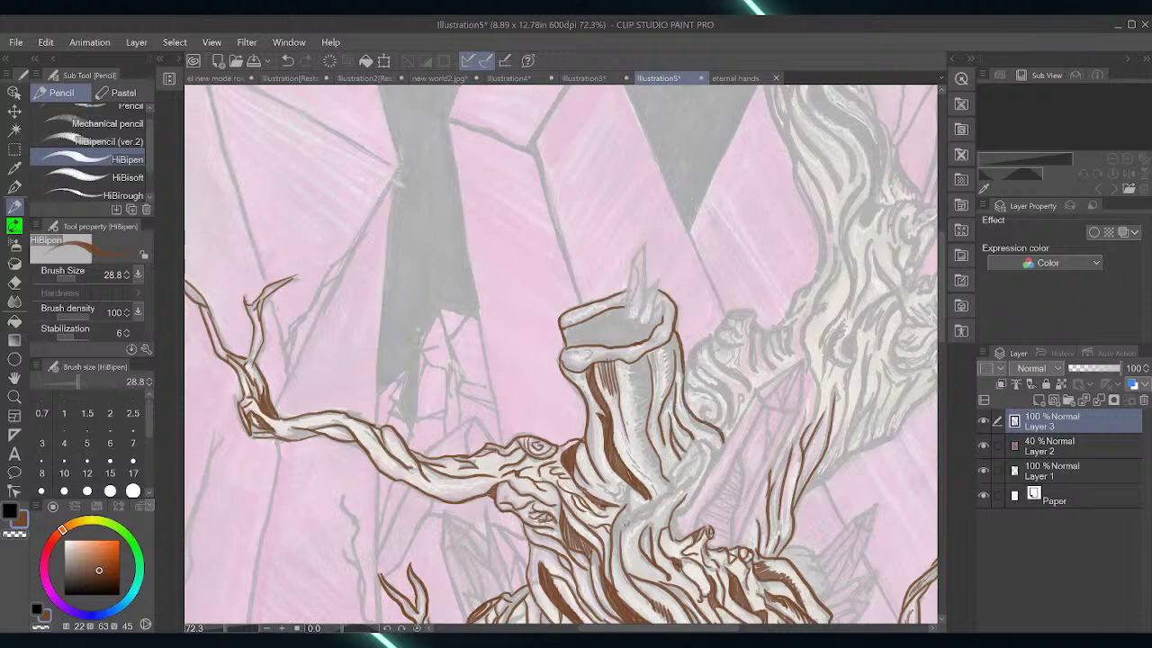
# Trace the twisting strands and the looped fold where the stump's base joins the trunk
pyautogui.moveTo(630, 491)
pyautogui.mouseDown()
pyautogui.moveTo(623, 531)
pyautogui.moveTo(639, 506)
pyautogui.mouseUp()
pyautogui.moveTo(671, 495); pyautogui.dragTo(687, 438)
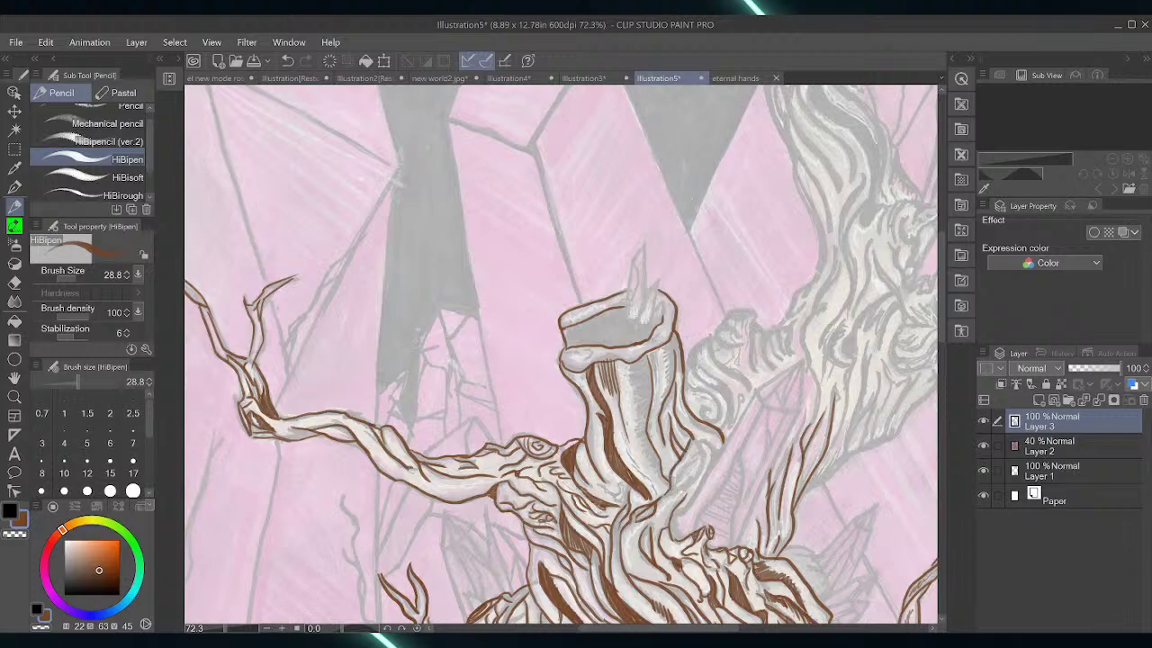
pyautogui.moveTo(671, 495)
pyautogui.mouseDown()
pyautogui.moveTo(691, 477)
pyautogui.moveTo(700, 441)
pyautogui.moveTo(713, 470)
pyautogui.mouseUp()
pyautogui.moveTo(673, 529)
pyautogui.mouseDown()
pyautogui.moveTo(711, 462)
pyautogui.moveTo(689, 464)
pyautogui.moveTo(700, 447)
pyautogui.moveTo(684, 467)
pyautogui.mouseUp()
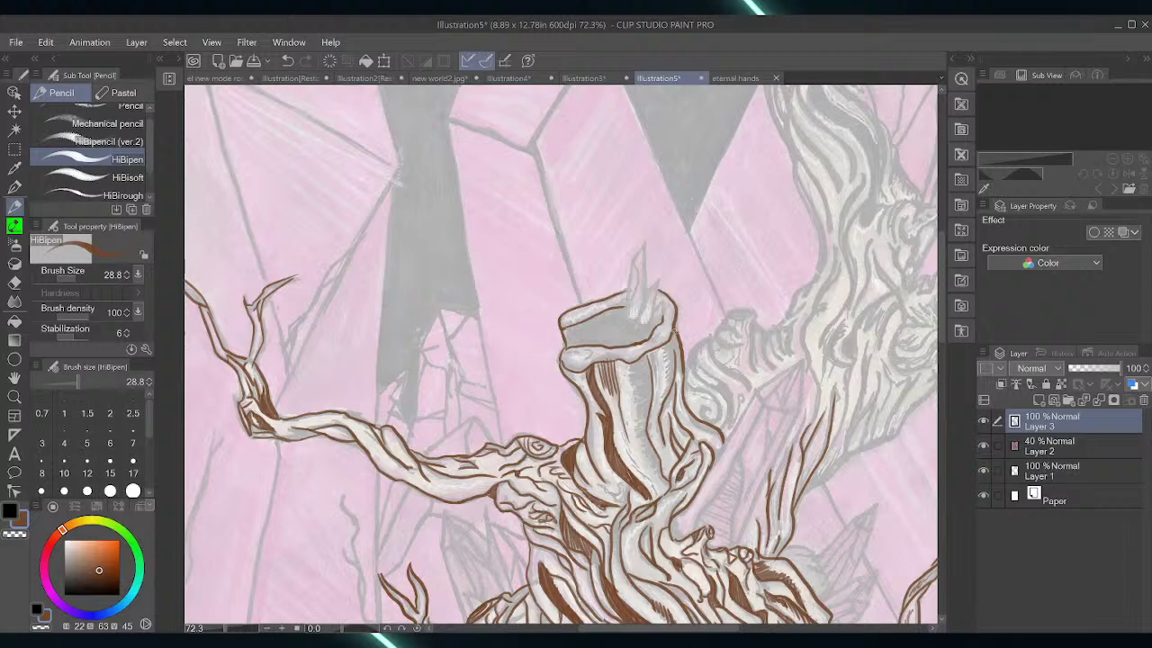
# Shade the stump's right edge below the rim and fill its wide central groove with dark hatching
pyautogui.moveTo(677, 312); pyautogui.dragTo(680, 383)
pyautogui.moveTo(673, 339); pyautogui.dragTo(659, 409)
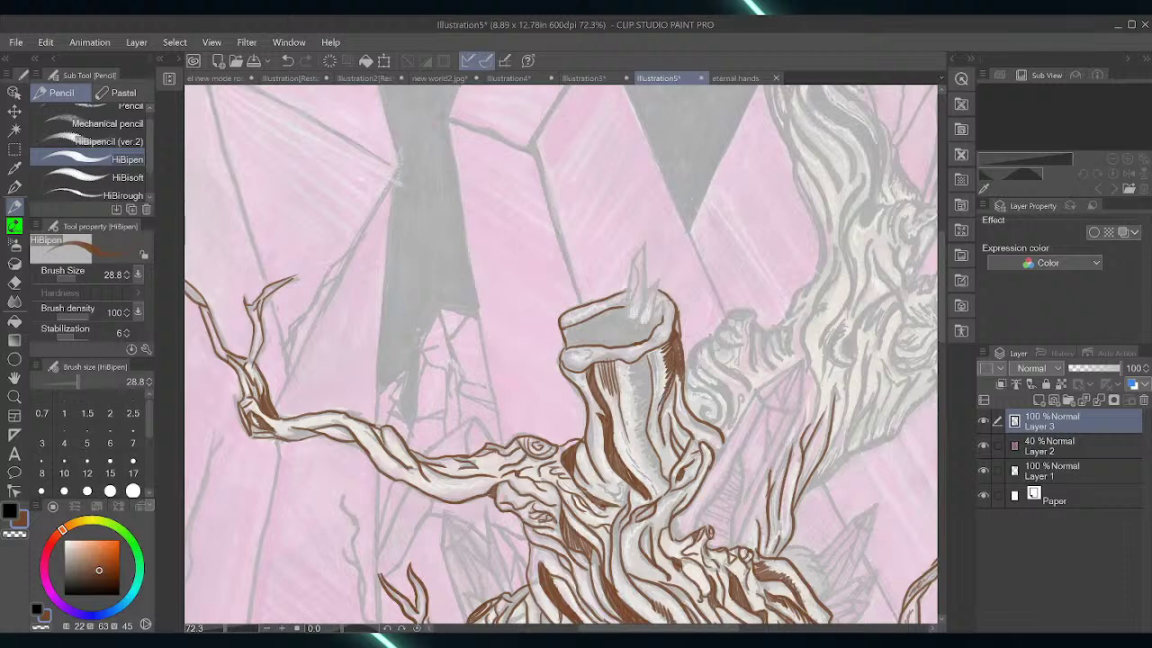
pyautogui.moveTo(644, 355)
pyautogui.mouseDown()
pyautogui.moveTo(624, 383)
pyautogui.moveTo(636, 394)
pyautogui.moveTo(646, 372)
pyautogui.moveTo(625, 367)
pyautogui.moveTo(639, 407)
pyautogui.moveTo(648, 400)
pyautogui.moveTo(633, 412)
pyautogui.moveTo(636, 450)
pyautogui.moveTo(660, 488)
pyautogui.mouseUp()
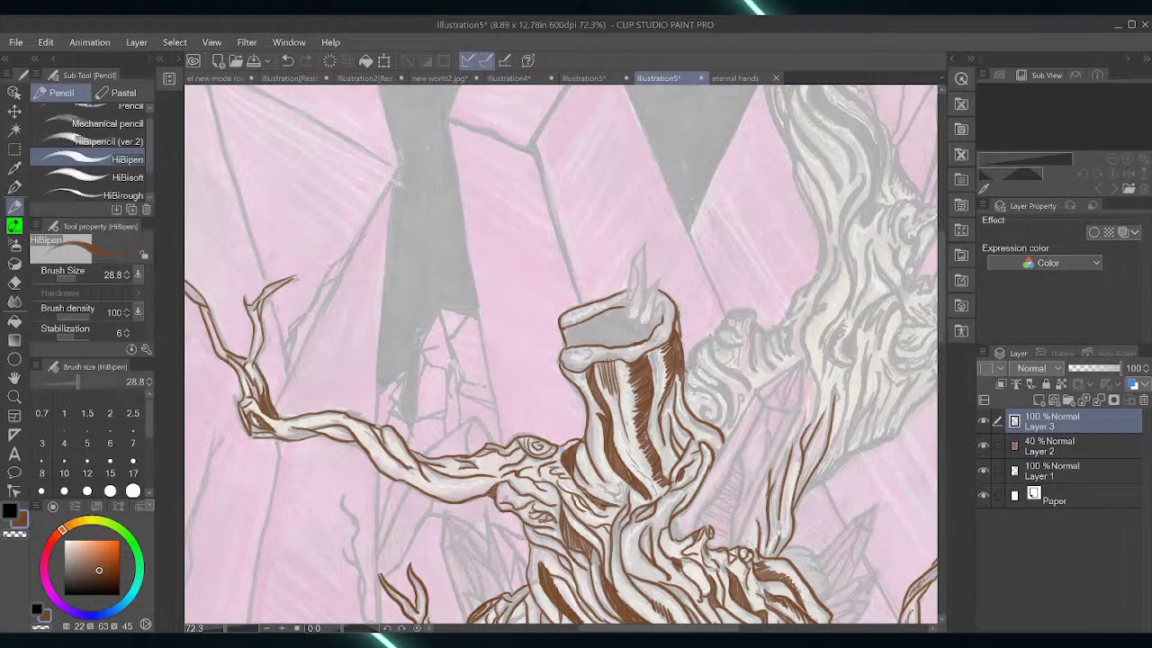
# Draw the spiral curl to the right of the stump, with its surrounding folds and dark shading
pyautogui.moveTo(688, 369)
pyautogui.mouseDown()
pyautogui.moveTo(690, 385)
pyautogui.moveTo(716, 396)
pyautogui.moveTo(721, 423)
pyautogui.moveTo(702, 410)
pyautogui.mouseUp()
pyautogui.moveTo(700, 369)
pyautogui.mouseDown()
pyautogui.moveTo(690, 342)
pyautogui.moveTo(720, 333)
pyautogui.moveTo(727, 429)
pyautogui.mouseUp()
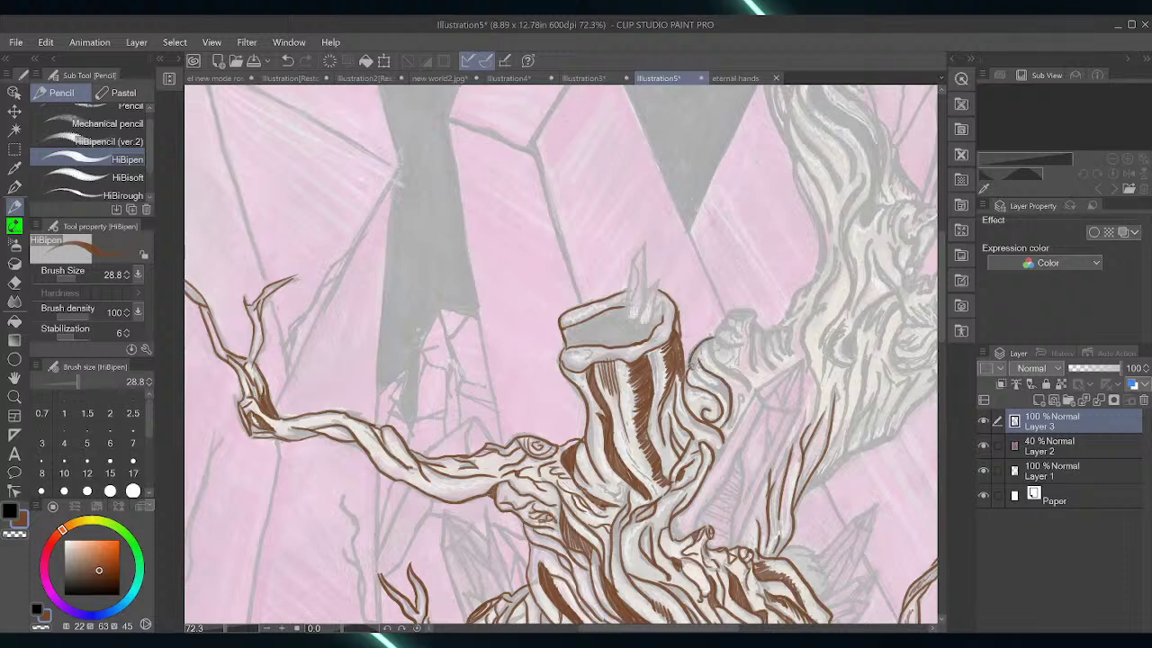
pyautogui.moveTo(689, 364)
pyautogui.mouseDown()
pyautogui.moveTo(739, 396)
pyautogui.moveTo(724, 420)
pyautogui.moveTo(717, 316)
pyautogui.moveTo(729, 423)
pyautogui.moveTo(728, 399)
pyautogui.moveTo(728, 420)
pyautogui.moveTo(742, 396)
pyautogui.mouseUp()
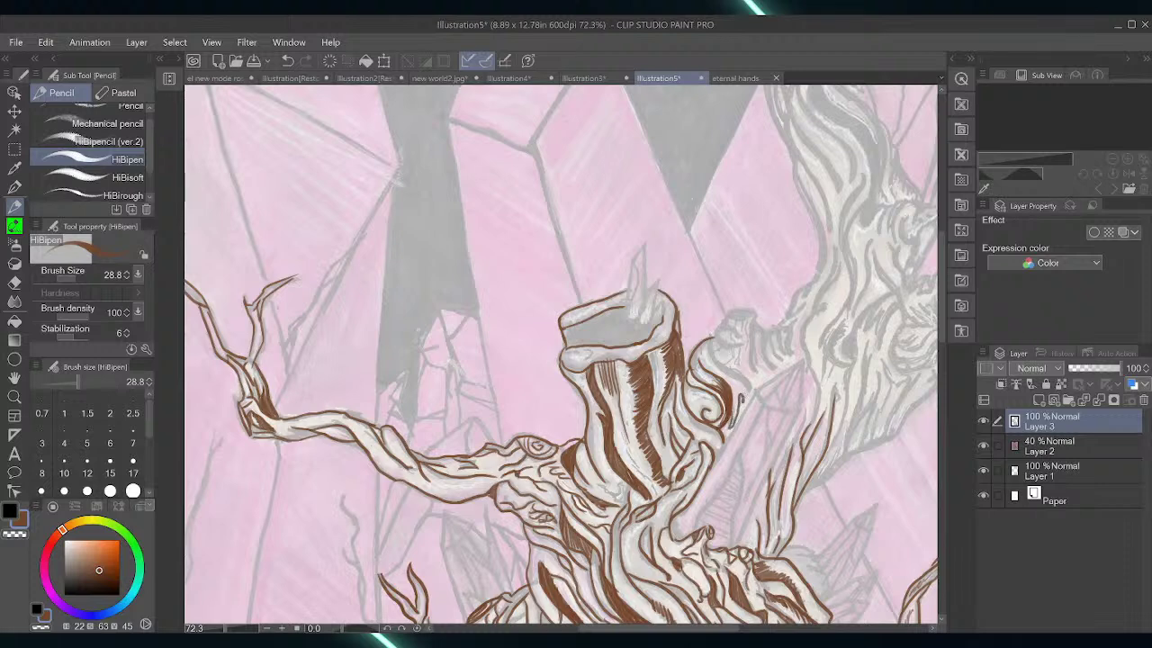
pyautogui.moveTo(710, 335); pyautogui.dragTo(745, 390)
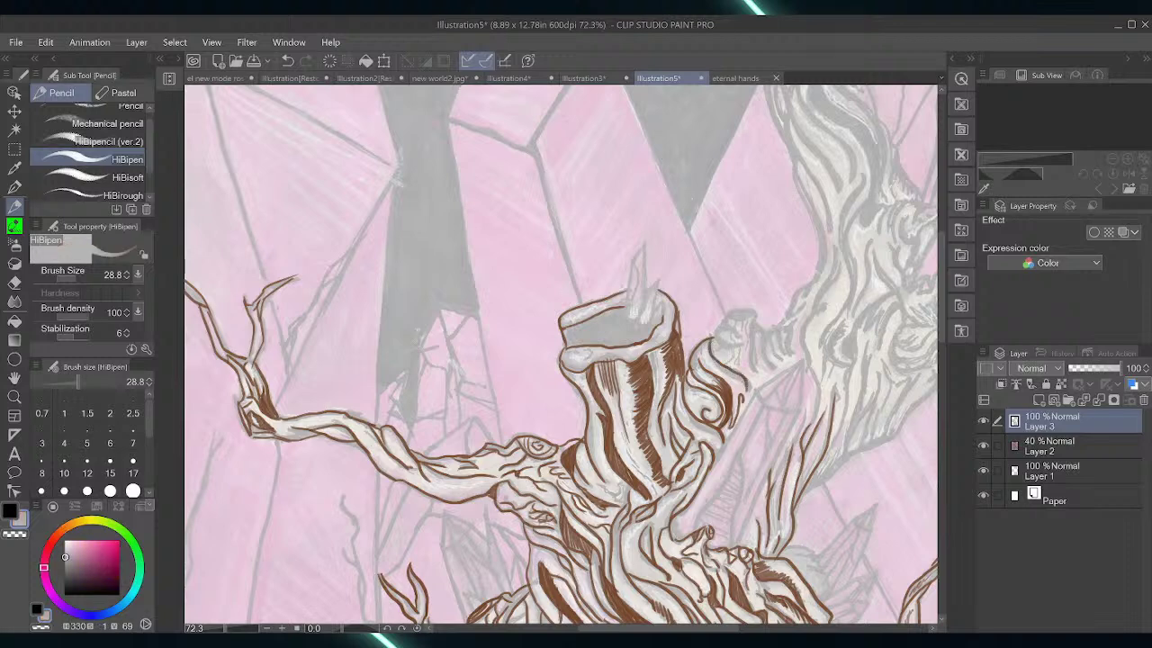
# Resample the brown line colour and trace the knobby stub above the spiral curl and the ridged edge up to the trunk
pyautogui.keyDown('alt'); pyautogui.click(572, 456); pyautogui.keyUp('alt')
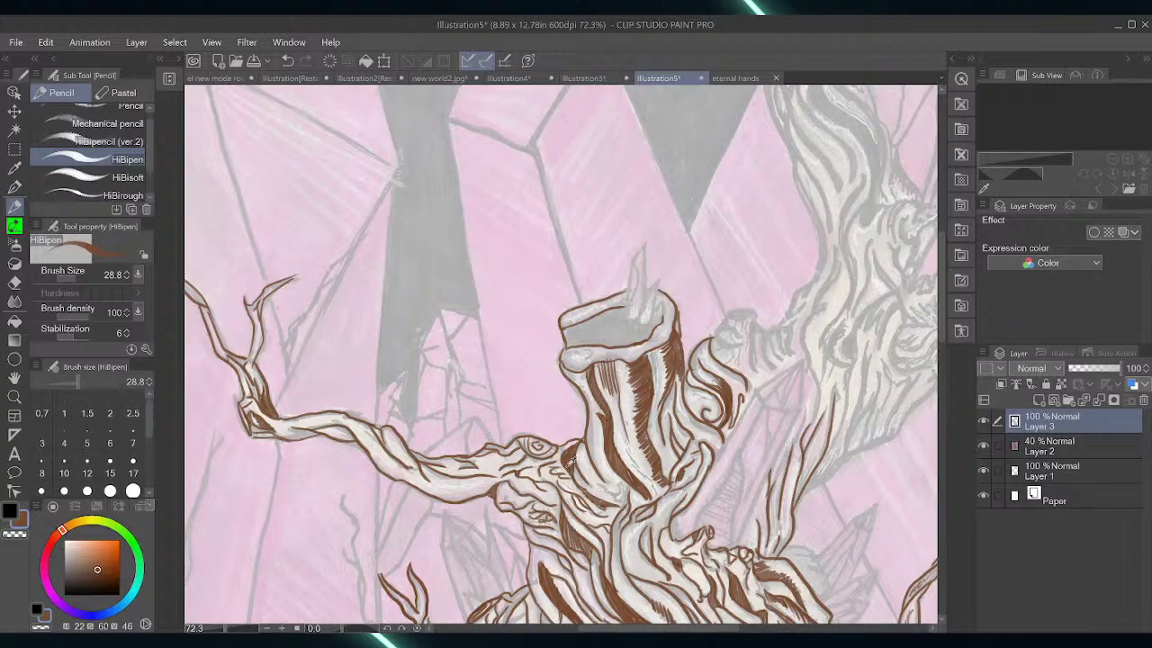
pyautogui.keyDown('alt'); pyautogui.click(568, 462); pyautogui.keyUp('alt')
pyautogui.keyDown('alt'); pyautogui.click(729, 394); pyautogui.keyUp('alt')
pyautogui.keyDown('alt'); pyautogui.click(730, 399); pyautogui.keyUp('alt')
pyautogui.keyDown('alt'); pyautogui.click(733, 403); pyautogui.keyUp('alt')
pyautogui.moveTo(717, 331)
pyautogui.mouseDown()
pyautogui.moveTo(742, 347)
pyautogui.moveTo(731, 327)
pyautogui.moveTo(753, 315)
pyautogui.moveTo(729, 319)
pyautogui.moveTo(752, 333)
pyautogui.moveTo(755, 371)
pyautogui.mouseUp()
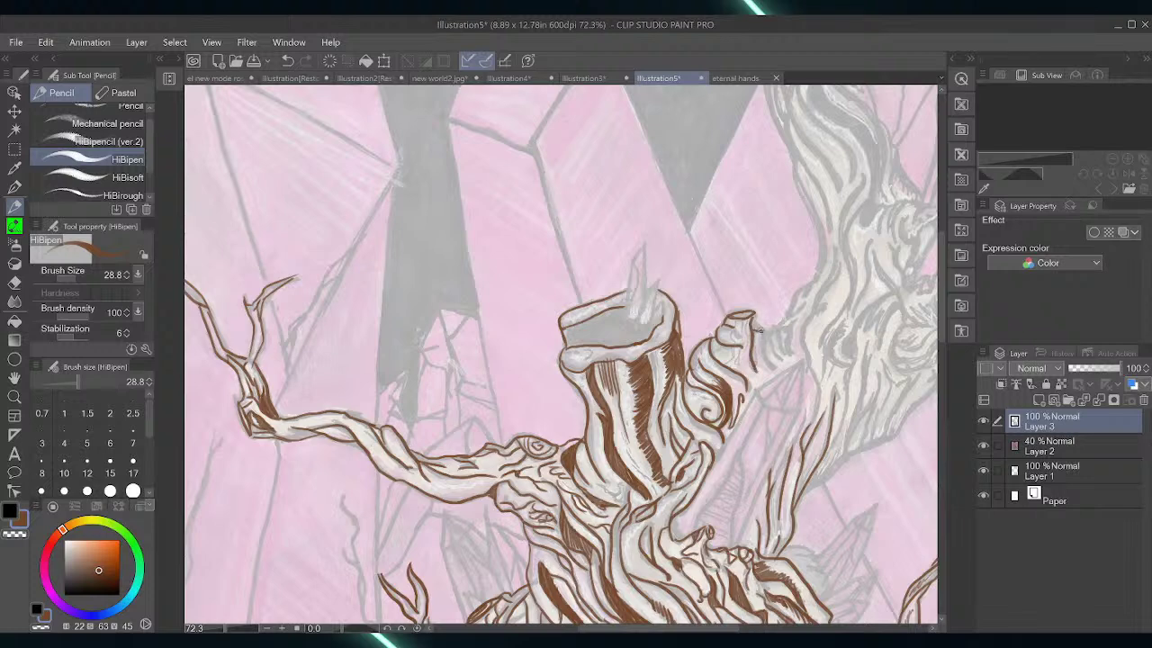
pyautogui.moveTo(750, 321)
pyautogui.mouseDown()
pyautogui.moveTo(768, 365)
pyautogui.moveTo(820, 256)
pyautogui.mouseUp()
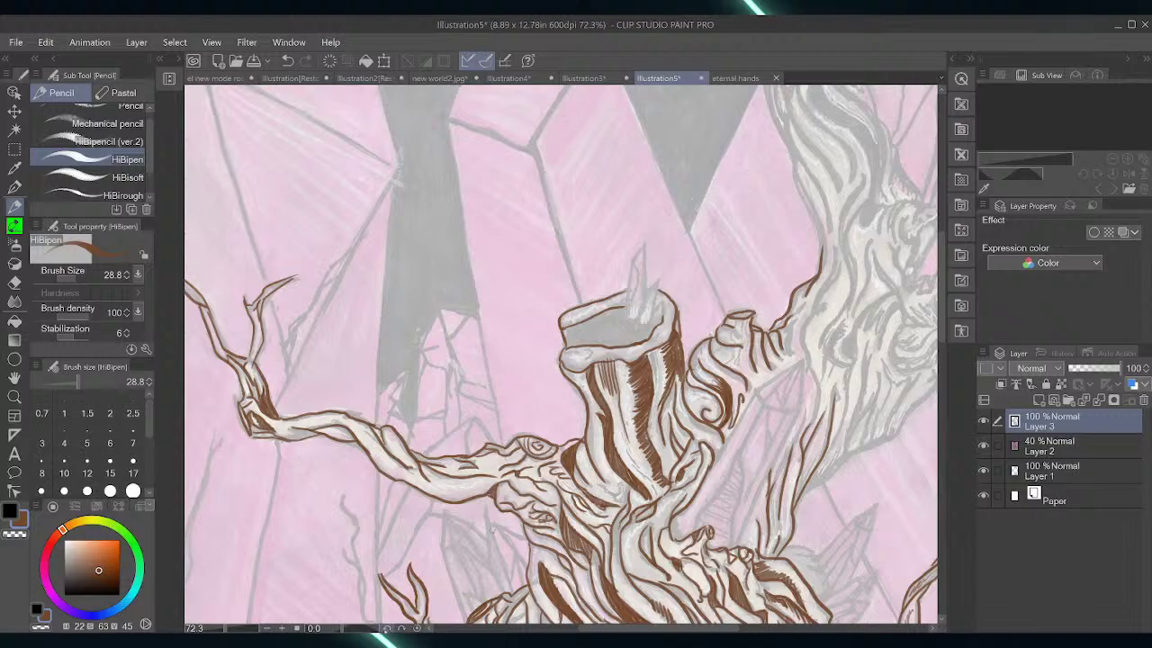
# Hatch the inside of the hollow stump's opening in brown and add bark lines beneath the stump
pyautogui.moveTo(343, 628); pyautogui.dragTo(330, 628)
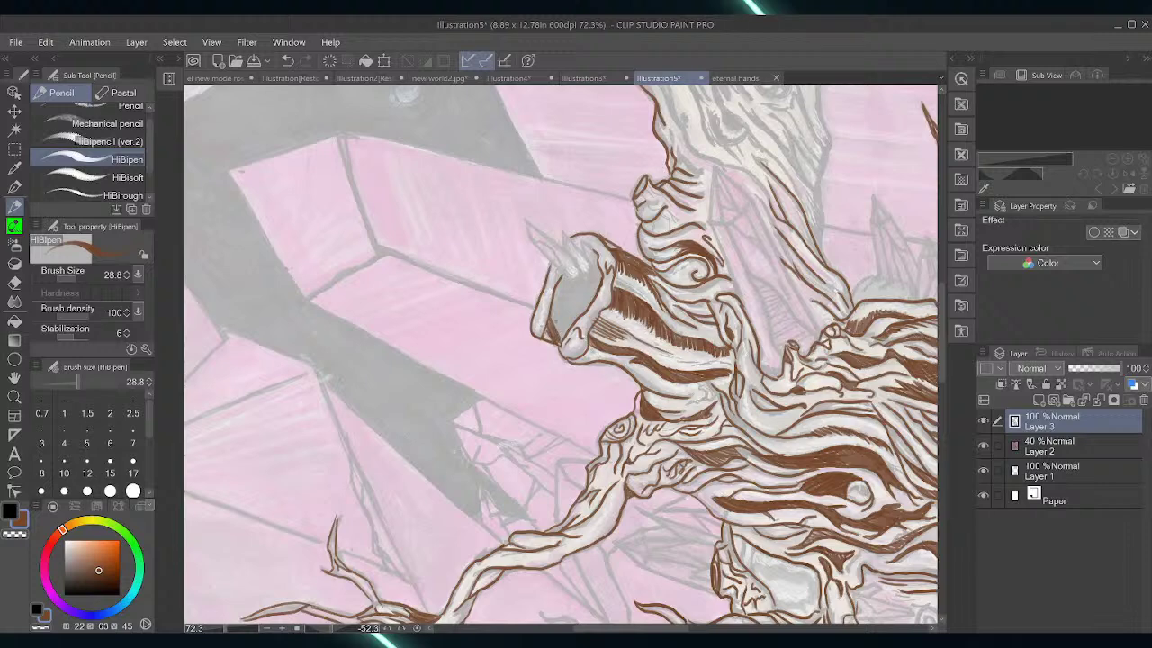
pyautogui.moveTo(549, 304)
pyautogui.mouseDown()
pyautogui.moveTo(563, 337)
pyautogui.moveTo(556, 285)
pyautogui.moveTo(573, 321)
pyautogui.moveTo(561, 277)
pyautogui.moveTo(581, 308)
pyautogui.moveTo(596, 255)
pyautogui.moveTo(576, 306)
pyautogui.moveTo(587, 309)
pyautogui.moveTo(559, 340)
pyautogui.moveTo(601, 270)
pyautogui.moveTo(592, 293)
pyautogui.mouseUp()
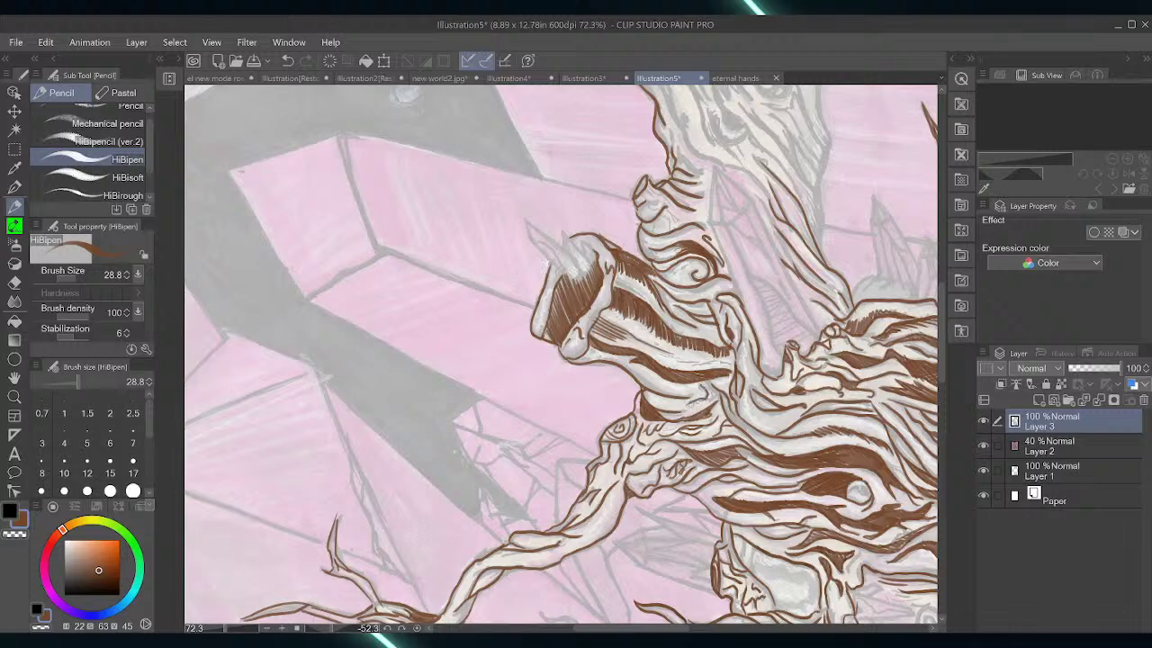
pyautogui.moveTo(689, 405); pyautogui.dragTo(717, 399)
# Trace the trunk's left edge above the knobby stub, shade its folds and thicken the trunk line beside the crystal
pyautogui.moveTo(940, 371); pyautogui.dragTo(940, 333)
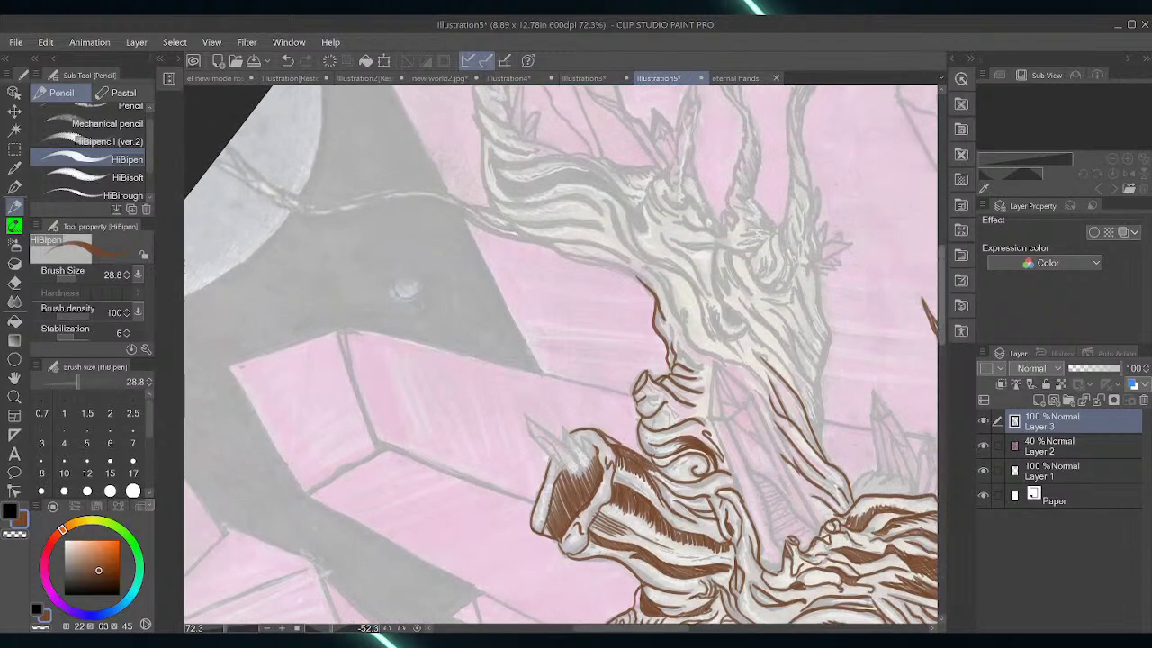
pyautogui.moveTo(645, 266)
pyautogui.mouseDown()
pyautogui.moveTo(675, 319)
pyautogui.moveTo(671, 289)
pyautogui.moveTo(671, 340)
pyautogui.moveTo(669, 322)
pyautogui.moveTo(668, 339)
pyautogui.moveTo(658, 323)
pyautogui.moveTo(678, 358)
pyautogui.moveTo(711, 366)
pyautogui.moveTo(682, 363)
pyautogui.mouseUp()
pyautogui.moveTo(676, 309); pyautogui.dragTo(726, 364)
pyautogui.moveTo(679, 320); pyautogui.dragTo(724, 361)
pyautogui.moveTo(682, 306); pyautogui.dragTo(685, 320)
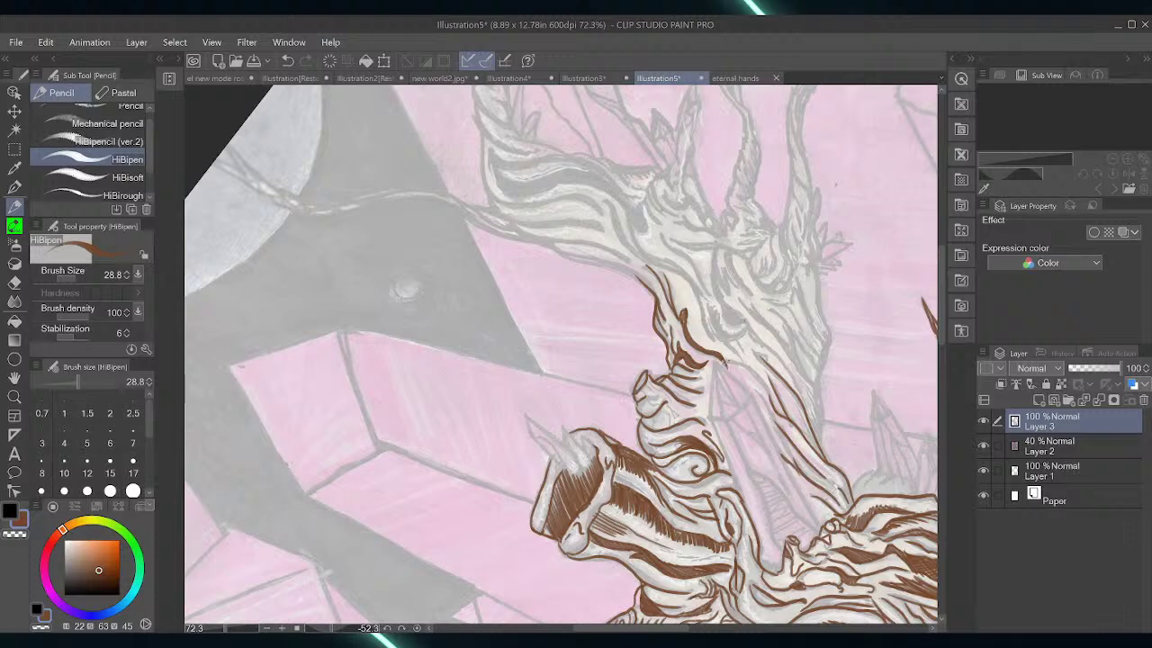
pyautogui.moveTo(725, 360)
pyautogui.mouseDown()
pyautogui.moveTo(746, 363)
pyautogui.moveTo(774, 402)
pyautogui.mouseUp()
pyautogui.moveTo(725, 360); pyautogui.dragTo(771, 398)
pyautogui.moveTo(730, 359)
pyautogui.mouseDown()
pyautogui.moveTo(758, 372)
pyautogui.moveTo(776, 407)
pyautogui.mouseUp()
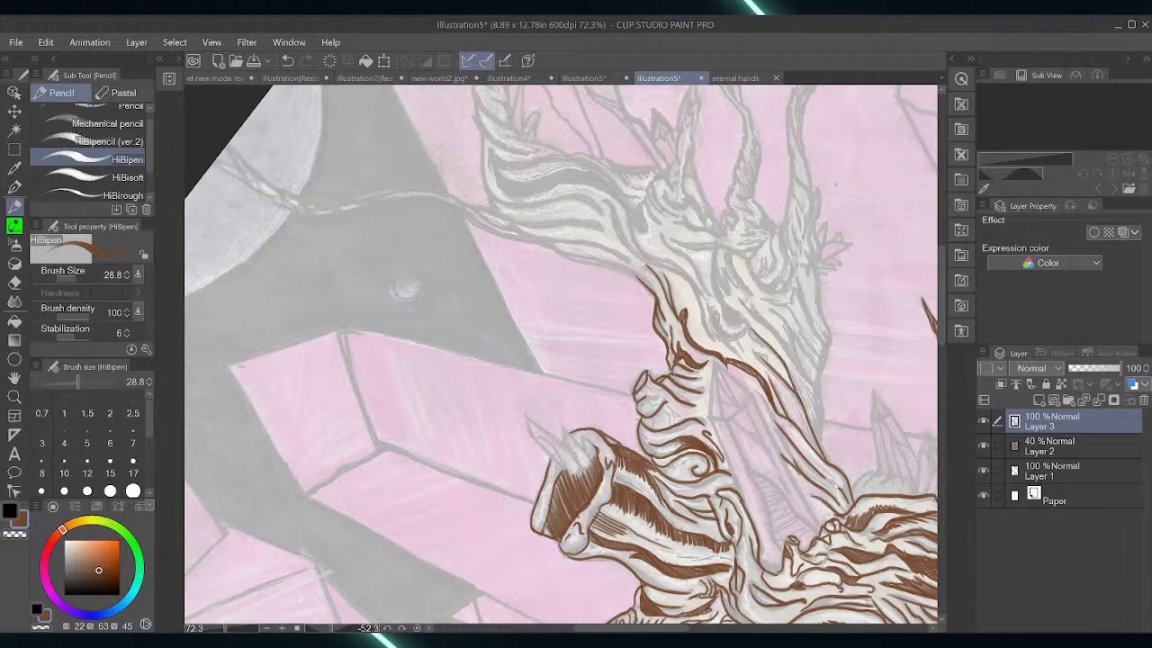
# Trace the bark strands and outer edge on the trunk's right side and add fold lines to the knobby stub
pyautogui.moveTo(753, 313); pyautogui.dragTo(815, 396)
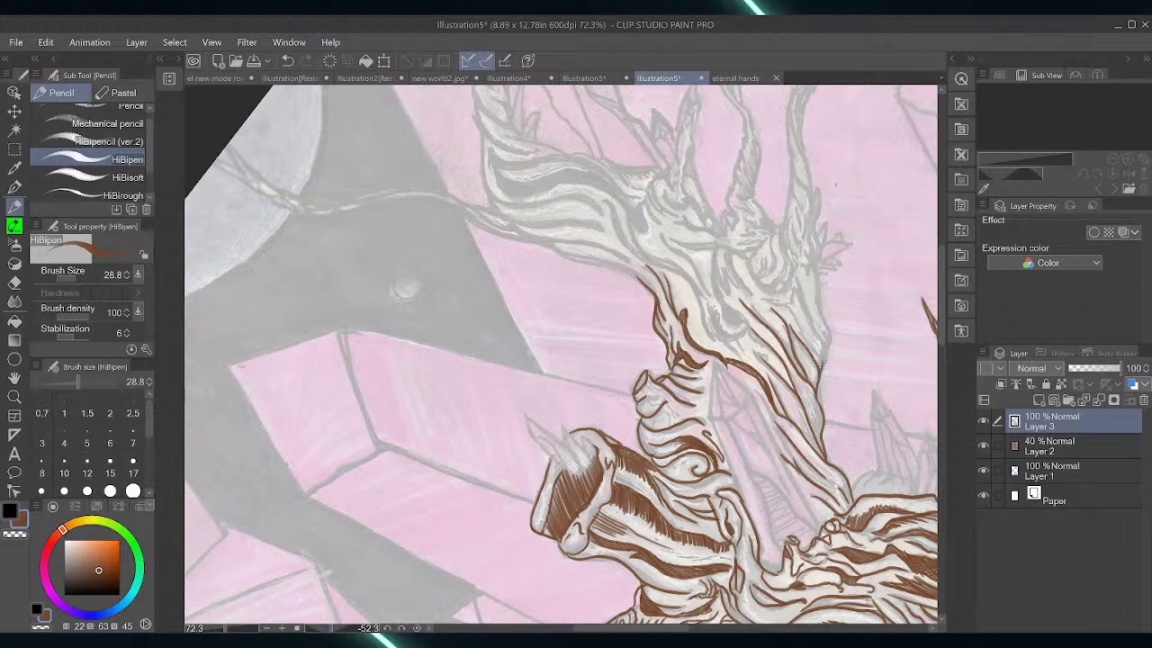
pyautogui.moveTo(820, 336)
pyautogui.mouseDown()
pyautogui.moveTo(799, 276)
pyautogui.moveTo(792, 306)
pyautogui.moveTo(825, 358)
pyautogui.mouseUp()
pyautogui.moveTo(815, 273); pyautogui.dragTo(831, 345)
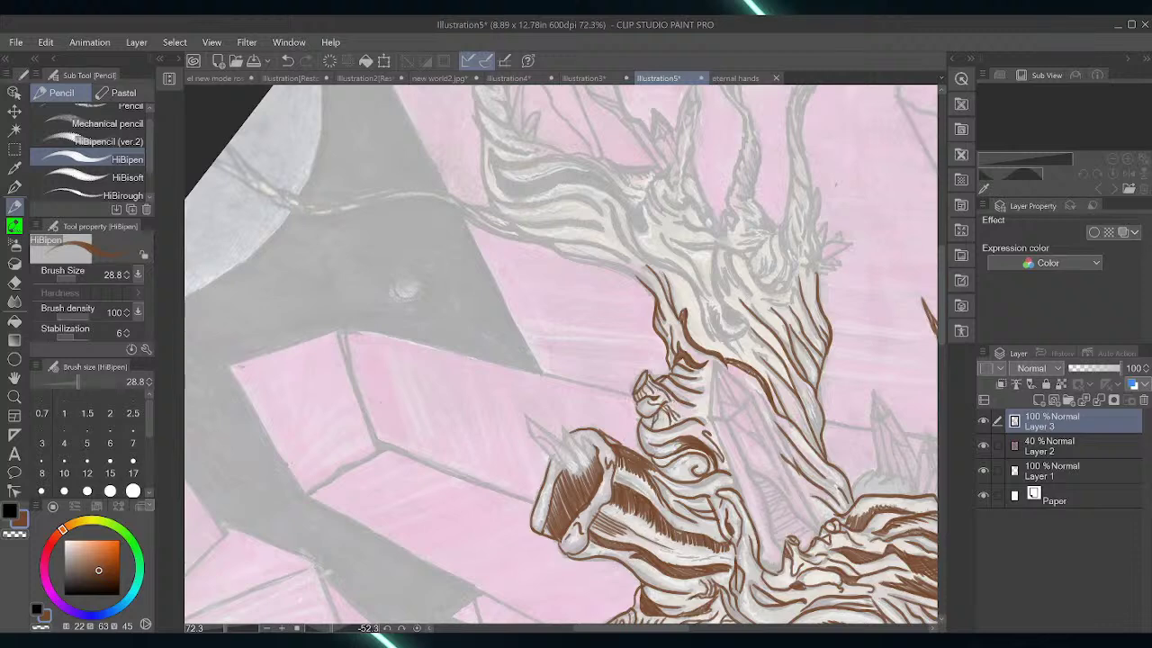
pyautogui.moveTo(669, 402)
pyautogui.mouseDown()
pyautogui.moveTo(685, 408)
pyautogui.moveTo(707, 381)
pyautogui.mouseUp()
# Draw the long dark grooves up the middle of the trunk and shade the curved hollow and bark strands beside them
pyautogui.moveTo(397, 627); pyautogui.dragTo(405, 628)
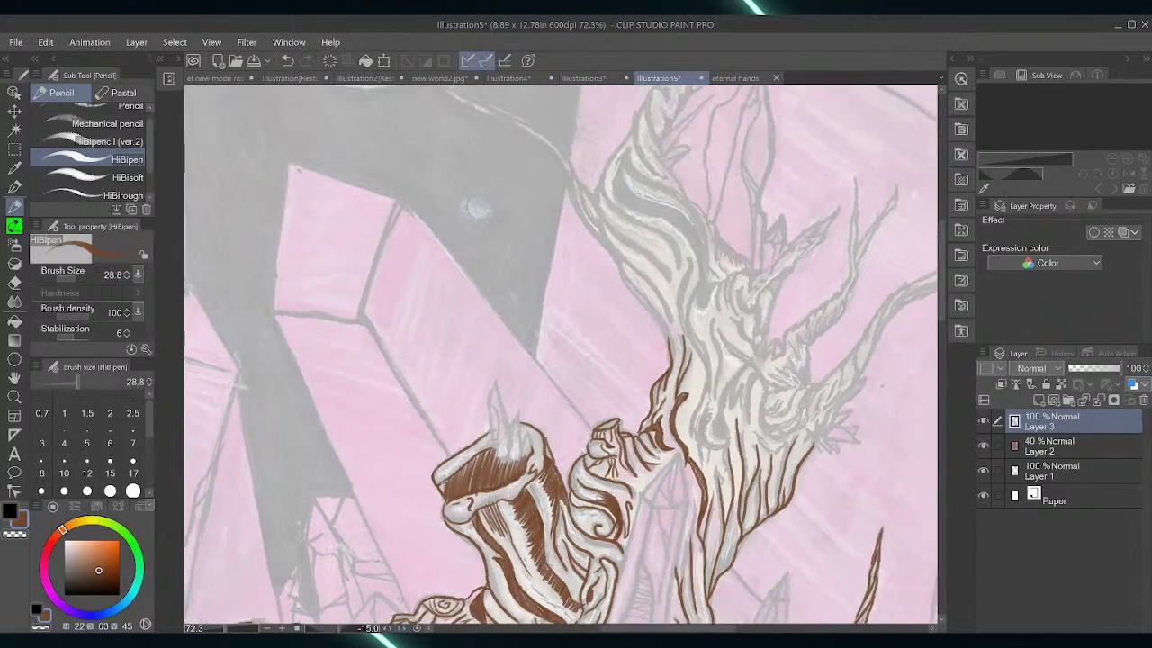
pyautogui.moveTo(687, 259)
pyautogui.mouseDown()
pyautogui.moveTo(693, 344)
pyautogui.moveTo(707, 367)
pyautogui.moveTo(685, 273)
pyautogui.moveTo(678, 324)
pyautogui.moveTo(695, 351)
pyautogui.moveTo(682, 284)
pyautogui.moveTo(704, 389)
pyautogui.moveTo(693, 441)
pyautogui.moveTo(698, 318)
pyautogui.moveTo(701, 399)
pyautogui.mouseUp()
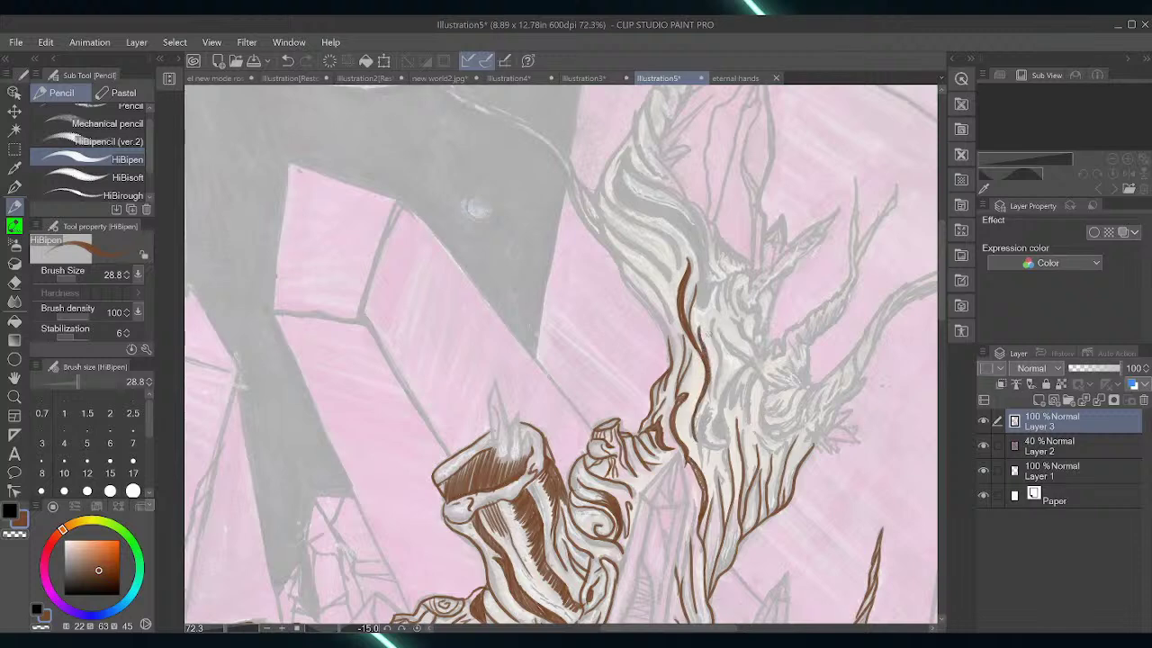
pyautogui.moveTo(718, 317)
pyautogui.mouseDown()
pyautogui.moveTo(717, 387)
pyautogui.moveTo(712, 311)
pyautogui.moveTo(719, 368)
pyautogui.moveTo(699, 430)
pyautogui.moveTo(709, 450)
pyautogui.moveTo(726, 441)
pyautogui.mouseUp()
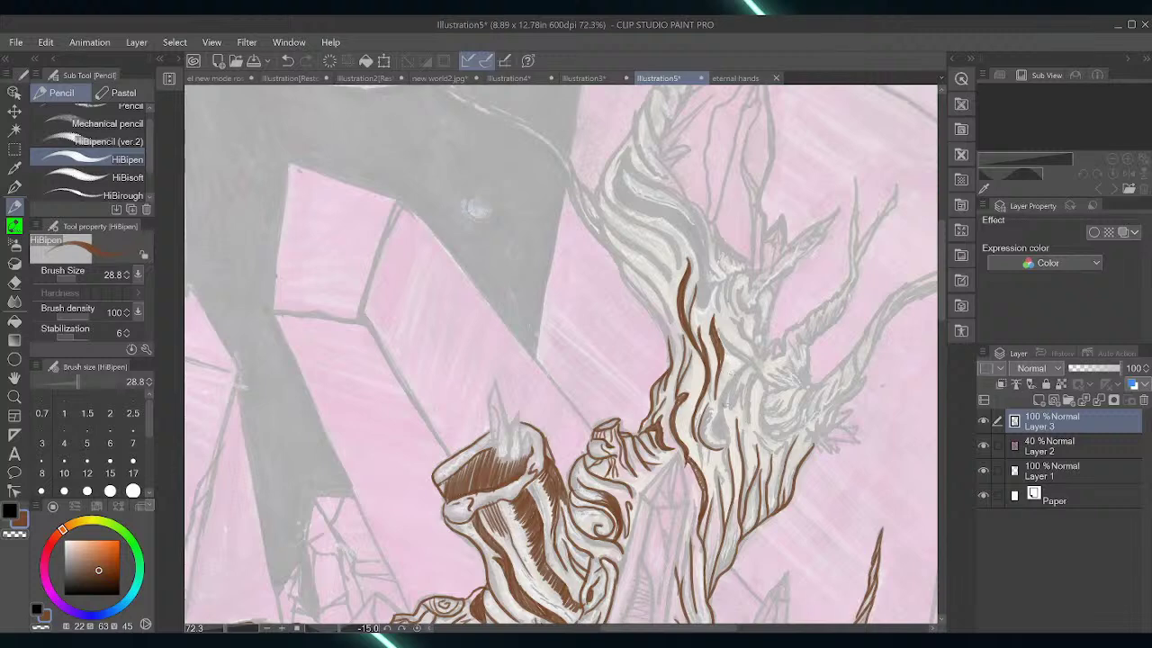
pyautogui.moveTo(711, 403)
pyautogui.mouseDown()
pyautogui.moveTo(701, 438)
pyautogui.moveTo(732, 441)
pyautogui.mouseUp()
pyautogui.moveTo(744, 363)
pyautogui.mouseDown()
pyautogui.moveTo(714, 420)
pyautogui.moveTo(725, 431)
pyautogui.moveTo(741, 364)
pyautogui.mouseUp()
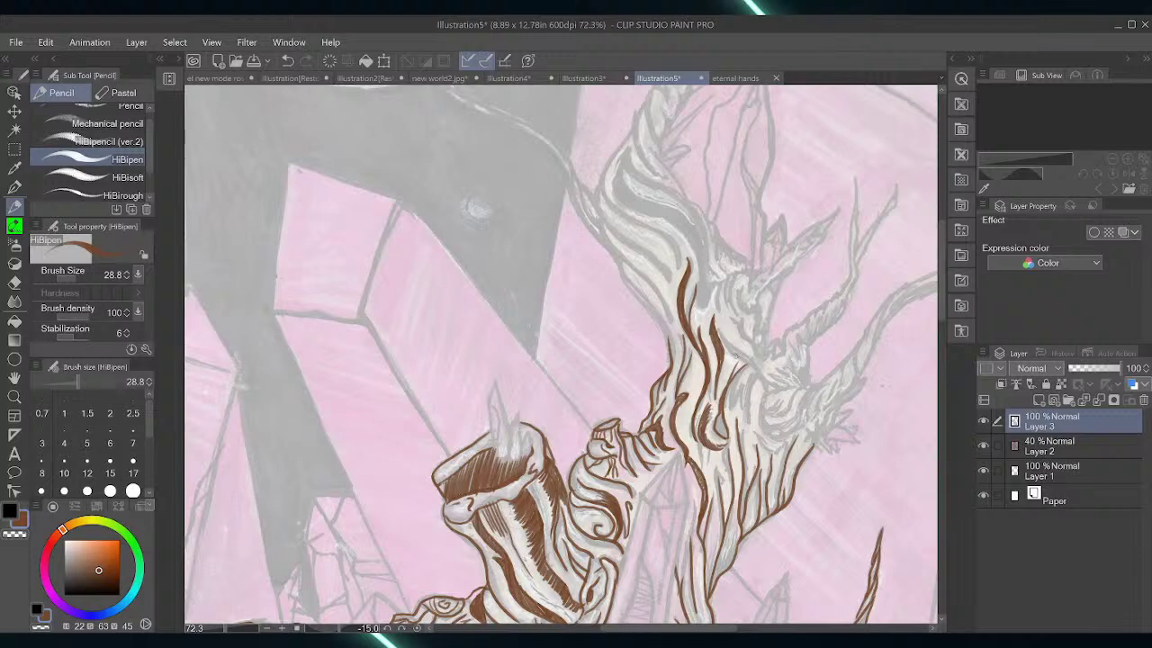
pyautogui.moveTo(725, 403); pyautogui.dragTo(725, 436)
pyautogui.moveTo(746, 366)
pyautogui.mouseDown()
pyautogui.moveTo(730, 405)
pyautogui.moveTo(742, 409)
pyautogui.moveTo(754, 378)
pyautogui.moveTo(745, 423)
pyautogui.moveTo(748, 387)
pyautogui.moveTo(748, 400)
pyautogui.mouseUp()
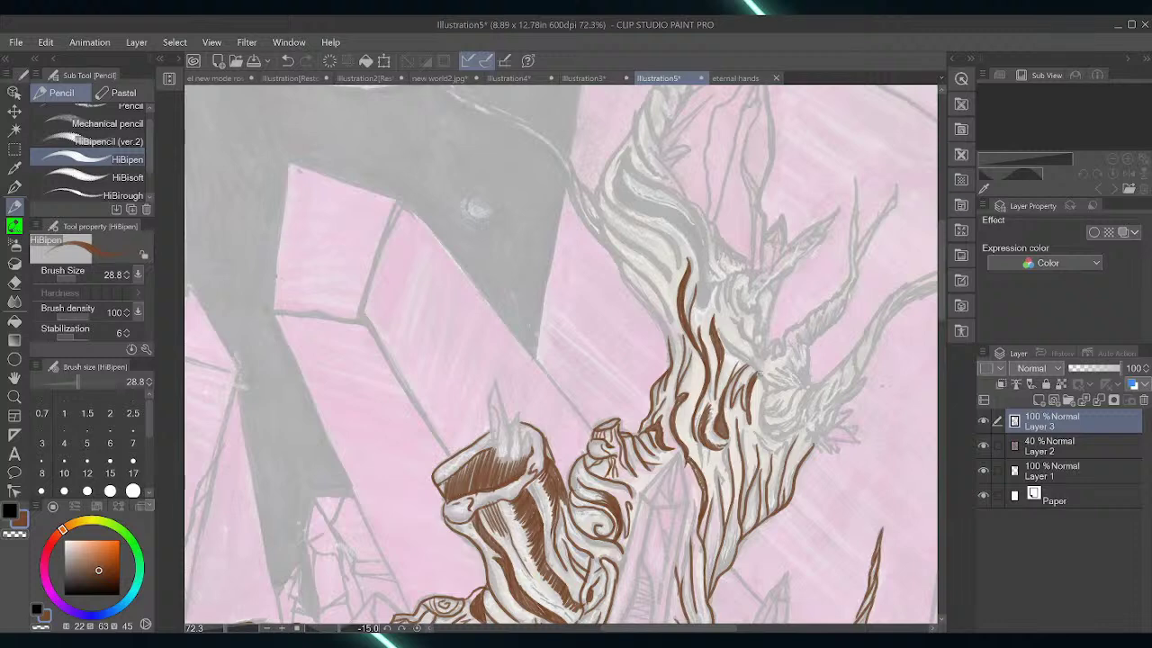
# Outline the knot on the trunk's upper right and trace the edges and inner strands of the branch growing from it
pyautogui.moveTo(752, 360); pyautogui.dragTo(767, 383)
pyautogui.moveTo(725, 335); pyautogui.dragTo(765, 383)
pyautogui.moveTo(729, 348)
pyautogui.mouseDown()
pyautogui.moveTo(786, 390)
pyautogui.moveTo(774, 393)
pyautogui.moveTo(805, 382)
pyautogui.moveTo(787, 407)
pyautogui.moveTo(761, 411)
pyautogui.moveTo(763, 391)
pyautogui.moveTo(809, 384)
pyautogui.moveTo(769, 427)
pyautogui.moveTo(762, 406)
pyautogui.moveTo(780, 438)
pyautogui.moveTo(839, 373)
pyautogui.mouseUp()
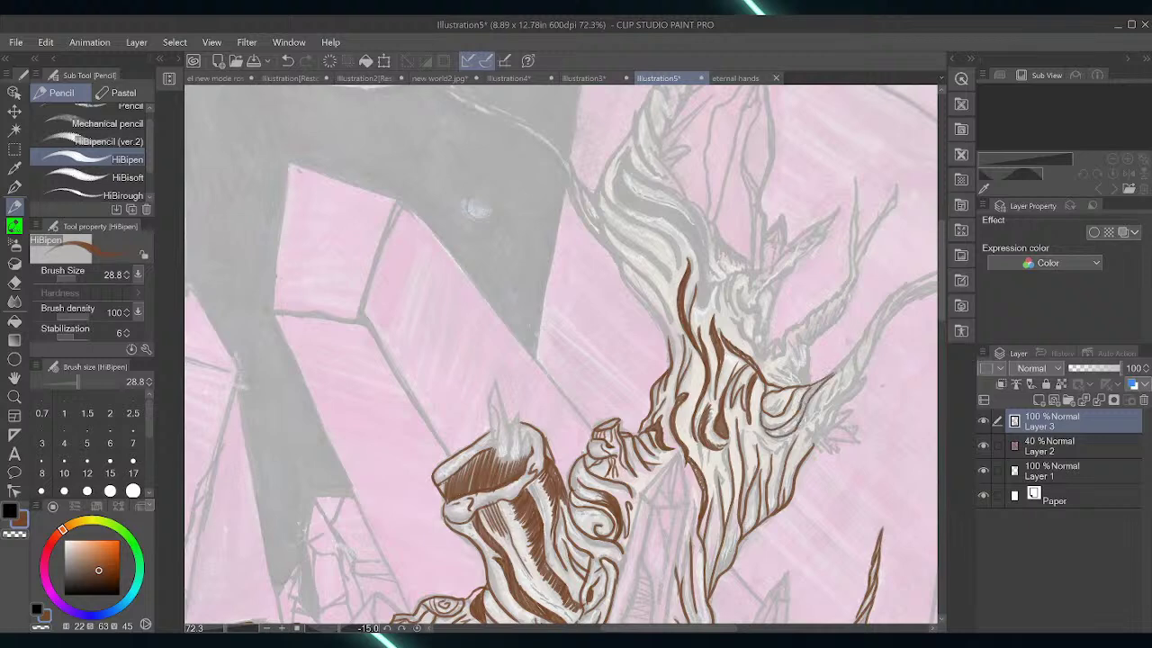
pyautogui.moveTo(808, 408); pyautogui.dragTo(862, 340)
pyautogui.moveTo(831, 376); pyautogui.dragTo(860, 353)
pyautogui.moveTo(824, 410)
pyautogui.mouseDown()
pyautogui.moveTo(856, 378)
pyautogui.moveTo(887, 308)
pyautogui.mouseUp()
pyautogui.moveTo(855, 353)
pyautogui.mouseDown()
pyautogui.moveTo(891, 293)
pyautogui.moveTo(899, 290)
pyautogui.moveTo(860, 349)
pyautogui.moveTo(927, 277)
pyautogui.mouseUp()
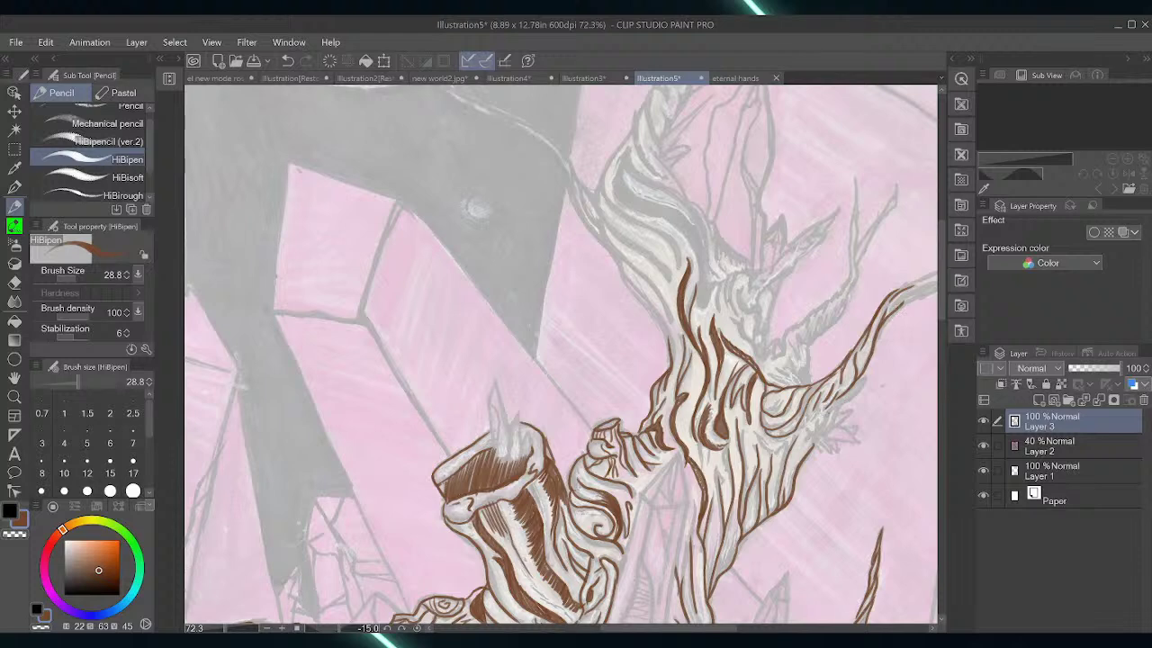
# Add bark strands to the underside of the lower right trunk branch and trace both its edges out to the tip
pyautogui.moveTo(799, 428); pyautogui.dragTo(824, 412)
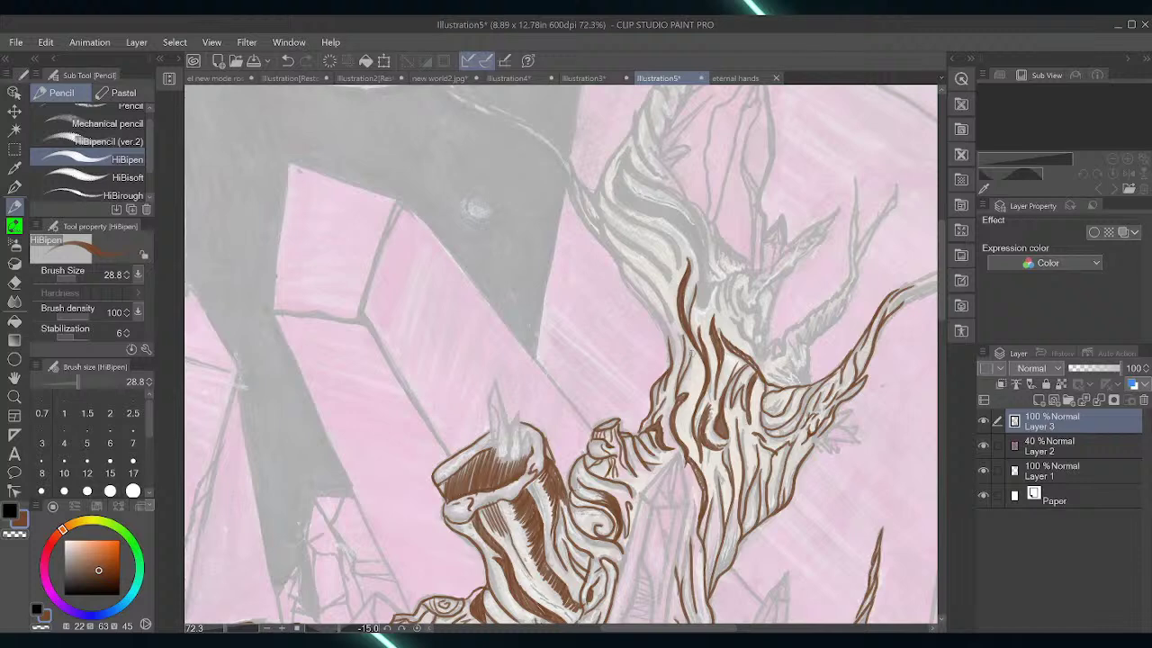
pyautogui.moveTo(696, 628); pyautogui.dragTo(745, 628)
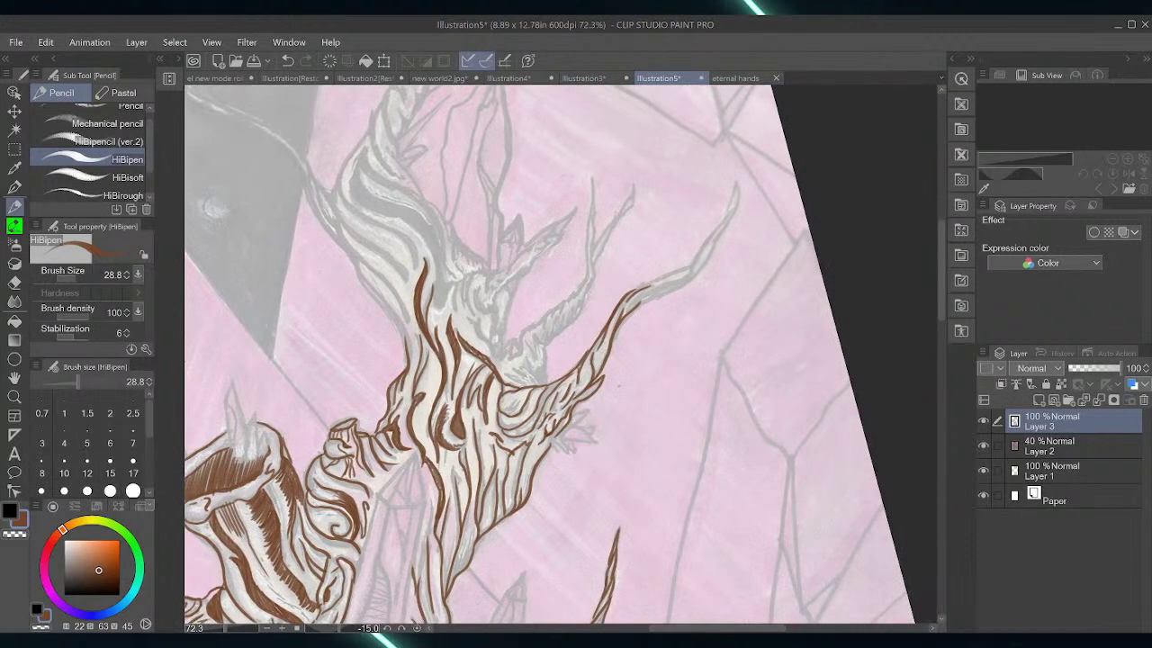
pyautogui.moveTo(633, 290); pyautogui.dragTo(687, 267)
pyautogui.moveTo(631, 308)
pyautogui.mouseDown()
pyautogui.moveTo(687, 275)
pyautogui.moveTo(730, 213)
pyautogui.moveTo(734, 180)
pyautogui.moveTo(706, 261)
pyautogui.moveTo(639, 311)
pyautogui.mouseUp()
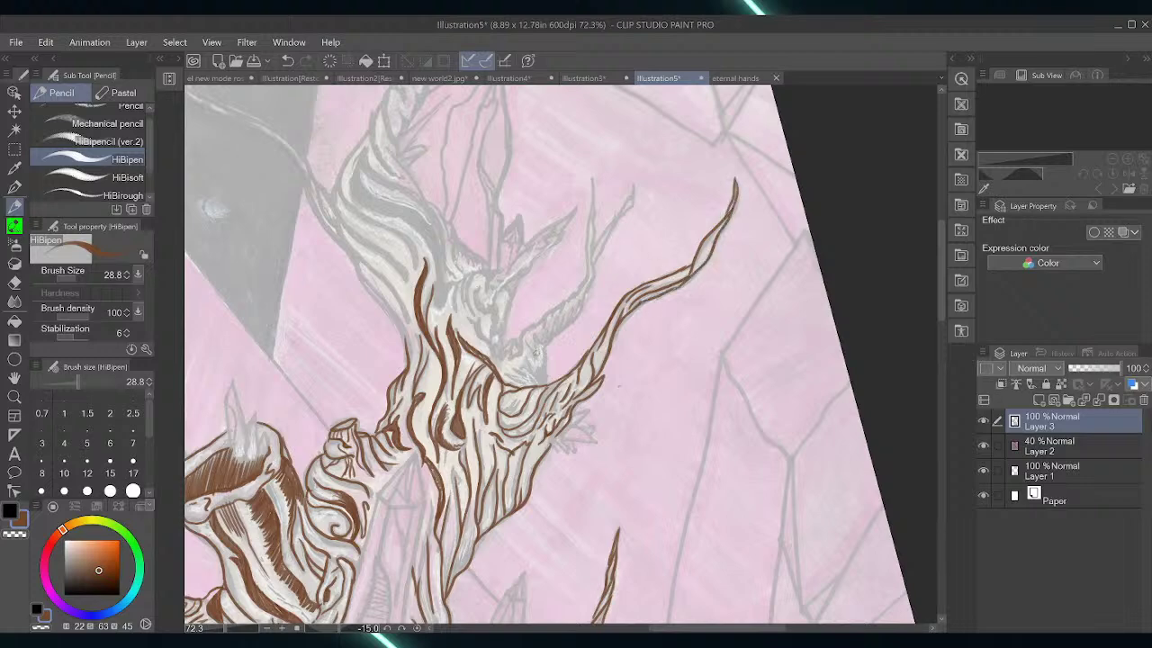
# Trace the forked branch above it, with its flared base, inner strands and two thin tips
pyautogui.moveTo(542, 345)
pyautogui.mouseDown()
pyautogui.moveTo(545, 385)
pyautogui.moveTo(540, 367)
pyautogui.moveTo(513, 370)
pyautogui.moveTo(535, 380)
pyautogui.moveTo(526, 387)
pyautogui.mouseUp()
pyautogui.moveTo(522, 378)
pyautogui.mouseDown()
pyautogui.moveTo(530, 389)
pyautogui.moveTo(504, 359)
pyautogui.moveTo(590, 275)
pyautogui.moveTo(535, 363)
pyautogui.mouseUp()
pyautogui.moveTo(538, 334); pyautogui.dragTo(530, 355)
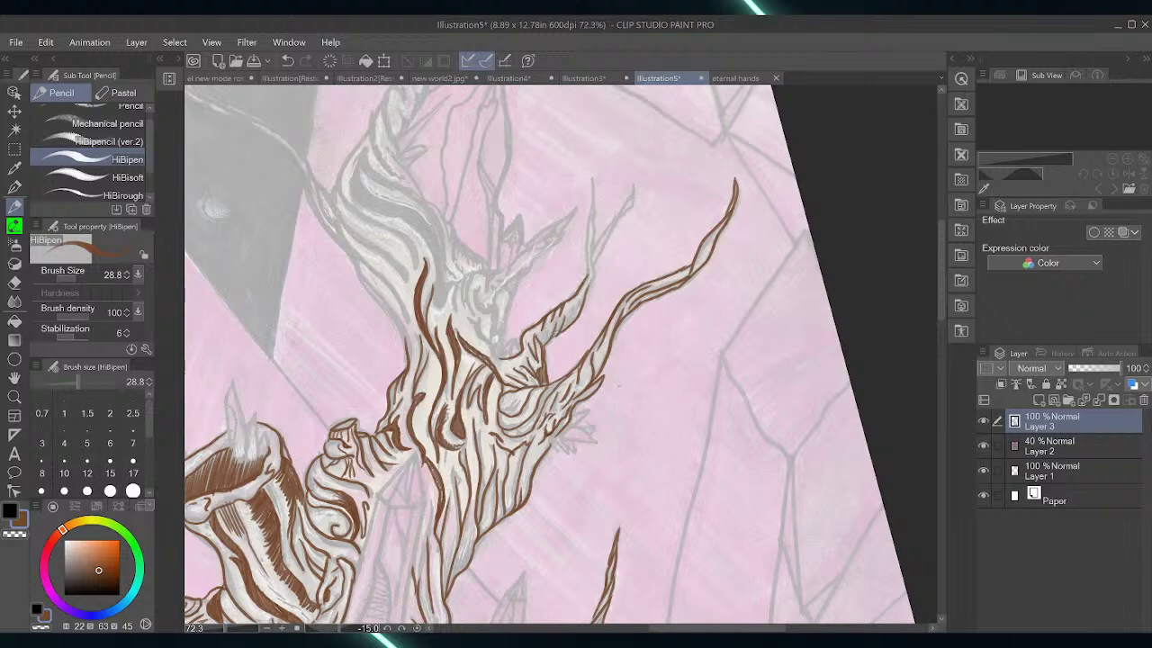
pyautogui.moveTo(587, 279)
pyautogui.mouseDown()
pyautogui.moveTo(600, 157)
pyautogui.moveTo(593, 261)
pyautogui.moveTo(595, 233)
pyautogui.moveTo(591, 249)
pyautogui.moveTo(638, 174)
pyautogui.moveTo(585, 295)
pyautogui.mouseUp()
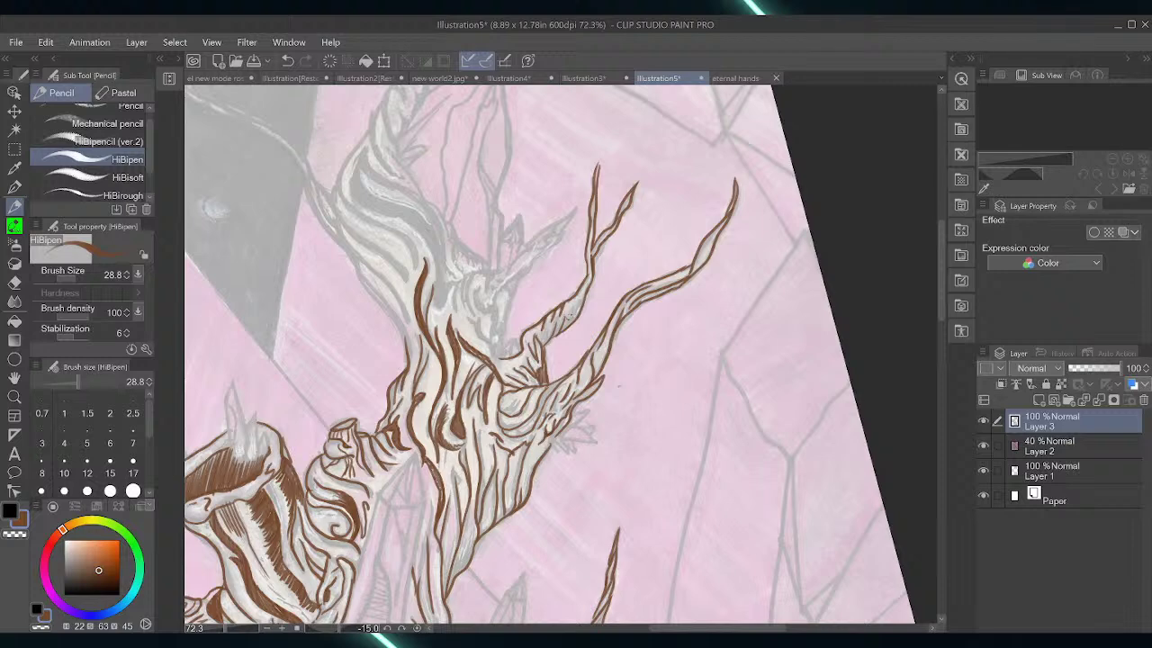
pyautogui.moveTo(544, 345); pyautogui.dragTo(577, 305)
# Resample the brown line colour from the existing line art and shade the gap beneath the forked branch's base
pyautogui.keyDown('alt'); pyautogui.click(550, 439); pyautogui.keyUp('alt')
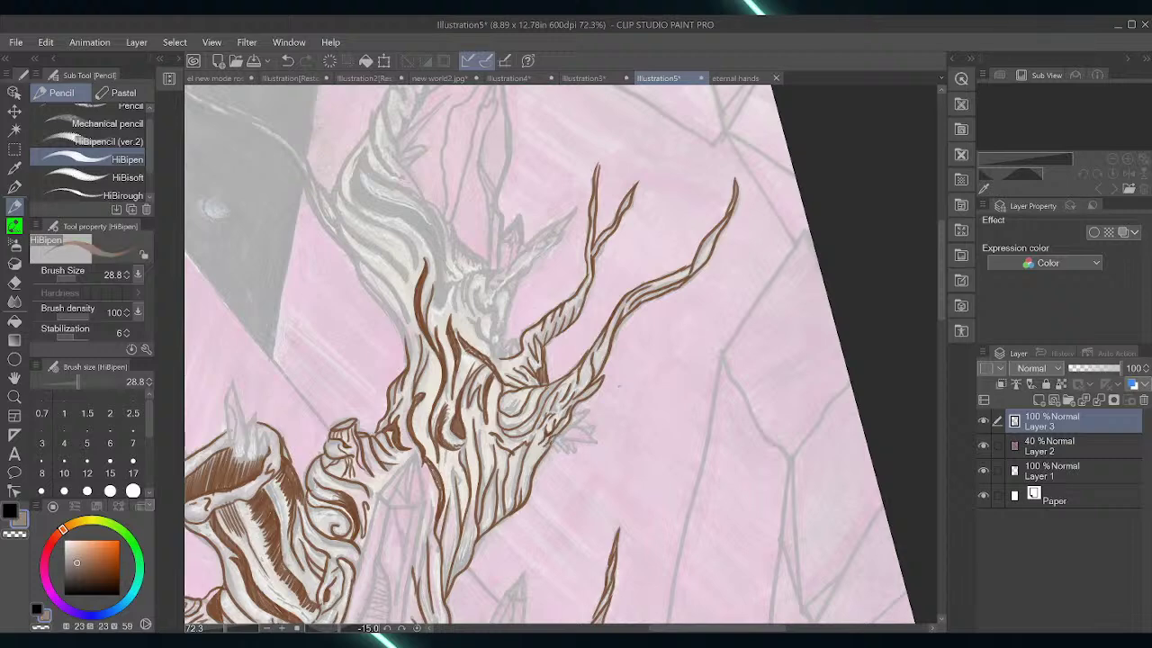
pyautogui.click(287, 60)
pyautogui.keyDown('alt'); pyautogui.click(222, 603); pyautogui.keyUp('alt')
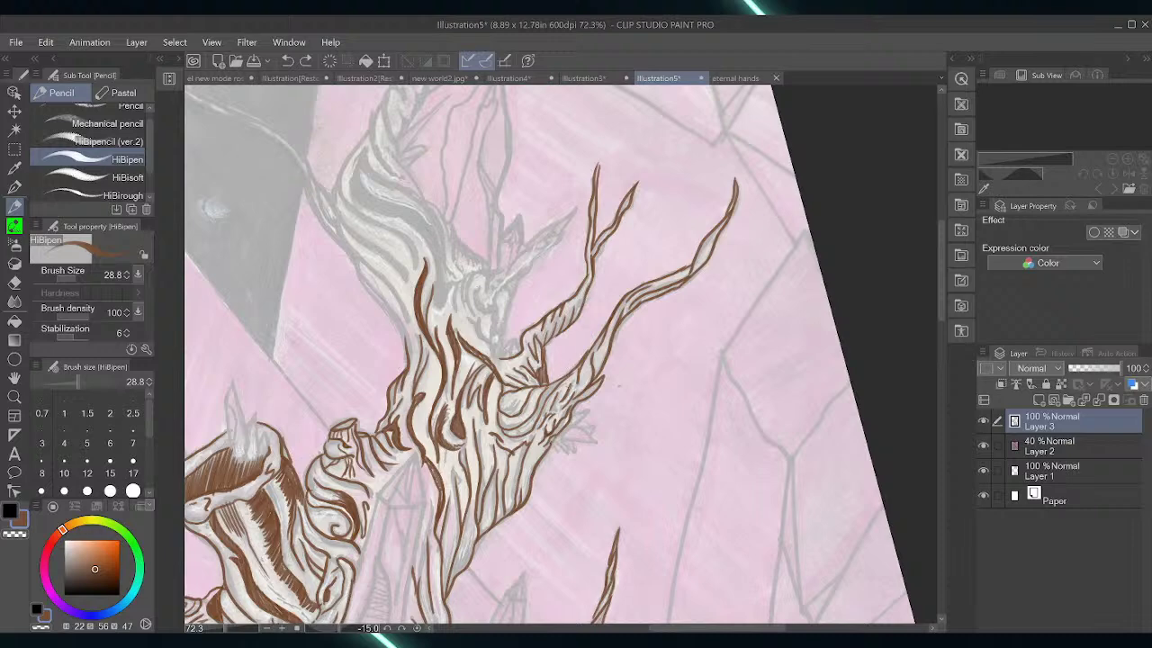
pyautogui.moveTo(540, 382); pyautogui.dragTo(556, 364)
pyautogui.click(287, 60)
# Trace the knot on the trunk's right side and the short pointed branch growing from it above the forked branch
pyautogui.moveTo(941, 307); pyautogui.dragTo(943, 293)
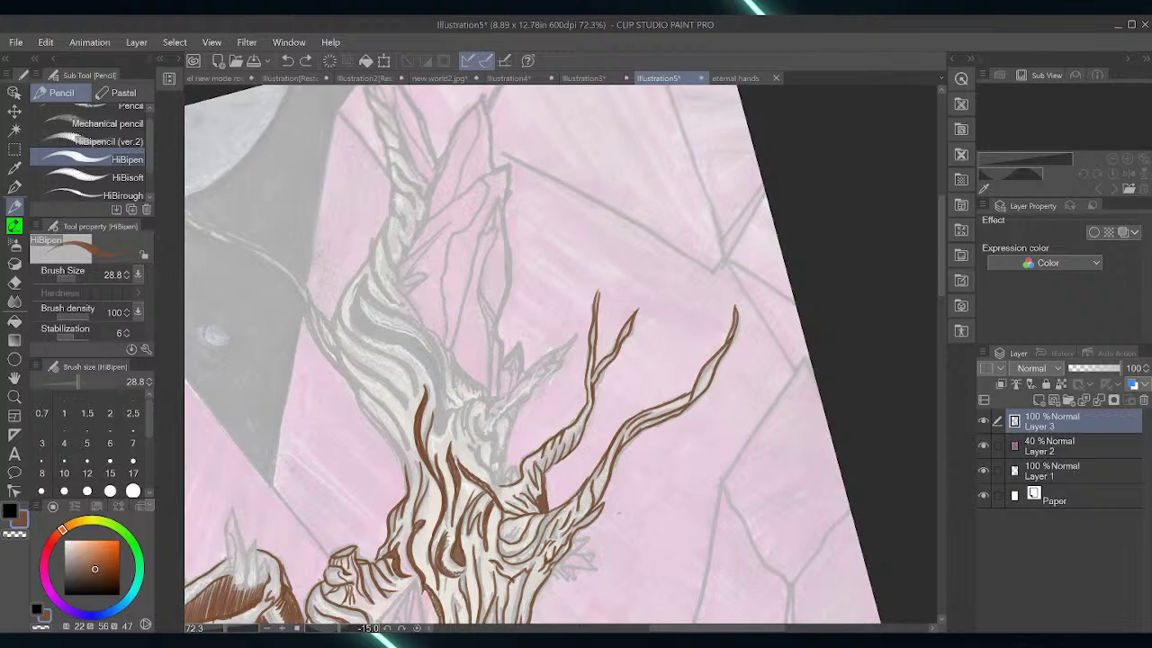
pyautogui.moveTo(469, 446)
pyautogui.mouseDown()
pyautogui.moveTo(499, 486)
pyautogui.moveTo(495, 461)
pyautogui.mouseUp()
pyautogui.moveTo(505, 415); pyautogui.dragTo(502, 475)
pyautogui.moveTo(472, 417); pyautogui.dragTo(482, 437)
pyautogui.moveTo(478, 433)
pyautogui.mouseDown()
pyautogui.moveTo(494, 440)
pyautogui.moveTo(556, 372)
pyautogui.mouseUp()
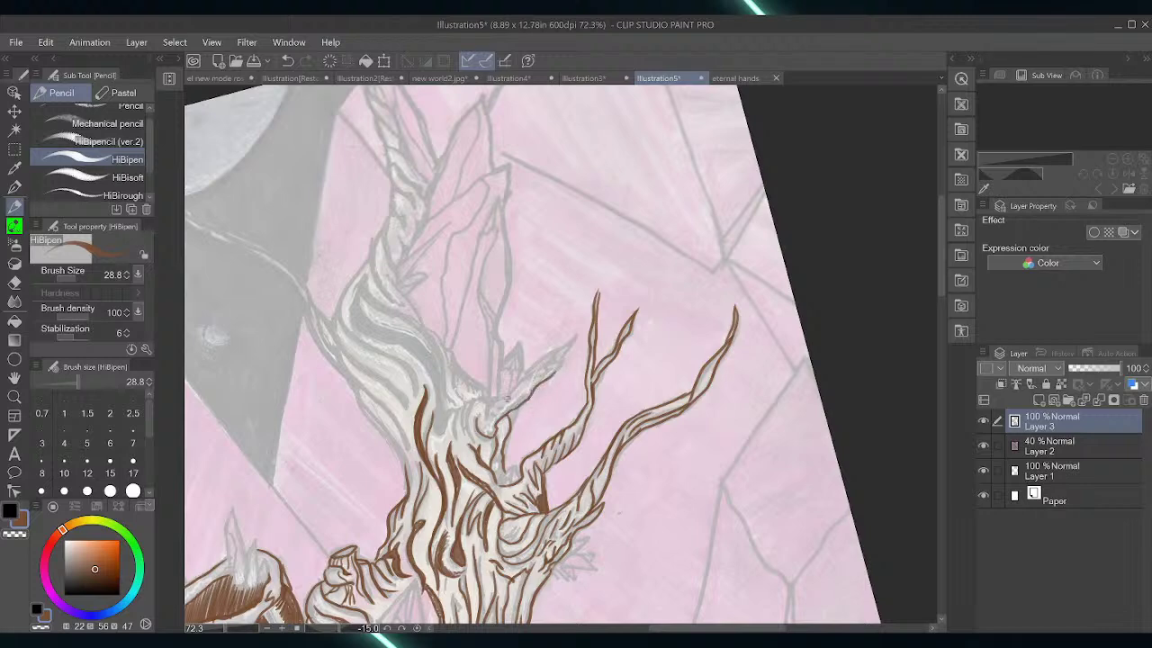
pyautogui.moveTo(506, 401); pyautogui.dragTo(558, 368)
pyautogui.moveTo(486, 419)
pyautogui.mouseDown()
pyautogui.moveTo(519, 391)
pyautogui.moveTo(468, 419)
pyautogui.moveTo(466, 439)
pyautogui.moveTo(469, 402)
pyautogui.moveTo(450, 417)
pyautogui.moveTo(486, 399)
pyautogui.mouseUp()
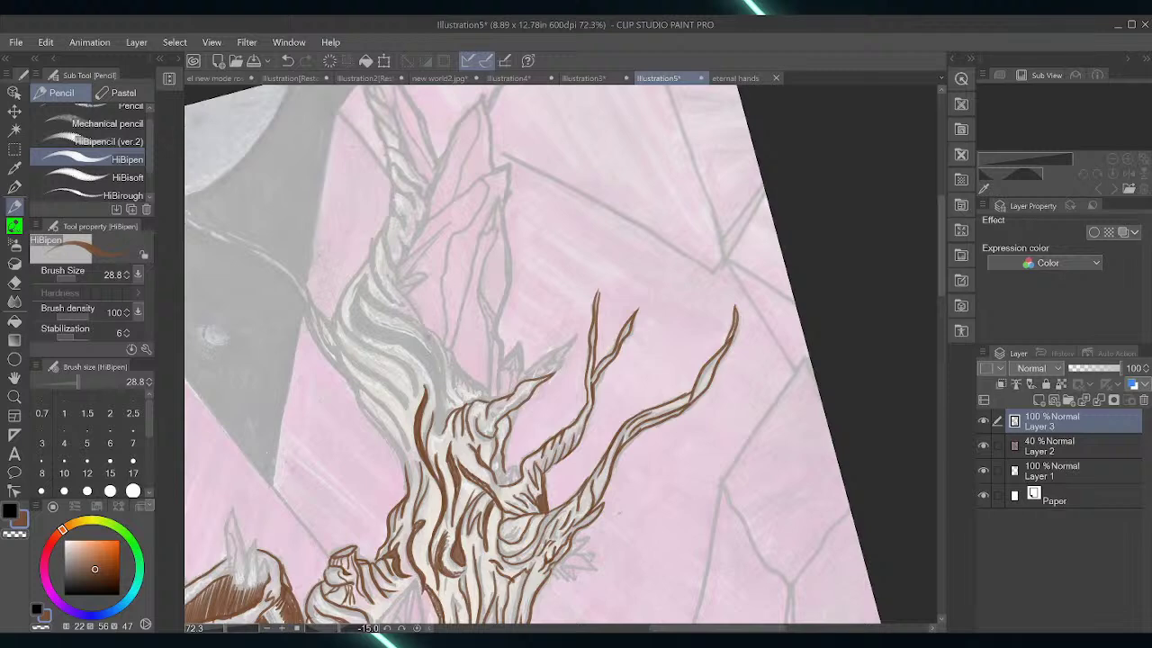
# Trace the sweeping bark strands of the upper trunk bend and fill the deep groove between them with brown
pyautogui.moveTo(367, 276)
pyautogui.mouseDown()
pyautogui.moveTo(363, 338)
pyautogui.moveTo(435, 389)
pyautogui.mouseUp()
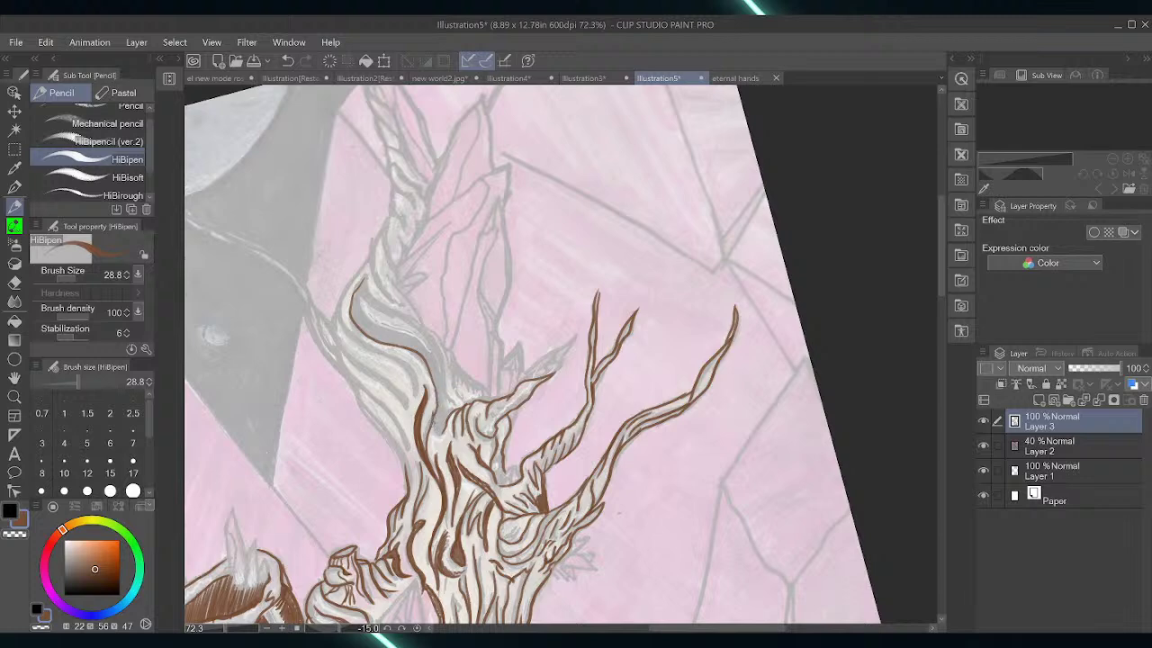
pyautogui.moveTo(365, 263)
pyautogui.mouseDown()
pyautogui.moveTo(339, 312)
pyautogui.moveTo(416, 388)
pyautogui.mouseUp()
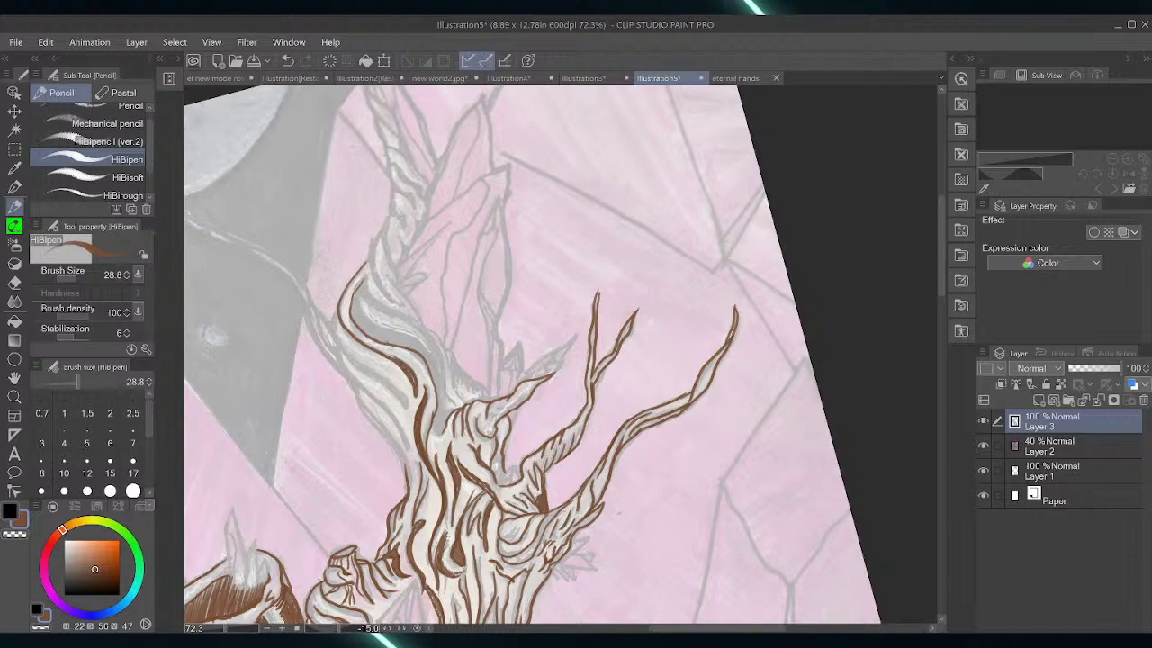
pyautogui.moveTo(338, 302)
pyautogui.mouseDown()
pyautogui.moveTo(331, 340)
pyautogui.moveTo(401, 414)
pyautogui.mouseUp()
pyautogui.moveTo(362, 276)
pyautogui.mouseDown()
pyautogui.moveTo(421, 335)
pyautogui.moveTo(442, 403)
pyautogui.mouseUp()
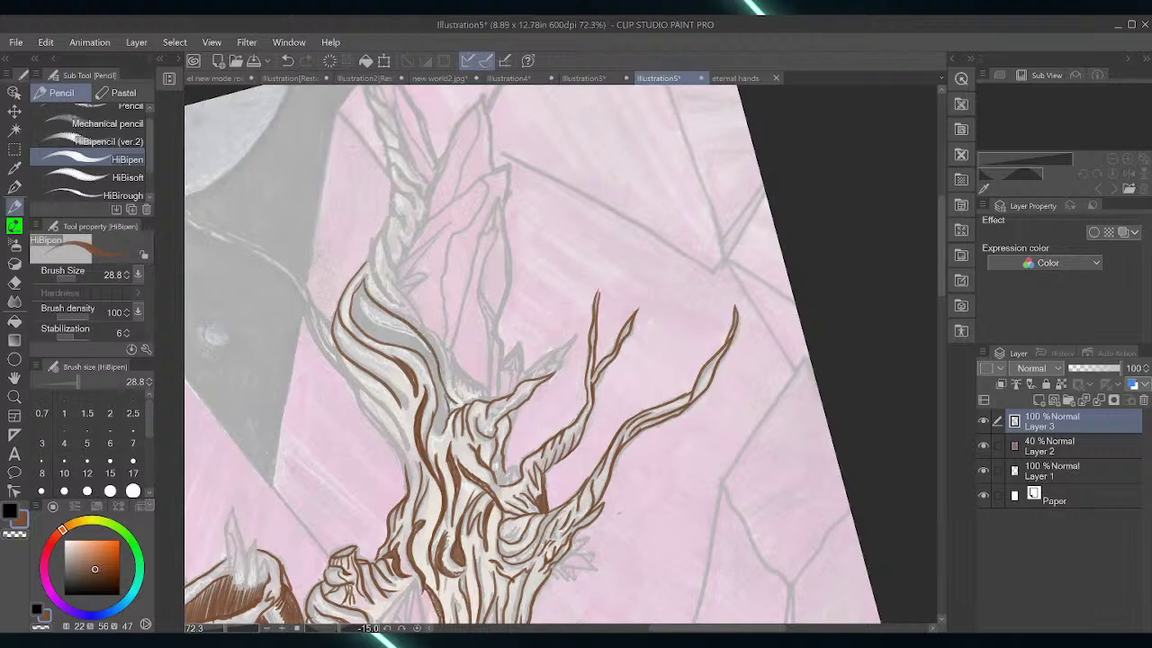
pyautogui.moveTo(360, 281)
pyautogui.mouseDown()
pyautogui.moveTo(380, 324)
pyautogui.moveTo(432, 362)
pyautogui.mouseUp()
pyautogui.moveTo(353, 293)
pyautogui.mouseDown()
pyautogui.moveTo(360, 330)
pyautogui.moveTo(381, 342)
pyautogui.moveTo(389, 329)
pyautogui.moveTo(401, 351)
pyautogui.moveTo(432, 361)
pyautogui.moveTo(446, 417)
pyautogui.moveTo(441, 401)
pyautogui.moveTo(438, 430)
pyautogui.moveTo(441, 419)
pyautogui.mouseUp()
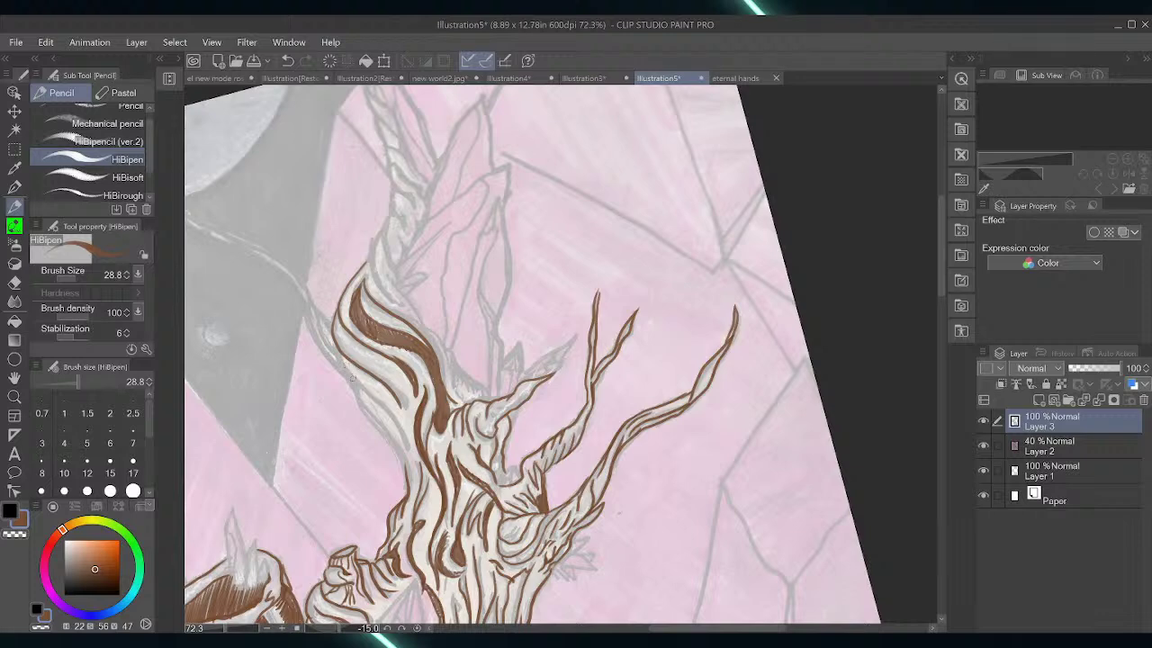
# Trace the upper trunk's left edge and the base of the thin branch splitting off from it
pyautogui.moveTo(353, 378); pyautogui.dragTo(398, 433)
pyautogui.moveTo(354, 389)
pyautogui.mouseDown()
pyautogui.moveTo(408, 479)
pyautogui.moveTo(383, 432)
pyautogui.mouseUp()
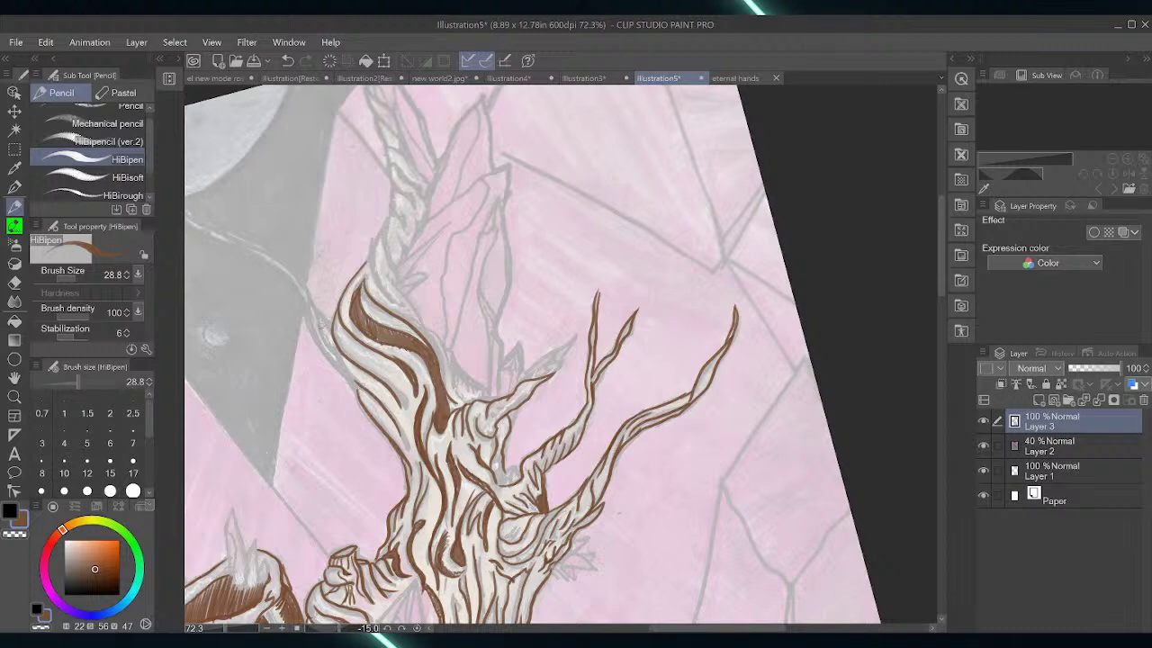
pyautogui.moveTo(330, 344)
pyautogui.mouseDown()
pyautogui.moveTo(300, 280)
pyautogui.moveTo(318, 310)
pyautogui.moveTo(315, 342)
pyautogui.moveTo(358, 403)
pyautogui.mouseUp()
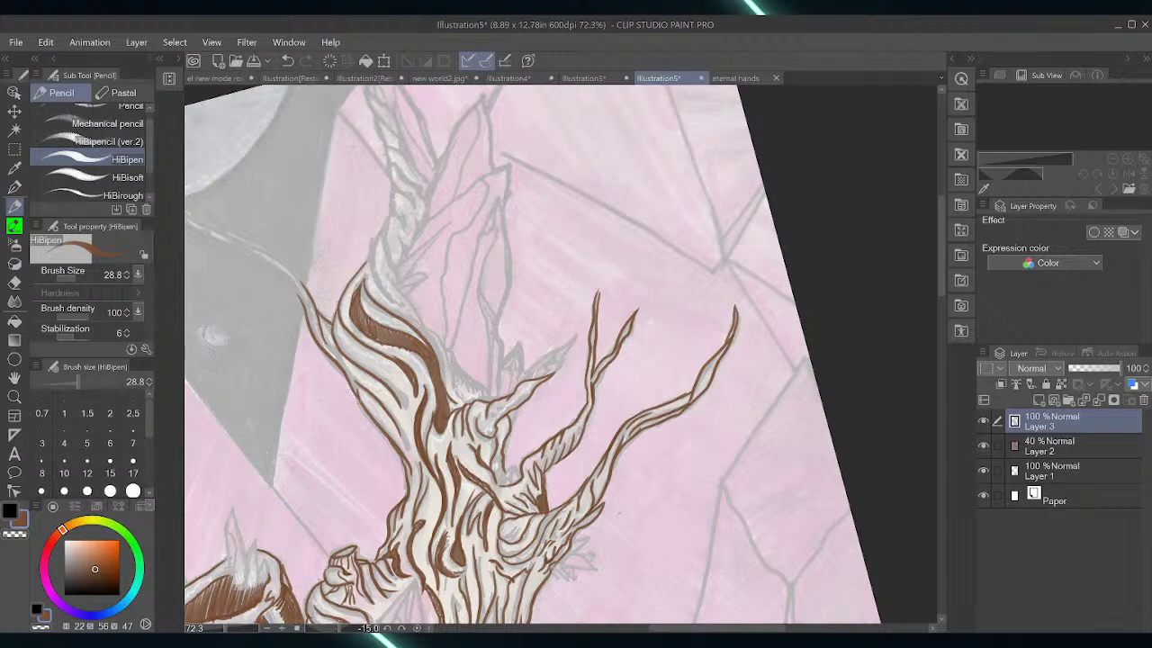
# Reset the canvas rotation and trace the thin left branch up to its forked tip in front of the moon
pyautogui.moveTo(679, 629); pyautogui.dragTo(641, 629)
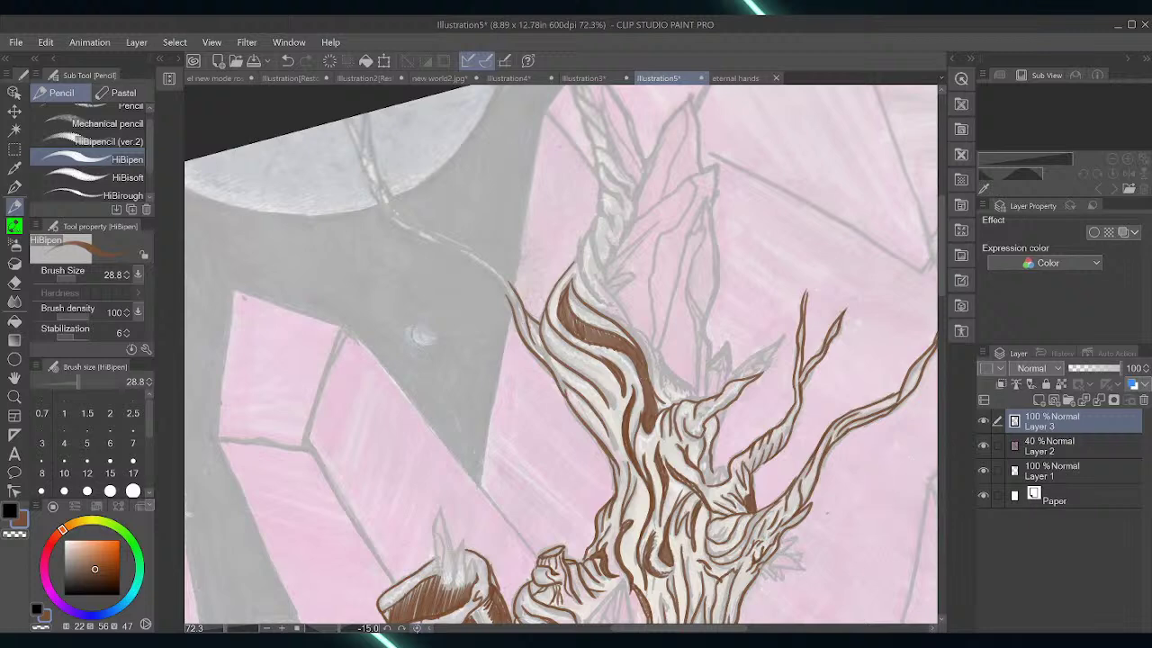
pyautogui.click(417, 628)
pyautogui.moveTo(940, 287); pyautogui.dragTo(937, 243)
pyautogui.moveTo(415, 235); pyautogui.dragTo(429, 278)
pyautogui.moveTo(412, 229); pyautogui.dragTo(428, 329)
pyautogui.moveTo(426, 263)
pyautogui.mouseDown()
pyautogui.moveTo(439, 329)
pyautogui.moveTo(500, 393)
pyautogui.mouseUp()
pyautogui.moveTo(426, 321); pyautogui.dragTo(528, 444)
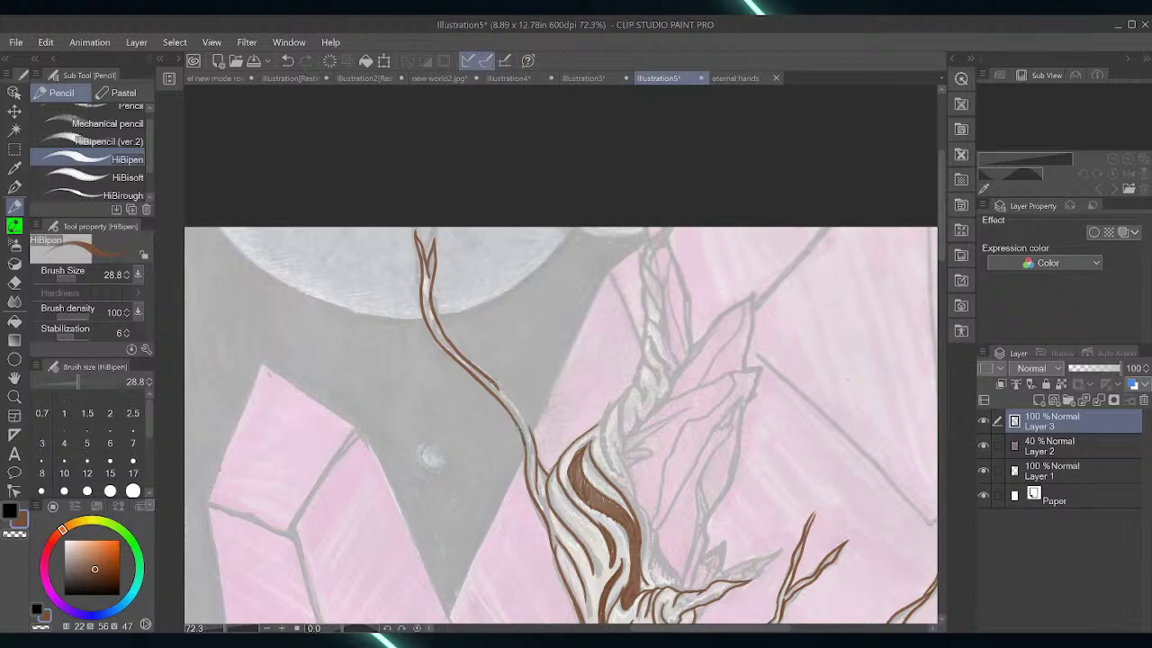
pyautogui.moveTo(495, 385); pyautogui.dragTo(533, 433)
# Trace the twisted top branch up to its tip, with its spiral strands and the trunk's right edge below it
pyautogui.moveTo(613, 470)
pyautogui.mouseDown()
pyautogui.moveTo(601, 424)
pyautogui.moveTo(624, 396)
pyautogui.mouseUp()
pyautogui.moveTo(621, 441)
pyautogui.mouseDown()
pyautogui.moveTo(625, 403)
pyautogui.moveTo(645, 399)
pyautogui.moveTo(643, 362)
pyautogui.mouseUp()
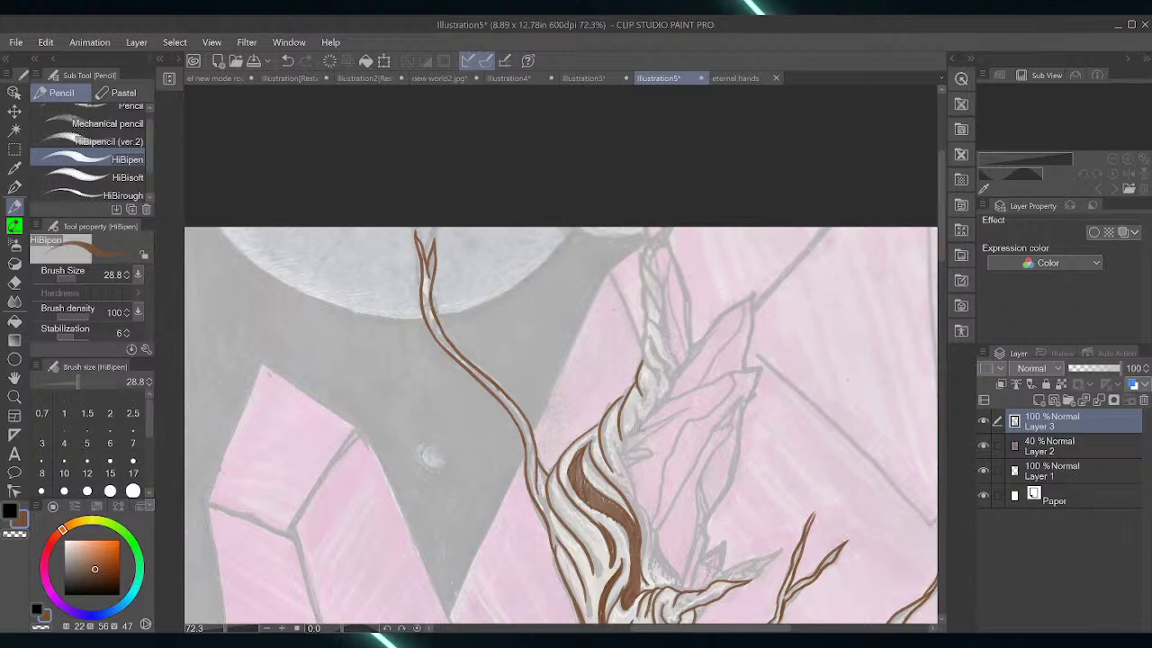
pyautogui.moveTo(641, 429)
pyautogui.mouseDown()
pyautogui.moveTo(655, 392)
pyautogui.moveTo(625, 463)
pyautogui.moveTo(637, 504)
pyautogui.moveTo(625, 489)
pyautogui.moveTo(682, 585)
pyautogui.mouseUp()
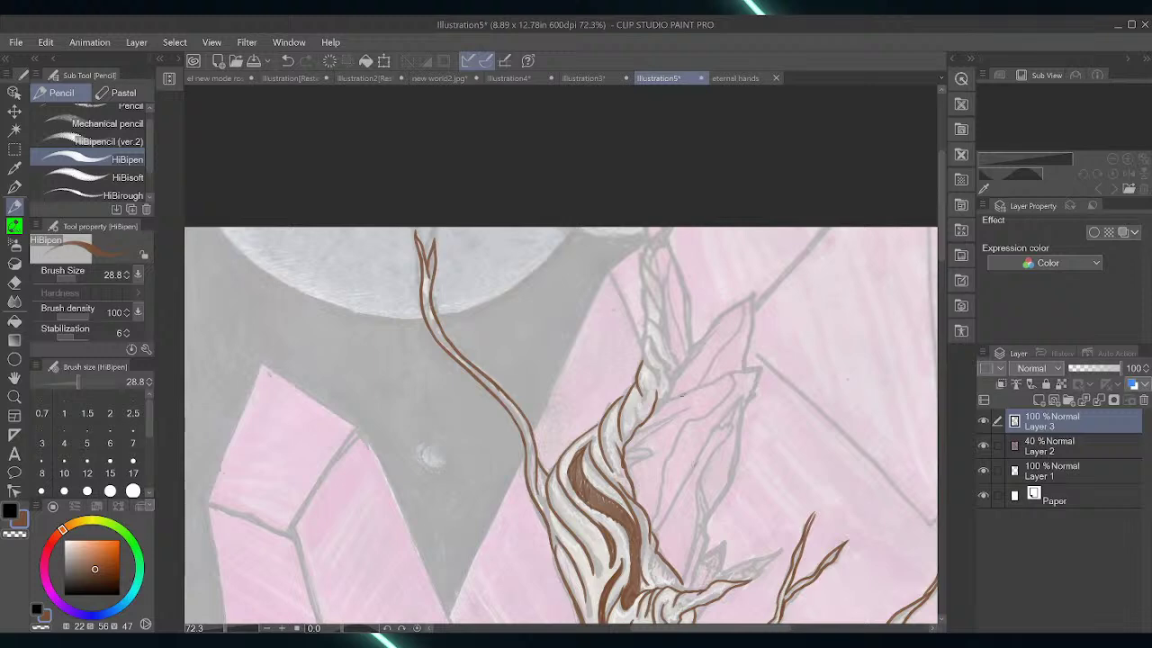
pyautogui.moveTo(644, 367)
pyautogui.mouseDown()
pyautogui.moveTo(654, 234)
pyautogui.moveTo(649, 271)
pyautogui.moveTo(645, 261)
pyautogui.moveTo(675, 376)
pyautogui.mouseUp()
pyautogui.moveTo(645, 333); pyautogui.dragTo(663, 399)
pyautogui.moveTo(647, 360)
pyautogui.mouseDown()
pyautogui.moveTo(659, 403)
pyautogui.moveTo(670, 371)
pyautogui.mouseUp()
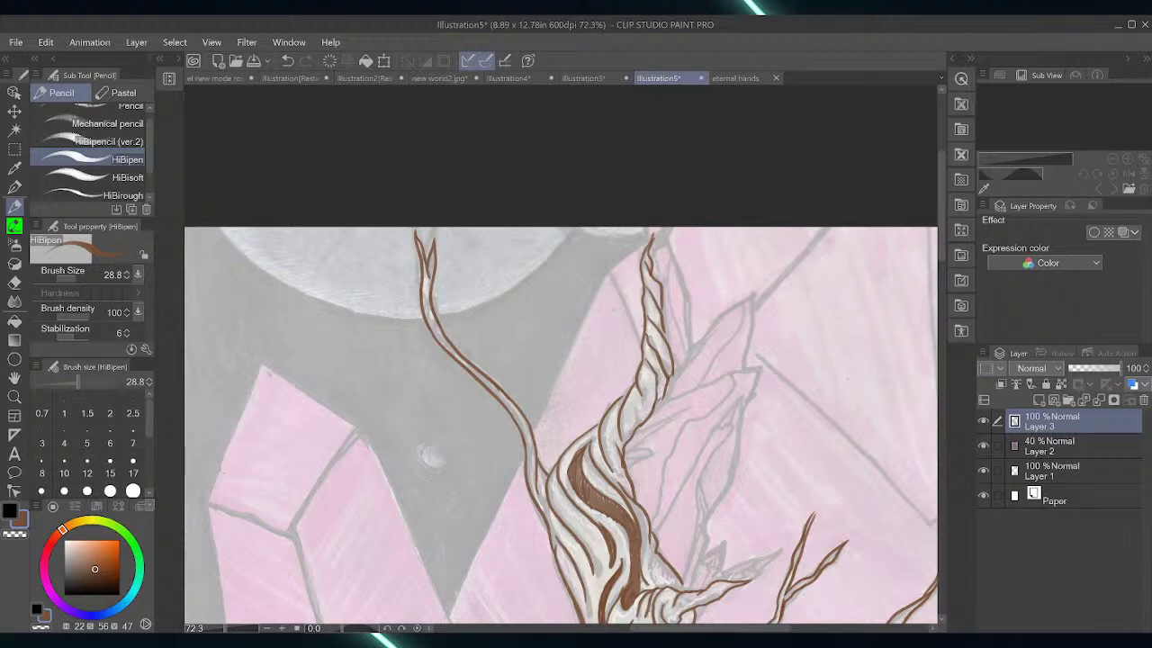
# Add fold lines to the top branch's base and darken the groove and right edge of the upper trunk
pyautogui.moveTo(632, 431)
pyautogui.mouseDown()
pyautogui.moveTo(649, 379)
pyautogui.moveTo(603, 423)
pyautogui.moveTo(603, 454)
pyautogui.moveTo(628, 482)
pyautogui.moveTo(592, 447)
pyautogui.moveTo(574, 461)
pyautogui.moveTo(579, 451)
pyautogui.mouseUp()
pyautogui.moveTo(608, 498)
pyautogui.mouseDown()
pyautogui.moveTo(627, 512)
pyautogui.moveTo(578, 486)
pyautogui.moveTo(590, 498)
pyautogui.moveTo(581, 495)
pyautogui.moveTo(574, 474)
pyautogui.moveTo(585, 446)
pyautogui.mouseUp()
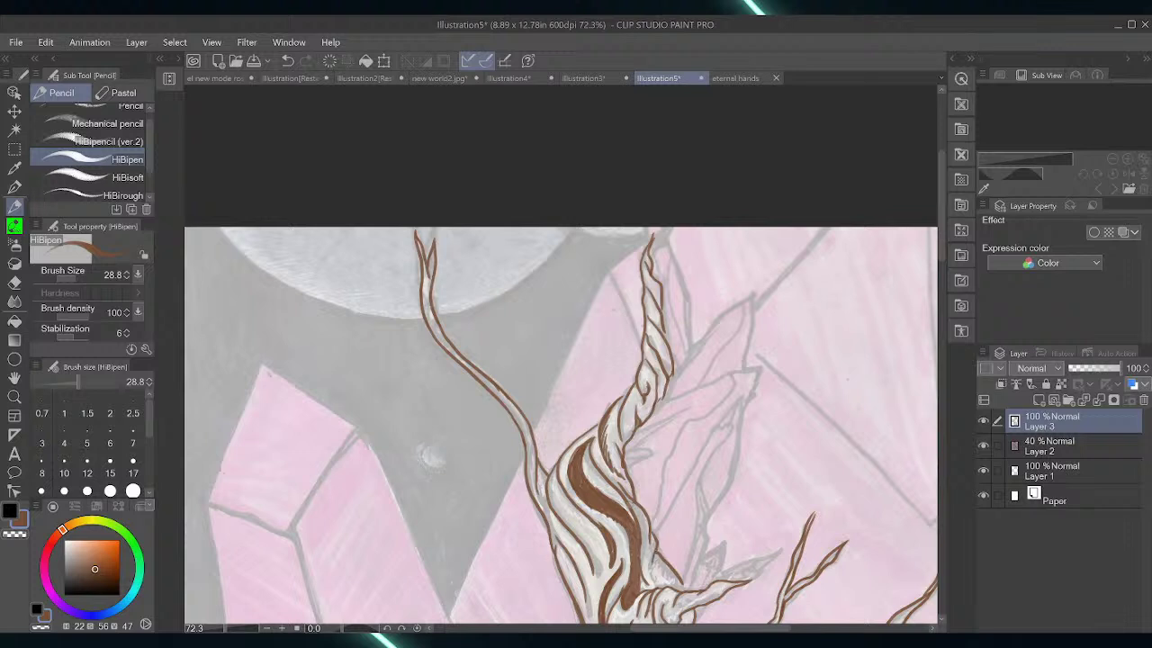
pyautogui.moveTo(635, 510); pyautogui.dragTo(642, 559)
pyautogui.moveTo(656, 551); pyautogui.dragTo(682, 587)
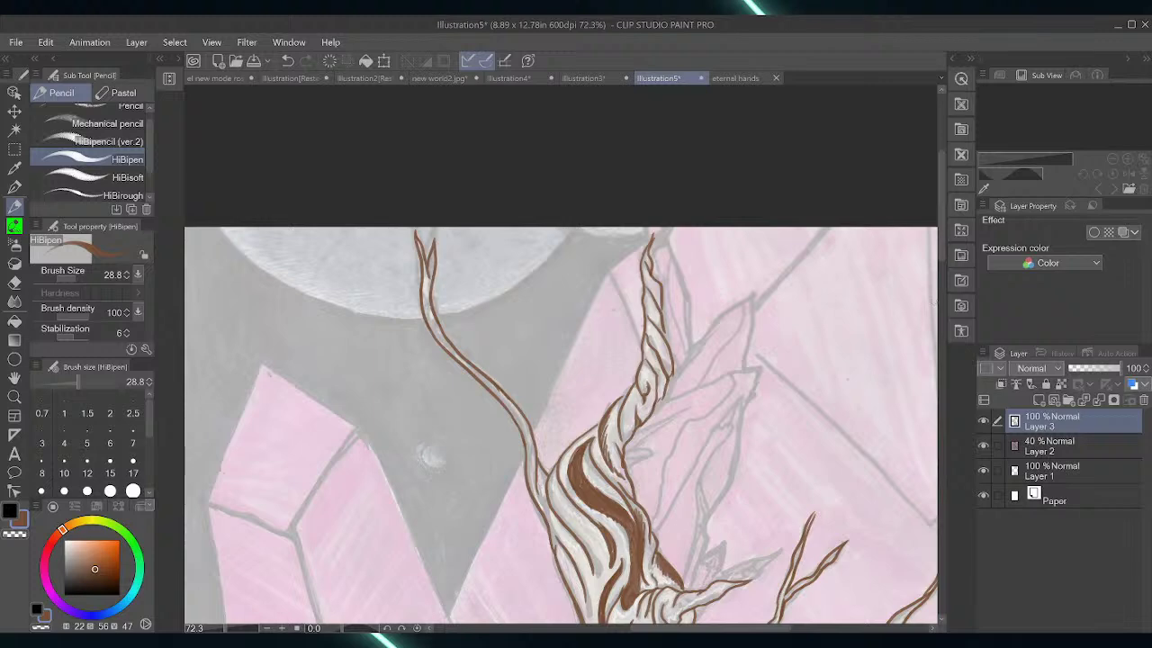
# Add shading strokes to the right-hand knot and hatch the bark grooves along the middle and lower trunk
pyautogui.moveTo(940, 252); pyautogui.dragTo(940, 312)
pyautogui.moveTo(664, 365)
pyautogui.mouseDown()
pyautogui.moveTo(680, 351)
pyautogui.moveTo(668, 407)
pyautogui.mouseUp()
pyautogui.moveTo(552, 598); pyautogui.dragTo(577, 531)
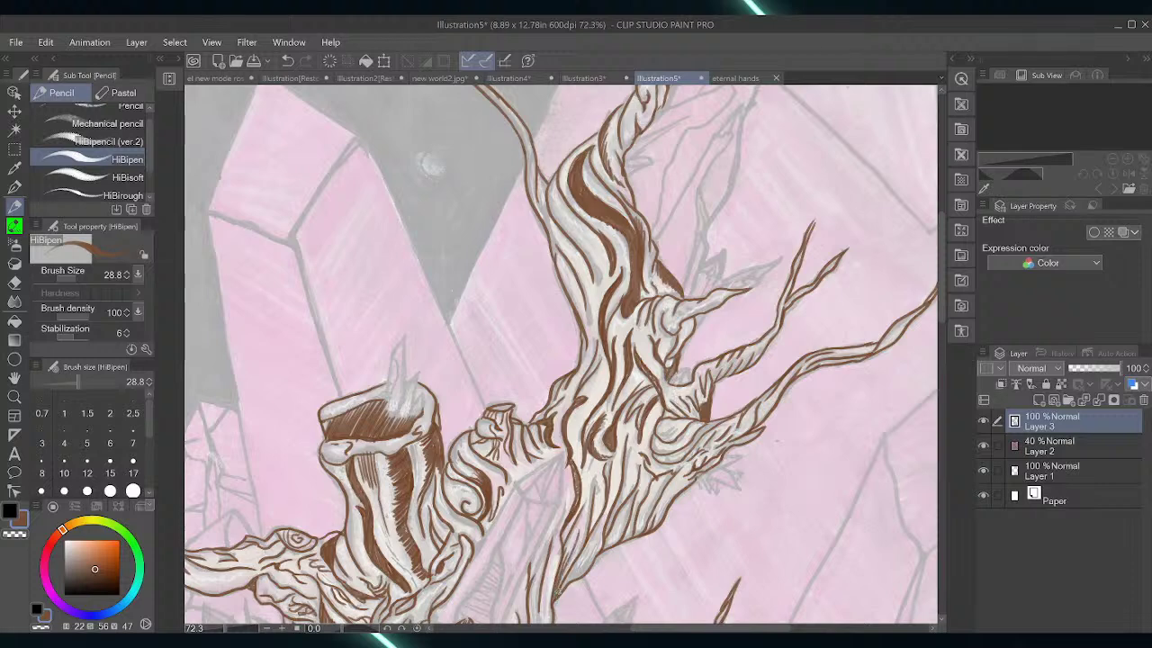
pyautogui.moveTo(574, 466); pyautogui.dragTo(565, 490)
pyautogui.moveTo(569, 583)
pyautogui.mouseDown()
pyautogui.moveTo(603, 529)
pyautogui.moveTo(577, 550)
pyautogui.moveTo(654, 499)
pyautogui.moveTo(643, 516)
pyautogui.mouseUp()
pyautogui.moveTo(639, 528)
pyautogui.mouseDown()
pyautogui.moveTo(657, 497)
pyautogui.moveTo(659, 515)
pyautogui.mouseUp()
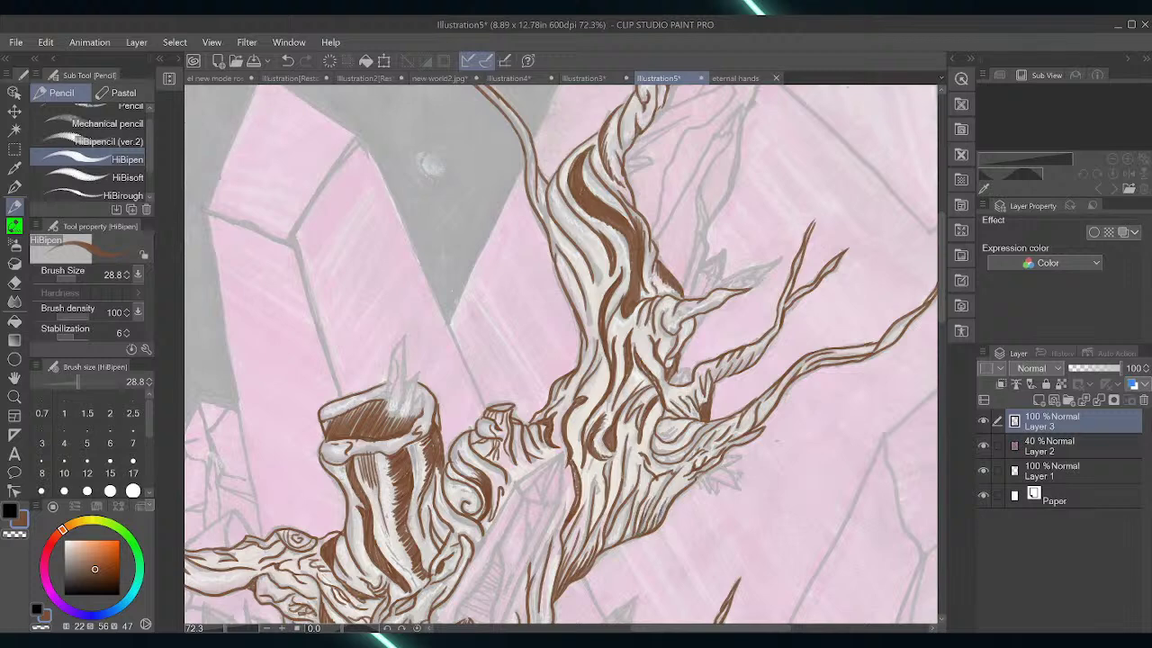
pyautogui.moveTo(632, 464); pyautogui.dragTo(619, 488)
pyautogui.moveTo(634, 439); pyautogui.dragTo(624, 460)
pyautogui.moveTo(628, 456)
pyautogui.mouseDown()
pyautogui.moveTo(622, 473)
pyautogui.moveTo(586, 459)
pyautogui.moveTo(582, 477)
pyautogui.mouseUp()
# Fill the hollow opening of the cut stump with denser brown shading
pyautogui.moveTo(388, 401)
pyautogui.mouseDown()
pyautogui.moveTo(383, 415)
pyautogui.moveTo(412, 419)
pyautogui.moveTo(325, 438)
pyautogui.moveTo(387, 435)
pyautogui.moveTo(344, 433)
pyautogui.moveTo(353, 439)
pyautogui.moveTo(364, 407)
pyautogui.mouseUp()
pyautogui.moveTo(378, 425); pyautogui.dragTo(407, 415)
pyautogui.moveTo(365, 413)
pyautogui.mouseDown()
pyautogui.moveTo(373, 404)
pyautogui.moveTo(411, 417)
pyautogui.mouseUp()
pyautogui.moveTo(401, 429); pyautogui.dragTo(415, 415)
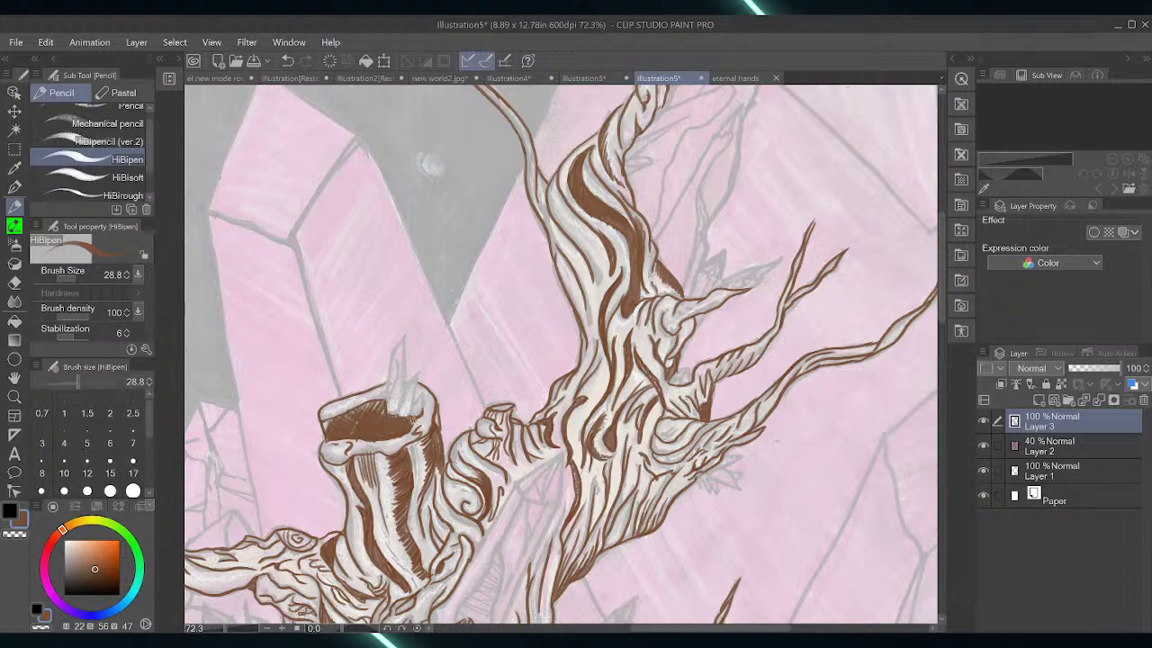
pyautogui.moveTo(346, 425); pyautogui.dragTo(368, 405)
pyautogui.moveTo(364, 410)
pyautogui.mouseDown()
pyautogui.moveTo(384, 401)
pyautogui.moveTo(328, 418)
pyautogui.mouseUp()
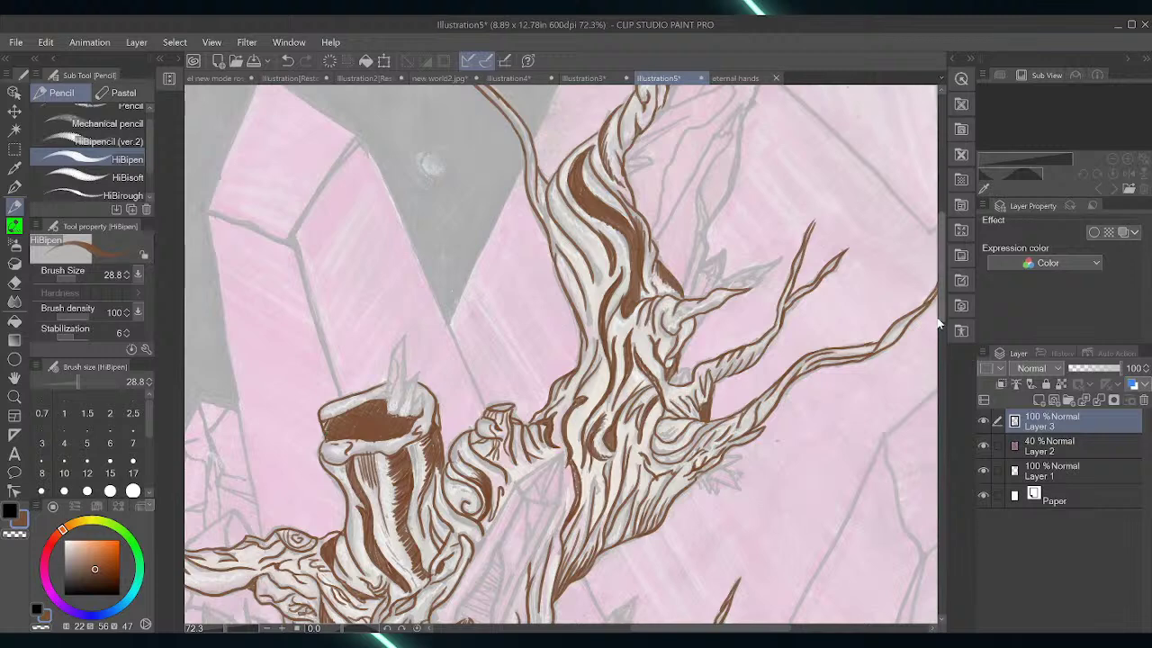
# Set the Hard eraser to size 72.7 and clean up the line art around the roots on the right
pyautogui.moveTo(940, 308); pyautogui.dragTo(926, 458)
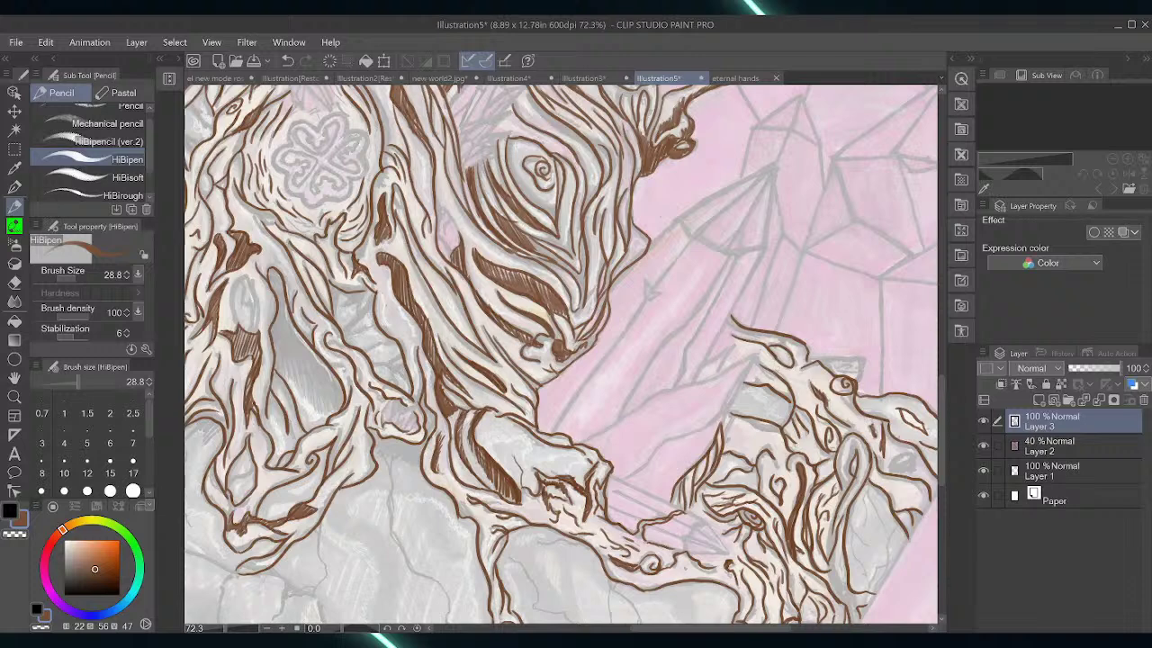
pyautogui.click(14, 281)
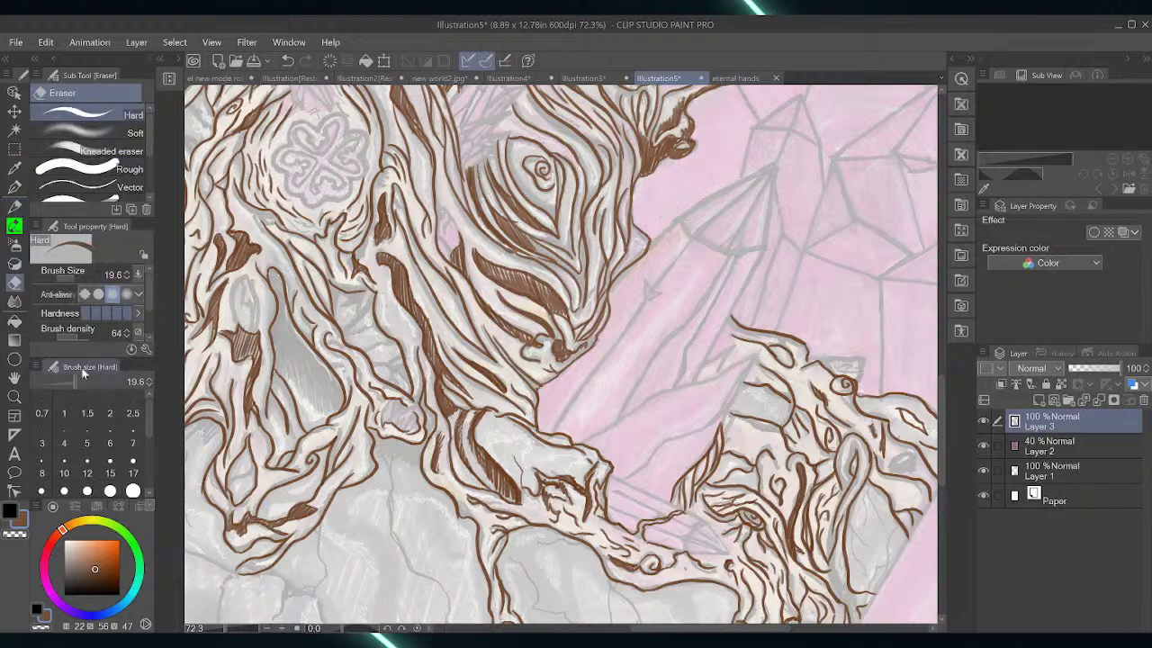
pyautogui.click(83, 383)
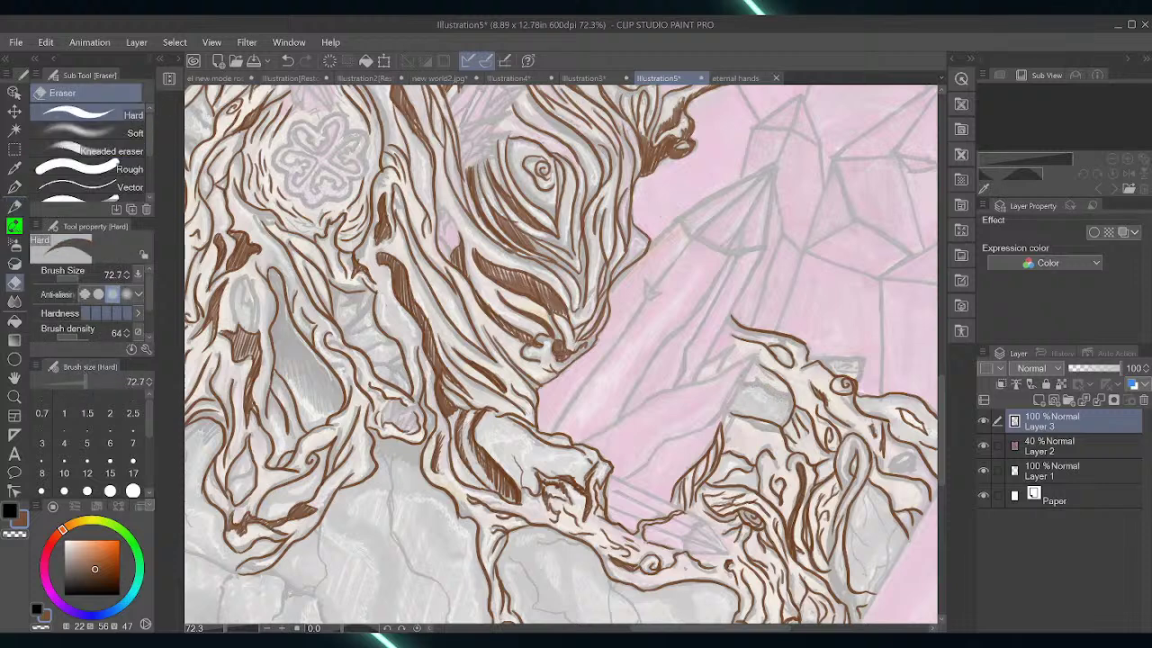
pyautogui.moveTo(774, 425)
pyautogui.mouseDown()
pyautogui.moveTo(784, 422)
pyautogui.moveTo(731, 412)
pyautogui.mouseUp()
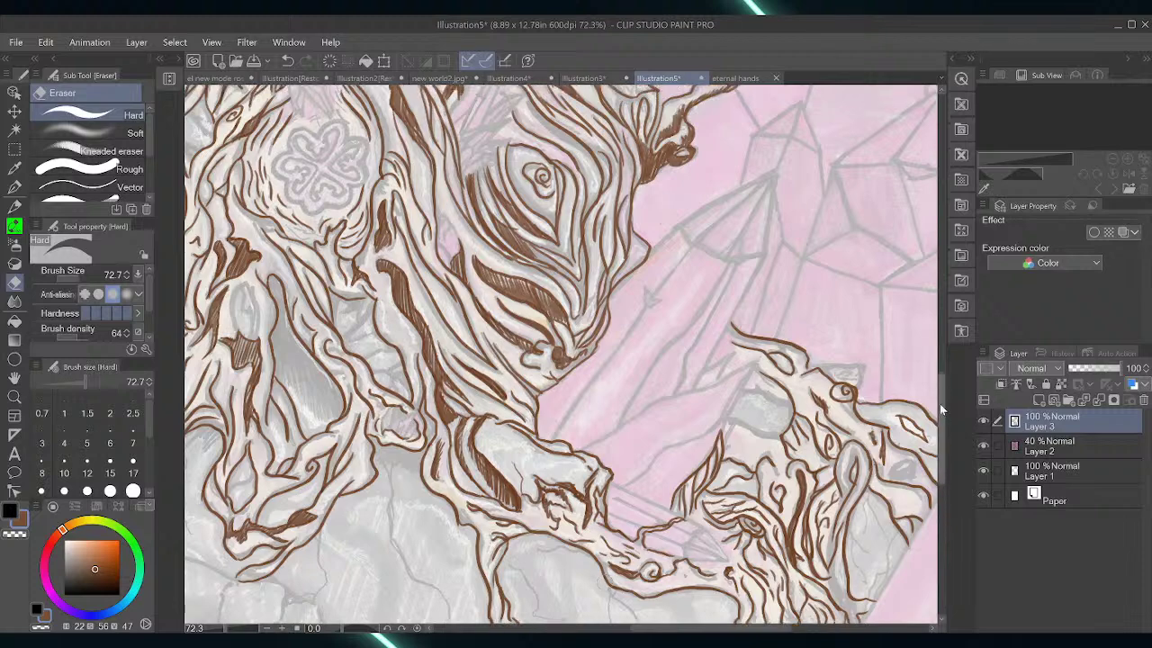
pyautogui.moveTo(940, 403); pyautogui.dragTo(942, 347)
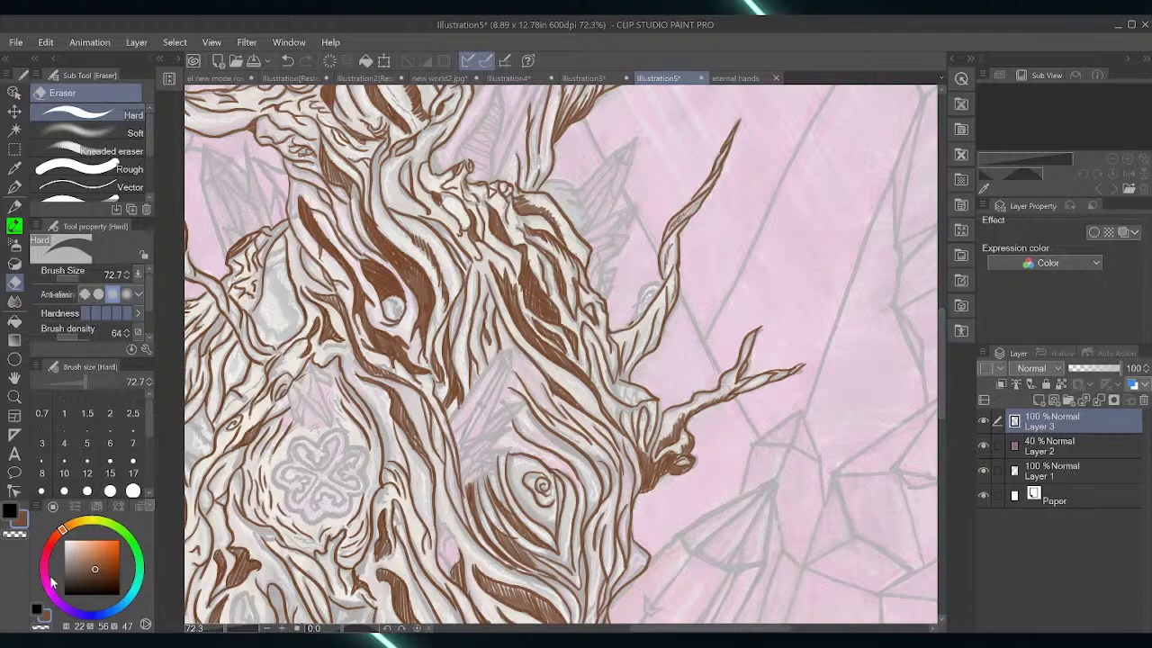
# Change the drawing colour to vivid pink with hue 334, saturation 88 and value 98, and fit the whole illustration in view
pyautogui.moveTo(51, 577); pyautogui.dragTo(45, 555)
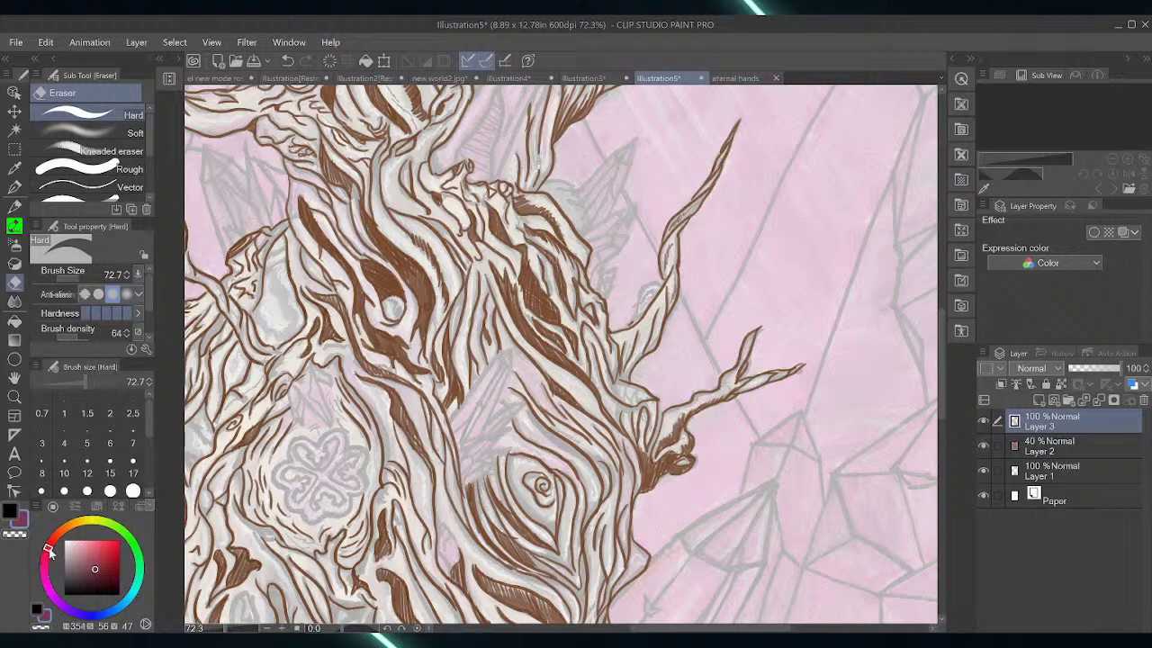
pyautogui.click(112, 545)
pyautogui.moveTo(111, 545); pyautogui.dragTo(43, 565)
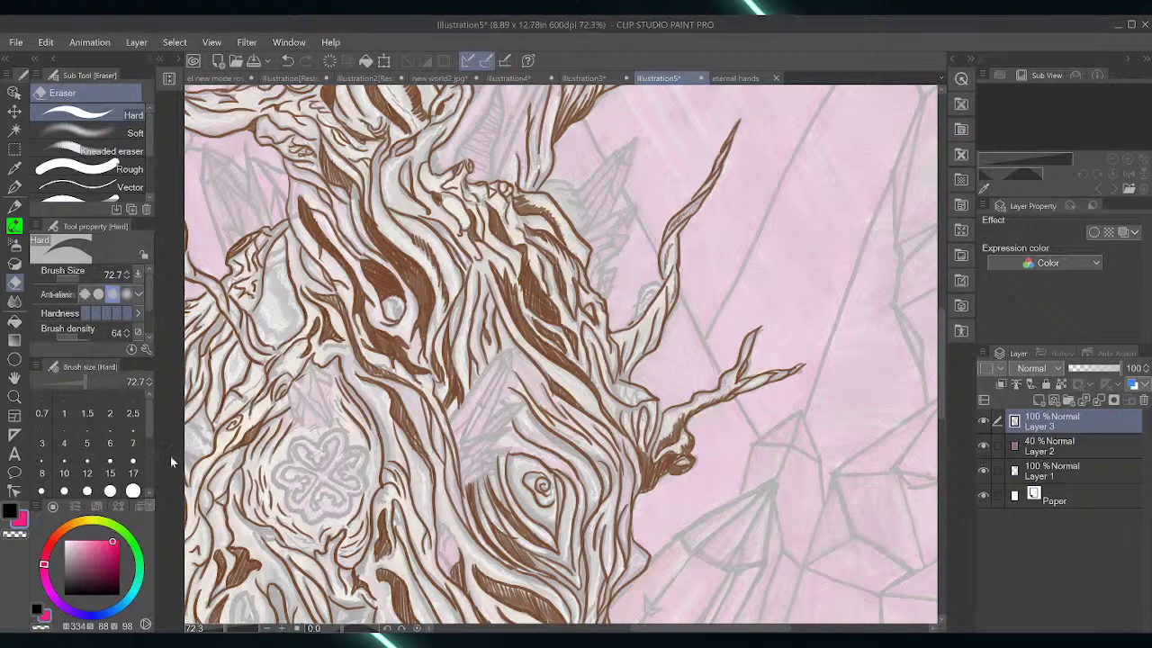
pyautogui.doubleClick(15, 378)
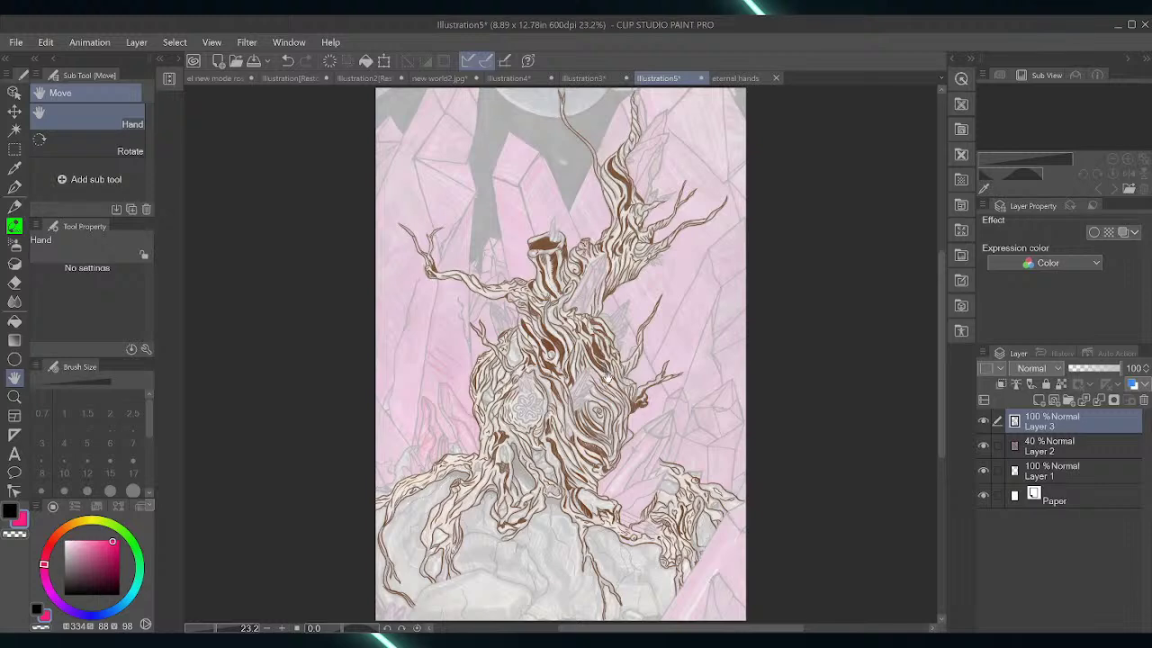
# Zoom in on the lower trunk around the carved four-petal emblem and get the Pen ready for drawing
pyautogui.click(14, 397)
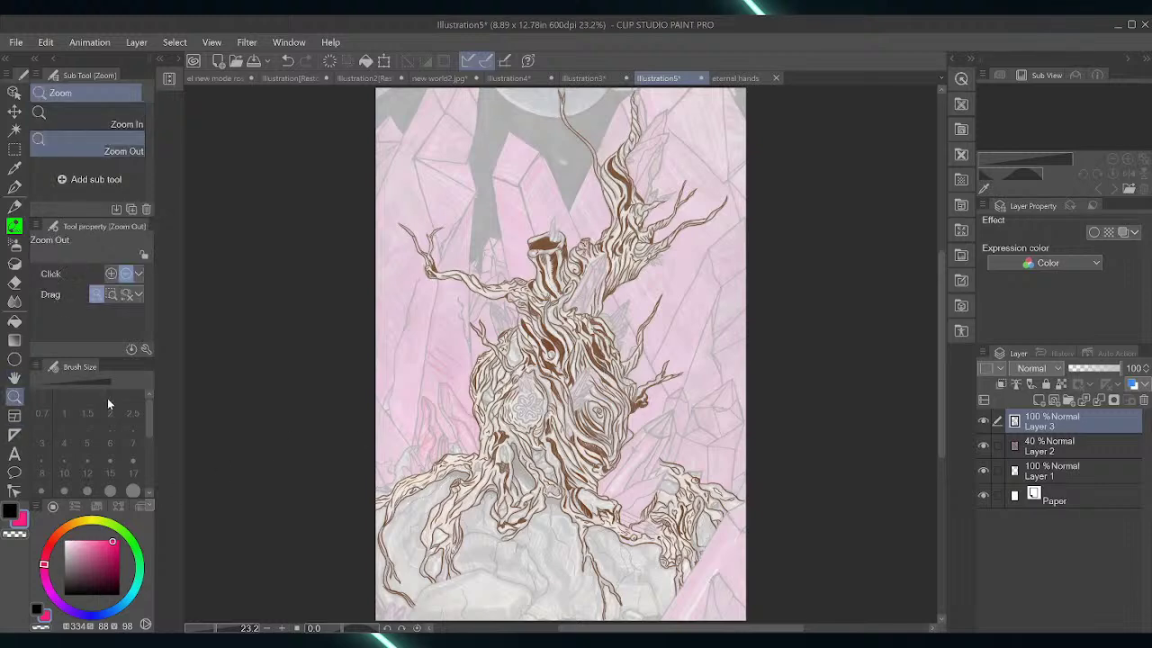
pyautogui.moveTo(417, 461)
pyautogui.mouseDown()
pyautogui.moveTo(450, 454)
pyautogui.moveTo(436, 454)
pyautogui.mouseUp()
pyautogui.click(436, 453)
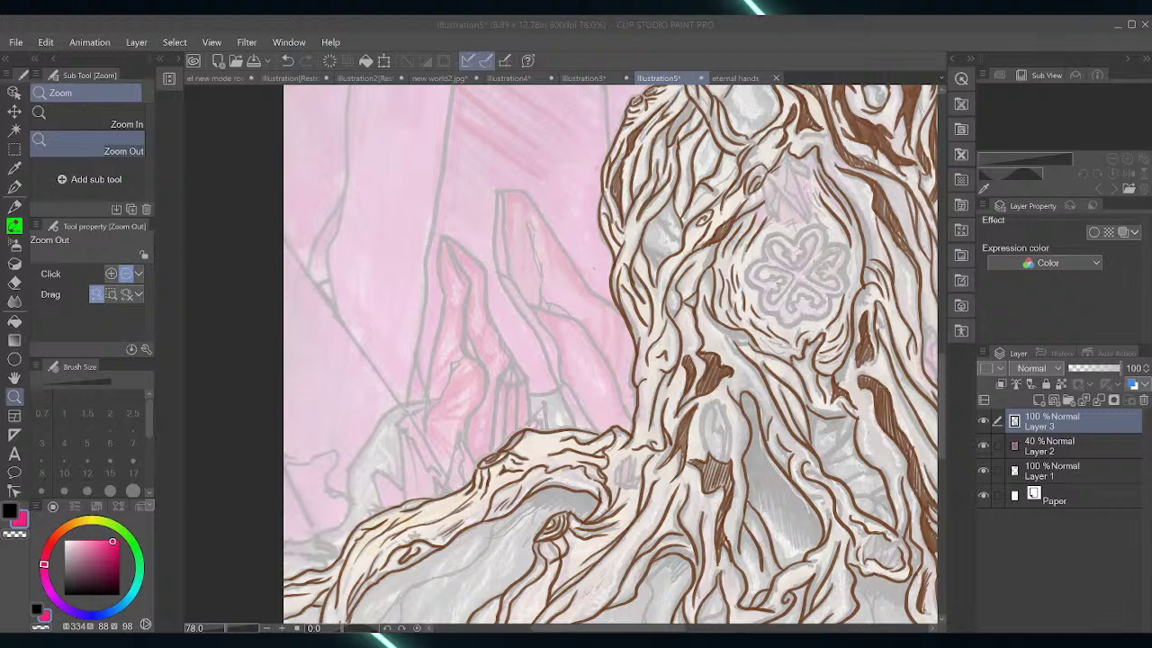
pyautogui.hotkey('alt', 'Tab')
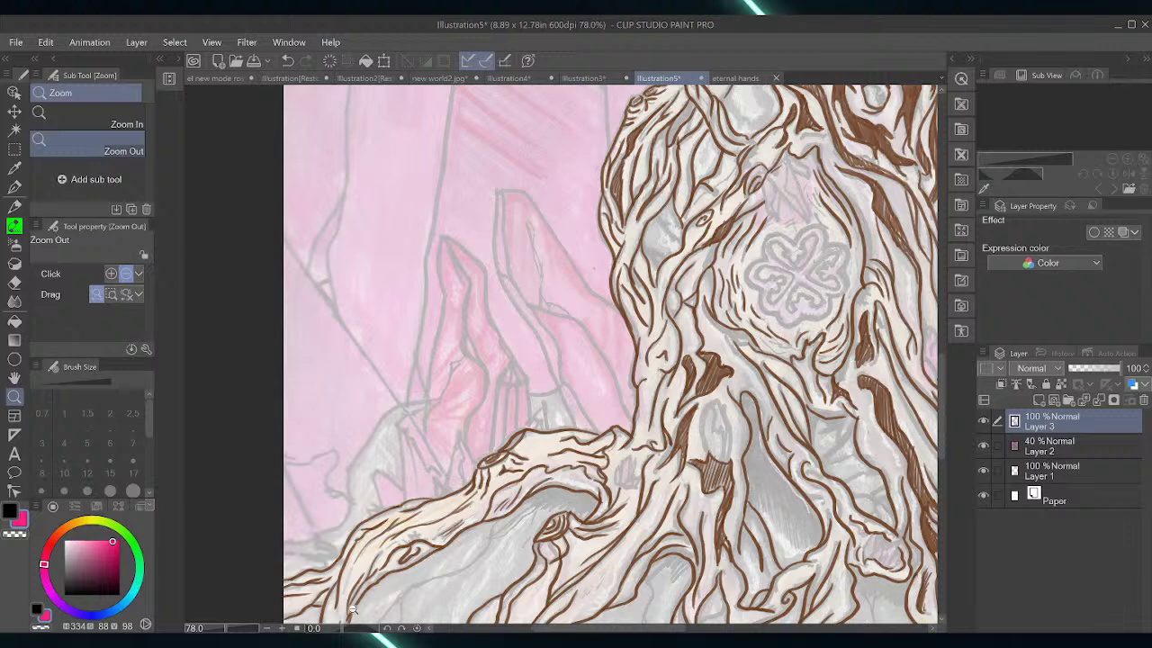
pyautogui.click(14, 187)
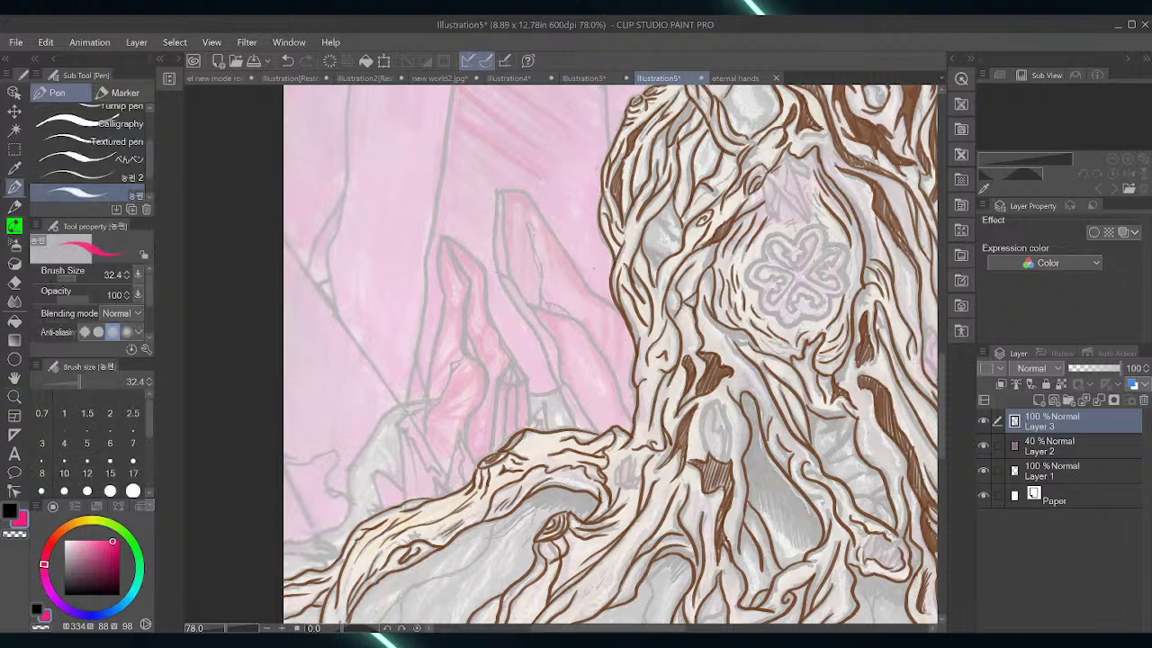
pyautogui.moveTo(781, 299); pyautogui.dragTo(798, 278)
pyautogui.hotkey('ctrl', 'z')
pyautogui.hotkey('ctrl', 'z')
pyautogui.hotkey('ctrl', 'z')
# Set the colour to softer pink (hue 334, saturation 48, value 96) and draw the emblem's diagonal bar with the G-pen
pyautogui.click(90, 542)
pyautogui.moveTo(779, 301); pyautogui.dragTo(796, 278)
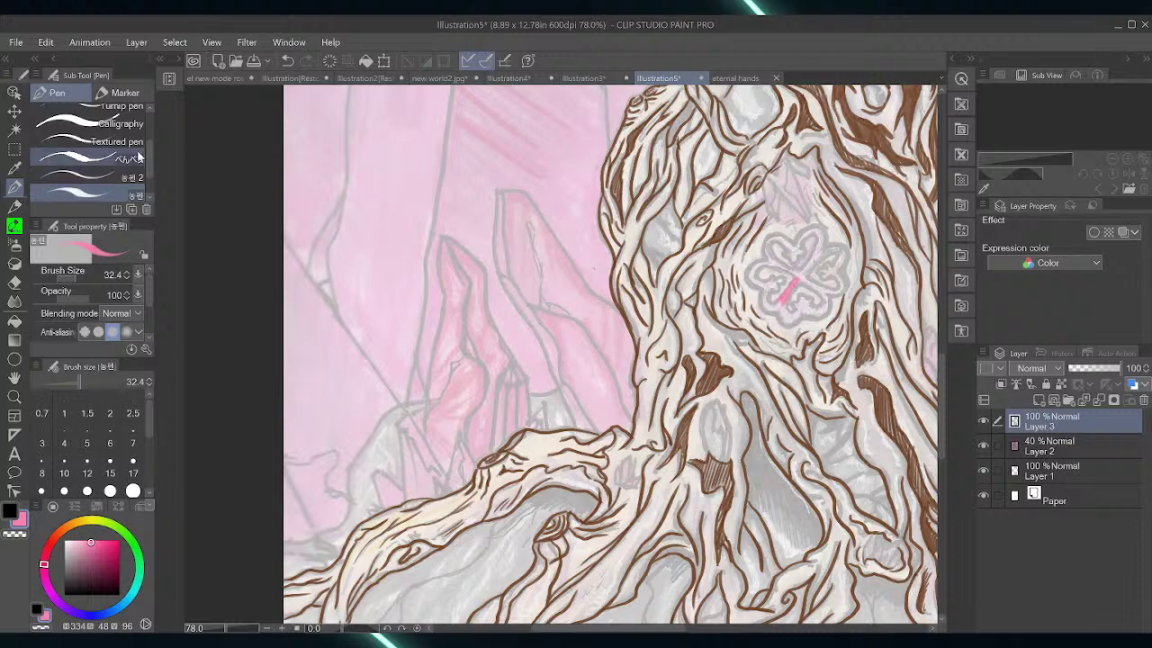
pyautogui.scroll(3, 90, 158)
pyautogui.click(90, 115)
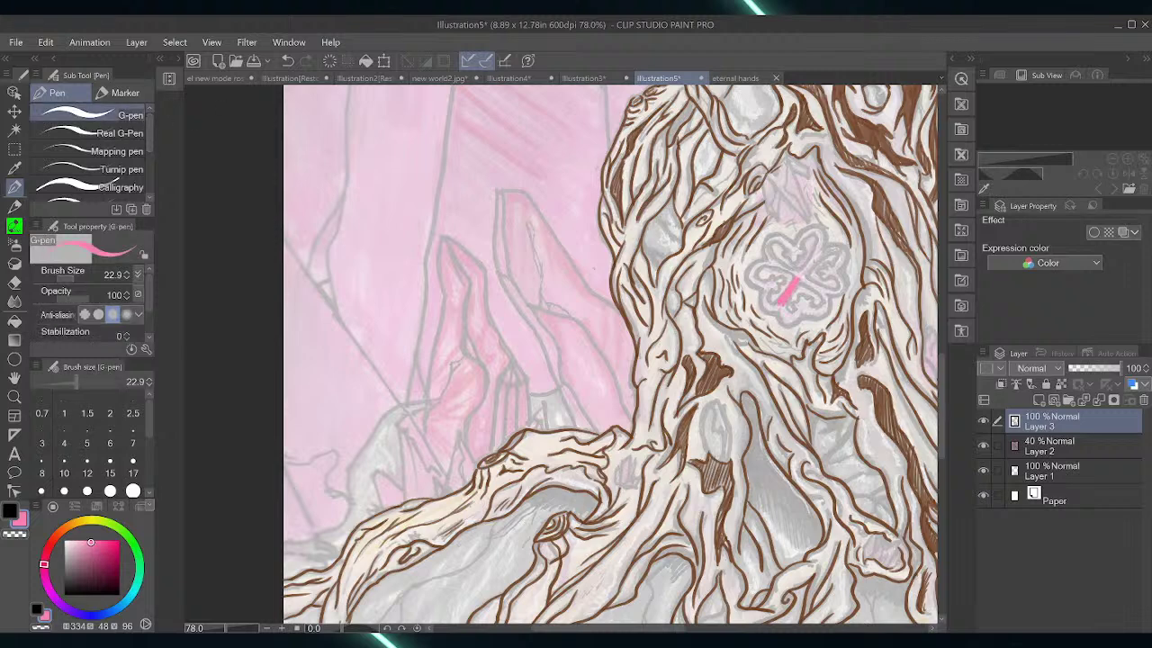
pyautogui.moveTo(819, 245)
pyautogui.mouseDown()
pyautogui.moveTo(798, 277)
pyautogui.moveTo(825, 249)
pyautogui.mouseUp()
# Set the G-pen size to 43.4 and trace the emblem's upper and right heart-shaped petals in pink
pyautogui.click(75, 275)
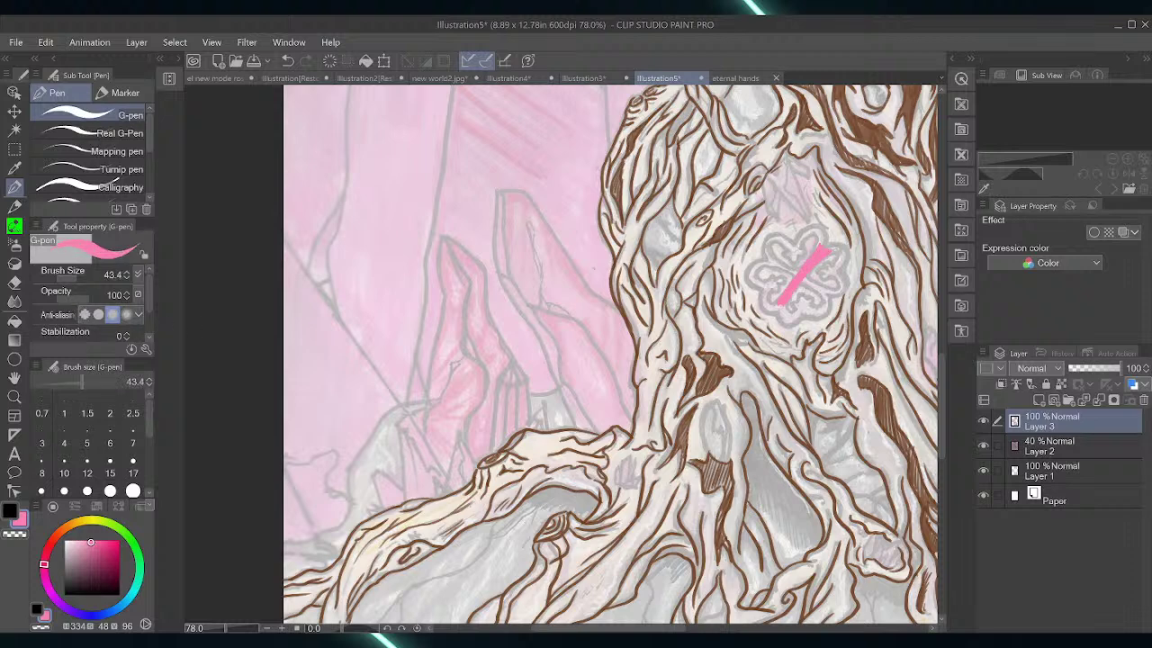
pyautogui.moveTo(779, 243)
pyautogui.mouseDown()
pyautogui.moveTo(802, 252)
pyautogui.moveTo(774, 236)
pyautogui.moveTo(766, 259)
pyautogui.moveTo(798, 276)
pyautogui.moveTo(775, 259)
pyautogui.moveTo(815, 228)
pyautogui.moveTo(817, 248)
pyautogui.mouseUp()
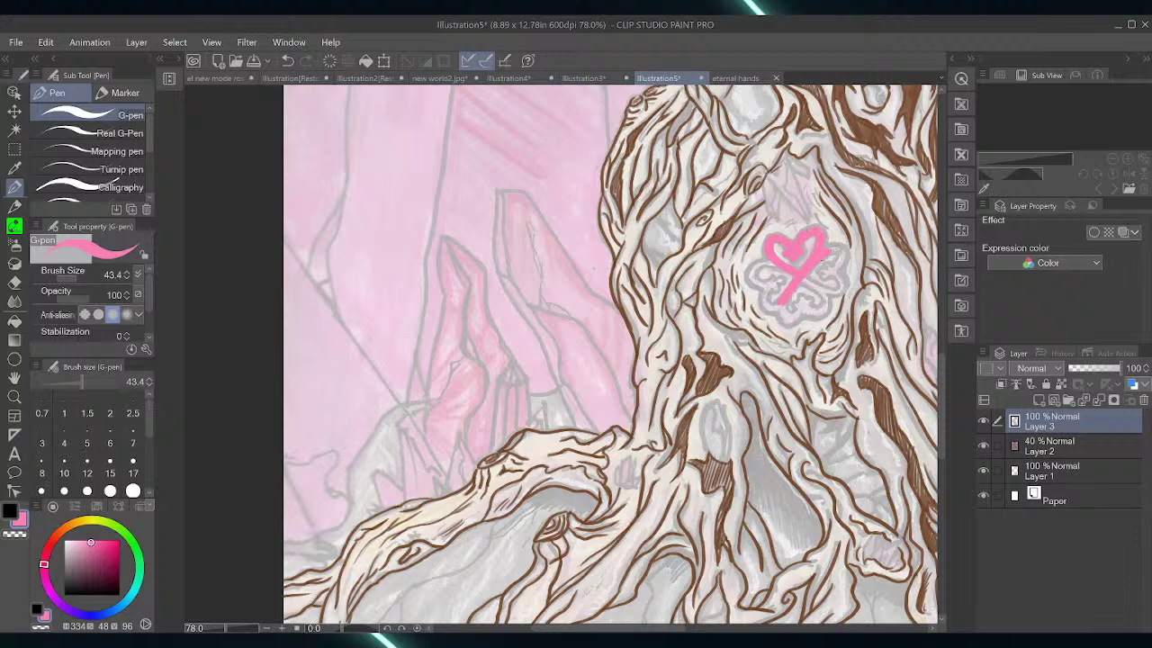
pyautogui.moveTo(829, 257)
pyautogui.mouseDown()
pyautogui.moveTo(844, 248)
pyautogui.moveTo(828, 272)
pyautogui.moveTo(844, 255)
pyautogui.mouseUp()
pyautogui.moveTo(828, 273); pyautogui.dragTo(848, 287)
pyautogui.moveTo(804, 275)
pyautogui.mouseDown()
pyautogui.moveTo(841, 291)
pyautogui.moveTo(844, 281)
pyautogui.mouseUp()
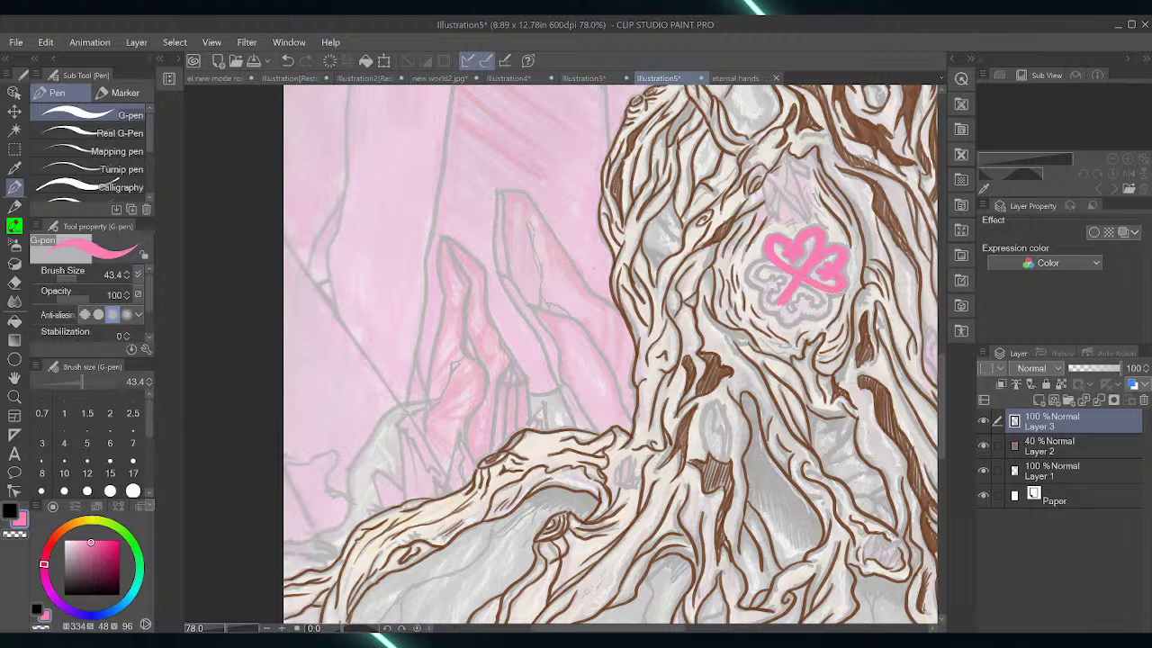
# Trace the emblem's bottom and left heart-shaped petals with their inner curls in pink
pyautogui.moveTo(802, 281); pyautogui.dragTo(826, 308)
pyautogui.click(801, 298)
pyautogui.click(796, 306)
pyautogui.click(804, 305)
pyautogui.moveTo(810, 297)
pyautogui.mouseDown()
pyautogui.moveTo(817, 320)
pyautogui.moveTo(772, 312)
pyautogui.moveTo(761, 292)
pyautogui.moveTo(775, 283)
pyautogui.mouseUp()
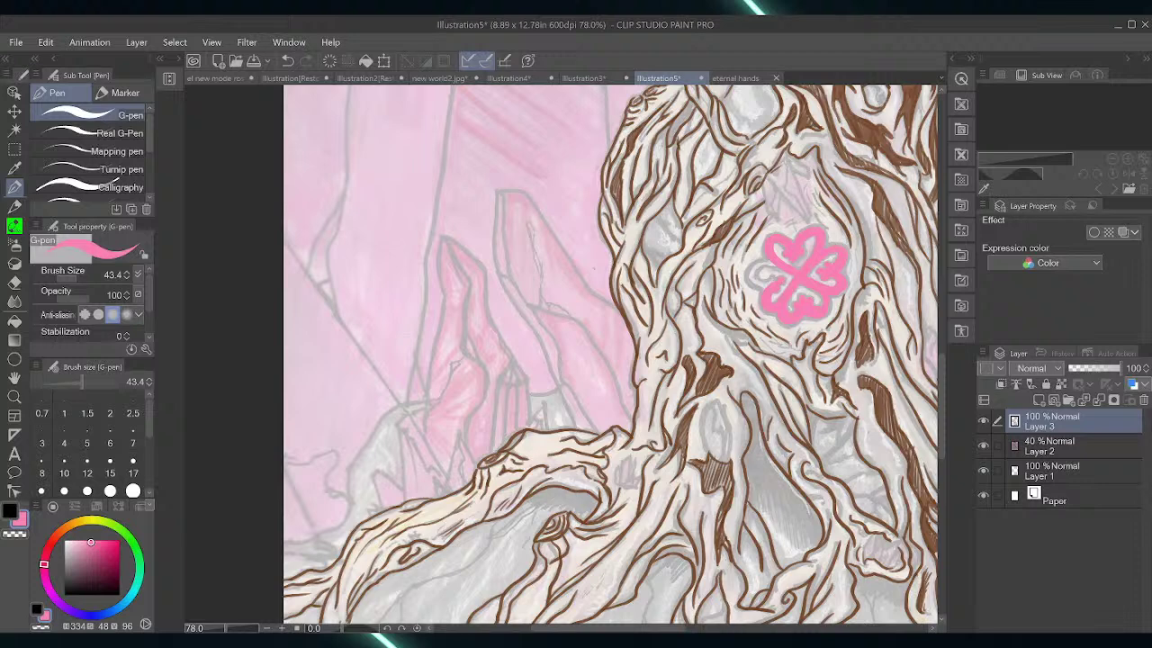
pyautogui.moveTo(772, 283)
pyautogui.mouseDown()
pyautogui.moveTo(754, 278)
pyautogui.moveTo(772, 264)
pyautogui.moveTo(755, 270)
pyautogui.mouseUp()
# Add a new layer directly above Layer 2 and set the colour to brown with hue 22, saturation 43 and value 59
pyautogui.click(1046, 447)
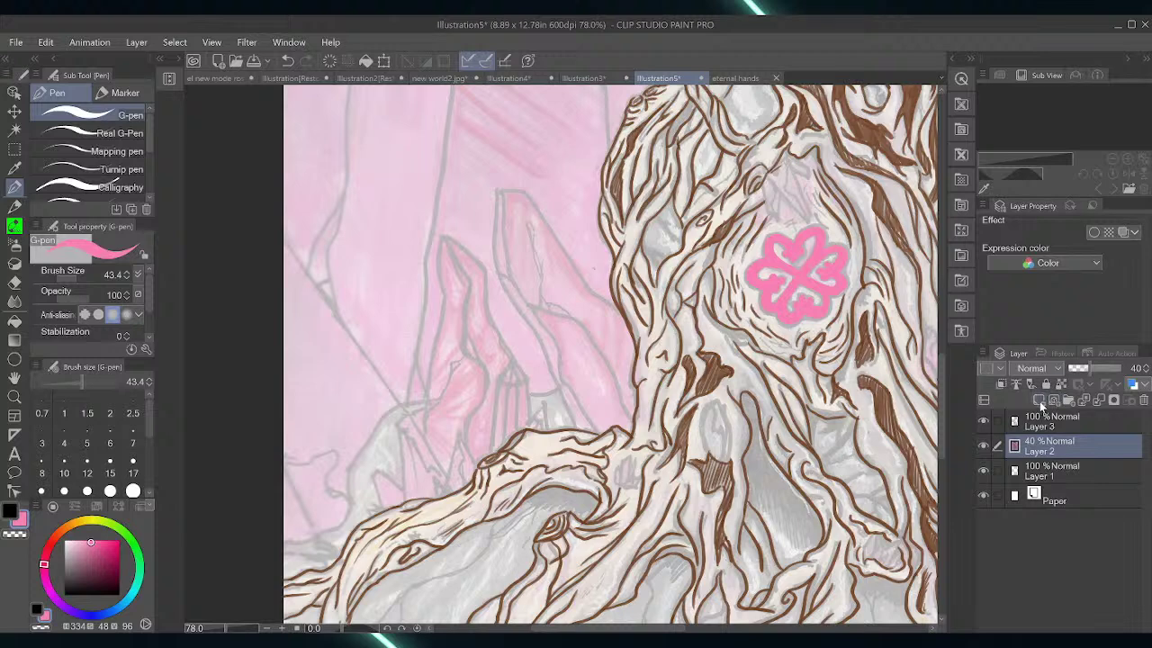
pyautogui.click(1040, 400)
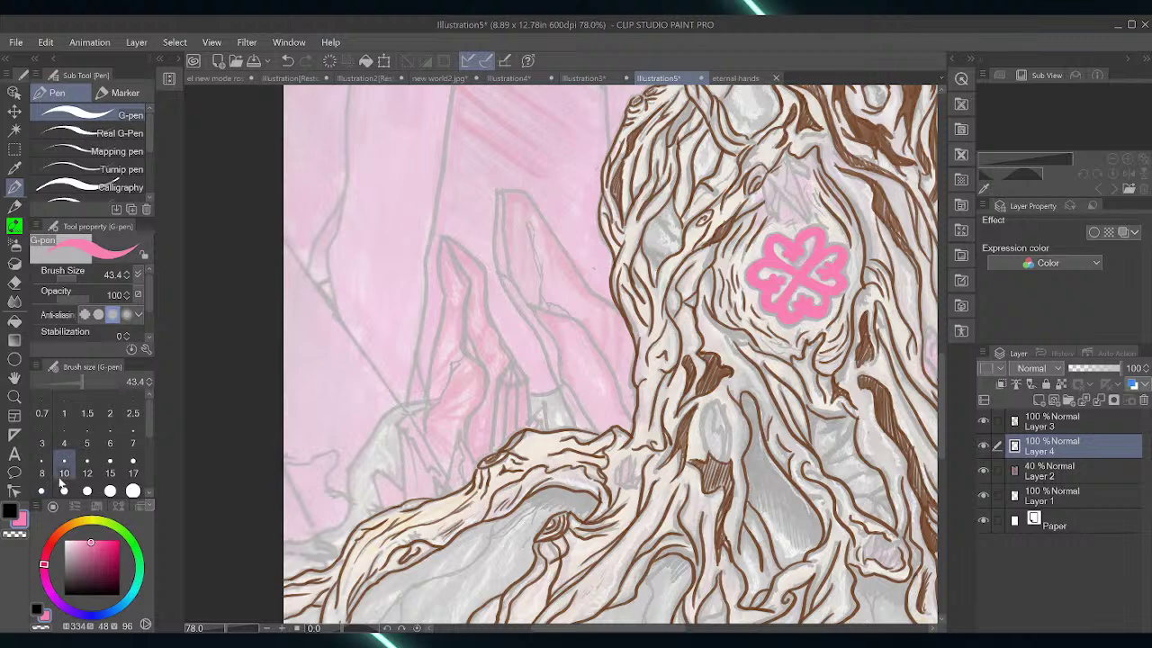
pyautogui.keyDown('alt'); pyautogui.click(720, 369); pyautogui.keyUp('alt')
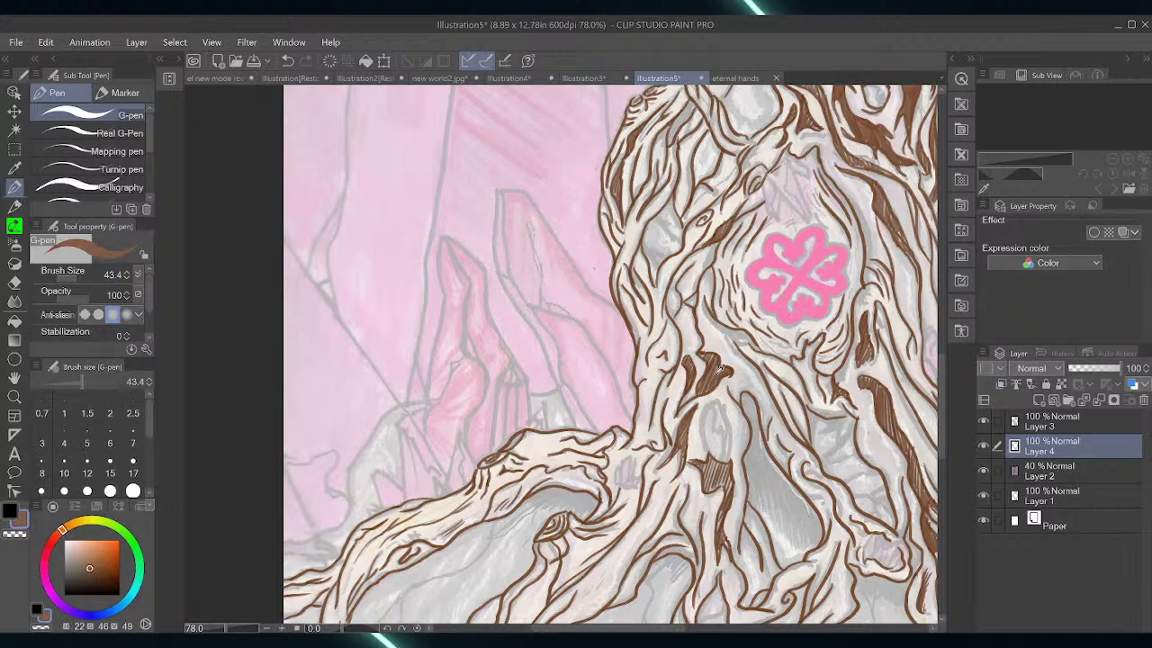
pyautogui.moveTo(89, 564)
pyautogui.mouseDown()
pyautogui.moveTo(88, 546)
pyautogui.moveTo(87, 563)
pyautogui.mouseUp()
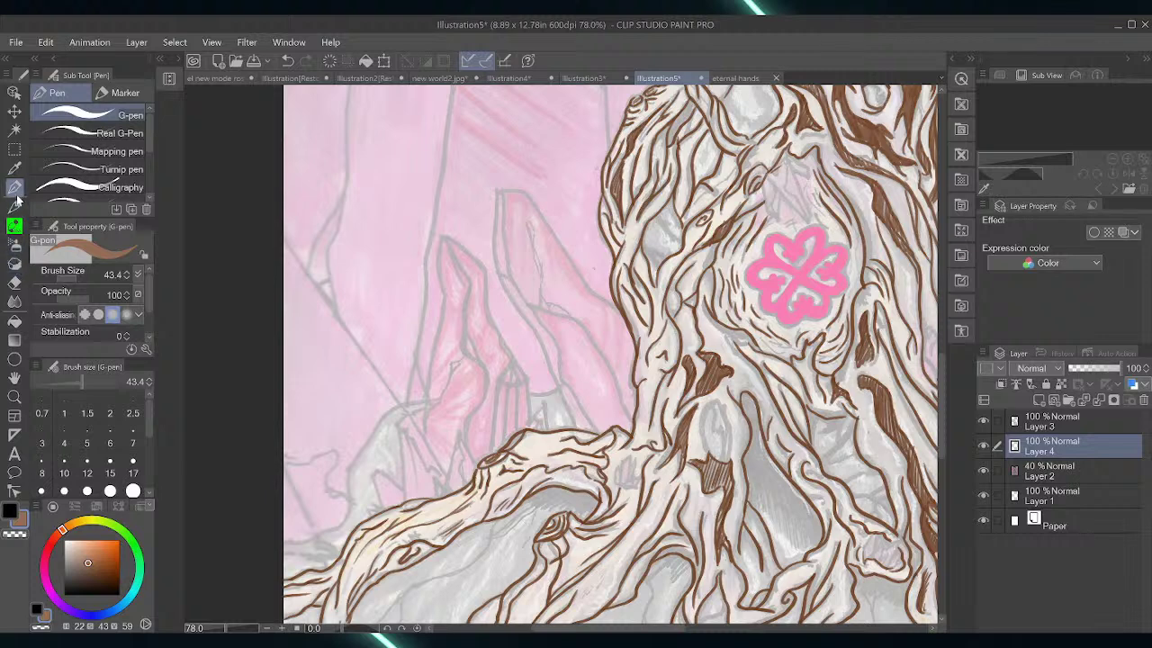
# Set the G-pen size to 176.2 and fill the thick upper part of the long left root with brown
pyautogui.moveTo(79, 280); pyautogui.dragTo(84, 283)
pyautogui.moveTo(527, 464)
pyautogui.mouseDown()
pyautogui.moveTo(481, 467)
pyautogui.moveTo(536, 433)
pyautogui.moveTo(603, 438)
pyautogui.moveTo(612, 454)
pyautogui.moveTo(626, 438)
pyautogui.moveTo(608, 442)
pyautogui.moveTo(616, 434)
pyautogui.moveTo(605, 447)
pyautogui.moveTo(639, 450)
pyautogui.mouseUp()
pyautogui.moveTo(545, 466)
pyautogui.mouseDown()
pyautogui.moveTo(547, 478)
pyautogui.moveTo(575, 481)
pyautogui.moveTo(589, 466)
pyautogui.moveTo(585, 485)
pyautogui.moveTo(621, 493)
pyautogui.moveTo(671, 415)
pyautogui.mouseUp()
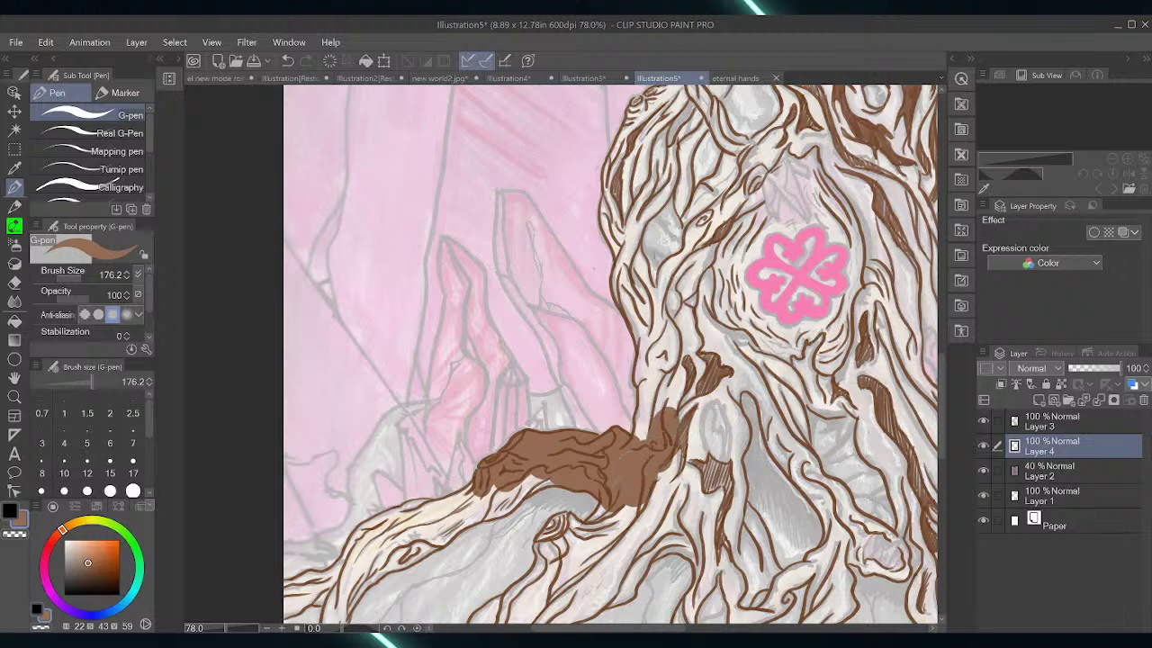
# Fill the rest of the long left root with brown, out to the canvas edge and down into the start of its hanging branch
pyautogui.moveTo(608, 627); pyautogui.dragTo(586, 627)
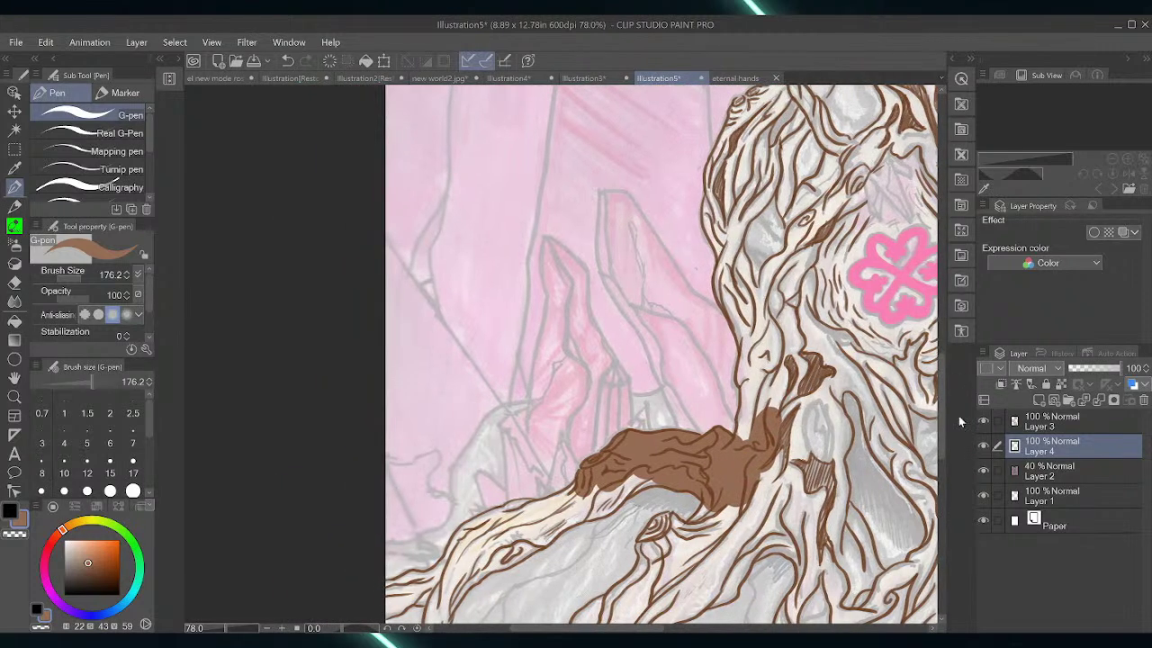
pyautogui.scroll(-3, 942, 447)
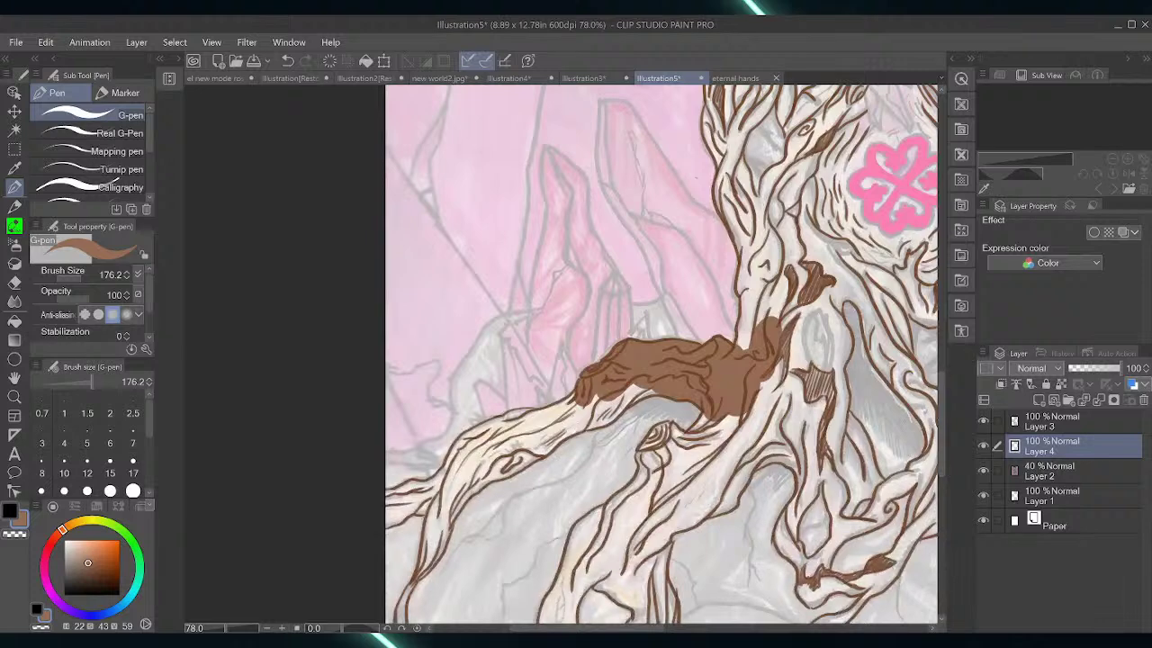
pyautogui.moveTo(441, 482)
pyautogui.mouseDown()
pyautogui.moveTo(451, 467)
pyautogui.moveTo(380, 504)
pyautogui.moveTo(384, 521)
pyautogui.moveTo(369, 527)
pyautogui.moveTo(418, 504)
pyautogui.moveTo(408, 484)
pyautogui.moveTo(418, 500)
pyautogui.moveTo(450, 486)
pyautogui.moveTo(475, 439)
pyautogui.moveTo(538, 416)
pyautogui.moveTo(510, 419)
pyautogui.mouseUp()
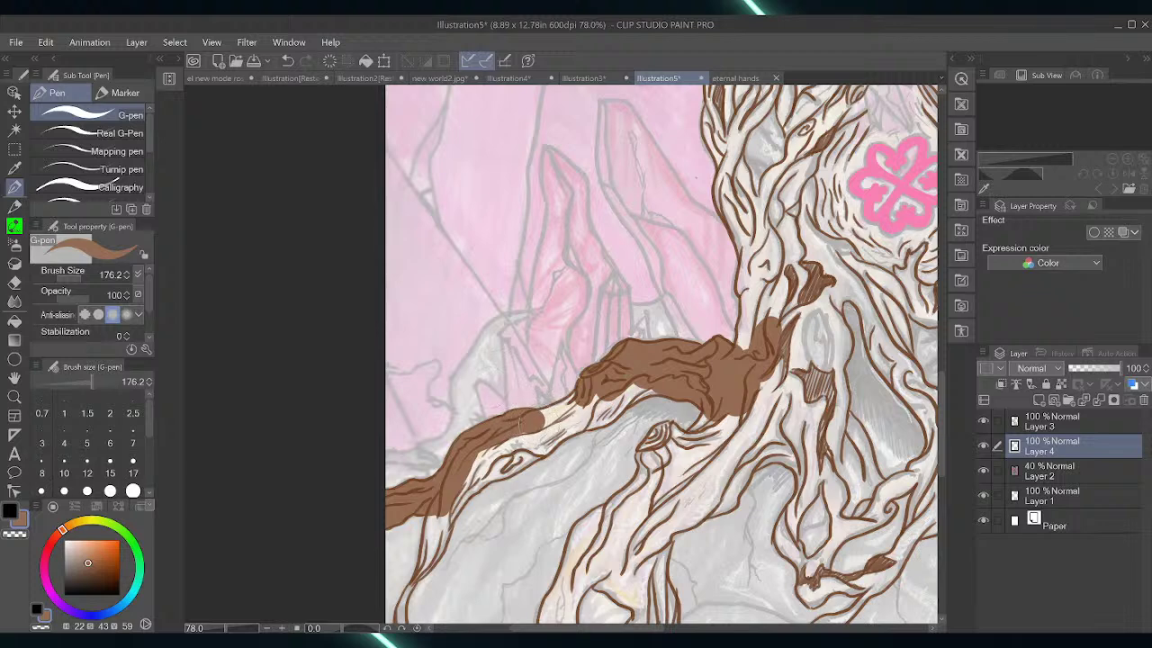
pyautogui.moveTo(520, 421)
pyautogui.mouseDown()
pyautogui.moveTo(560, 412)
pyautogui.moveTo(581, 380)
pyautogui.moveTo(564, 406)
pyautogui.moveTo(553, 393)
pyautogui.moveTo(511, 429)
pyautogui.moveTo(505, 463)
pyautogui.moveTo(469, 461)
pyautogui.moveTo(443, 522)
pyautogui.mouseUp()
pyautogui.moveTo(472, 482)
pyautogui.mouseDown()
pyautogui.moveTo(543, 442)
pyautogui.moveTo(596, 371)
pyautogui.moveTo(556, 425)
pyautogui.moveTo(591, 399)
pyautogui.moveTo(584, 391)
pyautogui.moveTo(573, 420)
pyautogui.moveTo(609, 418)
pyautogui.moveTo(599, 411)
pyautogui.moveTo(621, 382)
pyautogui.moveTo(608, 407)
pyautogui.moveTo(645, 402)
pyautogui.mouseUp()
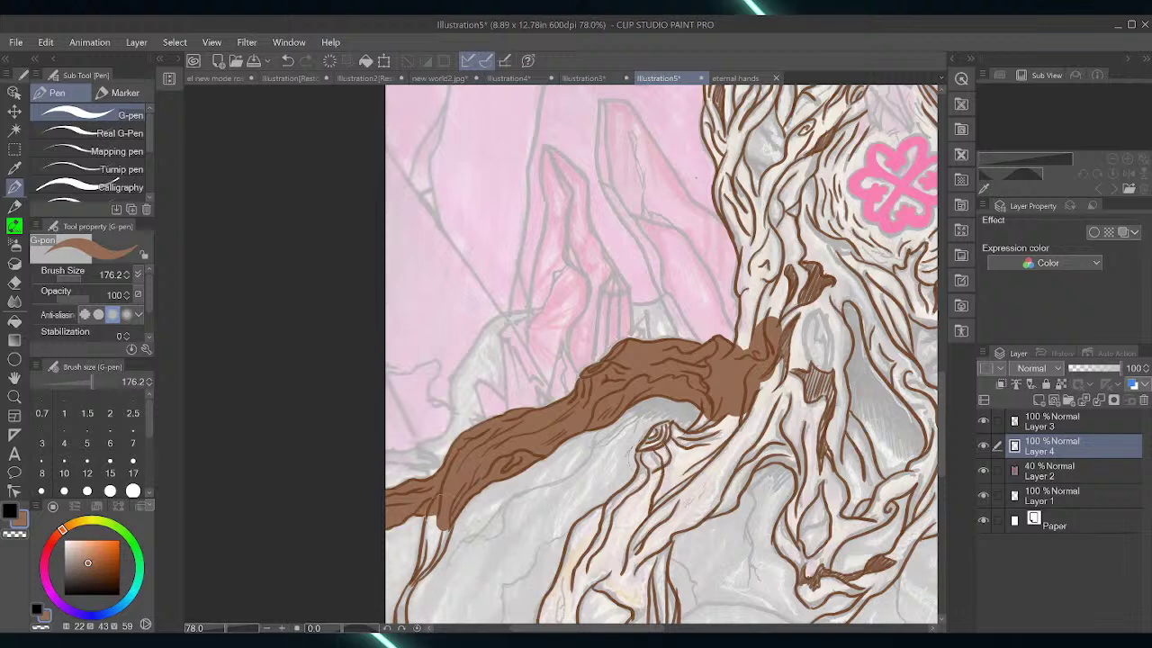
pyautogui.moveTo(441, 509)
pyautogui.mouseDown()
pyautogui.moveTo(409, 560)
pyautogui.moveTo(441, 517)
pyautogui.mouseUp()
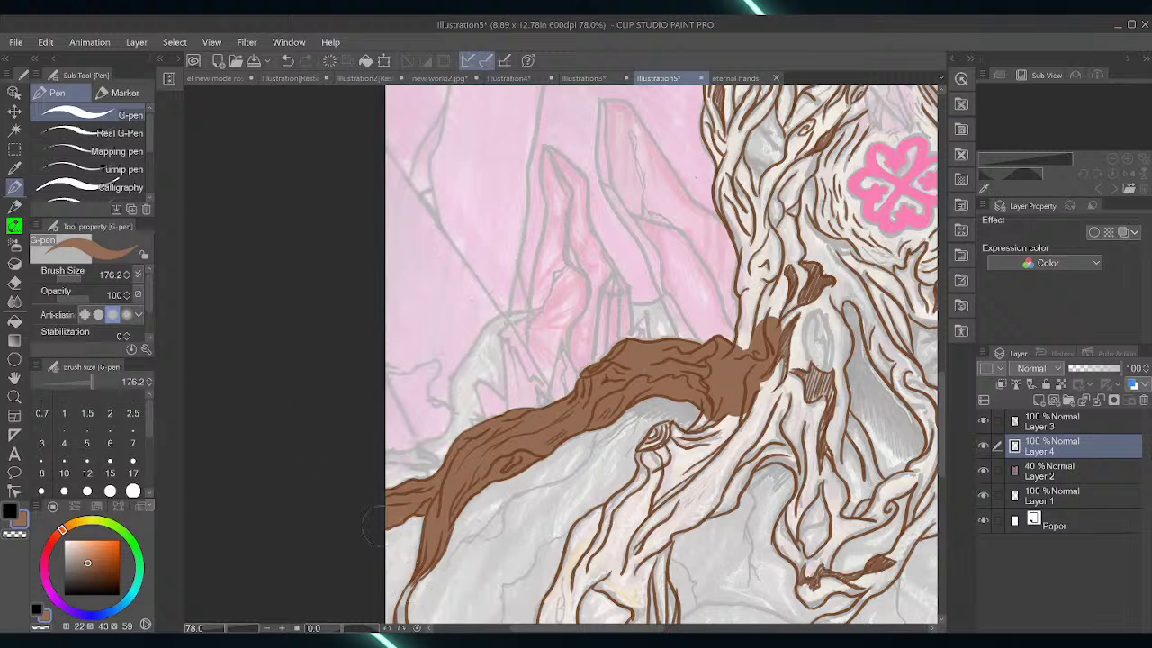
# Set the G-pen size to 88.2 and fill the thin hanging root on the far left with brown, including its forked tips
pyautogui.click(225, 629)
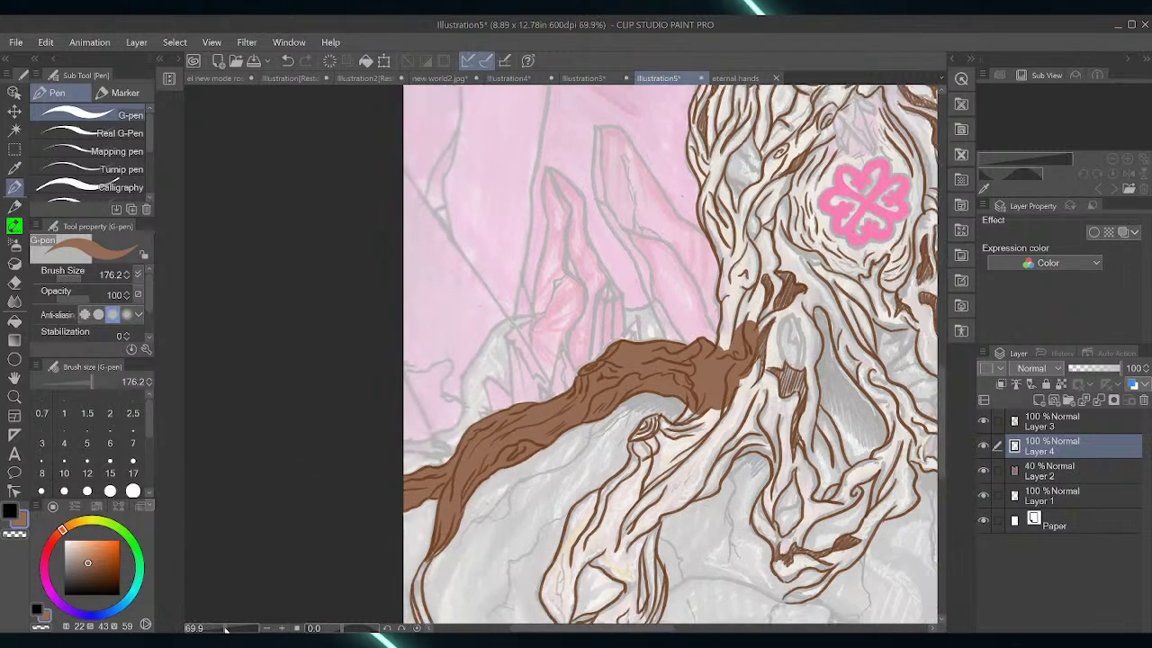
pyautogui.moveTo(225, 629); pyautogui.dragTo(219, 609)
pyautogui.click(86, 379)
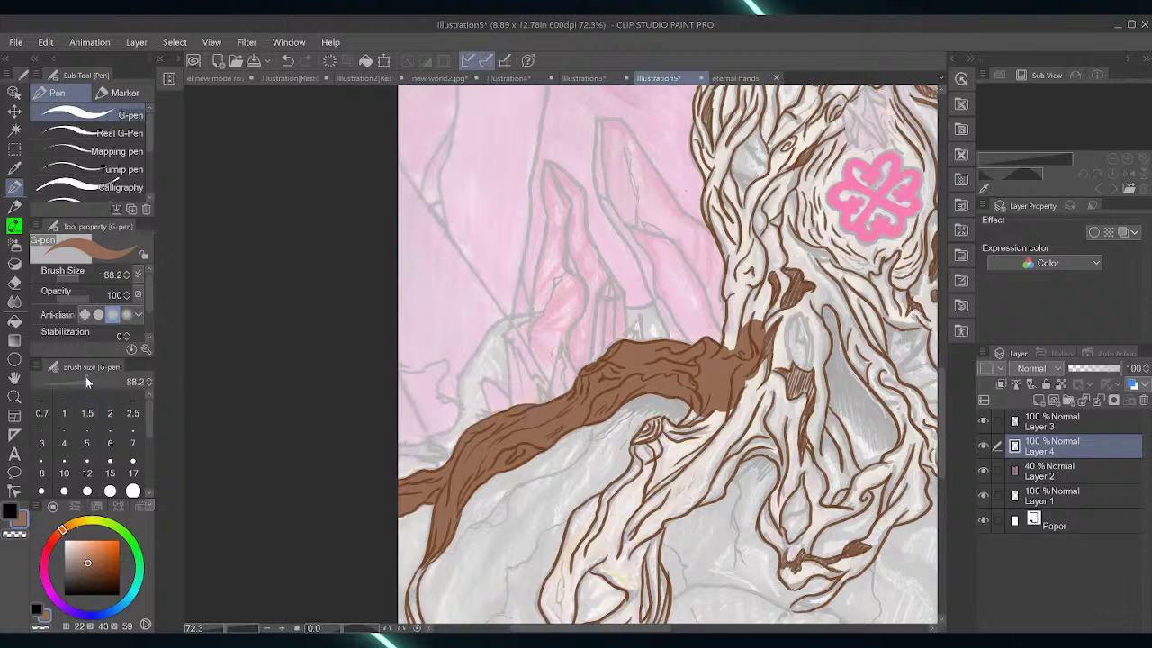
pyautogui.moveTo(439, 554)
pyautogui.mouseDown()
pyautogui.moveTo(416, 586)
pyautogui.moveTo(421, 626)
pyautogui.mouseUp()
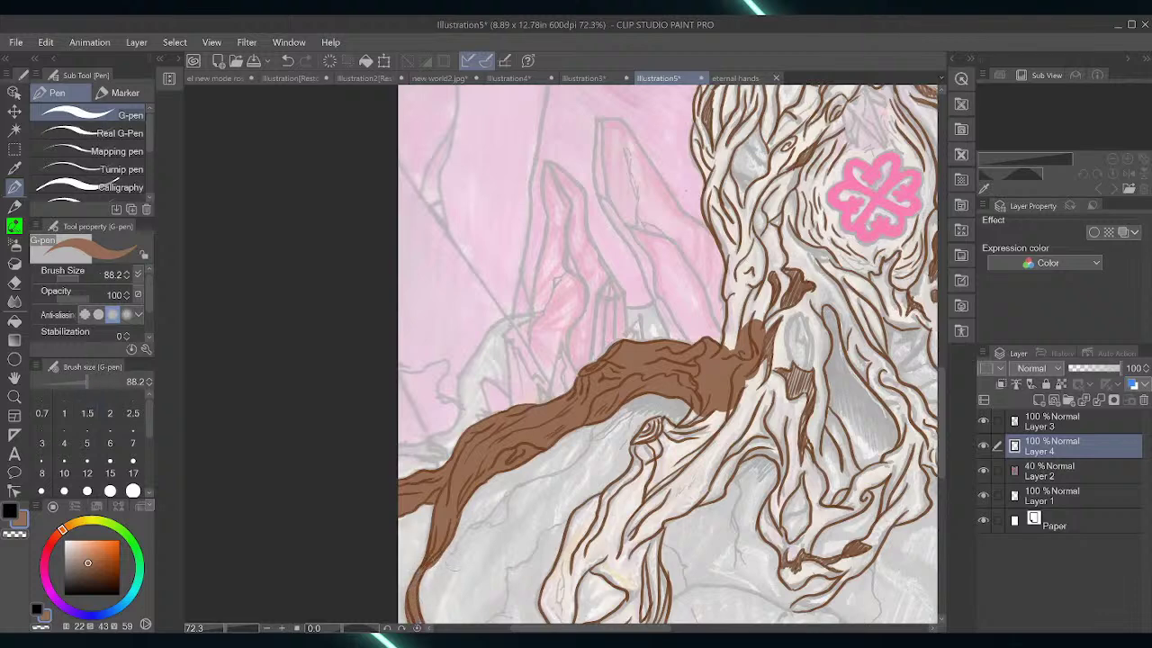
pyautogui.moveTo(941, 399); pyautogui.dragTo(941, 435)
pyautogui.moveTo(415, 448)
pyautogui.mouseDown()
pyautogui.moveTo(457, 534)
pyautogui.moveTo(444, 547)
pyautogui.mouseUp()
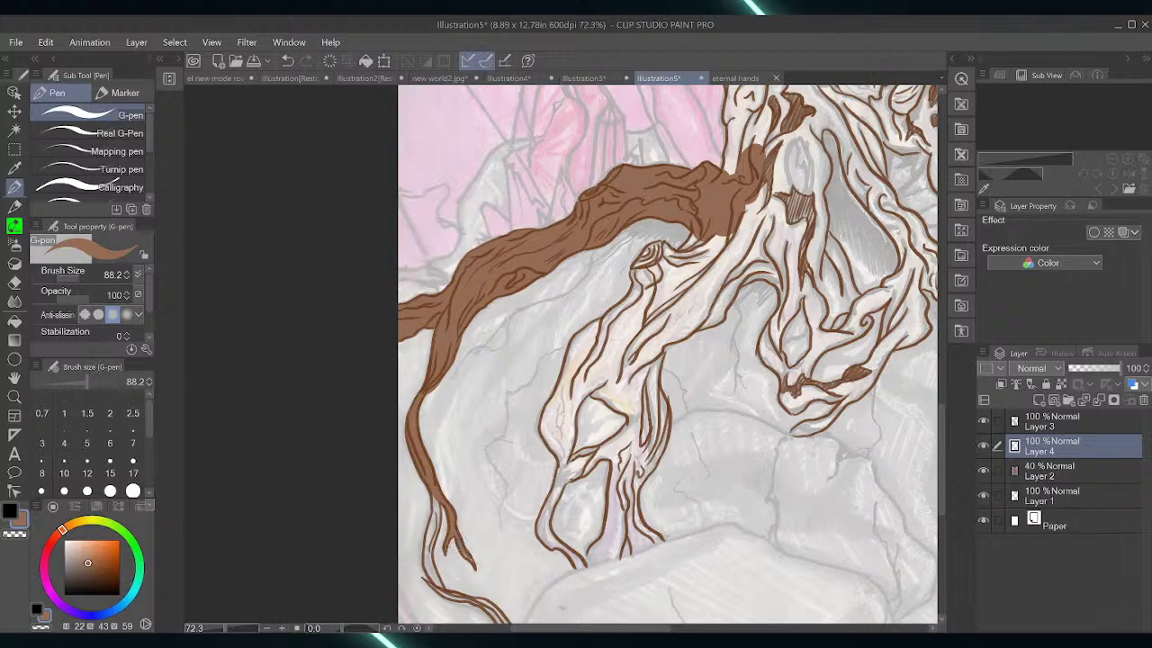
pyautogui.moveTo(433, 506)
pyautogui.mouseDown()
pyautogui.moveTo(429, 549)
pyautogui.moveTo(440, 590)
pyautogui.moveTo(504, 620)
pyautogui.mouseUp()
pyautogui.scroll(-3, 668, 351)
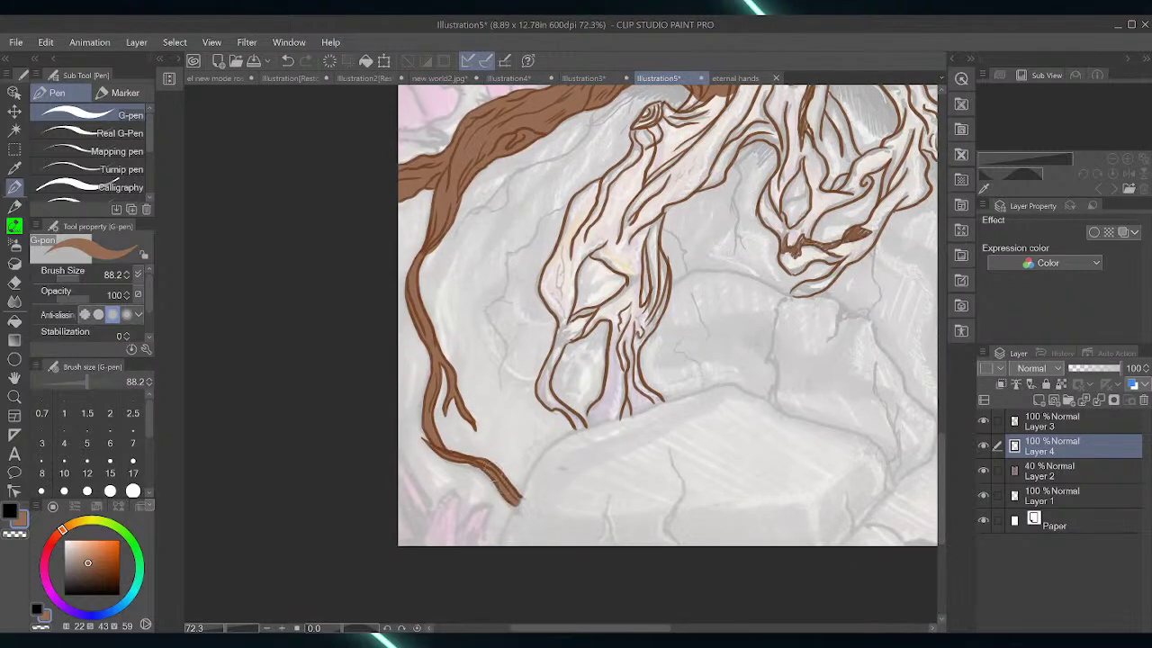
# Fill the lower strands and feet of the second root with brown, leaving the gaps between them open
pyautogui.scroll(2, 940, 450)
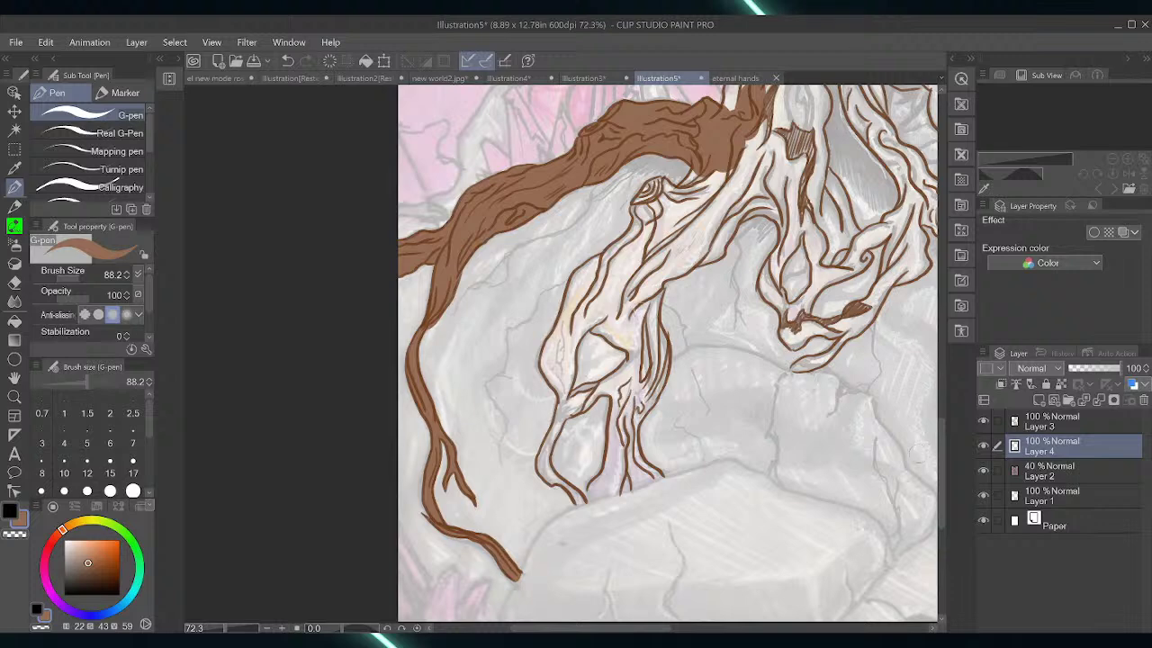
pyautogui.moveTo(644, 311)
pyautogui.mouseDown()
pyautogui.moveTo(634, 334)
pyautogui.moveTo(646, 347)
pyautogui.moveTo(657, 286)
pyautogui.moveTo(659, 380)
pyautogui.moveTo(633, 419)
pyautogui.mouseUp()
pyautogui.moveTo(666, 372); pyautogui.dragTo(653, 403)
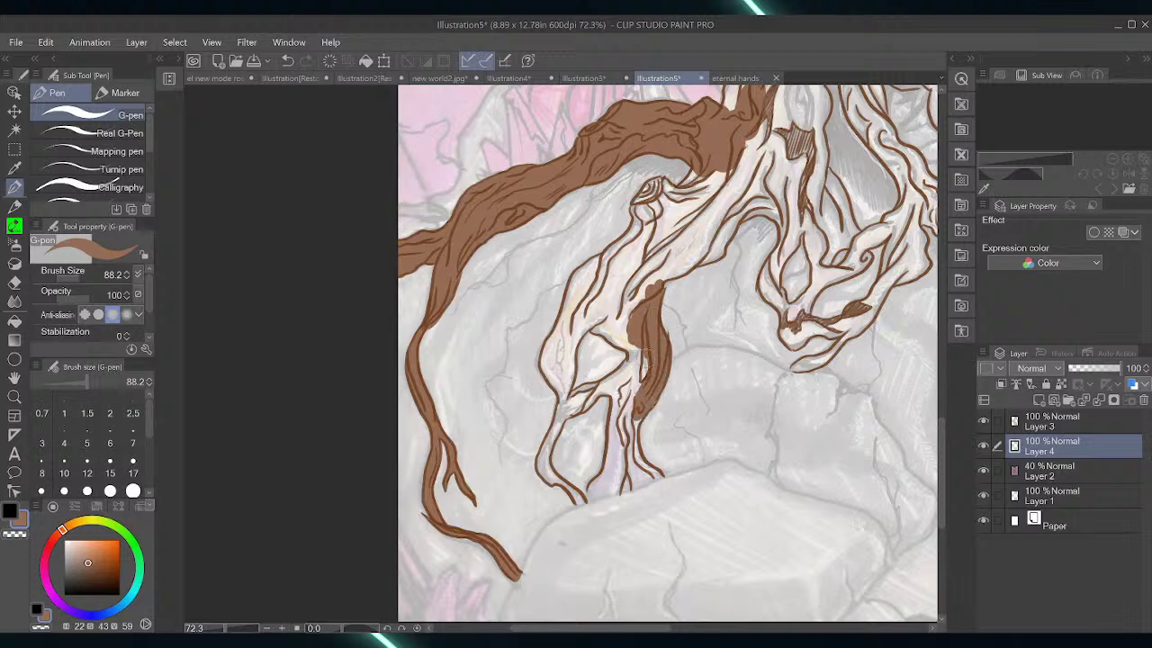
pyautogui.moveTo(641, 344)
pyautogui.mouseDown()
pyautogui.moveTo(630, 381)
pyautogui.moveTo(639, 340)
pyautogui.moveTo(624, 414)
pyautogui.mouseUp()
pyautogui.moveTo(623, 370)
pyautogui.mouseDown()
pyautogui.moveTo(614, 398)
pyautogui.moveTo(597, 392)
pyautogui.moveTo(565, 420)
pyautogui.mouseUp()
pyautogui.moveTo(616, 391)
pyautogui.mouseDown()
pyautogui.moveTo(625, 437)
pyautogui.moveTo(641, 415)
pyautogui.moveTo(614, 463)
pyautogui.moveTo(614, 499)
pyautogui.moveTo(585, 497)
pyautogui.moveTo(611, 498)
pyautogui.mouseUp()
pyautogui.moveTo(632, 432)
pyautogui.mouseDown()
pyautogui.moveTo(637, 491)
pyautogui.moveTo(655, 477)
pyautogui.moveTo(646, 465)
pyautogui.mouseUp()
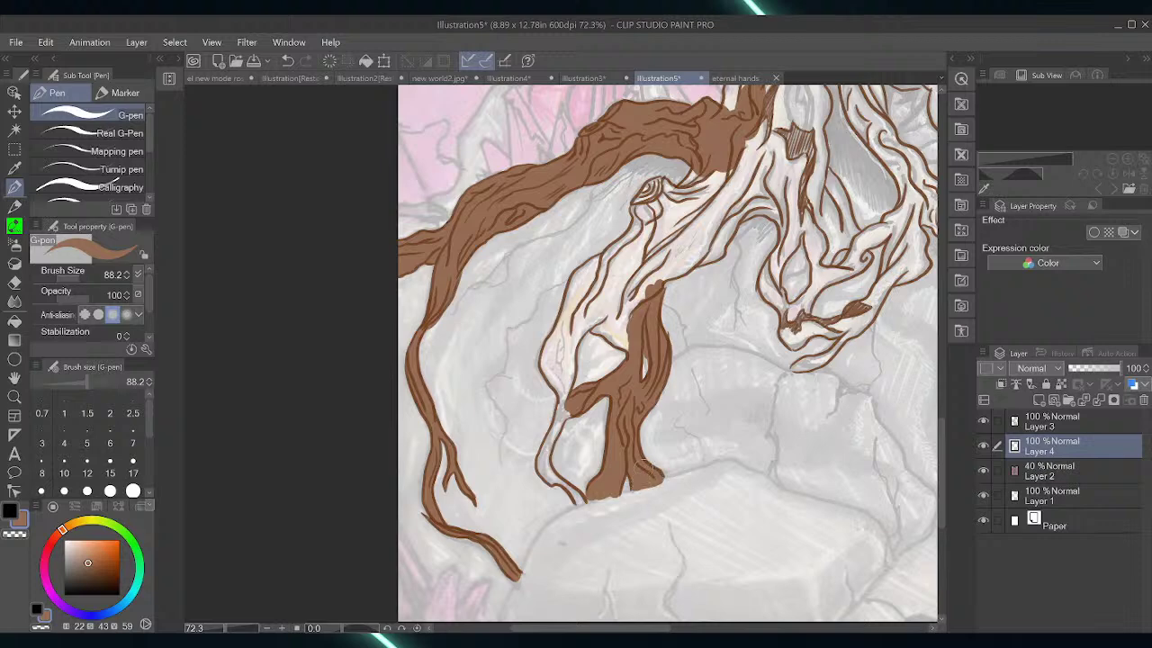
pyautogui.moveTo(571, 408)
pyautogui.mouseDown()
pyautogui.moveTo(556, 418)
pyautogui.moveTo(545, 473)
pyautogui.moveTo(583, 500)
pyautogui.mouseUp()
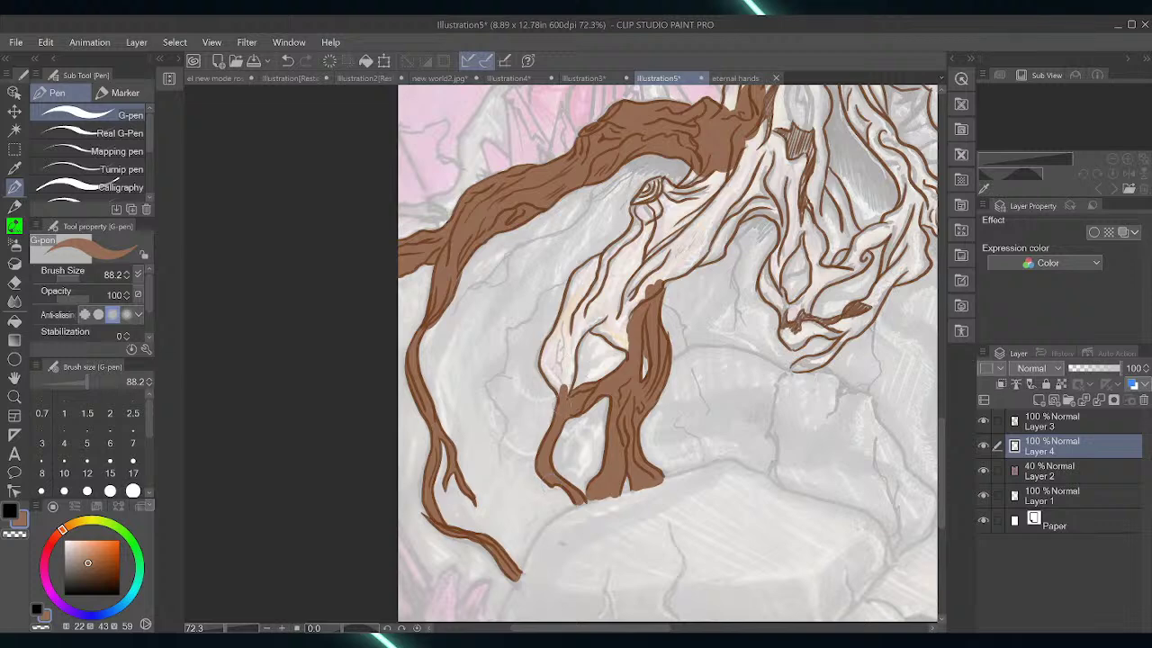
# Fill the upper part of the second root with brown, past its knot and up to the trunk
pyautogui.moveTo(552, 387)
pyautogui.mouseDown()
pyautogui.moveTo(549, 347)
pyautogui.moveTo(560, 332)
pyautogui.moveTo(571, 378)
pyautogui.moveTo(585, 324)
pyautogui.moveTo(613, 310)
pyautogui.moveTo(622, 275)
pyautogui.moveTo(587, 269)
pyautogui.moveTo(567, 311)
pyautogui.moveTo(565, 297)
pyautogui.moveTo(634, 238)
pyautogui.moveTo(635, 225)
pyautogui.moveTo(625, 265)
pyautogui.mouseUp()
pyautogui.moveTo(626, 311)
pyautogui.mouseDown()
pyautogui.moveTo(623, 348)
pyautogui.moveTo(599, 324)
pyautogui.moveTo(590, 331)
pyautogui.moveTo(630, 304)
pyautogui.moveTo(646, 261)
pyautogui.moveTo(684, 256)
pyautogui.moveTo(657, 272)
pyautogui.moveTo(684, 276)
pyautogui.moveTo(711, 239)
pyautogui.moveTo(695, 225)
pyautogui.moveTo(666, 252)
pyautogui.mouseUp()
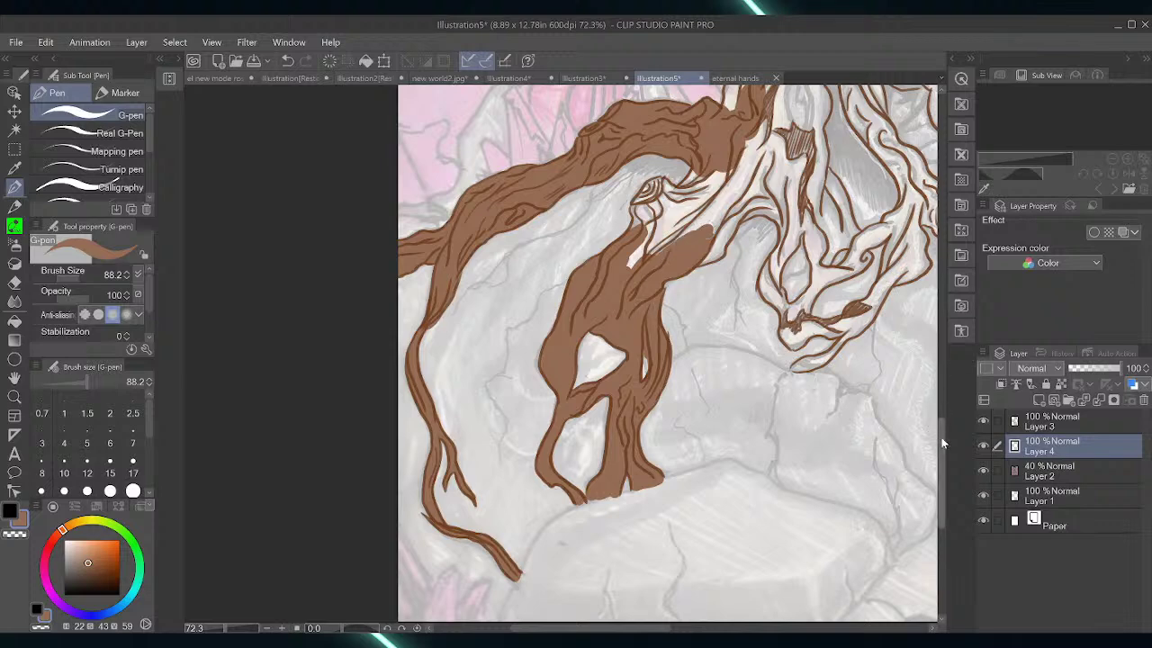
pyautogui.moveTo(941, 439); pyautogui.dragTo(941, 414)
pyautogui.moveTo(665, 331)
pyautogui.mouseDown()
pyautogui.moveTo(627, 383)
pyautogui.moveTo(689, 340)
pyautogui.moveTo(675, 319)
pyautogui.moveTo(635, 330)
pyautogui.moveTo(639, 318)
pyautogui.moveTo(657, 297)
pyautogui.moveTo(668, 293)
pyautogui.moveTo(670, 310)
pyautogui.moveTo(695, 286)
pyautogui.moveTo(680, 322)
pyautogui.moveTo(700, 279)
pyautogui.moveTo(729, 316)
pyautogui.moveTo(712, 368)
pyautogui.moveTo(743, 271)
pyautogui.mouseUp()
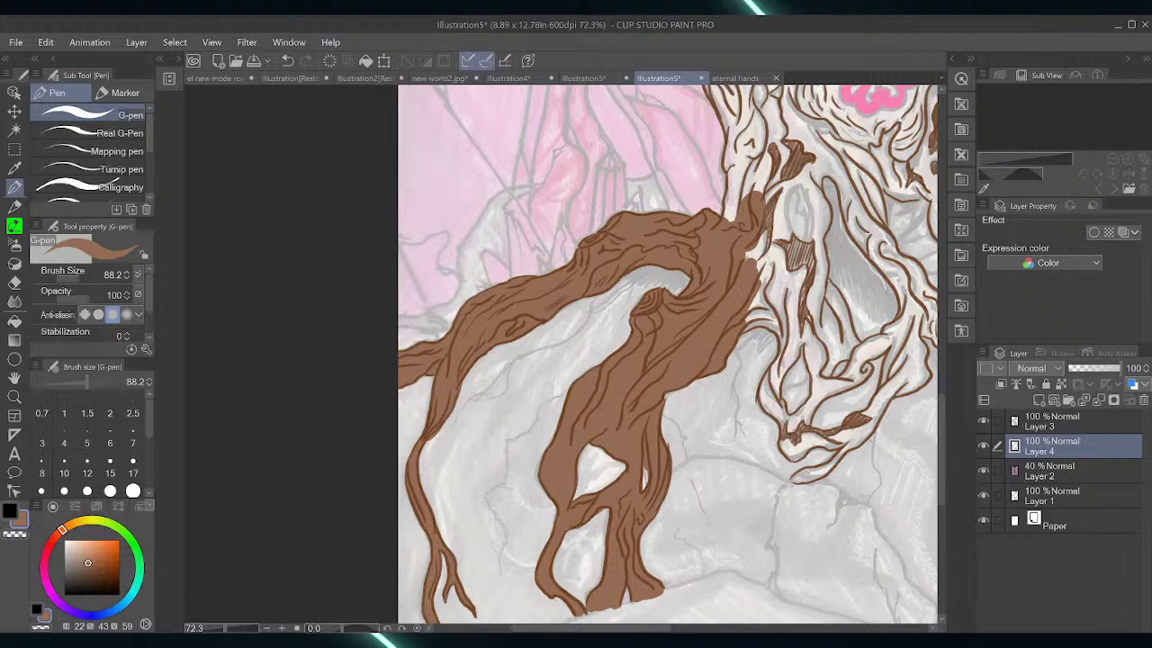
# Fill the looped root beside it and the trunk base above with brown, up to just below the emblem
pyautogui.moveTo(756, 335)
pyautogui.mouseDown()
pyautogui.moveTo(737, 329)
pyautogui.moveTo(785, 326)
pyautogui.moveTo(793, 351)
pyautogui.moveTo(798, 332)
pyautogui.moveTo(763, 405)
pyautogui.moveTo(778, 416)
pyautogui.moveTo(782, 396)
pyautogui.moveTo(789, 454)
pyautogui.moveTo(802, 439)
pyautogui.moveTo(791, 414)
pyautogui.moveTo(805, 403)
pyautogui.moveTo(797, 432)
pyautogui.moveTo(819, 387)
pyautogui.moveTo(809, 334)
pyautogui.moveTo(817, 387)
pyautogui.moveTo(821, 351)
pyautogui.moveTo(791, 305)
pyautogui.moveTo(761, 306)
pyautogui.moveTo(803, 262)
pyautogui.moveTo(816, 333)
pyautogui.mouseUp()
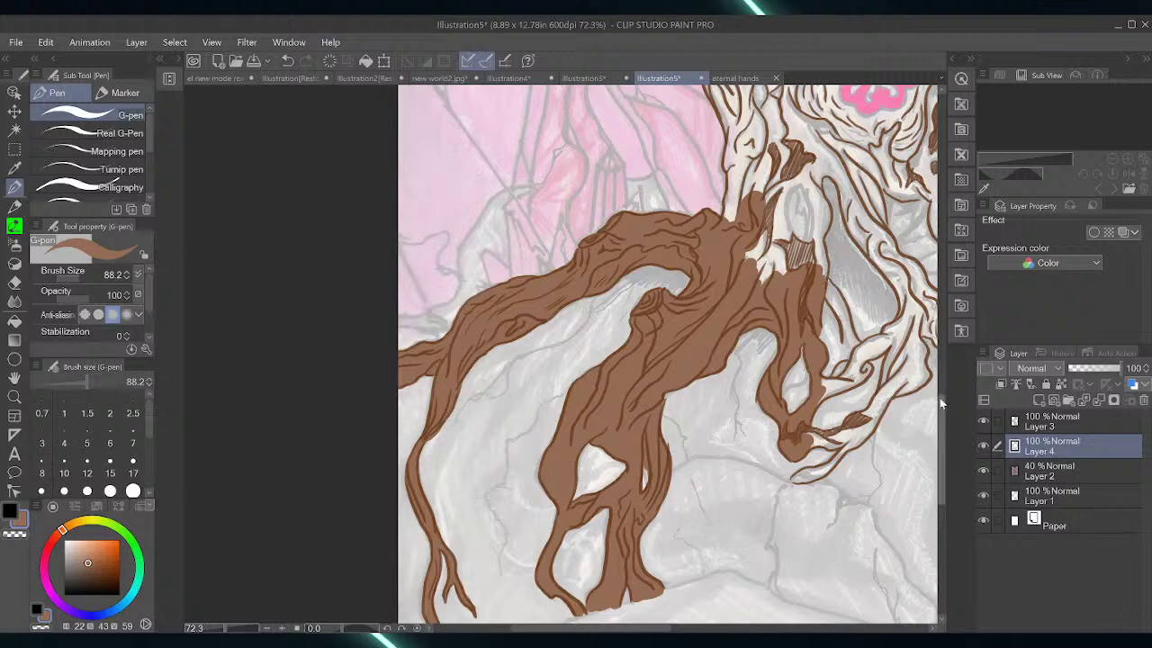
pyautogui.scroll(3, 668, 354)
pyautogui.moveTo(770, 363)
pyautogui.mouseDown()
pyautogui.moveTo(754, 405)
pyautogui.moveTo(799, 311)
pyautogui.moveTo(826, 407)
pyautogui.moveTo(817, 329)
pyautogui.moveTo(828, 356)
pyautogui.moveTo(812, 315)
pyautogui.moveTo(757, 317)
pyautogui.moveTo(761, 299)
pyautogui.moveTo(739, 345)
pyautogui.mouseUp()
pyautogui.moveTo(796, 279)
pyautogui.mouseDown()
pyautogui.moveTo(751, 310)
pyautogui.moveTo(725, 350)
pyautogui.moveTo(733, 259)
pyautogui.moveTo(754, 234)
pyautogui.moveTo(771, 270)
pyautogui.moveTo(785, 257)
pyautogui.moveTo(807, 286)
pyautogui.mouseUp()
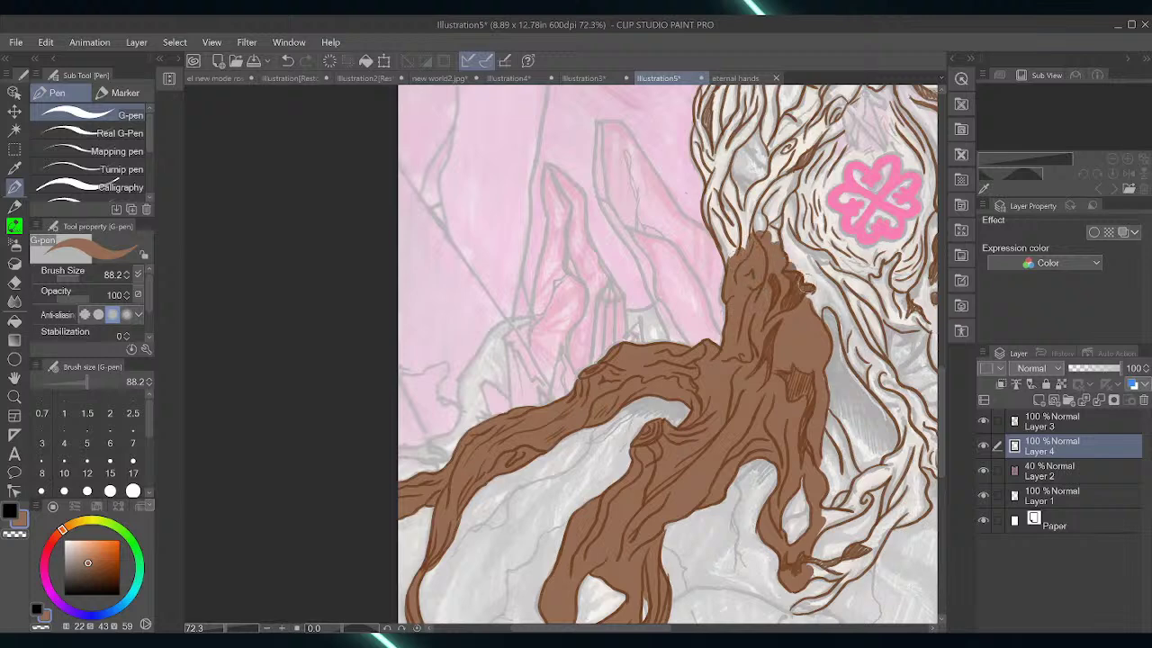
# Fill the left edge of the grey hollow under the emblem and the thin root strand inside it with brown
pyautogui.moveTo(637, 627); pyautogui.dragTo(663, 596)
pyautogui.moveTo(658, 300)
pyautogui.mouseDown()
pyautogui.moveTo(664, 313)
pyautogui.moveTo(638, 265)
pyautogui.moveTo(648, 247)
pyautogui.moveTo(680, 270)
pyautogui.moveTo(676, 304)
pyautogui.moveTo(706, 358)
pyautogui.moveTo(700, 378)
pyautogui.moveTo(684, 334)
pyautogui.mouseUp()
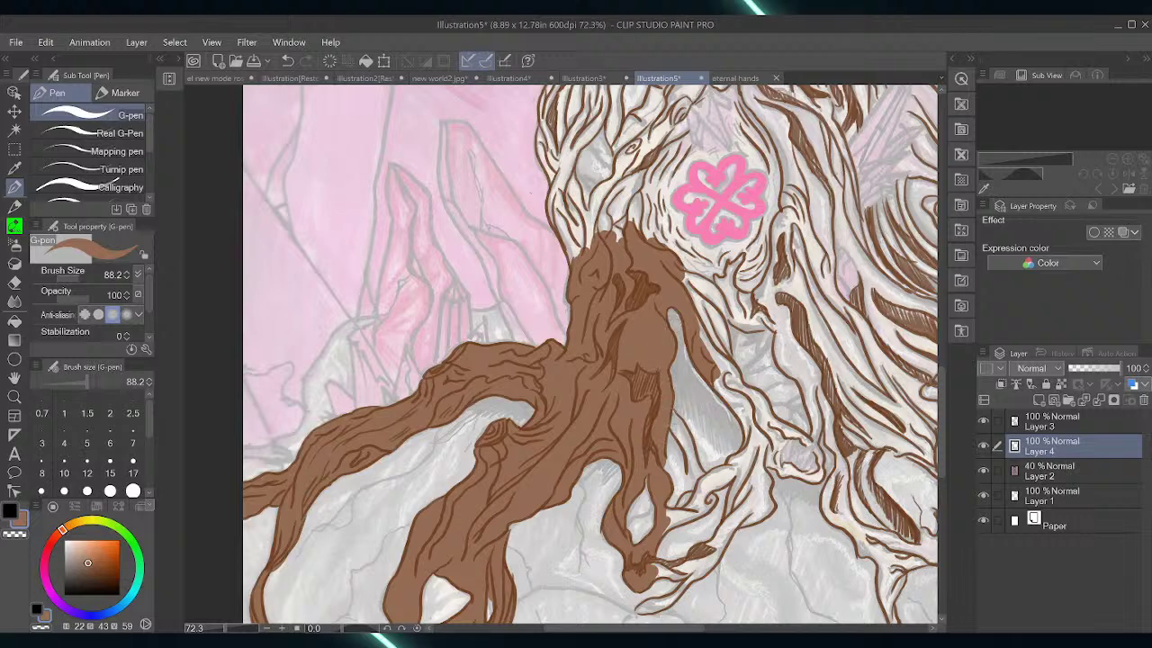
pyautogui.moveTo(672, 423)
pyautogui.mouseDown()
pyautogui.moveTo(691, 497)
pyautogui.moveTo(698, 488)
pyautogui.mouseUp()
pyautogui.moveTo(686, 441)
pyautogui.mouseDown()
pyautogui.moveTo(700, 473)
pyautogui.moveTo(673, 411)
pyautogui.mouseUp()
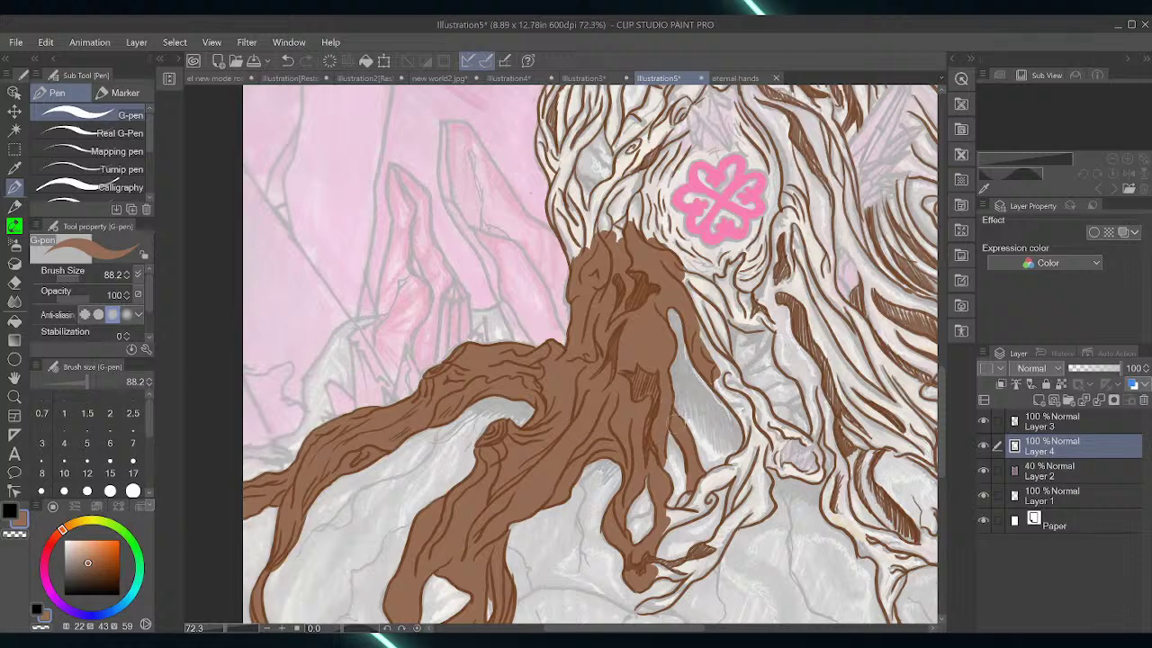
# Fill the curling root below the grey hollow with brown, from its lowest tip up to the pointed strand at the hollow's right edge
pyautogui.moveTo(674, 508)
pyautogui.mouseDown()
pyautogui.moveTo(693, 495)
pyautogui.moveTo(674, 526)
pyautogui.moveTo(736, 485)
pyautogui.moveTo(681, 549)
pyautogui.moveTo(655, 560)
pyautogui.moveTo(668, 581)
pyautogui.mouseUp()
pyautogui.moveTo(700, 556)
pyautogui.mouseDown()
pyautogui.moveTo(643, 609)
pyautogui.moveTo(664, 609)
pyautogui.mouseUp()
pyautogui.moveTo(704, 569)
pyautogui.mouseDown()
pyautogui.moveTo(675, 589)
pyautogui.moveTo(696, 574)
pyautogui.mouseUp()
pyautogui.moveTo(745, 509)
pyautogui.mouseDown()
pyautogui.moveTo(704, 567)
pyautogui.moveTo(681, 565)
pyautogui.moveTo(705, 537)
pyautogui.mouseUp()
pyautogui.moveTo(745, 490); pyautogui.dragTo(717, 517)
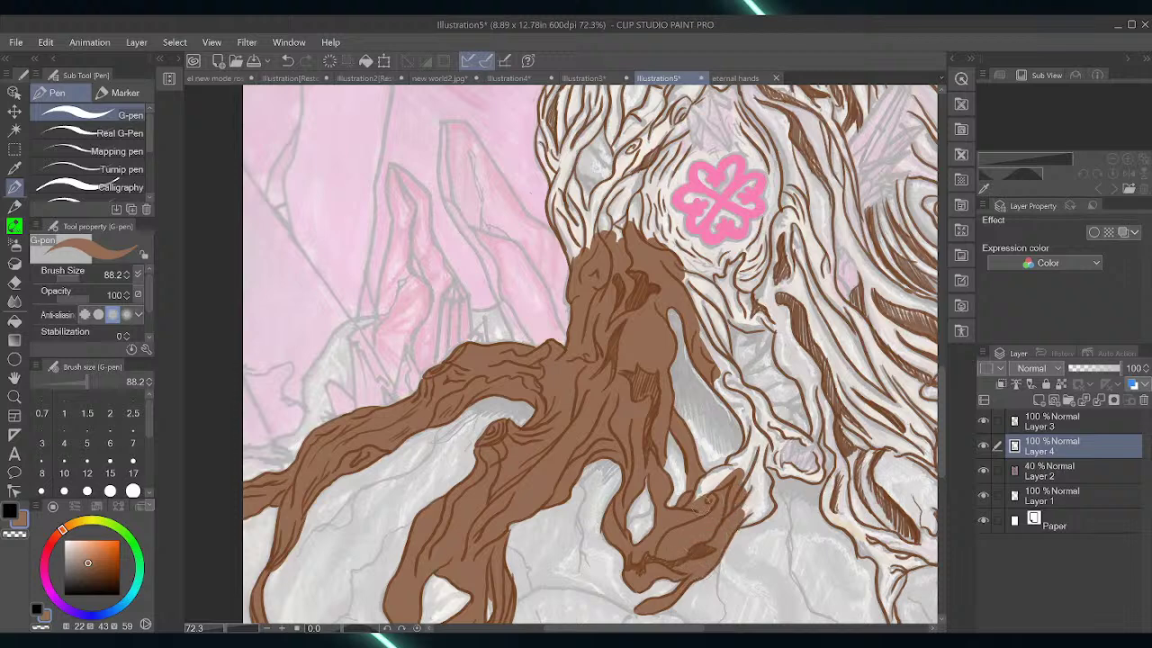
pyautogui.moveTo(738, 466)
pyautogui.mouseDown()
pyautogui.moveTo(702, 499)
pyautogui.moveTo(693, 491)
pyautogui.mouseUp()
pyautogui.moveTo(754, 424)
pyautogui.mouseDown()
pyautogui.moveTo(734, 459)
pyautogui.moveTo(740, 448)
pyautogui.moveTo(743, 488)
pyautogui.mouseUp()
pyautogui.moveTo(769, 447); pyautogui.dragTo(758, 517)
pyautogui.moveTo(761, 506)
pyautogui.mouseDown()
pyautogui.moveTo(745, 525)
pyautogui.moveTo(753, 488)
pyautogui.moveTo(741, 493)
pyautogui.mouseUp()
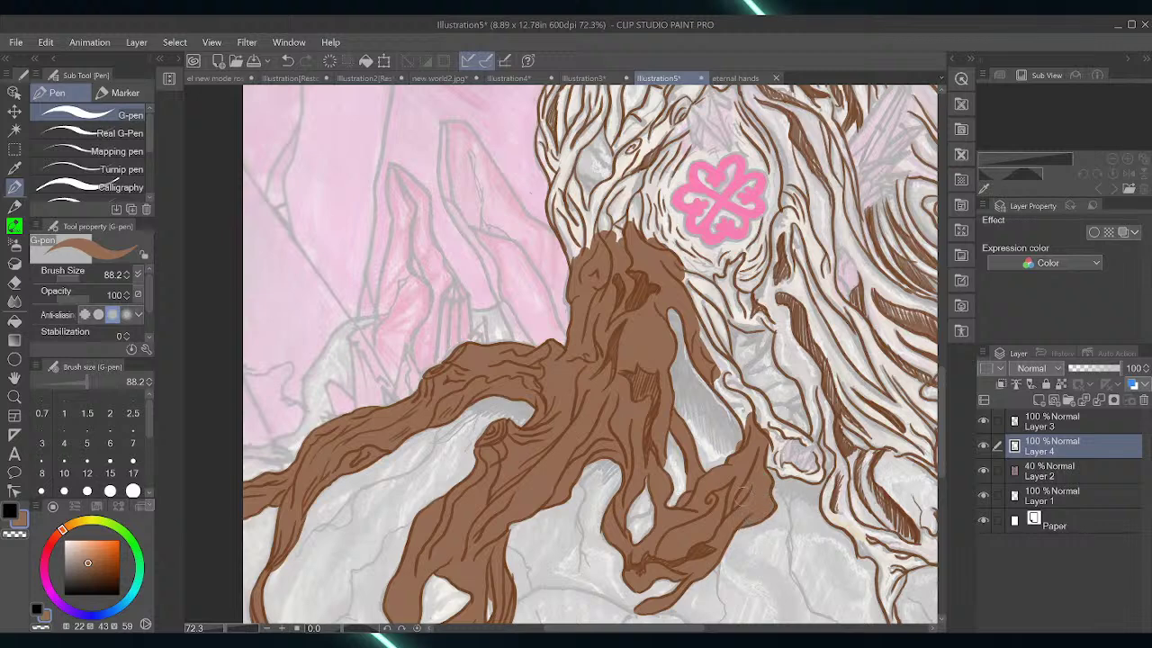
# Fill the strand along the hollow's right edge and the small looped root at its foot with brown, leaving the loop's centre open
pyautogui.moveTo(650, 628); pyautogui.dragTo(699, 628)
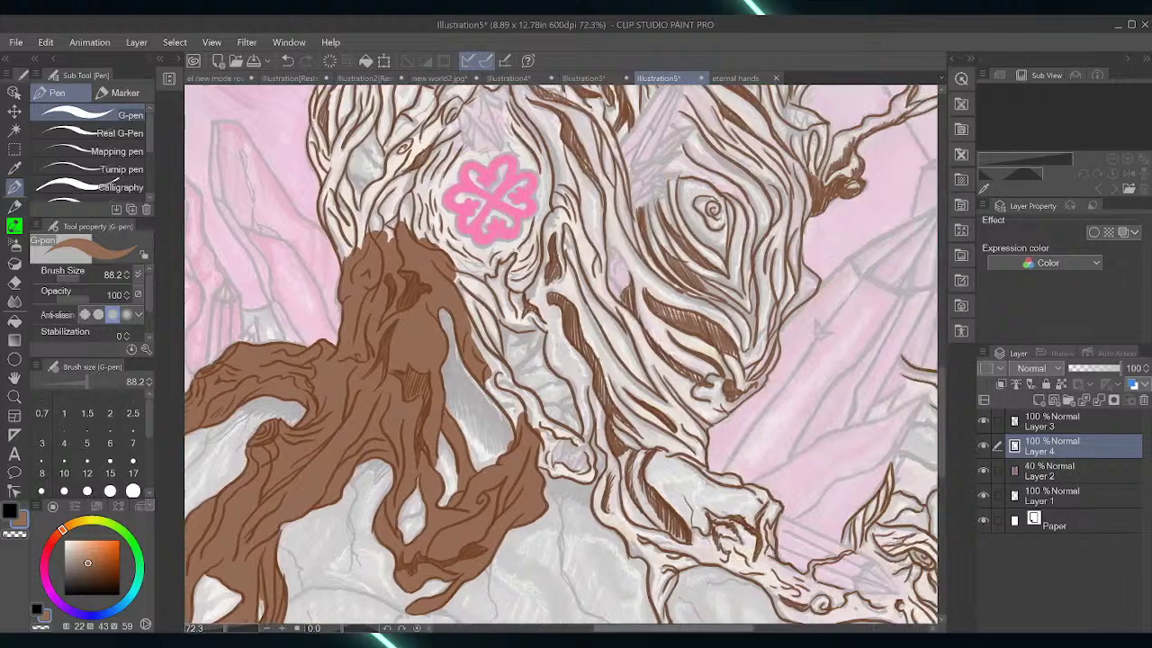
pyautogui.moveTo(470, 324)
pyautogui.mouseDown()
pyautogui.moveTo(515, 423)
pyautogui.moveTo(525, 417)
pyautogui.moveTo(495, 375)
pyautogui.mouseUp()
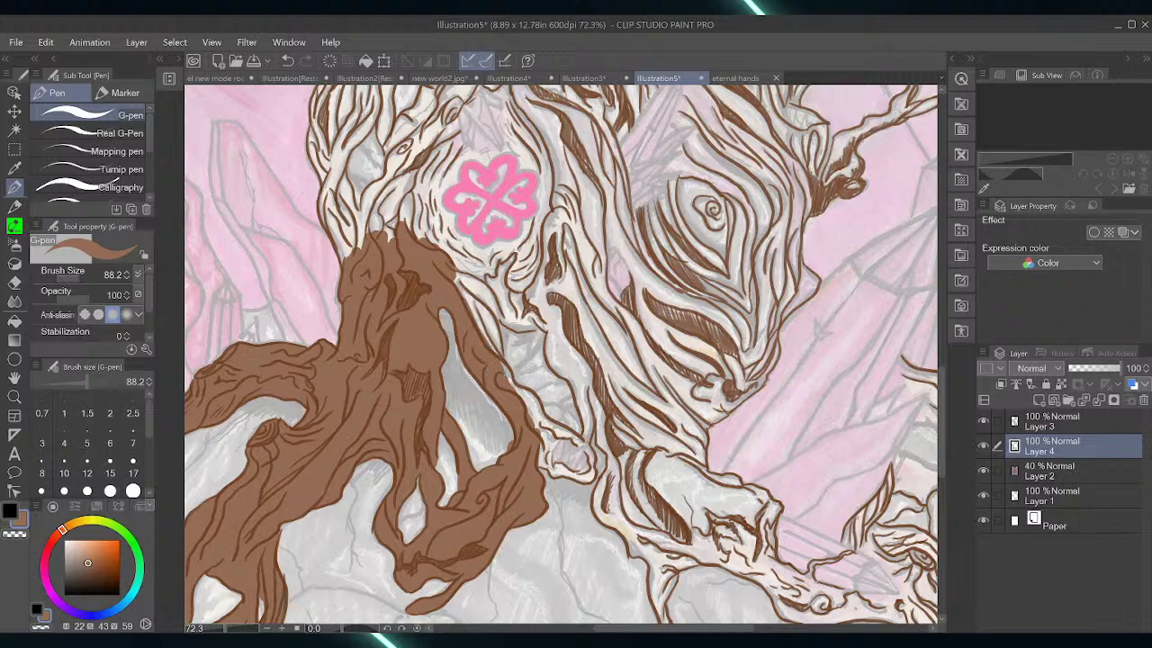
pyautogui.moveTo(529, 423)
pyautogui.mouseDown()
pyautogui.moveTo(556, 473)
pyautogui.moveTo(600, 486)
pyautogui.mouseUp()
pyautogui.moveTo(579, 448); pyautogui.dragTo(596, 471)
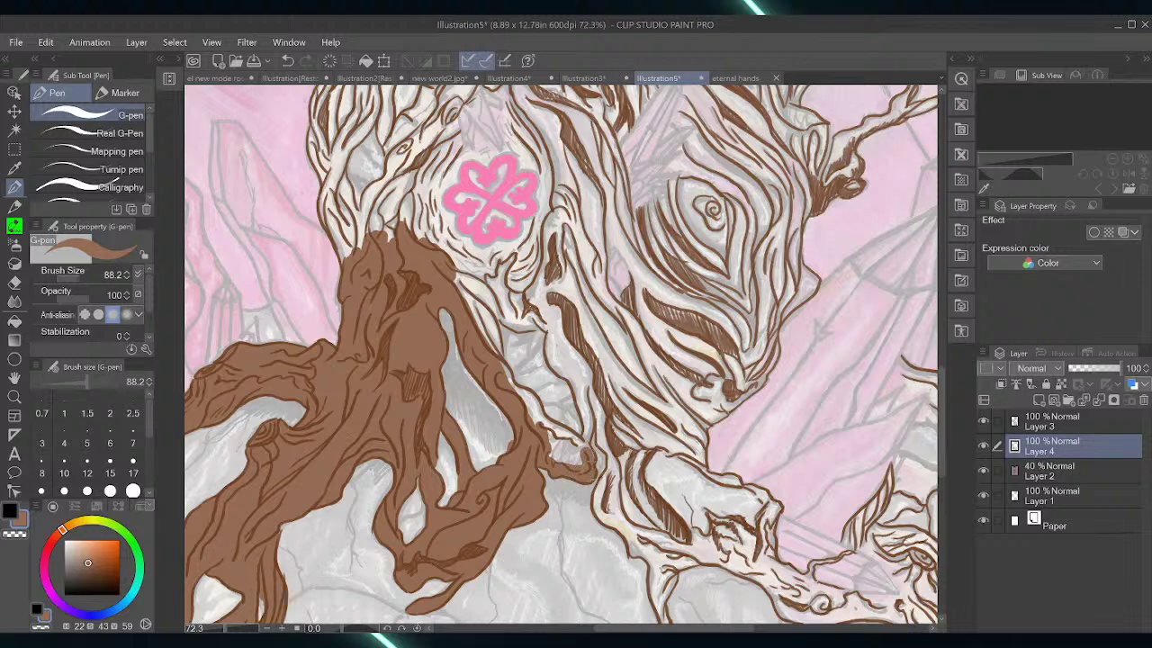
pyautogui.moveTo(561, 427)
pyautogui.mouseDown()
pyautogui.moveTo(592, 450)
pyautogui.moveTo(576, 451)
pyautogui.mouseUp()
pyautogui.moveTo(525, 411)
pyautogui.mouseDown()
pyautogui.moveTo(558, 435)
pyautogui.moveTo(539, 430)
pyautogui.mouseUp()
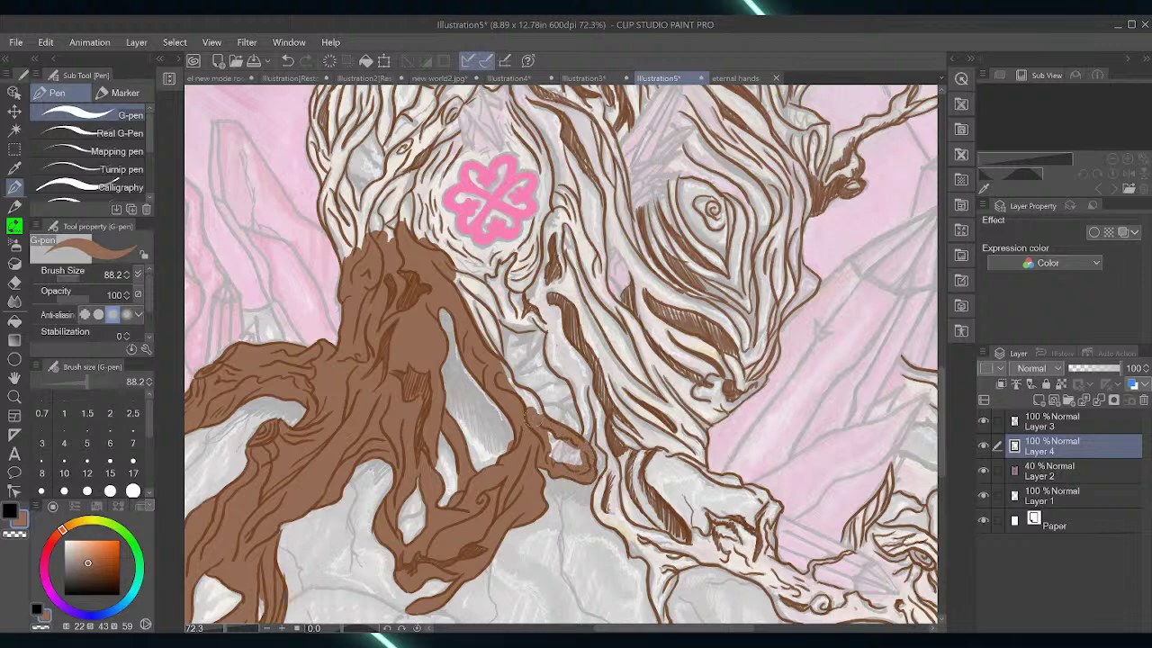
# Fill the lower strands on both sides of the second, rocky hollow with brown
pyautogui.moveTo(504, 367); pyautogui.dragTo(543, 414)
pyautogui.moveTo(579, 428); pyautogui.dragTo(596, 450)
pyautogui.moveTo(578, 393); pyautogui.dragTo(594, 427)
pyautogui.moveTo(583, 369)
pyautogui.mouseDown()
pyautogui.moveTo(586, 437)
pyautogui.moveTo(583, 384)
pyautogui.moveTo(606, 481)
pyautogui.mouseUp()
pyautogui.moveTo(608, 434); pyautogui.dragTo(619, 472)
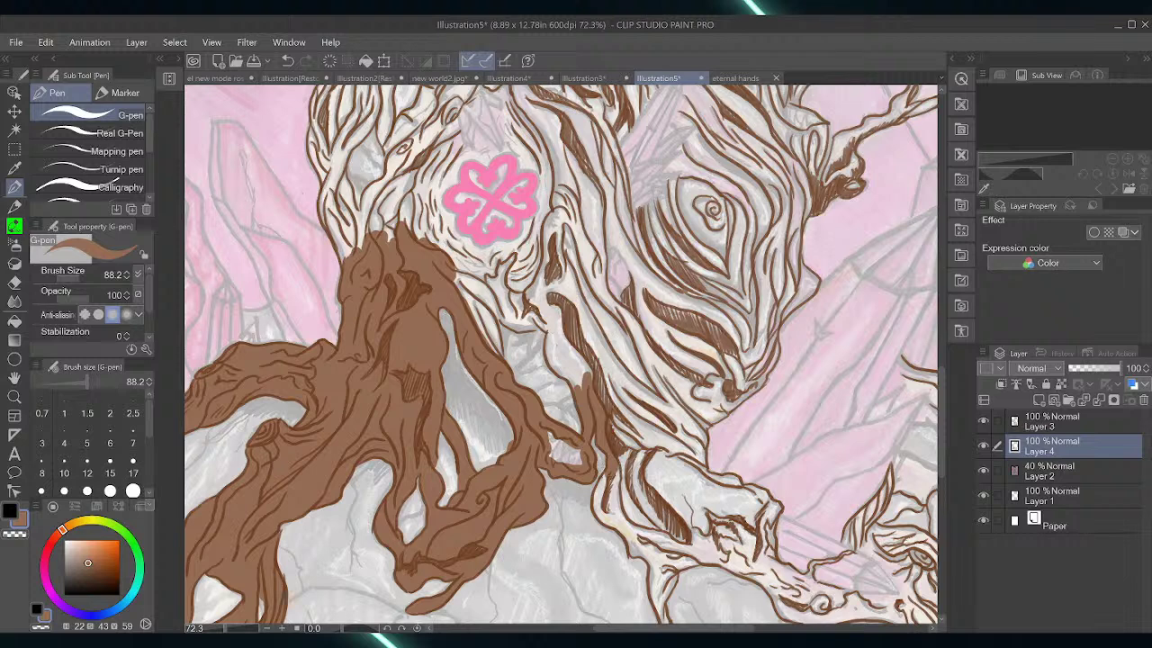
# Fill the strands arching over the rocky hollow and down its right side with brown
pyautogui.moveTo(452, 276); pyautogui.dragTo(477, 304)
pyautogui.moveTo(469, 302); pyautogui.dragTo(502, 353)
pyautogui.moveTo(466, 277)
pyautogui.mouseDown()
pyautogui.moveTo(478, 304)
pyautogui.moveTo(549, 335)
pyautogui.moveTo(580, 395)
pyautogui.mouseUp()
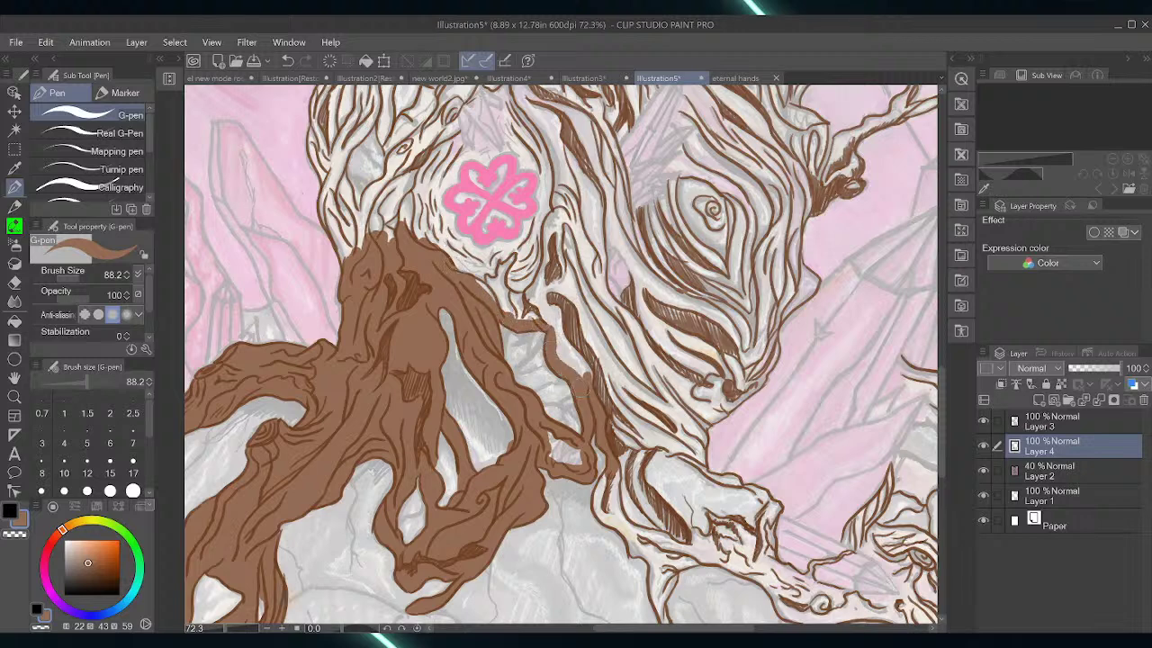
pyautogui.moveTo(559, 340)
pyautogui.mouseDown()
pyautogui.moveTo(571, 366)
pyautogui.moveTo(585, 374)
pyautogui.moveTo(590, 362)
pyautogui.mouseUp()
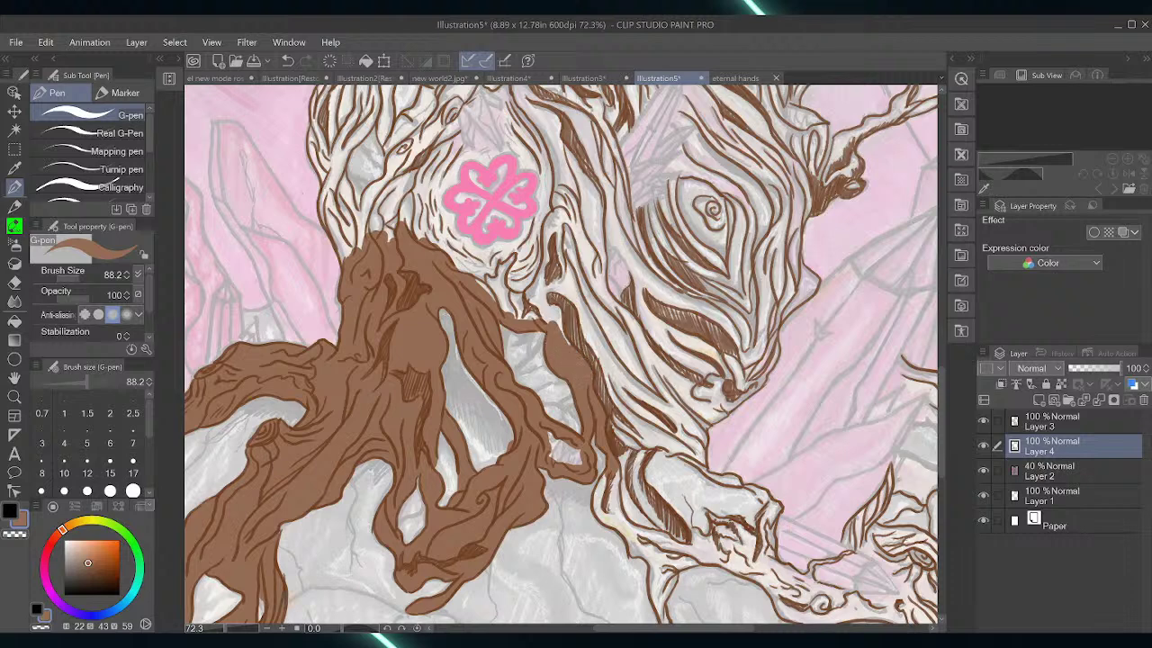
# Fill the trunk between the rocky hollow and the emblem's lower right side with brown
pyautogui.moveTo(556, 317); pyautogui.dragTo(567, 342)
pyautogui.moveTo(563, 295)
pyautogui.mouseDown()
pyautogui.moveTo(551, 317)
pyautogui.moveTo(520, 317)
pyautogui.moveTo(509, 288)
pyautogui.moveTo(530, 254)
pyautogui.moveTo(486, 263)
pyautogui.moveTo(538, 239)
pyautogui.moveTo(550, 213)
pyautogui.moveTo(558, 291)
pyautogui.mouseUp()
pyautogui.moveTo(556, 207)
pyautogui.mouseDown()
pyautogui.moveTo(576, 302)
pyautogui.moveTo(582, 211)
pyautogui.mouseUp()
pyautogui.moveTo(542, 265)
pyautogui.mouseDown()
pyautogui.moveTo(525, 218)
pyautogui.moveTo(508, 221)
pyautogui.moveTo(500, 262)
pyautogui.mouseUp()
pyautogui.moveTo(540, 219)
pyautogui.mouseDown()
pyautogui.moveTo(545, 200)
pyautogui.moveTo(563, 201)
pyautogui.moveTo(554, 198)
pyautogui.mouseUp()
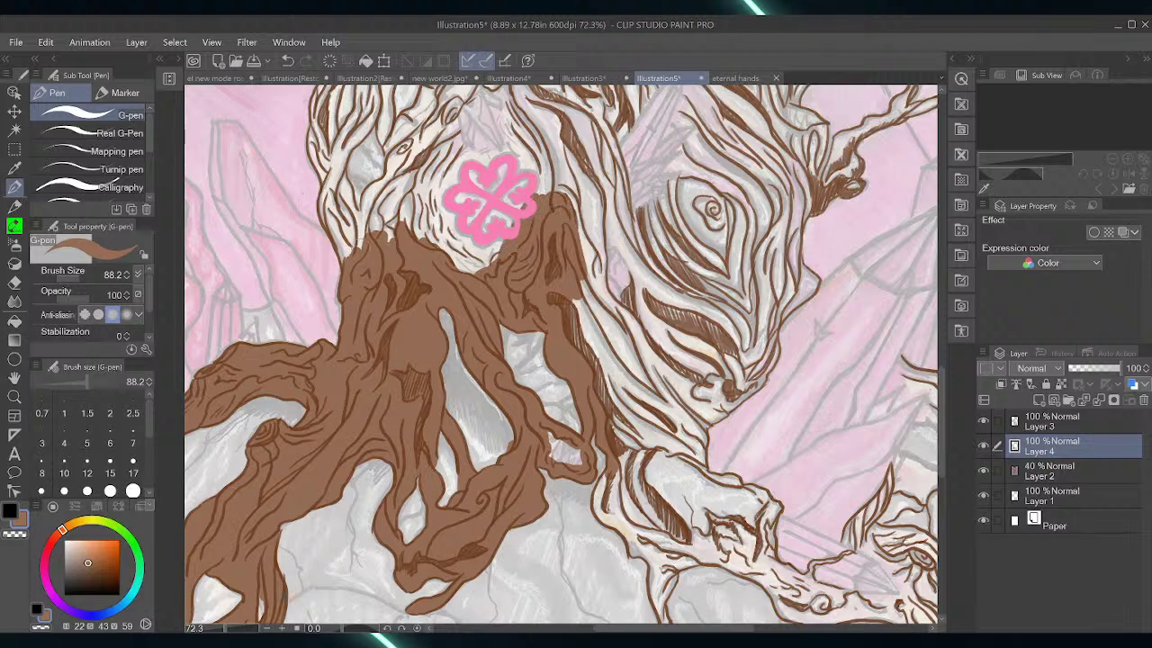
# Fill the left side of the trunk with brown, from its outer edge across to the emblem
pyautogui.moveTo(347, 266)
pyautogui.mouseDown()
pyautogui.moveTo(324, 208)
pyautogui.moveTo(335, 164)
pyautogui.moveTo(349, 252)
pyautogui.moveTo(358, 184)
pyautogui.mouseUp()
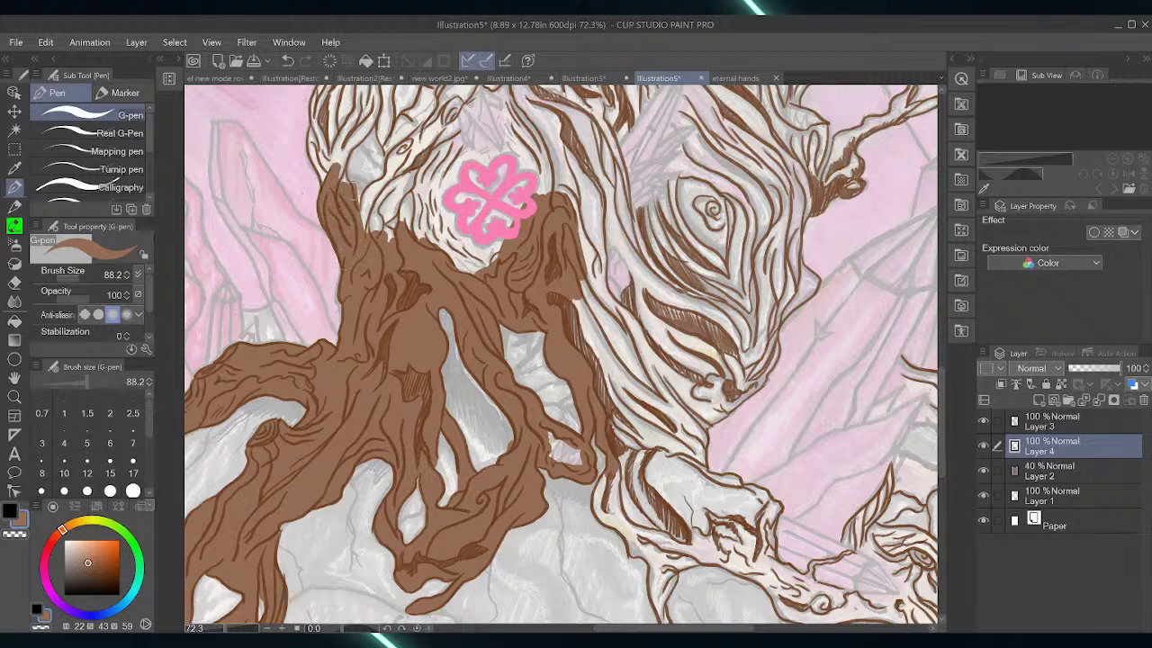
pyautogui.moveTo(358, 234); pyautogui.dragTo(378, 175)
pyautogui.moveTo(390, 241); pyautogui.dragTo(396, 165)
pyautogui.moveTo(377, 216)
pyautogui.mouseDown()
pyautogui.moveTo(372, 166)
pyautogui.moveTo(401, 160)
pyautogui.mouseUp()
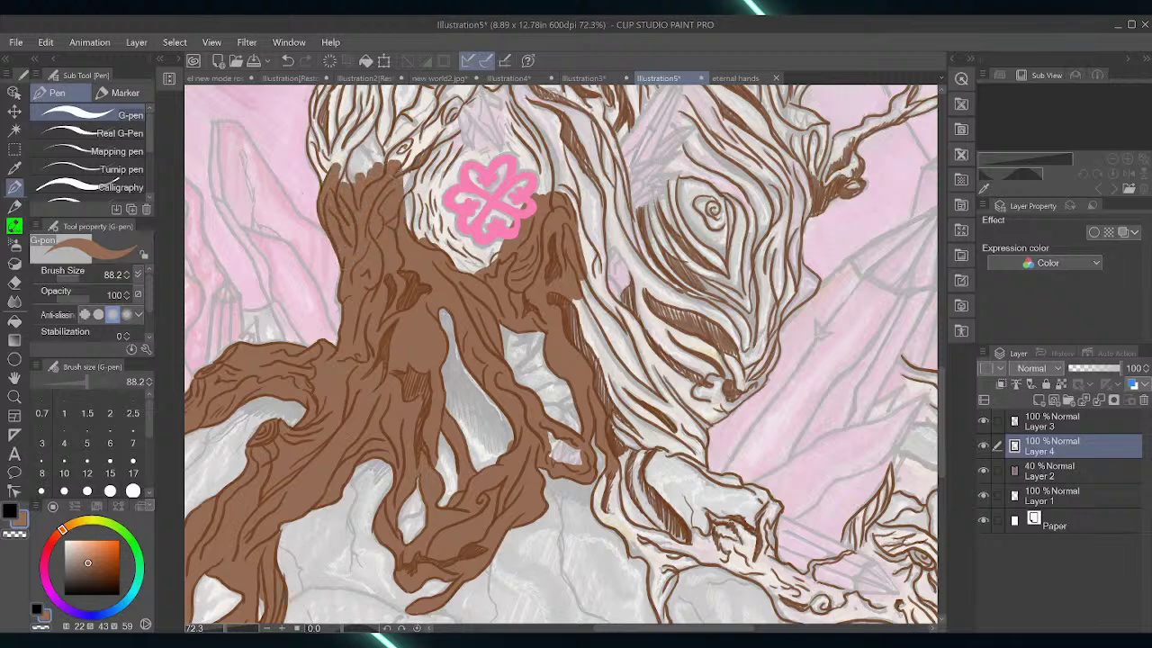
pyautogui.moveTo(405, 230)
pyautogui.mouseDown()
pyautogui.moveTo(410, 147)
pyautogui.moveTo(421, 150)
pyautogui.mouseUp()
pyautogui.moveTo(441, 245); pyautogui.dragTo(442, 144)
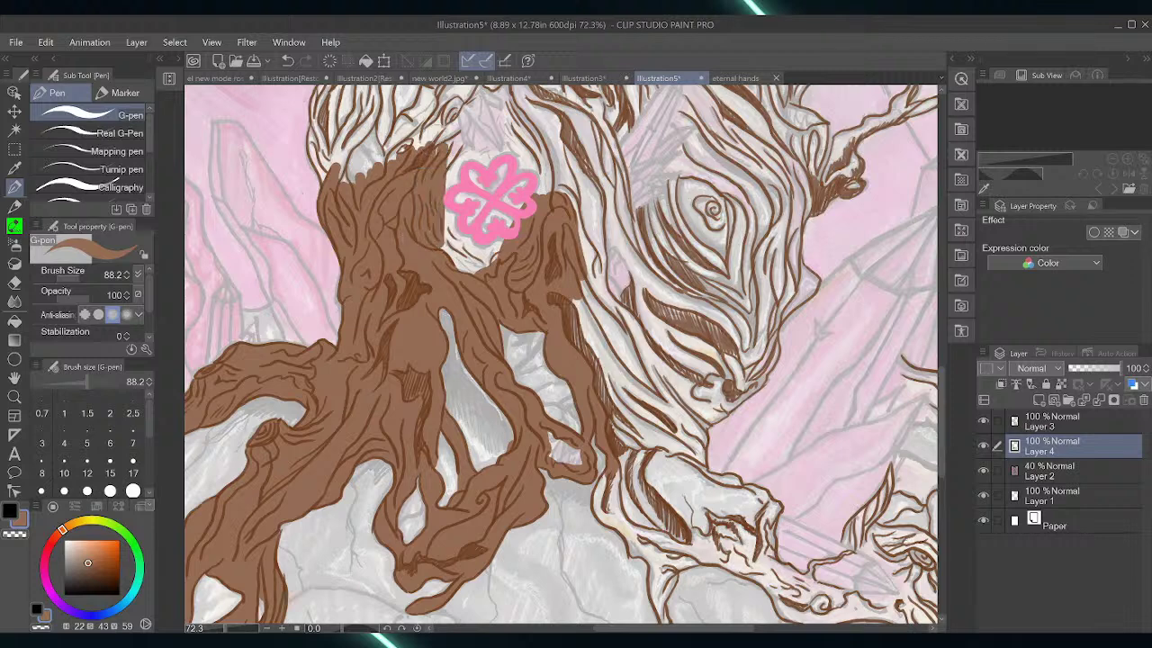
# Fill the bark below, behind and to the right of the pink emblem with brown
pyautogui.moveTo(455, 268)
pyautogui.mouseDown()
pyautogui.moveTo(448, 209)
pyautogui.moveTo(470, 220)
pyautogui.mouseUp()
pyautogui.moveTo(493, 257)
pyautogui.mouseDown()
pyautogui.moveTo(474, 197)
pyautogui.moveTo(479, 171)
pyautogui.mouseUp()
pyautogui.moveTo(498, 220); pyautogui.dragTo(501, 165)
pyautogui.moveTo(517, 207); pyautogui.dragTo(517, 146)
pyautogui.moveTo(540, 194)
pyautogui.mouseDown()
pyautogui.moveTo(534, 149)
pyautogui.moveTo(545, 146)
pyautogui.mouseUp()
pyautogui.moveTo(565, 192); pyautogui.dragTo(558, 171)
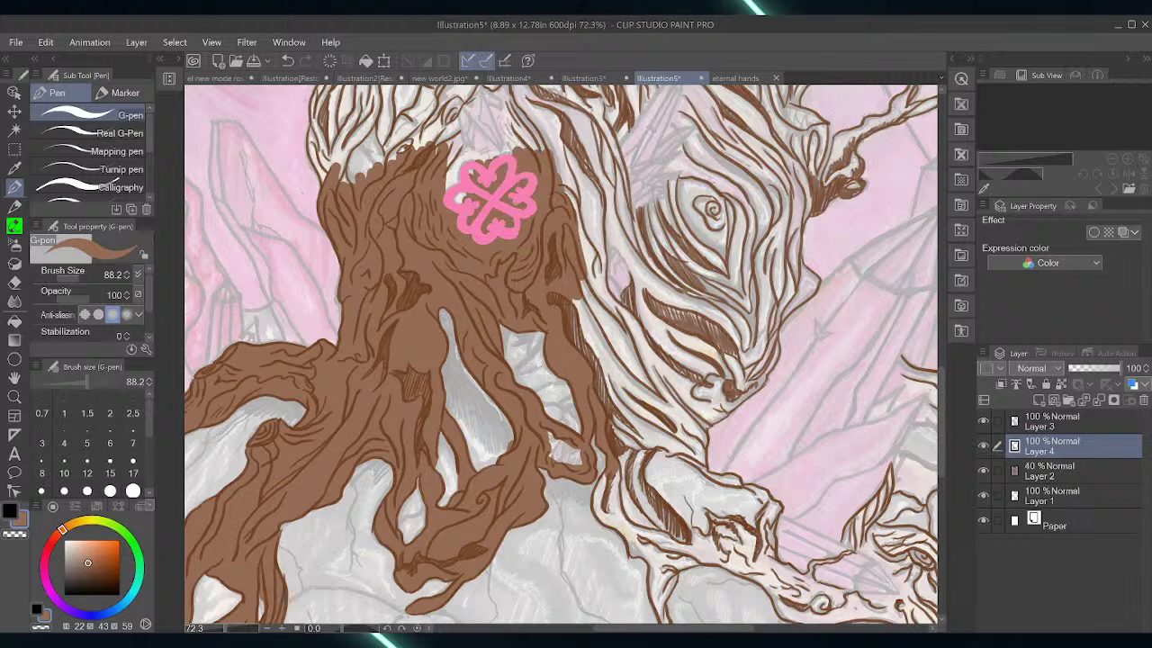
# Fill the trunk area directly above the emblem with brown
pyautogui.moveTo(459, 199)
pyautogui.mouseDown()
pyautogui.moveTo(486, 144)
pyautogui.moveTo(470, 135)
pyautogui.moveTo(485, 124)
pyautogui.moveTo(472, 111)
pyautogui.mouseUp()
pyautogui.moveTo(460, 125); pyautogui.dragTo(510, 106)
pyautogui.moveTo(486, 144)
pyautogui.mouseDown()
pyautogui.moveTo(524, 104)
pyautogui.moveTo(511, 99)
pyautogui.moveTo(531, 97)
pyautogui.mouseUp()
pyautogui.moveTo(500, 150)
pyautogui.mouseDown()
pyautogui.moveTo(531, 117)
pyautogui.moveTo(562, 112)
pyautogui.mouseUp()
pyautogui.moveTo(556, 156); pyautogui.dragTo(565, 119)
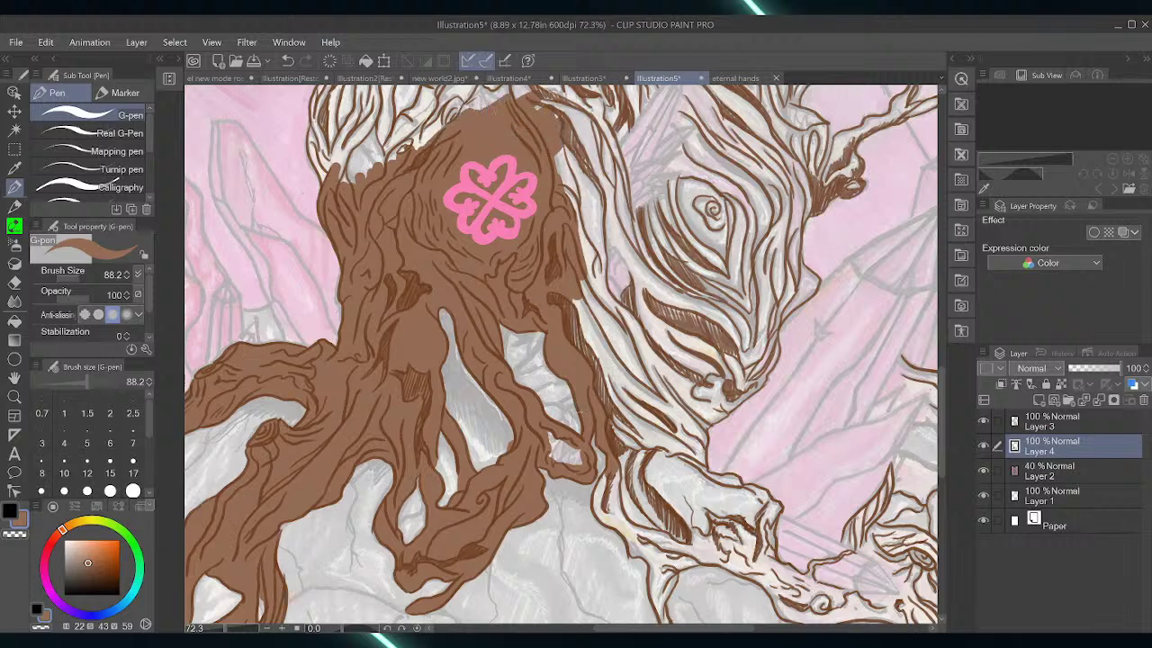
# Fill the knotted bark ridge at the emblem's upper left and the peak above the emblem with brown
pyautogui.moveTo(943, 401); pyautogui.dragTo(942, 350)
pyautogui.moveTo(437, 378); pyautogui.dragTo(475, 340)
pyautogui.moveTo(424, 389)
pyautogui.mouseDown()
pyautogui.moveTo(473, 338)
pyautogui.moveTo(461, 344)
pyautogui.mouseUp()
pyautogui.moveTo(401, 399)
pyautogui.mouseDown()
pyautogui.moveTo(448, 345)
pyautogui.moveTo(439, 354)
pyautogui.mouseUp()
pyautogui.moveTo(400, 404)
pyautogui.mouseDown()
pyautogui.moveTo(381, 383)
pyautogui.moveTo(433, 330)
pyautogui.moveTo(432, 341)
pyautogui.moveTo(492, 304)
pyautogui.mouseUp()
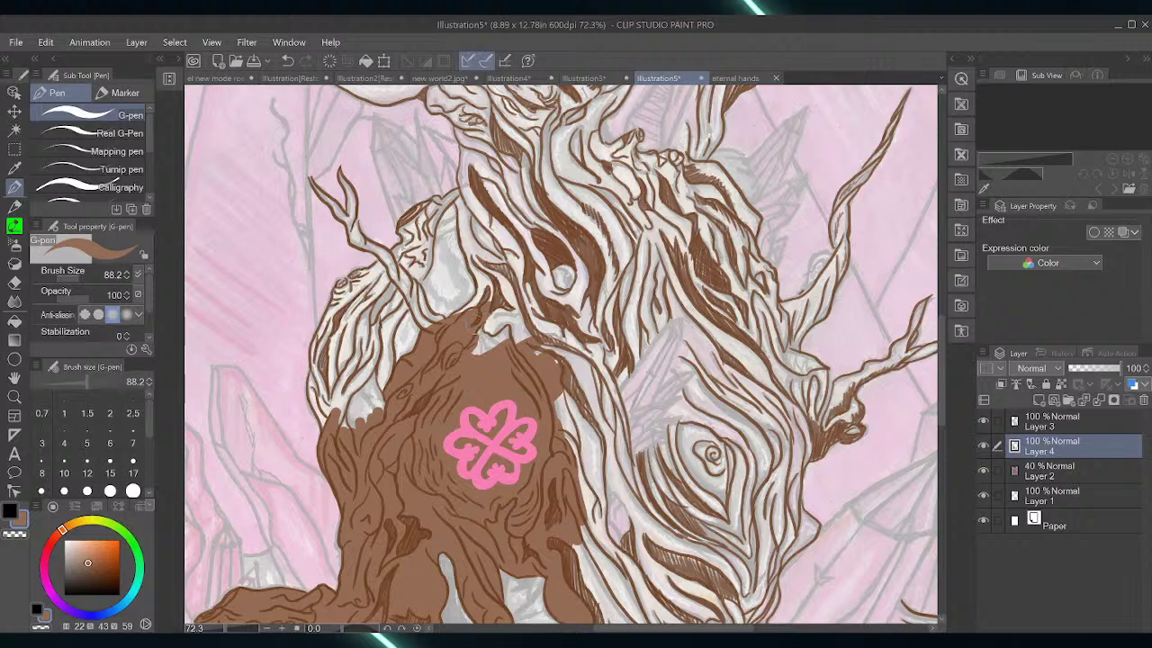
pyautogui.moveTo(472, 355)
pyautogui.mouseDown()
pyautogui.moveTo(504, 289)
pyautogui.moveTo(529, 306)
pyautogui.moveTo(544, 347)
pyautogui.mouseUp()
# Fill the bark and the small grey patch at the base of the left outer limb with brown
pyautogui.moveTo(367, 381)
pyautogui.mouseDown()
pyautogui.moveTo(378, 405)
pyautogui.moveTo(378, 349)
pyautogui.mouseUp()
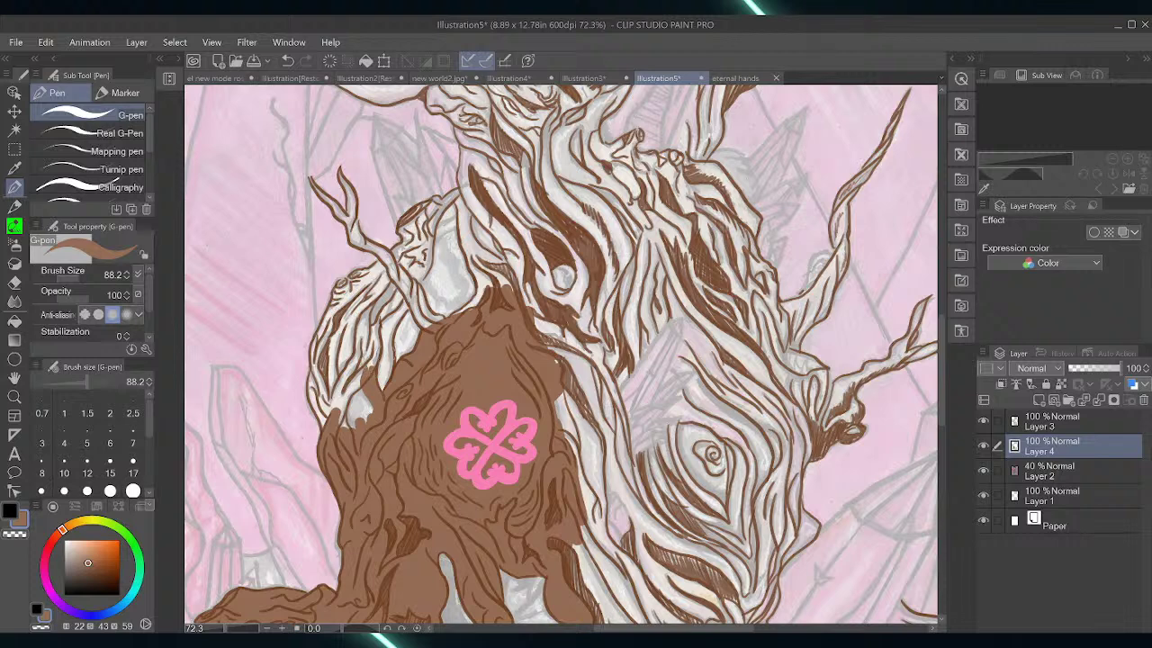
pyautogui.moveTo(370, 389)
pyautogui.mouseDown()
pyautogui.moveTo(358, 423)
pyautogui.moveTo(347, 392)
pyautogui.moveTo(342, 431)
pyautogui.mouseUp()
pyautogui.moveTo(376, 362); pyautogui.dragTo(340, 425)
pyautogui.moveTo(331, 407); pyautogui.dragTo(342, 385)
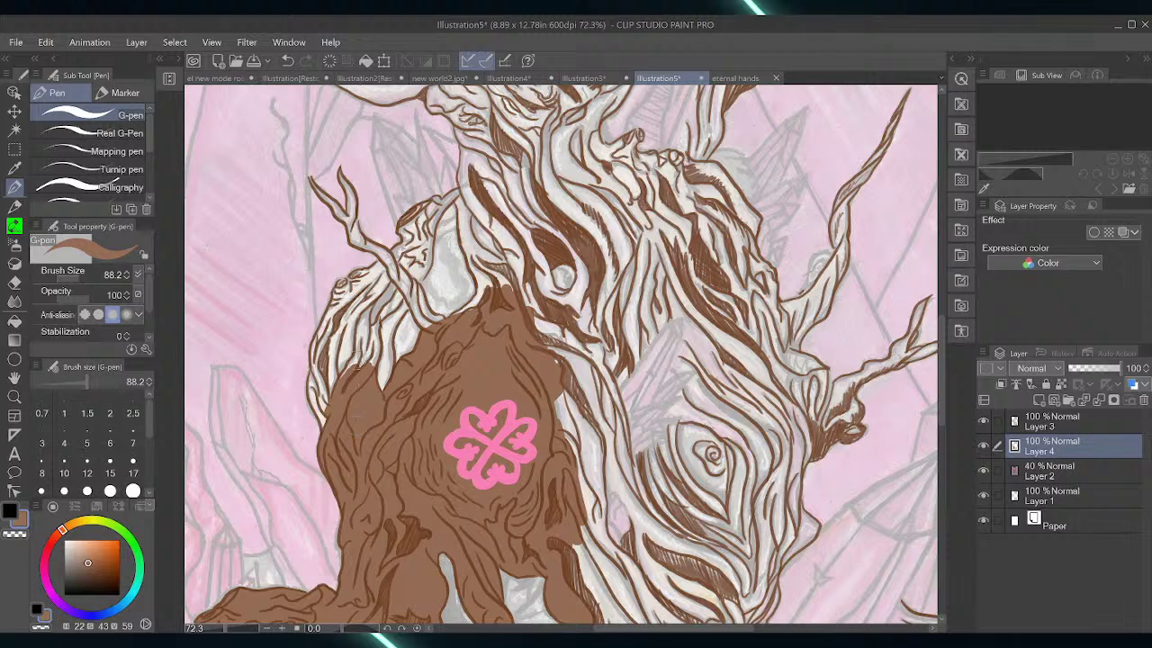
# Fill the outer edge of the left limb with brown, up to its top and along the adjoining strands
pyautogui.moveTo(348, 383); pyautogui.dragTo(364, 302)
pyautogui.moveTo(329, 385)
pyautogui.mouseDown()
pyautogui.moveTo(349, 304)
pyautogui.moveTo(380, 264)
pyautogui.moveTo(339, 283)
pyautogui.moveTo(320, 360)
pyautogui.moveTo(325, 317)
pyautogui.moveTo(324, 419)
pyautogui.mouseUp()
pyautogui.moveTo(319, 360)
pyautogui.mouseDown()
pyautogui.moveTo(307, 376)
pyautogui.moveTo(324, 432)
pyautogui.mouseUp()
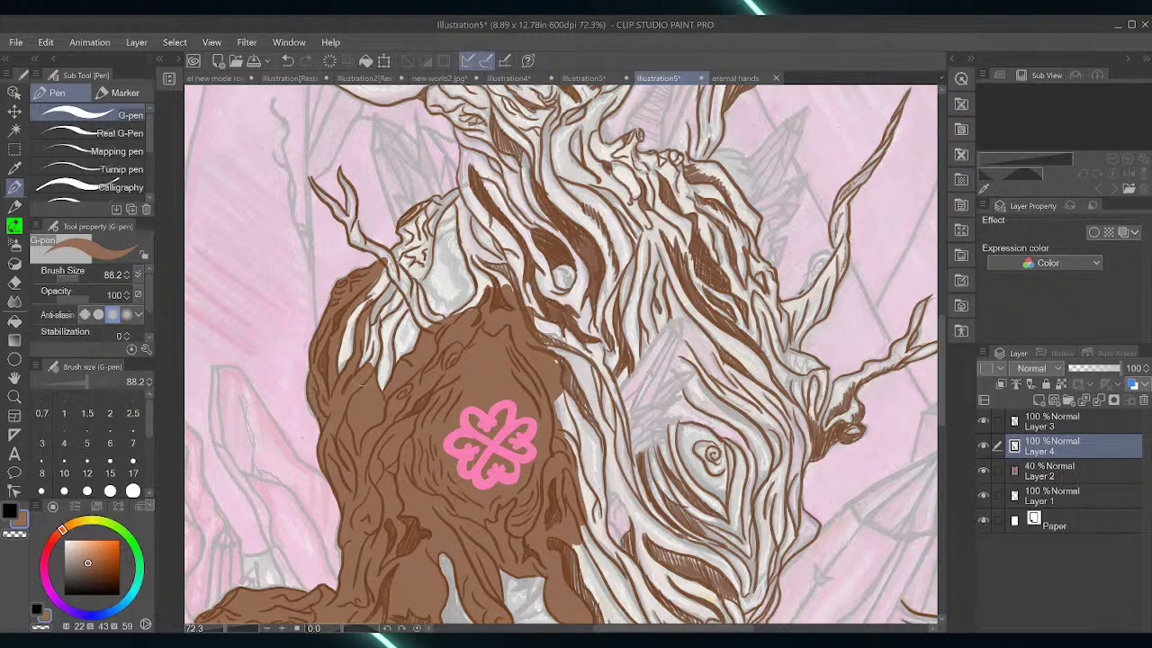
pyautogui.moveTo(366, 363)
pyautogui.mouseDown()
pyautogui.moveTo(376, 314)
pyautogui.moveTo(375, 369)
pyautogui.mouseUp()
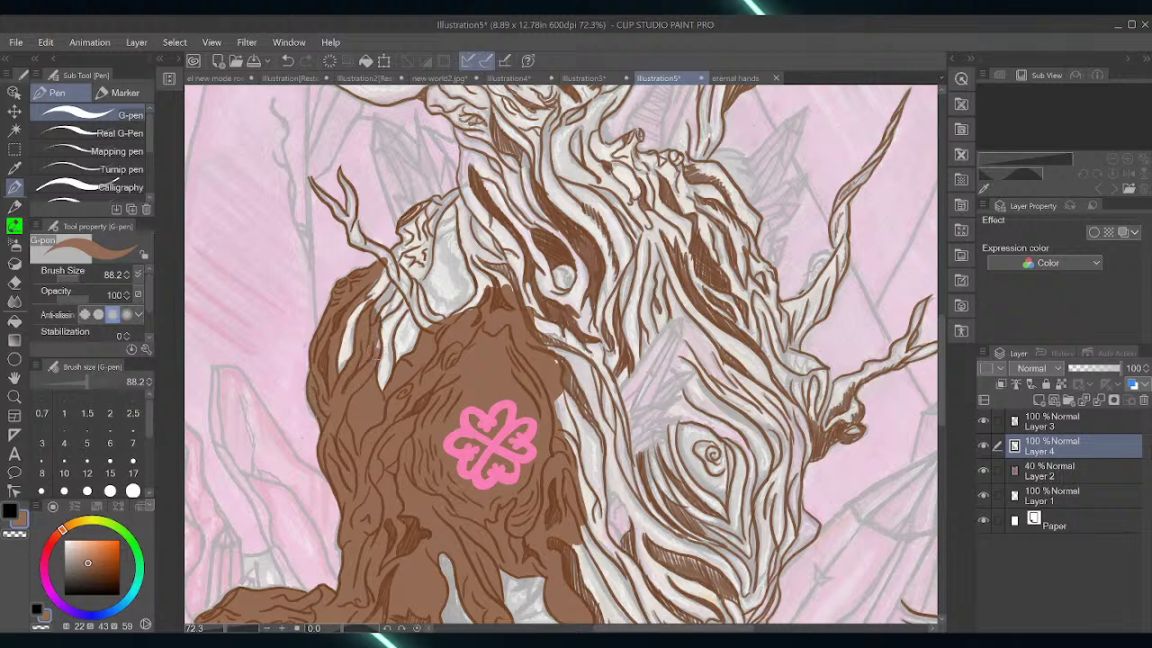
# Fill the crossing strands, the upper left limb and its forked twig with brown, leaving the gaps between them open
pyautogui.moveTo(374, 315); pyautogui.dragTo(415, 270)
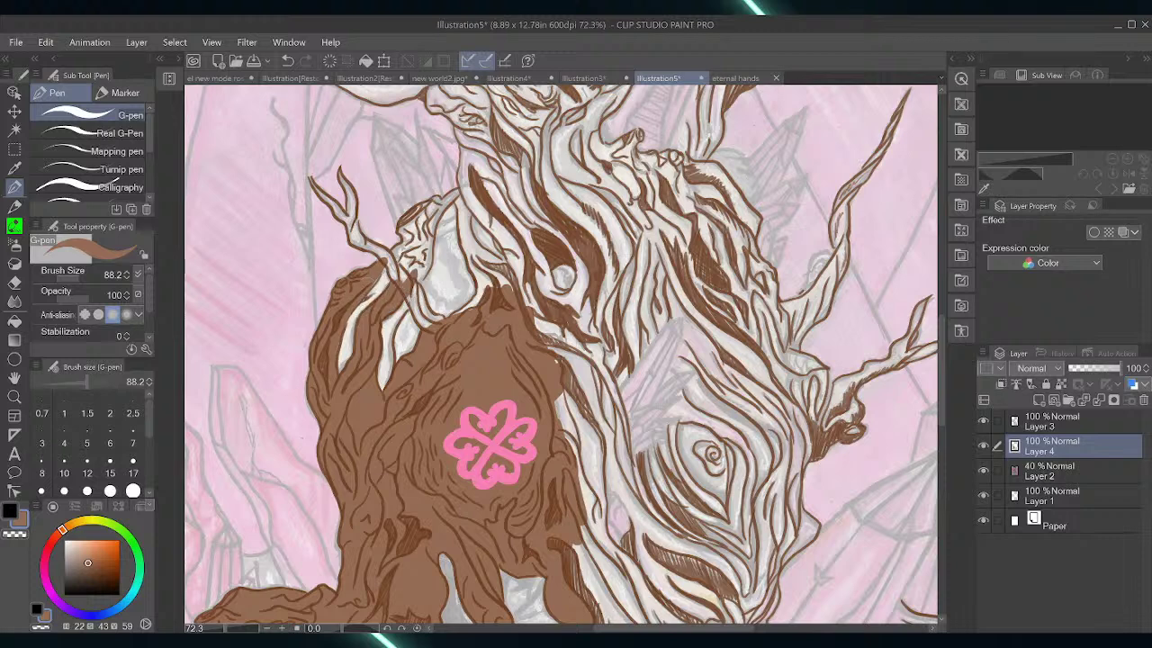
pyautogui.moveTo(390, 279)
pyautogui.mouseDown()
pyautogui.moveTo(396, 256)
pyautogui.moveTo(423, 311)
pyautogui.moveTo(441, 310)
pyautogui.moveTo(440, 333)
pyautogui.mouseUp()
pyautogui.moveTo(383, 390)
pyautogui.mouseDown()
pyautogui.moveTo(389, 316)
pyautogui.moveTo(390, 378)
pyautogui.moveTo(412, 293)
pyautogui.moveTo(383, 313)
pyautogui.moveTo(399, 250)
pyautogui.moveTo(423, 278)
pyautogui.moveTo(425, 231)
pyautogui.moveTo(453, 193)
pyautogui.moveTo(402, 229)
pyautogui.moveTo(408, 239)
pyautogui.moveTo(428, 212)
pyautogui.mouseUp()
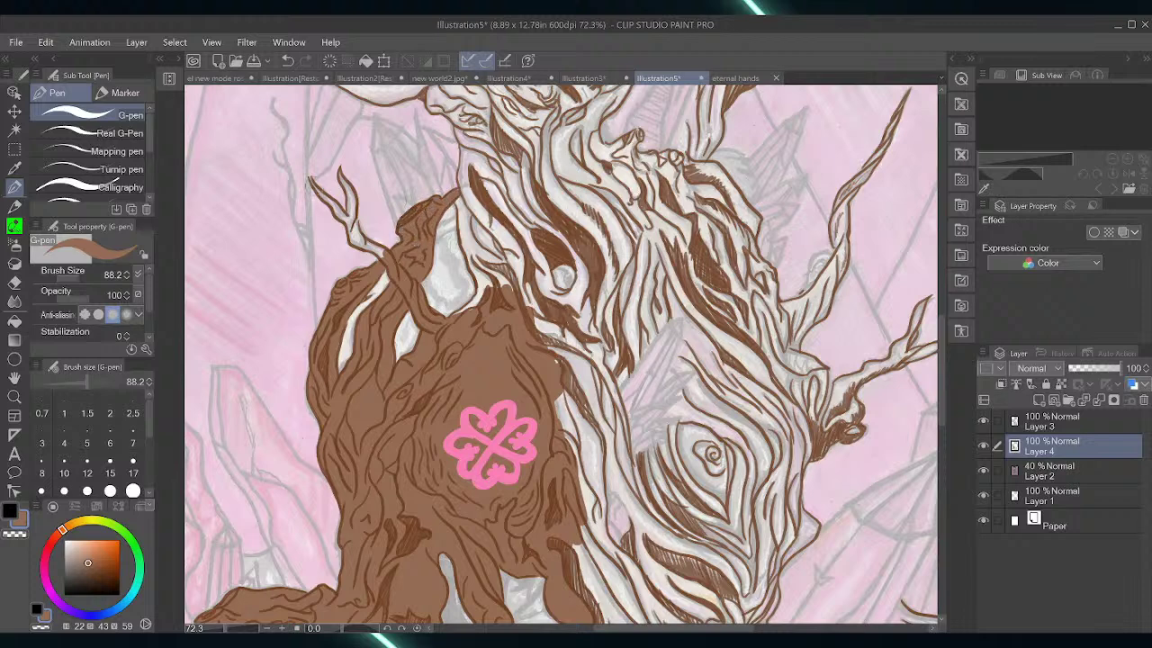
pyautogui.moveTo(311, 183)
pyautogui.mouseDown()
pyautogui.moveTo(335, 212)
pyautogui.moveTo(352, 201)
pyautogui.moveTo(357, 236)
pyautogui.moveTo(396, 261)
pyautogui.mouseUp()
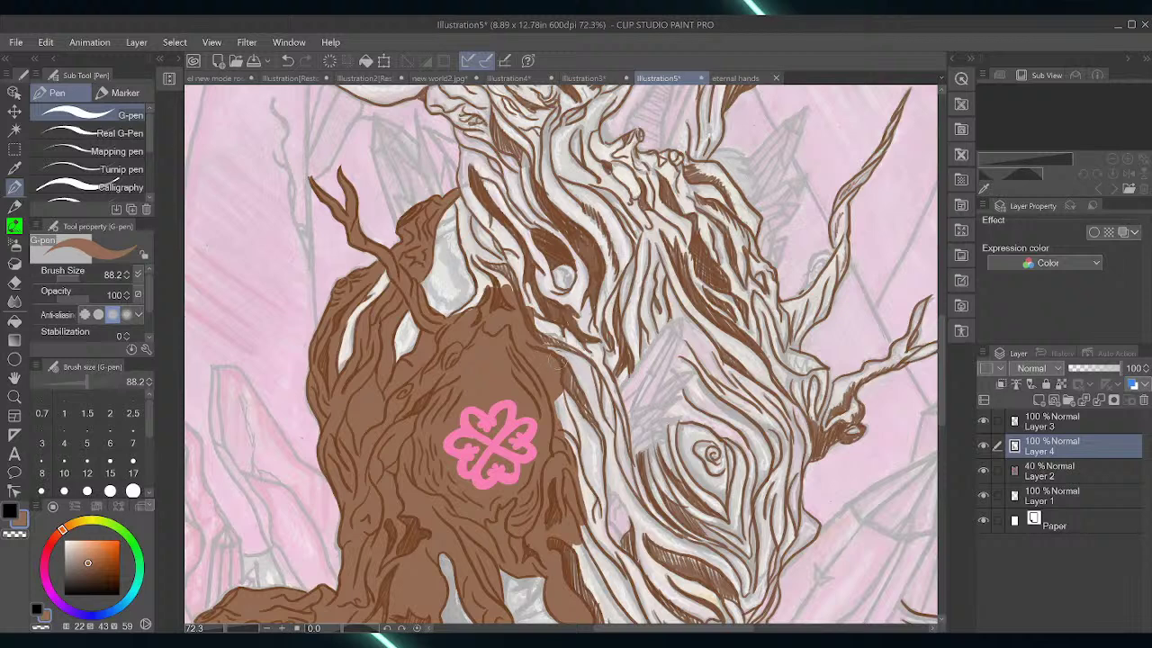
# Fill the strands right of the large upper opening with brown, continuing down the trunk along the emblem's right side
pyautogui.moveTo(452, 314); pyautogui.dragTo(483, 287)
pyautogui.moveTo(459, 191); pyautogui.dragTo(477, 281)
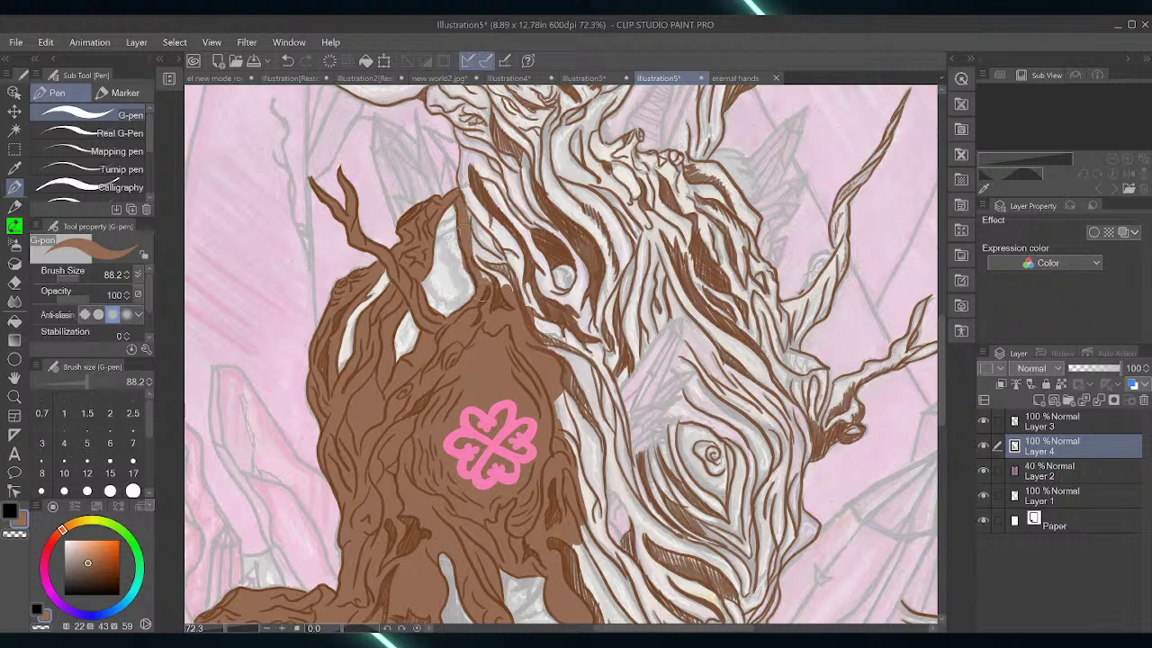
pyautogui.moveTo(468, 212)
pyautogui.mouseDown()
pyautogui.moveTo(495, 284)
pyautogui.moveTo(513, 290)
pyautogui.moveTo(486, 227)
pyautogui.moveTo(531, 316)
pyautogui.mouseUp()
pyautogui.moveTo(528, 295)
pyautogui.mouseDown()
pyautogui.moveTo(554, 329)
pyautogui.moveTo(539, 309)
pyautogui.moveTo(567, 389)
pyautogui.mouseUp()
pyautogui.moveTo(582, 326); pyautogui.dragTo(566, 419)
pyautogui.moveTo(577, 360)
pyautogui.mouseDown()
pyautogui.moveTo(569, 437)
pyautogui.moveTo(585, 477)
pyautogui.mouseUp()
pyautogui.moveTo(594, 393)
pyautogui.mouseDown()
pyautogui.moveTo(596, 475)
pyautogui.moveTo(596, 452)
pyautogui.mouseUp()
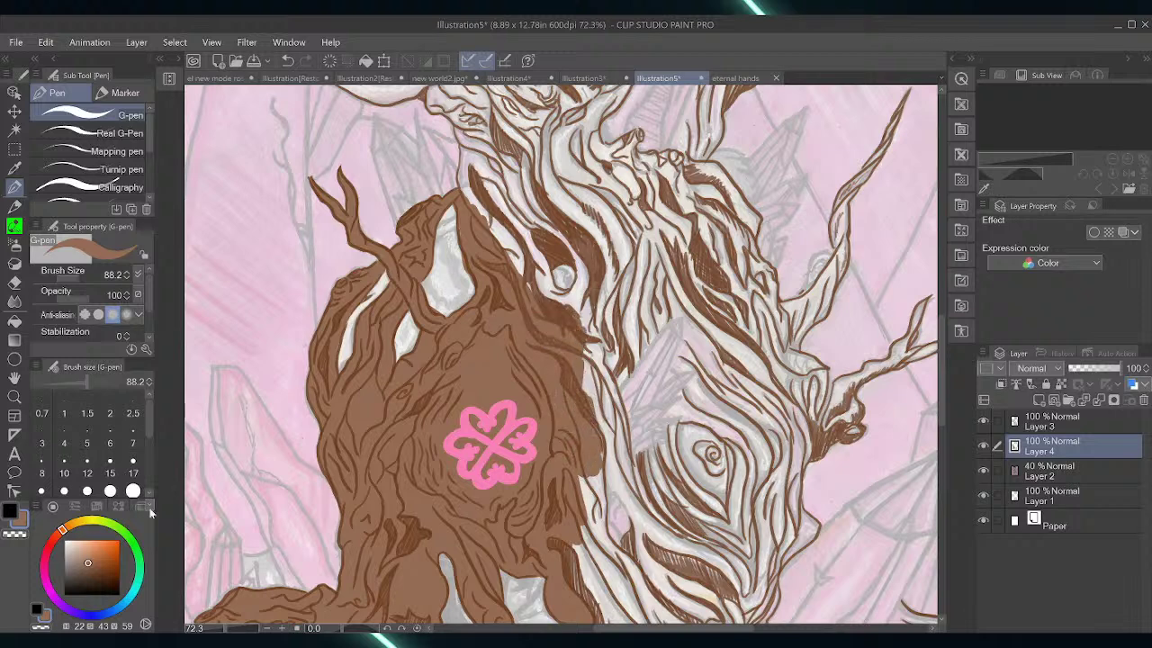
# Pick a lighter brown (hue 22, saturation 37, value 78) and recolour the teardrop-shaped recess around the emblem with it
pyautogui.click(10, 511)
pyautogui.keyDown('alt'); pyautogui.click(365, 401); pyautogui.keyUp('alt')
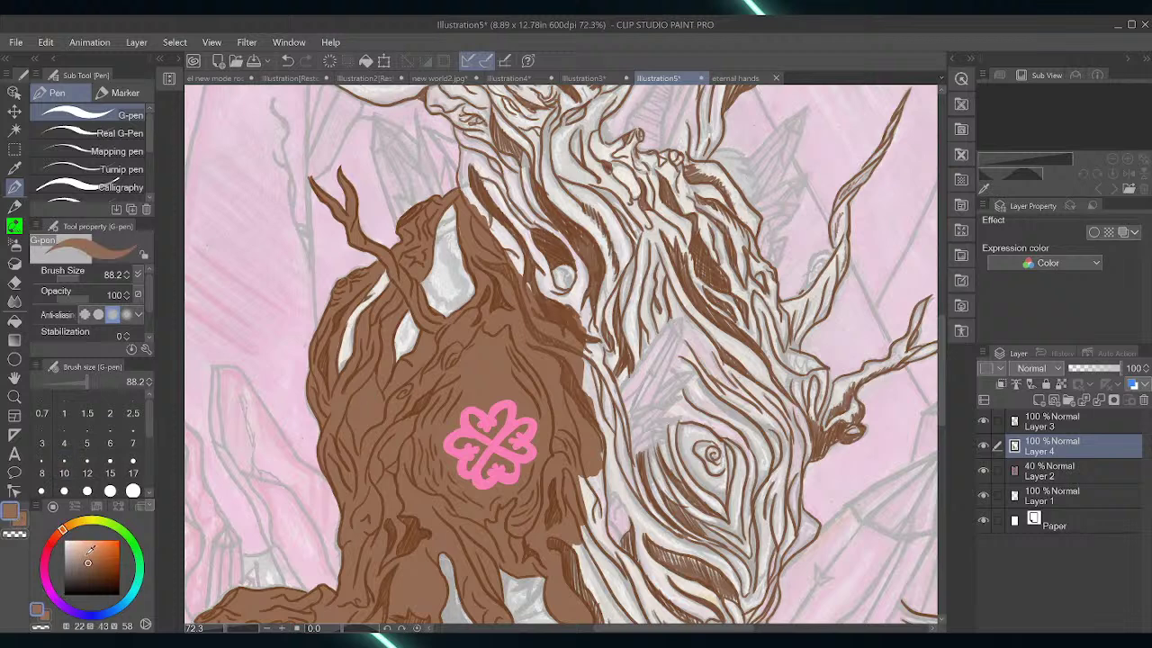
pyautogui.click(84, 551)
pyautogui.moveTo(496, 361); pyautogui.dragTo(498, 399)
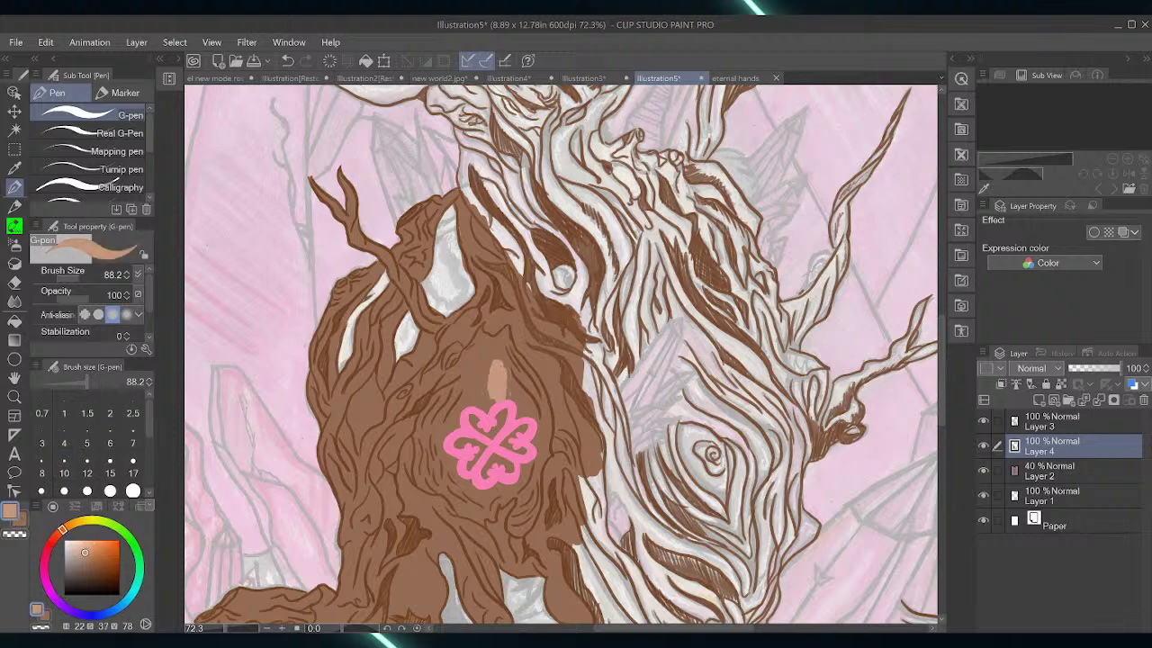
pyautogui.moveTo(479, 328)
pyautogui.mouseDown()
pyautogui.moveTo(492, 339)
pyautogui.moveTo(509, 326)
pyautogui.moveTo(505, 349)
pyautogui.moveTo(534, 387)
pyautogui.moveTo(549, 445)
pyautogui.mouseUp()
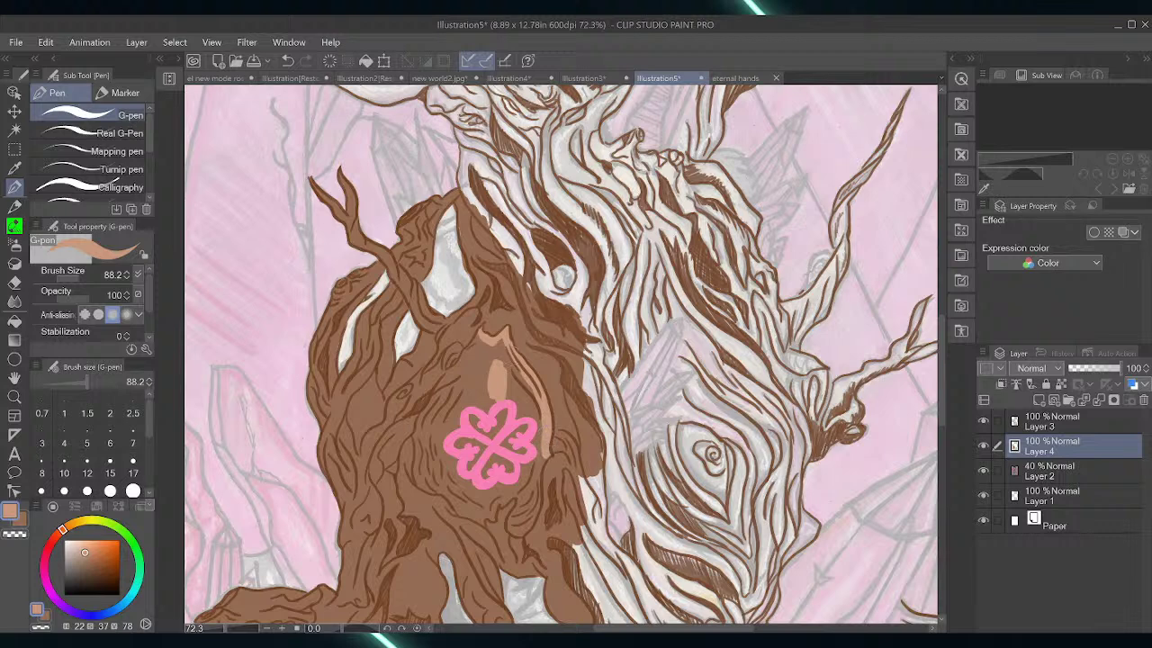
pyautogui.moveTo(502, 340)
pyautogui.mouseDown()
pyautogui.moveTo(501, 414)
pyautogui.moveTo(521, 416)
pyautogui.moveTo(543, 468)
pyautogui.moveTo(526, 530)
pyautogui.moveTo(515, 532)
pyautogui.moveTo(522, 430)
pyautogui.moveTo(506, 459)
pyautogui.moveTo(491, 441)
pyautogui.mouseUp()
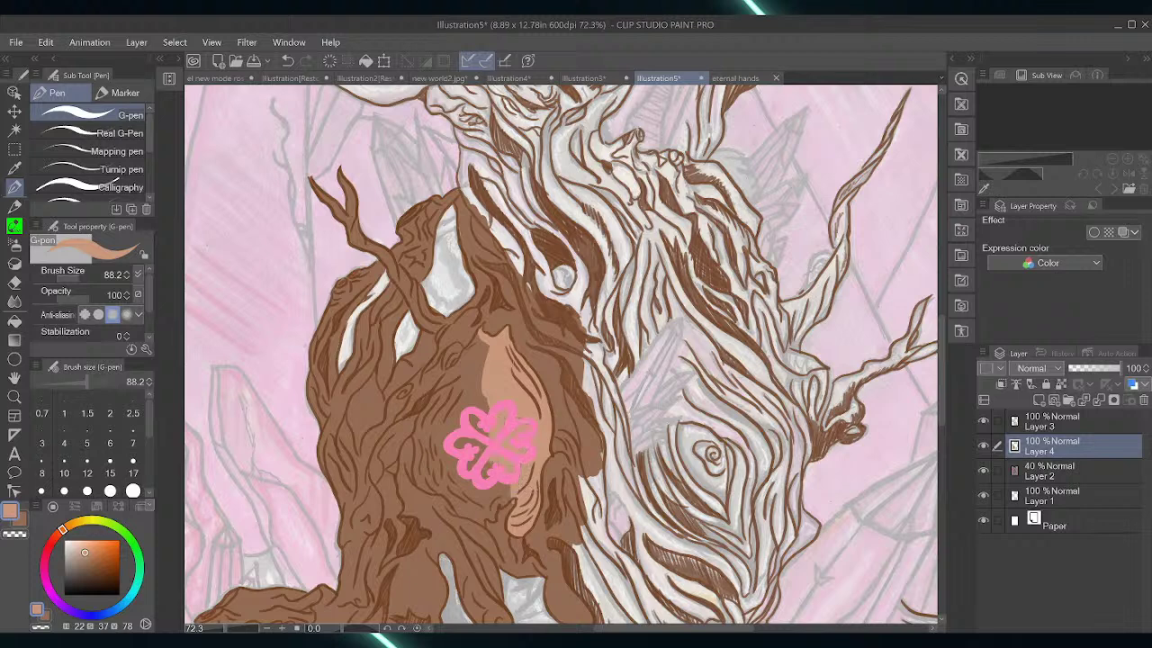
pyautogui.moveTo(479, 347)
pyautogui.mouseDown()
pyautogui.moveTo(476, 432)
pyautogui.moveTo(473, 335)
pyautogui.moveTo(418, 439)
pyautogui.moveTo(419, 491)
pyautogui.moveTo(477, 515)
pyautogui.mouseUp()
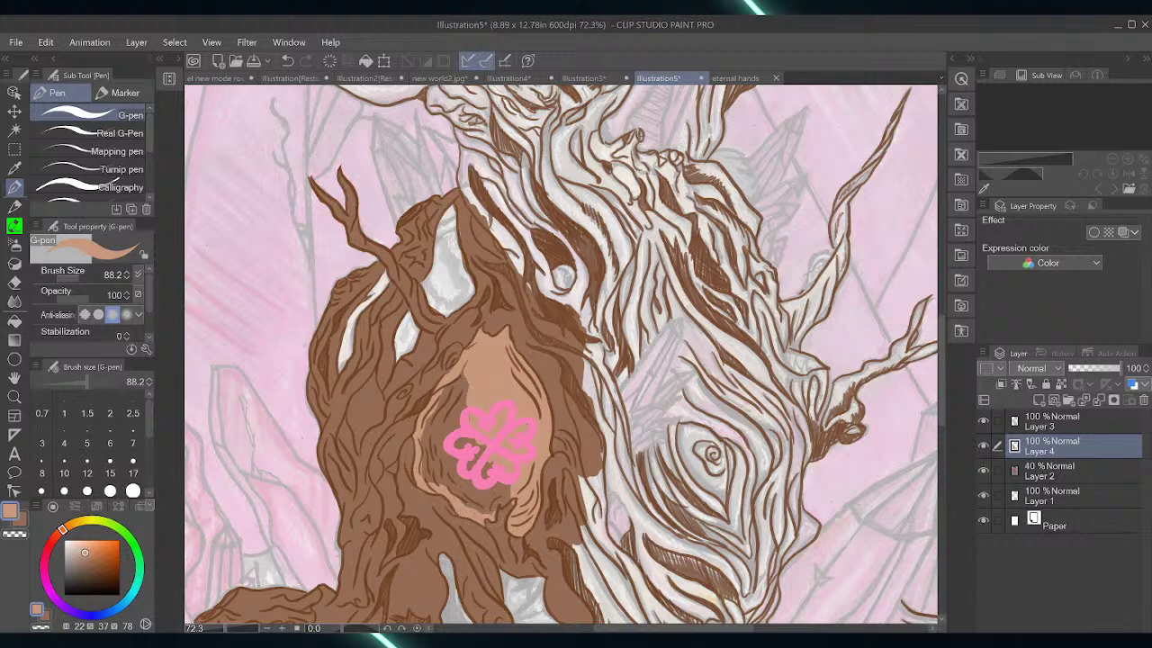
pyautogui.moveTo(477, 515)
pyautogui.mouseDown()
pyautogui.moveTo(511, 497)
pyautogui.moveTo(488, 472)
pyautogui.moveTo(479, 510)
pyautogui.moveTo(471, 441)
pyautogui.moveTo(463, 490)
pyautogui.moveTo(447, 423)
pyautogui.moveTo(450, 455)
pyautogui.moveTo(461, 378)
pyautogui.moveTo(441, 450)
pyautogui.moveTo(430, 423)
pyautogui.moveTo(423, 482)
pyautogui.mouseUp()
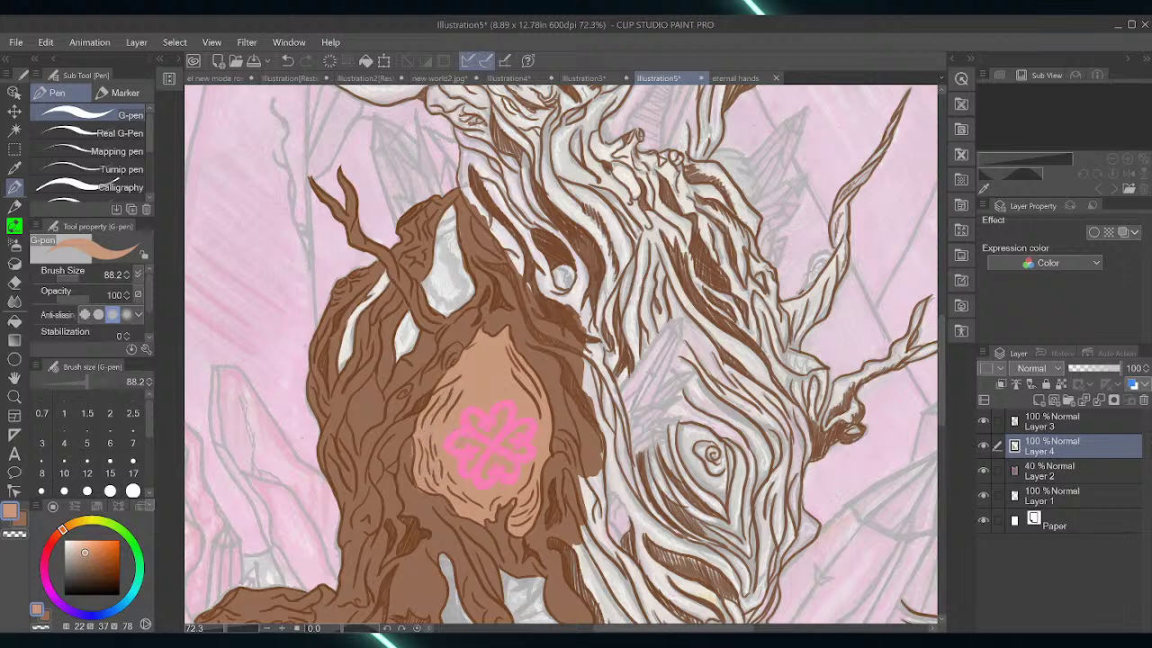
# Return to the darker trunk brown and touch up the bark below the recess with a brush size of 40.8
pyautogui.keyDown('alt'); pyautogui.click(439, 466); pyautogui.keyUp('alt')
pyautogui.click(21, 523)
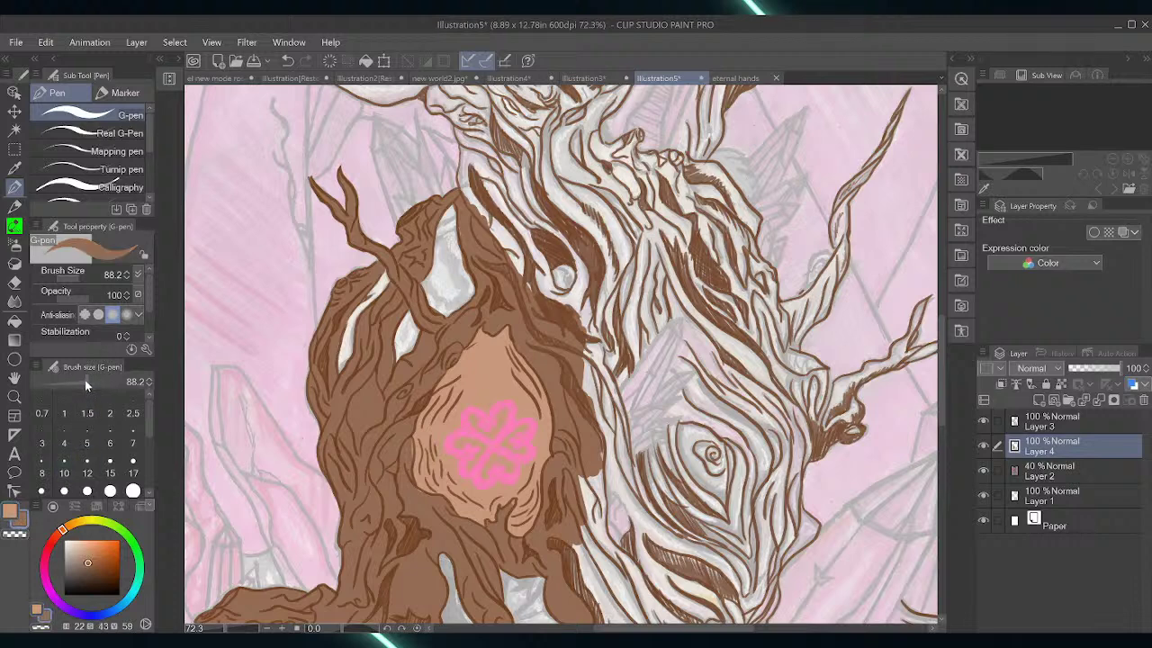
pyautogui.moveTo(86, 385); pyautogui.dragTo(81, 381)
pyautogui.moveTo(568, 554); pyautogui.dragTo(570, 567)
pyautogui.scroll(-5, 564, 353)
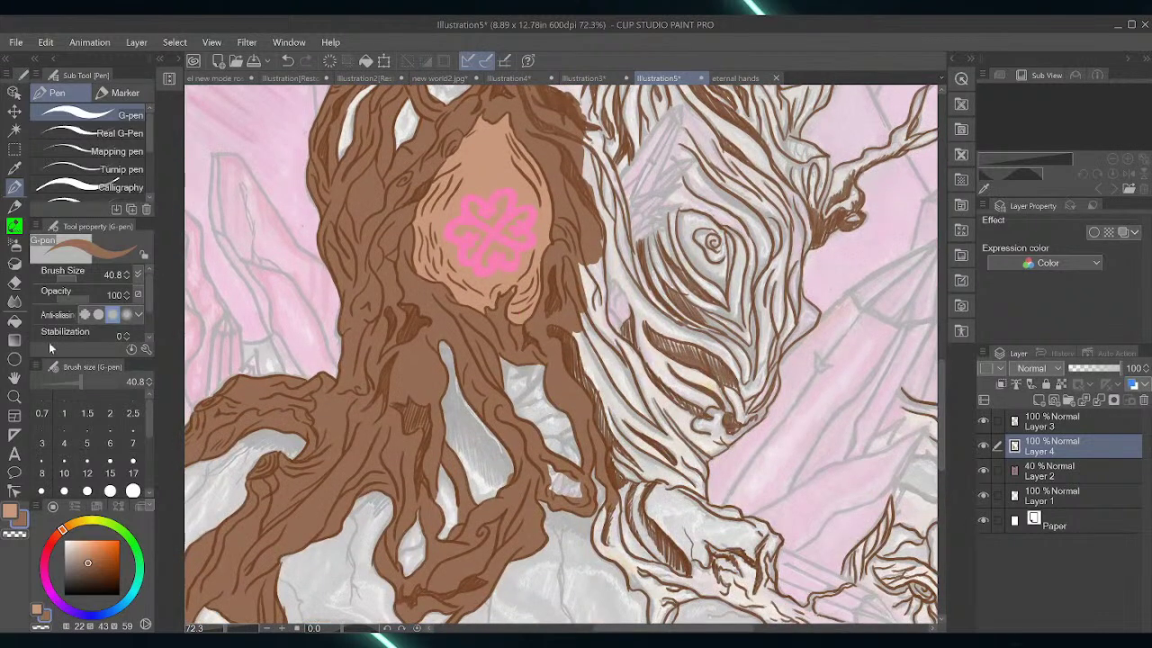
# Set the brush size to 102.9 and fill the slanting strands and root right of the rocky hollow with brown, leaving their gaps open
pyautogui.click(87, 379)
pyautogui.moveTo(576, 328)
pyautogui.mouseDown()
pyautogui.moveTo(596, 414)
pyautogui.moveTo(617, 448)
pyautogui.moveTo(584, 293)
pyautogui.moveTo(595, 295)
pyautogui.moveTo(601, 265)
pyautogui.moveTo(598, 292)
pyautogui.moveTo(629, 358)
pyautogui.moveTo(689, 446)
pyautogui.mouseUp()
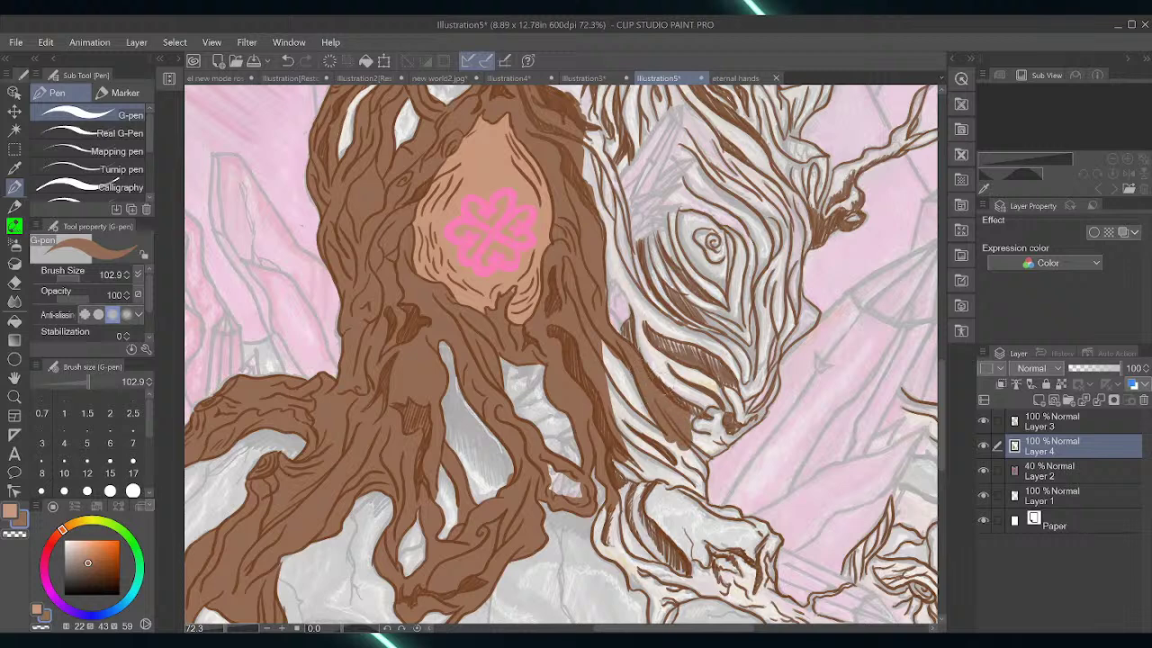
pyautogui.moveTo(589, 377)
pyautogui.mouseDown()
pyautogui.moveTo(631, 349)
pyautogui.moveTo(653, 385)
pyautogui.moveTo(657, 433)
pyautogui.moveTo(675, 466)
pyautogui.mouseUp()
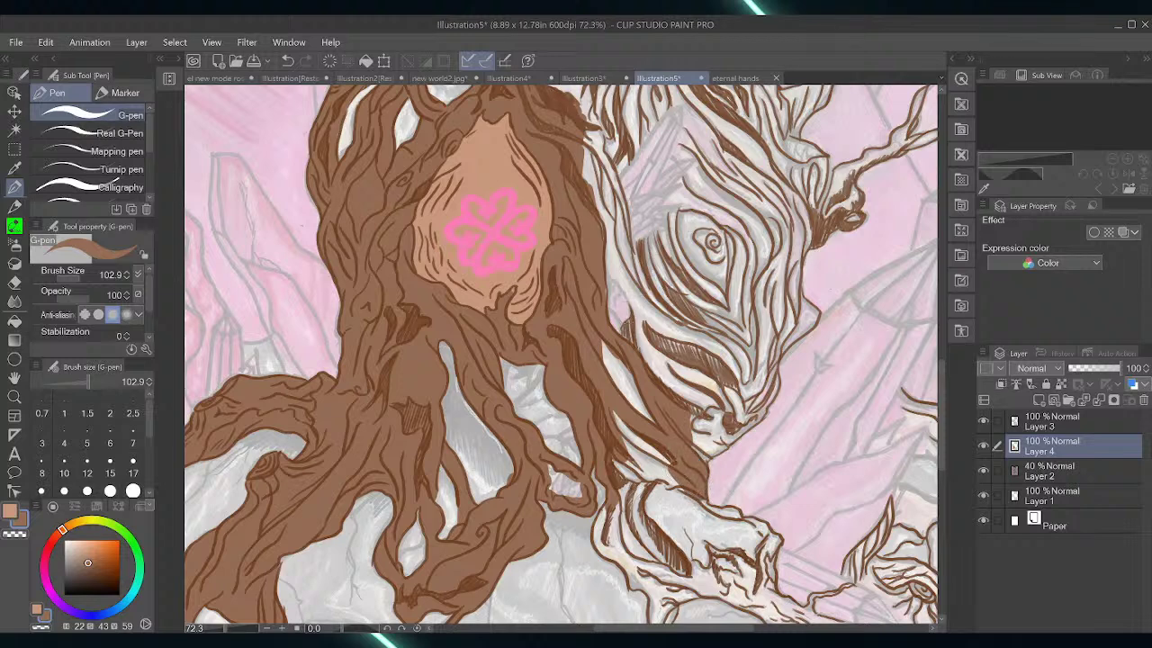
pyautogui.moveTo(630, 435)
pyautogui.mouseDown()
pyautogui.moveTo(649, 477)
pyautogui.moveTo(675, 483)
pyautogui.moveTo(604, 441)
pyautogui.moveTo(637, 504)
pyautogui.moveTo(605, 448)
pyautogui.mouseUp()
pyautogui.moveTo(621, 502)
pyautogui.mouseDown()
pyautogui.moveTo(594, 536)
pyautogui.moveTo(601, 553)
pyautogui.moveTo(598, 526)
pyautogui.moveTo(623, 558)
pyautogui.moveTo(619, 533)
pyautogui.moveTo(640, 590)
pyautogui.moveTo(657, 599)
pyautogui.moveTo(644, 567)
pyautogui.moveTo(673, 580)
pyautogui.mouseUp()
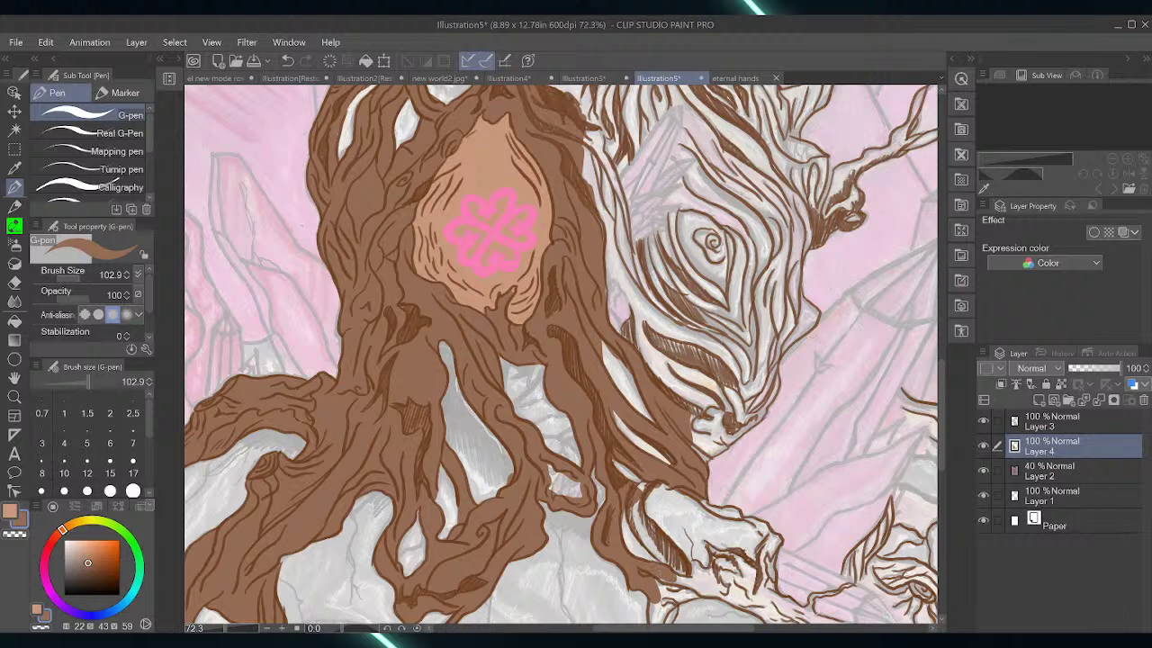
pyautogui.moveTo(941, 415); pyautogui.dragTo(941, 445)
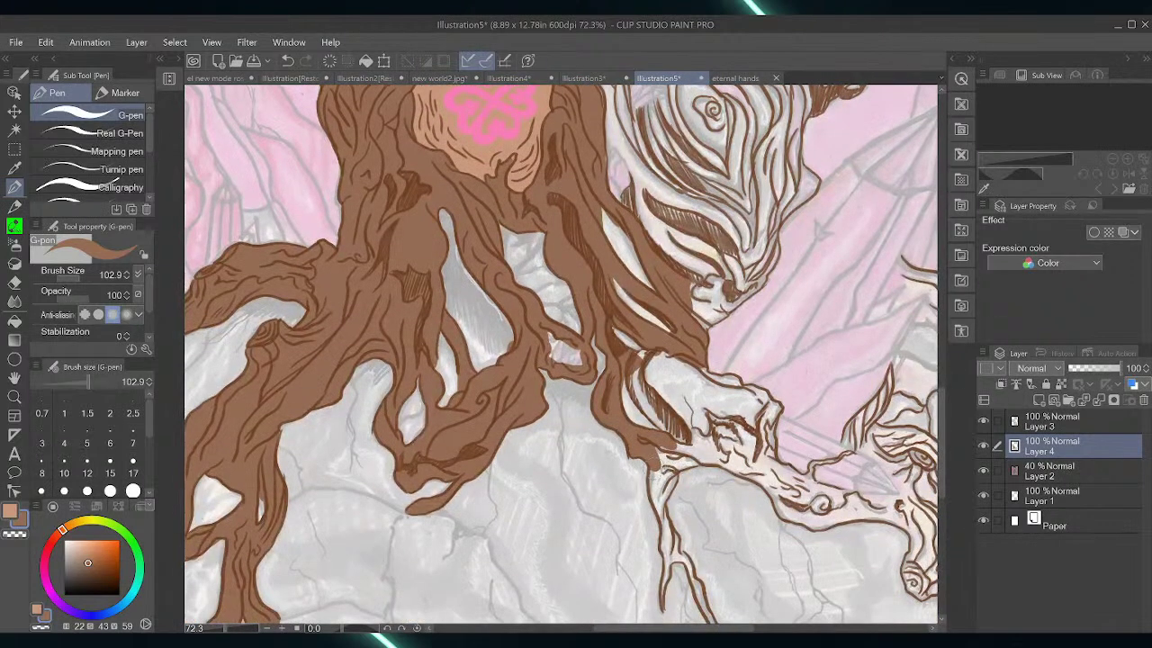
# Fill the thin forked root running down over the grey rocks with flat brown, including both lower tips, using the G-pen
pyautogui.moveTo(652, 472); pyautogui.dragTo(668, 567)
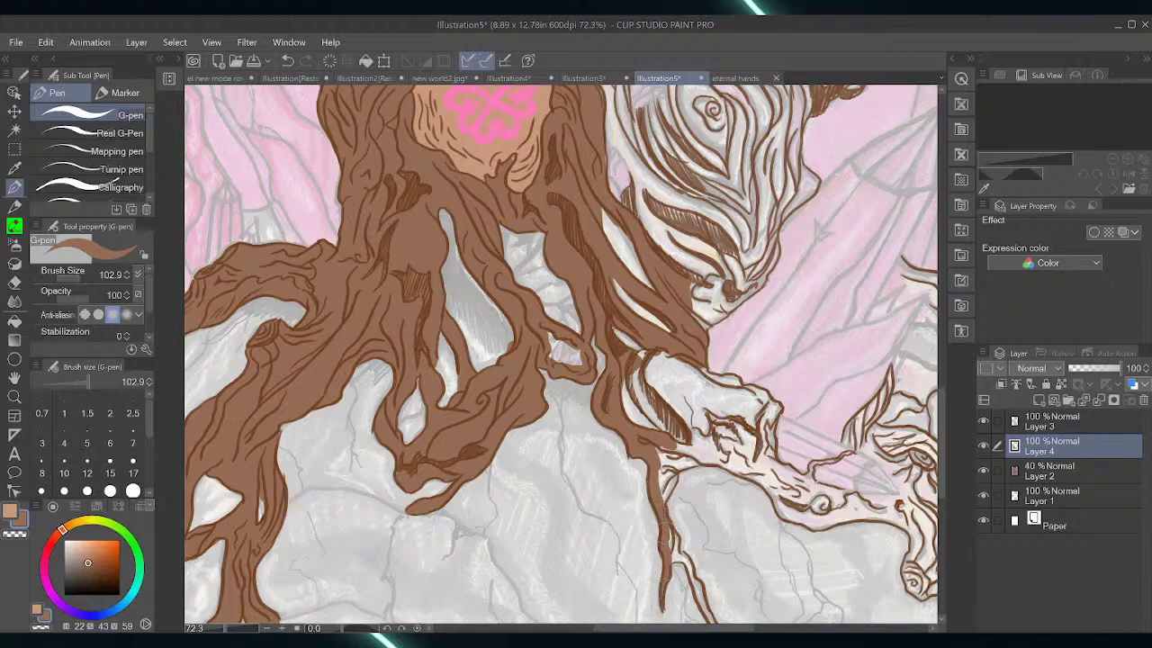
pyautogui.moveTo(669, 533)
pyautogui.mouseDown()
pyautogui.moveTo(673, 566)
pyautogui.moveTo(674, 544)
pyautogui.moveTo(706, 608)
pyautogui.mouseUp()
pyautogui.scroll(-3, 949, 434)
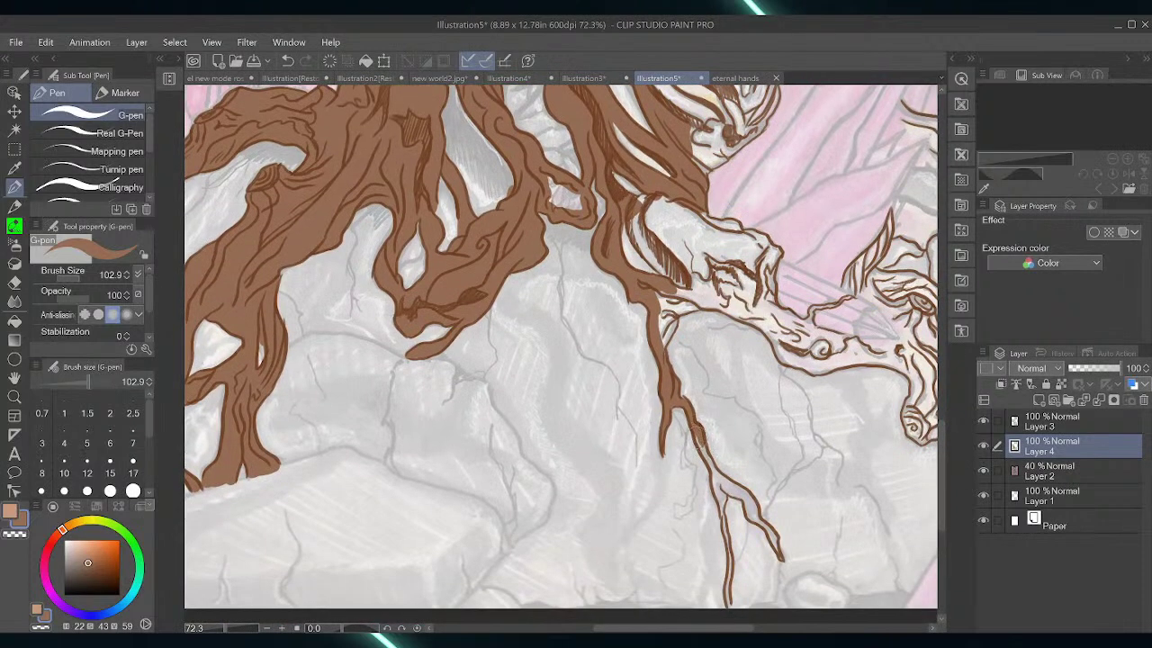
pyautogui.moveTo(697, 436)
pyautogui.mouseDown()
pyautogui.moveTo(717, 500)
pyautogui.moveTo(753, 503)
pyautogui.moveTo(765, 529)
pyautogui.mouseUp()
pyautogui.moveTo(745, 489); pyautogui.dragTo(749, 522)
pyautogui.moveTo(756, 517); pyautogui.dragTo(766, 529)
pyautogui.moveTo(766, 527); pyautogui.dragTo(777, 543)
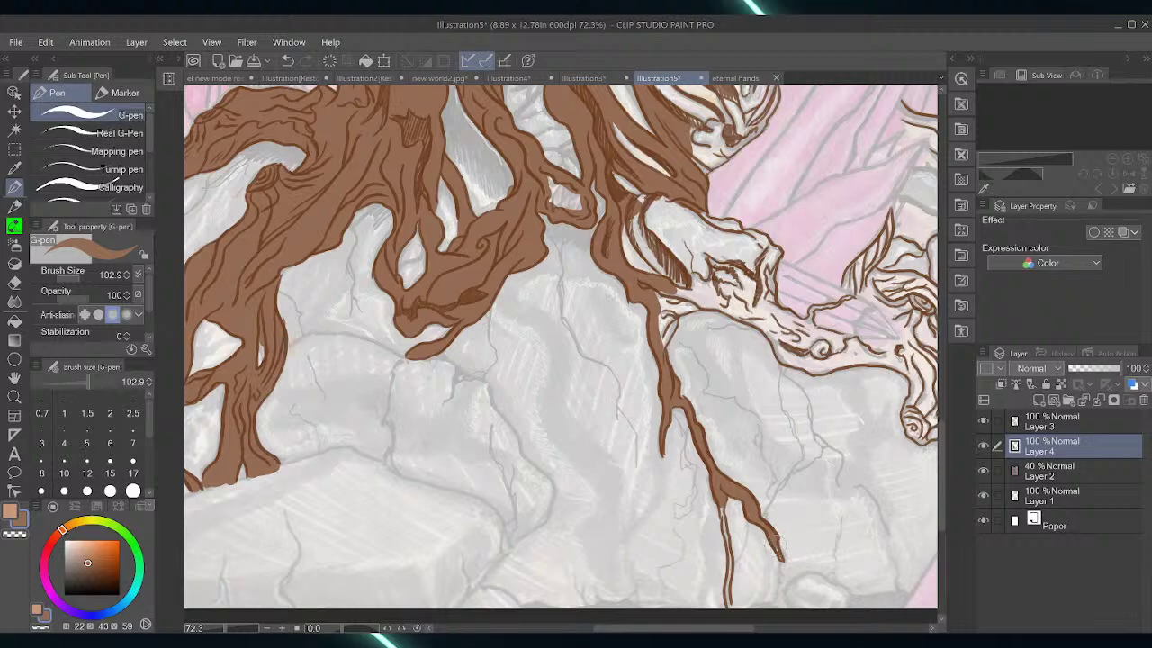
pyautogui.scroll(-4, 936, 382)
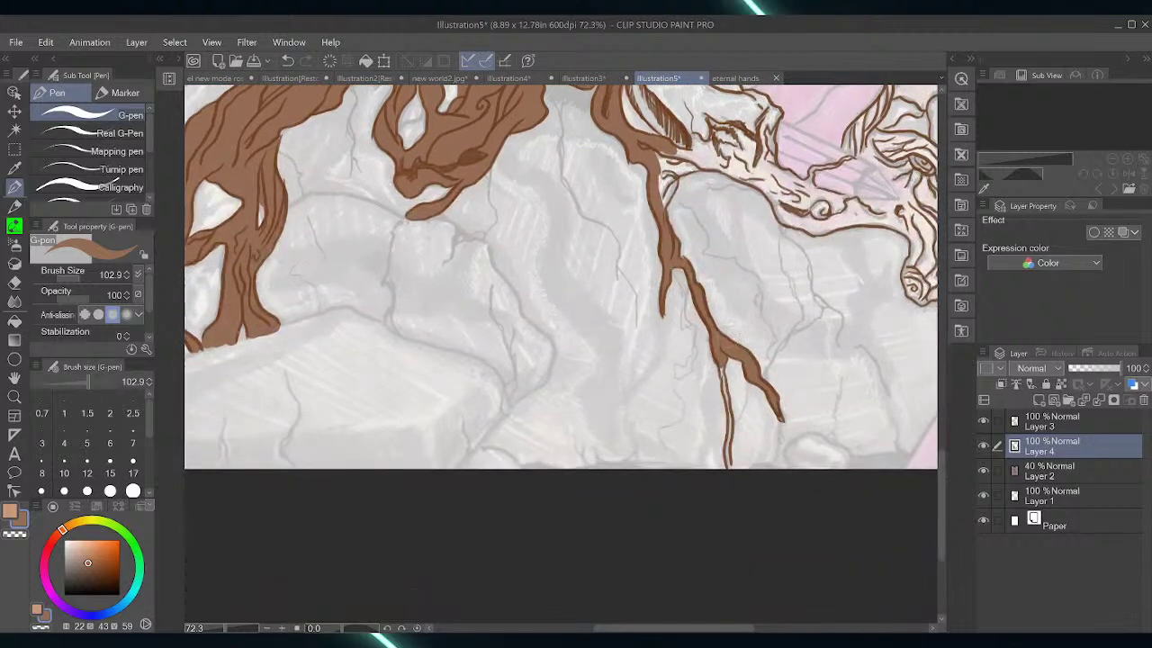
pyautogui.moveTo(719, 364); pyautogui.dragTo(731, 468)
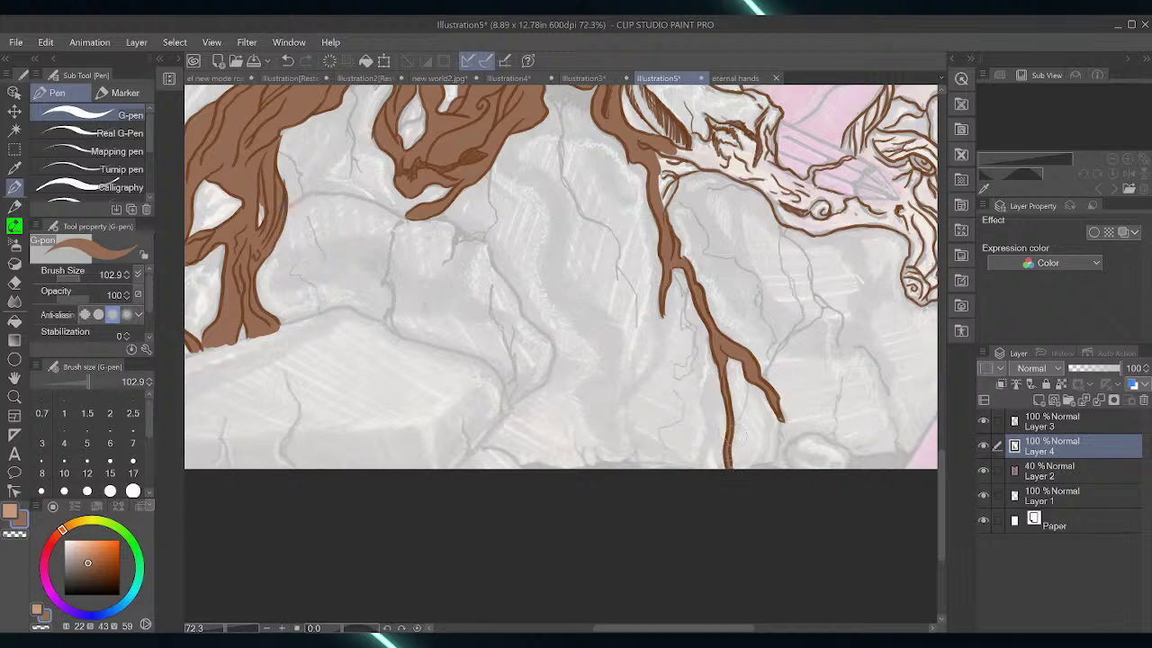
# Paint the thick knotted root extending from the trunk base toward the pink crystals flat brown
pyautogui.scroll(6, 946, 421)
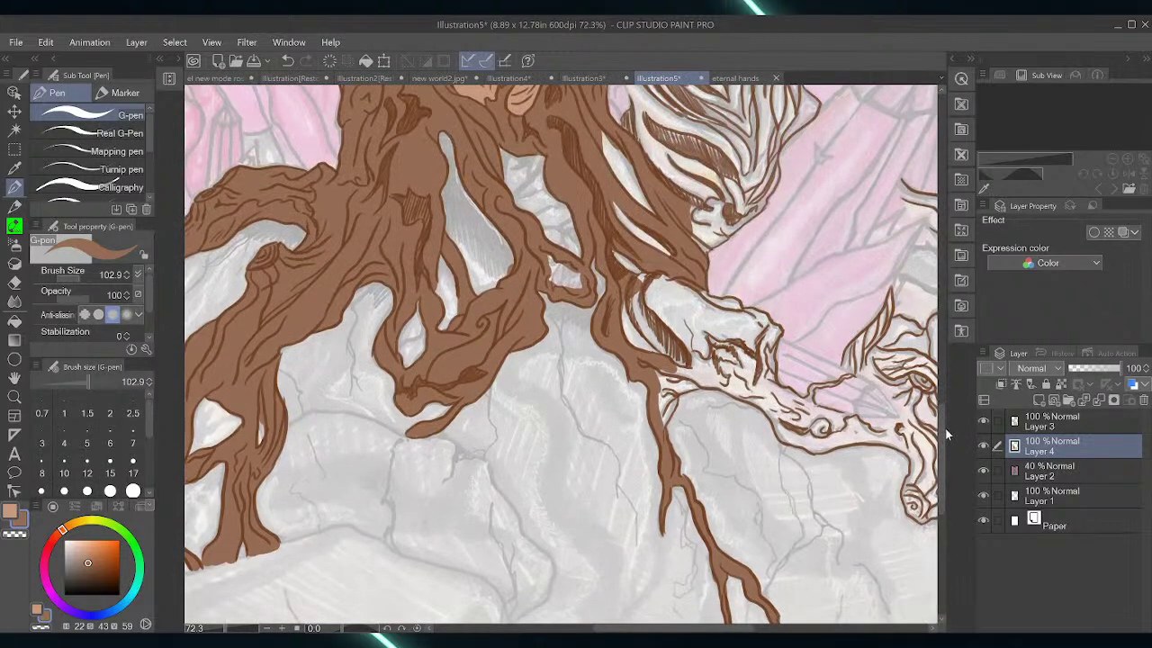
pyautogui.moveTo(695, 627); pyautogui.dragTo(750, 627)
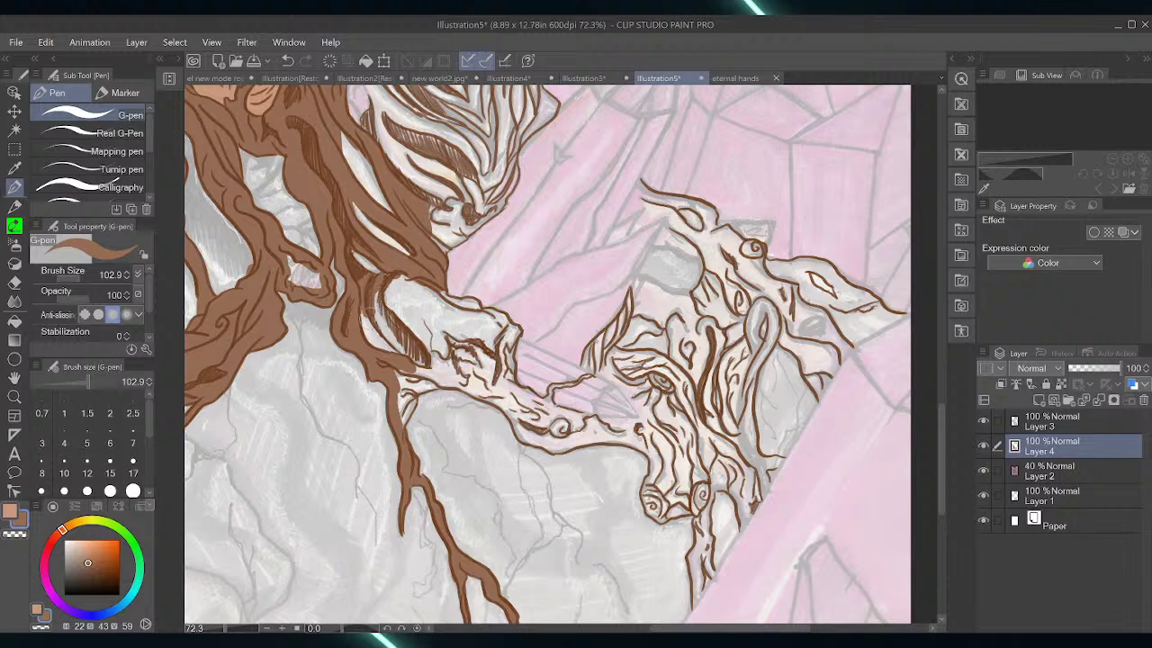
pyautogui.moveTo(364, 315)
pyautogui.mouseDown()
pyautogui.moveTo(412, 378)
pyautogui.moveTo(437, 297)
pyautogui.moveTo(422, 360)
pyautogui.moveTo(396, 281)
pyautogui.moveTo(445, 365)
pyautogui.moveTo(423, 355)
pyautogui.moveTo(395, 434)
pyautogui.moveTo(414, 392)
pyautogui.moveTo(451, 382)
pyautogui.moveTo(497, 326)
pyautogui.moveTo(493, 369)
pyautogui.moveTo(511, 360)
pyautogui.moveTo(514, 328)
pyautogui.moveTo(500, 315)
pyautogui.moveTo(464, 311)
pyautogui.moveTo(437, 286)
pyautogui.moveTo(479, 299)
pyautogui.moveTo(466, 322)
pyautogui.moveTo(409, 279)
pyautogui.mouseUp()
pyautogui.moveTo(445, 340)
pyautogui.mouseDown()
pyautogui.moveTo(455, 319)
pyautogui.moveTo(475, 334)
pyautogui.moveTo(493, 326)
pyautogui.mouseUp()
pyautogui.moveTo(491, 375)
pyautogui.mouseDown()
pyautogui.moveTo(468, 385)
pyautogui.moveTo(486, 396)
pyautogui.moveTo(490, 387)
pyautogui.moveTo(511, 409)
pyautogui.moveTo(506, 358)
pyautogui.mouseUp()
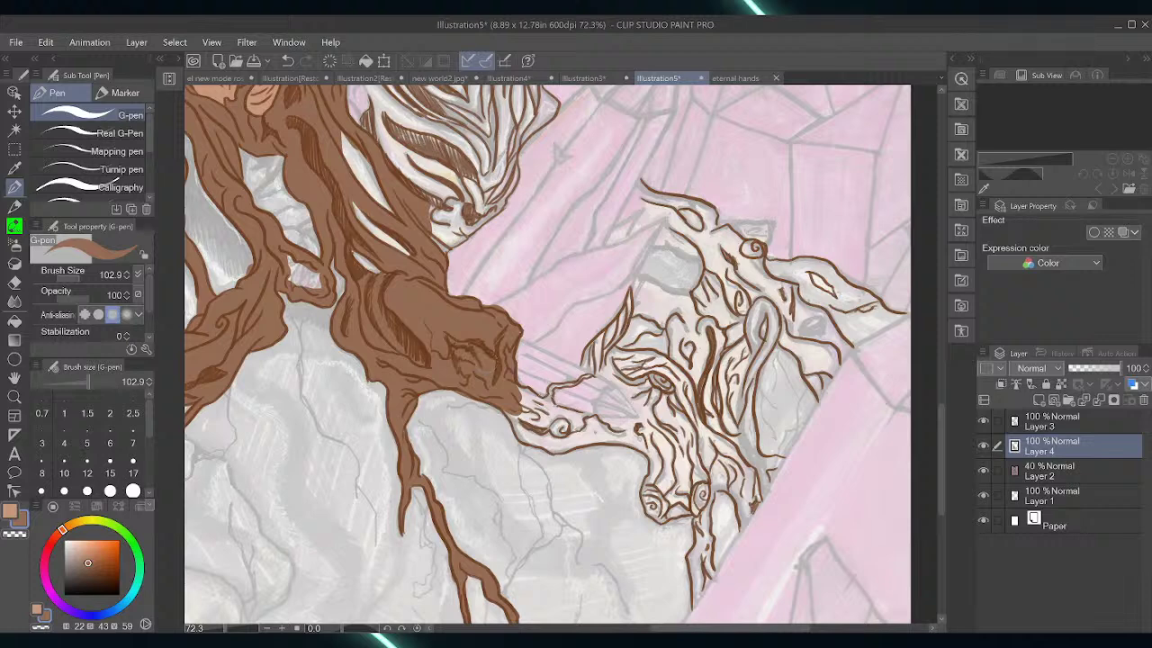
# Colour the pointed horn-like shoot brown, along with the narrow root section linking the thick root to the gnarled wooden head
pyautogui.moveTo(544, 396); pyautogui.dragTo(556, 384)
pyautogui.moveTo(630, 297)
pyautogui.mouseDown()
pyautogui.moveTo(598, 378)
pyautogui.moveTo(583, 378)
pyautogui.mouseUp()
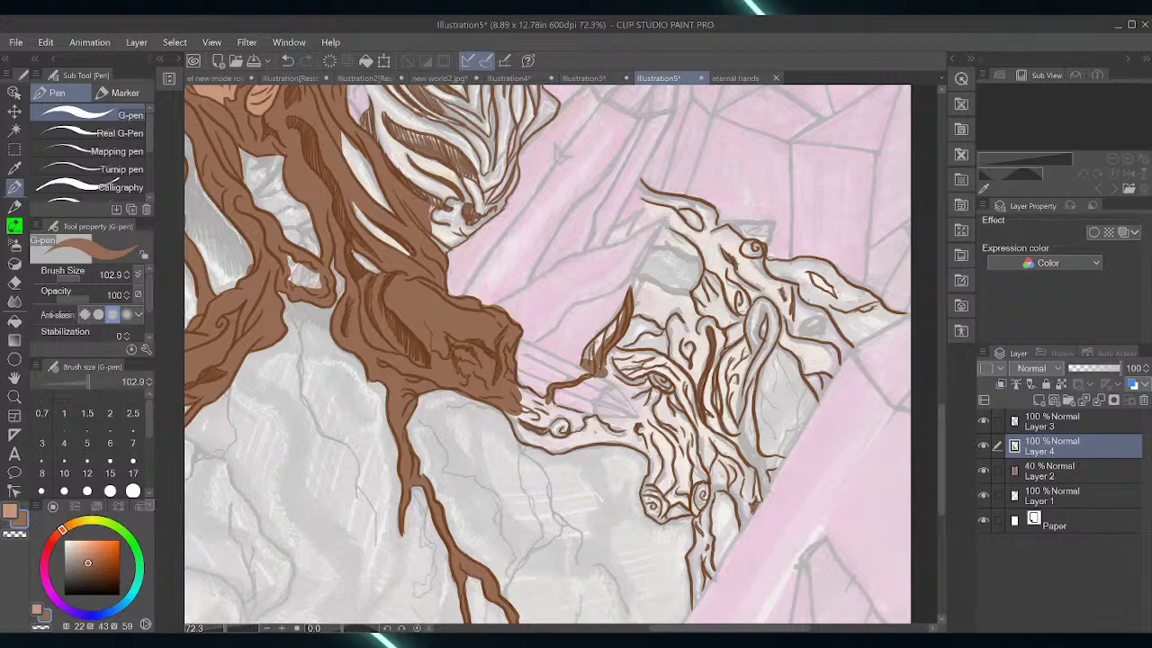
pyautogui.moveTo(608, 333)
pyautogui.mouseDown()
pyautogui.moveTo(581, 365)
pyautogui.moveTo(605, 342)
pyautogui.moveTo(616, 384)
pyautogui.moveTo(643, 416)
pyautogui.mouseUp()
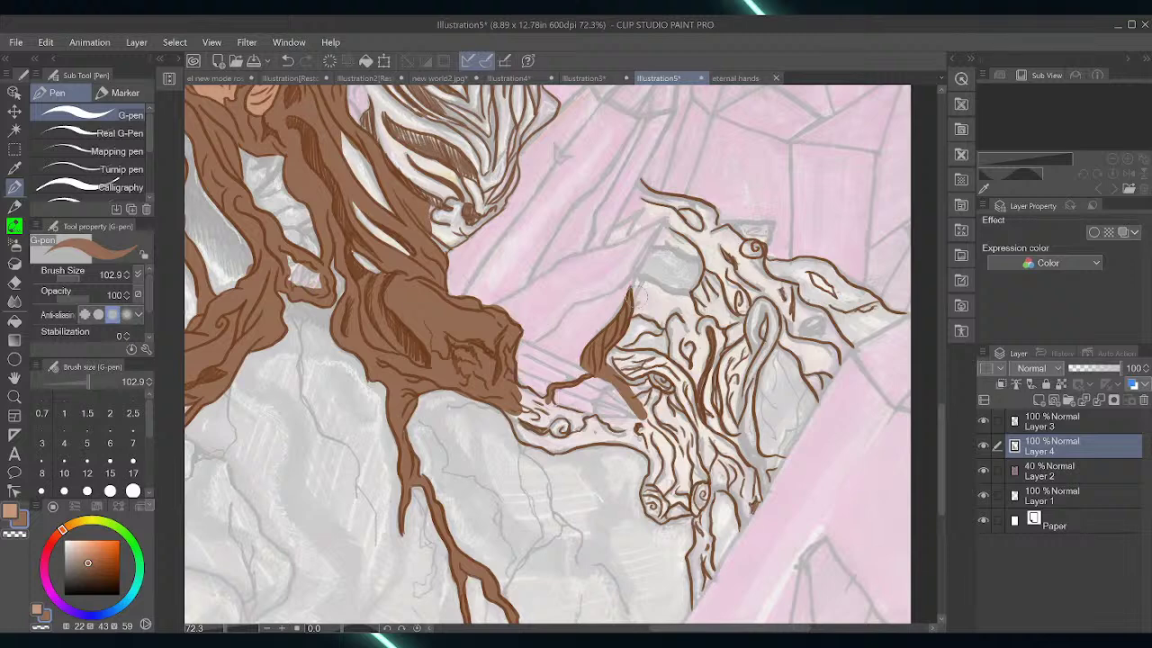
pyautogui.moveTo(511, 403)
pyautogui.mouseDown()
pyautogui.moveTo(544, 441)
pyautogui.moveTo(612, 425)
pyautogui.moveTo(544, 430)
pyautogui.moveTo(538, 405)
pyautogui.moveTo(585, 428)
pyautogui.moveTo(619, 427)
pyautogui.moveTo(647, 452)
pyautogui.moveTo(639, 423)
pyautogui.moveTo(658, 423)
pyautogui.moveTo(626, 423)
pyautogui.mouseUp()
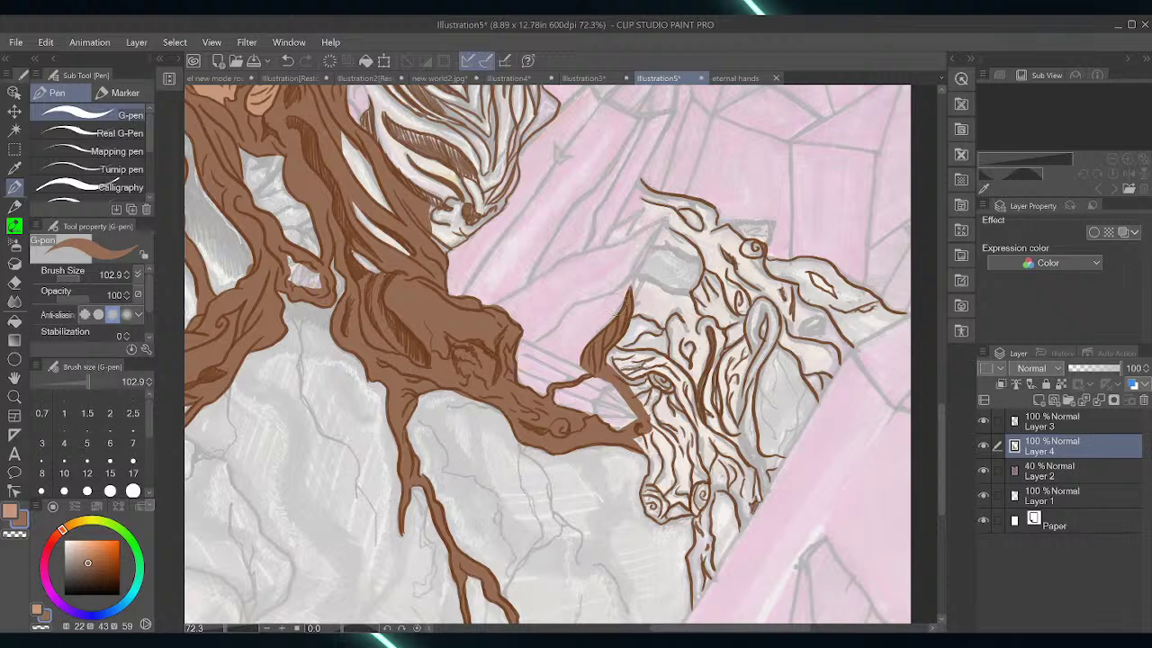
# Fill the gnarled animal-like wooden head with brown, from its brow and eye down to the curled snout
pyautogui.moveTo(635, 423)
pyautogui.mouseDown()
pyautogui.moveTo(666, 458)
pyautogui.moveTo(657, 392)
pyautogui.moveTo(630, 378)
pyautogui.moveTo(655, 367)
pyautogui.moveTo(689, 423)
pyautogui.mouseUp()
pyautogui.moveTo(680, 378)
pyautogui.mouseDown()
pyautogui.moveTo(700, 437)
pyautogui.moveTo(686, 378)
pyautogui.moveTo(653, 354)
pyautogui.moveTo(622, 378)
pyautogui.moveTo(640, 315)
pyautogui.moveTo(663, 322)
pyautogui.moveTo(647, 340)
pyautogui.moveTo(677, 321)
pyautogui.moveTo(708, 327)
pyautogui.moveTo(709, 360)
pyautogui.moveTo(697, 320)
pyautogui.moveTo(713, 318)
pyautogui.moveTo(710, 279)
pyautogui.moveTo(708, 410)
pyautogui.moveTo(670, 486)
pyautogui.mouseUp()
pyautogui.moveTo(673, 445)
pyautogui.mouseDown()
pyautogui.moveTo(648, 471)
pyautogui.moveTo(655, 511)
pyautogui.moveTo(664, 518)
pyautogui.moveTo(706, 495)
pyautogui.moveTo(709, 471)
pyautogui.moveTo(693, 504)
pyautogui.moveTo(698, 459)
pyautogui.moveTo(687, 504)
pyautogui.moveTo(666, 477)
pyautogui.moveTo(649, 512)
pyautogui.mouseUp()
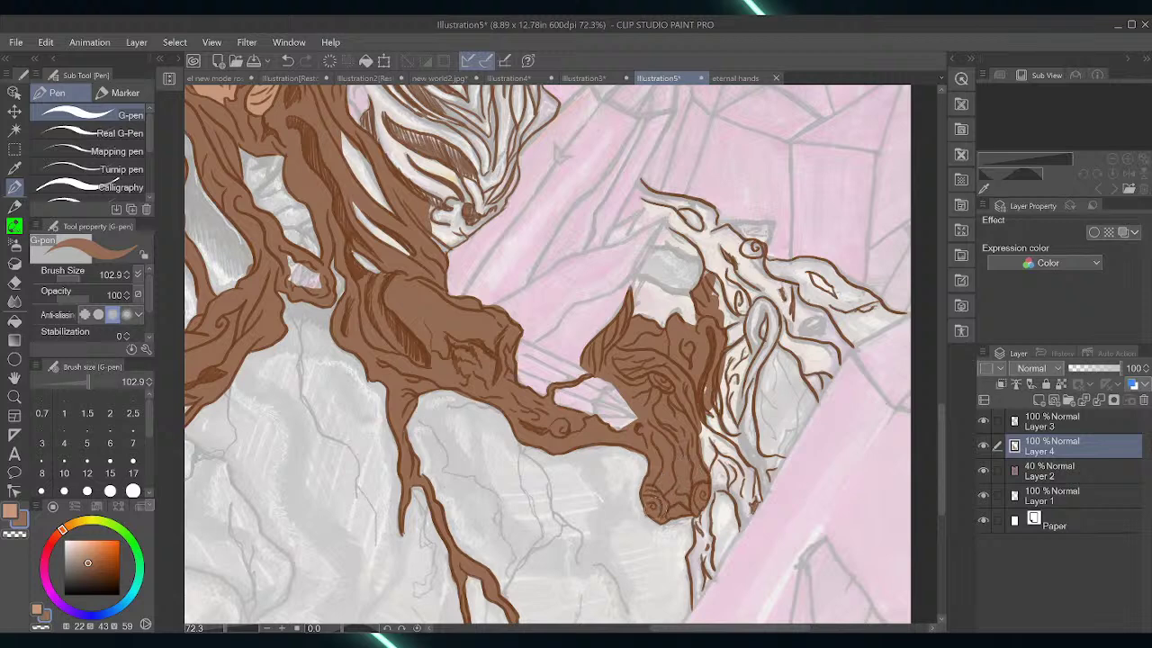
pyautogui.moveTo(693, 430)
pyautogui.mouseDown()
pyautogui.moveTo(700, 459)
pyautogui.moveTo(715, 410)
pyautogui.moveTo(731, 477)
pyautogui.moveTo(734, 396)
pyautogui.moveTo(720, 405)
pyautogui.moveTo(731, 359)
pyautogui.mouseUp()
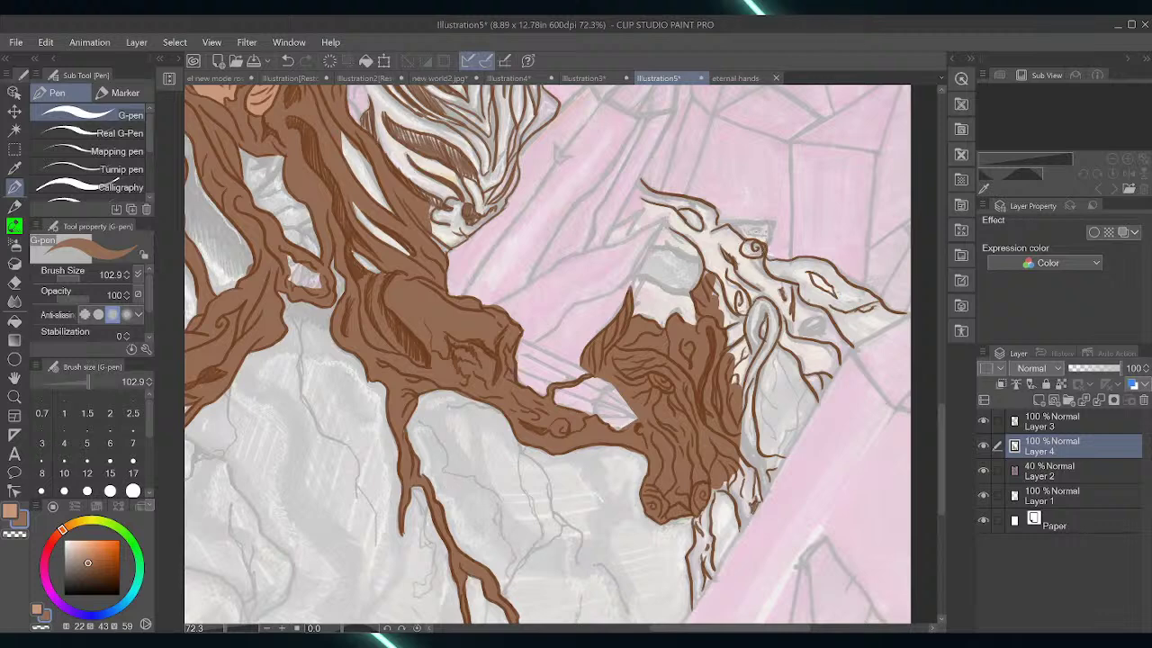
# Paint the looped root behind the wooden head and the knotted stem rising above it brown
pyautogui.moveTo(760, 303)
pyautogui.mouseDown()
pyautogui.moveTo(758, 352)
pyautogui.moveTo(770, 306)
pyautogui.moveTo(774, 315)
pyautogui.moveTo(760, 374)
pyautogui.moveTo(739, 352)
pyautogui.moveTo(742, 333)
pyautogui.mouseUp()
pyautogui.moveTo(747, 423)
pyautogui.mouseDown()
pyautogui.moveTo(746, 403)
pyautogui.moveTo(749, 432)
pyautogui.mouseUp()
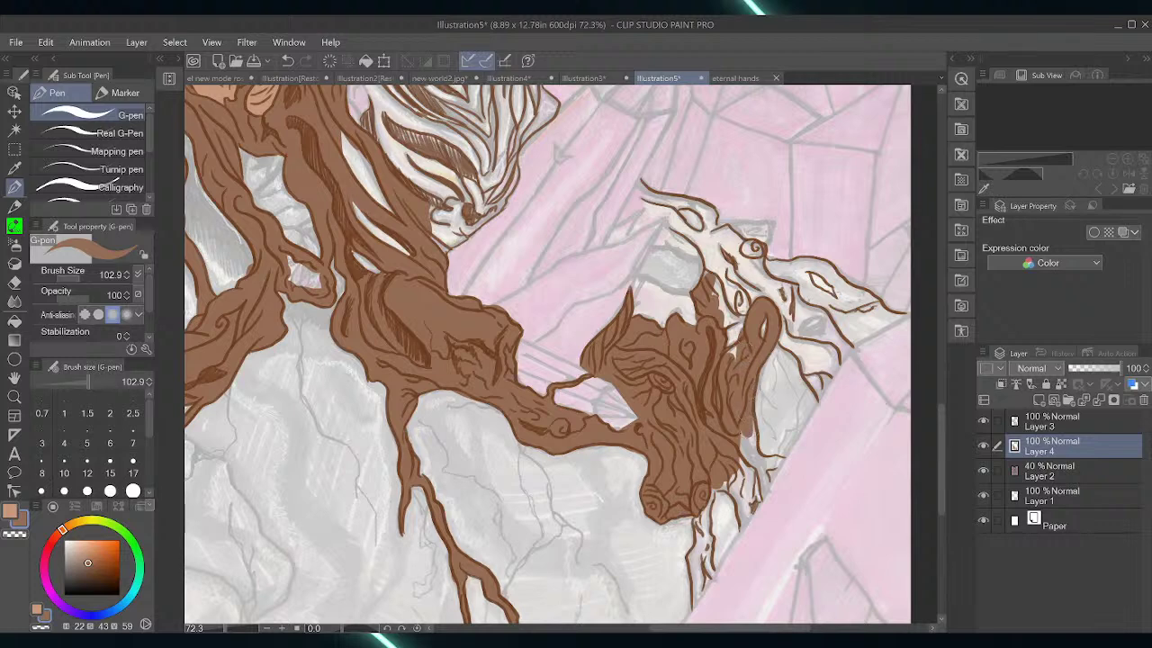
pyautogui.moveTo(720, 313)
pyautogui.mouseDown()
pyautogui.moveTo(746, 272)
pyautogui.moveTo(754, 286)
pyautogui.moveTo(737, 301)
pyautogui.moveTo(731, 271)
pyautogui.moveTo(718, 286)
pyautogui.moveTo(704, 244)
pyautogui.moveTo(730, 263)
pyautogui.moveTo(711, 227)
pyautogui.mouseUp()
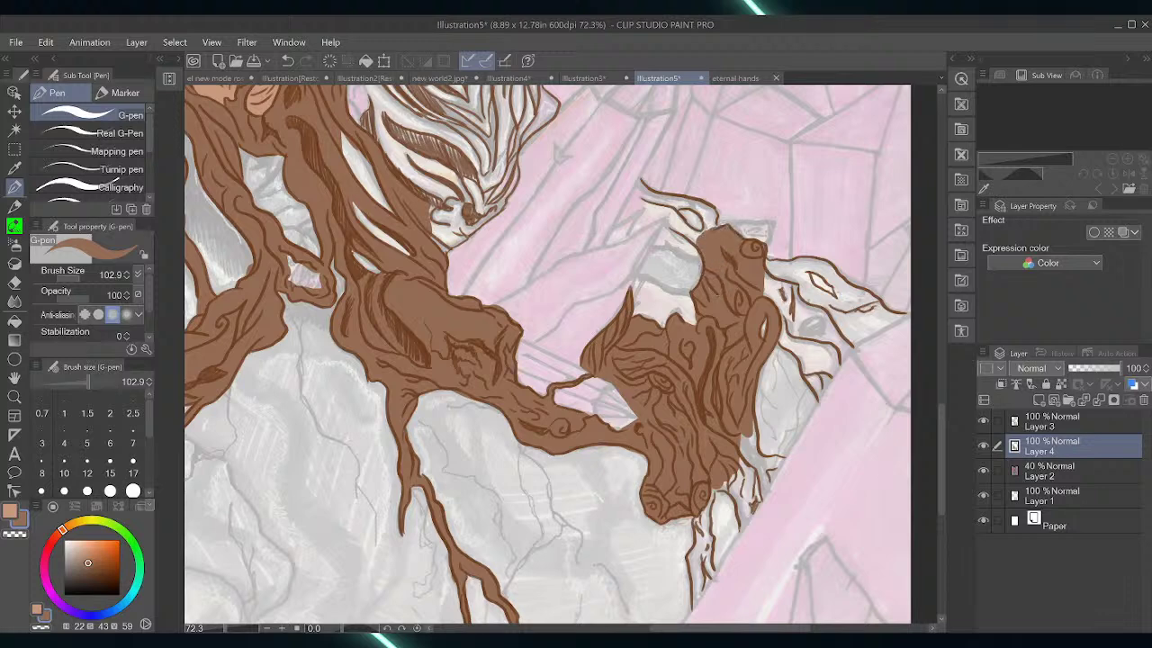
# Colour the upper hooked root tip and the two branches reaching toward the large pink crystal brown, leaving the gaps between them unpainted
pyautogui.moveTo(640, 196)
pyautogui.mouseDown()
pyautogui.moveTo(670, 211)
pyautogui.moveTo(691, 246)
pyautogui.moveTo(670, 220)
pyautogui.moveTo(630, 231)
pyautogui.moveTo(650, 212)
pyautogui.moveTo(615, 223)
pyautogui.moveTo(641, 182)
pyautogui.moveTo(662, 209)
pyautogui.mouseUp()
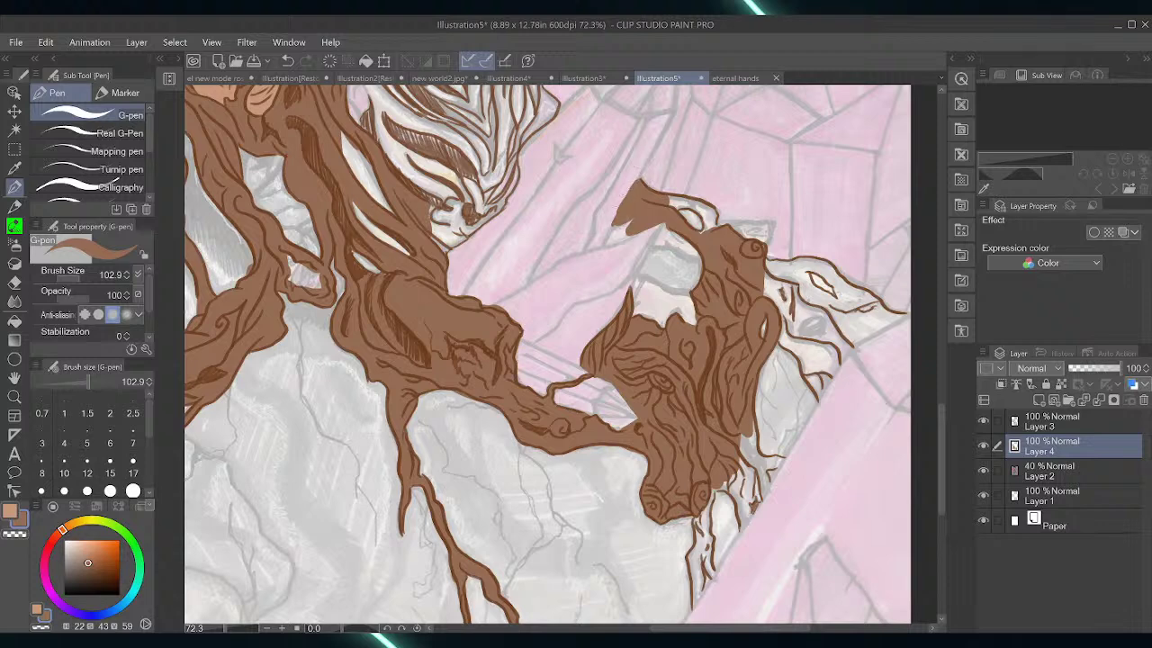
pyautogui.moveTo(618, 211); pyautogui.dragTo(601, 237)
pyautogui.moveTo(671, 194); pyautogui.dragTo(709, 227)
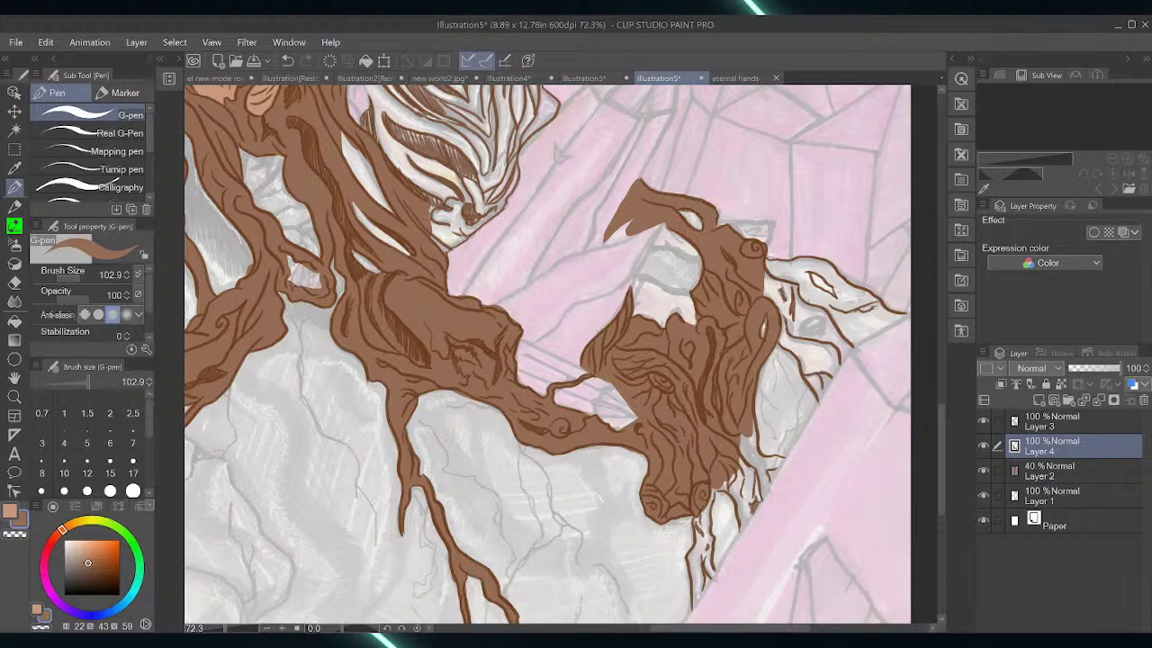
pyautogui.moveTo(780, 320)
pyautogui.mouseDown()
pyautogui.moveTo(808, 371)
pyautogui.moveTo(835, 360)
pyautogui.moveTo(801, 342)
pyautogui.moveTo(837, 358)
pyautogui.moveTo(819, 392)
pyautogui.moveTo(819, 382)
pyautogui.mouseUp()
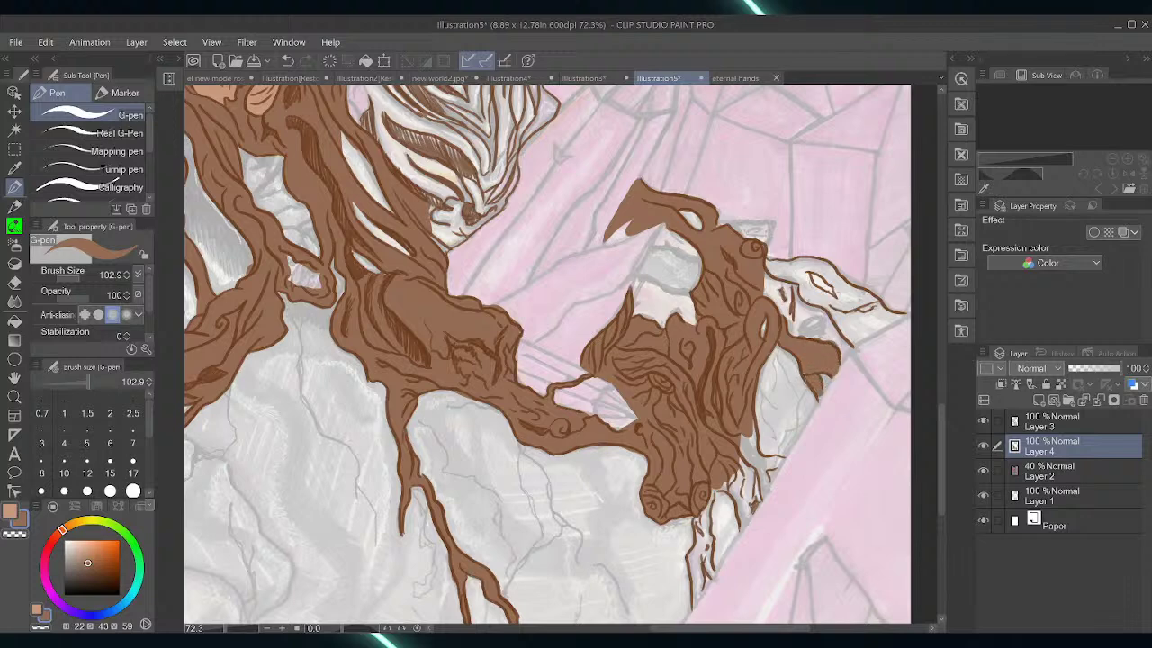
pyautogui.moveTo(856, 341)
pyautogui.mouseDown()
pyautogui.moveTo(906, 314)
pyautogui.moveTo(847, 337)
pyautogui.moveTo(843, 326)
pyautogui.mouseUp()
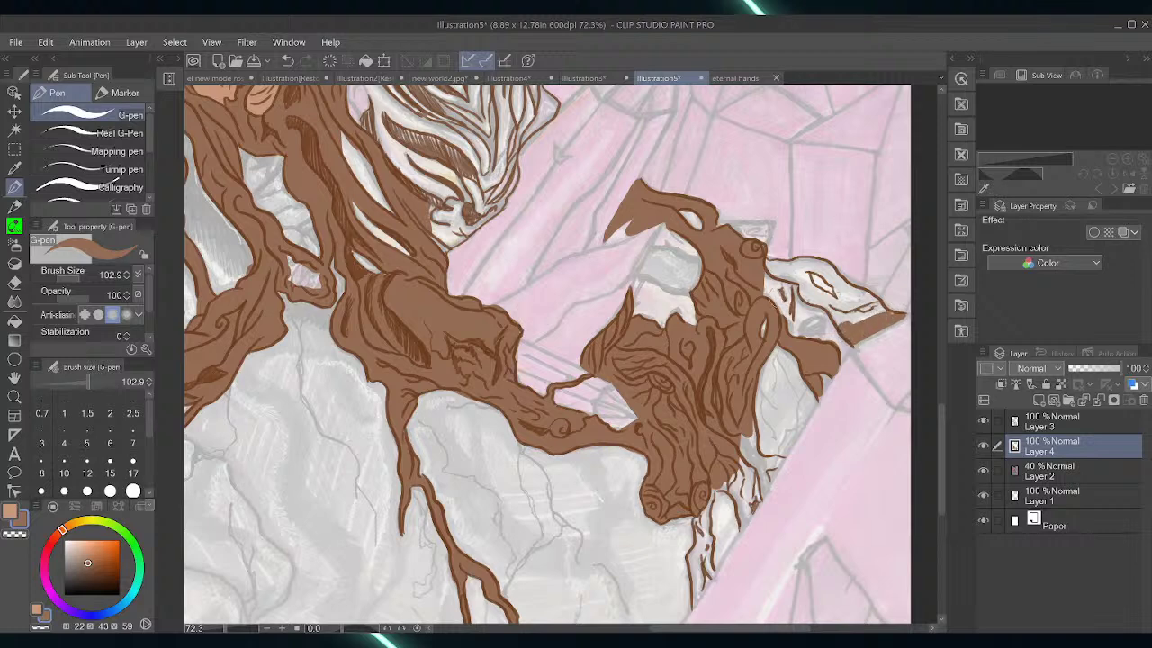
pyautogui.moveTo(770, 262)
pyautogui.mouseDown()
pyautogui.moveTo(801, 339)
pyautogui.moveTo(821, 306)
pyautogui.moveTo(837, 307)
pyautogui.moveTo(819, 286)
pyautogui.moveTo(850, 324)
pyautogui.moveTo(871, 313)
pyautogui.moveTo(865, 295)
pyautogui.moveTo(849, 304)
pyautogui.moveTo(815, 266)
pyautogui.moveTo(851, 279)
pyautogui.moveTo(828, 262)
pyautogui.moveTo(810, 279)
pyautogui.moveTo(771, 263)
pyautogui.moveTo(783, 261)
pyautogui.mouseUp()
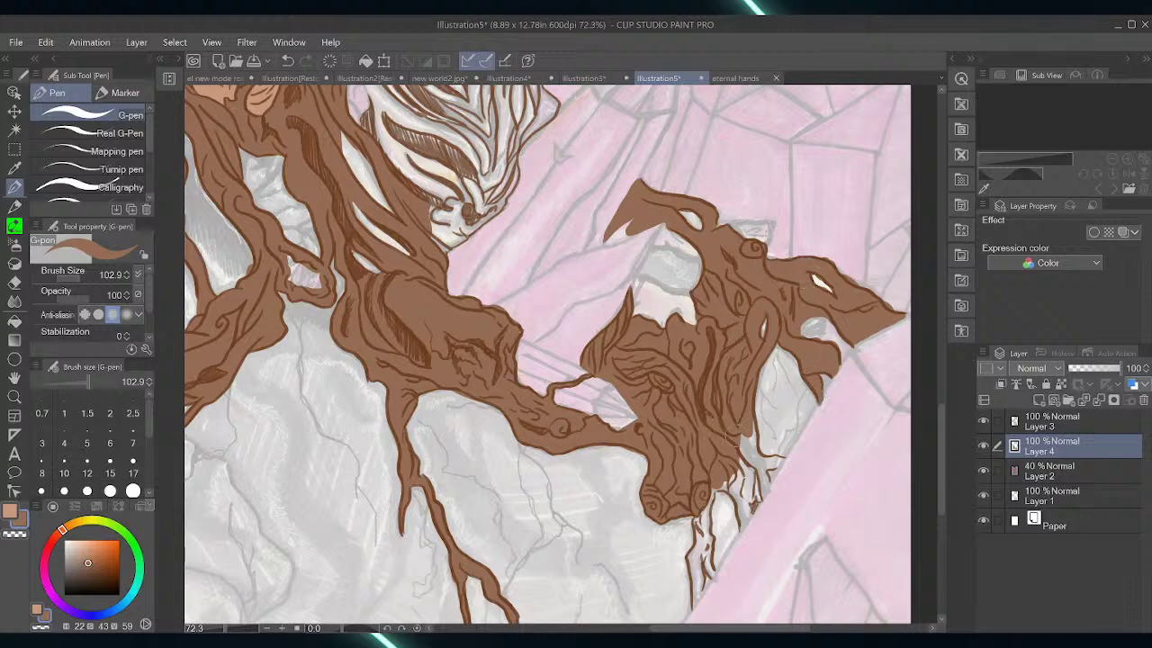
# Fill the small roots beneath and beside the wooden head's snout with brown, down to the edge of the pink crystal
pyautogui.moveTo(718, 473)
pyautogui.mouseDown()
pyautogui.moveTo(704, 526)
pyautogui.moveTo(695, 522)
pyautogui.moveTo(709, 542)
pyautogui.moveTo(708, 565)
pyautogui.moveTo(693, 568)
pyautogui.moveTo(700, 607)
pyautogui.moveTo(693, 597)
pyautogui.mouseUp()
pyautogui.moveTo(709, 565); pyautogui.dragTo(703, 590)
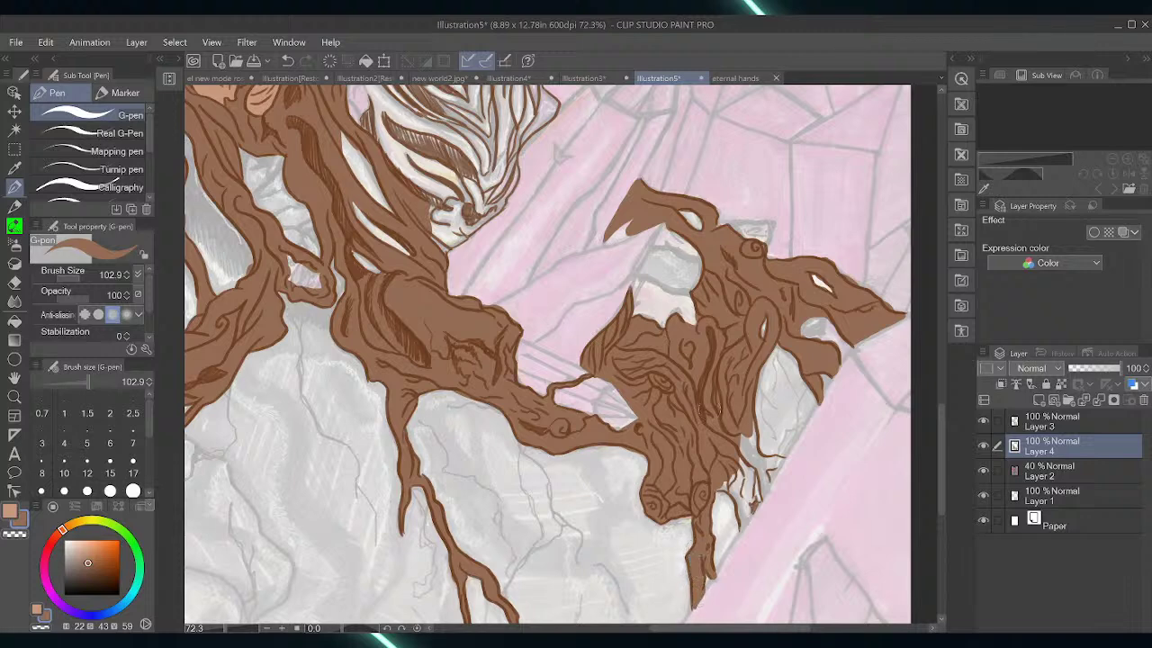
pyautogui.moveTo(708, 481)
pyautogui.mouseDown()
pyautogui.moveTo(730, 486)
pyautogui.moveTo(740, 522)
pyautogui.moveTo(754, 496)
pyautogui.moveTo(744, 464)
pyautogui.moveTo(743, 495)
pyautogui.mouseUp()
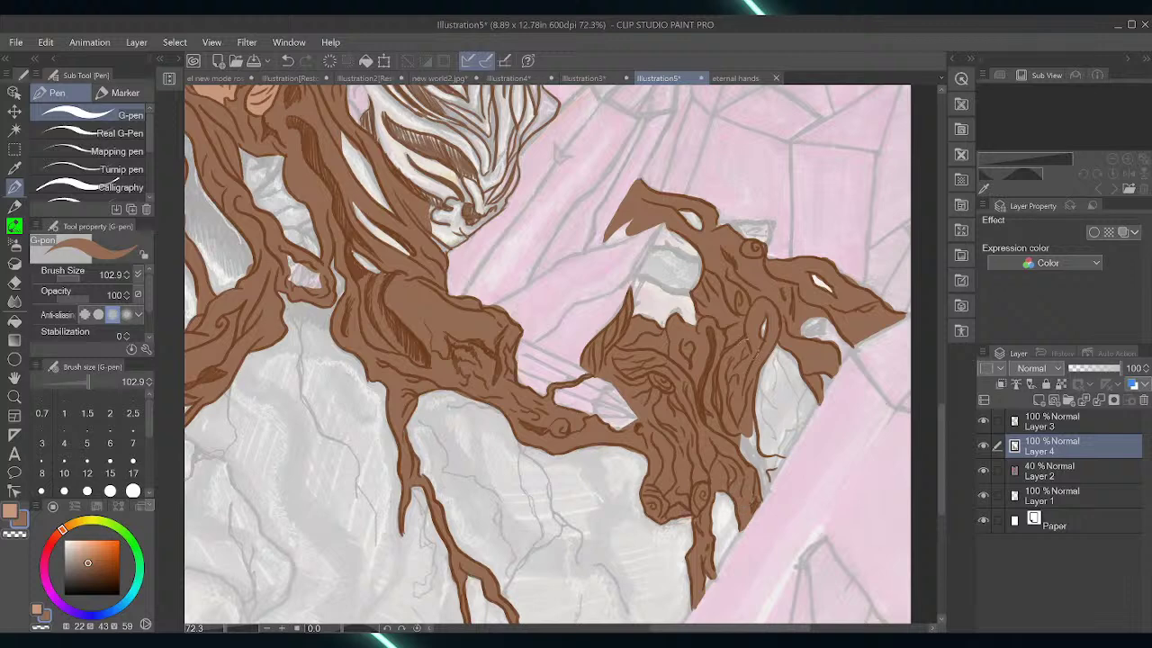
pyautogui.moveTo(739, 409)
pyautogui.mouseDown()
pyautogui.moveTo(754, 454)
pyautogui.moveTo(740, 466)
pyautogui.moveTo(761, 480)
pyautogui.moveTo(758, 502)
pyautogui.moveTo(767, 448)
pyautogui.moveTo(780, 459)
pyautogui.mouseUp()
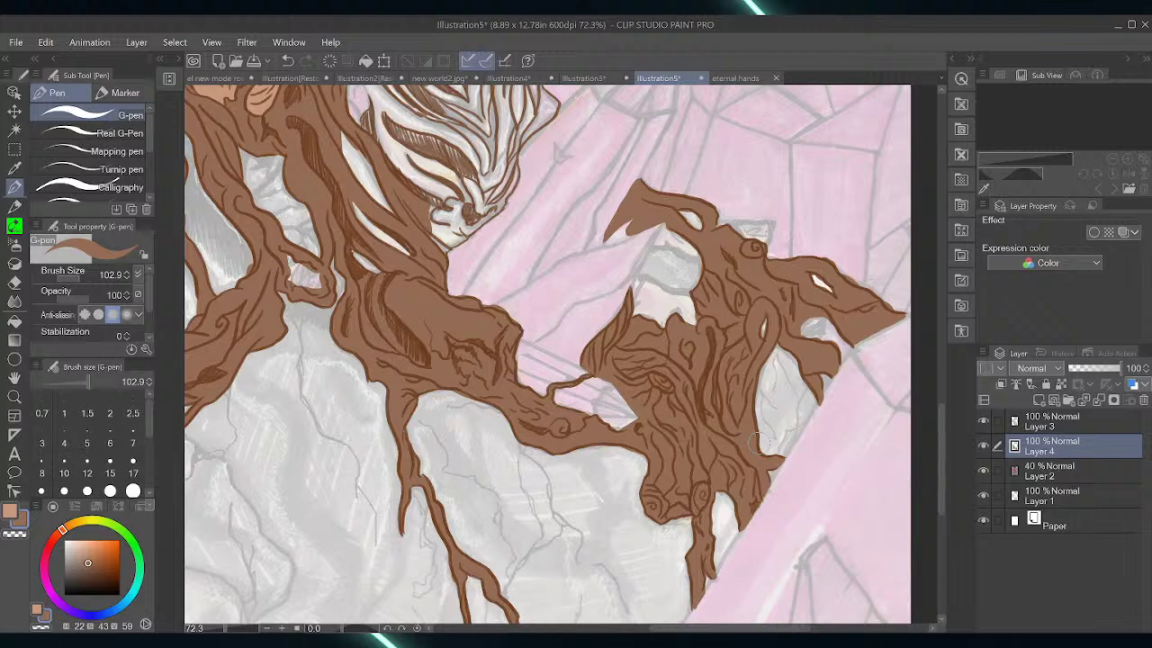
# Paint the strip of bark between the trunk and the large spiral knot brown, down to the knot's lower tip
pyautogui.moveTo(939, 419); pyautogui.dragTo(941, 360)
pyautogui.moveTo(344, 412)
pyautogui.mouseDown()
pyautogui.moveTo(383, 480)
pyautogui.moveTo(358, 430)
pyautogui.moveTo(376, 464)
pyautogui.mouseUp()
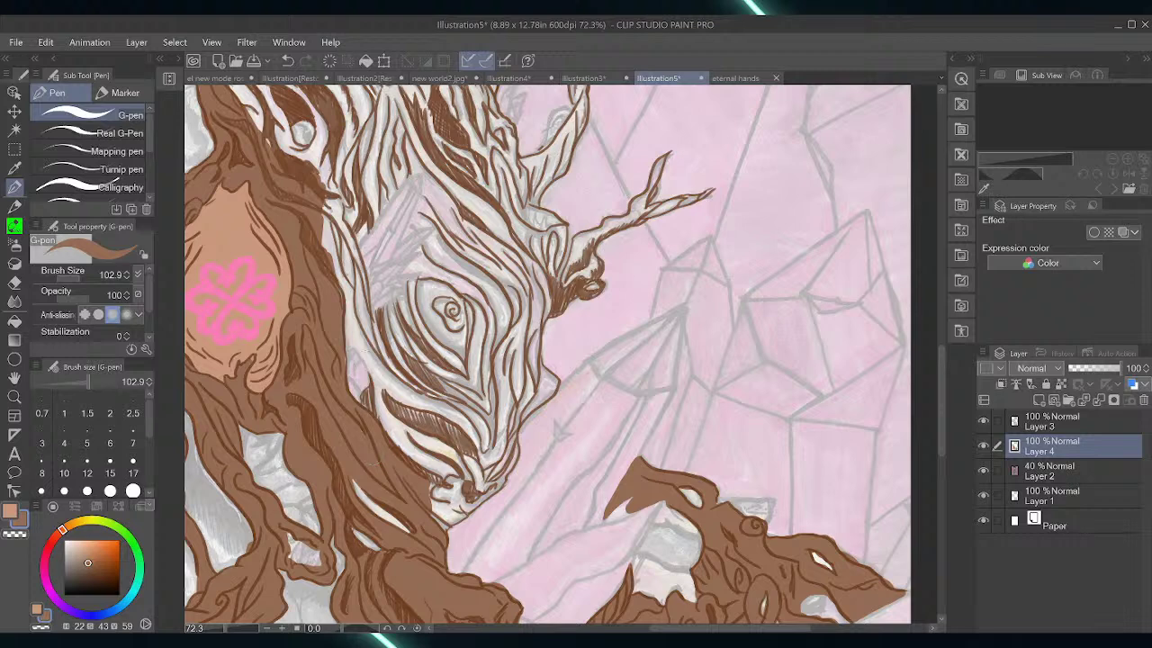
pyautogui.moveTo(343, 316)
pyautogui.mouseDown()
pyautogui.moveTo(385, 409)
pyautogui.moveTo(374, 416)
pyautogui.moveTo(396, 441)
pyautogui.mouseUp()
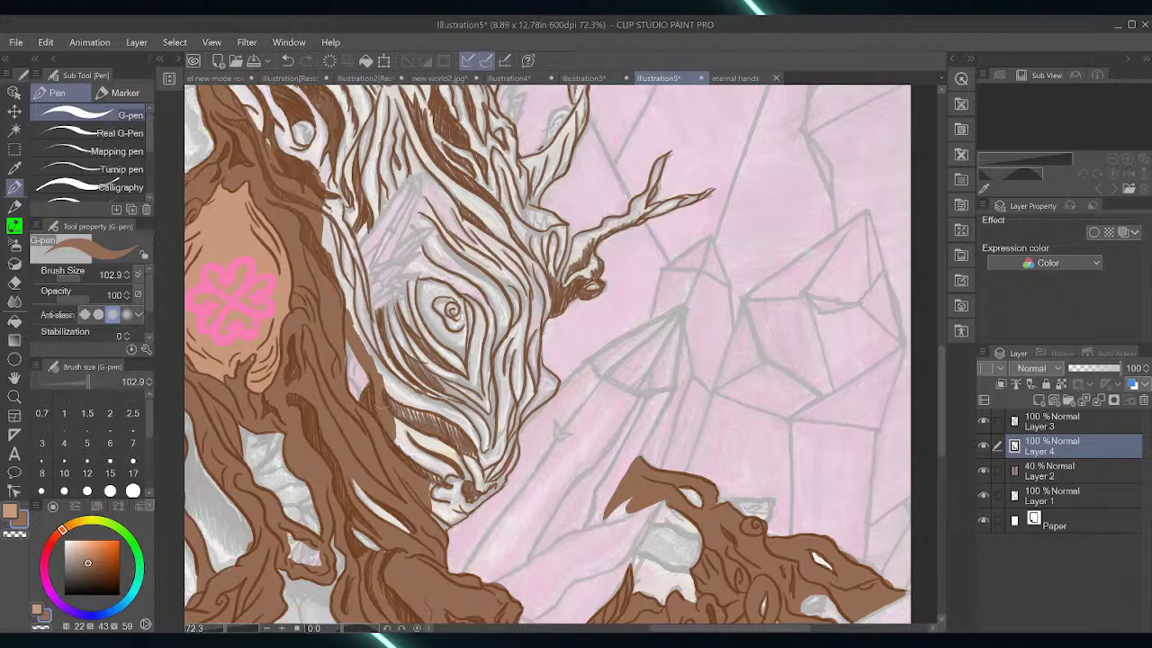
pyautogui.moveTo(387, 387)
pyautogui.mouseDown()
pyautogui.moveTo(414, 414)
pyautogui.moveTo(432, 477)
pyautogui.mouseUp()
pyautogui.moveTo(437, 438)
pyautogui.mouseDown()
pyautogui.moveTo(439, 525)
pyautogui.moveTo(448, 522)
pyautogui.moveTo(414, 538)
pyautogui.moveTo(449, 546)
pyautogui.mouseUp()
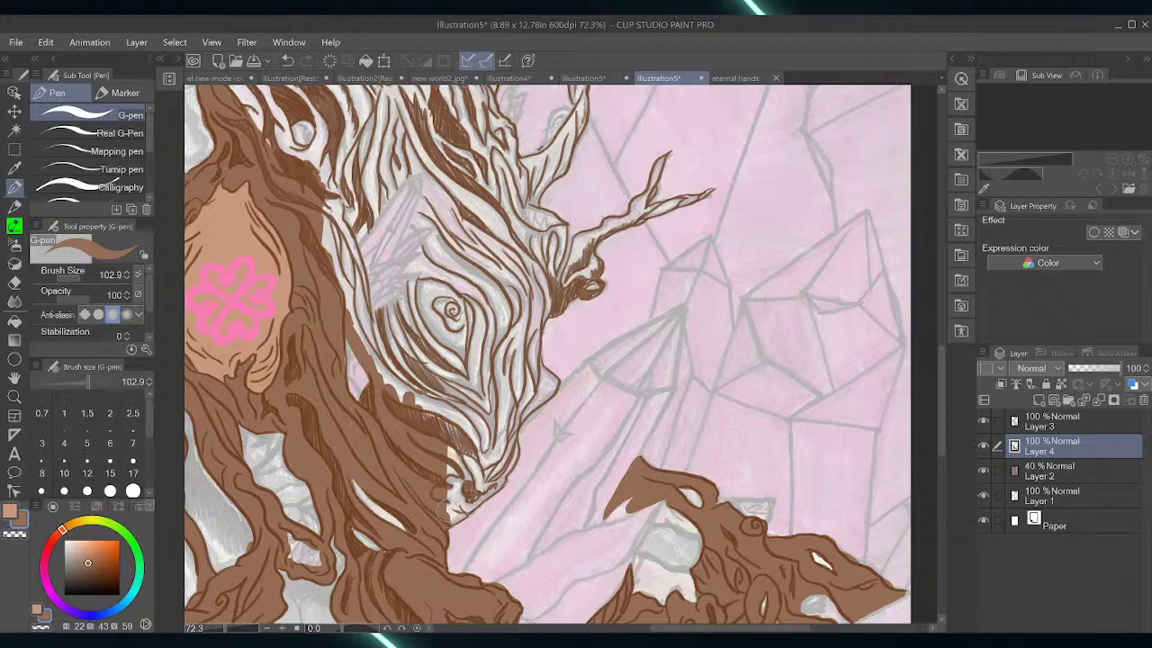
pyautogui.click(392, 441)
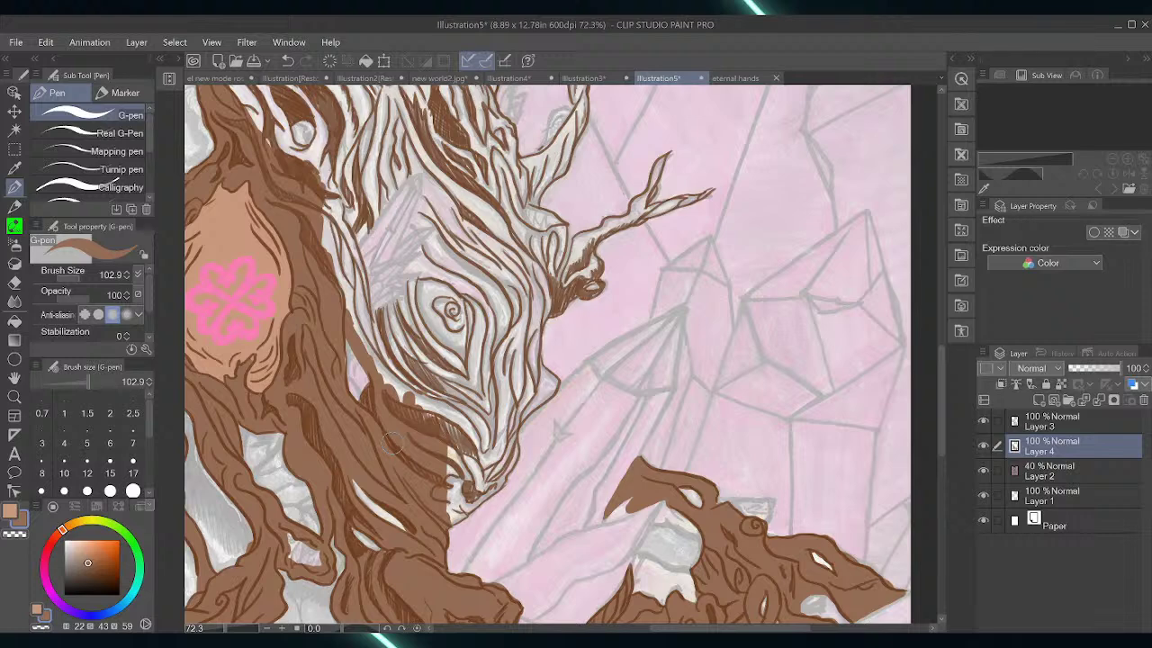
# Fill the large spiral-grained knot on the trunk with brown, including the bark just above it
pyautogui.moveTo(448, 437)
pyautogui.mouseDown()
pyautogui.moveTo(454, 493)
pyautogui.moveTo(466, 486)
pyautogui.moveTo(459, 522)
pyautogui.moveTo(468, 496)
pyautogui.moveTo(497, 482)
pyautogui.moveTo(513, 438)
pyautogui.moveTo(520, 459)
pyautogui.moveTo(512, 416)
pyautogui.moveTo(555, 385)
pyautogui.moveTo(531, 358)
pyautogui.moveTo(540, 392)
pyautogui.moveTo(537, 353)
pyautogui.moveTo(486, 478)
pyautogui.moveTo(468, 439)
pyautogui.moveTo(504, 387)
pyautogui.moveTo(465, 444)
pyautogui.moveTo(483, 382)
pyautogui.mouseUp()
pyautogui.moveTo(482, 383); pyautogui.dragTo(460, 450)
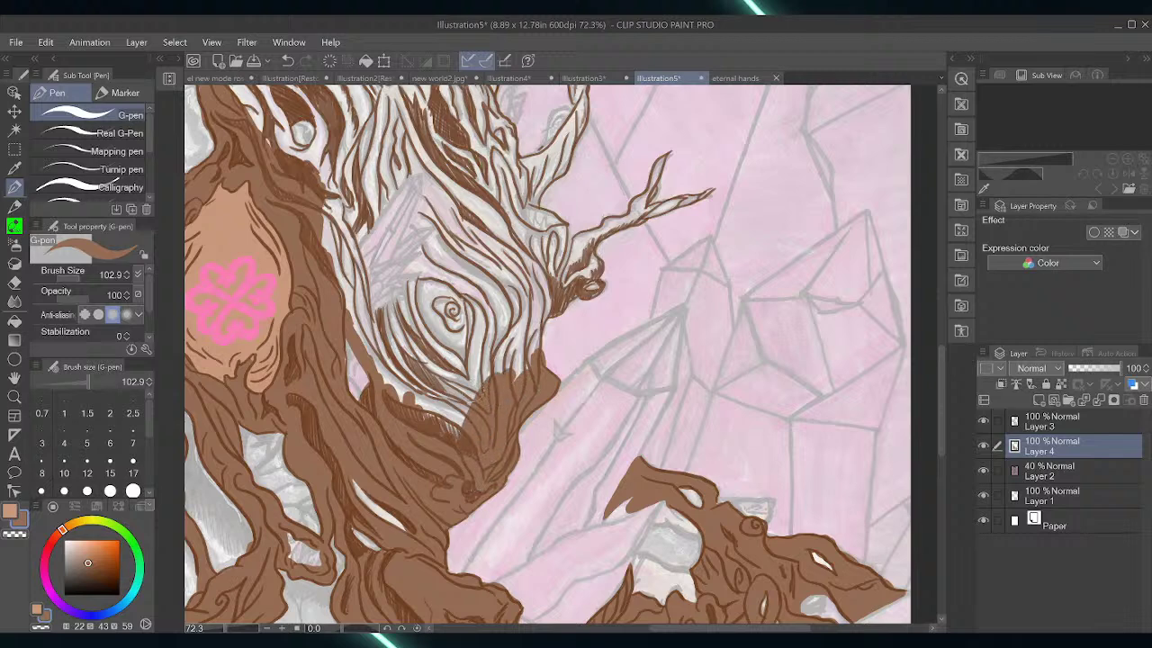
pyautogui.moveTo(482, 391)
pyautogui.mouseDown()
pyautogui.moveTo(456, 432)
pyautogui.moveTo(432, 396)
pyautogui.moveTo(419, 400)
pyautogui.moveTo(495, 351)
pyautogui.moveTo(514, 360)
pyautogui.moveTo(545, 304)
pyautogui.moveTo(537, 293)
pyautogui.moveTo(423, 396)
pyautogui.mouseUp()
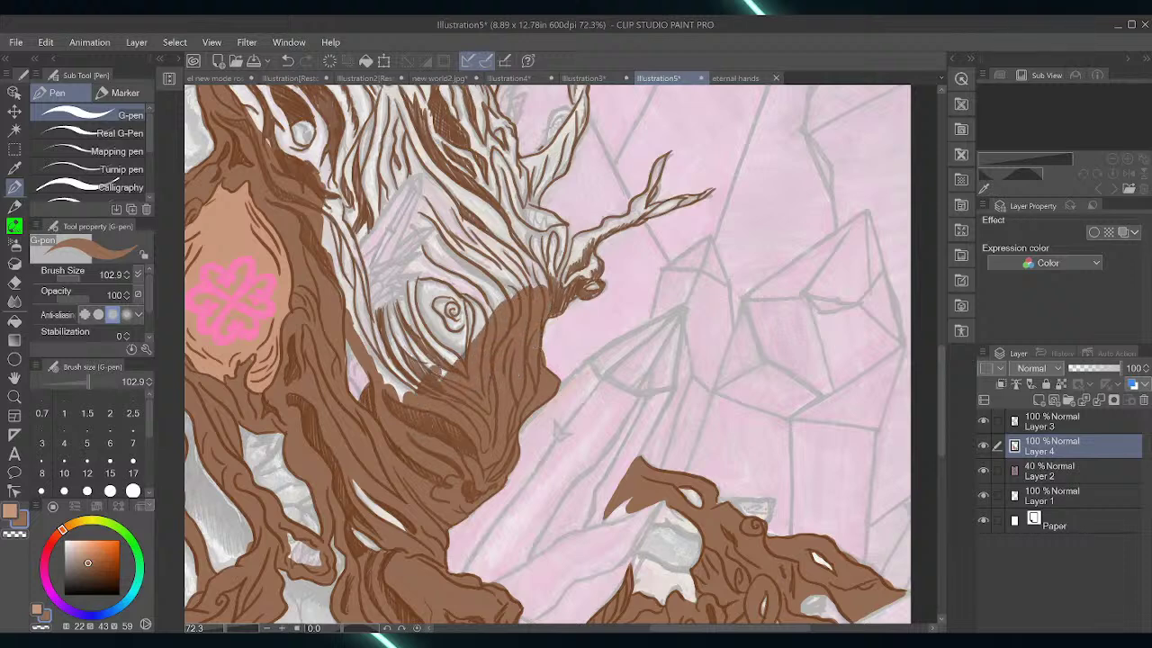
pyautogui.moveTo(520, 286); pyautogui.dragTo(407, 398)
pyautogui.moveTo(538, 297)
pyautogui.mouseDown()
pyautogui.moveTo(409, 391)
pyautogui.moveTo(517, 297)
pyautogui.moveTo(396, 383)
pyautogui.moveTo(486, 297)
pyautogui.moveTo(356, 373)
pyautogui.moveTo(369, 337)
pyautogui.moveTo(540, 241)
pyautogui.moveTo(356, 328)
pyautogui.moveTo(342, 288)
pyautogui.moveTo(509, 205)
pyautogui.moveTo(342, 247)
pyautogui.moveTo(333, 225)
pyautogui.moveTo(376, 216)
pyautogui.moveTo(423, 175)
pyautogui.moveTo(329, 185)
pyautogui.moveTo(377, 140)
pyautogui.moveTo(291, 180)
pyautogui.moveTo(338, 131)
pyautogui.moveTo(306, 151)
pyautogui.moveTo(326, 130)
pyautogui.moveTo(313, 115)
pyautogui.moveTo(338, 137)
pyautogui.mouseUp()
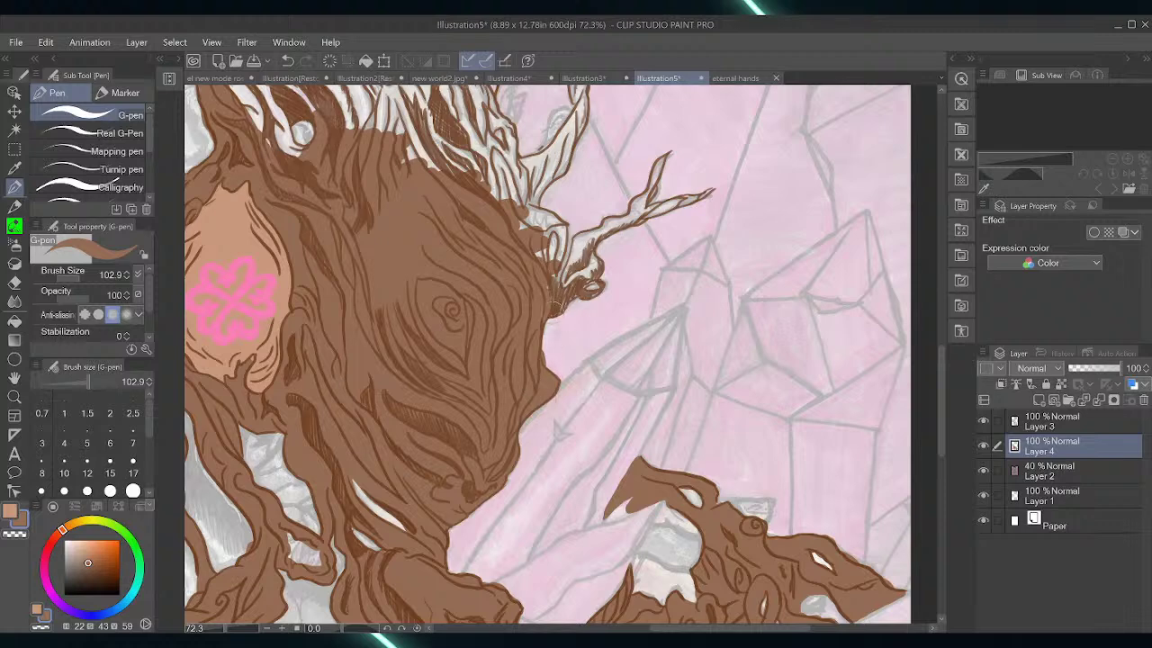
# Colour the forked twig beside the spiral knot brown, including its base and the small curled stub beneath it
pyautogui.moveTo(554, 306)
pyautogui.mouseDown()
pyautogui.moveTo(572, 286)
pyautogui.moveTo(562, 293)
pyautogui.moveTo(565, 270)
pyautogui.moveTo(551, 289)
pyautogui.moveTo(590, 265)
pyautogui.moveTo(567, 263)
pyautogui.moveTo(577, 240)
pyautogui.moveTo(531, 271)
pyautogui.mouseUp()
pyautogui.moveTo(520, 229)
pyautogui.mouseDown()
pyautogui.moveTo(556, 232)
pyautogui.moveTo(596, 133)
pyautogui.moveTo(563, 270)
pyautogui.moveTo(583, 241)
pyautogui.moveTo(571, 243)
pyautogui.moveTo(613, 221)
pyautogui.moveTo(601, 219)
pyautogui.moveTo(637, 214)
pyautogui.moveTo(661, 171)
pyautogui.mouseUp()
pyautogui.moveTo(652, 173)
pyautogui.mouseDown()
pyautogui.moveTo(659, 154)
pyautogui.moveTo(649, 218)
pyautogui.moveTo(715, 186)
pyautogui.moveTo(693, 204)
pyautogui.moveTo(700, 195)
pyautogui.mouseUp()
pyautogui.moveTo(642, 225); pyautogui.dragTo(666, 211)
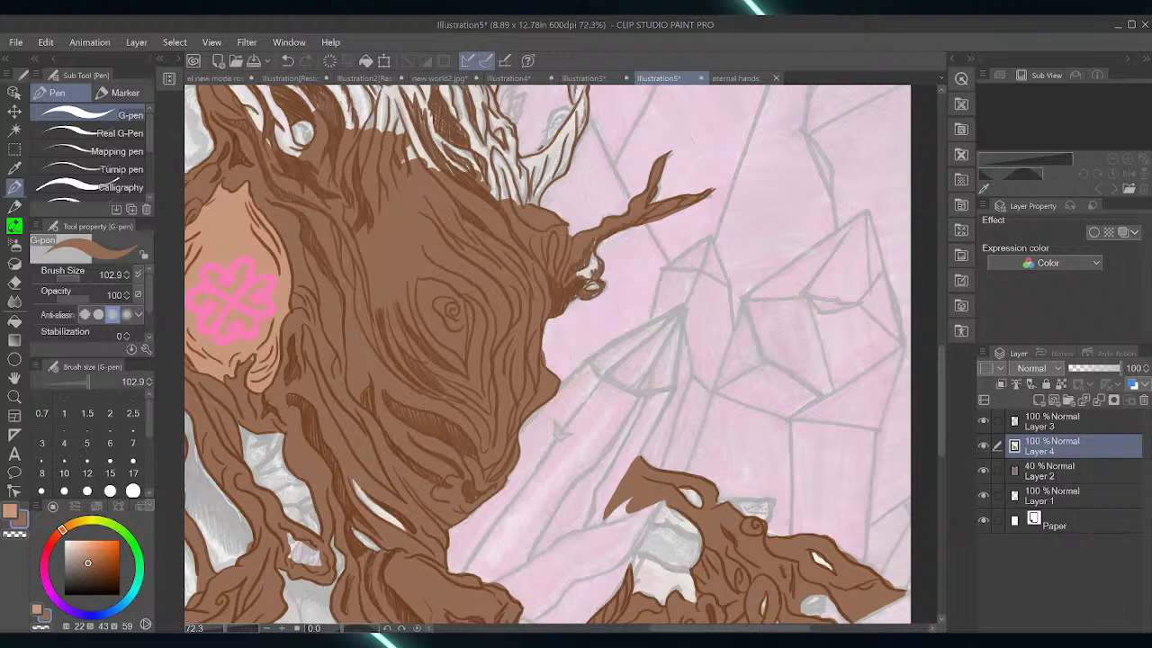
pyautogui.click(287, 60)
pyautogui.hotkey('ctrl', 'y')
pyautogui.moveTo(594, 261)
pyautogui.mouseDown()
pyautogui.moveTo(601, 241)
pyautogui.moveTo(596, 270)
pyautogui.moveTo(585, 266)
pyautogui.moveTo(584, 290)
pyautogui.moveTo(594, 286)
pyautogui.moveTo(558, 297)
pyautogui.moveTo(600, 259)
pyautogui.mouseUp()
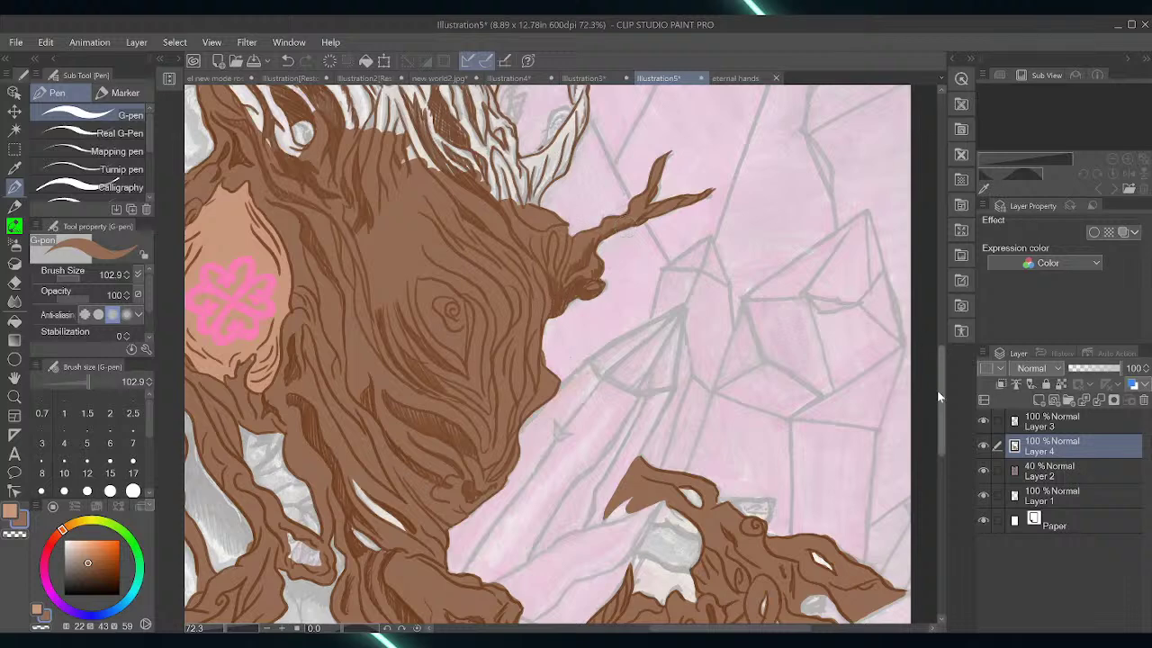
# Fill the bark above the large spiral knot and the slender curved branch beside it with brown, up to the branch tip
pyautogui.moveTo(937, 390); pyautogui.dragTo(938, 336)
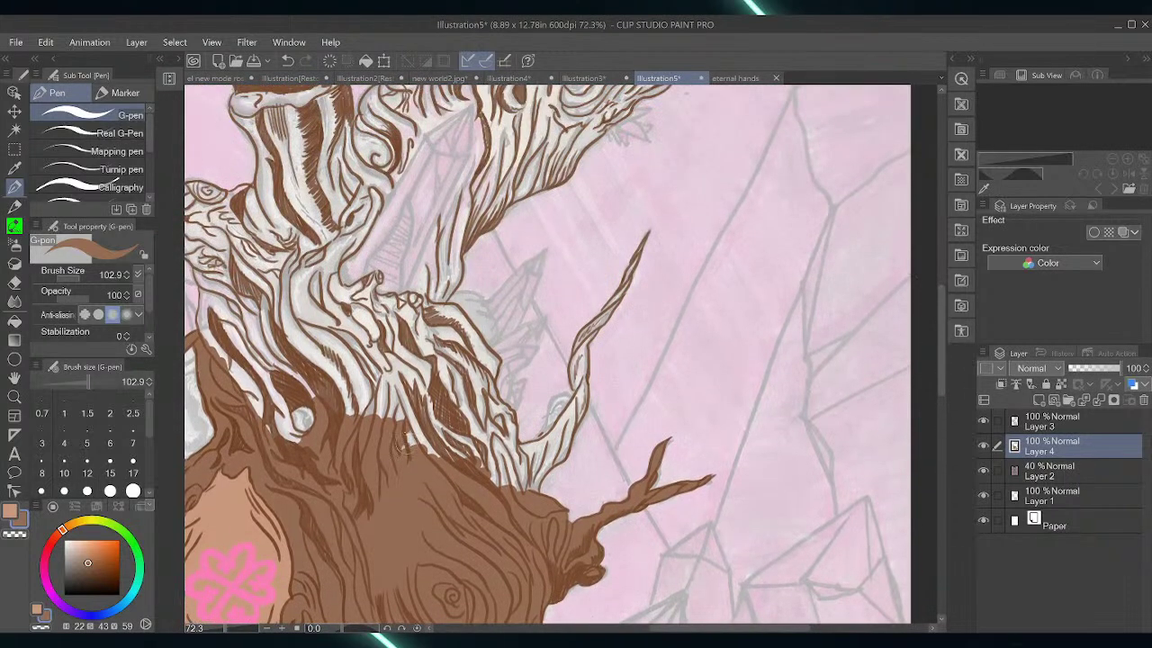
pyautogui.moveTo(402, 448)
pyautogui.mouseDown()
pyautogui.moveTo(407, 430)
pyautogui.moveTo(458, 450)
pyautogui.moveTo(494, 482)
pyautogui.moveTo(504, 450)
pyautogui.moveTo(531, 477)
pyautogui.moveTo(488, 378)
pyautogui.moveTo(468, 396)
pyautogui.moveTo(454, 378)
pyautogui.moveTo(440, 405)
pyautogui.moveTo(430, 346)
pyautogui.moveTo(454, 335)
pyautogui.moveTo(482, 378)
pyautogui.moveTo(486, 360)
pyautogui.moveTo(455, 313)
pyautogui.moveTo(463, 335)
pyautogui.moveTo(475, 323)
pyautogui.moveTo(468, 337)
pyautogui.moveTo(497, 360)
pyautogui.moveTo(495, 378)
pyautogui.moveTo(495, 351)
pyautogui.moveTo(488, 371)
pyautogui.mouseUp()
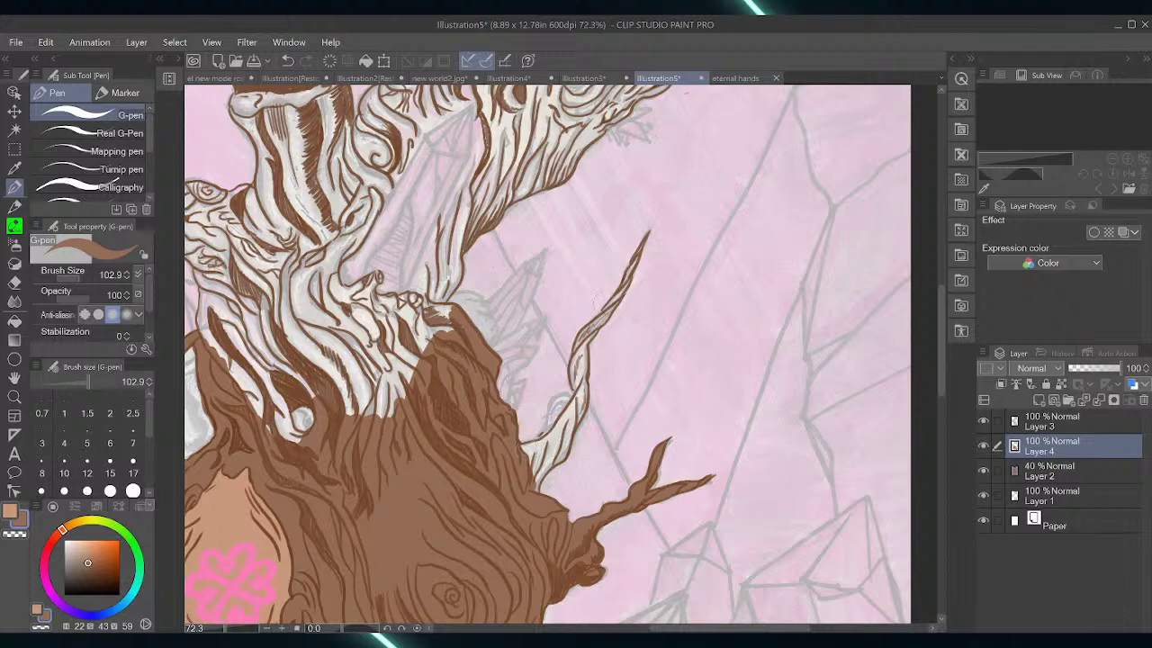
pyautogui.moveTo(522, 449)
pyautogui.mouseDown()
pyautogui.moveTo(563, 433)
pyautogui.moveTo(584, 381)
pyautogui.moveTo(566, 444)
pyautogui.moveTo(527, 486)
pyautogui.moveTo(553, 455)
pyautogui.moveTo(545, 437)
pyautogui.moveTo(524, 455)
pyautogui.mouseUp()
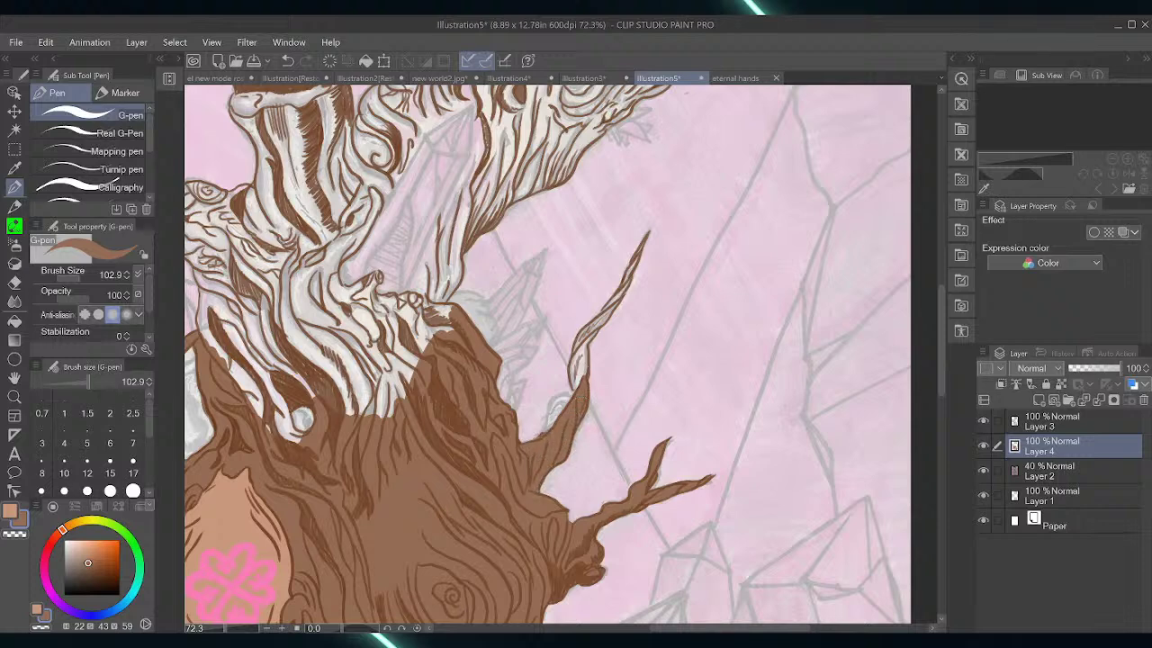
pyautogui.moveTo(581, 349)
pyautogui.mouseDown()
pyautogui.moveTo(594, 334)
pyautogui.moveTo(578, 387)
pyautogui.moveTo(590, 326)
pyautogui.moveTo(574, 347)
pyautogui.mouseUp()
pyautogui.moveTo(592, 328); pyautogui.dragTo(621, 297)
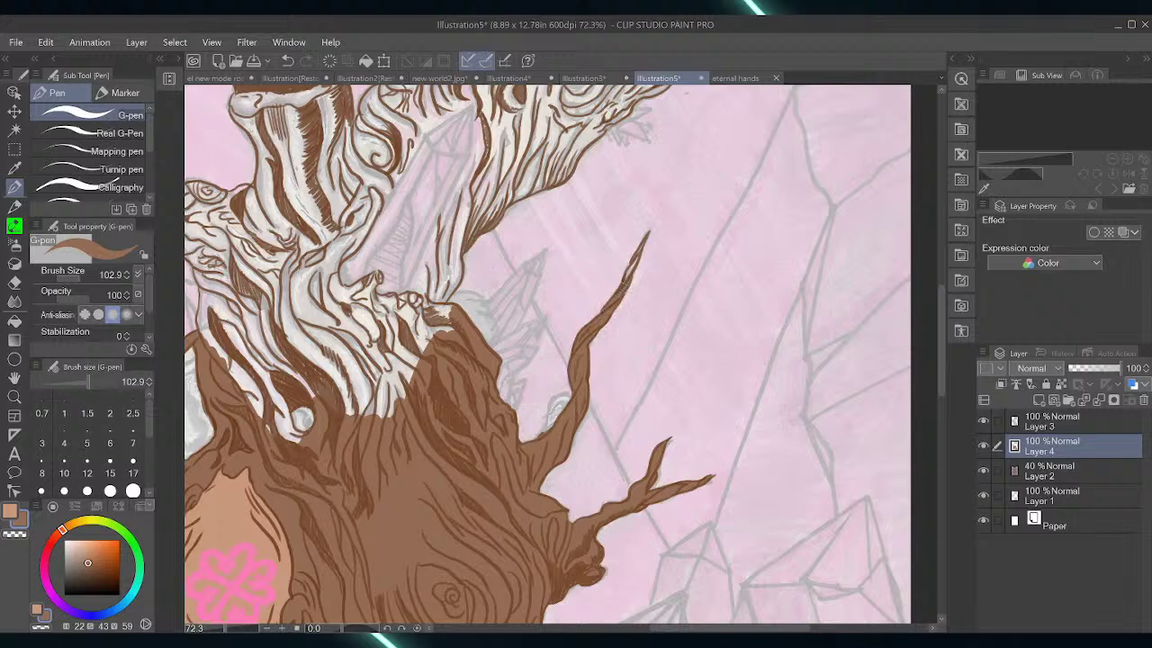
pyautogui.moveTo(638, 248); pyautogui.dragTo(625, 275)
# Paint the upper trunk brown around the small round hole, from the face's top edge up to the foot of the broken stump
pyautogui.moveTo(685, 628); pyautogui.dragTo(639, 628)
pyautogui.moveTo(510, 381)
pyautogui.mouseDown()
pyautogui.moveTo(493, 431)
pyautogui.moveTo(514, 441)
pyautogui.moveTo(509, 396)
pyautogui.moveTo(527, 439)
pyautogui.mouseUp()
pyautogui.moveTo(503, 379)
pyautogui.mouseDown()
pyautogui.moveTo(525, 402)
pyautogui.moveTo(540, 398)
pyautogui.moveTo(522, 378)
pyautogui.moveTo(510, 395)
pyautogui.moveTo(545, 385)
pyautogui.moveTo(562, 435)
pyautogui.moveTo(533, 345)
pyautogui.moveTo(497, 364)
pyautogui.moveTo(479, 353)
pyautogui.moveTo(464, 306)
pyautogui.moveTo(445, 330)
pyautogui.moveTo(433, 295)
pyautogui.moveTo(429, 338)
pyautogui.moveTo(437, 308)
pyautogui.moveTo(423, 263)
pyautogui.mouseUp()
pyautogui.moveTo(437, 315)
pyautogui.mouseDown()
pyautogui.moveTo(442, 265)
pyautogui.moveTo(482, 252)
pyautogui.moveTo(511, 335)
pyautogui.moveTo(508, 244)
pyautogui.moveTo(540, 342)
pyautogui.moveTo(585, 416)
pyautogui.mouseUp()
pyautogui.moveTo(522, 254)
pyautogui.mouseDown()
pyautogui.moveTo(553, 294)
pyautogui.moveTo(542, 294)
pyautogui.moveTo(579, 388)
pyautogui.moveTo(589, 339)
pyautogui.moveTo(616, 388)
pyautogui.moveTo(657, 313)
pyautogui.moveTo(643, 320)
pyautogui.moveTo(677, 322)
pyautogui.moveTo(661, 309)
pyautogui.moveTo(603, 338)
pyautogui.moveTo(576, 320)
pyautogui.moveTo(603, 304)
pyautogui.moveTo(617, 313)
pyautogui.moveTo(614, 335)
pyautogui.moveTo(594, 338)
pyautogui.moveTo(608, 270)
pyautogui.mouseUp()
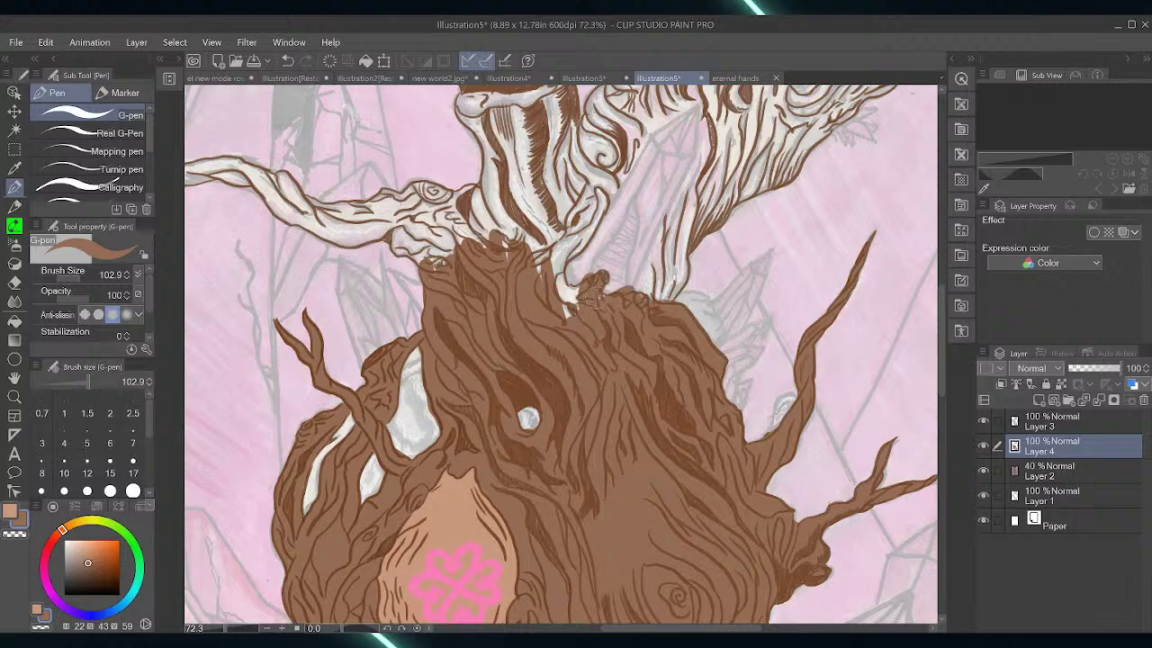
# Fill the bark at the foot of the broken stump and on both sides of the embedded pink crystal with brown
pyautogui.moveTo(576, 316)
pyautogui.mouseDown()
pyautogui.moveTo(558, 291)
pyautogui.moveTo(585, 285)
pyautogui.moveTo(550, 288)
pyautogui.moveTo(609, 184)
pyautogui.mouseUp()
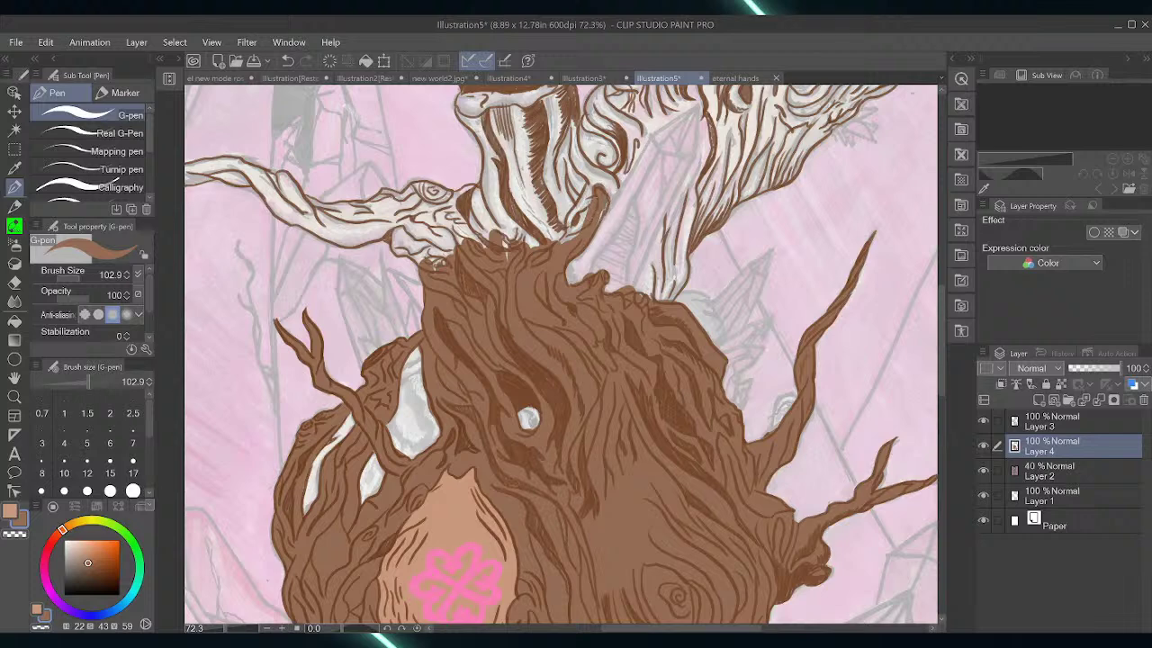
pyautogui.moveTo(566, 242)
pyautogui.mouseDown()
pyautogui.moveTo(602, 189)
pyautogui.moveTo(586, 198)
pyautogui.moveTo(590, 178)
pyautogui.mouseUp()
pyautogui.moveTo(530, 247)
pyautogui.mouseDown()
pyautogui.moveTo(545, 241)
pyautogui.moveTo(543, 218)
pyautogui.mouseUp()
pyautogui.moveTo(506, 258); pyautogui.dragTo(523, 229)
pyautogui.moveTo(452, 270); pyautogui.dragTo(433, 250)
pyautogui.moveTo(449, 264)
pyautogui.mouseDown()
pyautogui.moveTo(397, 232)
pyautogui.moveTo(430, 262)
pyautogui.moveTo(396, 230)
pyautogui.moveTo(402, 216)
pyautogui.moveTo(531, 220)
pyautogui.mouseUp()
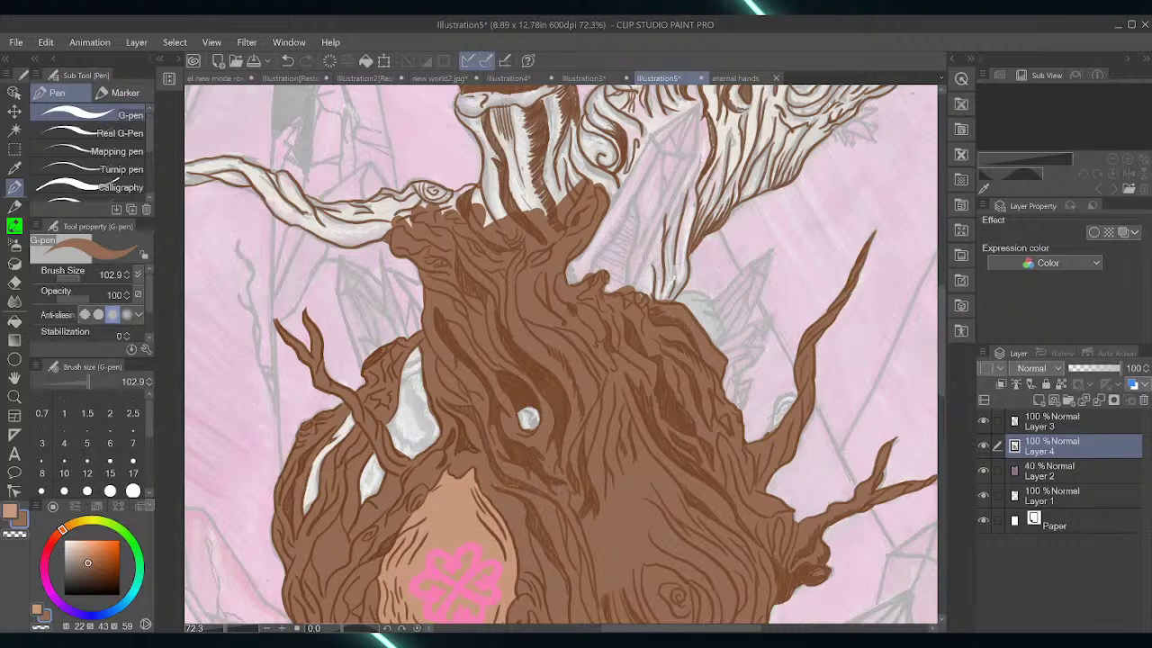
pyautogui.moveTo(638, 286); pyautogui.dragTo(652, 253)
pyautogui.moveTo(686, 194)
pyautogui.mouseDown()
pyautogui.moveTo(644, 290)
pyautogui.moveTo(698, 184)
pyautogui.moveTo(631, 287)
pyautogui.moveTo(679, 242)
pyautogui.moveTo(693, 199)
pyautogui.moveTo(681, 277)
pyautogui.moveTo(660, 306)
pyautogui.mouseUp()
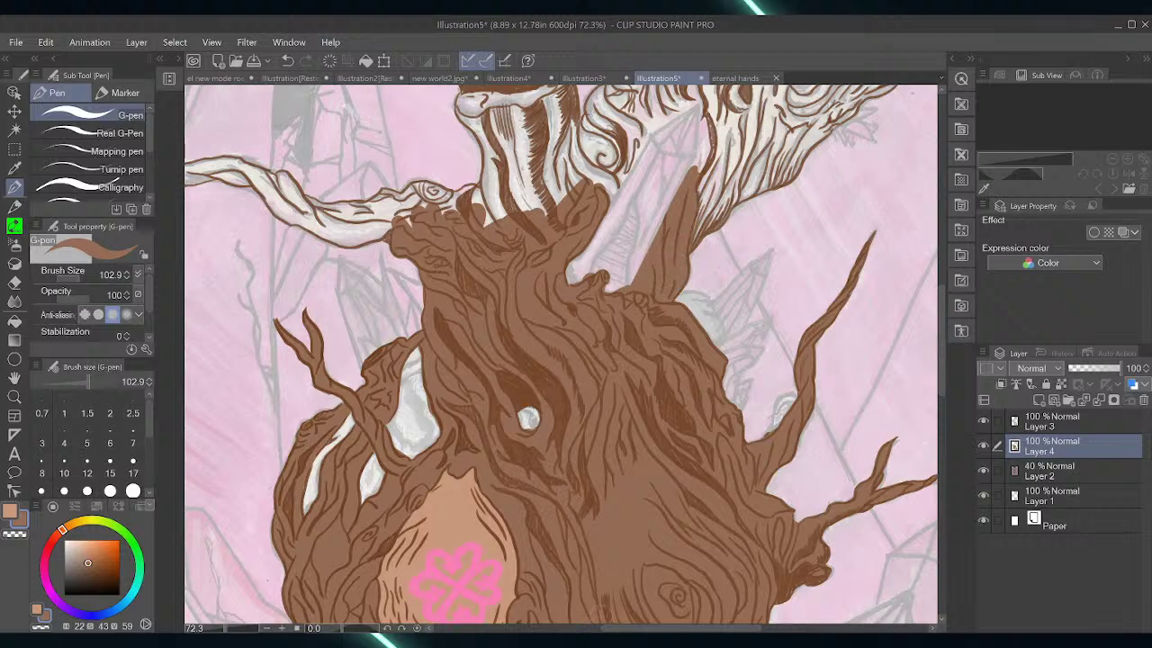
# Colour the grooved sides of the broken stump brown, along with the round knot at the base of the long side branch
pyautogui.moveTo(618, 628); pyautogui.dragTo(581, 627)
pyautogui.moveTo(939, 386); pyautogui.dragTo(938, 385)
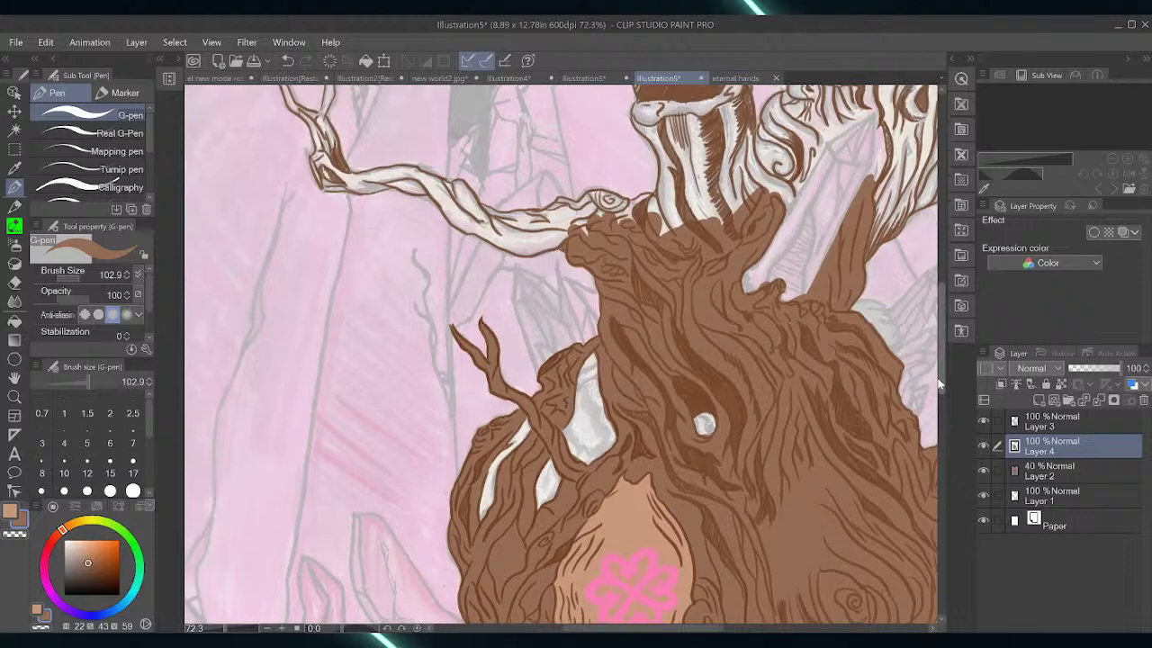
pyautogui.scroll(5, 939, 385)
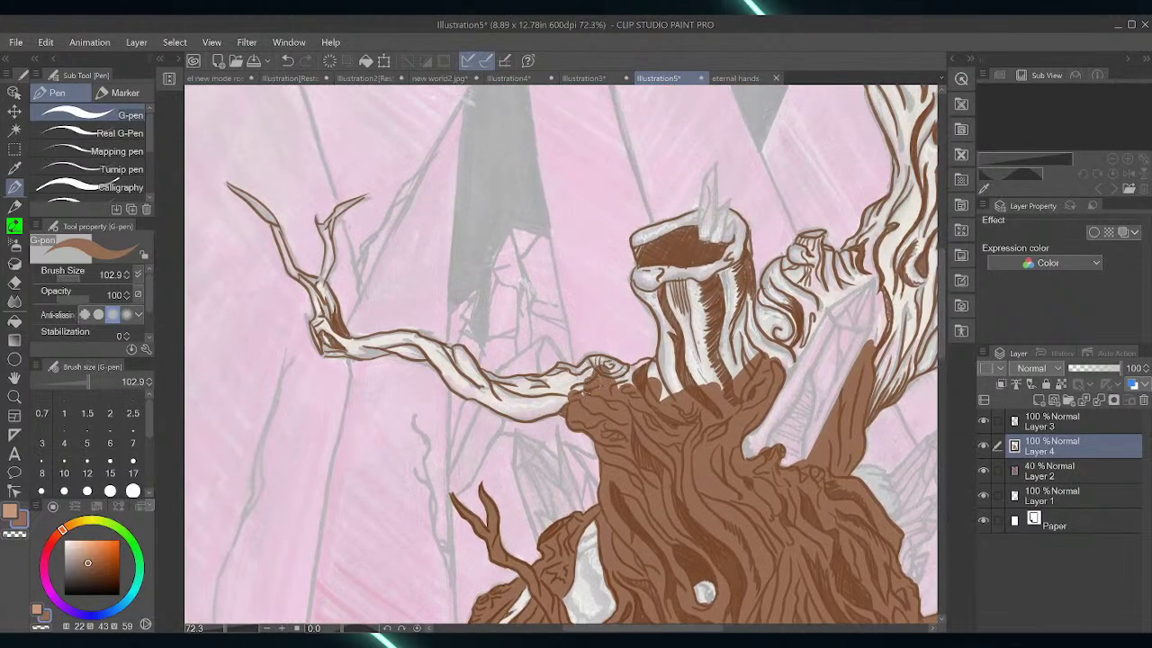
pyautogui.moveTo(585, 390)
pyautogui.mouseDown()
pyautogui.moveTo(595, 359)
pyautogui.moveTo(655, 369)
pyautogui.moveTo(612, 377)
pyautogui.moveTo(725, 379)
pyautogui.mouseUp()
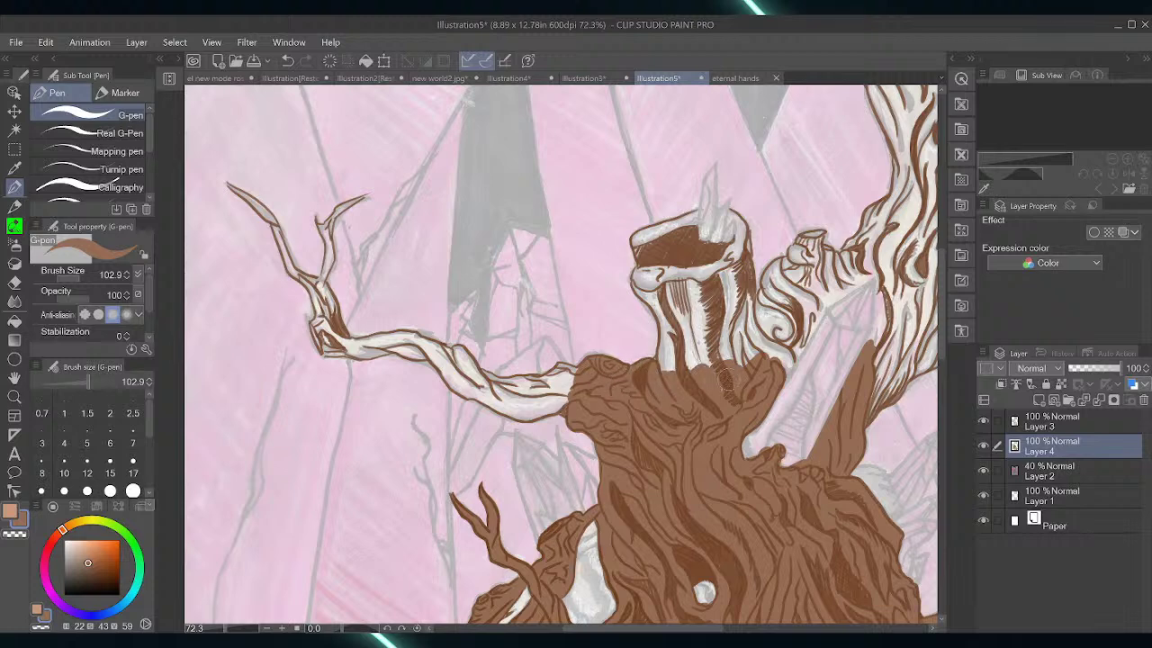
pyautogui.moveTo(743, 297)
pyautogui.mouseDown()
pyautogui.moveTo(754, 364)
pyautogui.moveTo(770, 338)
pyautogui.moveTo(792, 371)
pyautogui.moveTo(733, 333)
pyautogui.moveTo(724, 279)
pyautogui.moveTo(709, 360)
pyautogui.mouseUp()
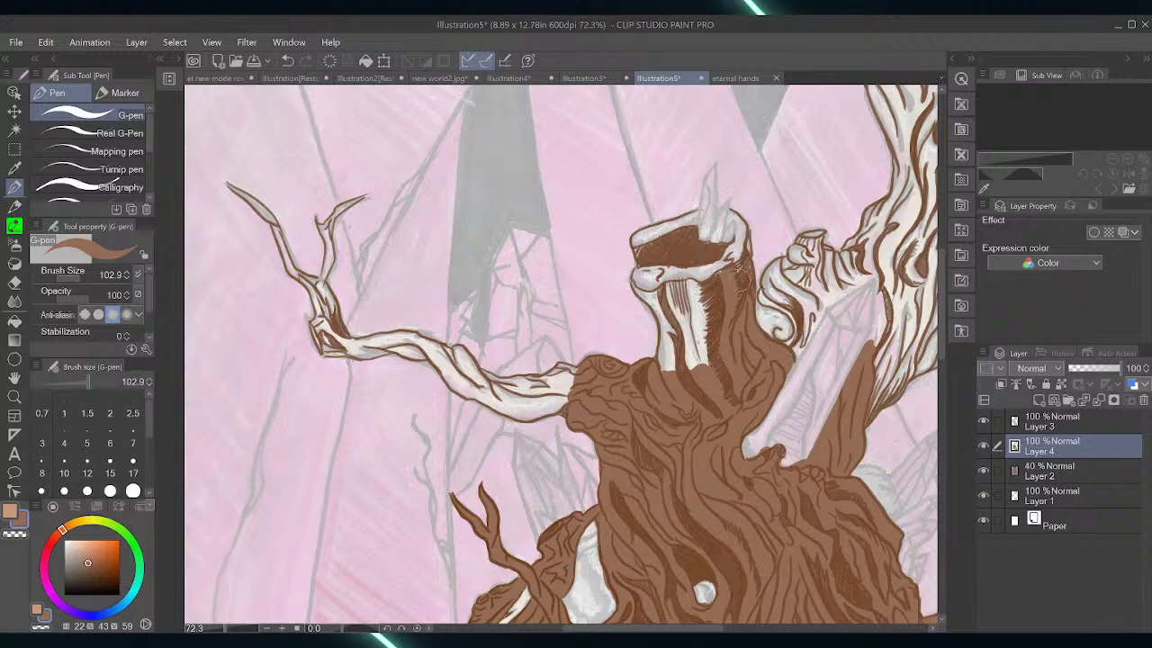
pyautogui.moveTo(742, 278); pyautogui.dragTo(749, 297)
pyautogui.moveTo(704, 364); pyautogui.dragTo(713, 274)
pyautogui.moveTo(713, 274)
pyautogui.mouseDown()
pyautogui.moveTo(702, 350)
pyautogui.moveTo(691, 369)
pyautogui.moveTo(671, 371)
pyautogui.mouseUp()
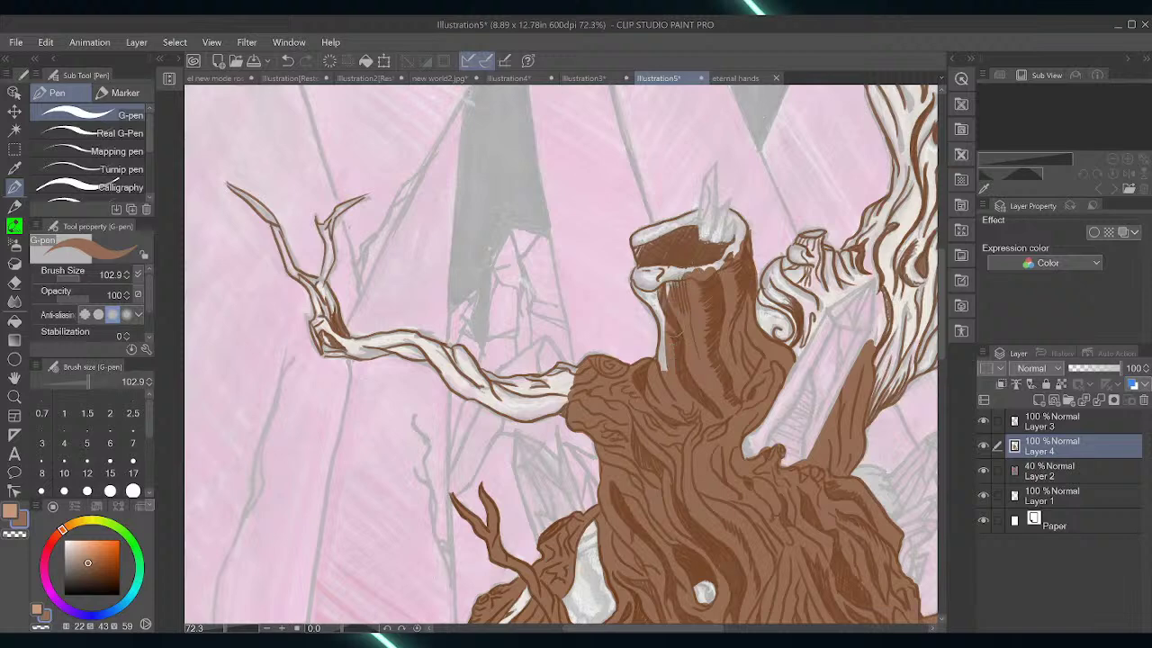
pyautogui.moveTo(664, 319); pyautogui.dragTo(657, 373)
pyautogui.moveTo(673, 298); pyautogui.dragTo(666, 328)
# Fill the broken stump's rim with brown, covering the small crystal base inside its opening
pyautogui.moveTo(641, 268)
pyautogui.mouseDown()
pyautogui.moveTo(635, 282)
pyautogui.moveTo(658, 315)
pyautogui.moveTo(653, 261)
pyautogui.moveTo(711, 265)
pyautogui.moveTo(740, 214)
pyautogui.mouseUp()
pyautogui.moveTo(651, 248)
pyautogui.mouseDown()
pyautogui.moveTo(641, 253)
pyautogui.moveTo(650, 243)
pyautogui.moveTo(639, 241)
pyautogui.mouseUp()
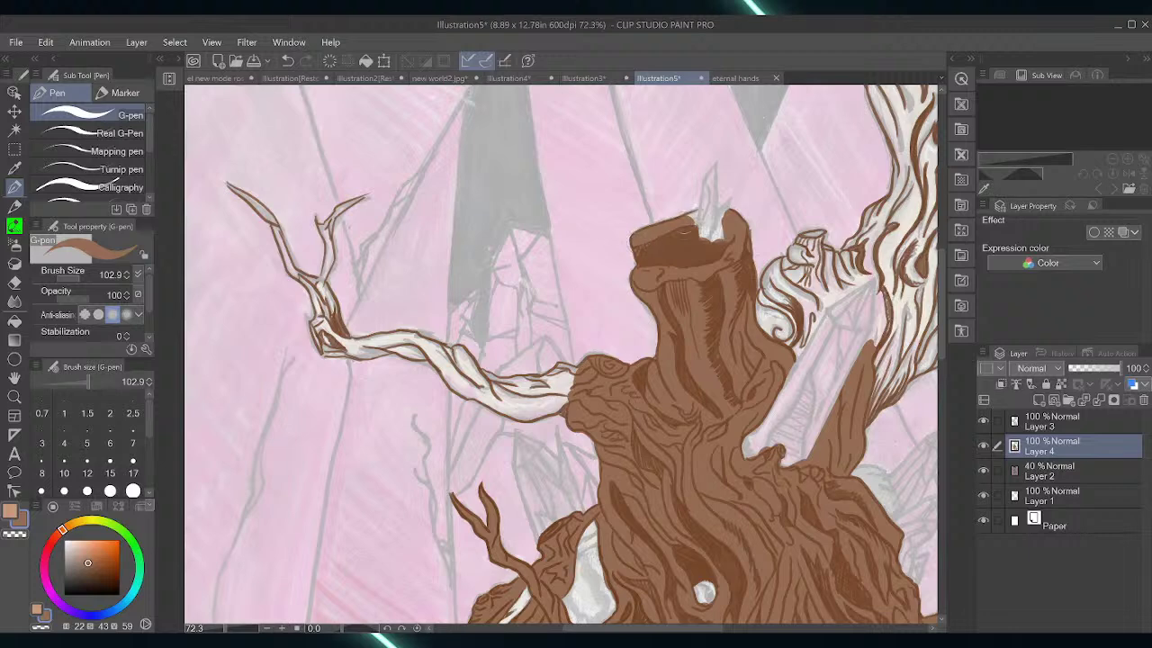
pyautogui.moveTo(691, 214)
pyautogui.mouseDown()
pyautogui.moveTo(712, 245)
pyautogui.moveTo(697, 262)
pyautogui.moveTo(666, 250)
pyautogui.mouseUp()
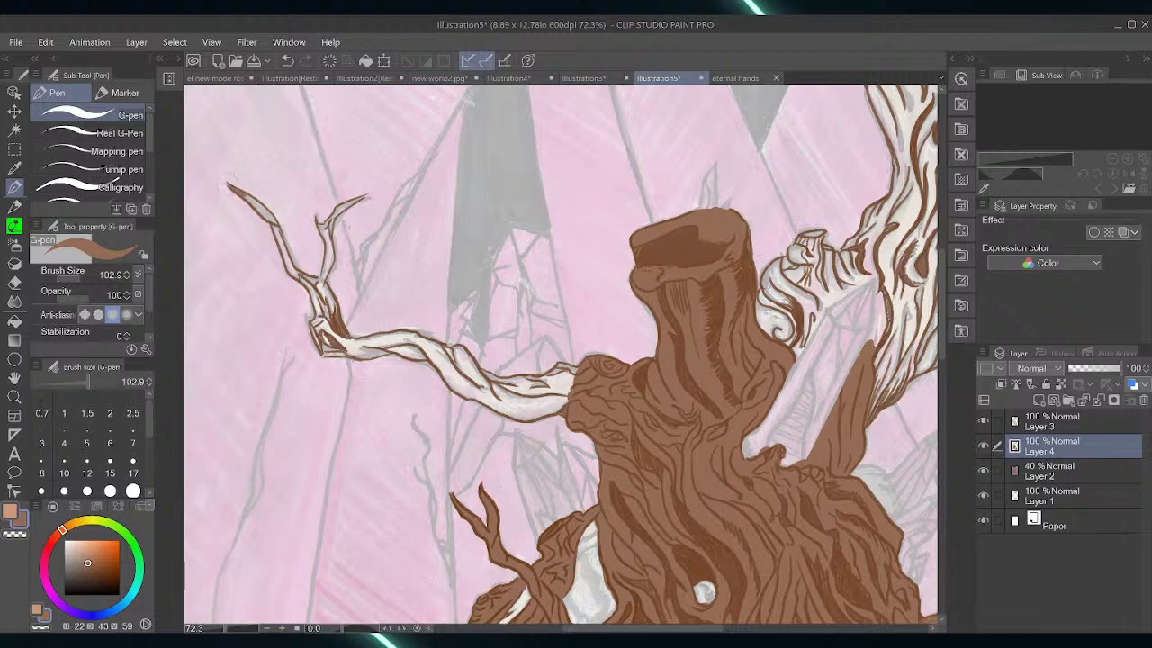
# Paint the two forked twigs at the end of the long side branch brown, down to where they meet
pyautogui.moveTo(230, 189)
pyautogui.mouseDown()
pyautogui.moveTo(276, 220)
pyautogui.moveTo(280, 263)
pyautogui.moveTo(274, 252)
pyautogui.moveTo(315, 302)
pyautogui.moveTo(321, 277)
pyautogui.moveTo(332, 310)
pyautogui.mouseUp()
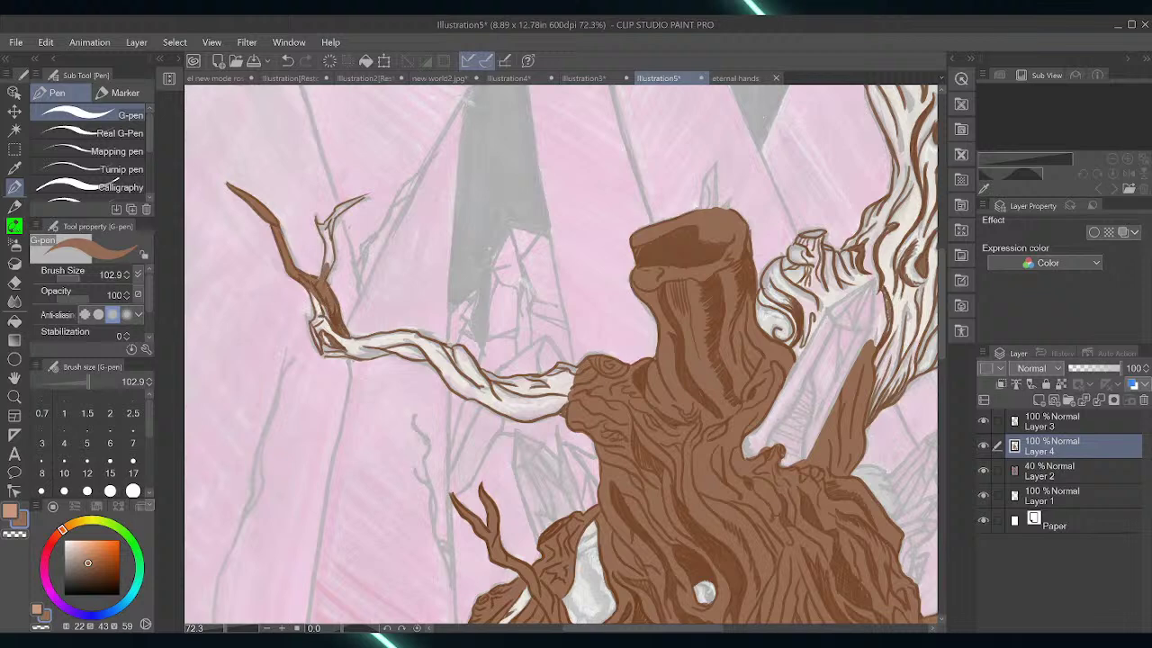
pyautogui.moveTo(327, 263); pyautogui.dragTo(328, 241)
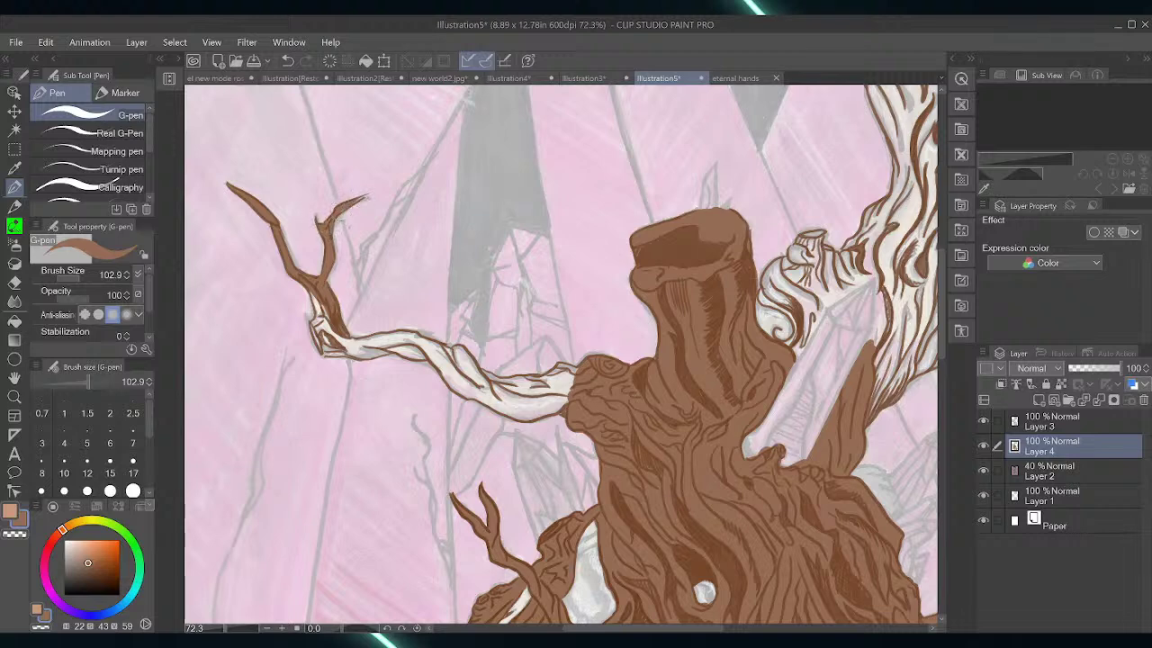
pyautogui.moveTo(318, 297)
pyautogui.mouseDown()
pyautogui.moveTo(335, 331)
pyautogui.moveTo(313, 301)
pyautogui.moveTo(327, 318)
pyautogui.moveTo(316, 325)
pyautogui.moveTo(334, 362)
pyautogui.moveTo(350, 340)
pyautogui.moveTo(324, 306)
pyautogui.moveTo(357, 335)
pyautogui.mouseUp()
# Fill the long side branch with brown from the forked twigs' elbow to the trunk, working on a rotated canvas and resetting the rotation
pyautogui.moveTo(345, 349)
pyautogui.mouseDown()
pyautogui.moveTo(324, 306)
pyautogui.moveTo(349, 454)
pyautogui.moveTo(378, 502)
pyautogui.mouseUp()
pyautogui.moveTo(586, 353)
pyautogui.mouseDown()
pyautogui.moveTo(570, 365)
pyautogui.moveTo(569, 377)
pyautogui.moveTo(593, 365)
pyautogui.moveTo(567, 407)
pyautogui.moveTo(583, 416)
pyautogui.mouseUp()
pyautogui.moveTo(596, 376)
pyautogui.mouseDown()
pyautogui.moveTo(562, 441)
pyautogui.moveTo(520, 459)
pyautogui.moveTo(565, 416)
pyautogui.moveTo(558, 396)
pyautogui.moveTo(511, 436)
pyautogui.moveTo(482, 437)
pyautogui.moveTo(493, 458)
pyautogui.moveTo(437, 472)
pyautogui.moveTo(414, 511)
pyautogui.moveTo(430, 503)
pyautogui.mouseUp()
pyautogui.moveTo(444, 477); pyautogui.dragTo(425, 492)
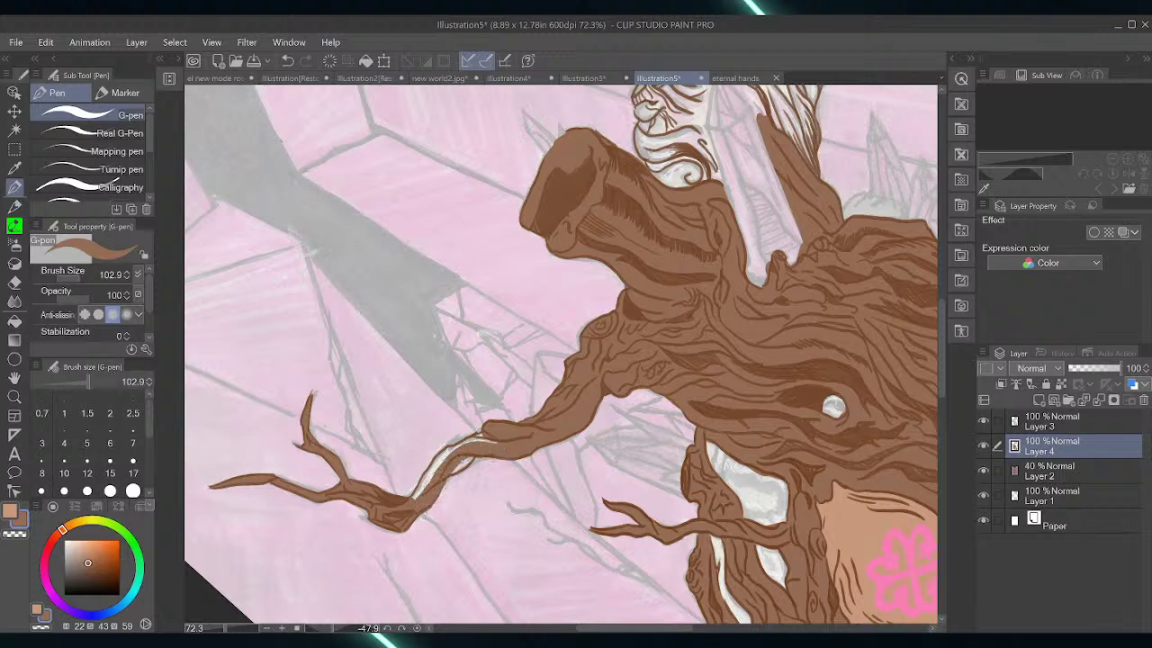
pyautogui.moveTo(470, 455); pyautogui.dragTo(454, 472)
pyautogui.moveTo(490, 439)
pyautogui.mouseDown()
pyautogui.moveTo(468, 464)
pyautogui.moveTo(426, 472)
pyautogui.mouseUp()
pyautogui.moveTo(436, 466); pyautogui.dragTo(419, 488)
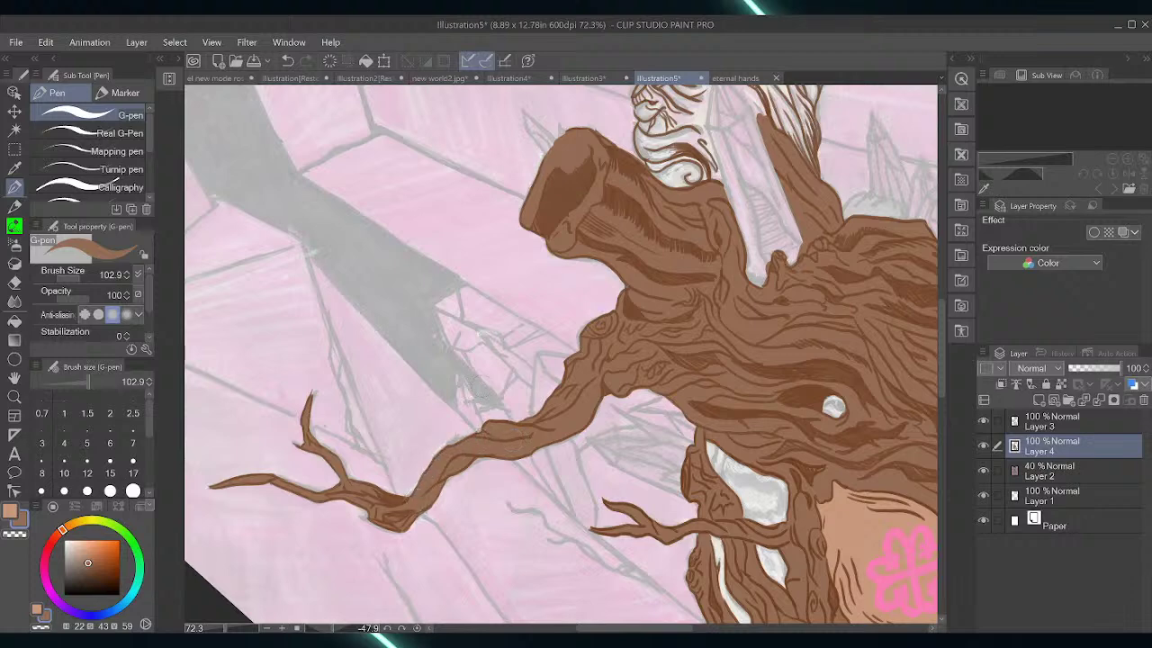
pyautogui.click(416, 628)
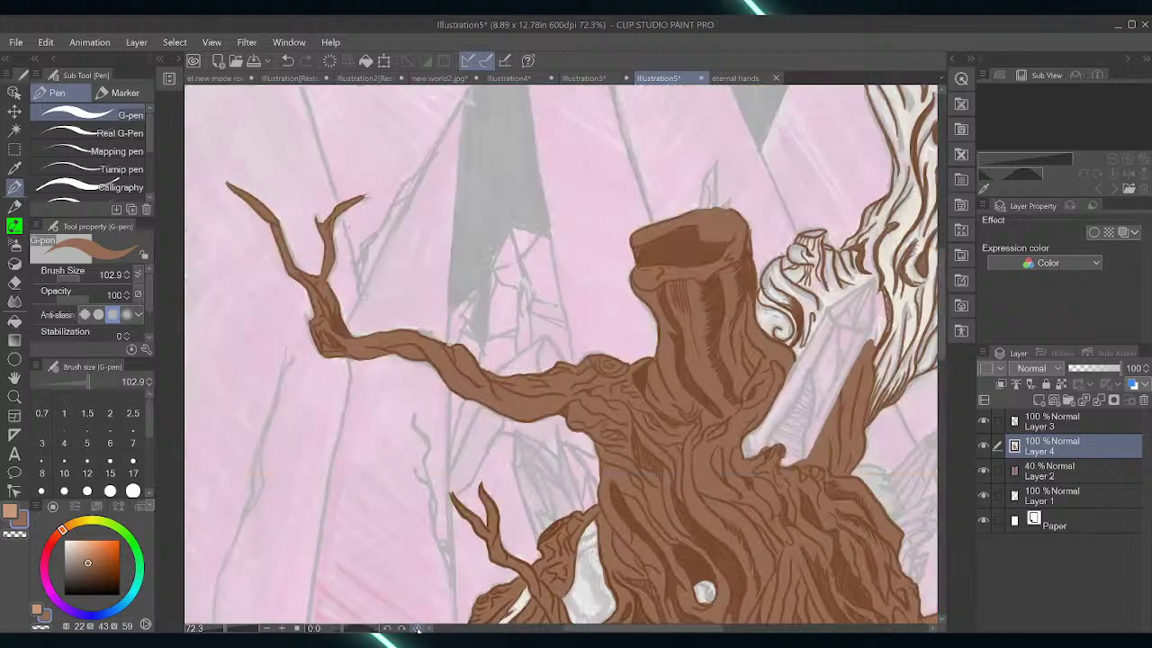
# Colour the curled, ridged bark between the broken stump and the tall trunk brown, along the upper edge of the pink crystal
pyautogui.moveTo(707, 627); pyautogui.dragTo(772, 627)
pyautogui.scroll(4, 940, 346)
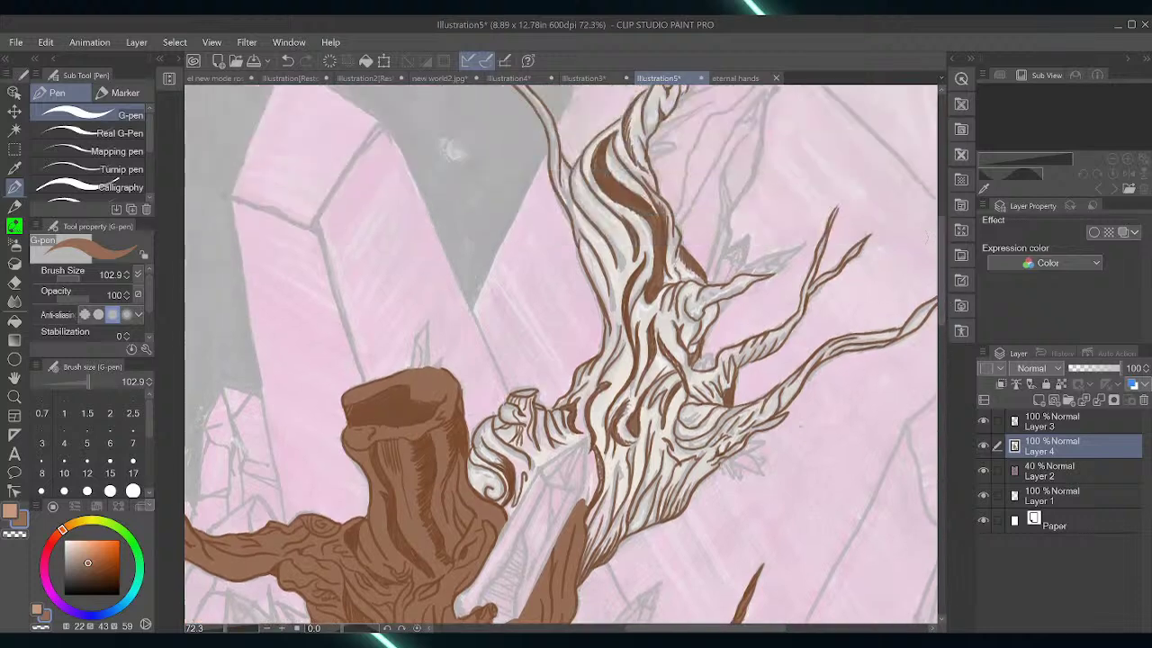
pyautogui.moveTo(490, 493)
pyautogui.mouseDown()
pyautogui.moveTo(504, 452)
pyautogui.moveTo(504, 500)
pyautogui.moveTo(542, 455)
pyautogui.mouseUp()
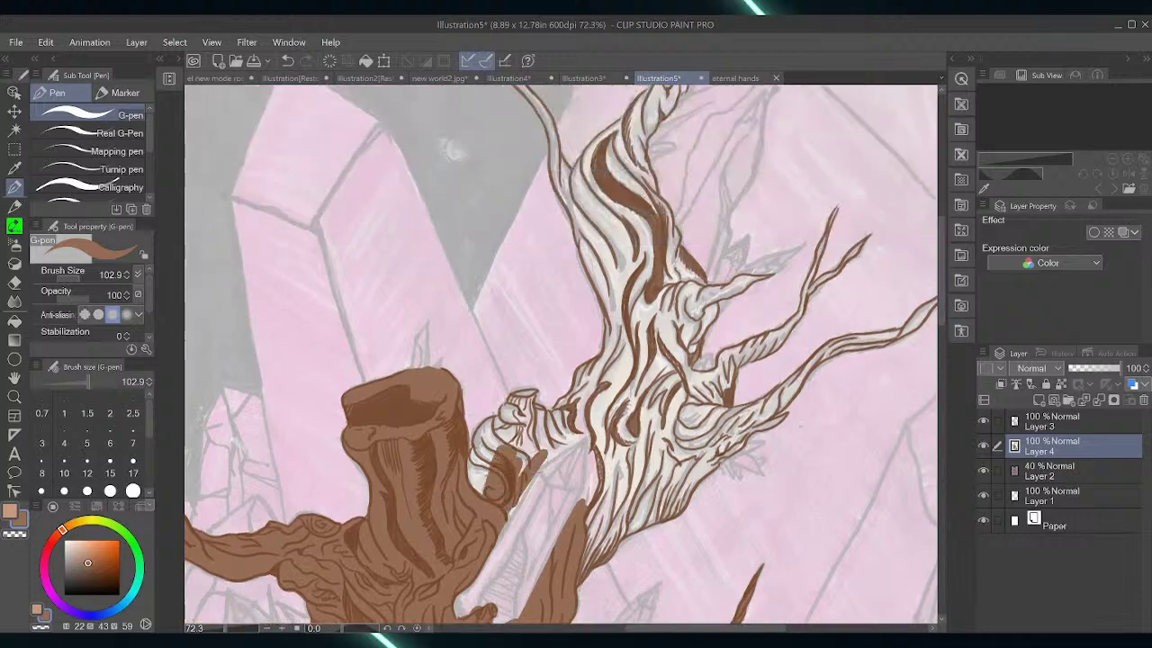
pyautogui.moveTo(509, 514); pyautogui.dragTo(545, 457)
pyautogui.moveTo(493, 556); pyautogui.dragTo(565, 433)
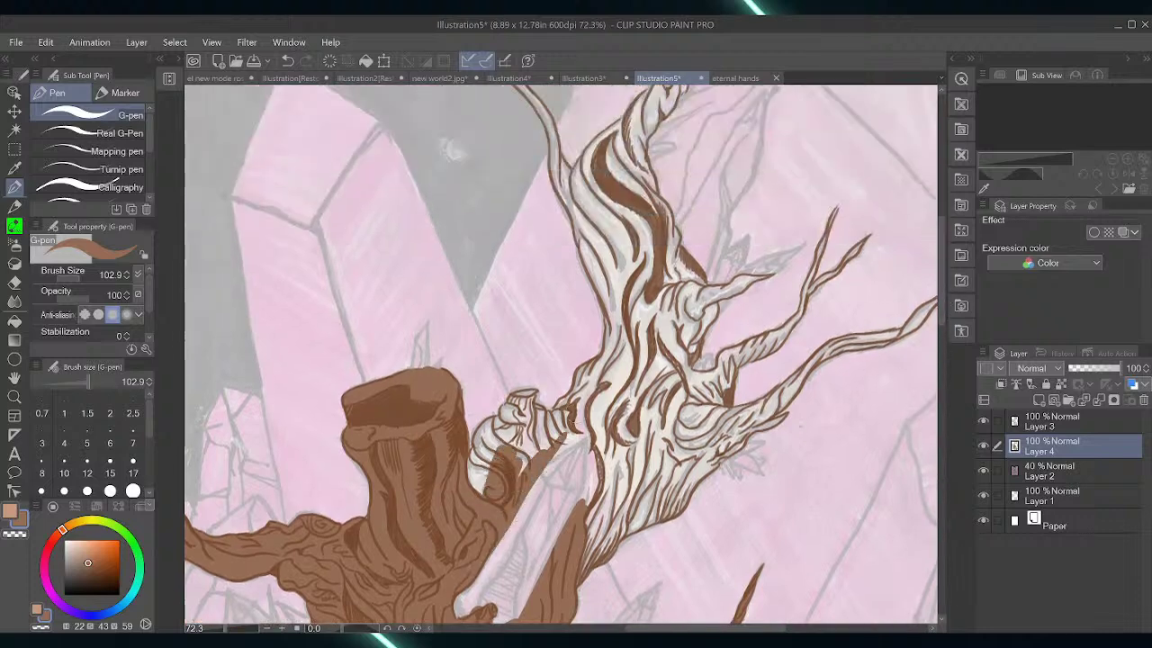
pyautogui.moveTo(525, 470)
pyautogui.mouseDown()
pyautogui.moveTo(560, 432)
pyautogui.moveTo(478, 478)
pyautogui.moveTo(489, 427)
pyautogui.moveTo(529, 414)
pyautogui.moveTo(540, 392)
pyautogui.moveTo(509, 405)
pyautogui.moveTo(501, 427)
pyautogui.moveTo(549, 405)
pyautogui.moveTo(561, 414)
pyautogui.moveTo(596, 382)
pyautogui.mouseUp()
pyautogui.moveTo(553, 450); pyautogui.dragTo(617, 376)
pyautogui.moveTo(585, 434)
pyautogui.mouseDown()
pyautogui.moveTo(592, 419)
pyautogui.moveTo(588, 505)
pyautogui.mouseUp()
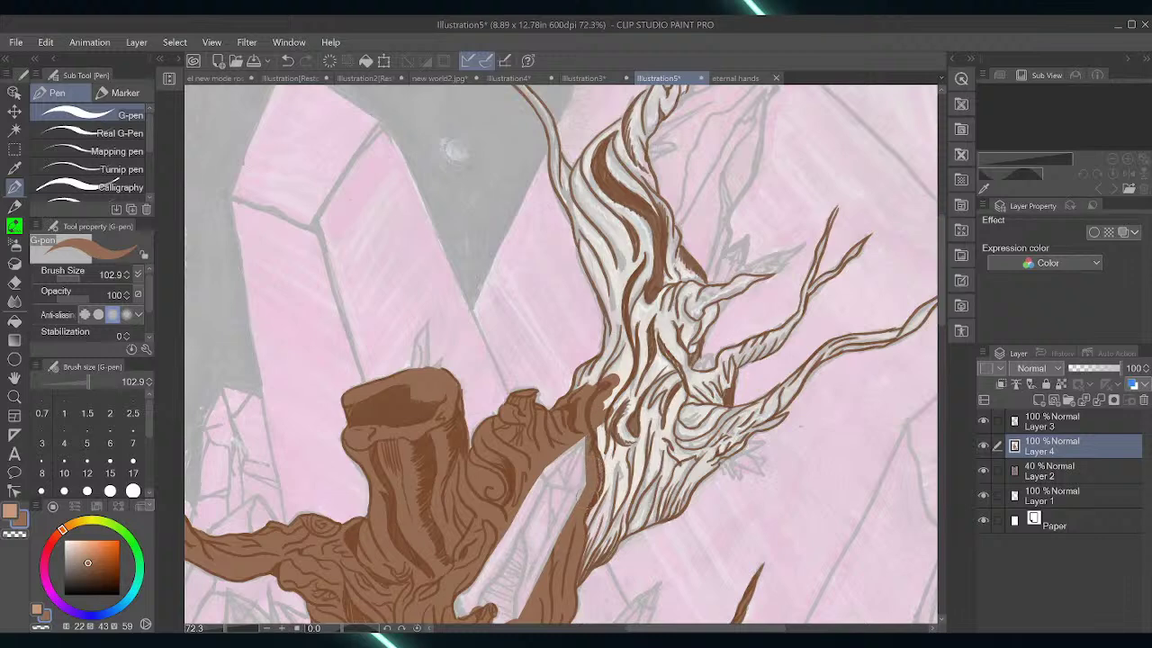
# Fill the lower part of the tall trunk above the pink crystal with brown, across to the base of the side branches
pyautogui.moveTo(607, 455); pyautogui.dragTo(597, 468)
pyautogui.moveTo(599, 489)
pyautogui.mouseDown()
pyautogui.moveTo(594, 500)
pyautogui.moveTo(618, 377)
pyautogui.mouseUp()
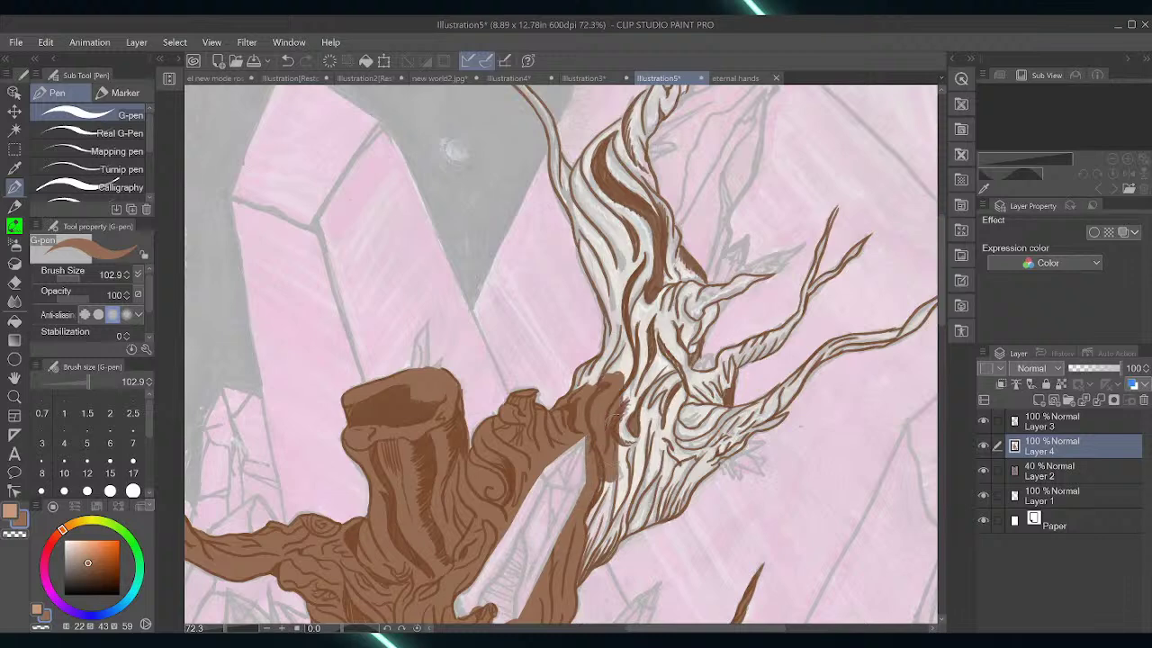
pyautogui.moveTo(623, 470)
pyautogui.mouseDown()
pyautogui.moveTo(638, 369)
pyautogui.moveTo(664, 370)
pyautogui.mouseUp()
pyautogui.moveTo(666, 448); pyautogui.dragTo(690, 363)
pyautogui.moveTo(697, 436)
pyautogui.mouseDown()
pyautogui.moveTo(703, 376)
pyautogui.moveTo(718, 366)
pyautogui.mouseUp()
pyautogui.moveTo(726, 416)
pyautogui.mouseDown()
pyautogui.moveTo(729, 356)
pyautogui.moveTo(697, 363)
pyautogui.moveTo(752, 342)
pyautogui.mouseUp()
# Paint the middle of the tall trunk brown, including the knotted bark and the short pointed branch growing from it
pyautogui.moveTo(574, 402)
pyautogui.mouseDown()
pyautogui.moveTo(599, 349)
pyautogui.moveTo(630, 340)
pyautogui.mouseUp()
pyautogui.moveTo(641, 382)
pyautogui.mouseDown()
pyautogui.moveTo(651, 328)
pyautogui.moveTo(673, 320)
pyautogui.mouseUp()
pyautogui.moveTo(682, 372)
pyautogui.mouseDown()
pyautogui.moveTo(713, 297)
pyautogui.moveTo(689, 313)
pyautogui.moveTo(679, 264)
pyautogui.mouseUp()
pyautogui.moveTo(689, 305)
pyautogui.mouseDown()
pyautogui.moveTo(705, 277)
pyautogui.moveTo(702, 290)
pyautogui.moveTo(731, 288)
pyautogui.mouseUp()
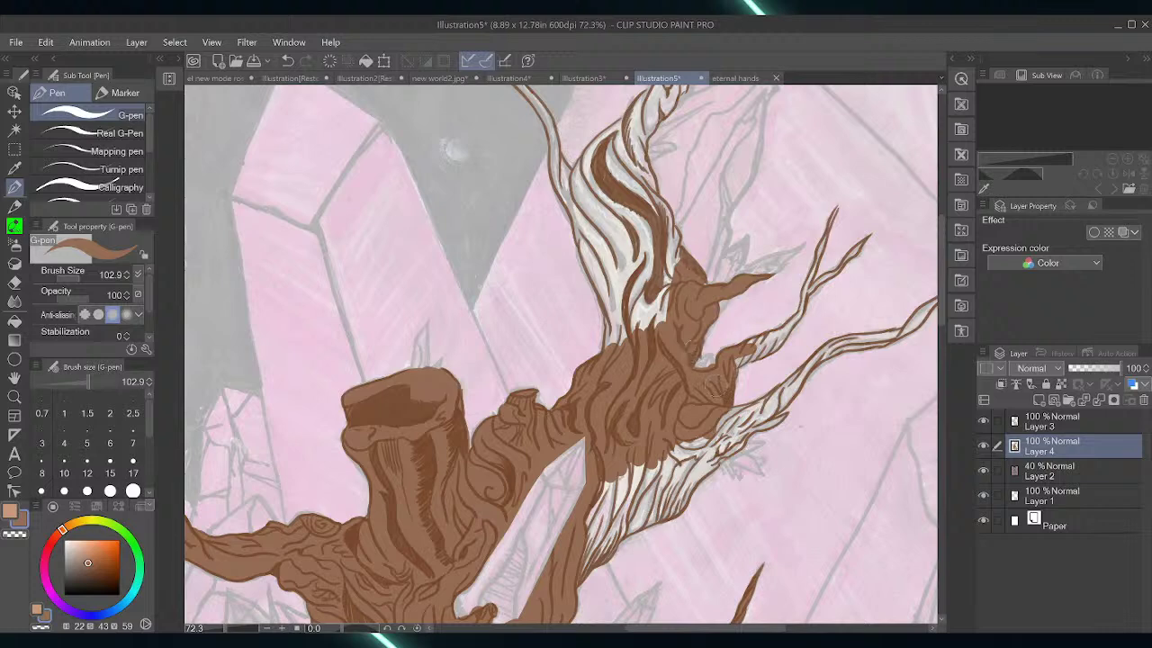
# Colour the forked side branch below the short pointed one brown, out to both of its tips
pyautogui.moveTo(737, 369); pyautogui.dragTo(790, 327)
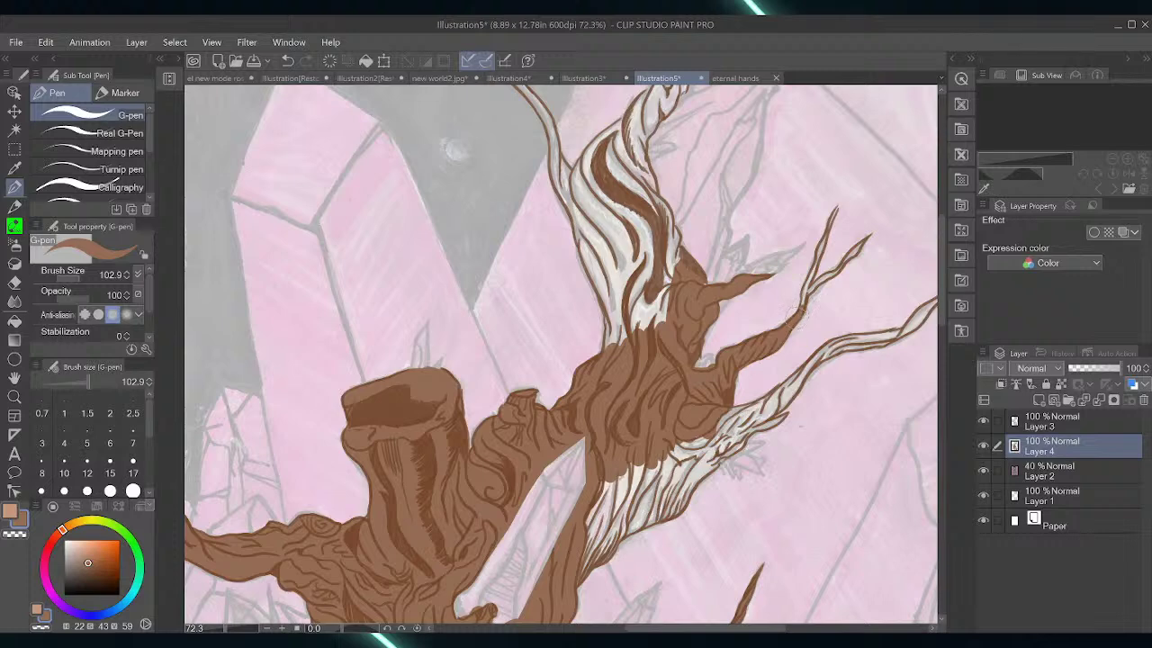
pyautogui.moveTo(803, 301); pyautogui.dragTo(843, 208)
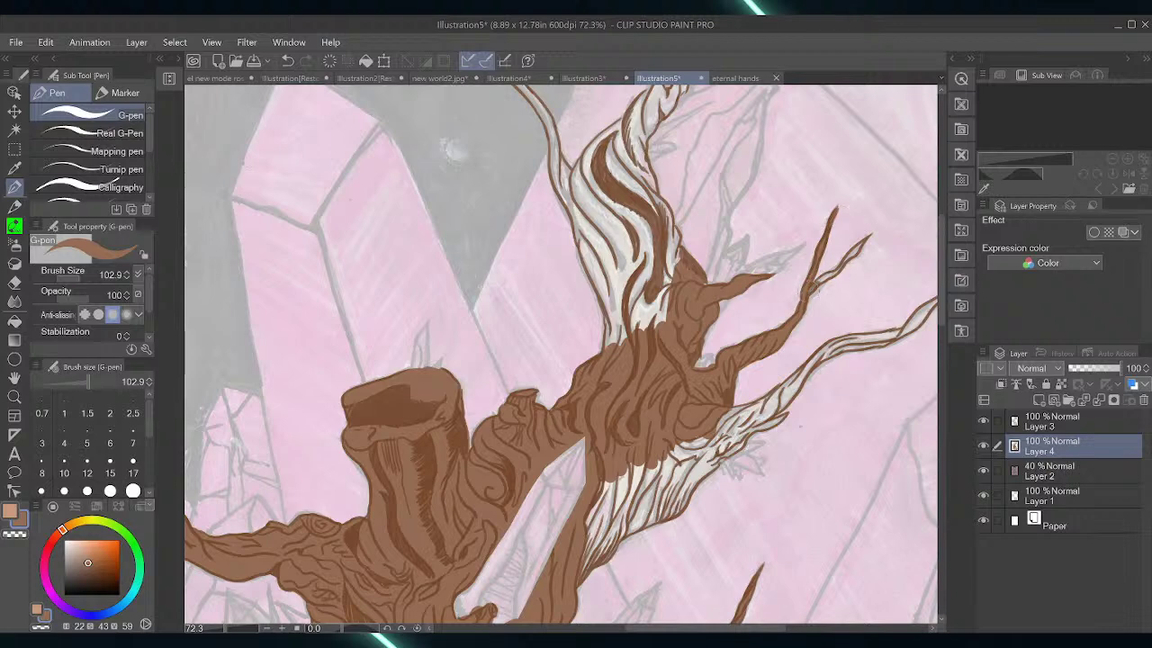
pyautogui.moveTo(835, 272)
pyautogui.mouseDown()
pyautogui.moveTo(862, 243)
pyautogui.moveTo(861, 253)
pyautogui.mouseUp()
# Fill the upper part of the tall trunk with brown, up to where the top branches split off
pyautogui.moveTo(670, 256)
pyautogui.mouseDown()
pyautogui.moveTo(661, 324)
pyautogui.moveTo(643, 270)
pyautogui.moveTo(630, 333)
pyautogui.moveTo(617, 306)
pyautogui.moveTo(605, 364)
pyautogui.moveTo(610, 306)
pyautogui.mouseUp()
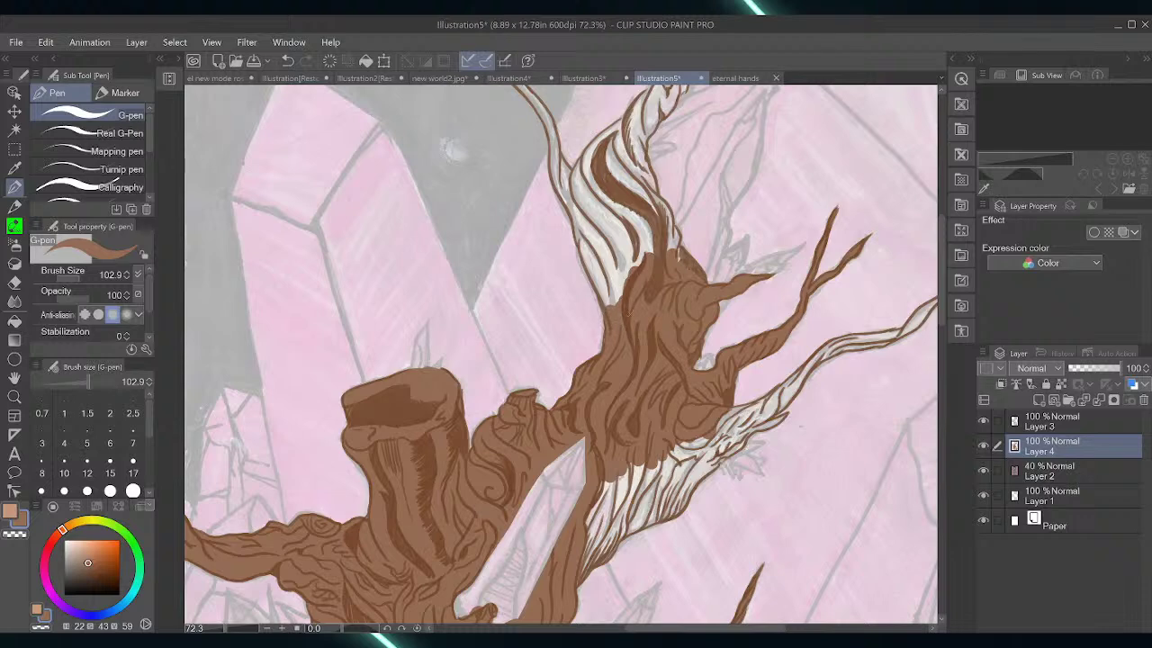
pyautogui.moveTo(580, 225)
pyautogui.mouseDown()
pyautogui.moveTo(607, 310)
pyautogui.moveTo(612, 216)
pyautogui.moveTo(630, 243)
pyautogui.moveTo(655, 225)
pyautogui.moveTo(675, 256)
pyautogui.moveTo(664, 216)
pyautogui.moveTo(633, 190)
pyautogui.moveTo(643, 178)
pyautogui.moveTo(664, 218)
pyautogui.mouseUp()
pyautogui.moveTo(640, 180)
pyautogui.mouseDown()
pyautogui.moveTo(590, 200)
pyautogui.moveTo(573, 187)
pyautogui.mouseUp()
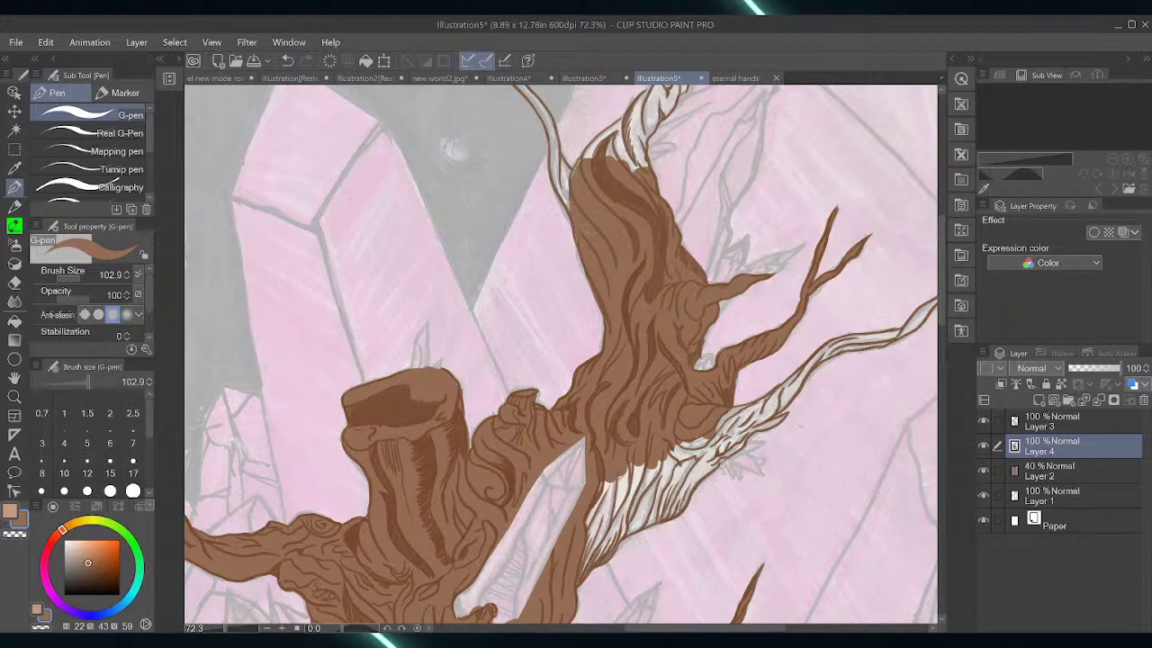
# Fill the remaining bark beneath the tall trunk's side branches and the long lower side branch with brown, out to its tip
pyautogui.moveTo(621, 477)
pyautogui.mouseDown()
pyautogui.moveTo(580, 572)
pyautogui.moveTo(643, 480)
pyautogui.moveTo(609, 531)
pyautogui.moveTo(673, 509)
pyautogui.moveTo(671, 479)
pyautogui.moveTo(657, 482)
pyautogui.moveTo(657, 505)
pyautogui.moveTo(664, 478)
pyautogui.moveTo(702, 474)
pyautogui.moveTo(724, 446)
pyautogui.moveTo(793, 414)
pyautogui.moveTo(751, 426)
pyautogui.moveTo(787, 426)
pyautogui.moveTo(796, 410)
pyautogui.moveTo(729, 440)
pyautogui.moveTo(733, 415)
pyautogui.moveTo(791, 378)
pyautogui.moveTo(777, 396)
pyautogui.moveTo(800, 355)
pyautogui.moveTo(771, 408)
pyautogui.moveTo(842, 342)
pyautogui.moveTo(898, 332)
pyautogui.mouseUp()
pyautogui.moveTo(818, 349)
pyautogui.mouseDown()
pyautogui.moveTo(901, 333)
pyautogui.moveTo(888, 336)
pyautogui.moveTo(923, 313)
pyautogui.mouseUp()
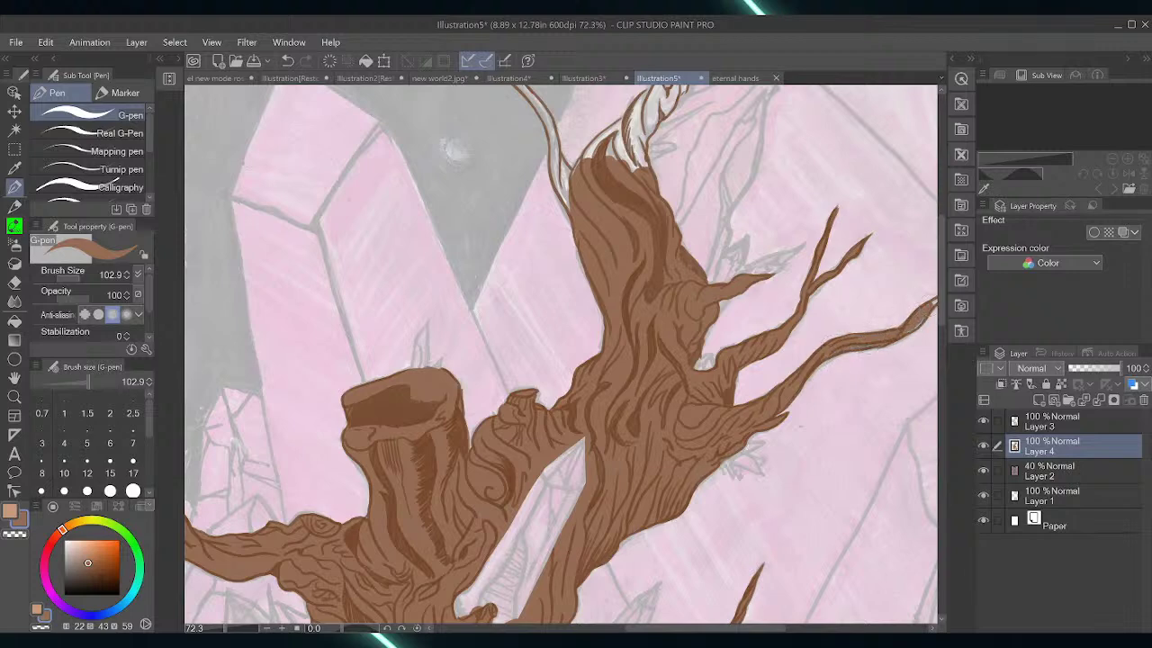
pyautogui.moveTo(648, 627); pyautogui.dragTo(685, 627)
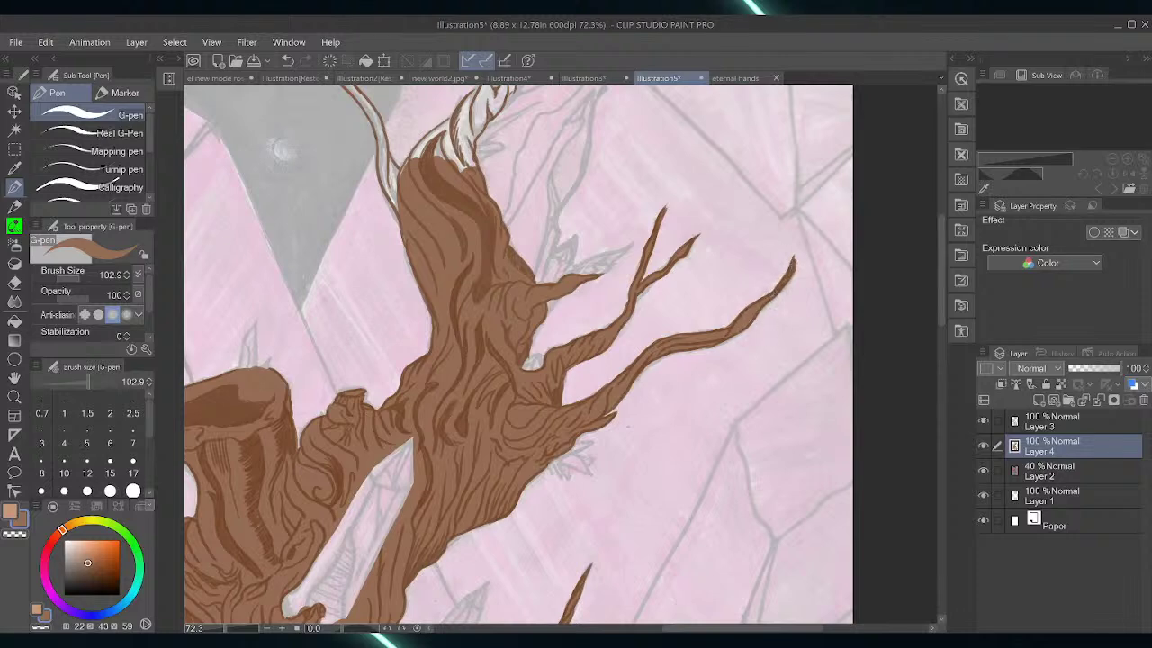
# Paint the thin branch curving up from the top of the tall trunk brown, out to its forked tip
pyautogui.scroll(5, 540, 432)
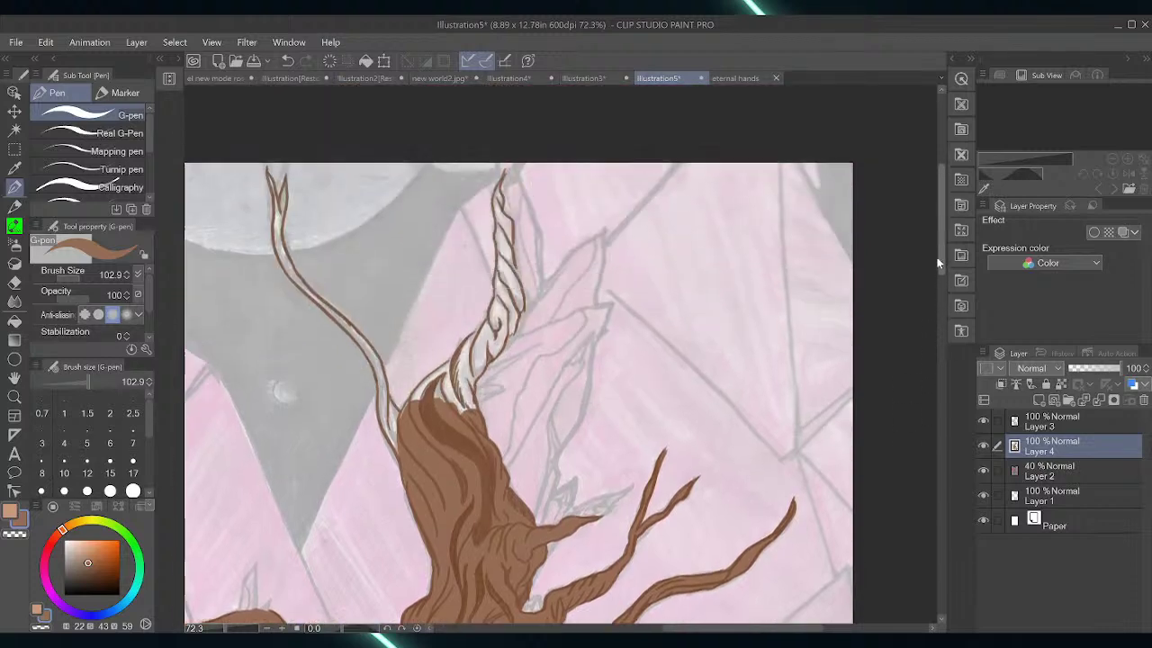
pyautogui.moveTo(408, 432)
pyautogui.mouseDown()
pyautogui.moveTo(424, 407)
pyautogui.moveTo(422, 420)
pyautogui.moveTo(381, 407)
pyautogui.moveTo(392, 457)
pyautogui.moveTo(389, 433)
pyautogui.moveTo(411, 434)
pyautogui.moveTo(383, 416)
pyautogui.moveTo(382, 428)
pyautogui.moveTo(388, 384)
pyautogui.moveTo(377, 409)
pyautogui.moveTo(369, 363)
pyautogui.mouseUp()
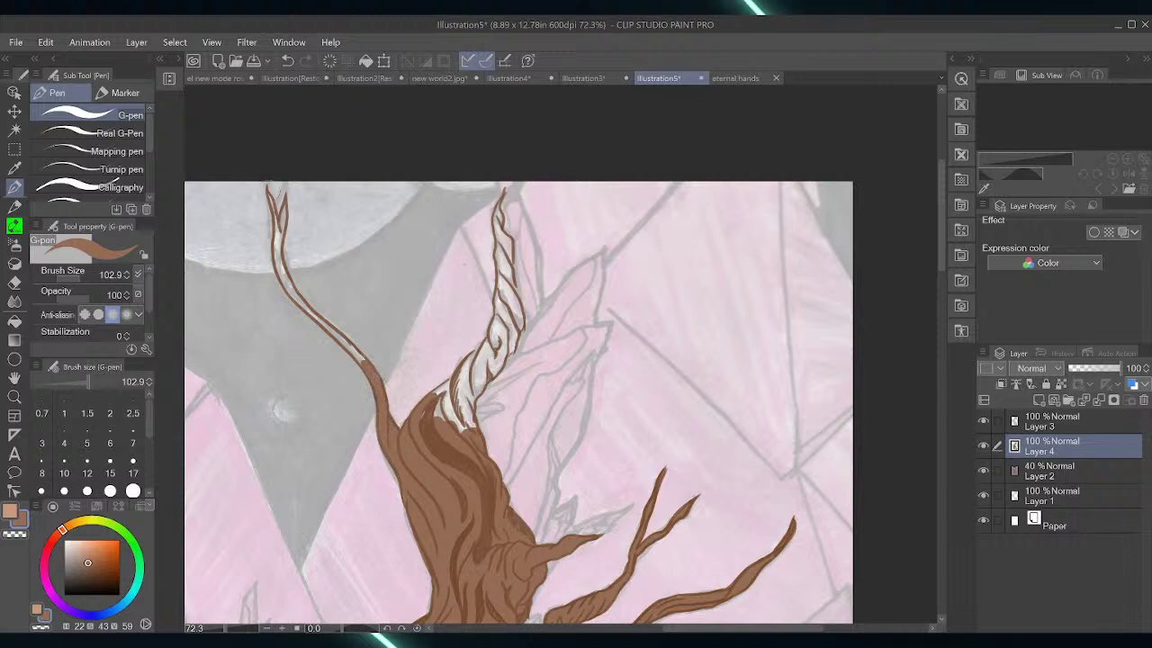
pyautogui.moveTo(272, 193)
pyautogui.mouseDown()
pyautogui.moveTo(276, 238)
pyautogui.moveTo(283, 197)
pyautogui.moveTo(276, 257)
pyautogui.moveTo(295, 302)
pyautogui.moveTo(279, 267)
pyautogui.moveTo(367, 365)
pyautogui.mouseUp()
# Fill the twisted branch at the top of the tall trunk with brown, from its base up to its pointed tip
pyautogui.moveTo(450, 387)
pyautogui.mouseDown()
pyautogui.moveTo(420, 425)
pyautogui.moveTo(454, 381)
pyautogui.moveTo(441, 393)
pyautogui.moveTo(459, 387)
pyautogui.moveTo(470, 435)
pyautogui.moveTo(463, 409)
pyautogui.moveTo(480, 370)
pyautogui.moveTo(461, 381)
pyautogui.moveTo(489, 359)
pyautogui.moveTo(499, 314)
pyautogui.moveTo(492, 370)
pyautogui.moveTo(495, 343)
pyautogui.moveTo(498, 356)
pyautogui.moveTo(513, 327)
pyautogui.mouseUp()
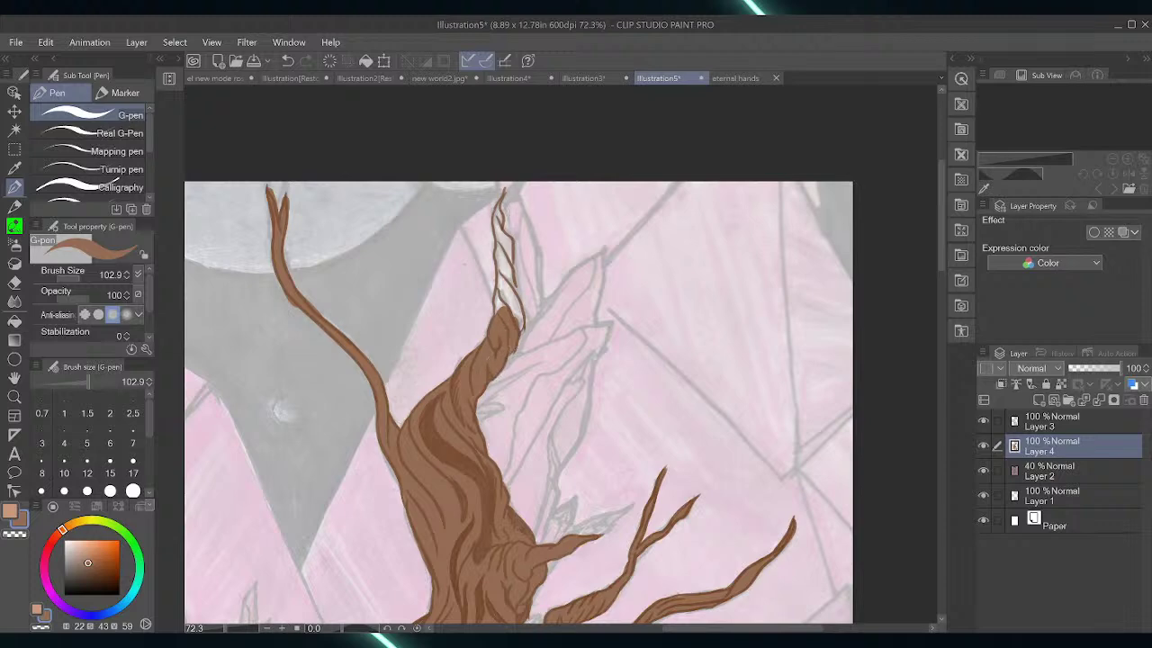
pyautogui.moveTo(493, 199)
pyautogui.mouseDown()
pyautogui.moveTo(509, 271)
pyautogui.moveTo(495, 271)
pyautogui.moveTo(509, 305)
pyautogui.mouseUp()
pyautogui.moveTo(500, 300); pyautogui.dragTo(508, 313)
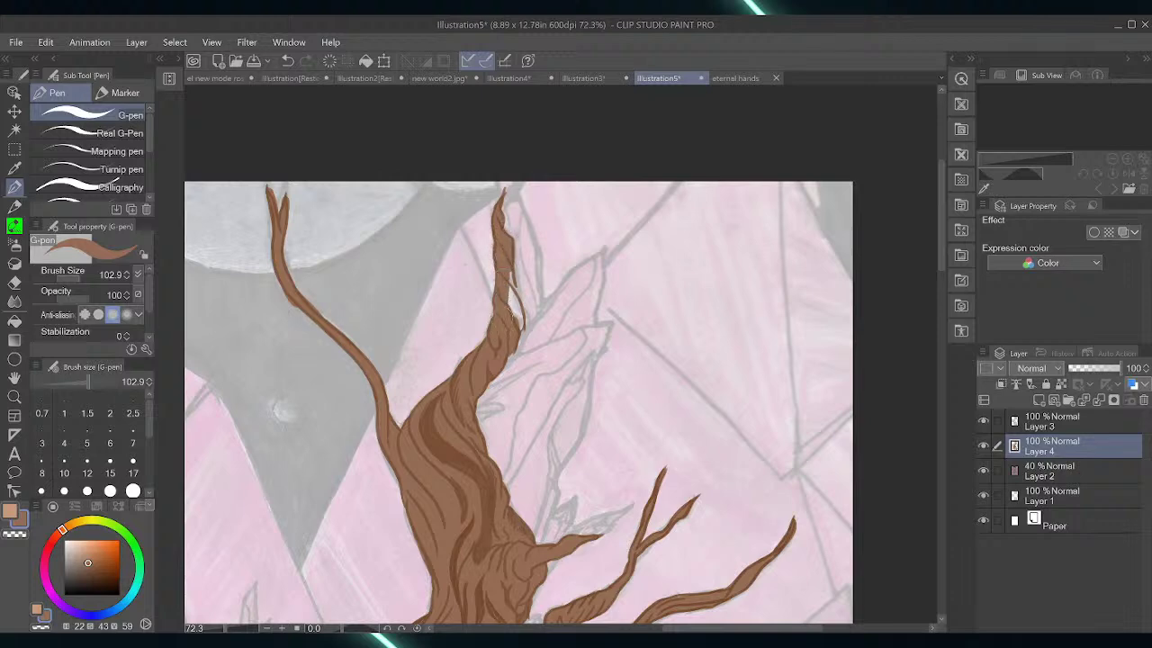
pyautogui.moveTo(513, 270); pyautogui.dragTo(522, 329)
pyautogui.moveTo(945, 235)
pyautogui.mouseDown()
pyautogui.moveTo(930, 322)
pyautogui.moveTo(937, 251)
pyautogui.moveTo(955, 244)
pyautogui.mouseUp()
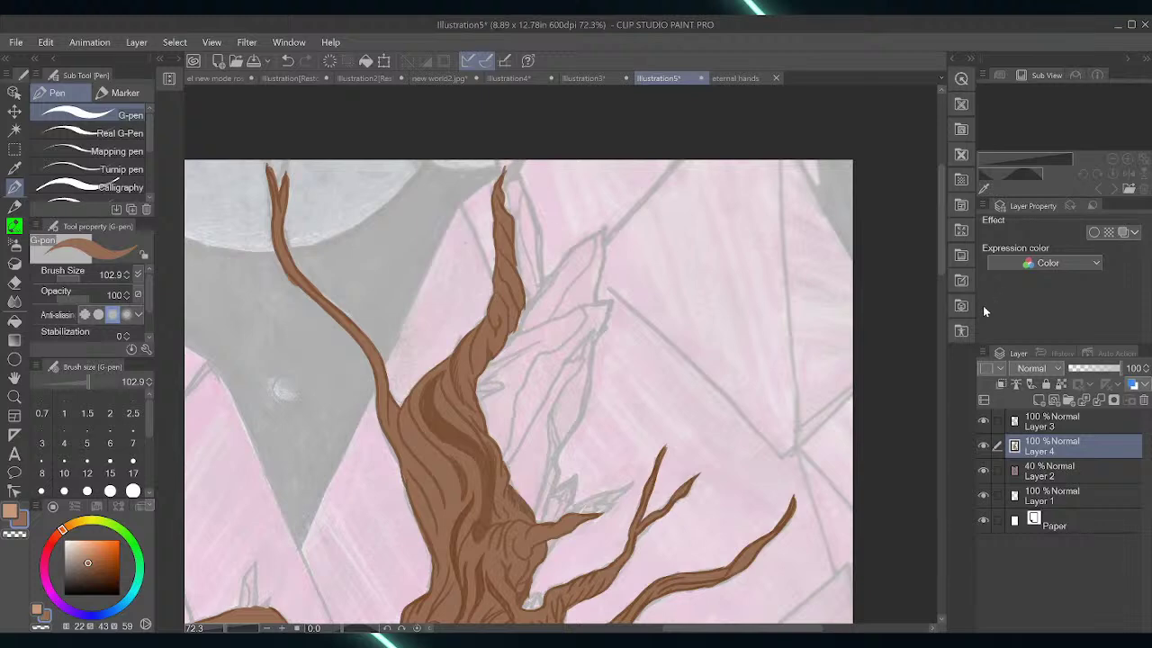
# Add a new layer above the brown tree layer and set the drawing colour to bright pink with hue 321, saturation 62 and value 96
pyautogui.moveTo(945, 270); pyautogui.dragTo(940, 486)
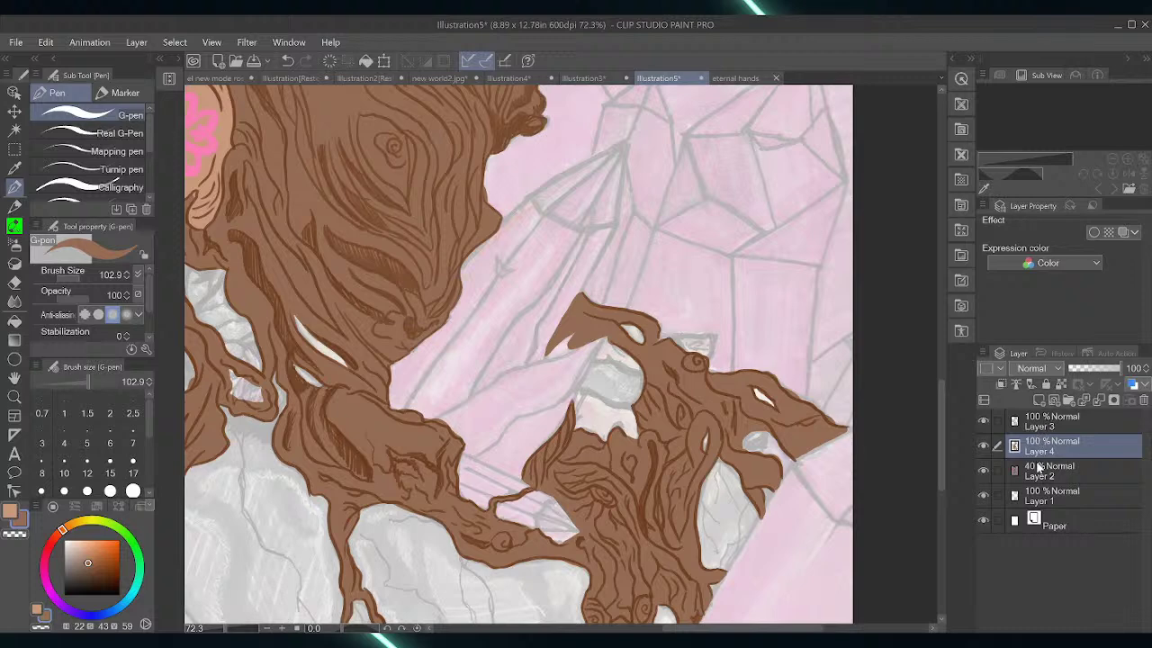
pyautogui.click(1038, 401)
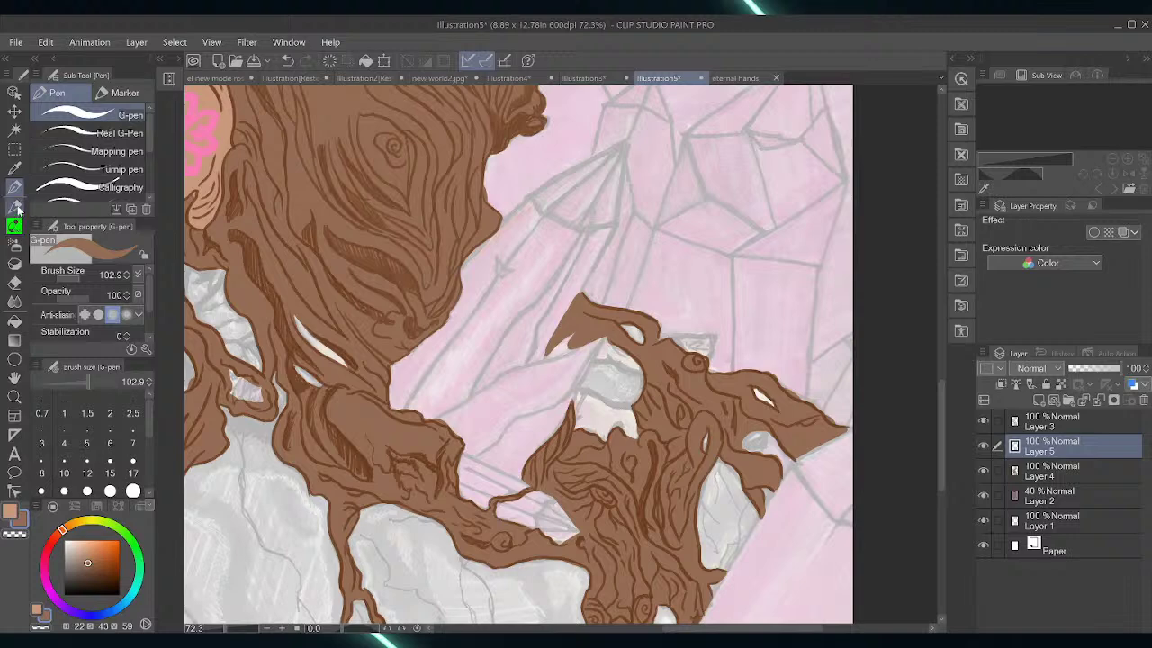
pyautogui.click(44, 574)
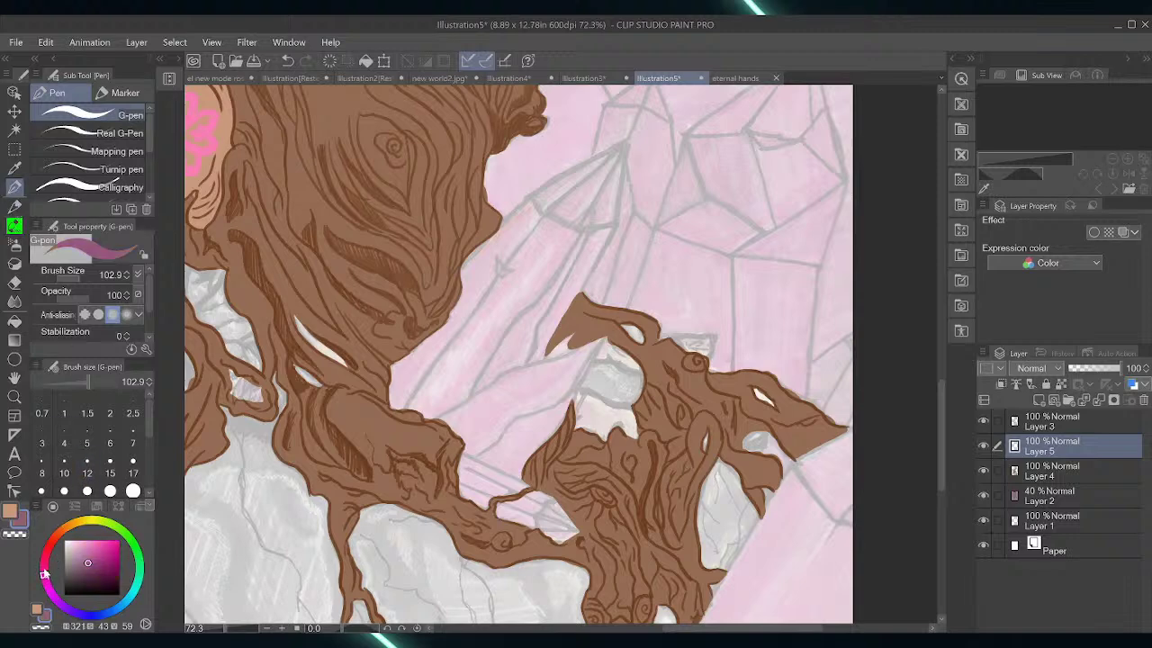
pyautogui.click(95, 556)
pyautogui.moveTo(95, 556); pyautogui.dragTo(98, 543)
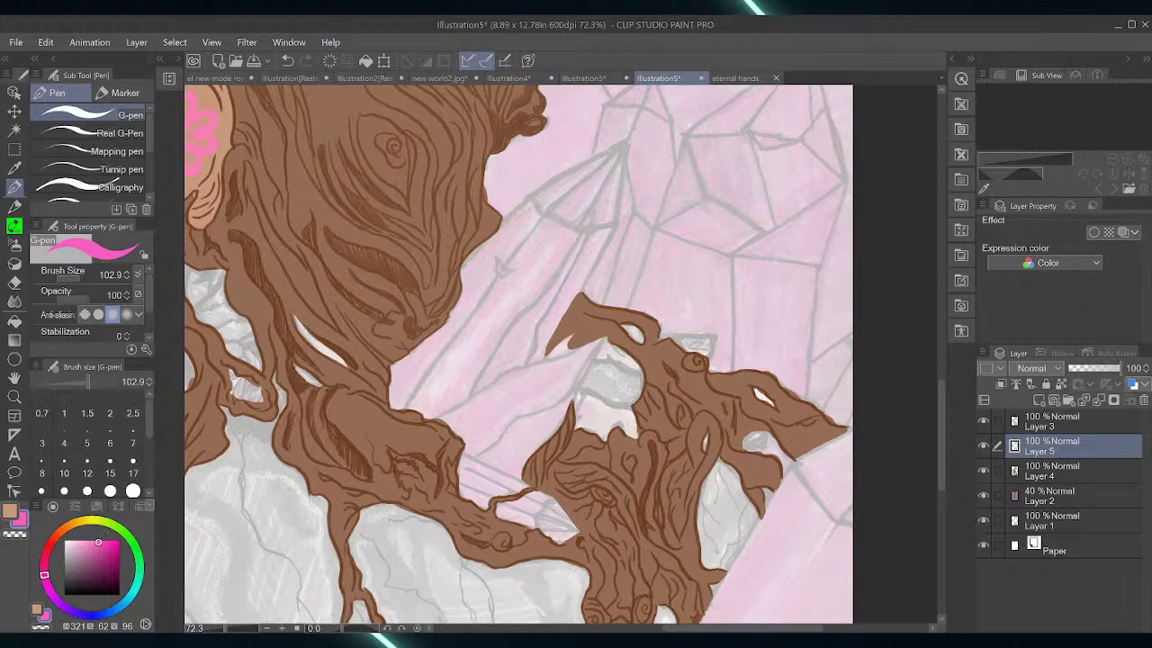
pyautogui.scroll(4, 909, 304)
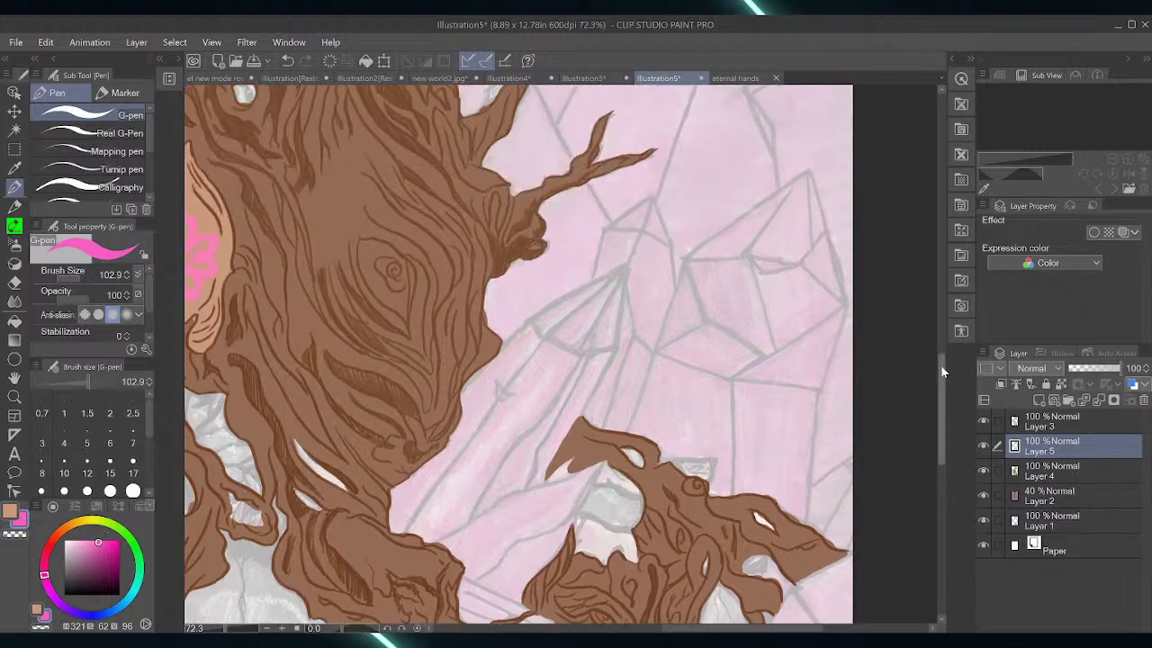
pyautogui.moveTo(743, 308)
pyautogui.mouseDown()
pyautogui.moveTo(763, 392)
pyautogui.moveTo(734, 307)
pyautogui.moveTo(690, 311)
pyautogui.moveTo(711, 359)
pyautogui.moveTo(756, 392)
pyautogui.moveTo(744, 389)
pyautogui.moveTo(725, 326)
pyautogui.moveTo(705, 324)
pyautogui.mouseUp()
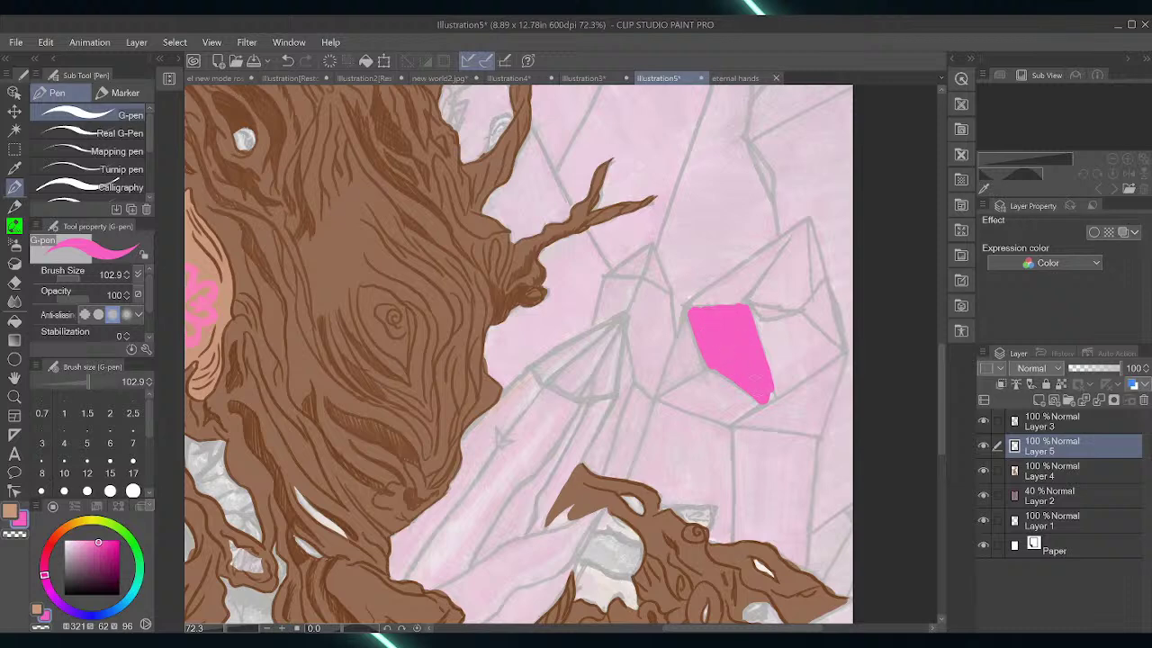
pyautogui.moveTo(769, 394); pyautogui.dragTo(772, 401)
pyautogui.moveTo(689, 304); pyautogui.dragTo(810, 221)
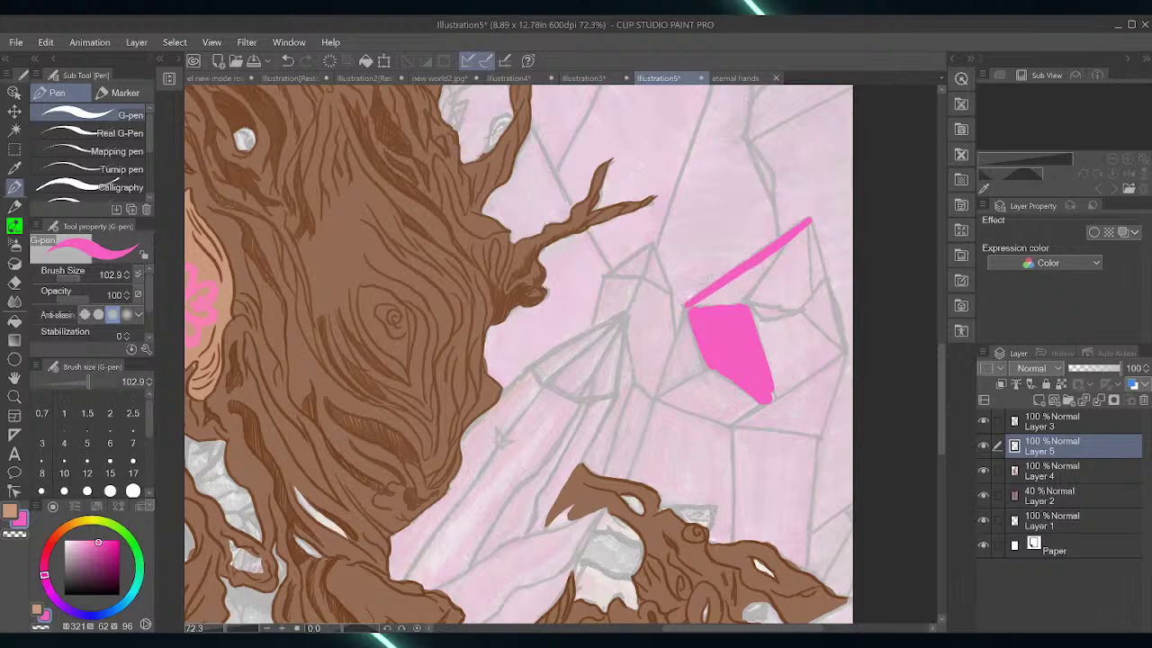
pyautogui.moveTo(687, 304); pyautogui.dragTo(662, 375)
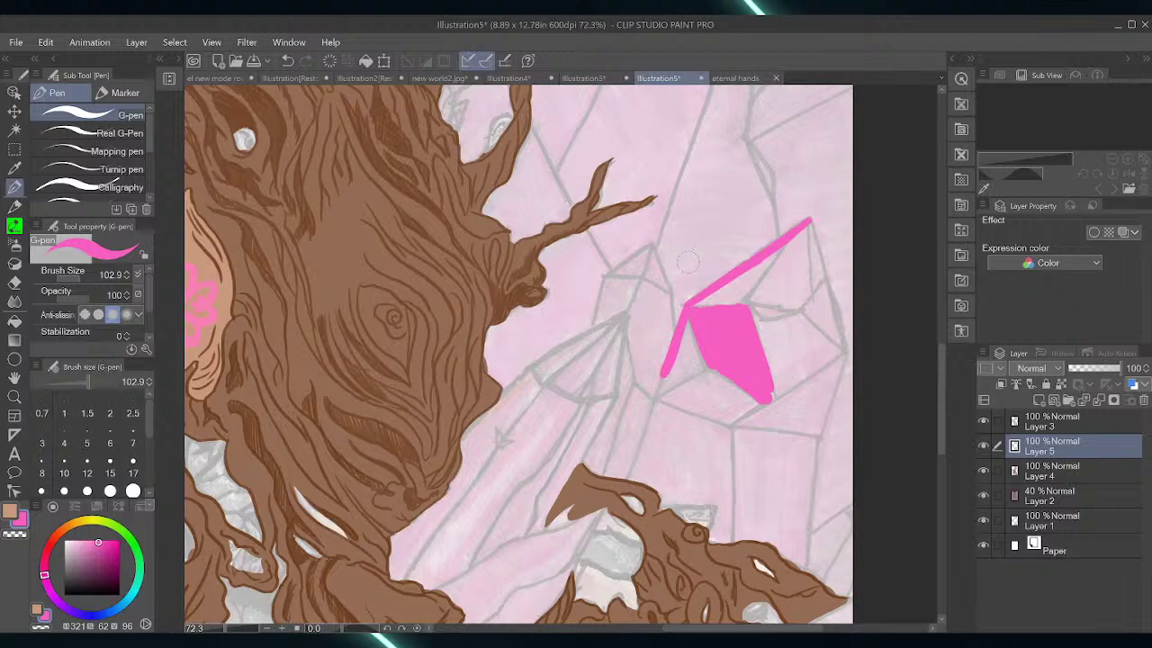
pyautogui.click(288, 61)
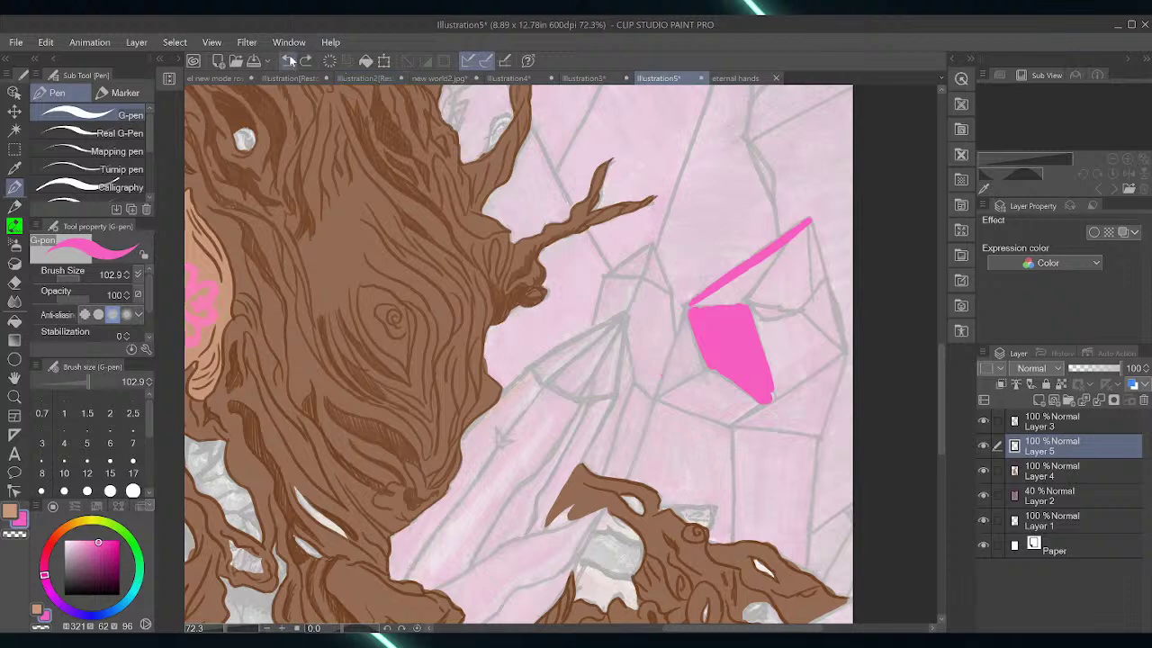
pyautogui.click(289, 61)
pyautogui.click(289, 60)
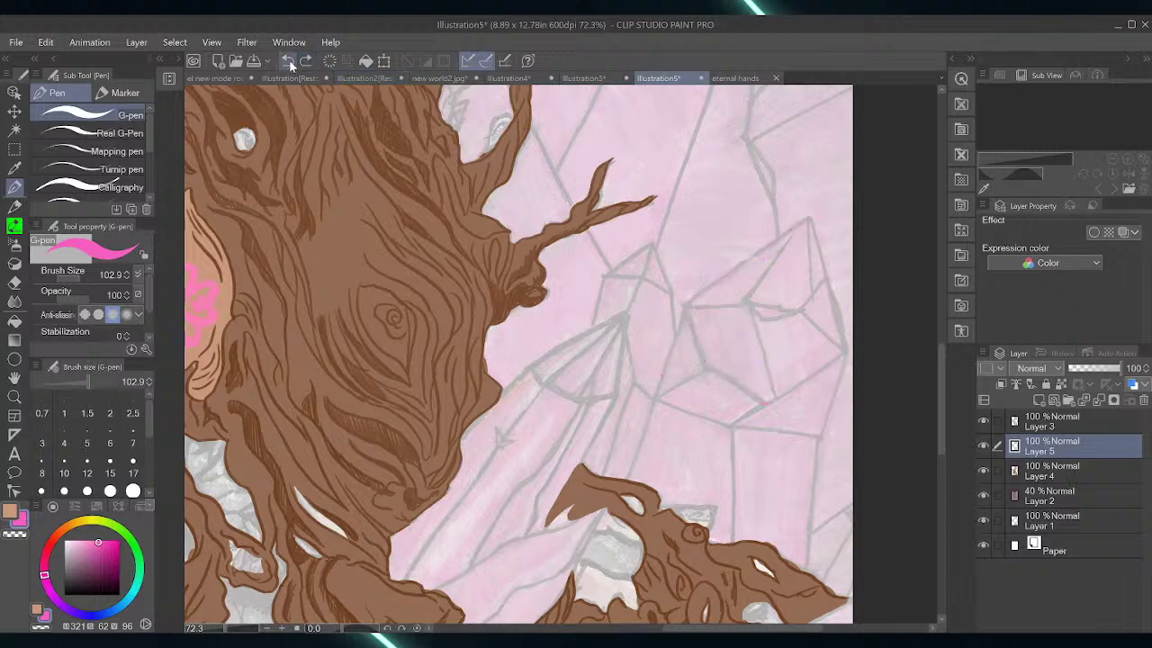
# Switch to the Polyline selection tool for outlining the straight-edged crystals
pyautogui.click(14, 149)
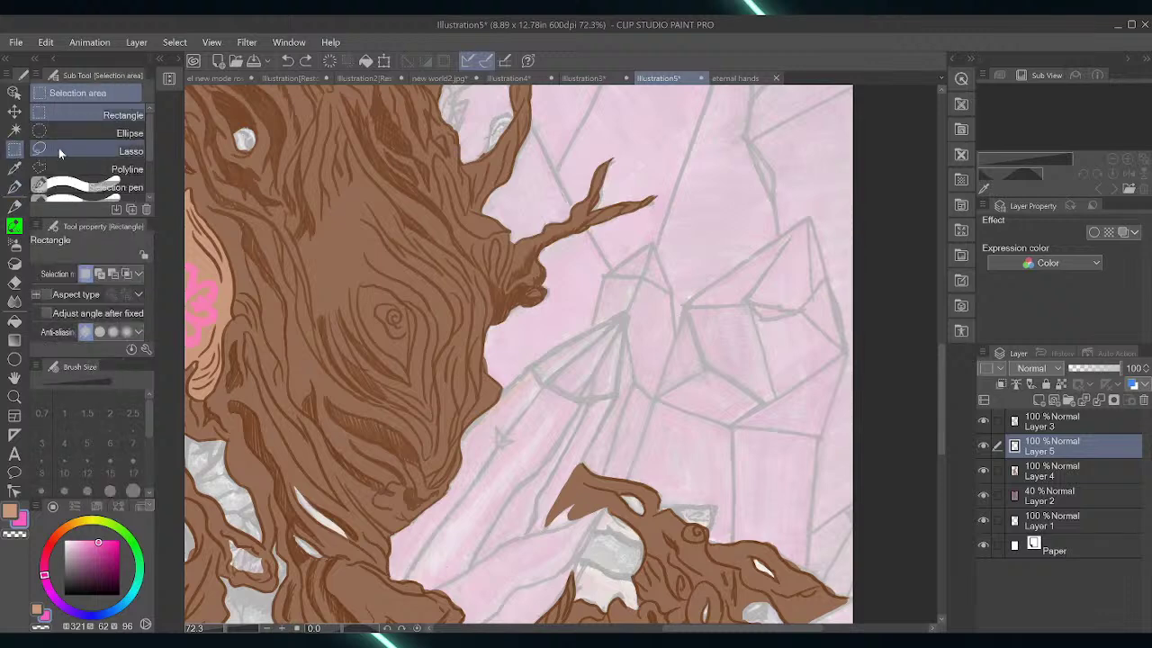
pyautogui.click(63, 169)
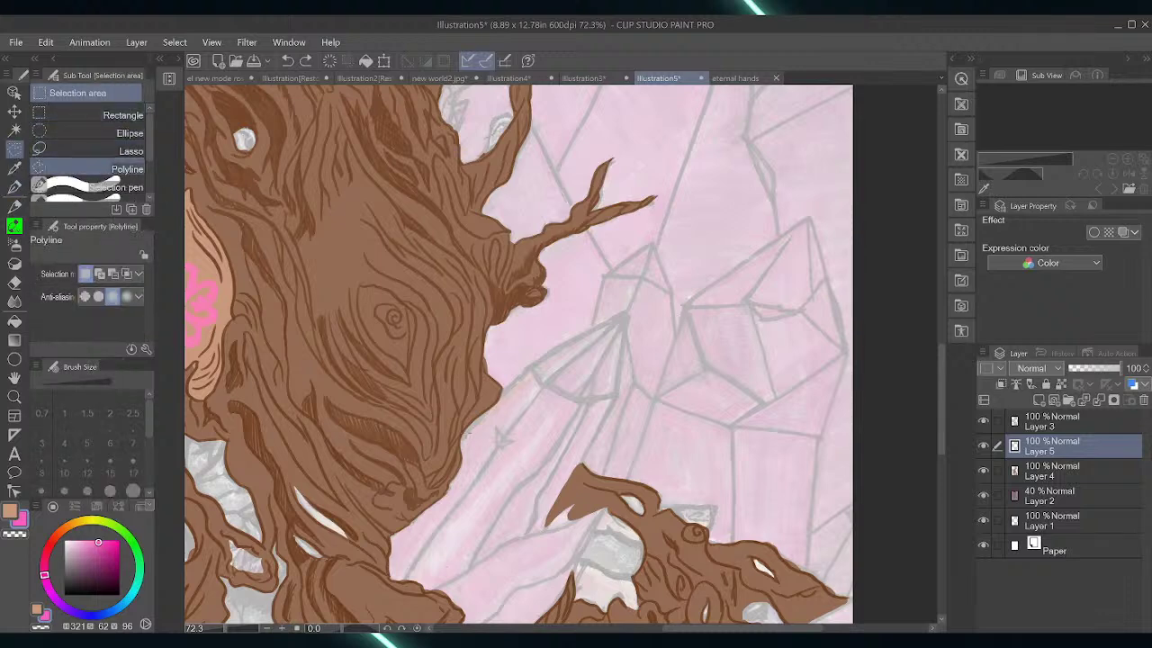
pyautogui.click(460, 437)
pyautogui.click(529, 366)
pyautogui.click(625, 313)
pyautogui.press('Return')
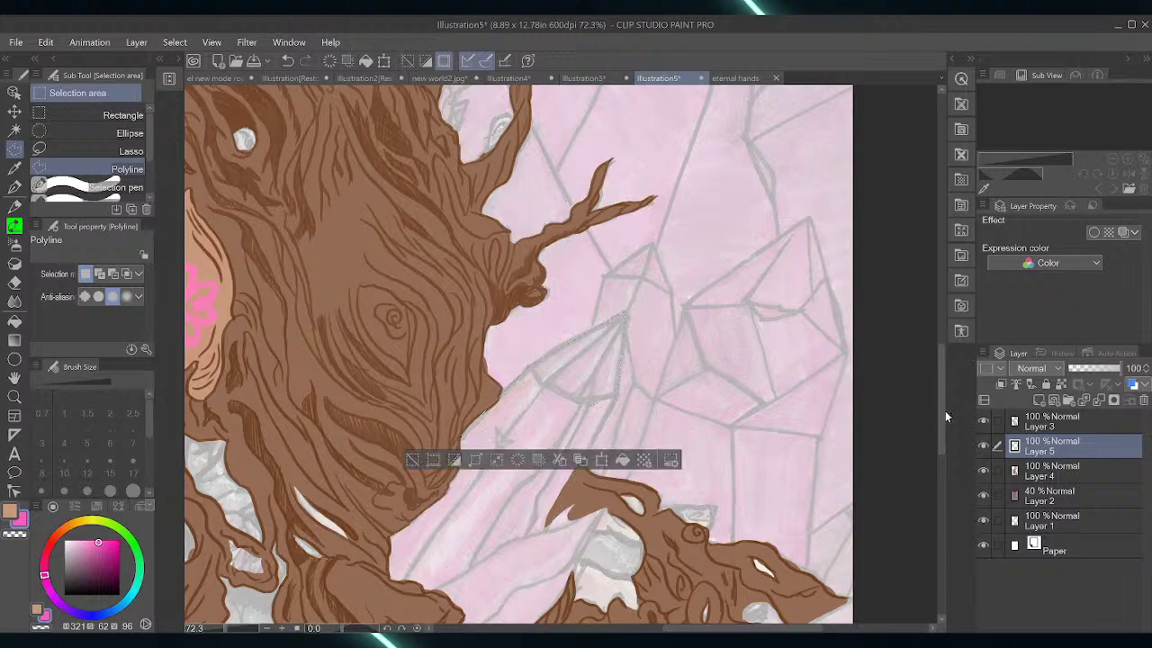
pyautogui.moveTo(938, 399); pyautogui.dragTo(938, 425)
pyautogui.hotkey('ctrl', 'd')
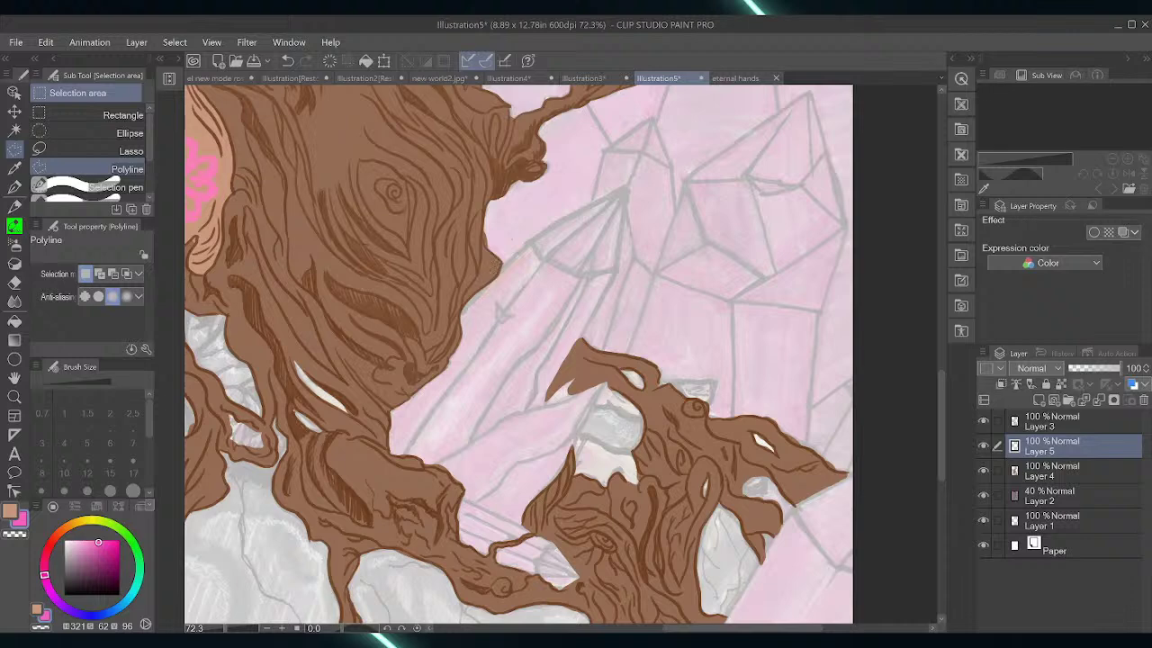
pyautogui.click(616, 273)
pyautogui.click(480, 570)
pyautogui.click(390, 370)
pyautogui.click(529, 241)
pyautogui.click(625, 187)
pyautogui.click(617, 273)
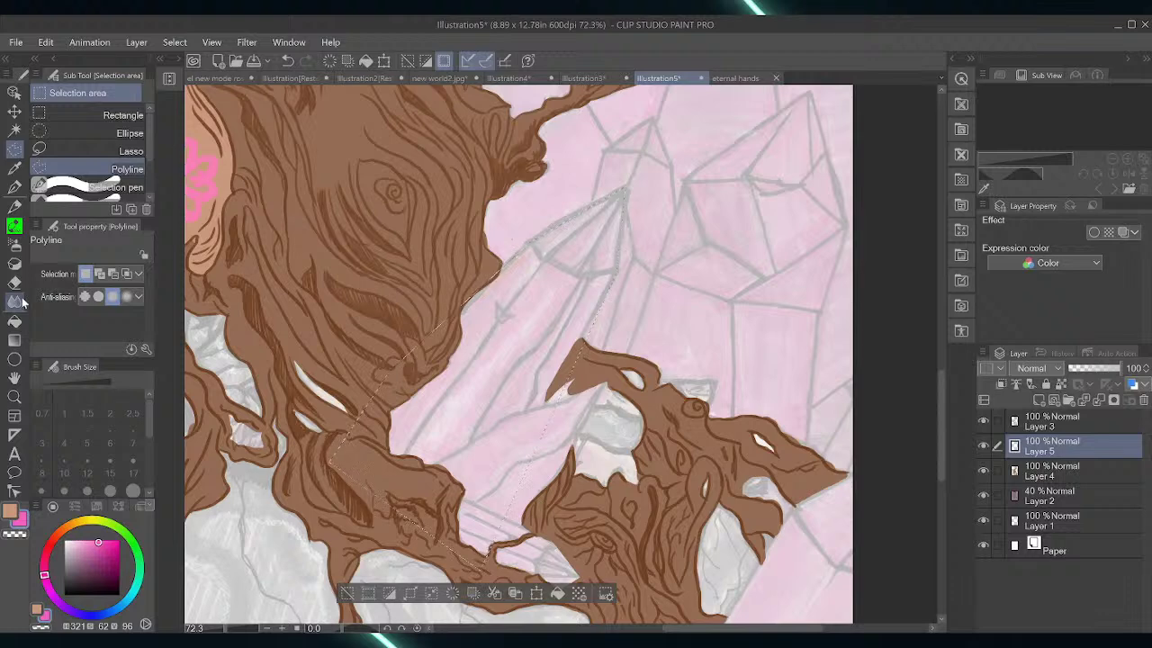
pyautogui.click(286, 61)
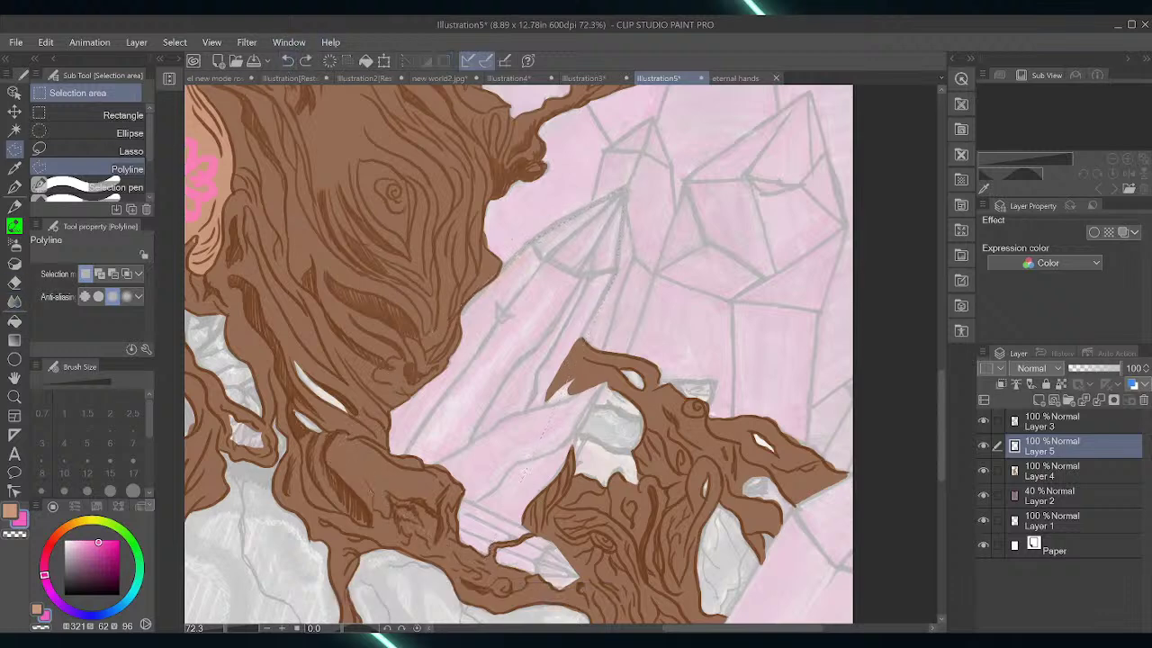
pyautogui.click(364, 398)
pyautogui.click(530, 239)
pyautogui.click(593, 198)
pyautogui.click(602, 148)
pyautogui.click(651, 119)
pyautogui.click(671, 165)
pyautogui.click(675, 210)
pyautogui.click(685, 178)
pyautogui.click(812, 91)
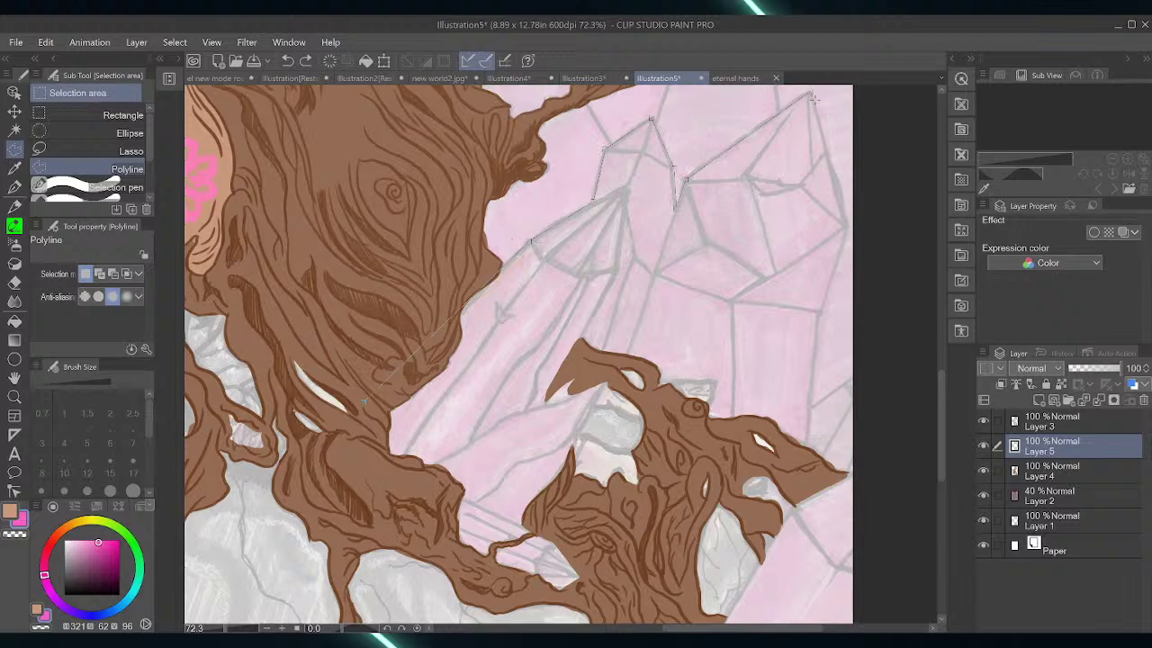
pyautogui.click(845, 224)
pyautogui.click(818, 313)
pyautogui.click(811, 404)
pyautogui.click(854, 378)
pyautogui.click(847, 600)
pyautogui.press('Return')
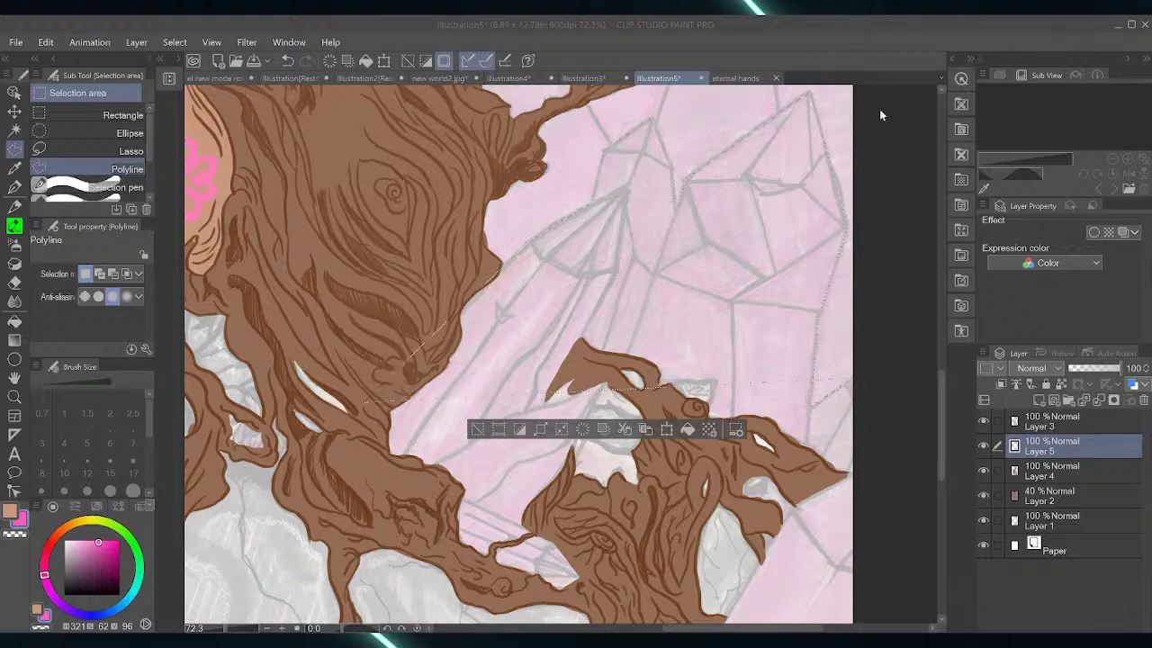
pyautogui.click(473, 429)
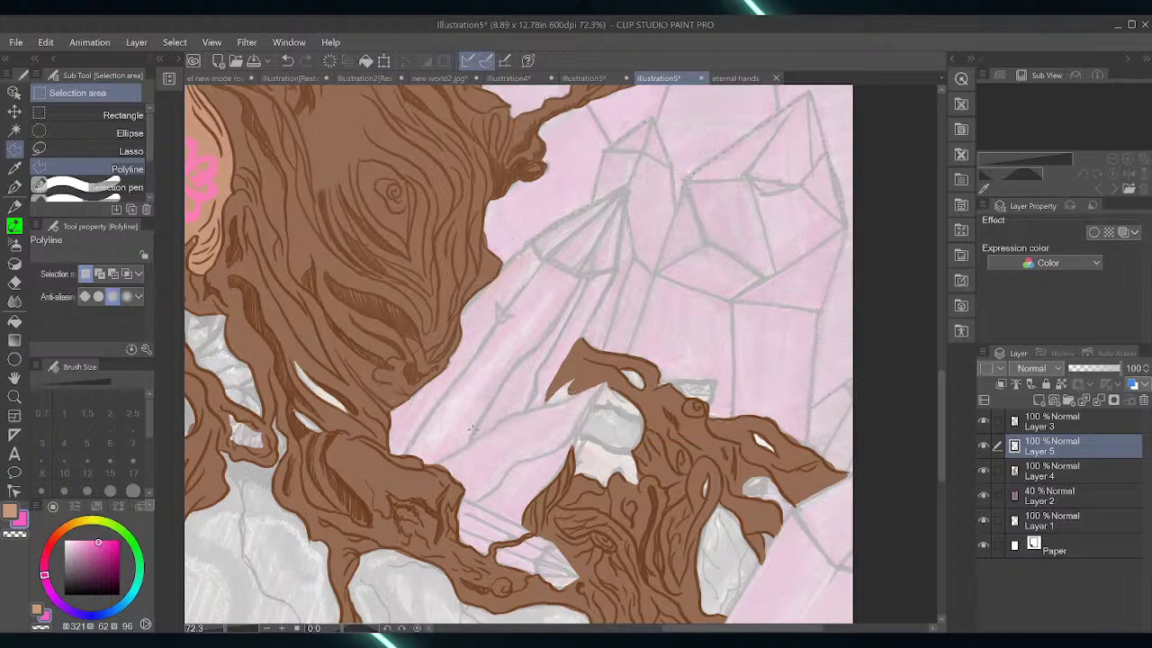
# Select the crystal cluster right of the trunk and the large foreground crystal with one polyline outline, following their peaks and the canvas edge
pyautogui.scroll(-1, 474, 429)
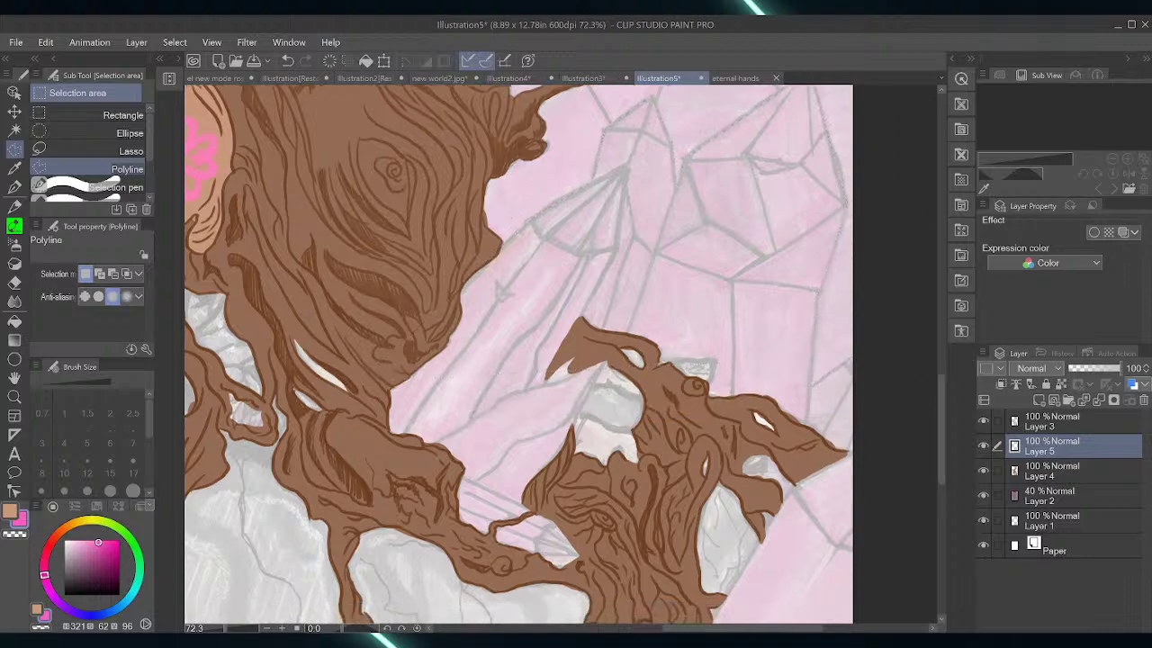
pyautogui.moveTo(224, 629); pyautogui.dragTo(219, 629)
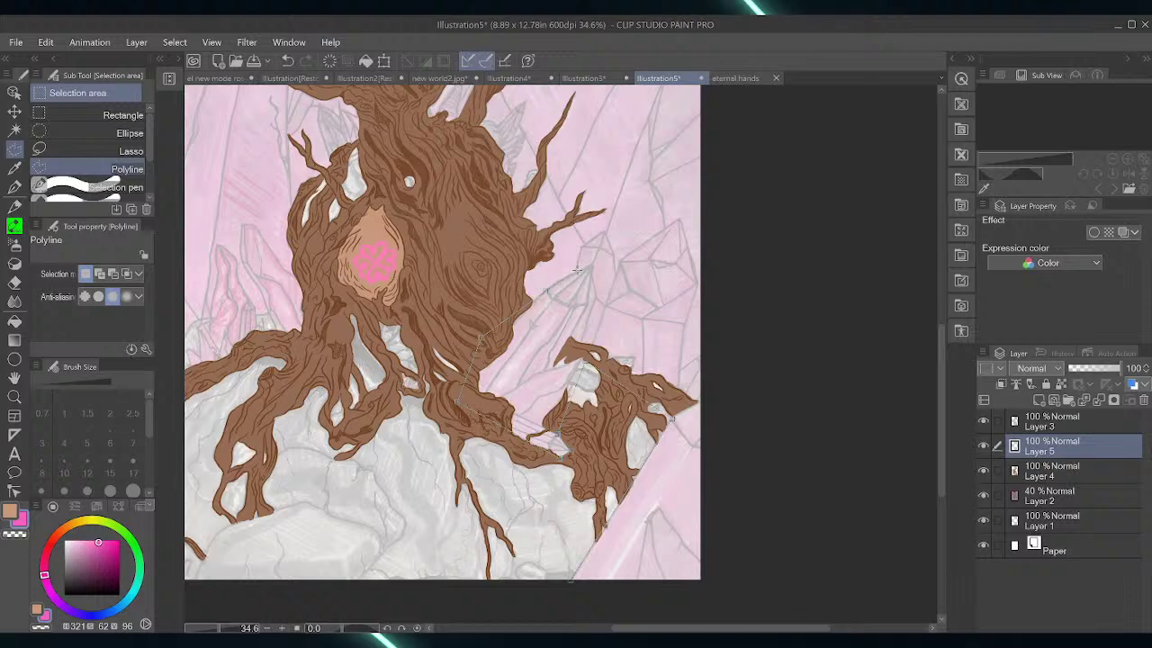
pyautogui.click(577, 268)
pyautogui.click(581, 245)
pyautogui.click(604, 233)
pyautogui.click(696, 283)
pyautogui.click(684, 323)
pyautogui.click(681, 365)
pyautogui.click(702, 354)
pyautogui.click(696, 580)
pyautogui.click(574, 581)
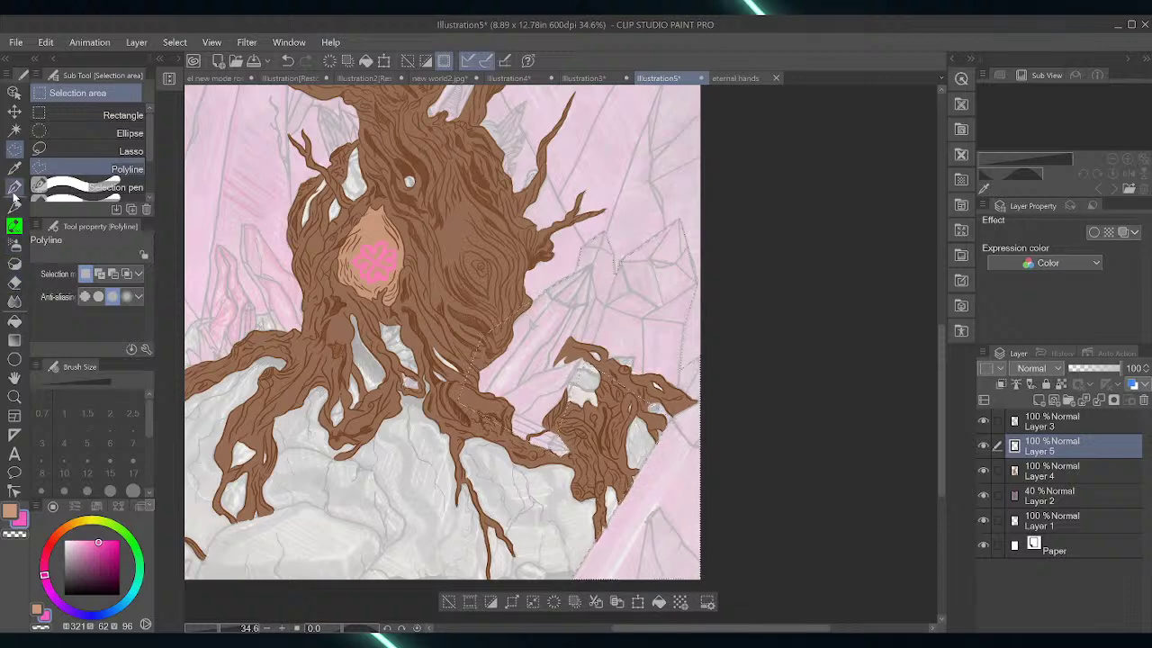
# Fill the selected crystals with pink using the G-pen at brush size 793.2
pyautogui.click(14, 187)
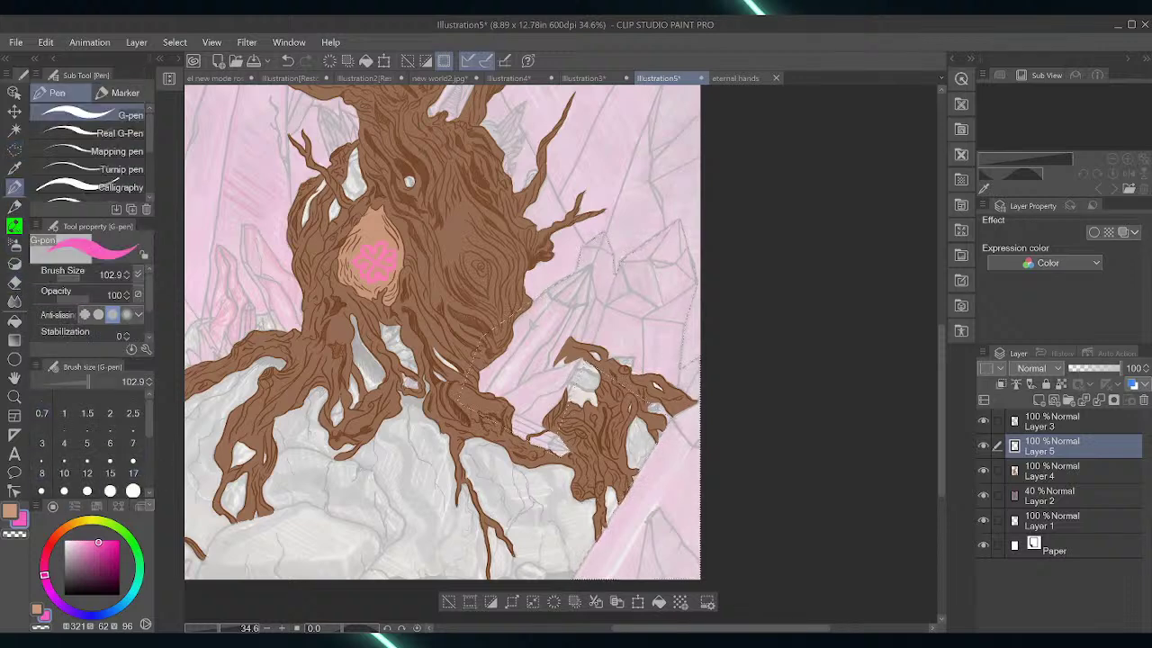
pyautogui.moveTo(98, 379); pyautogui.dragTo(105, 380)
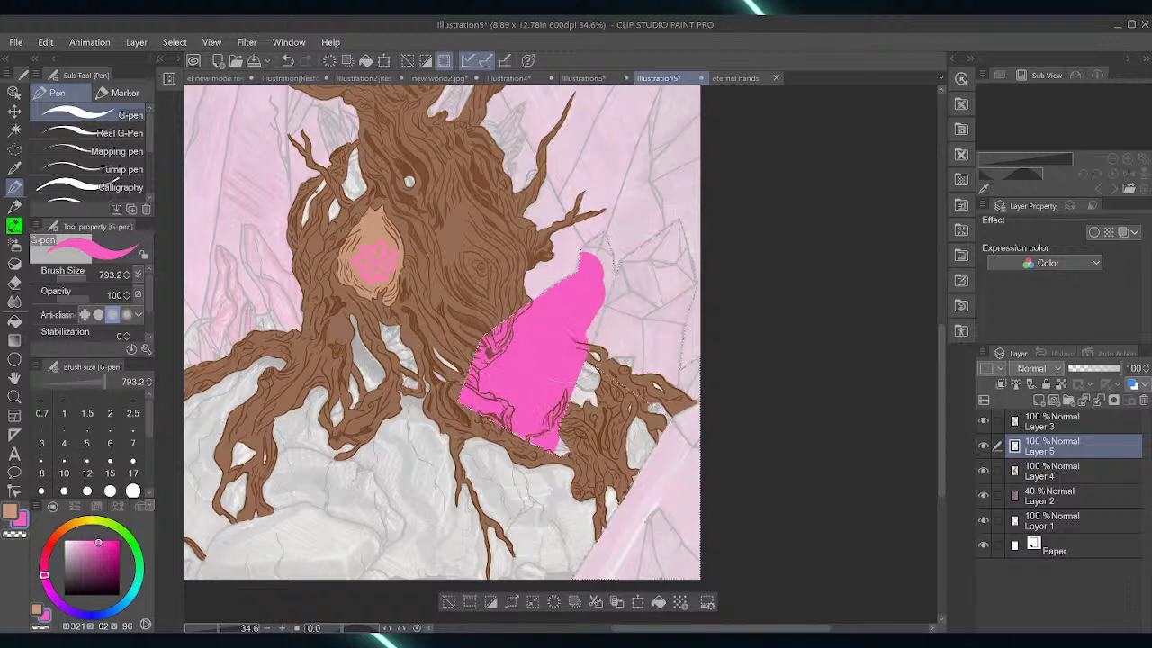
pyautogui.moveTo(565, 292)
pyautogui.mouseDown()
pyautogui.moveTo(643, 254)
pyautogui.moveTo(664, 333)
pyautogui.moveTo(655, 303)
pyautogui.mouseUp()
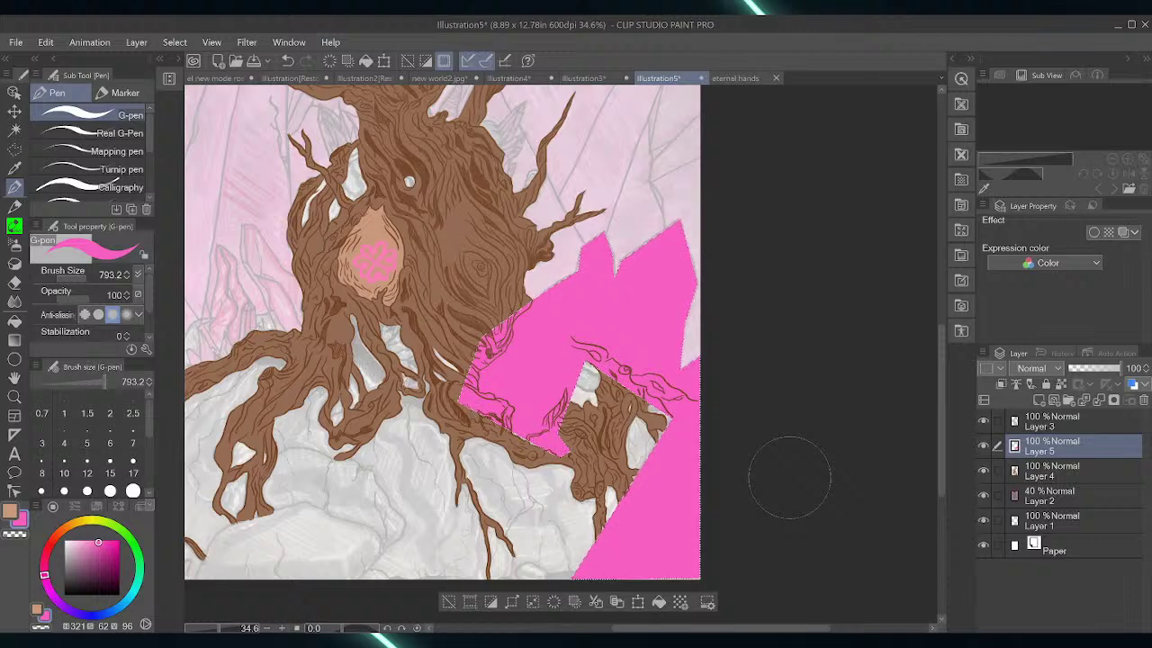
# Move the pink crystal layer below the brown tree layer, clear the selection and set the layer's opacity to 54%
pyautogui.moveTo(1050, 456); pyautogui.dragTo(1047, 482)
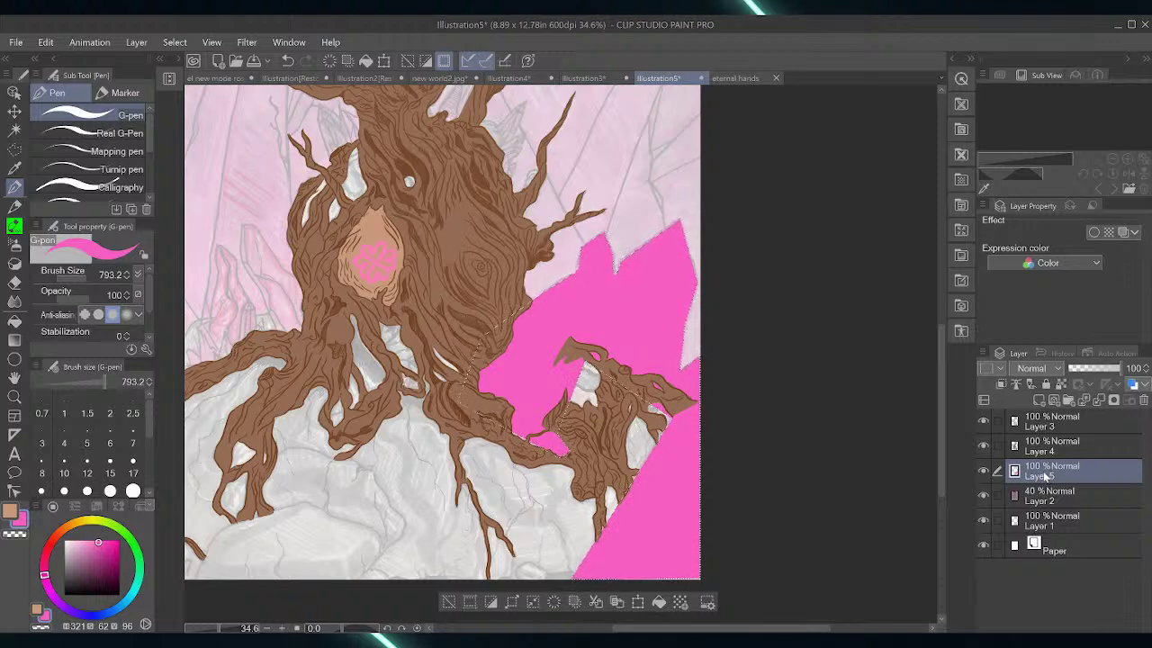
pyautogui.click(448, 602)
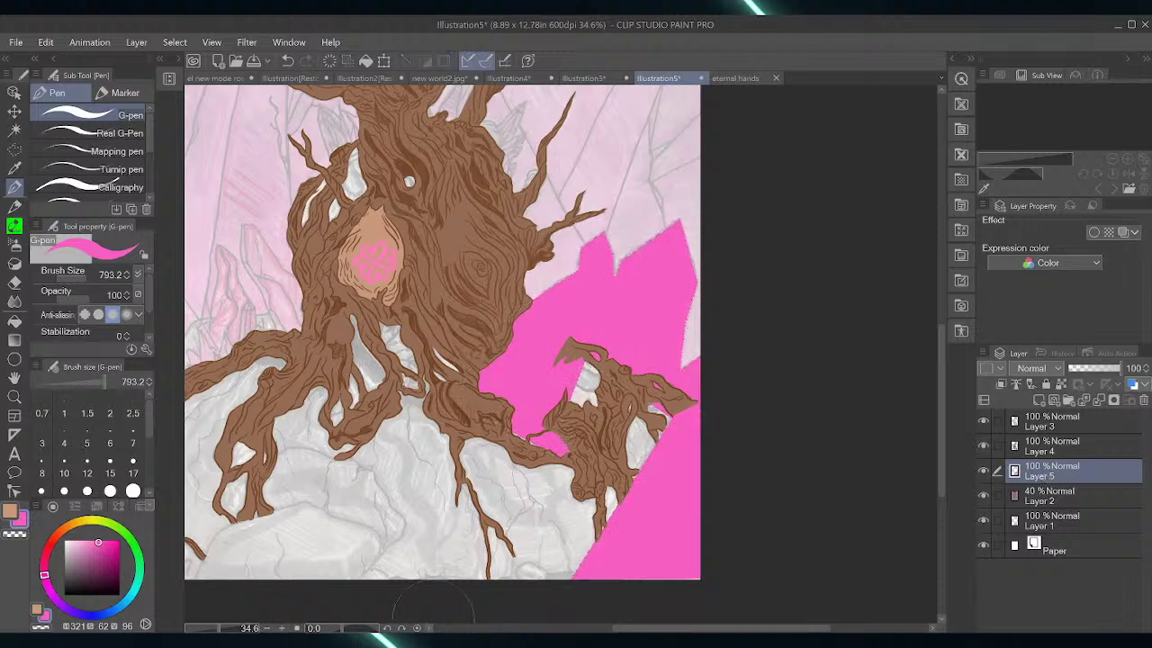
pyautogui.moveTo(1116, 368); pyautogui.dragTo(1096, 368)
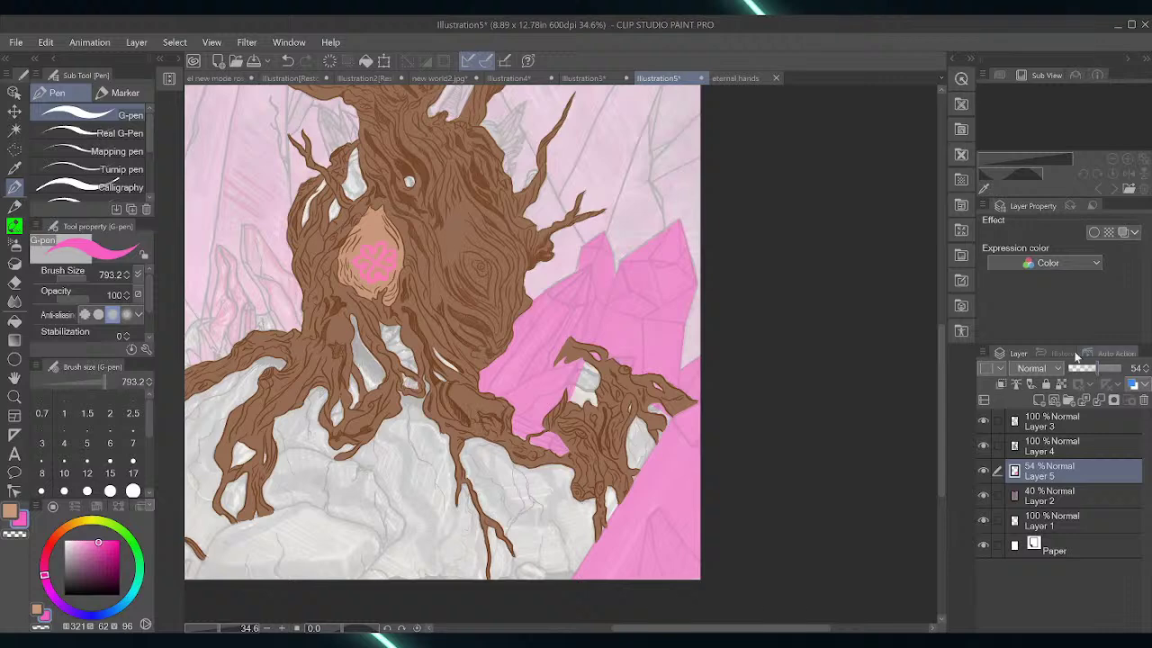
pyautogui.scroll(1, 940, 391)
pyautogui.moveTo(940, 392); pyautogui.dragTo(942, 350)
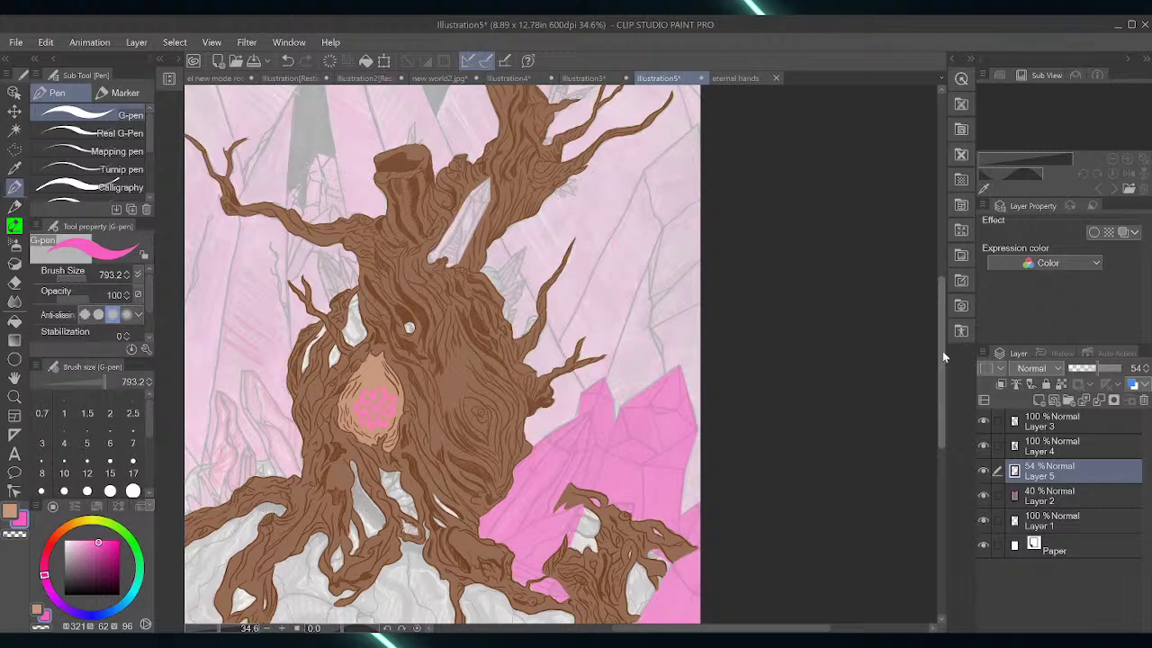
pyautogui.moveTo(942, 351); pyautogui.dragTo(948, 339)
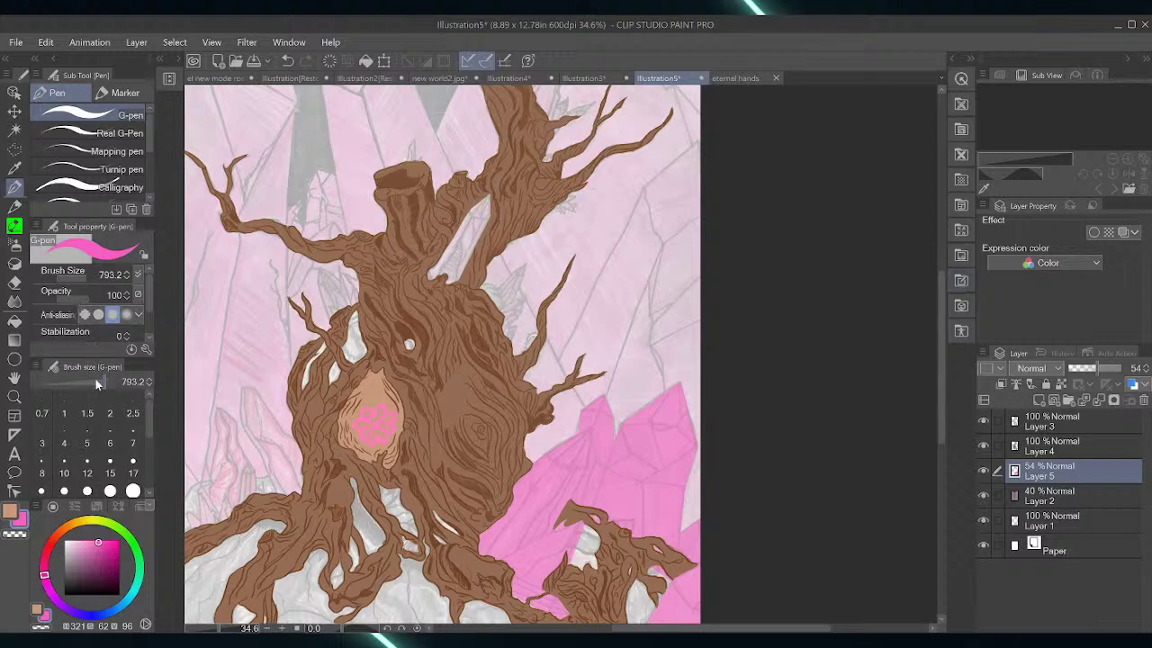
# Paint the long crystal wedged in the trunk's fork pink using the G-pen at brush size 111.1
pyautogui.moveTo(97, 384); pyautogui.dragTo(89, 383)
pyautogui.moveTo(431, 272)
pyautogui.mouseDown()
pyautogui.moveTo(486, 203)
pyautogui.moveTo(484, 225)
pyautogui.mouseUp()
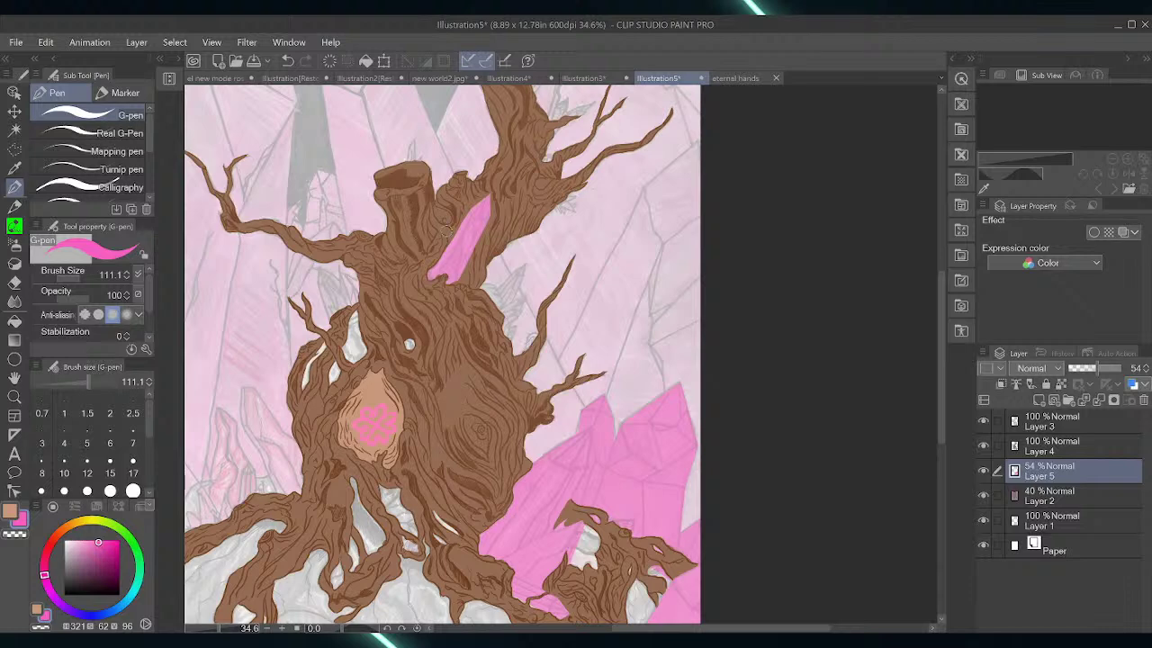
# Outline the small jagged crystal cluster on the trunk's right shoulder in pink with the G-pen at brush size 33.7
pyautogui.moveTo(722, 627); pyautogui.dragTo(680, 628)
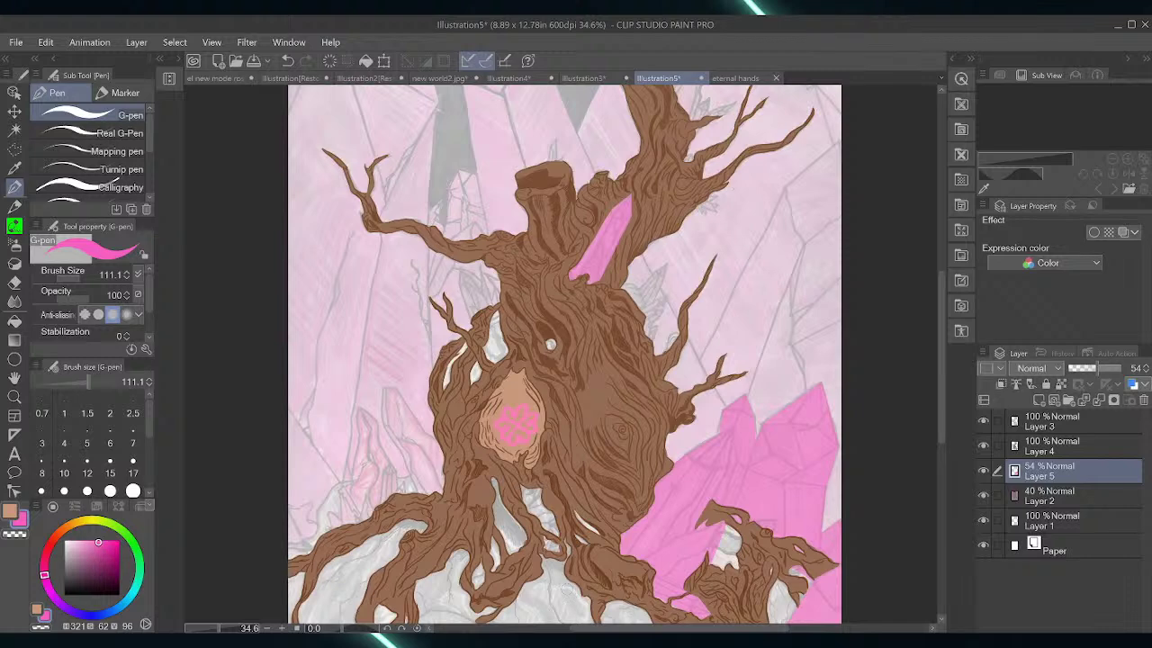
pyautogui.click(15, 396)
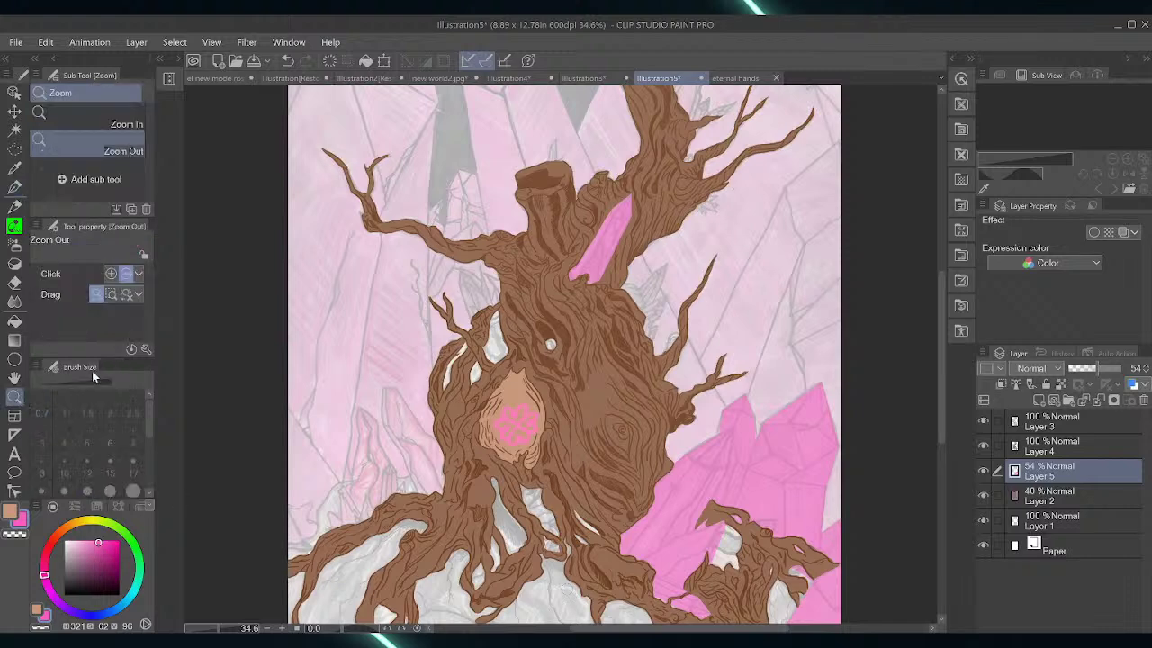
pyautogui.click(664, 313)
pyautogui.click(15, 186)
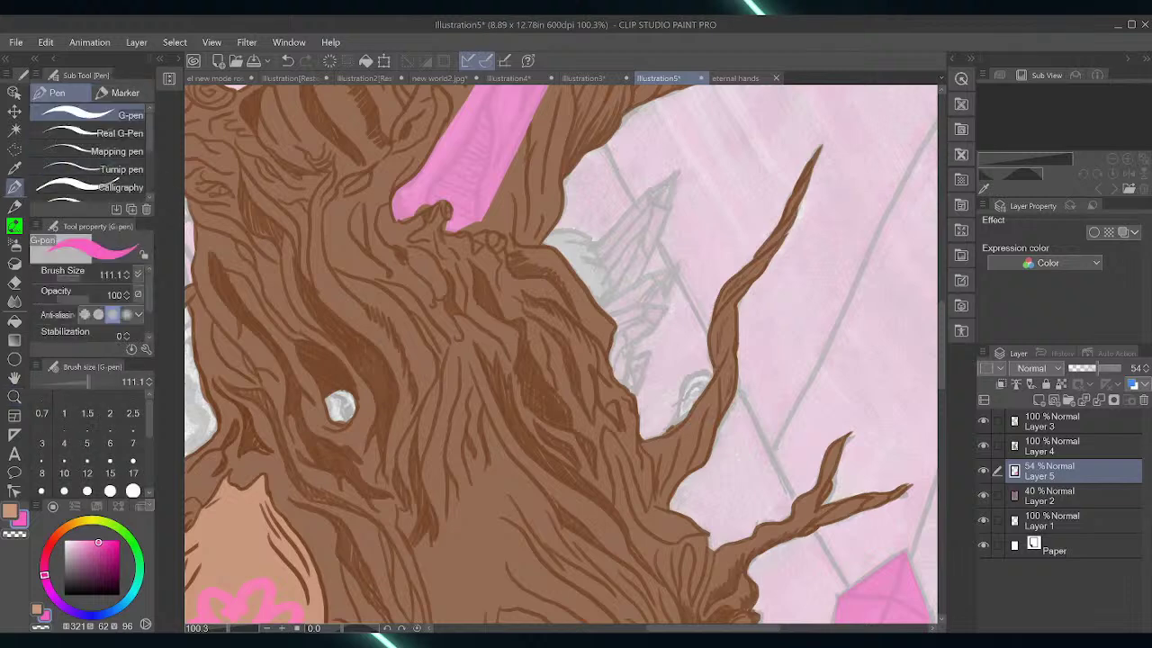
pyautogui.click(81, 381)
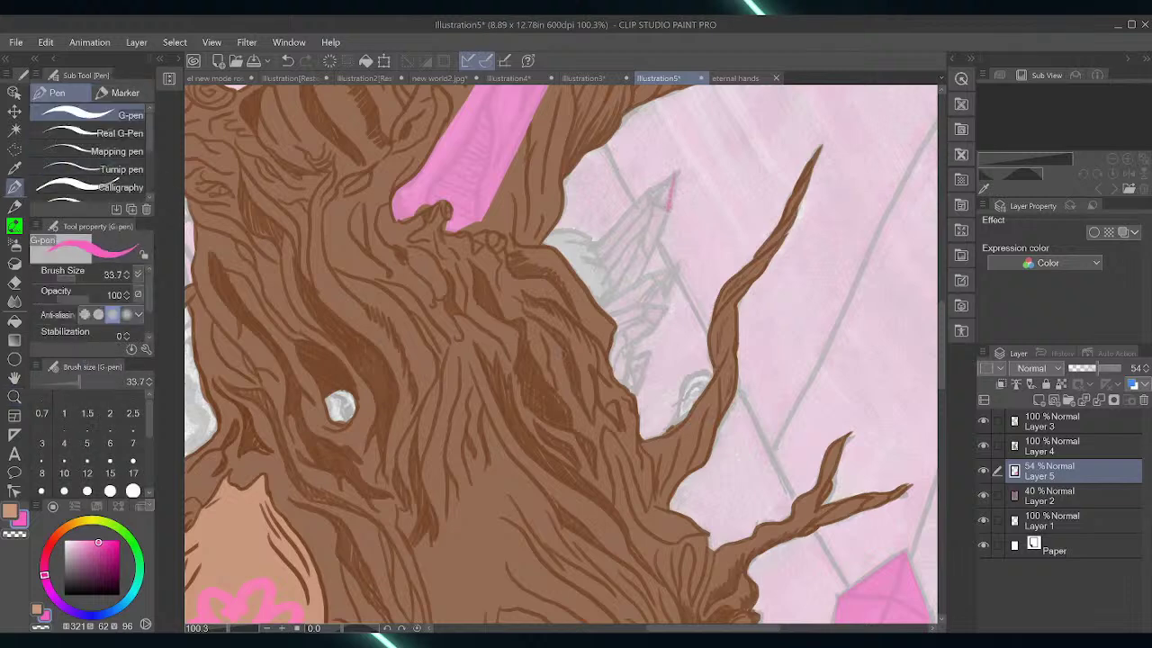
pyautogui.moveTo(648, 191)
pyautogui.mouseDown()
pyautogui.moveTo(672, 176)
pyautogui.moveTo(590, 255)
pyautogui.mouseUp()
pyautogui.moveTo(663, 220)
pyautogui.mouseDown()
pyautogui.moveTo(642, 270)
pyautogui.moveTo(678, 267)
pyautogui.moveTo(673, 295)
pyautogui.mouseUp()
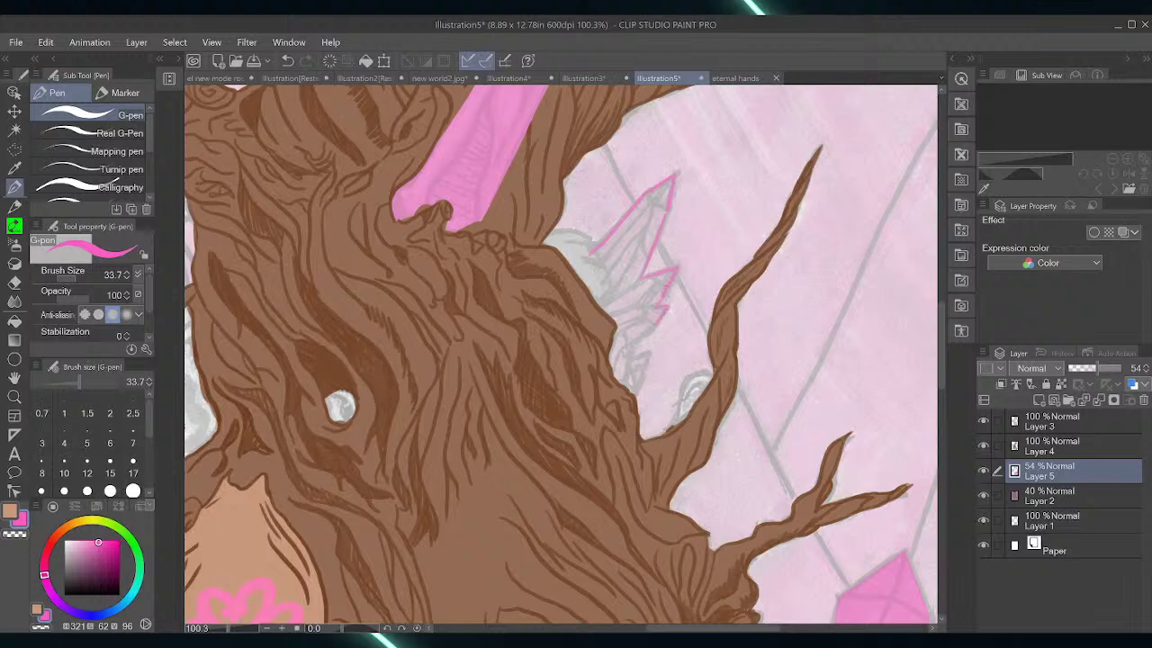
pyautogui.moveTo(656, 324)
pyautogui.mouseDown()
pyautogui.moveTo(632, 340)
pyautogui.moveTo(641, 338)
pyautogui.moveTo(627, 358)
pyautogui.moveTo(647, 356)
pyautogui.moveTo(633, 357)
pyautogui.moveTo(645, 367)
pyautogui.moveTo(638, 396)
pyautogui.mouseUp()
pyautogui.moveTo(590, 253); pyautogui.dragTo(570, 261)
# Auto-select the inside of the jagged crystal outline, fill it with pink and clear the selection
pyautogui.click(14, 129)
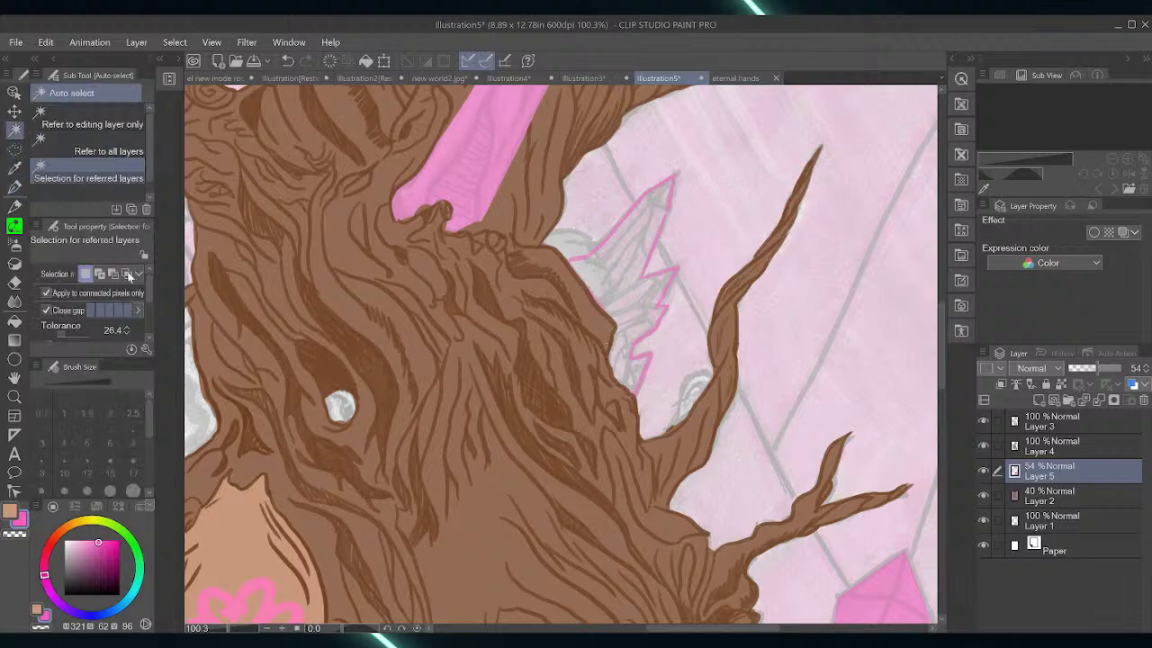
pyautogui.click(608, 275)
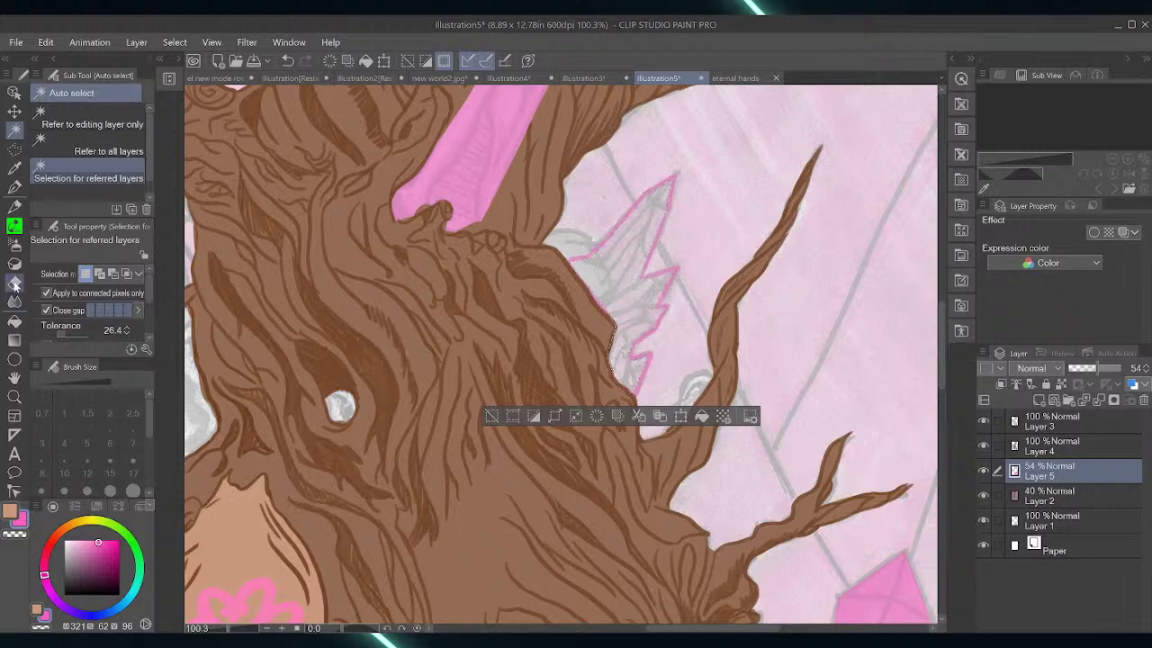
pyautogui.click(14, 321)
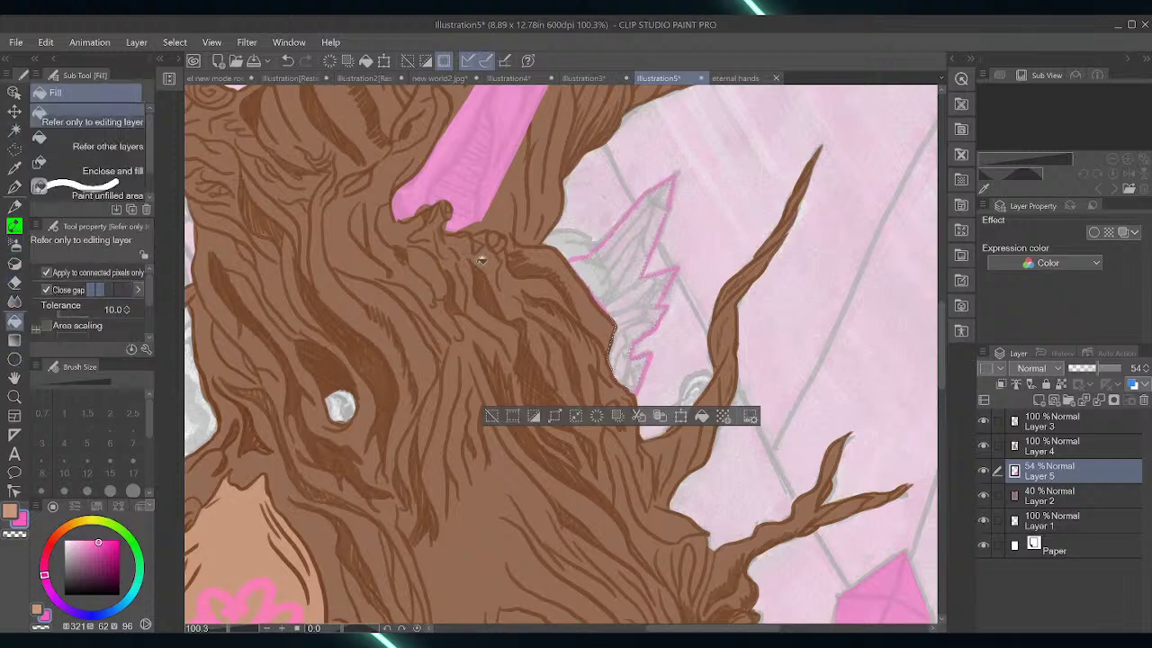
pyautogui.click(599, 281)
pyautogui.click(491, 415)
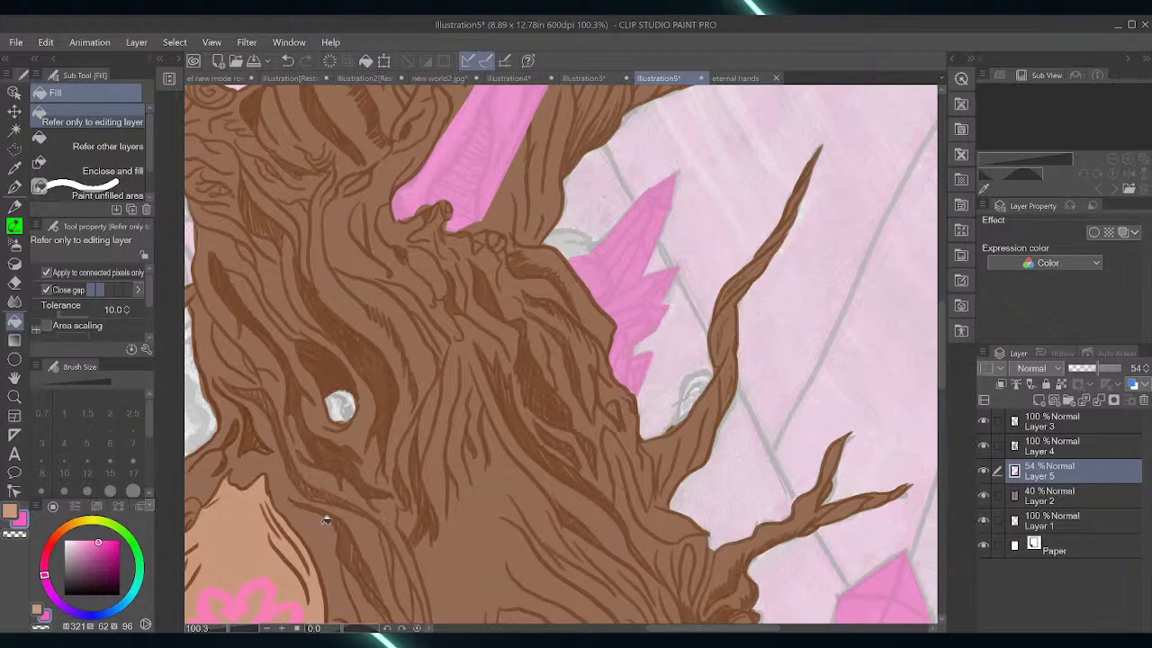
# Outline the small crystals rising behind the cut stump in pink with the G-pen
pyautogui.moveTo(940, 367); pyautogui.dragTo(936, 295)
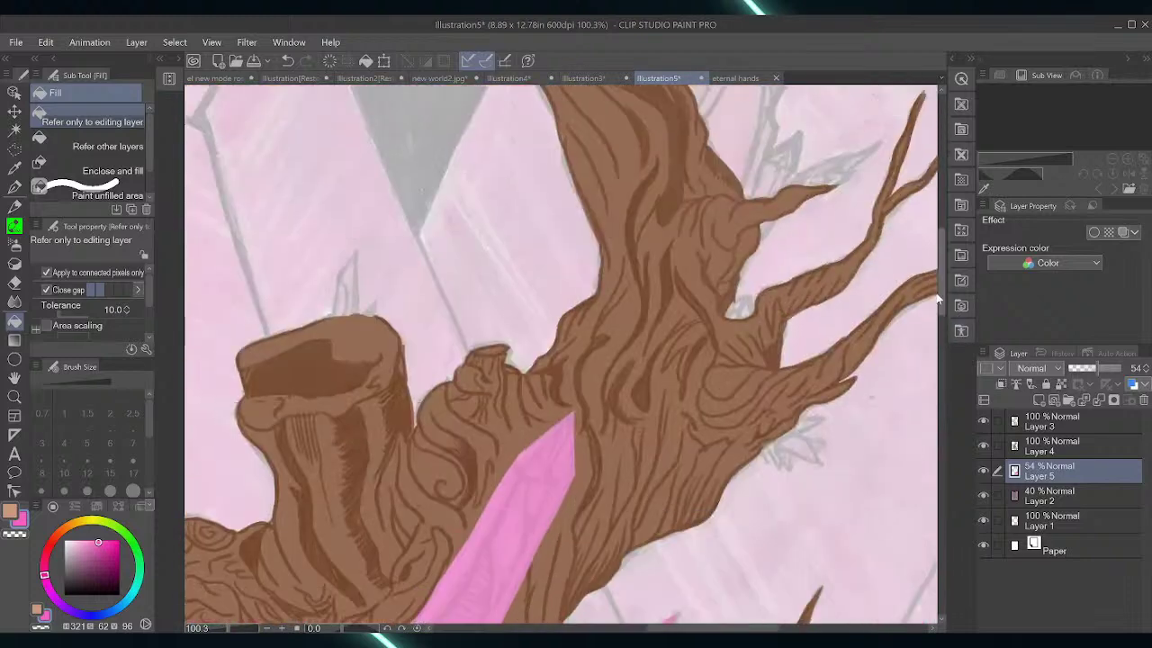
pyautogui.click(14, 189)
pyautogui.moveTo(333, 311)
pyautogui.mouseDown()
pyautogui.moveTo(353, 255)
pyautogui.moveTo(358, 302)
pyautogui.moveTo(374, 285)
pyautogui.moveTo(369, 310)
pyautogui.moveTo(356, 310)
pyautogui.moveTo(369, 309)
pyautogui.mouseUp()
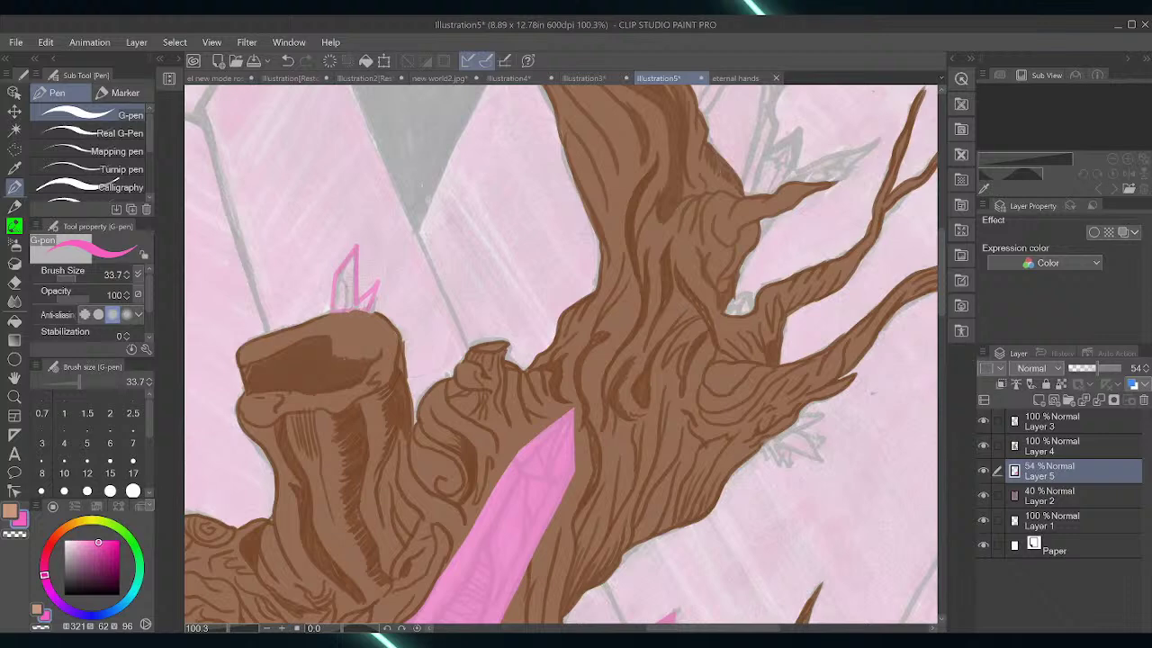
# Hide the brown tree base colour on Layer 4, keeping the reference sketch on Layer 2 shown
pyautogui.click(983, 495)
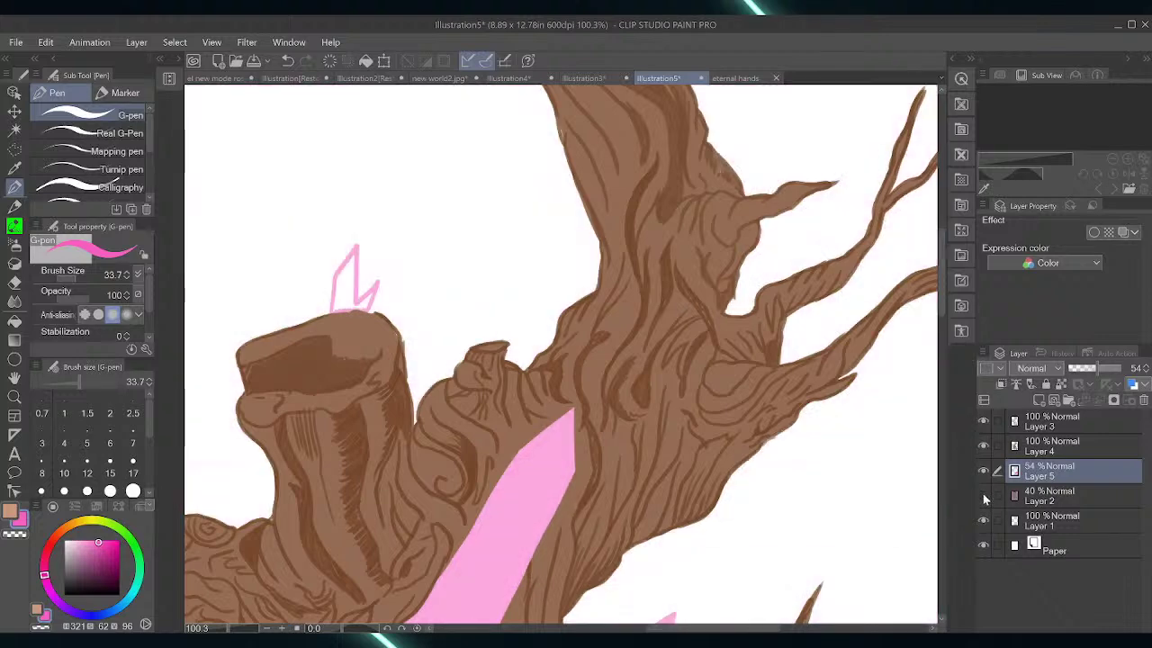
pyautogui.click(982, 494)
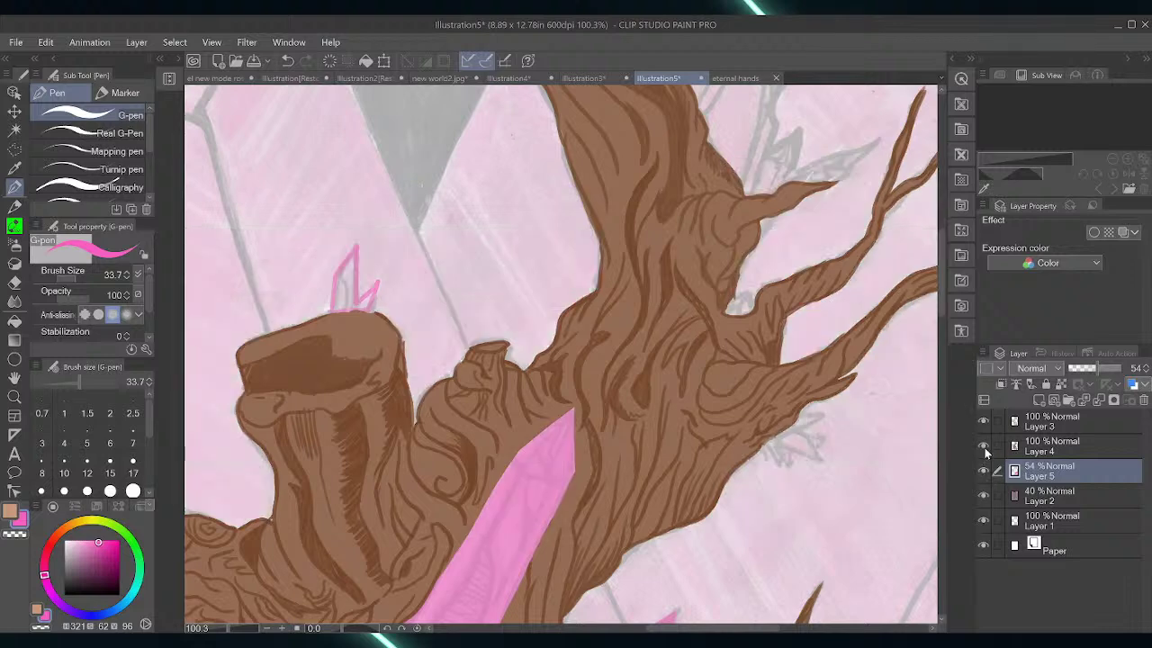
pyautogui.click(983, 447)
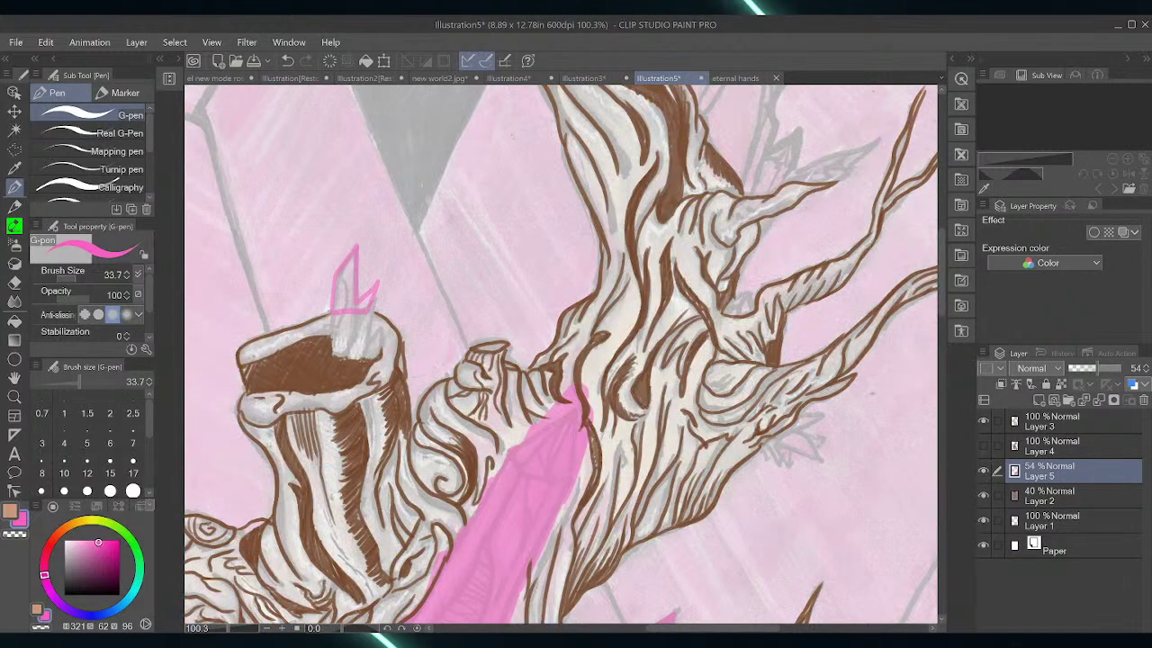
# Extend the stump crystals down into the hollow and colour them solid pink with G-pen strokes
pyautogui.moveTo(330, 316)
pyautogui.mouseDown()
pyautogui.moveTo(331, 355)
pyautogui.moveTo(346, 364)
pyautogui.moveTo(352, 340)
pyautogui.moveTo(360, 353)
pyautogui.moveTo(371, 292)
pyautogui.mouseUp()
pyautogui.moveTo(360, 360)
pyautogui.mouseDown()
pyautogui.moveTo(379, 346)
pyautogui.moveTo(384, 320)
pyautogui.mouseUp()
pyautogui.moveTo(379, 326); pyautogui.dragTo(369, 346)
pyautogui.moveTo(352, 260); pyautogui.dragTo(351, 308)
pyautogui.moveTo(349, 313); pyautogui.dragTo(349, 331)
pyautogui.moveTo(348, 288); pyautogui.dragTo(347, 307)
pyautogui.moveTo(348, 316); pyautogui.dragTo(347, 348)
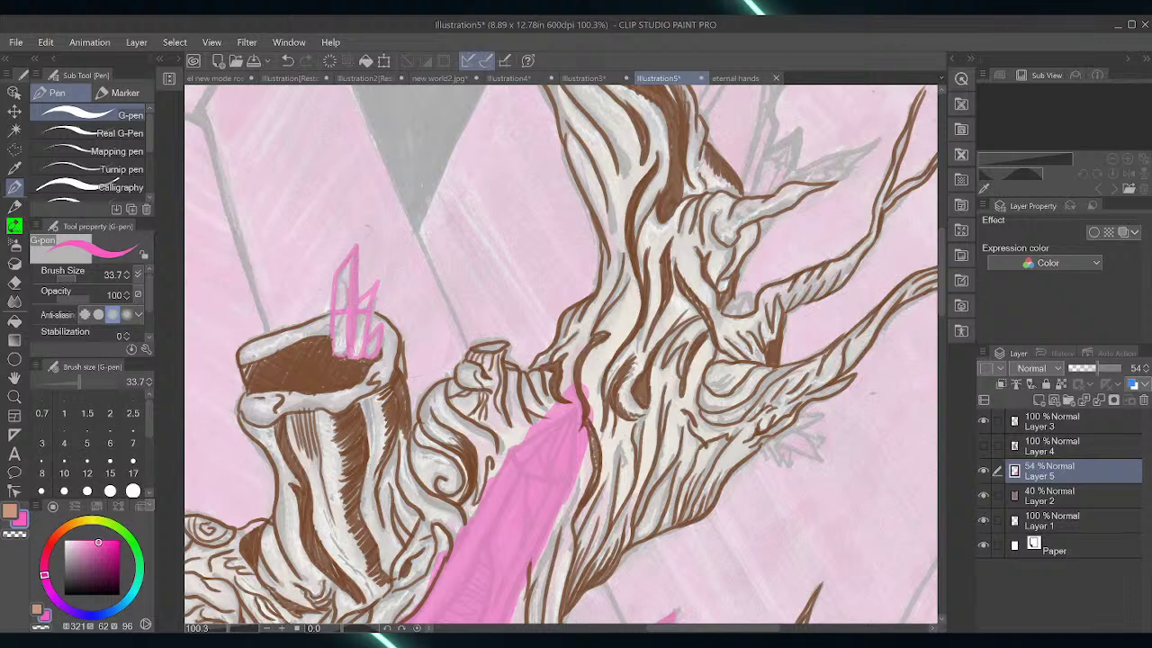
pyautogui.moveTo(349, 259); pyautogui.dragTo(345, 302)
pyautogui.moveTo(345, 316); pyautogui.dragTo(342, 353)
pyautogui.moveTo(343, 270); pyautogui.dragTo(340, 310)
pyautogui.moveTo(342, 314); pyautogui.dragTo(337, 356)
pyautogui.moveTo(339, 293); pyautogui.dragTo(337, 309)
pyautogui.moveTo(338, 315)
pyautogui.mouseDown()
pyautogui.moveTo(333, 354)
pyautogui.moveTo(364, 308)
pyautogui.mouseUp()
pyautogui.moveTo(369, 311)
pyautogui.mouseDown()
pyautogui.moveTo(368, 293)
pyautogui.moveTo(358, 352)
pyautogui.mouseUp()
pyautogui.moveTo(358, 342)
pyautogui.mouseDown()
pyautogui.moveTo(355, 360)
pyautogui.moveTo(368, 356)
pyautogui.mouseUp()
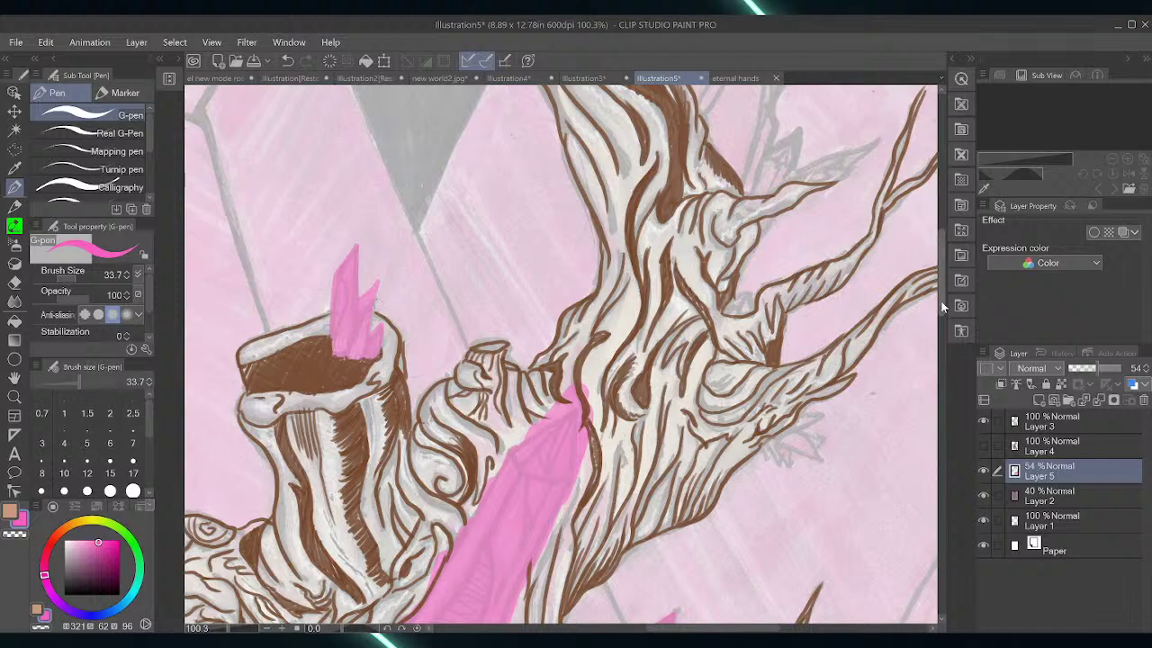
# Paint the small spiky crystal cluster beneath the lower right branch solid pink, rotating the canvas for its tips
pyautogui.moveTo(941, 303); pyautogui.dragTo(941, 272)
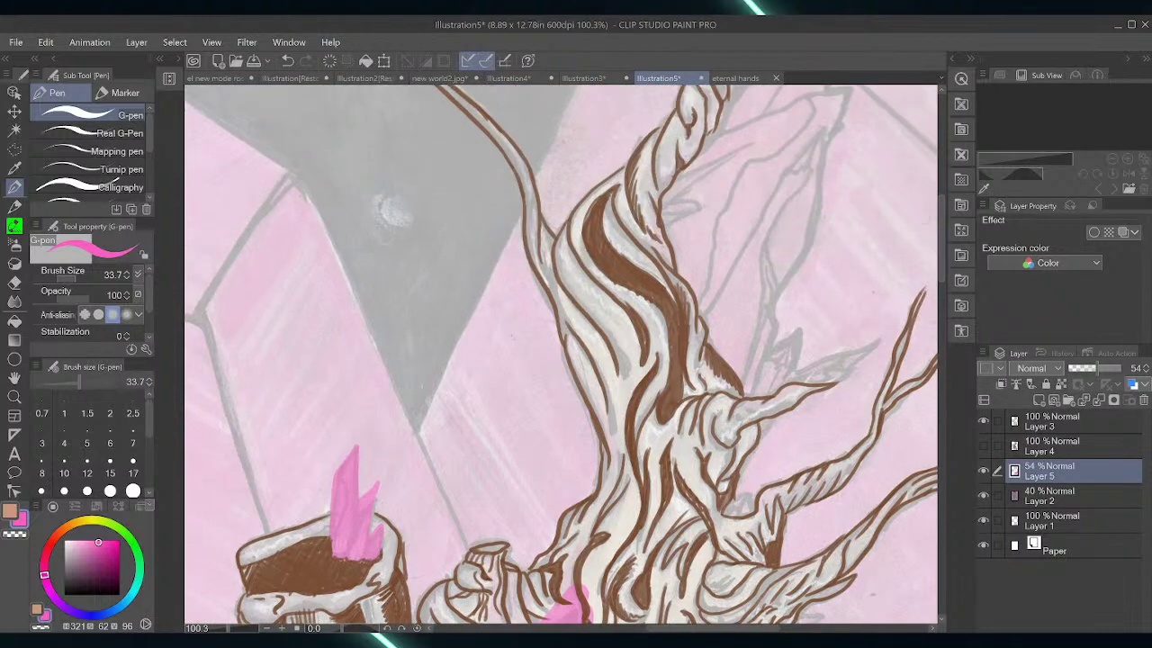
pyautogui.scroll(-5, 942, 271)
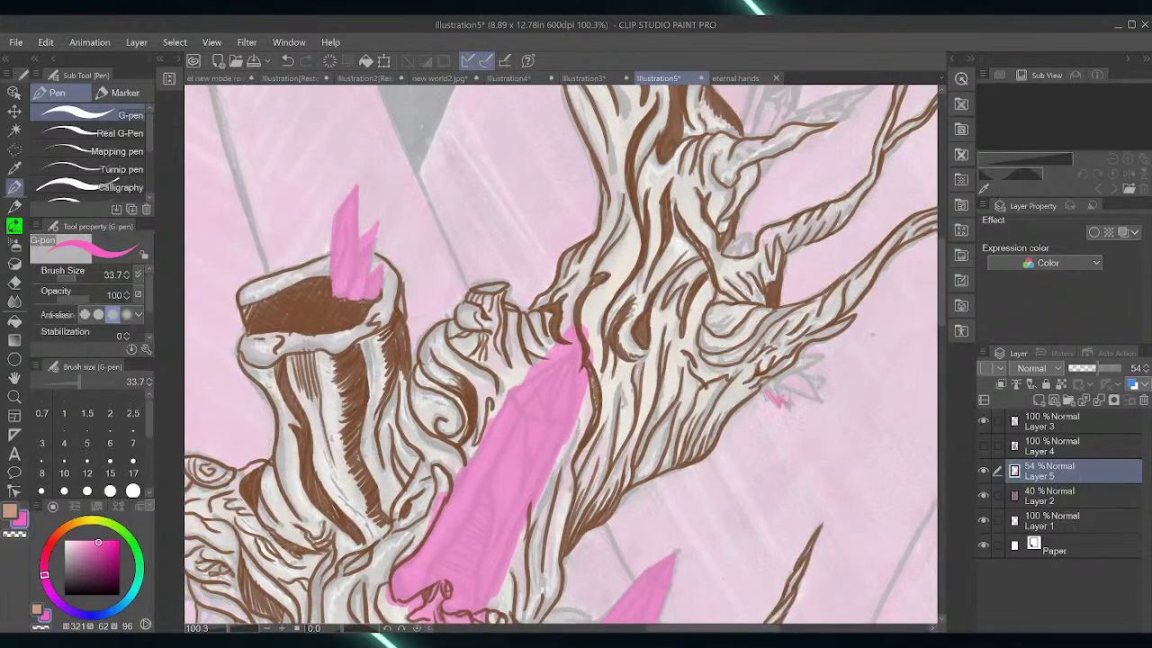
pyautogui.moveTo(765, 391)
pyautogui.mouseDown()
pyautogui.moveTo(821, 400)
pyautogui.moveTo(798, 377)
pyautogui.moveTo(824, 354)
pyautogui.moveTo(800, 359)
pyautogui.moveTo(863, 382)
pyautogui.moveTo(823, 388)
pyautogui.moveTo(805, 364)
pyautogui.moveTo(816, 359)
pyautogui.mouseUp()
pyautogui.moveTo(782, 374)
pyautogui.mouseDown()
pyautogui.moveTo(772, 402)
pyautogui.moveTo(784, 388)
pyautogui.moveTo(803, 394)
pyautogui.mouseUp()
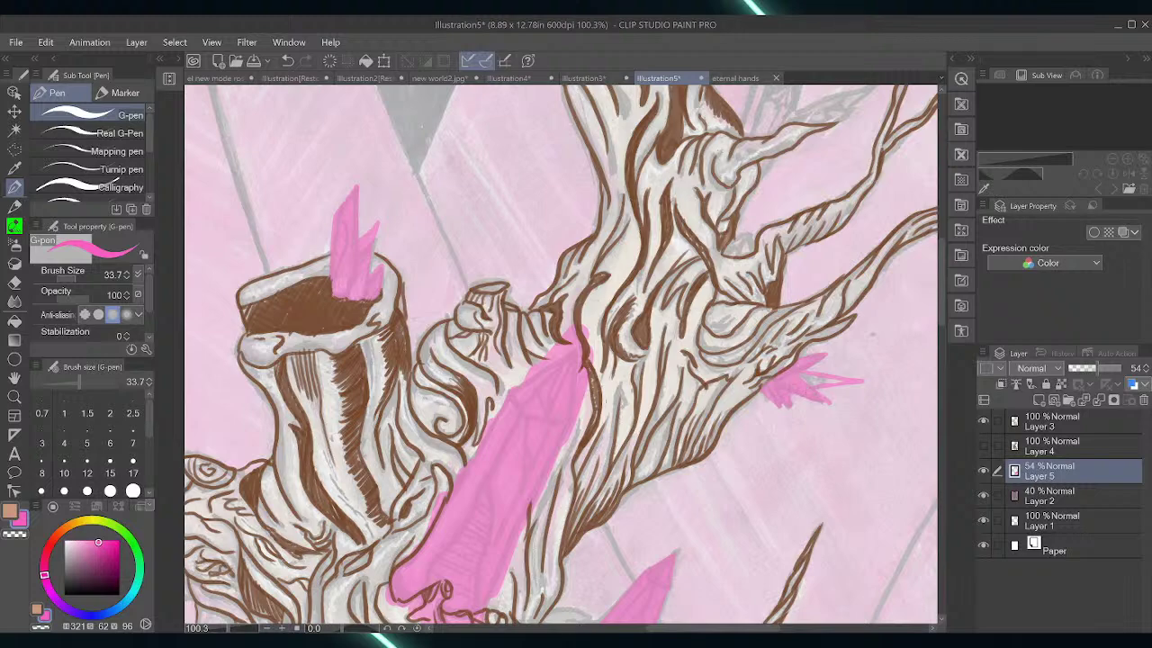
pyautogui.moveTo(256, 226); pyautogui.dragTo(336, 595)
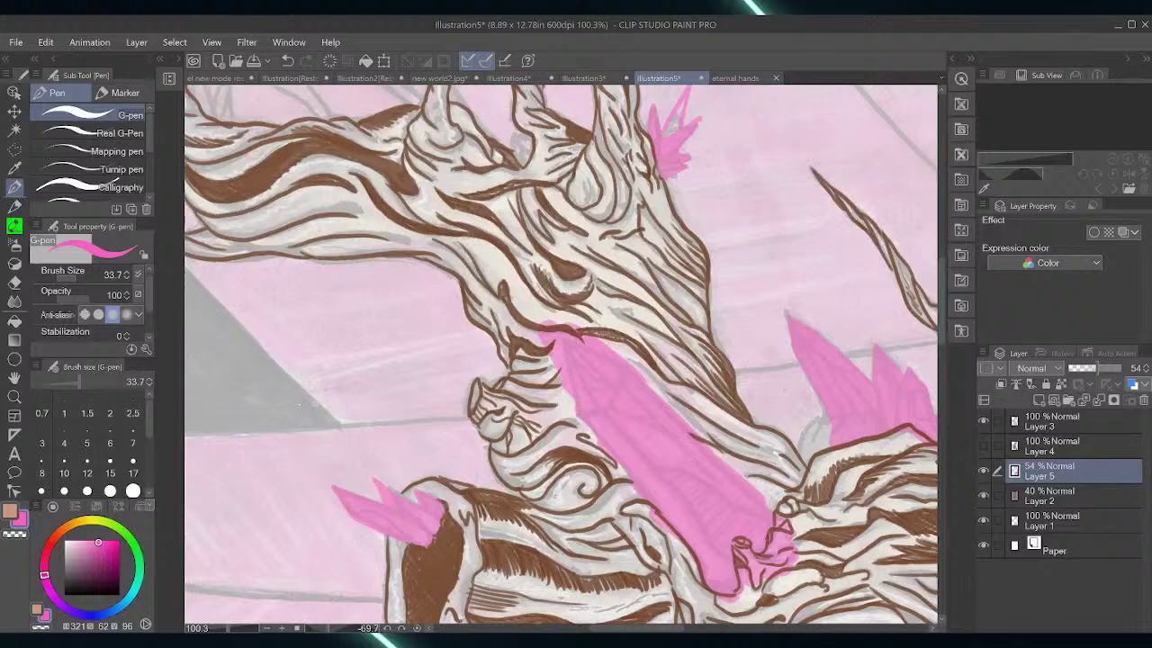
pyautogui.moveTo(689, 136); pyautogui.dragTo(680, 154)
pyautogui.moveTo(675, 108); pyautogui.dragTo(673, 135)
pyautogui.moveTo(676, 117); pyautogui.dragTo(674, 130)
# Outline and fill the pointed crystals beside the upper branch stub in pink, including the small crystal between the branch bases
pyautogui.moveTo(941, 323); pyautogui.dragTo(936, 270)
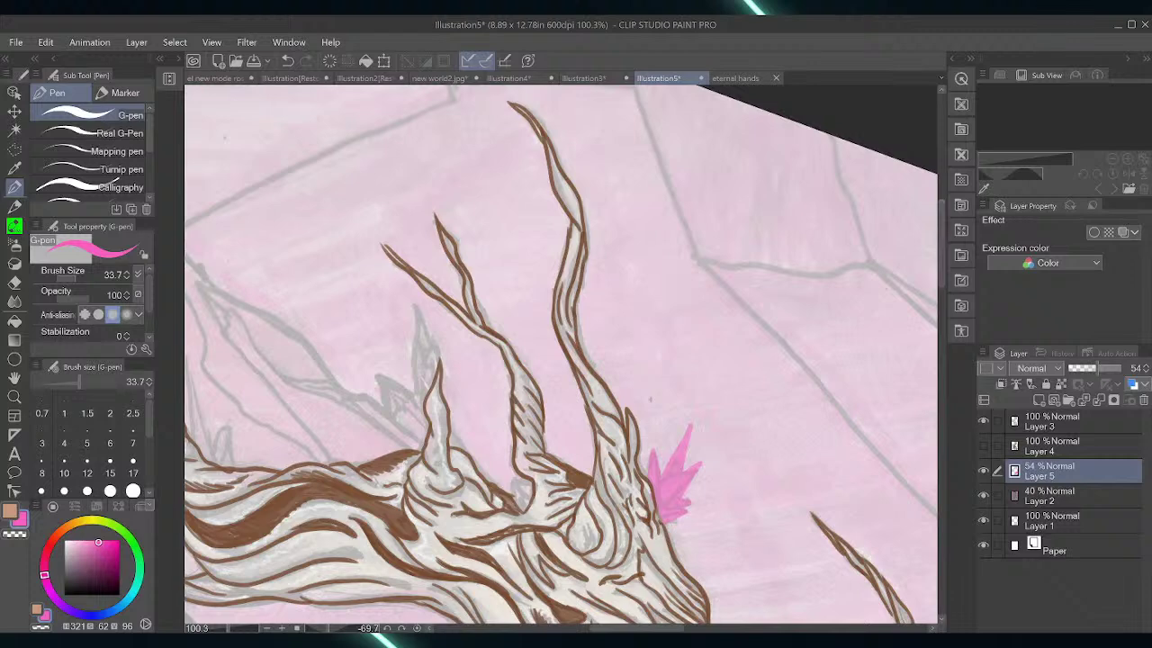
pyautogui.moveTo(415, 309); pyautogui.dragTo(417, 401)
pyautogui.moveTo(417, 308); pyautogui.dragTo(440, 352)
pyautogui.moveTo(415, 400)
pyautogui.mouseDown()
pyautogui.moveTo(383, 374)
pyautogui.moveTo(387, 415)
pyautogui.mouseUp()
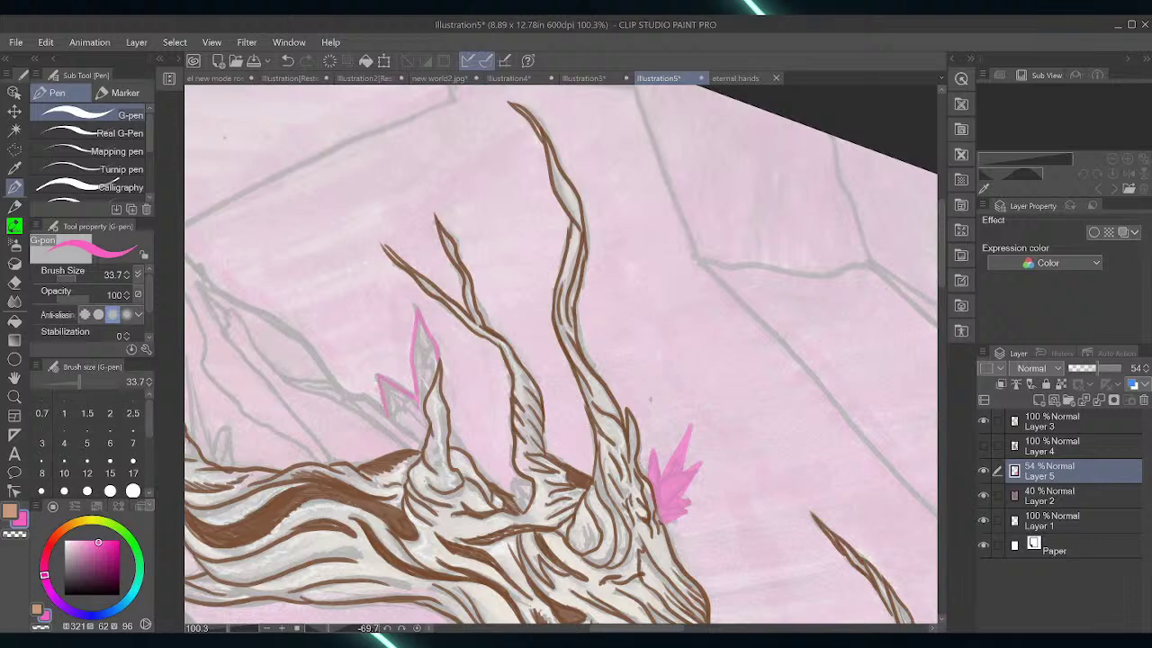
pyautogui.moveTo(416, 319)
pyautogui.mouseDown()
pyautogui.moveTo(426, 394)
pyautogui.moveTo(425, 341)
pyautogui.moveTo(432, 376)
pyautogui.moveTo(424, 428)
pyautogui.moveTo(411, 441)
pyautogui.mouseUp()
pyautogui.moveTo(383, 387)
pyautogui.mouseDown()
pyautogui.moveTo(392, 409)
pyautogui.moveTo(414, 401)
pyautogui.moveTo(385, 407)
pyautogui.mouseUp()
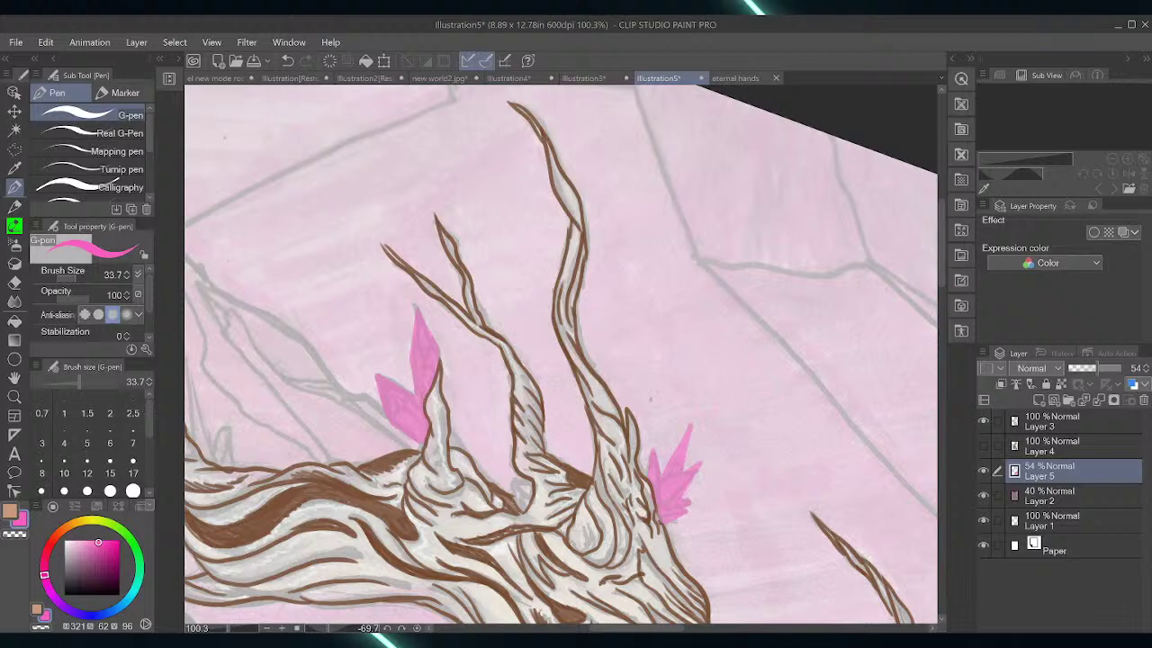
pyautogui.moveTo(509, 484)
pyautogui.mouseDown()
pyautogui.moveTo(522, 506)
pyautogui.moveTo(537, 484)
pyautogui.mouseUp()
# Outline the large crystal cluster behind the upper trunk in pink, closing the outline along the trunk's edge
pyautogui.moveTo(609, 627); pyautogui.dragTo(570, 628)
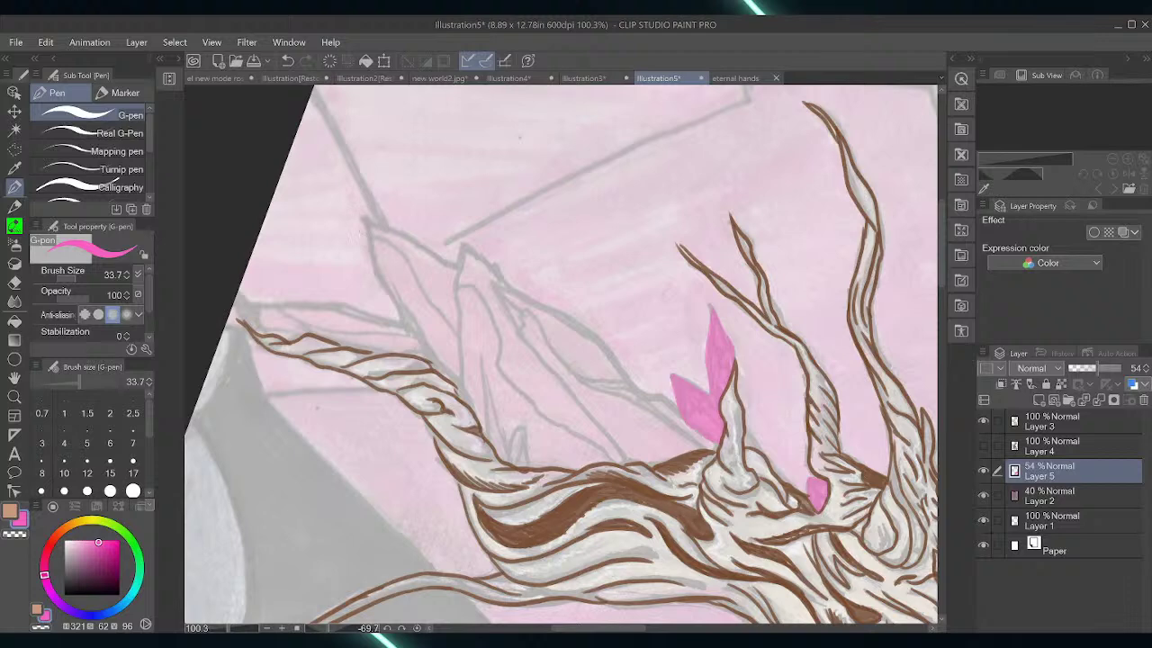
pyautogui.moveTo(367, 230)
pyautogui.mouseDown()
pyautogui.moveTo(372, 266)
pyautogui.moveTo(428, 360)
pyautogui.mouseUp()
pyautogui.moveTo(368, 221); pyautogui.dragTo(448, 261)
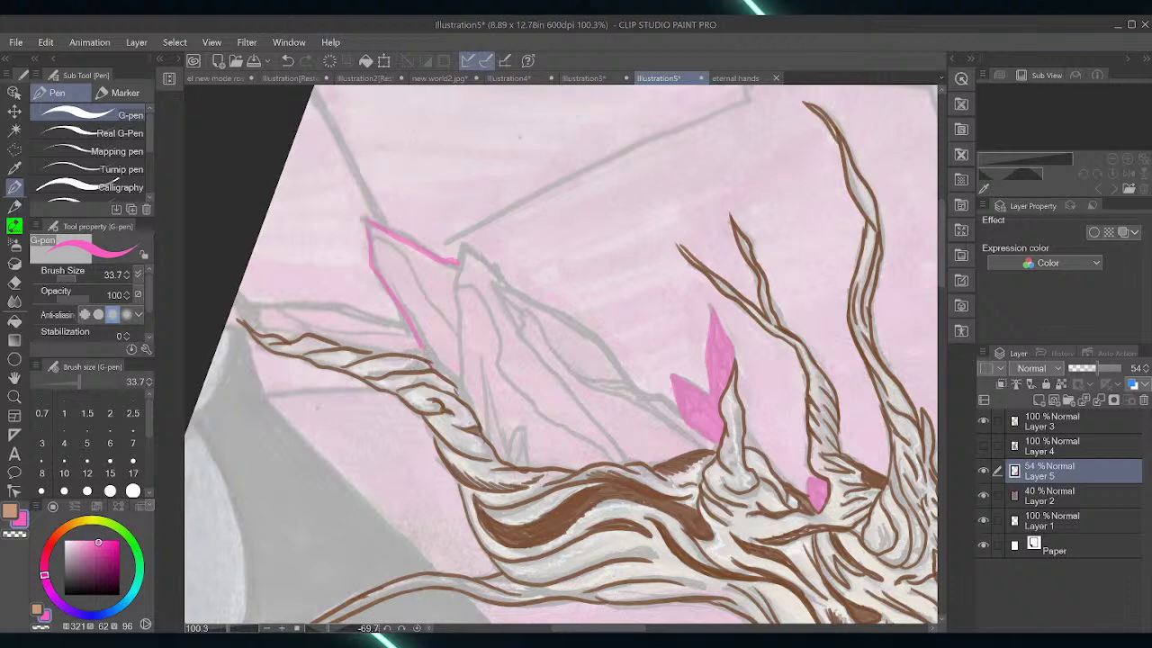
pyautogui.moveTo(457, 261)
pyautogui.mouseDown()
pyautogui.moveTo(614, 342)
pyautogui.moveTo(642, 392)
pyautogui.moveTo(673, 388)
pyautogui.mouseUp()
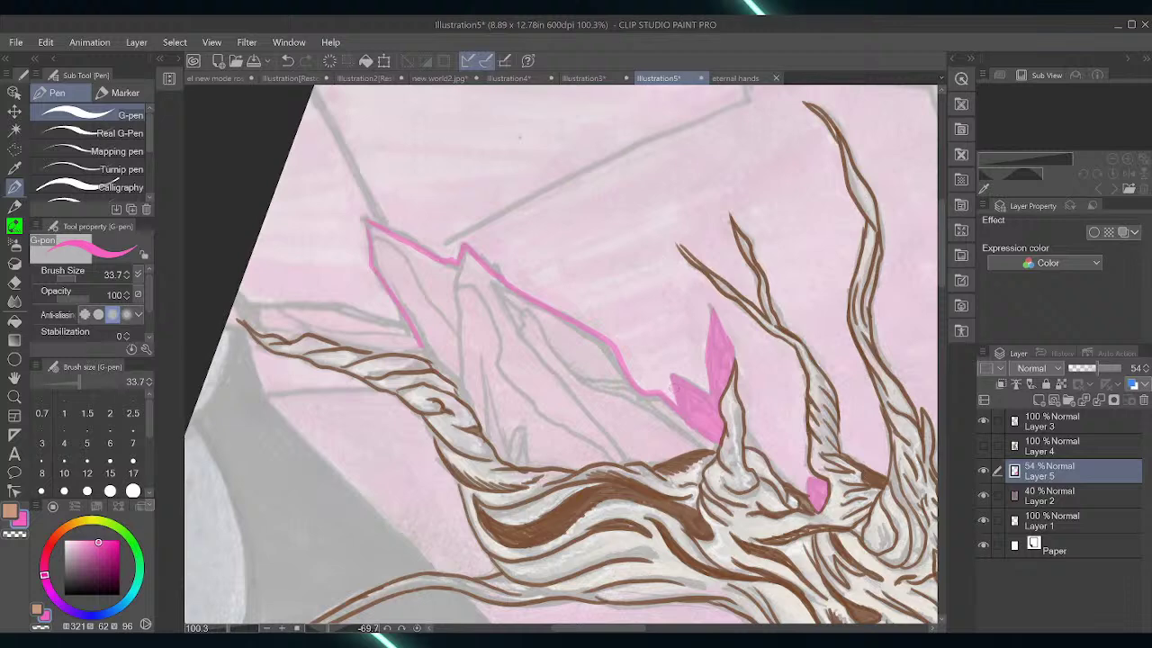
pyautogui.moveTo(598, 628); pyautogui.dragTo(556, 628)
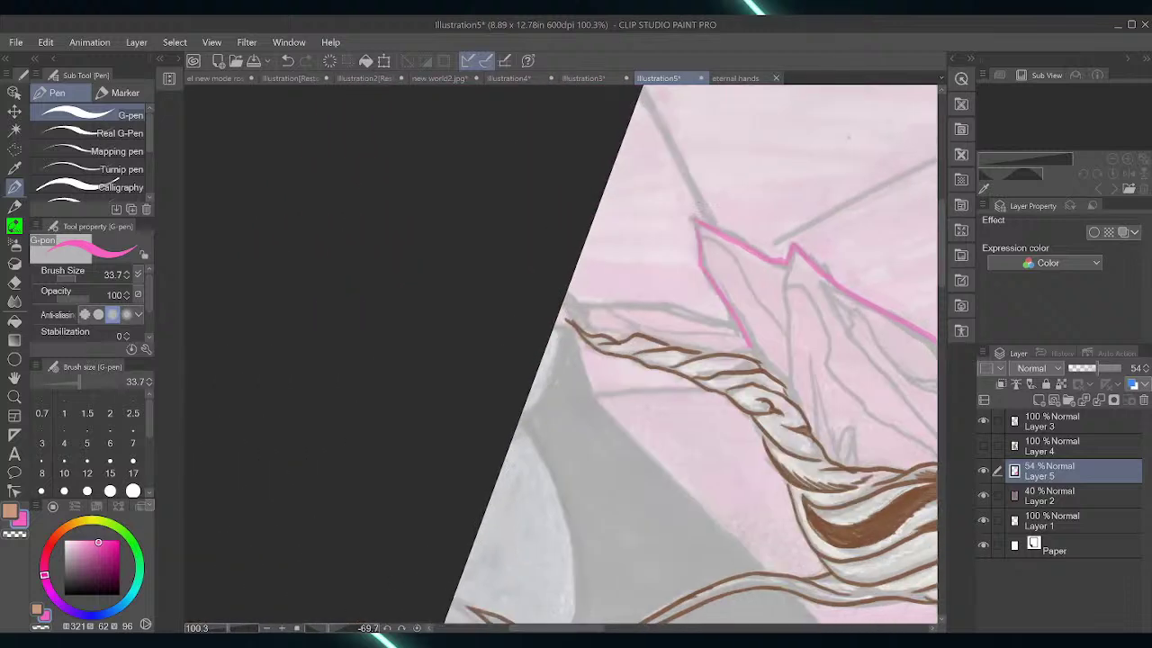
pyautogui.moveTo(258, 629)
pyautogui.mouseDown()
pyautogui.moveTo(221, 629)
pyautogui.moveTo(222, 610)
pyautogui.mouseUp()
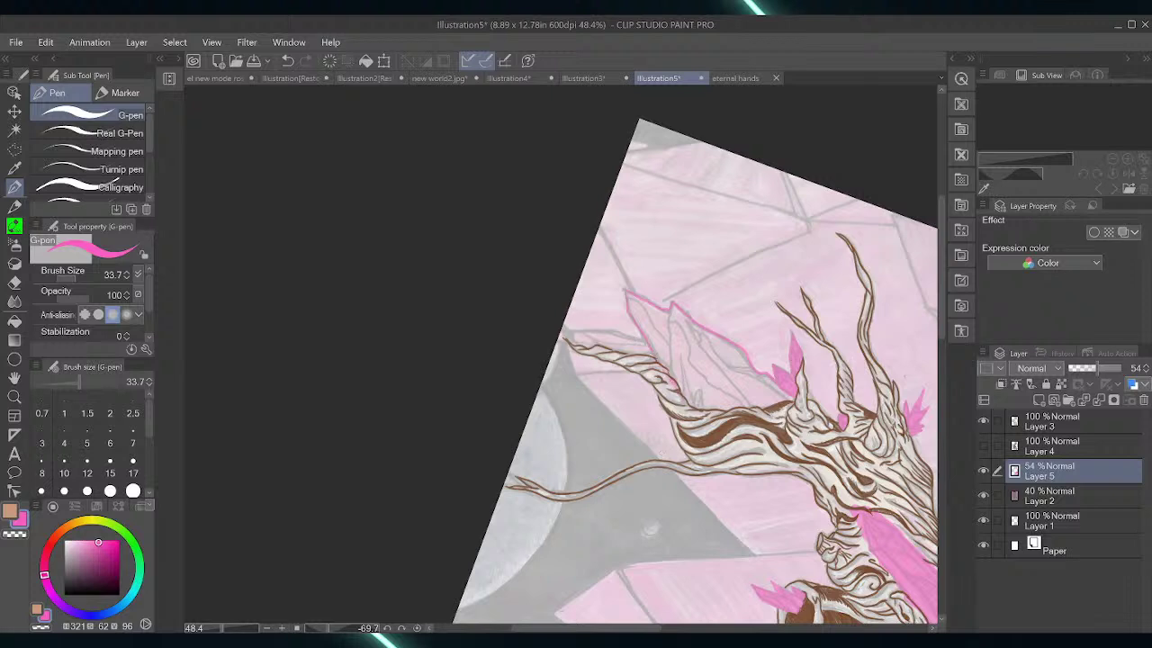
pyautogui.moveTo(709, 409); pyautogui.dragTo(786, 415)
# Auto-select the inside of the large upper crystal outline, fill it with pink and clear the selection
pyautogui.click(15, 130)
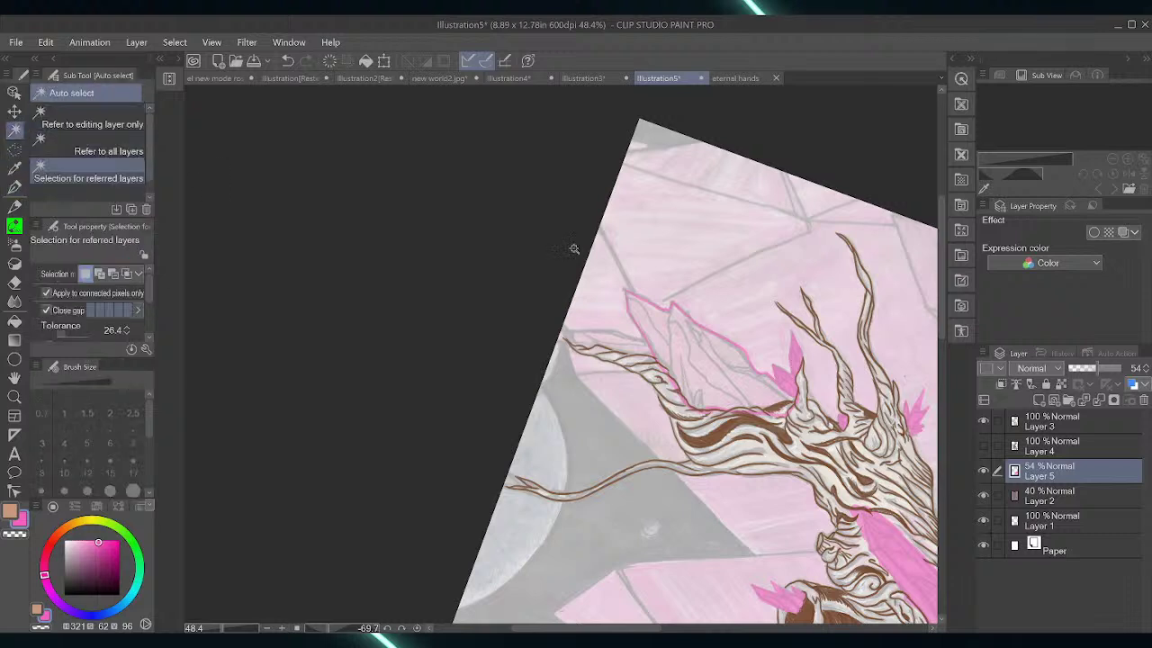
pyautogui.click(733, 372)
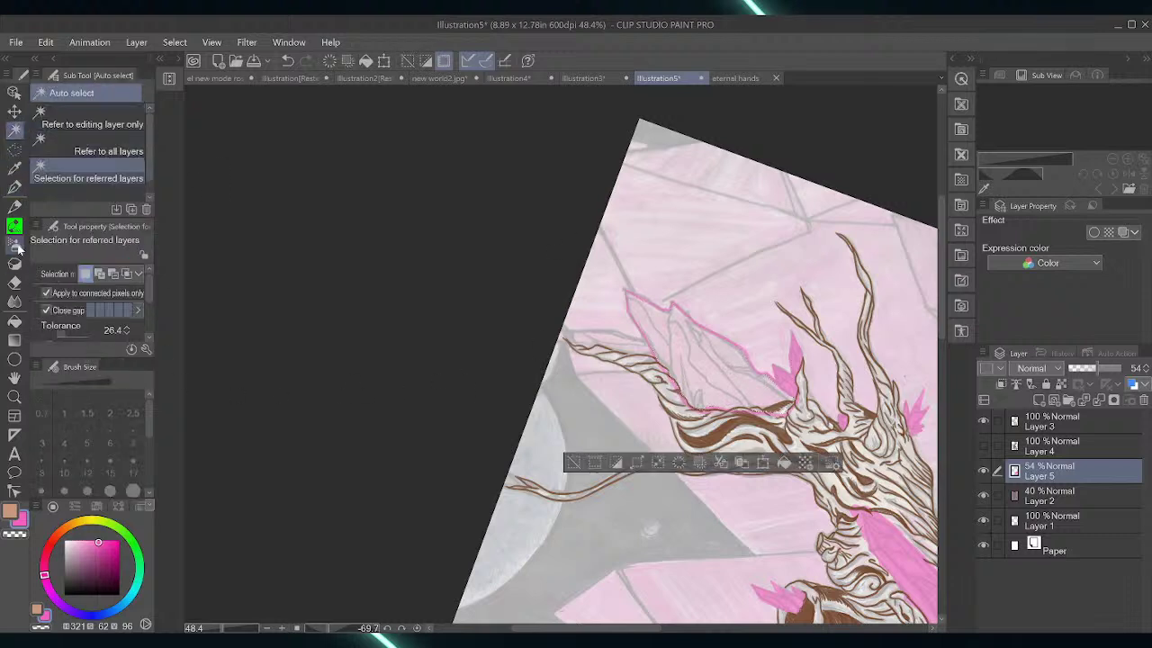
pyautogui.click(16, 322)
pyautogui.click(17, 322)
pyautogui.click(704, 357)
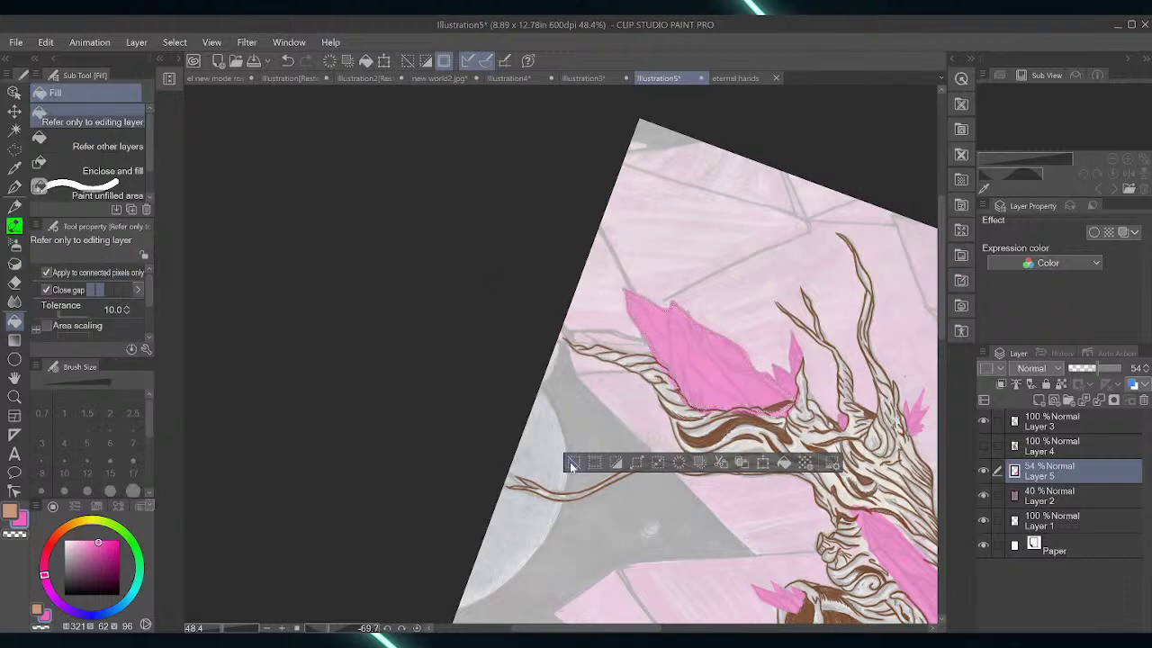
pyautogui.click(573, 462)
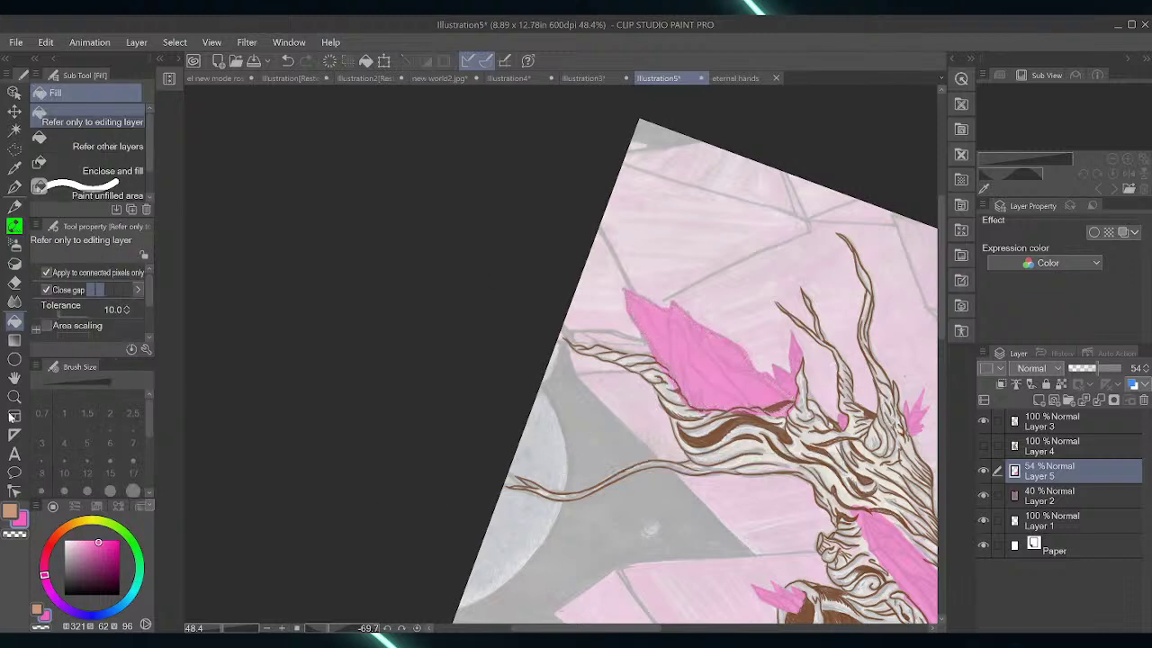
# Fit the whole illustration in view and reset the canvas rotation to 0 to check the crystals
pyautogui.click(15, 378)
pyautogui.doubleClick(15, 378)
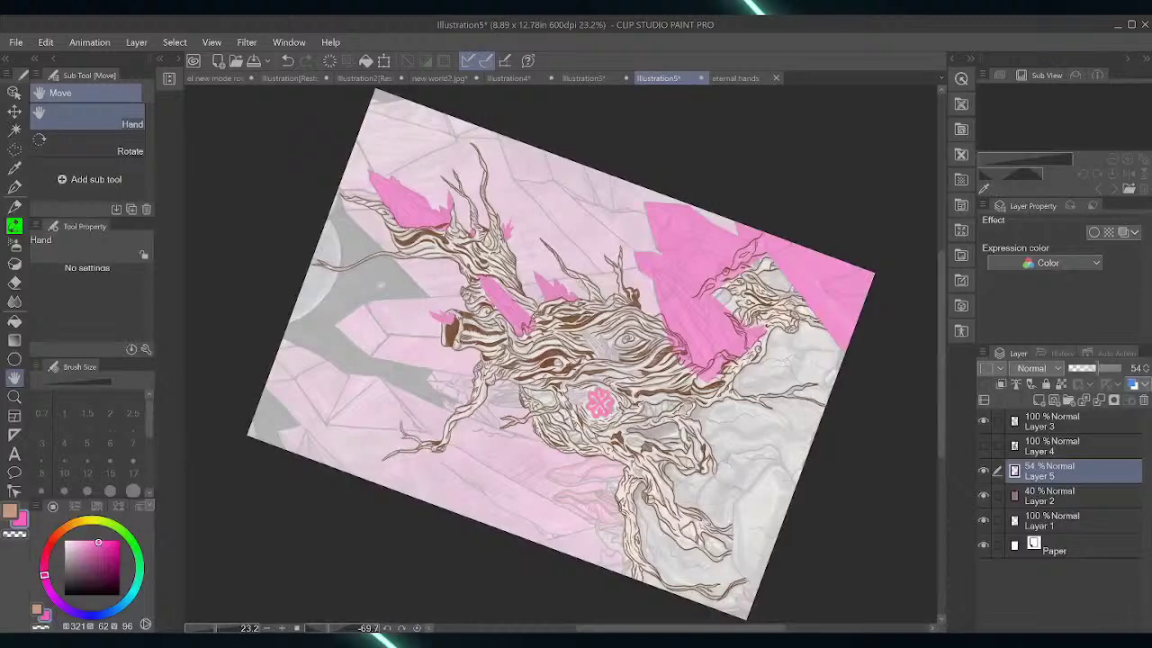
pyautogui.click(417, 627)
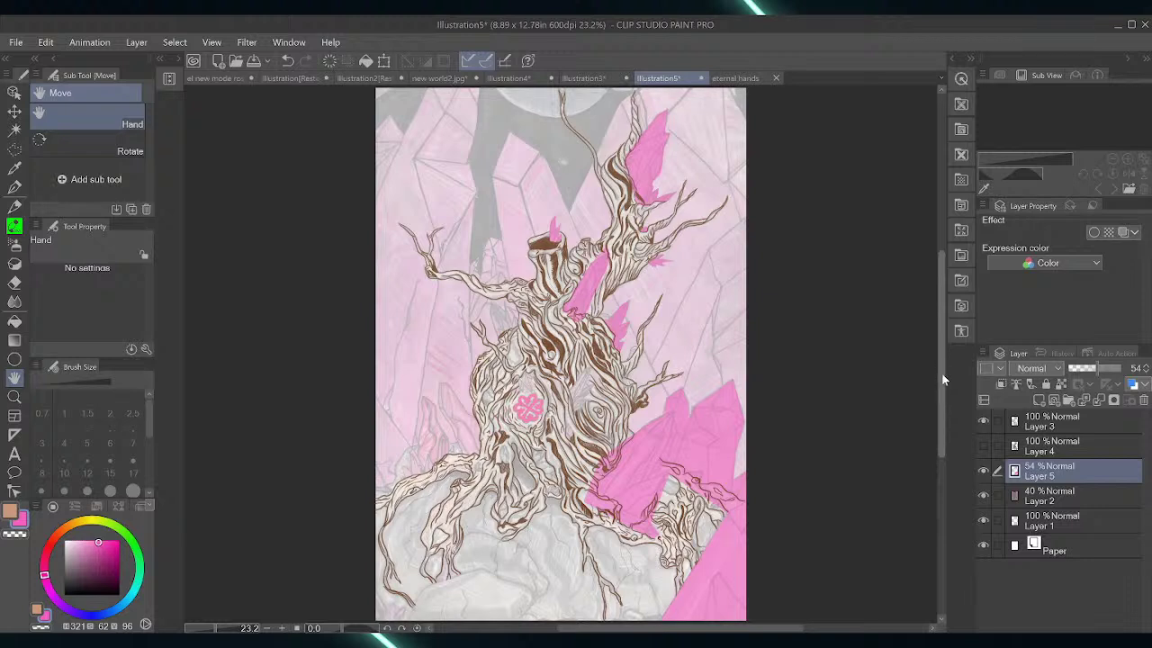
# Outline the two-pointed crystal behind the trunk below the long side branch in pink, closing the outline along the trunk and knot
pyautogui.scroll(2, 938, 378)
pyautogui.scroll(1, 941, 373)
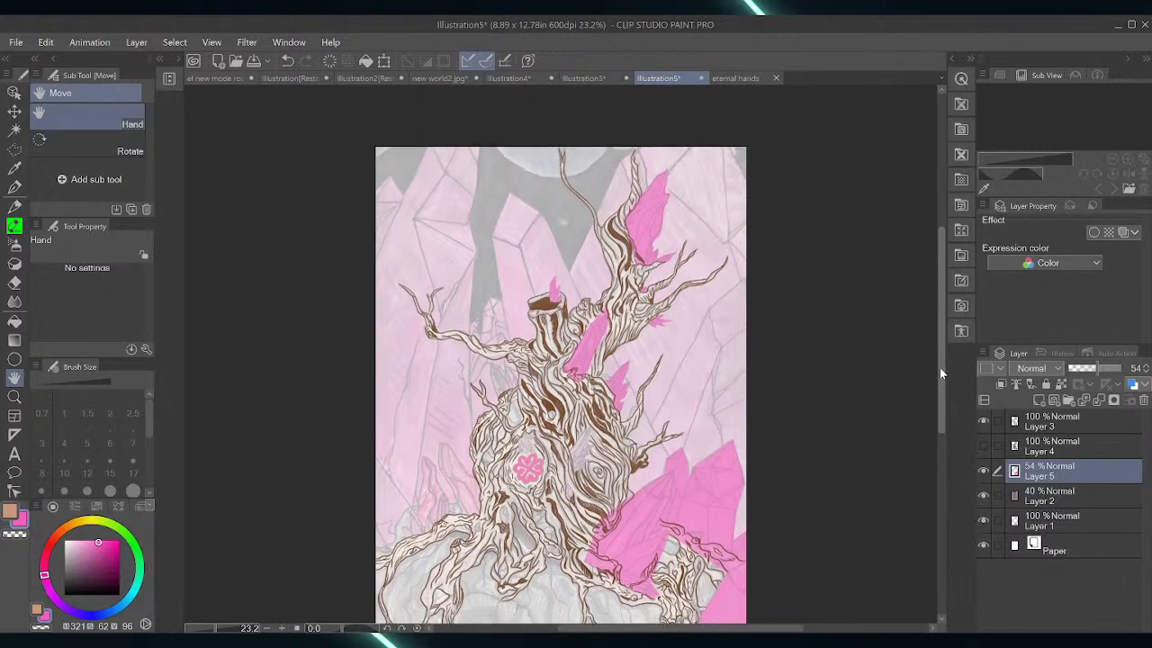
pyautogui.scroll(-2, 937, 367)
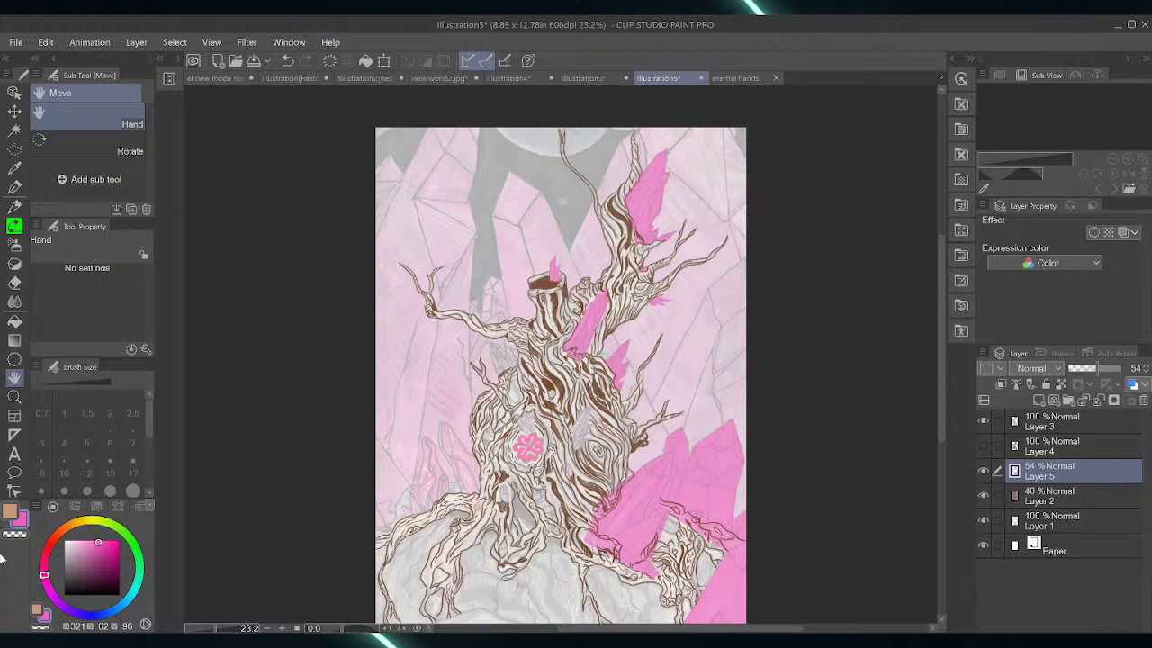
pyautogui.click(14, 397)
pyautogui.click(538, 356)
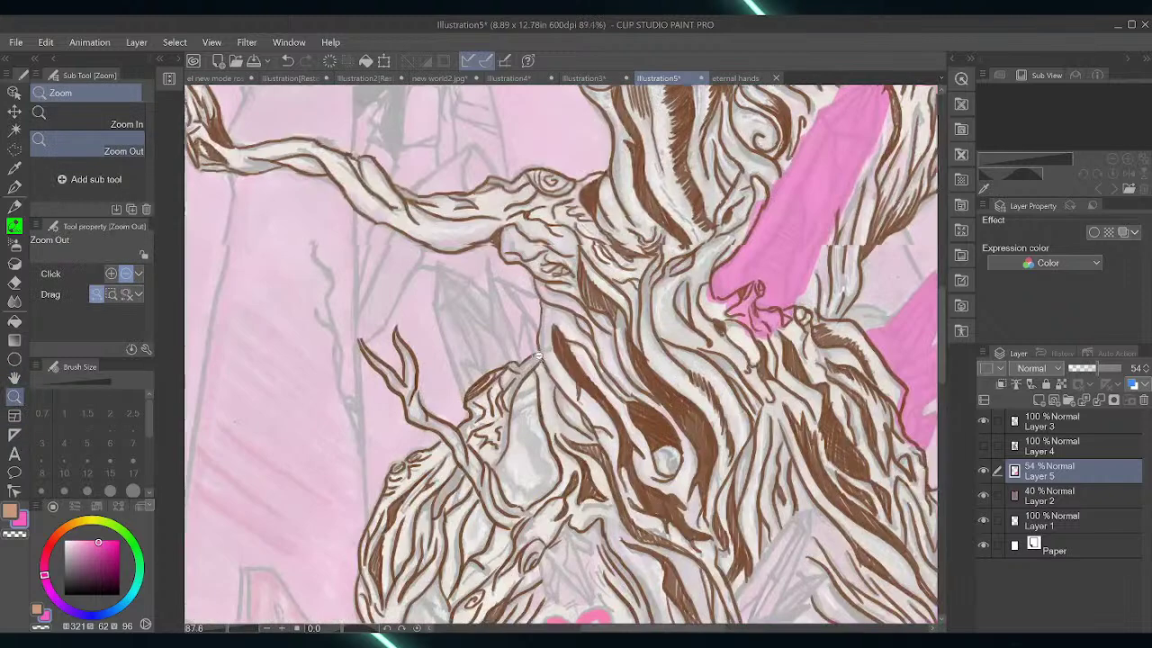
pyautogui.click(538, 356)
pyautogui.click(15, 187)
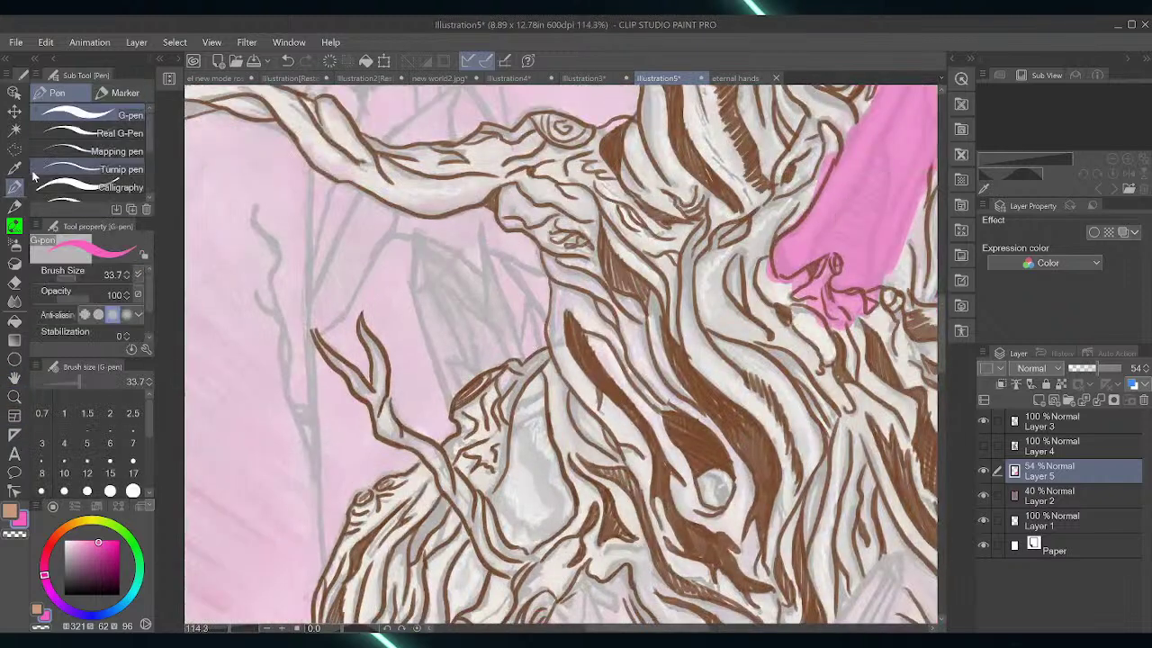
pyautogui.moveTo(415, 235)
pyautogui.mouseDown()
pyautogui.moveTo(408, 285)
pyautogui.moveTo(449, 416)
pyautogui.mouseUp()
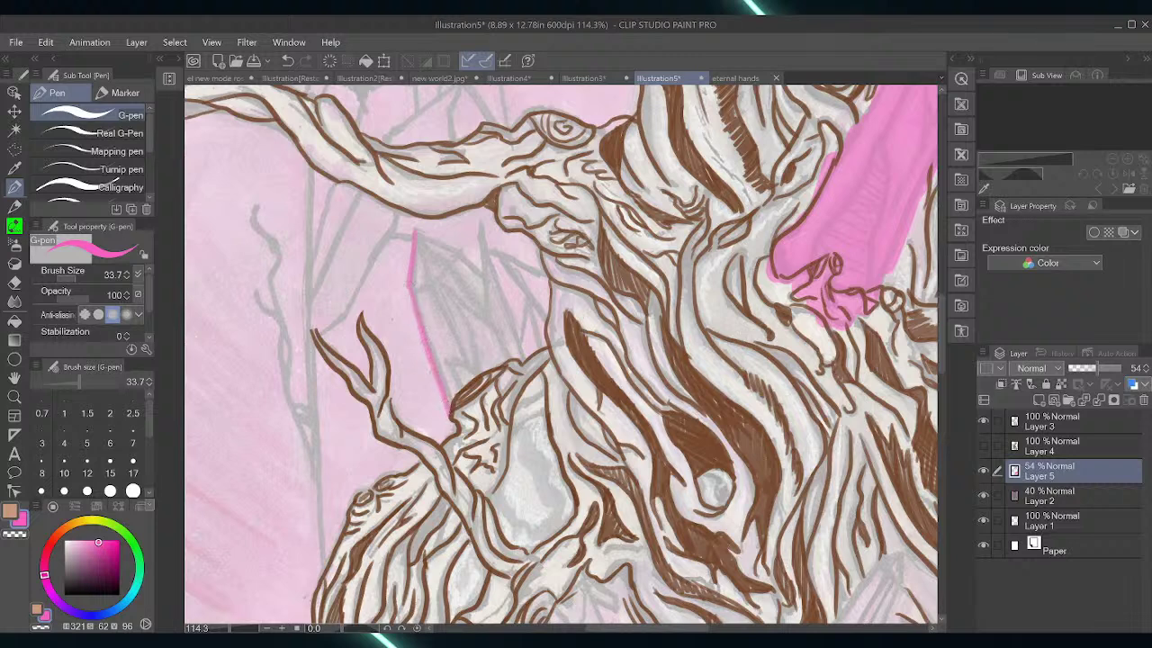
pyautogui.moveTo(415, 232)
pyautogui.mouseDown()
pyautogui.moveTo(481, 269)
pyautogui.moveTo(483, 247)
pyautogui.moveTo(483, 269)
pyautogui.moveTo(481, 224)
pyautogui.moveTo(540, 264)
pyautogui.moveTo(542, 352)
pyautogui.moveTo(492, 367)
pyautogui.mouseUp()
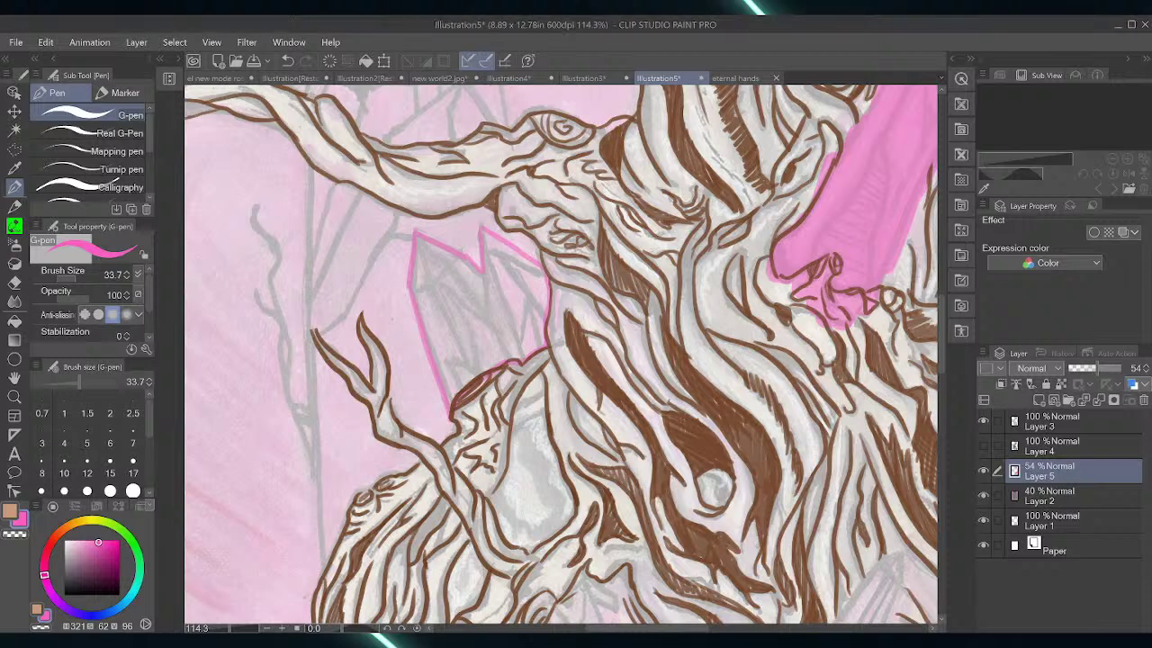
# Auto-select the inside of the two-pointed crystal outline, fill it with pink and clear the selection
pyautogui.click(14, 130)
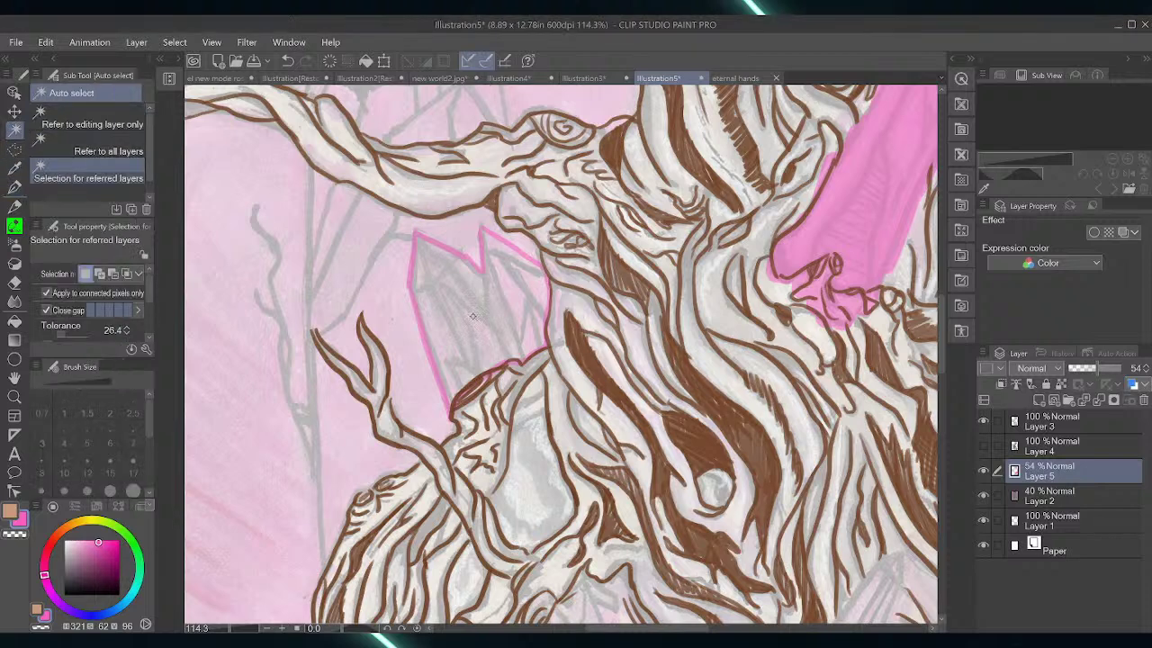
pyautogui.click(473, 316)
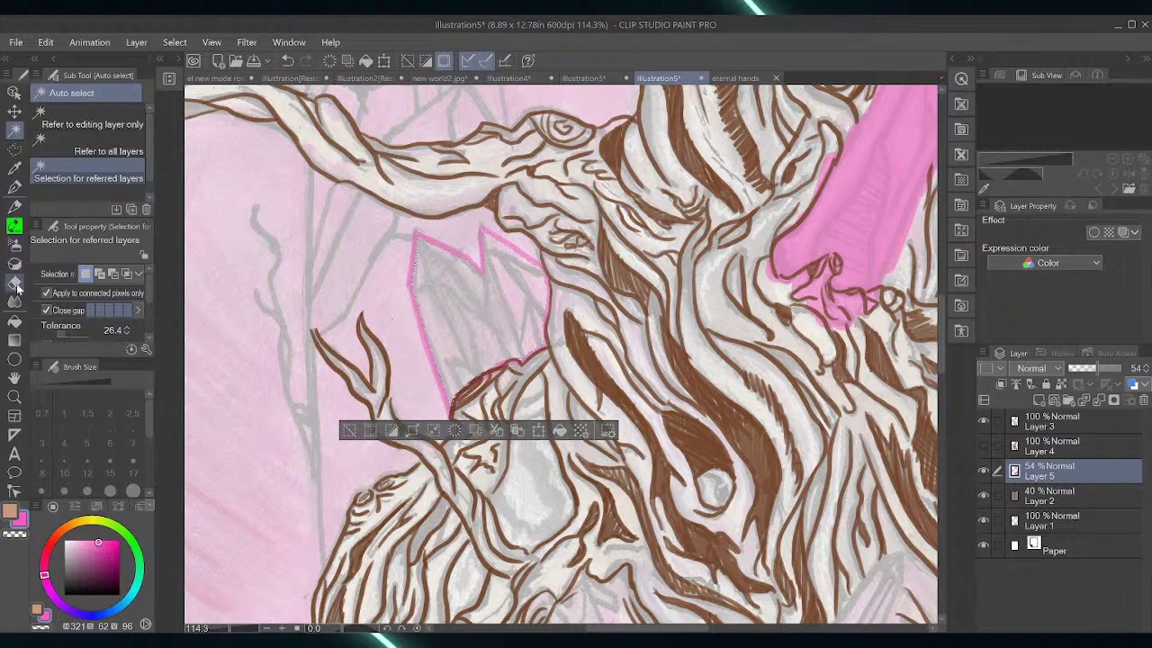
pyautogui.click(15, 320)
pyautogui.click(525, 322)
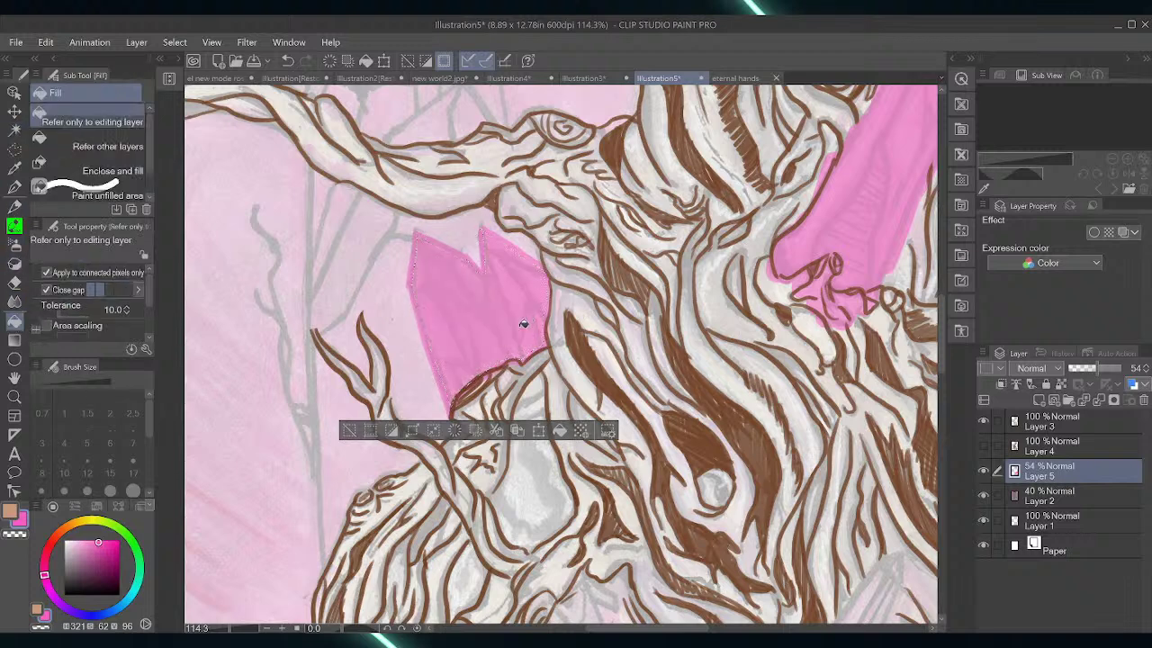
pyautogui.click(348, 431)
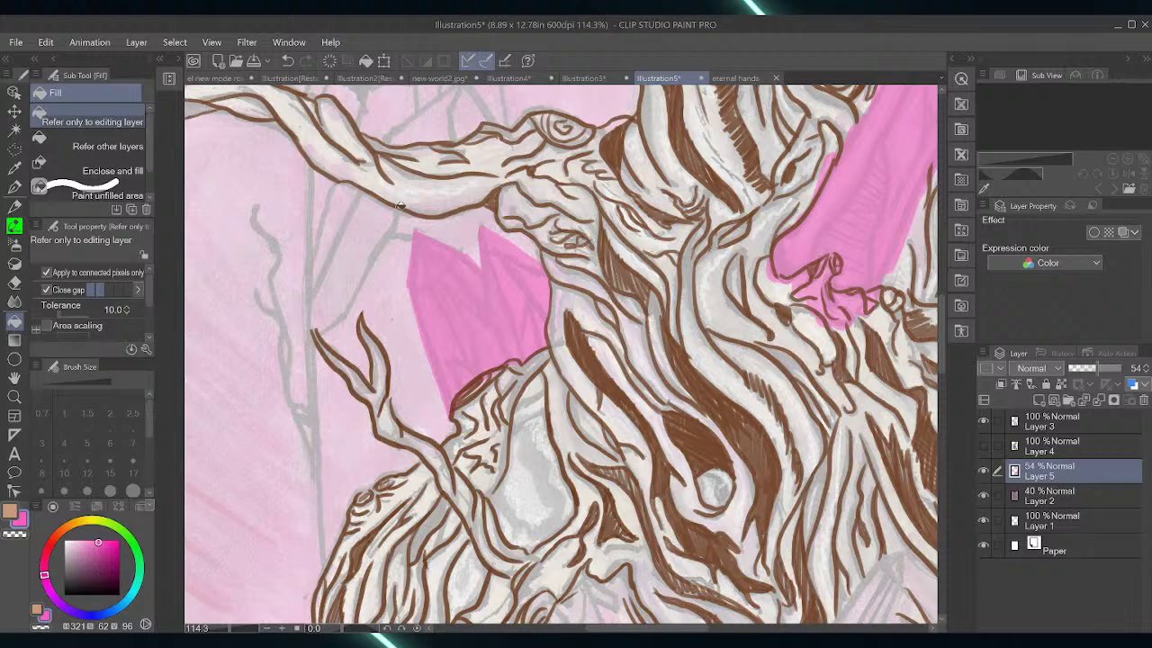
# Paint in pink the small oval crystal in the lower trunk bark and the tiny crystal at the base of the roots
pyautogui.click(14, 186)
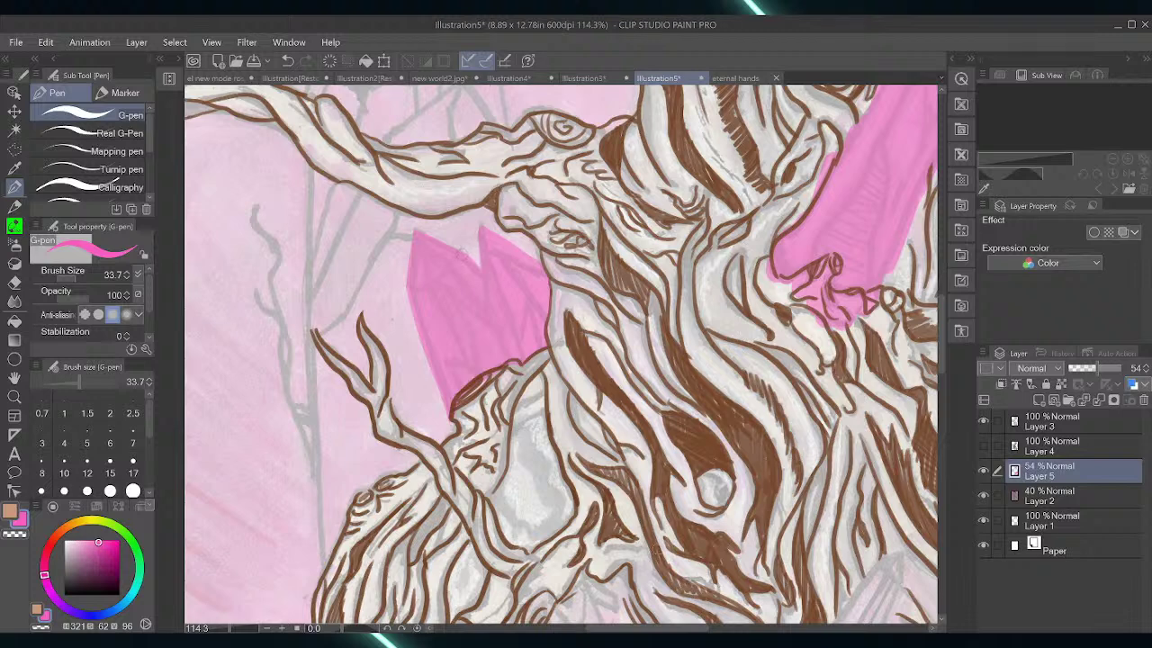
pyautogui.moveTo(938, 358); pyautogui.dragTo(940, 421)
pyautogui.scroll(-5, 941, 421)
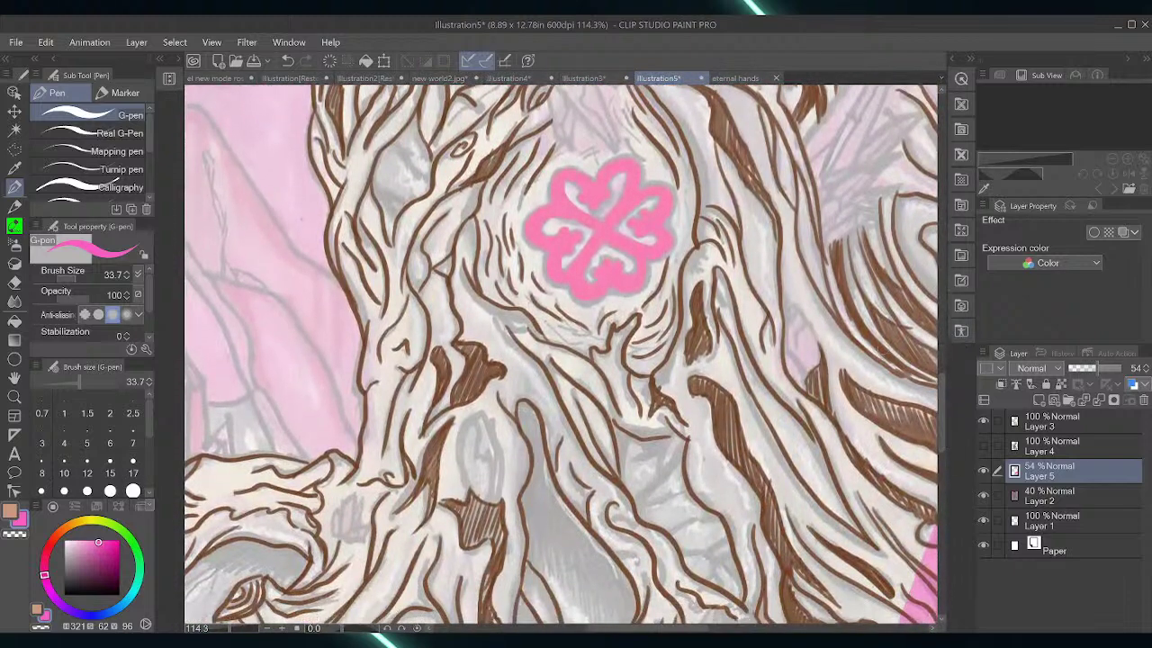
pyautogui.moveTo(785, 329)
pyautogui.mouseDown()
pyautogui.moveTo(795, 310)
pyautogui.moveTo(818, 349)
pyautogui.moveTo(790, 347)
pyautogui.moveTo(803, 396)
pyautogui.mouseUp()
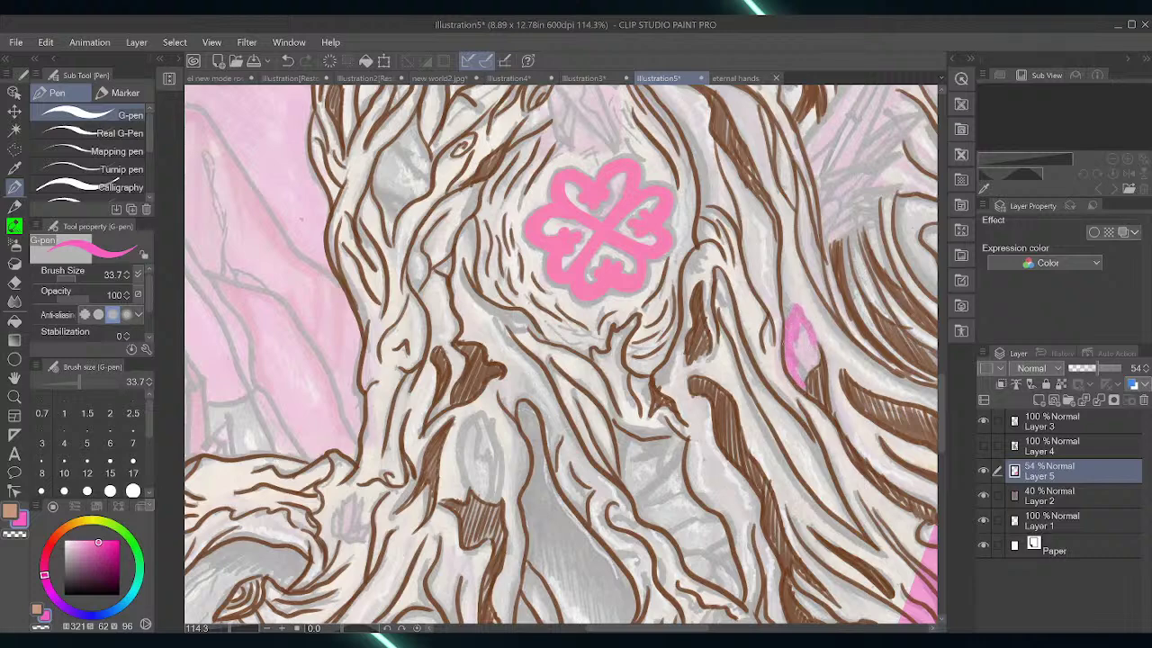
pyautogui.moveTo(795, 355)
pyautogui.mouseDown()
pyautogui.moveTo(803, 327)
pyautogui.moveTo(813, 363)
pyautogui.moveTo(820, 356)
pyautogui.moveTo(805, 376)
pyautogui.mouseUp()
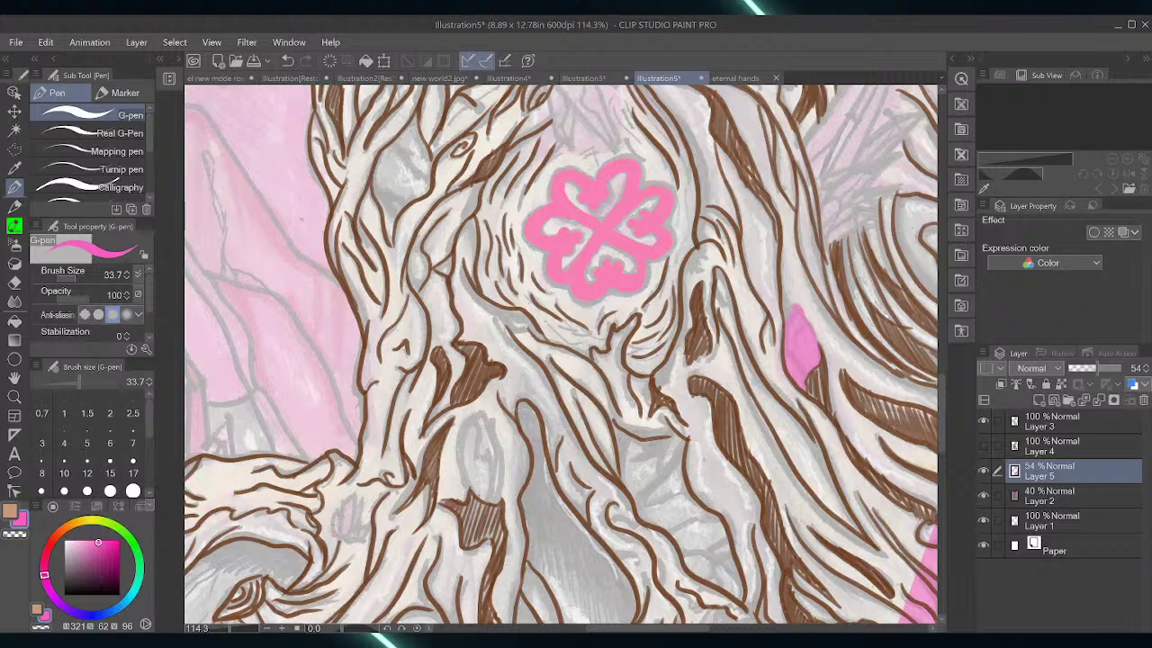
pyautogui.moveTo(333, 529)
pyautogui.mouseDown()
pyautogui.moveTo(335, 509)
pyautogui.moveTo(338, 534)
pyautogui.moveTo(357, 495)
pyautogui.moveTo(349, 533)
pyautogui.moveTo(348, 504)
pyautogui.moveTo(351, 534)
pyautogui.moveTo(364, 498)
pyautogui.moveTo(351, 536)
pyautogui.moveTo(365, 544)
pyautogui.moveTo(366, 532)
pyautogui.mouseUp()
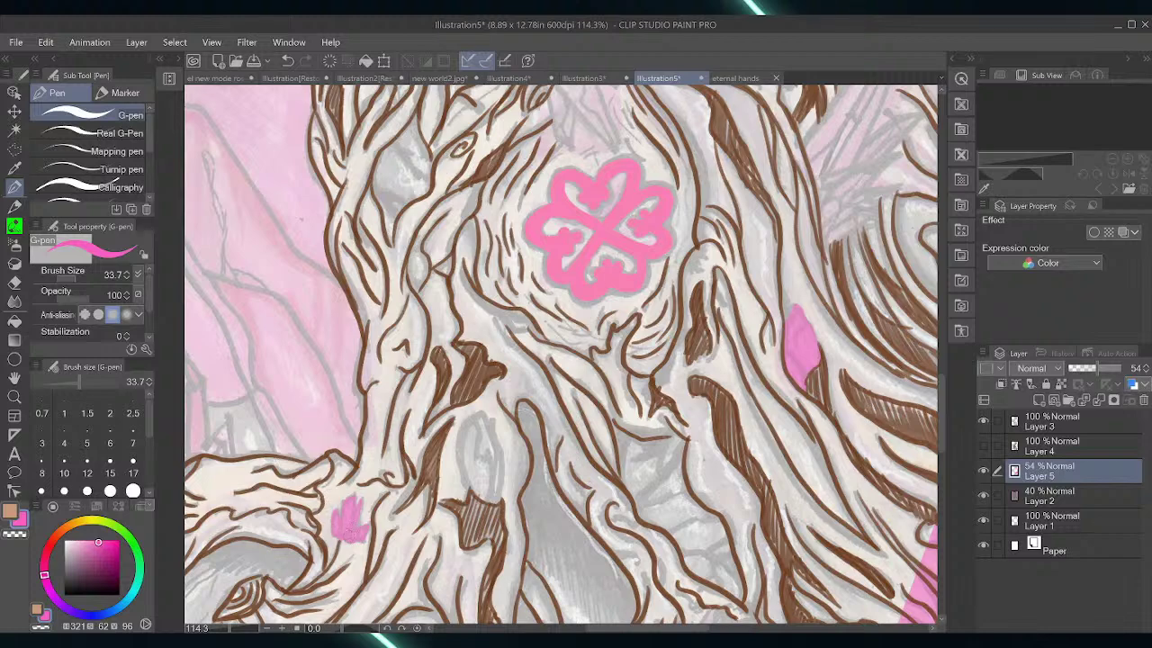
# Outline the small crystals above the flower emblem in pink, fill the auto-selected inside and clear the selection
pyautogui.moveTo(940, 392); pyautogui.dragTo(939, 347)
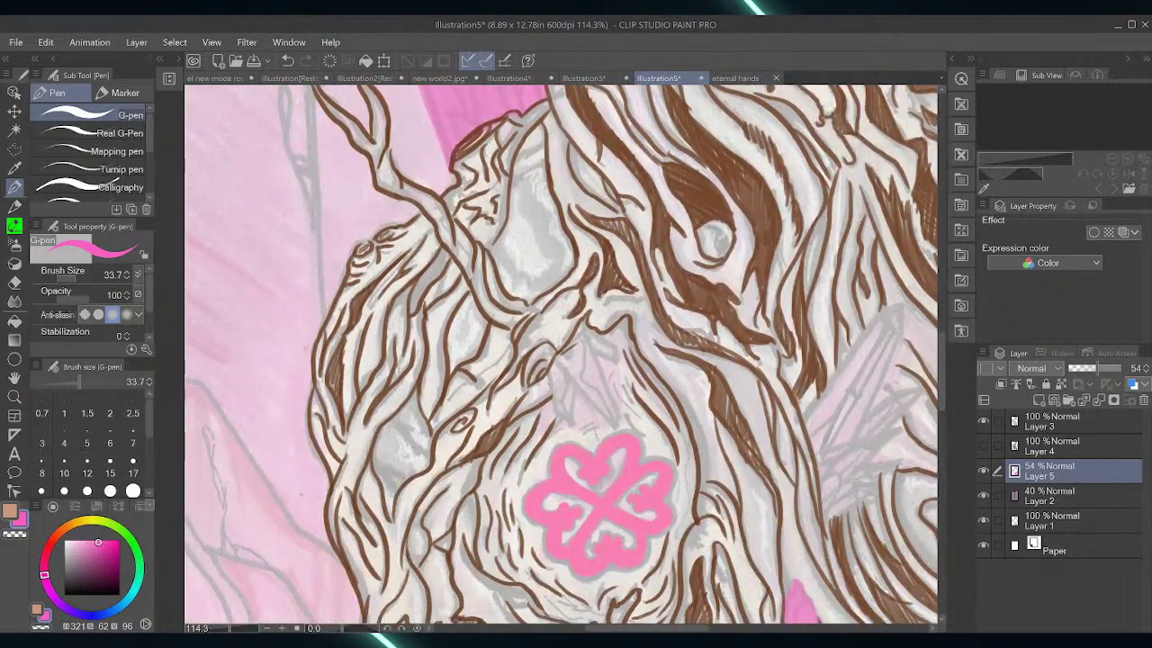
pyautogui.moveTo(548, 374)
pyautogui.mouseDown()
pyautogui.moveTo(565, 420)
pyautogui.moveTo(556, 355)
pyautogui.moveTo(583, 321)
pyautogui.moveTo(616, 354)
pyautogui.moveTo(617, 365)
pyautogui.moveTo(600, 351)
pyautogui.moveTo(616, 359)
pyautogui.moveTo(618, 420)
pyautogui.mouseUp()
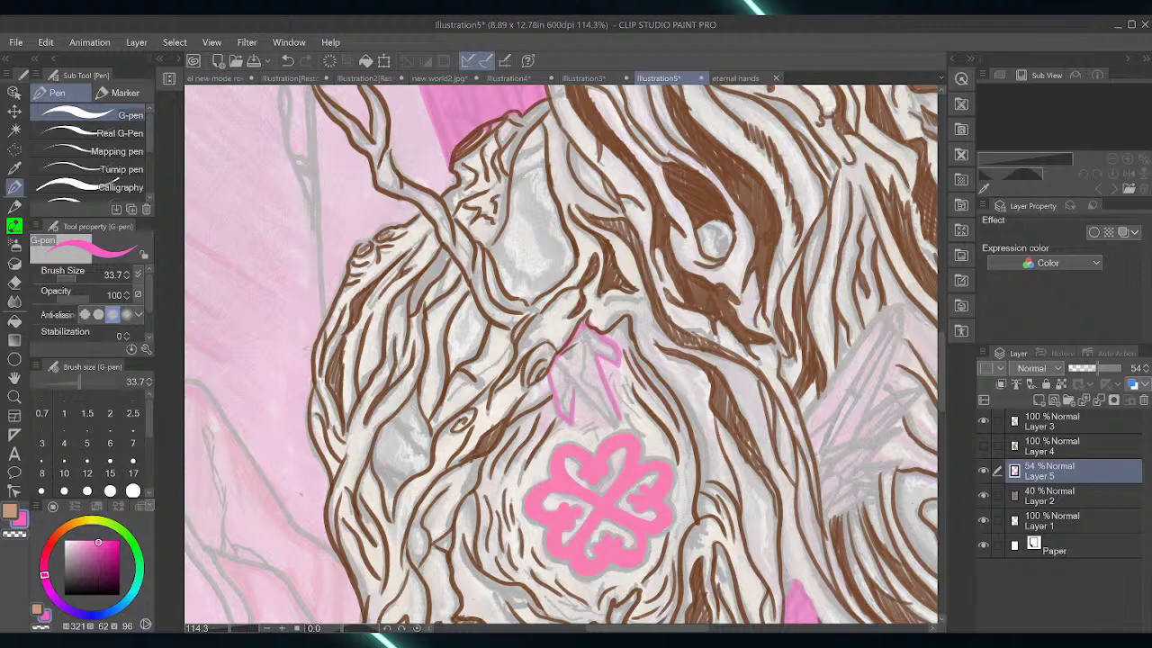
pyautogui.moveTo(573, 384); pyautogui.dragTo(619, 430)
pyautogui.click(14, 169)
pyautogui.click(14, 128)
pyautogui.click(570, 365)
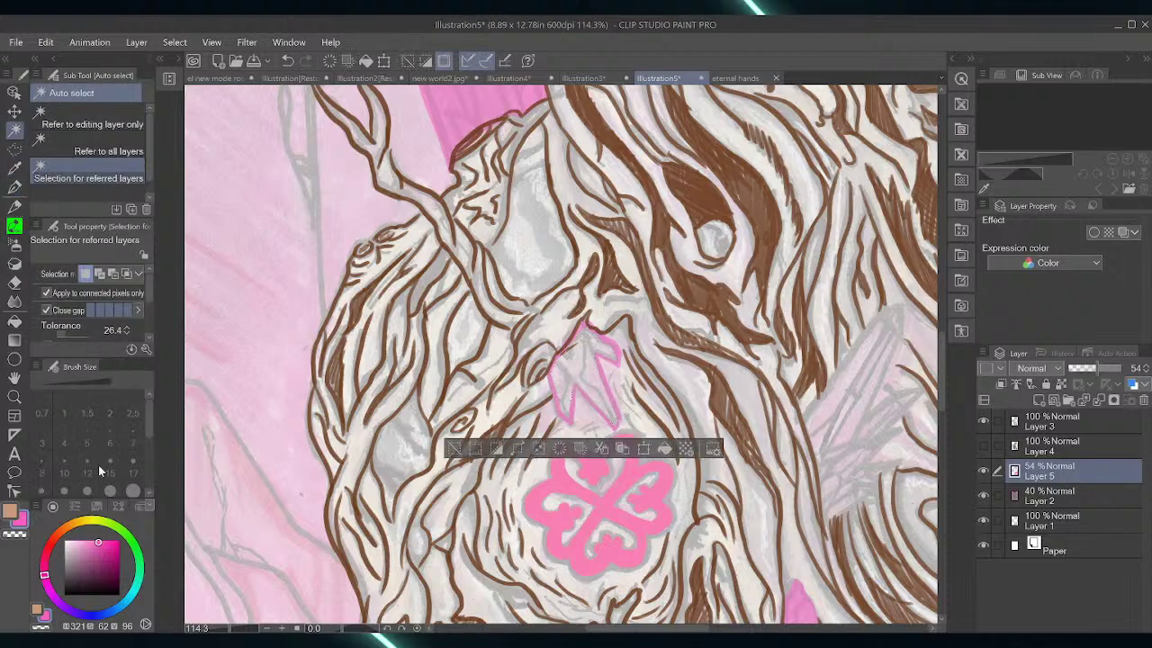
pyautogui.click(15, 320)
pyautogui.click(580, 364)
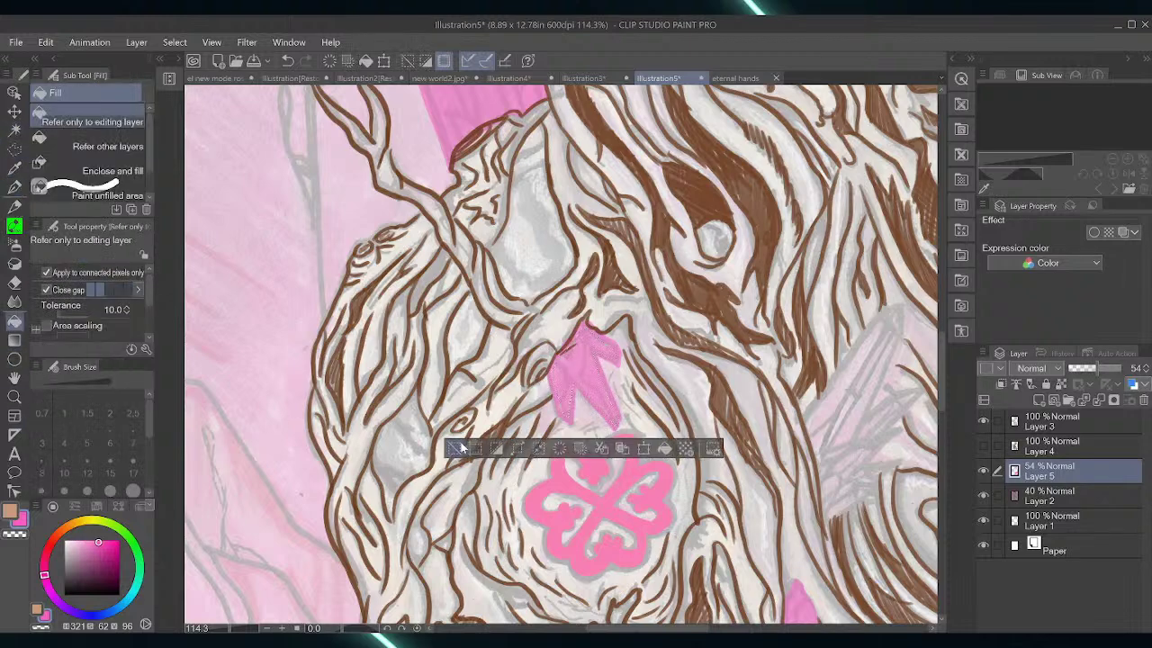
pyautogui.hotkey('ctrl', 'd')
# Outline the crystal cluster in the trunk beside the spiral knot in pink, closing it along the bark, and switch to Auto select
pyautogui.click(14, 187)
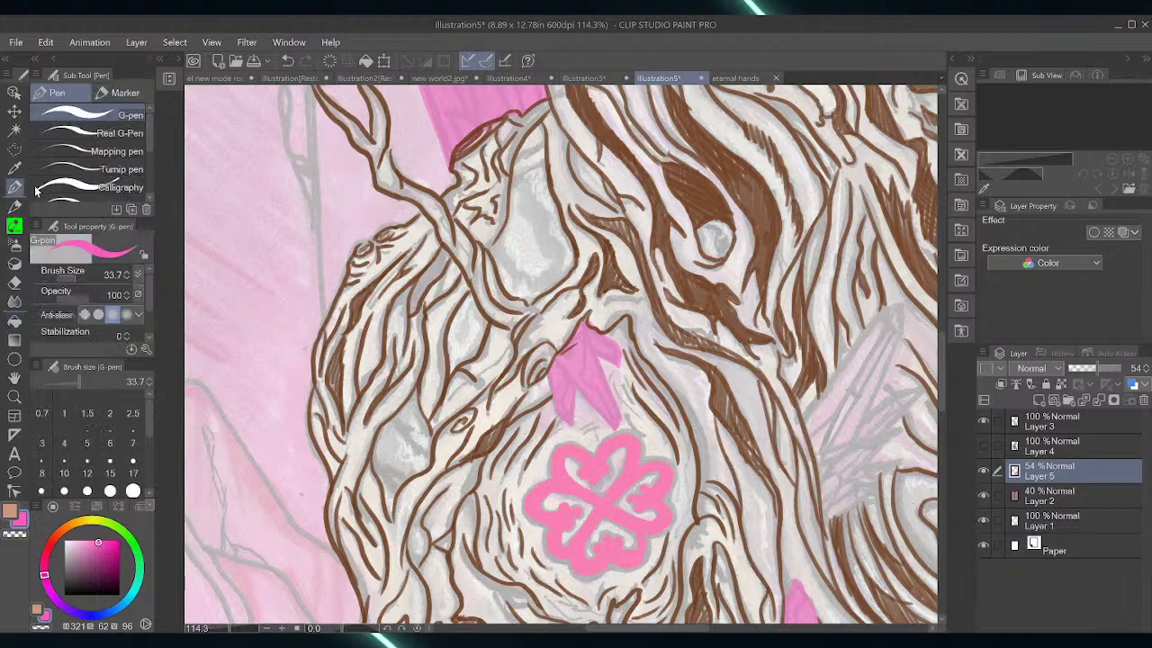
pyautogui.moveTo(939, 374)
pyautogui.mouseDown()
pyautogui.moveTo(939, 345)
pyautogui.moveTo(940, 369)
pyautogui.mouseUp()
pyautogui.moveTo(646, 627); pyautogui.dragTo(693, 627)
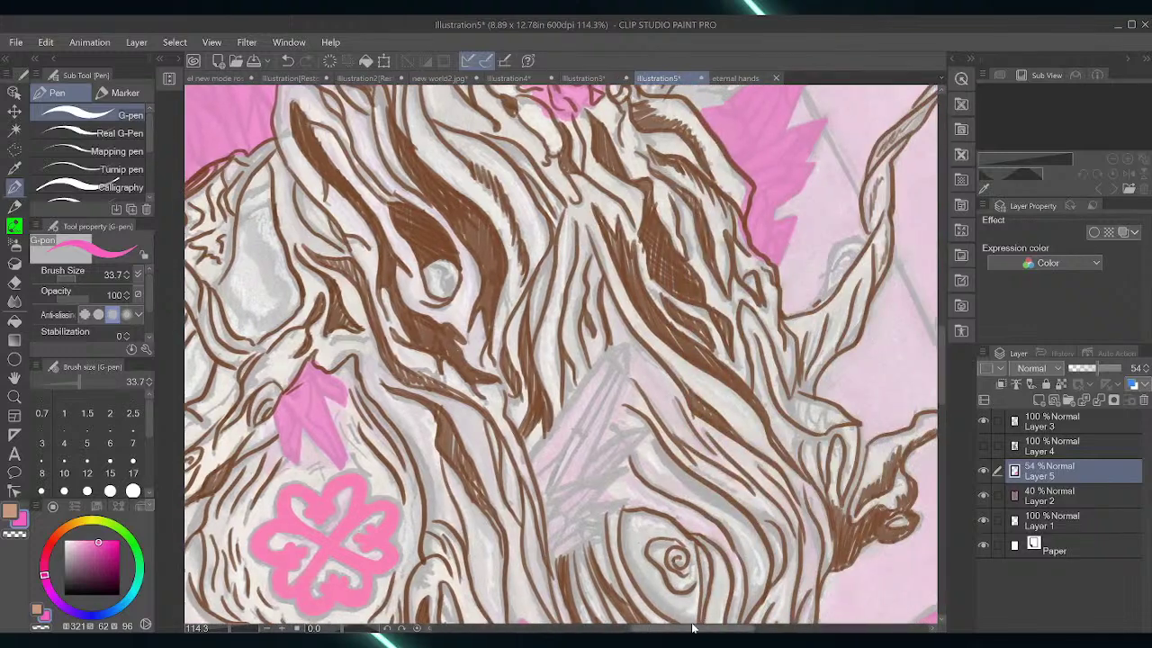
pyautogui.moveTo(531, 453)
pyautogui.mouseDown()
pyautogui.moveTo(595, 364)
pyautogui.moveTo(634, 341)
pyautogui.moveTo(587, 469)
pyautogui.moveTo(630, 435)
pyautogui.moveTo(641, 439)
pyautogui.moveTo(612, 469)
pyautogui.mouseUp()
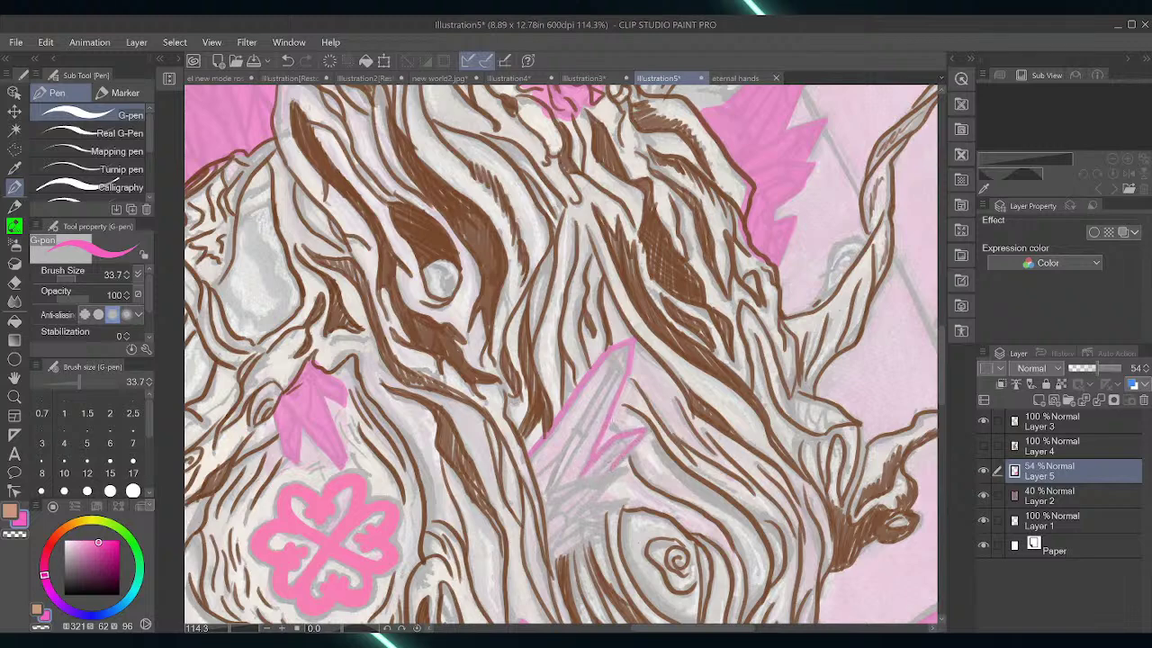
pyautogui.moveTo(343, 628); pyautogui.dragTo(337, 628)
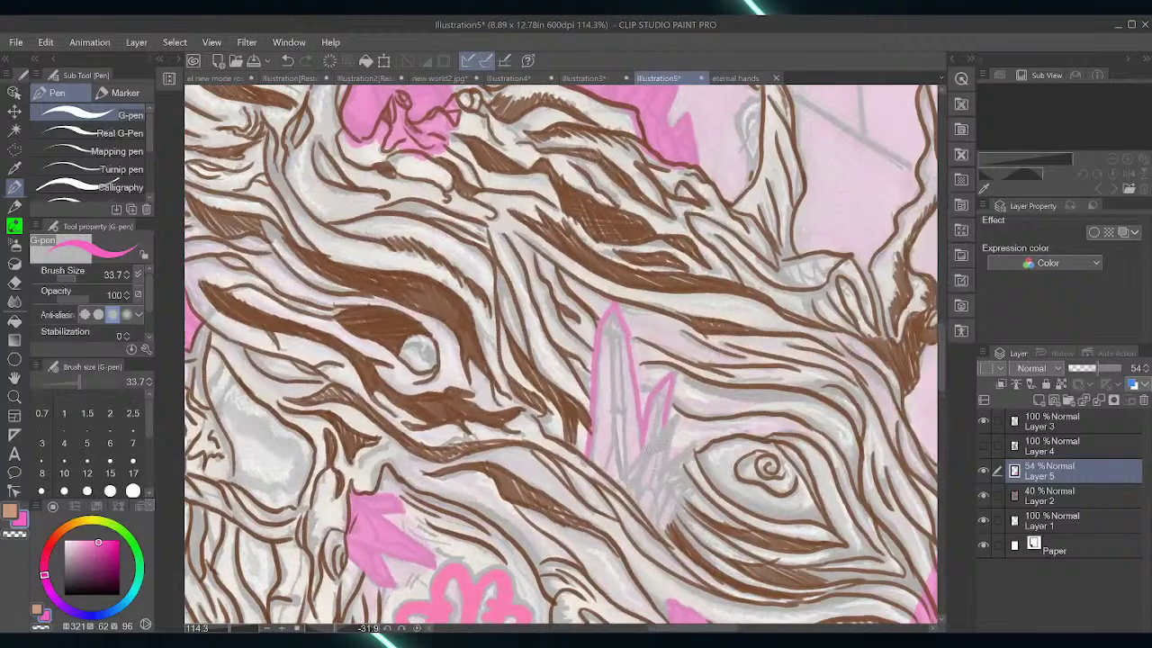
pyautogui.moveTo(630, 468)
pyautogui.mouseDown()
pyautogui.moveTo(675, 419)
pyautogui.moveTo(666, 464)
pyautogui.moveTo(684, 452)
pyautogui.moveTo(665, 529)
pyautogui.mouseUp()
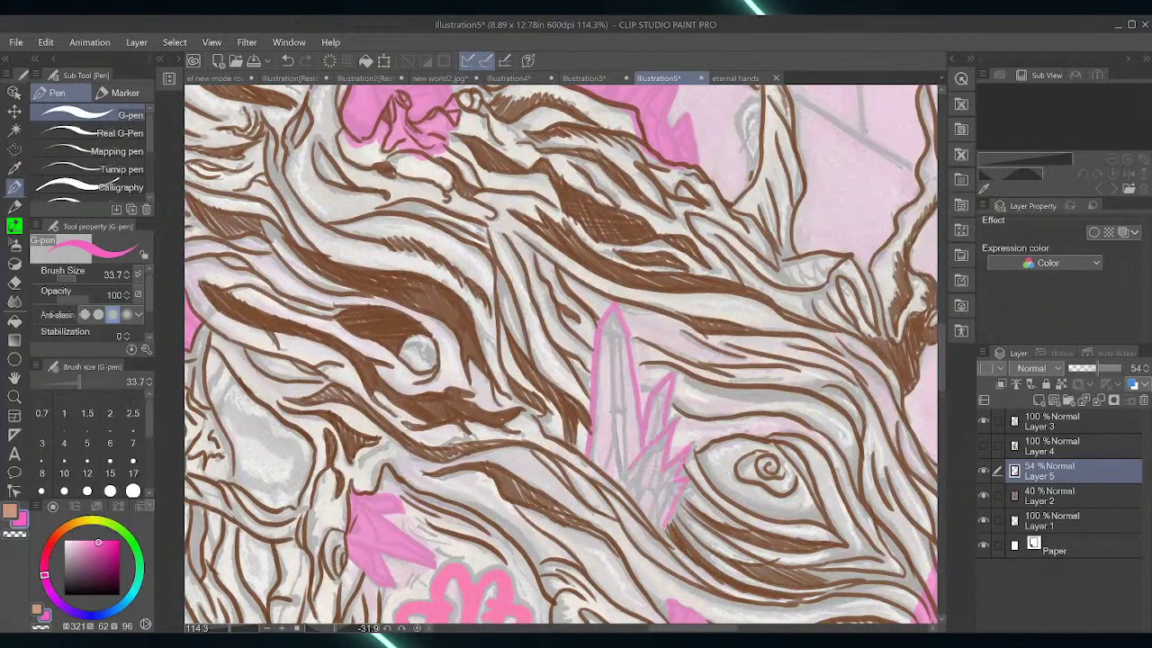
pyautogui.moveTo(586, 457); pyautogui.dragTo(661, 531)
pyautogui.click(15, 130)
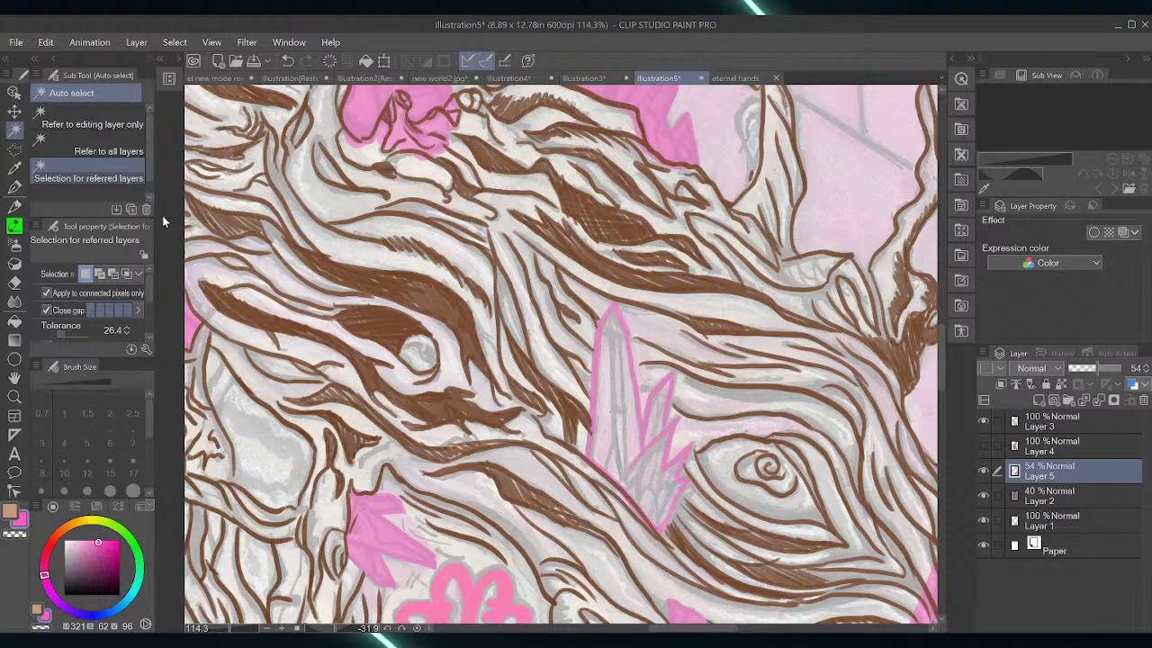
pyautogui.click(657, 449)
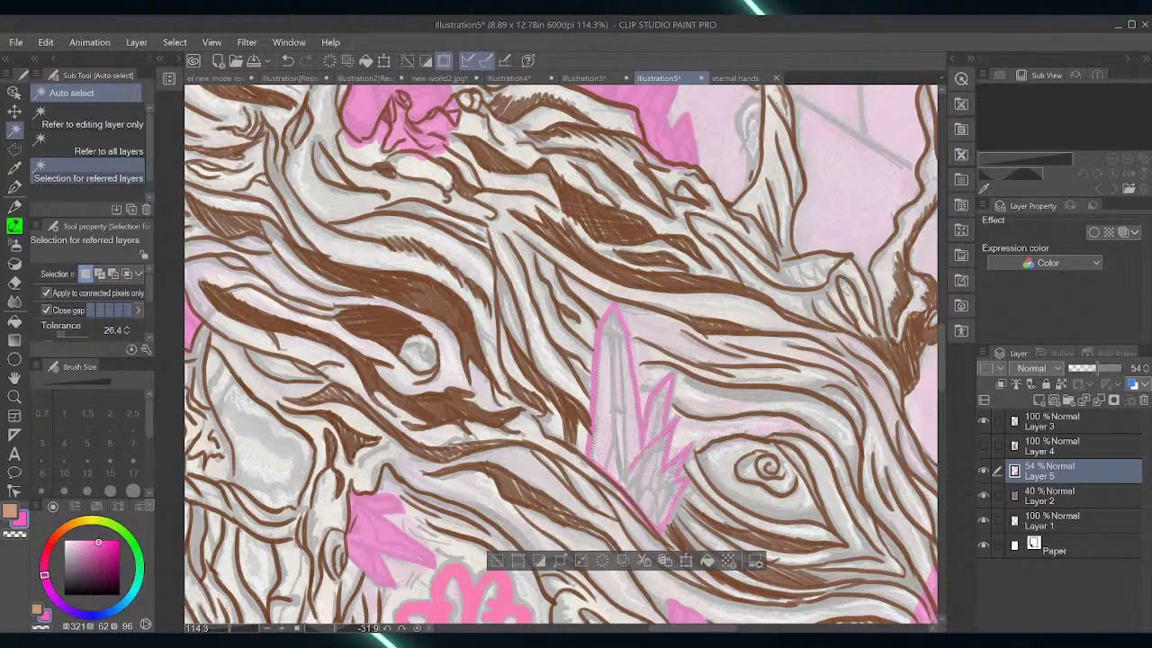
pyautogui.click(497, 559)
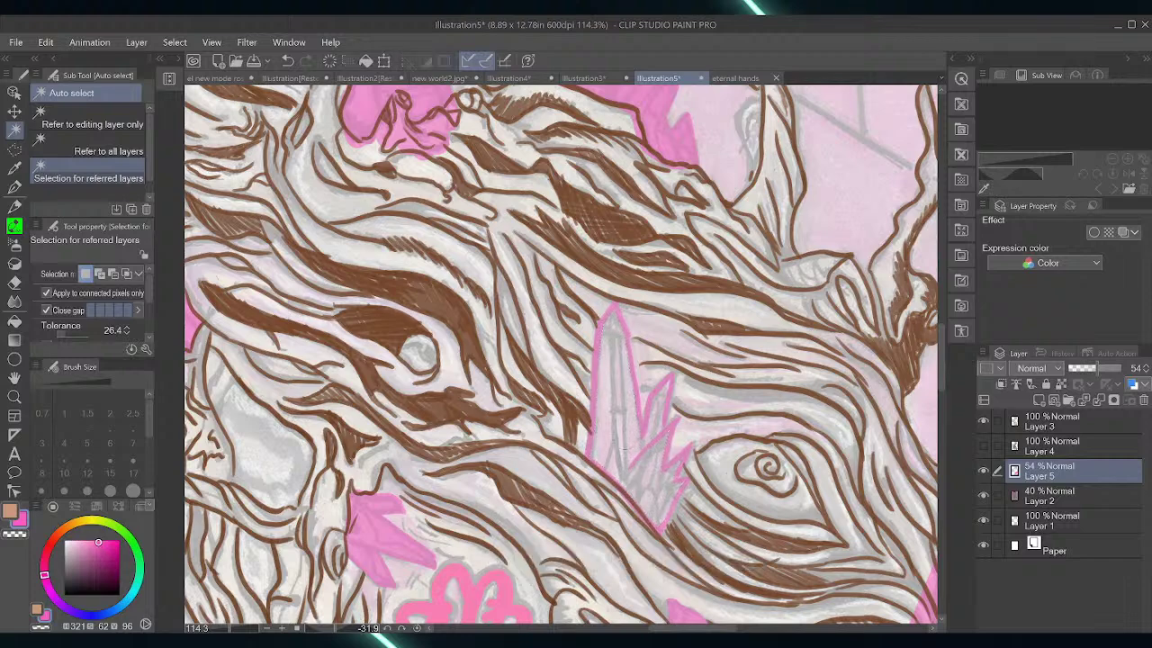
pyautogui.click(644, 412)
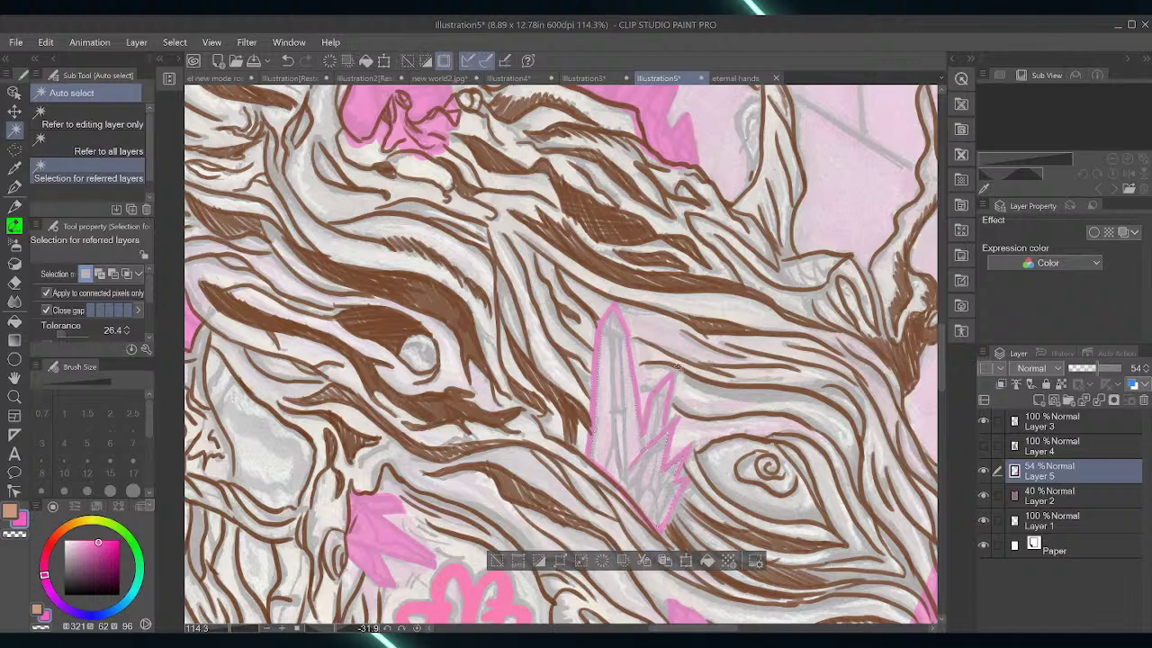
pyautogui.click(496, 561)
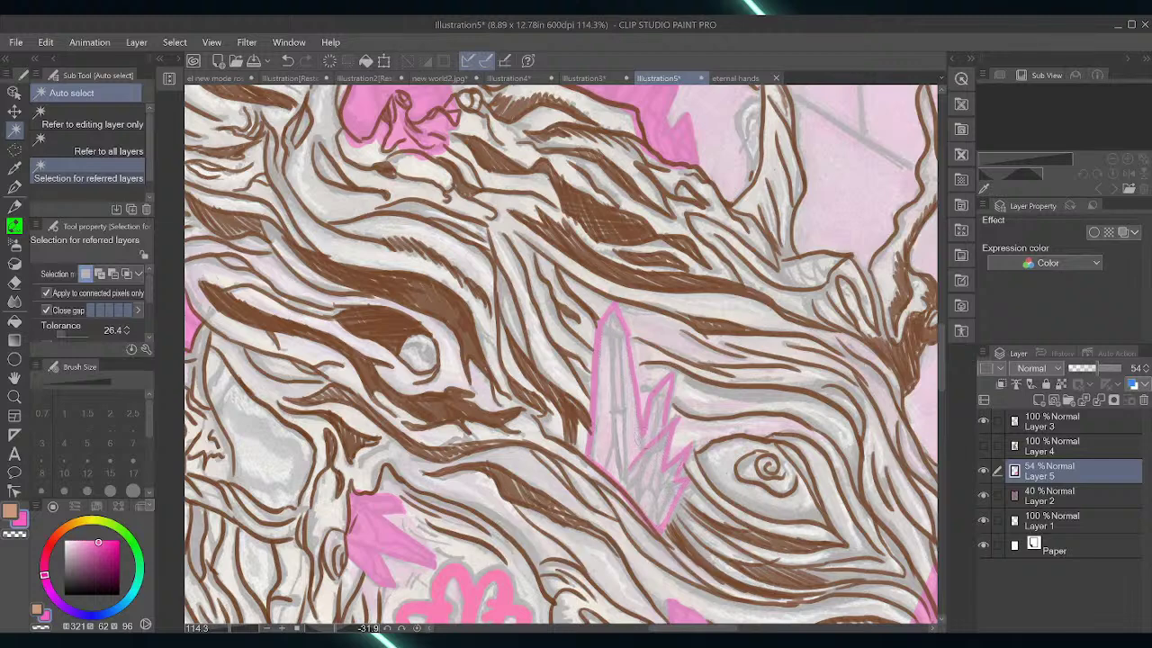
# Auto-select the inside of the crystal cluster outline beside the spiral knot, fill it with pink and clear the selection
pyautogui.click(648, 433)
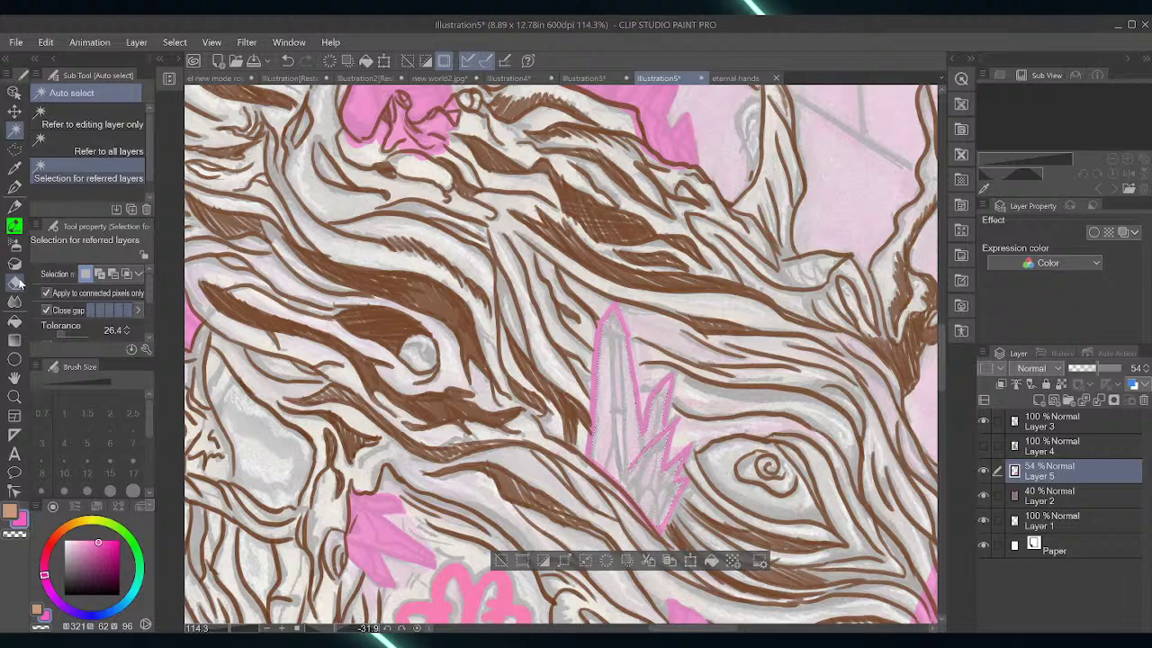
pyautogui.click(15, 321)
pyautogui.click(635, 421)
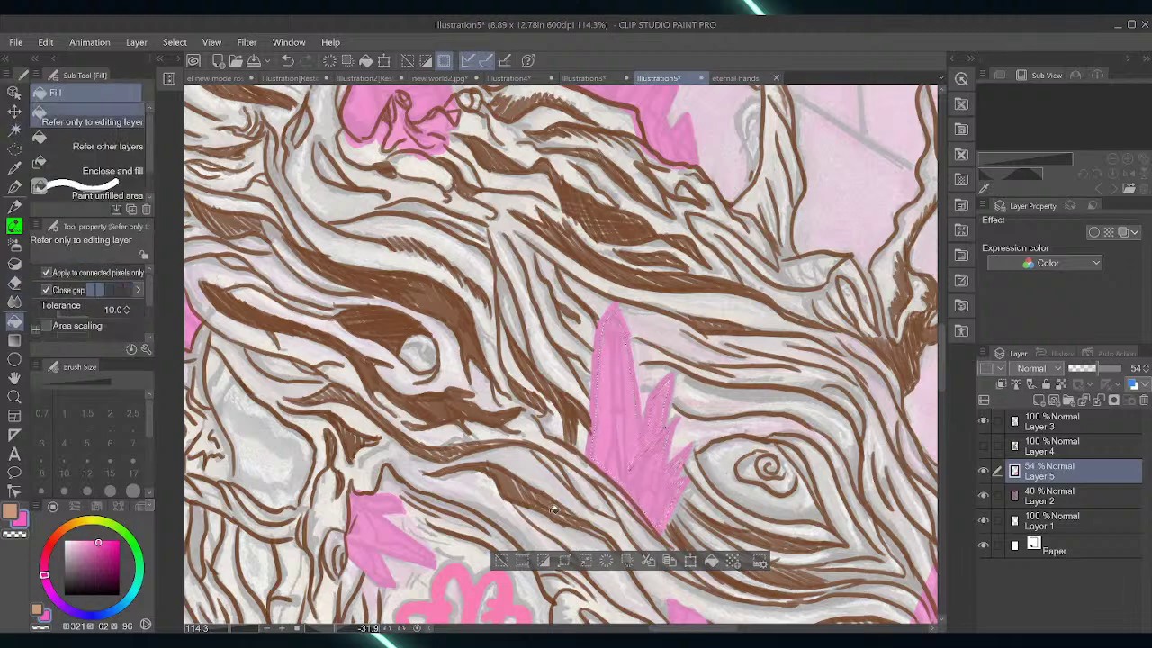
pyautogui.click(503, 560)
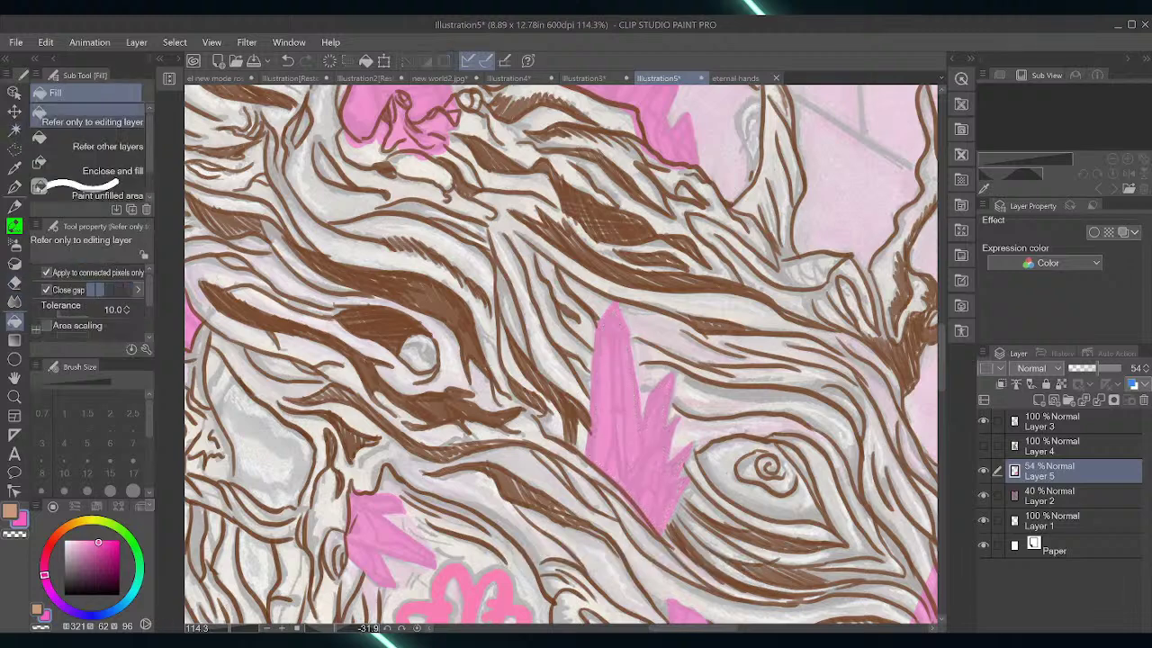
# Show the brown tree fill on Layer 4 and lower that layer's opacity to 71%
pyautogui.press('p')
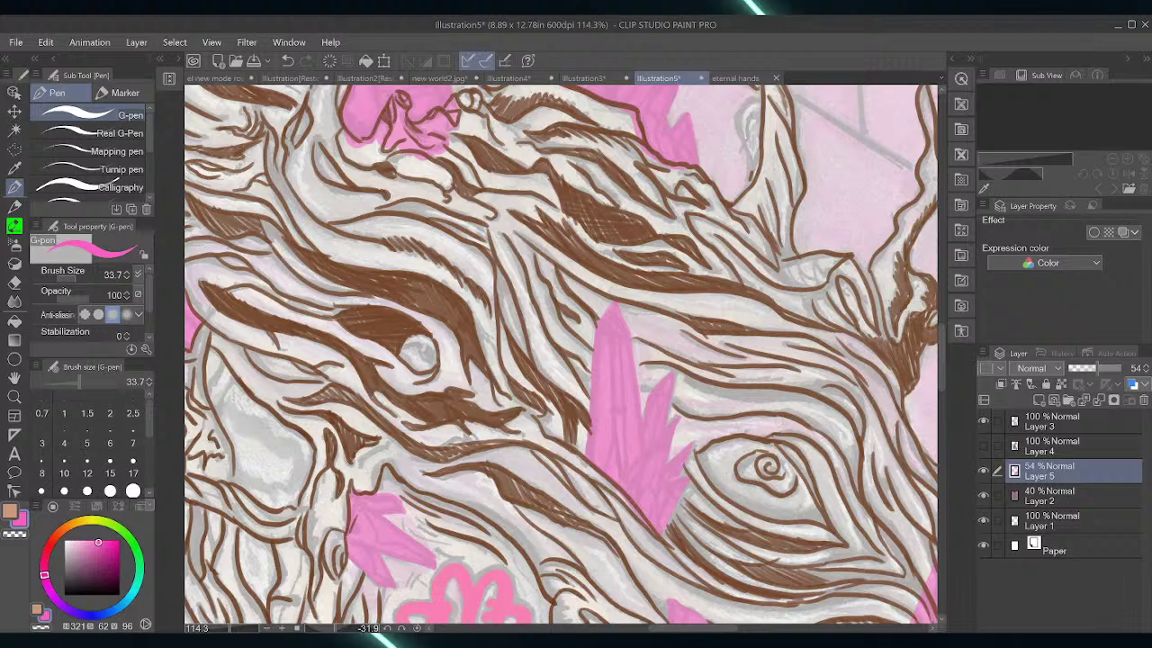
pyautogui.doubleClick(15, 378)
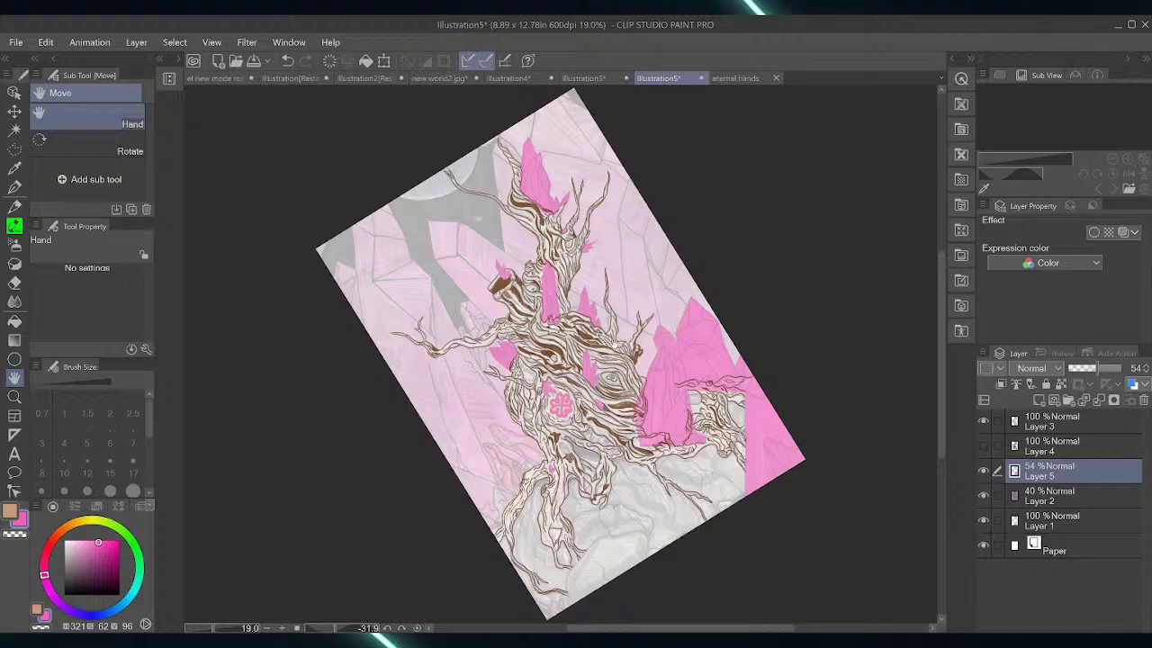
pyautogui.click(402, 628)
pyautogui.click(402, 628)
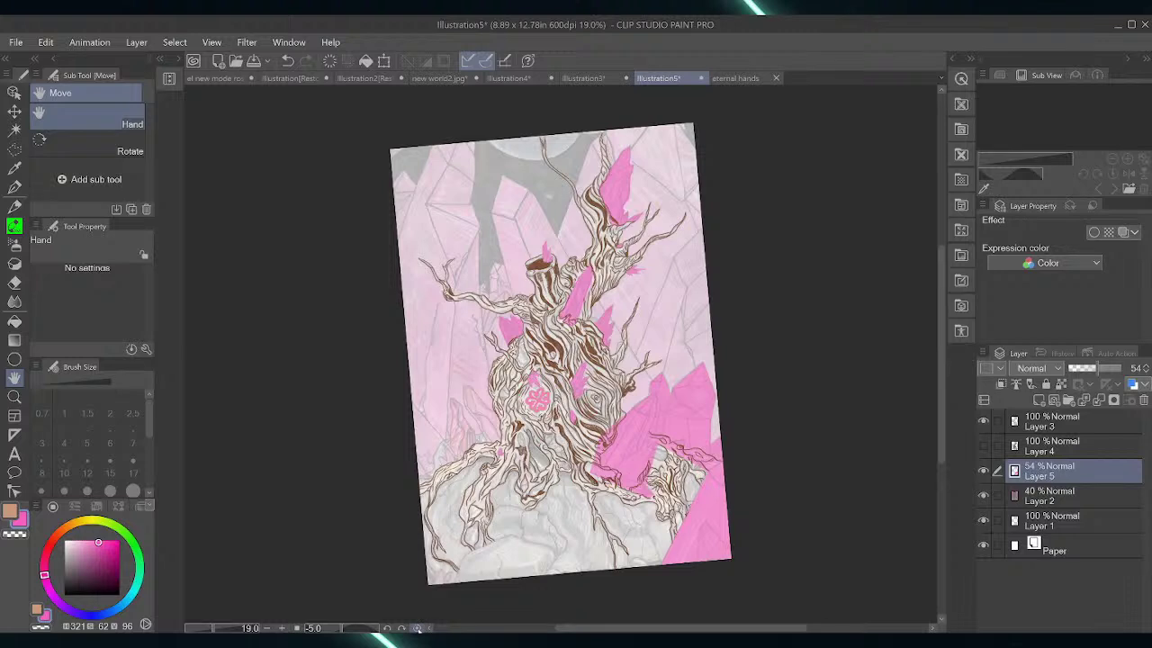
pyautogui.click(415, 628)
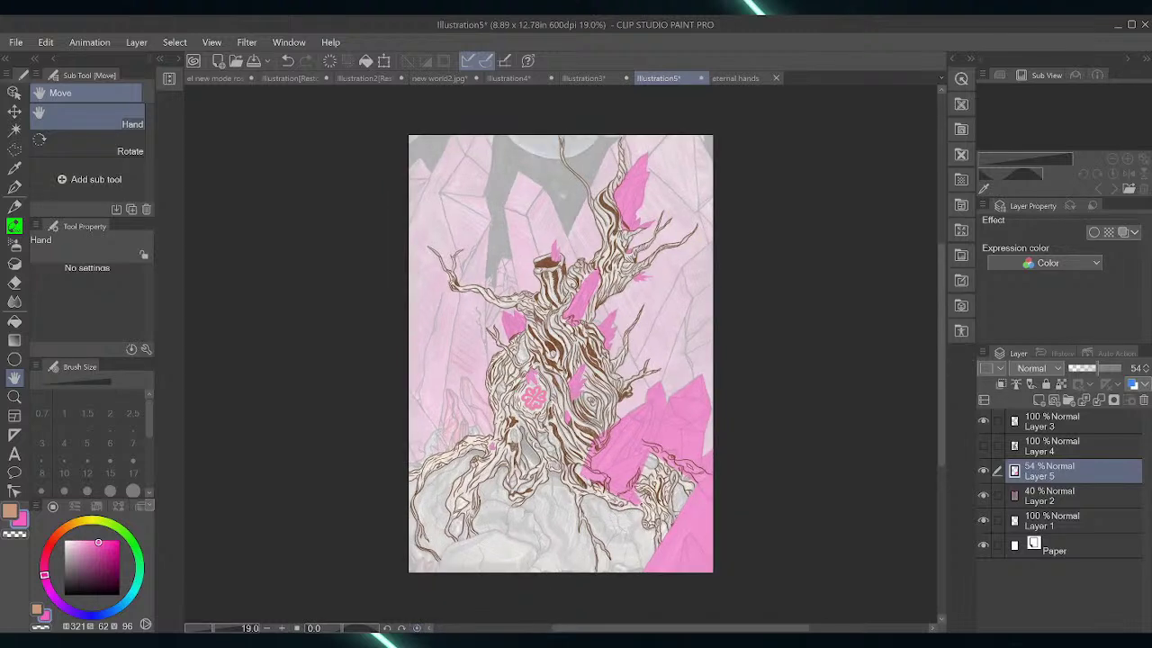
pyautogui.click(983, 446)
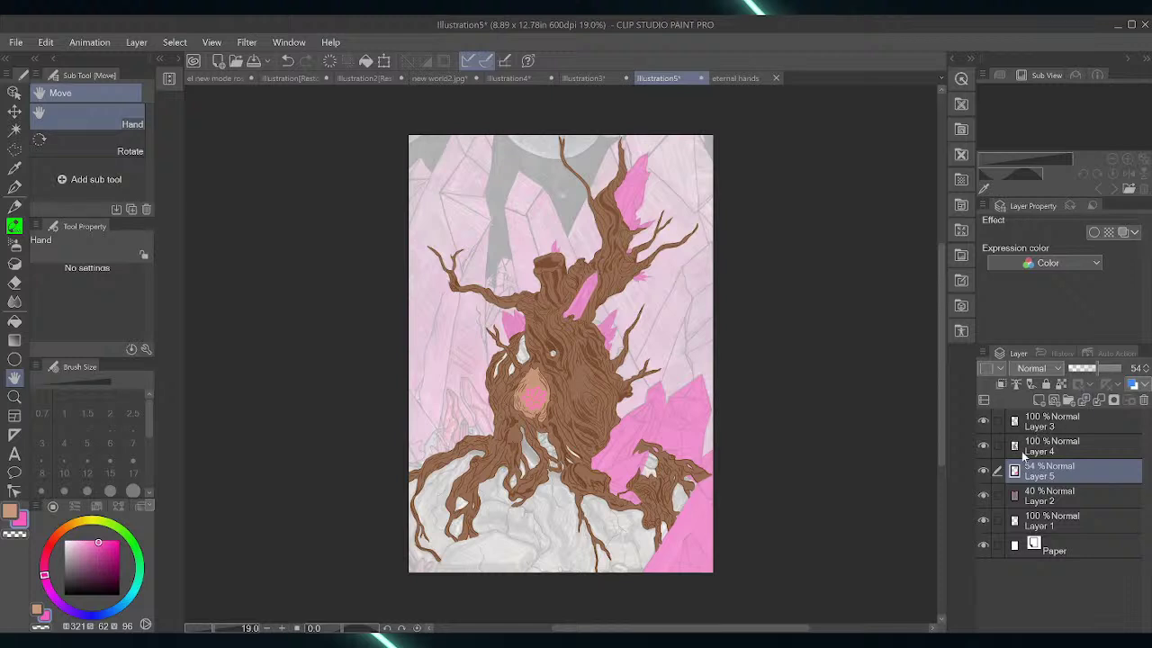
pyautogui.click(1026, 455)
pyautogui.click(1118, 371)
pyautogui.moveTo(1118, 371); pyautogui.dragTo(1102, 372)
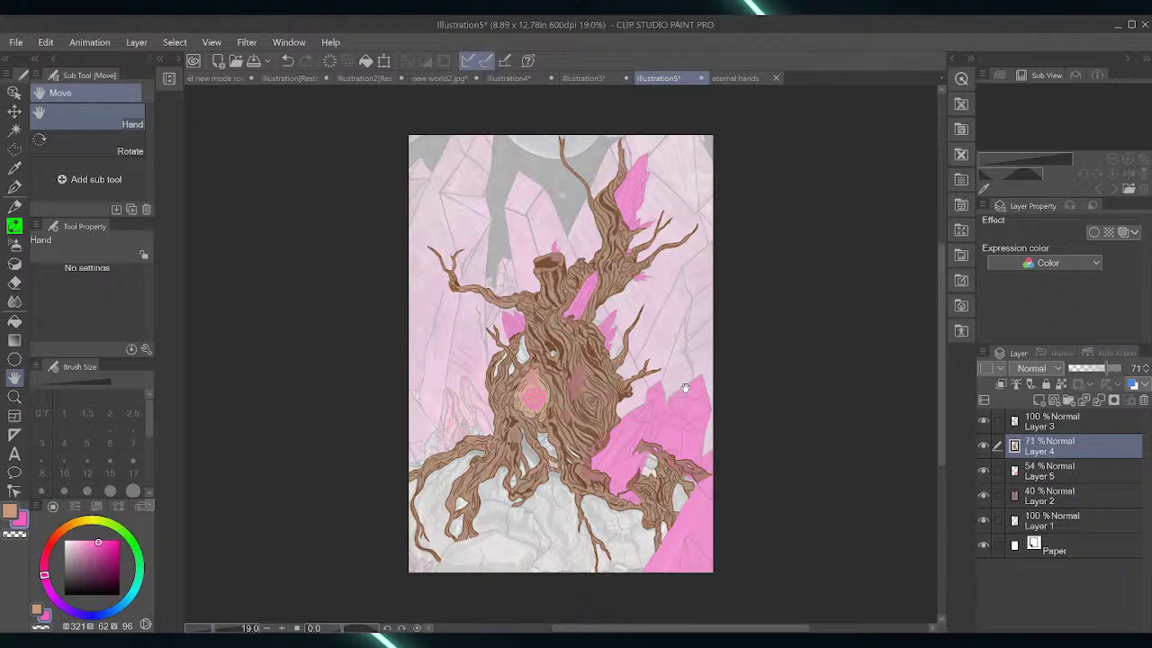
# Auto-select the pink crystal cluster beside the spiral knot on Layer 5, raise the tolerance to 47.2 and clear the selection
pyautogui.click(14, 396)
pyautogui.moveTo(578, 382); pyautogui.dragTo(610, 371)
pyautogui.click(1035, 474)
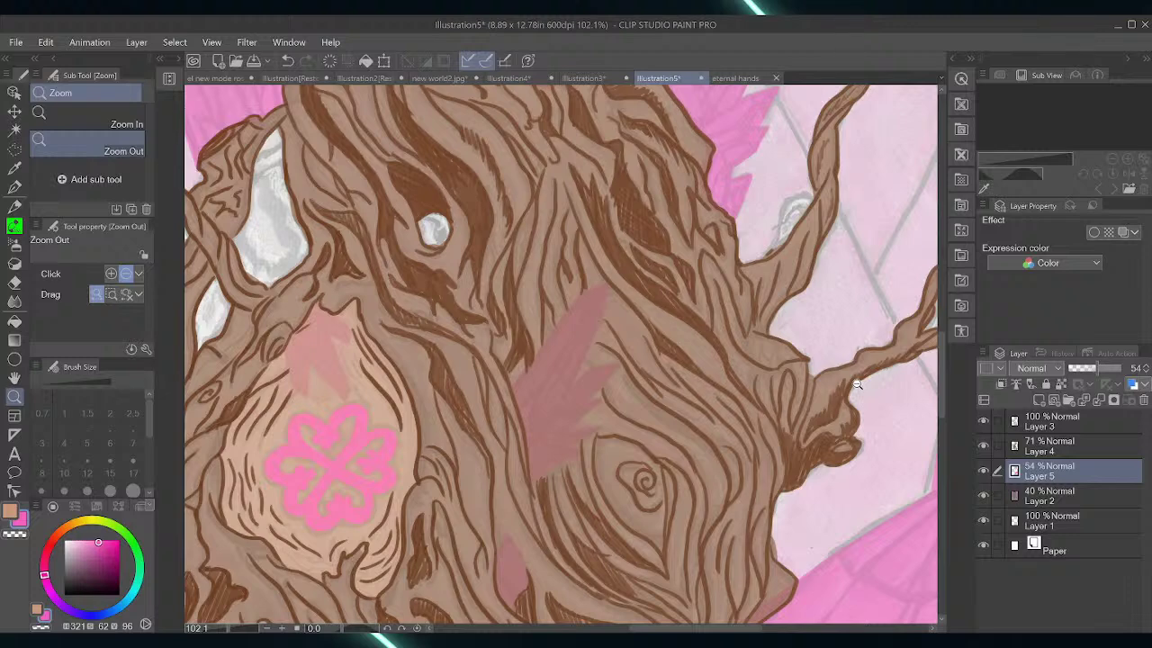
pyautogui.click(14, 130)
pyautogui.click(559, 441)
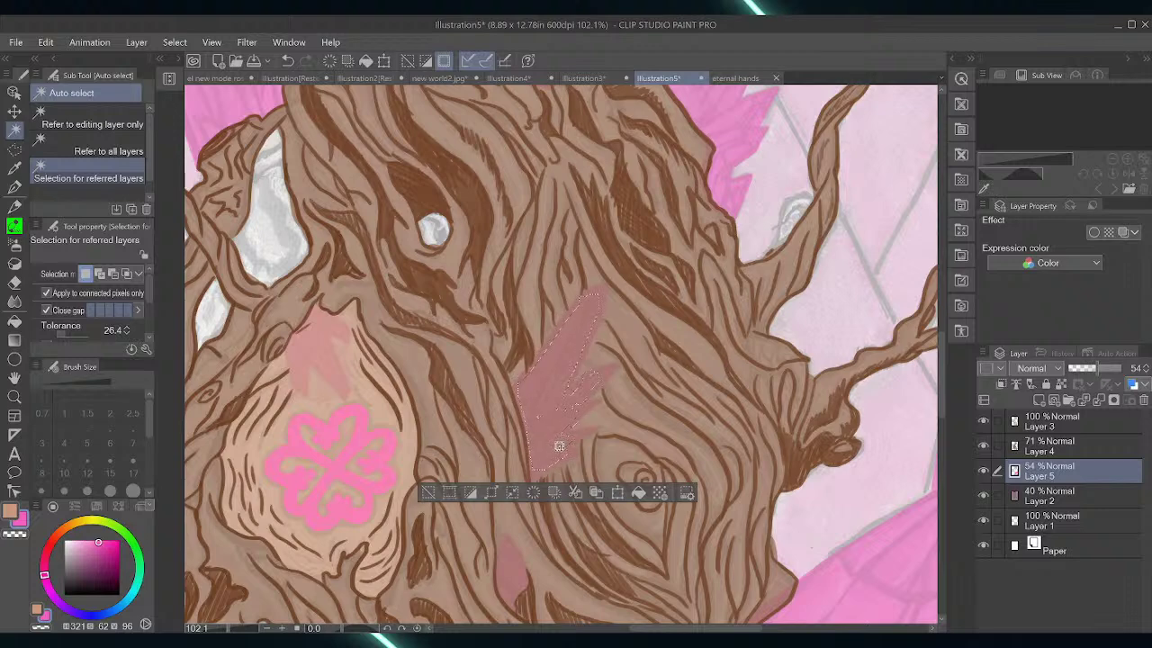
pyautogui.click(593, 304)
pyautogui.moveTo(70, 333); pyautogui.dragTo(74, 333)
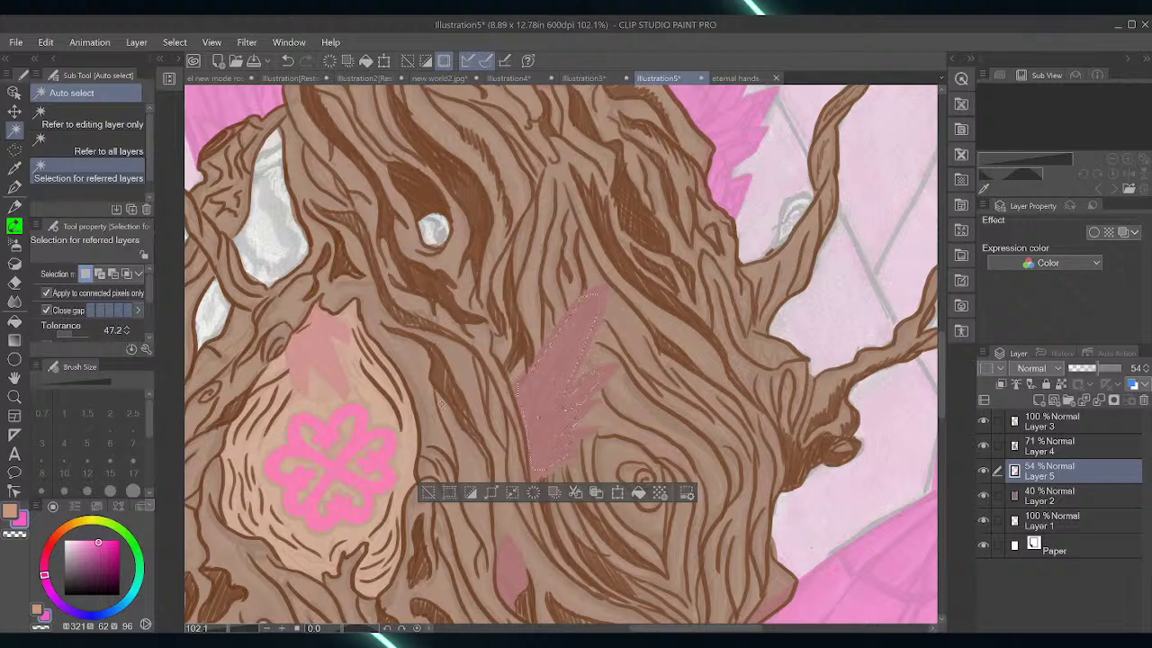
pyautogui.click(429, 494)
# Auto-select the crystal cluster beside the spiral knot and the small oval crystal, and delete the brown over them on Layer 4
pyautogui.click(554, 396)
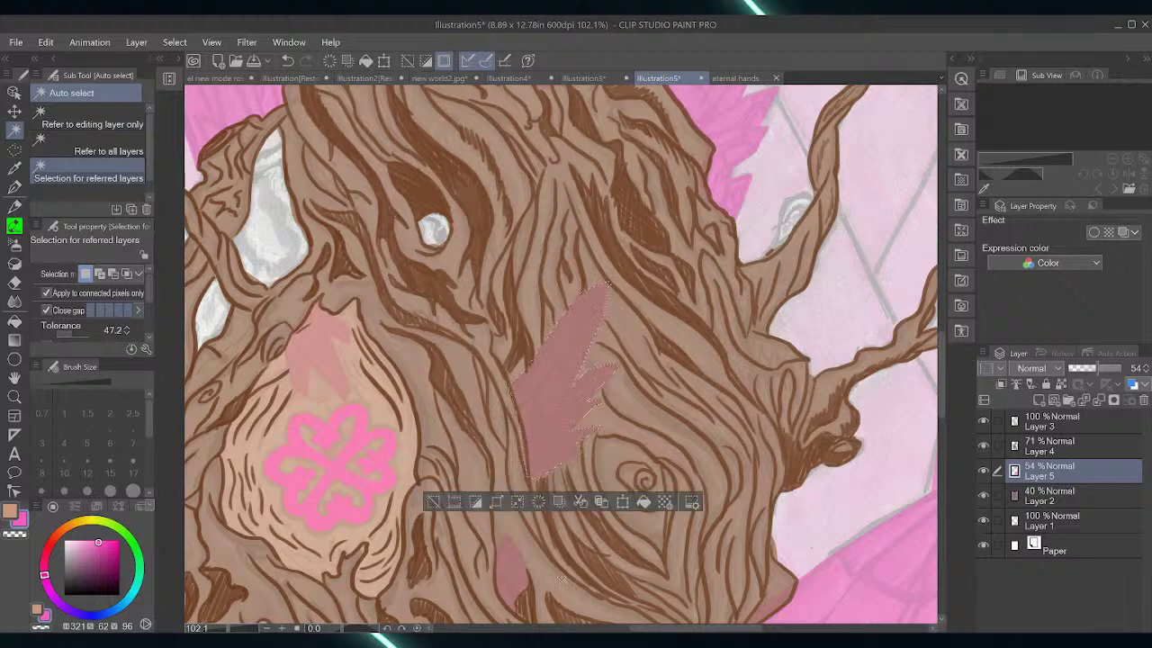
pyautogui.click(513, 583)
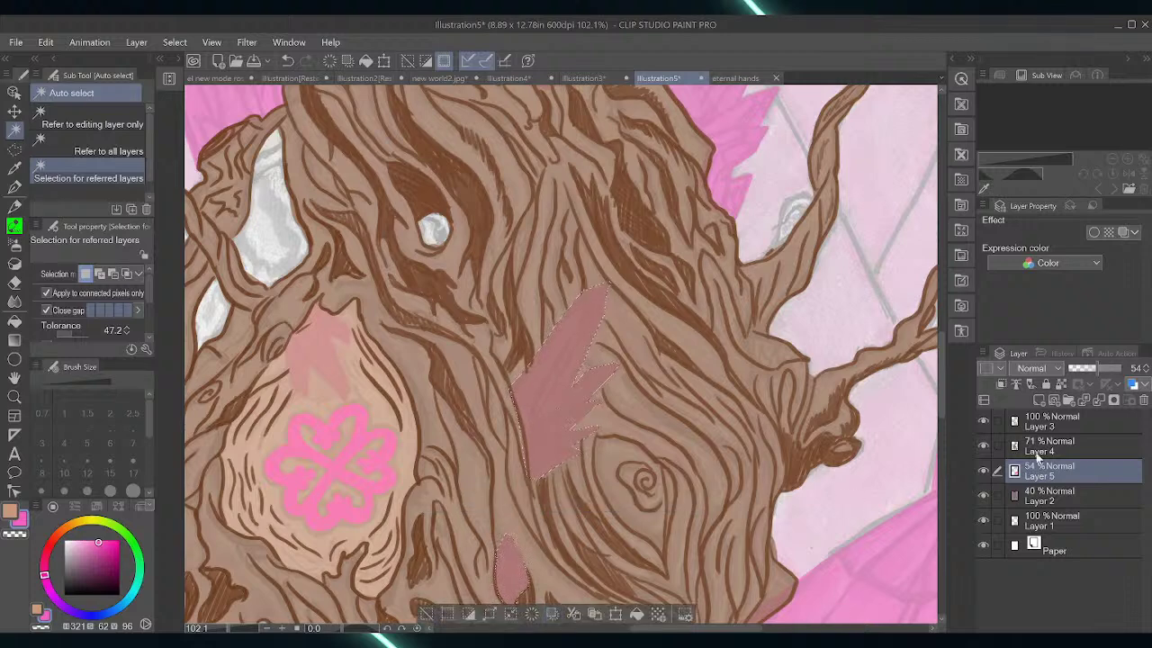
pyautogui.click(1026, 450)
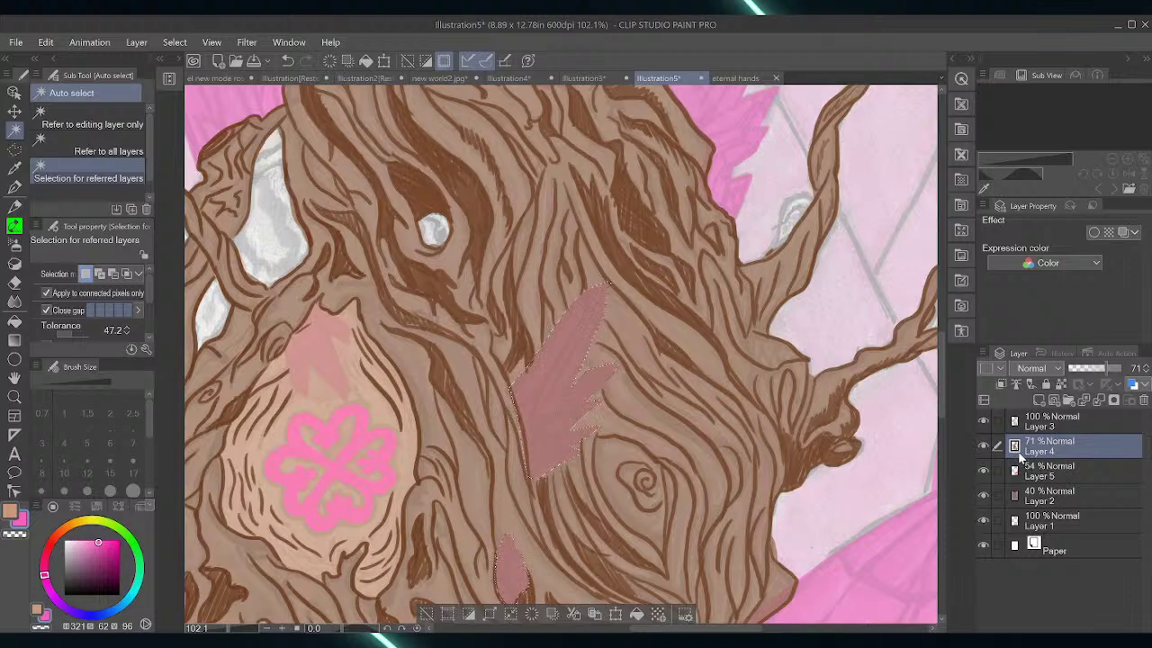
pyautogui.press('Delete')
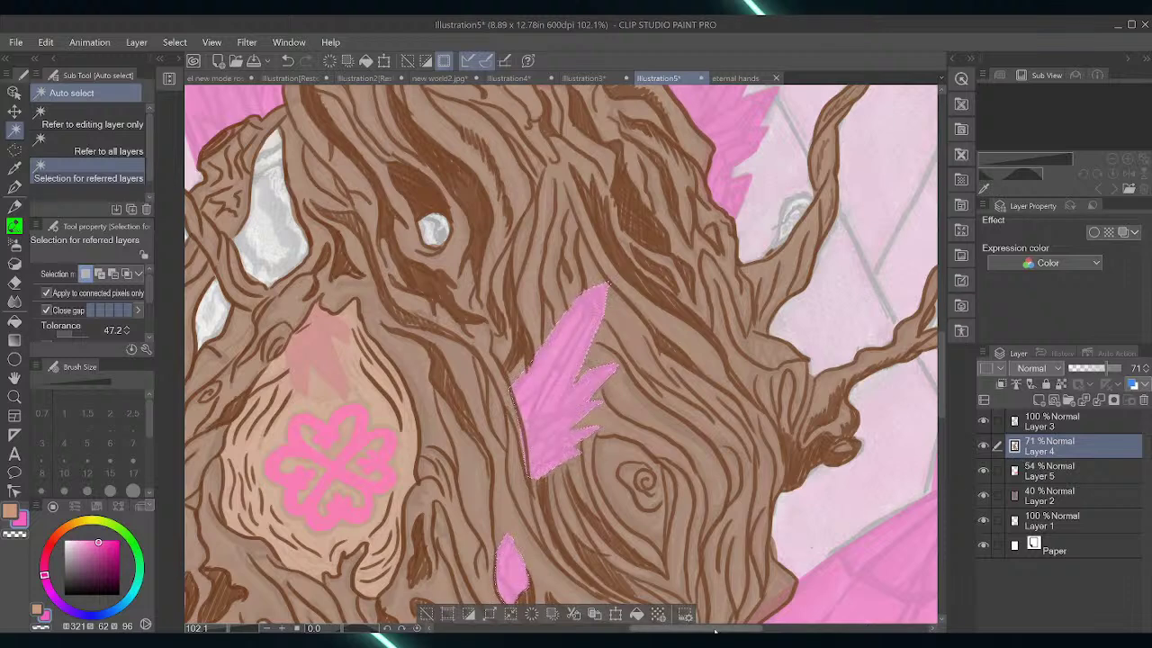
# Auto-select the crystals above the flower emblem, at the roots and on the stump on Layer 5, and delete the brown over them on Layer 4
pyautogui.moveTo(715, 630); pyautogui.dragTo(685, 630)
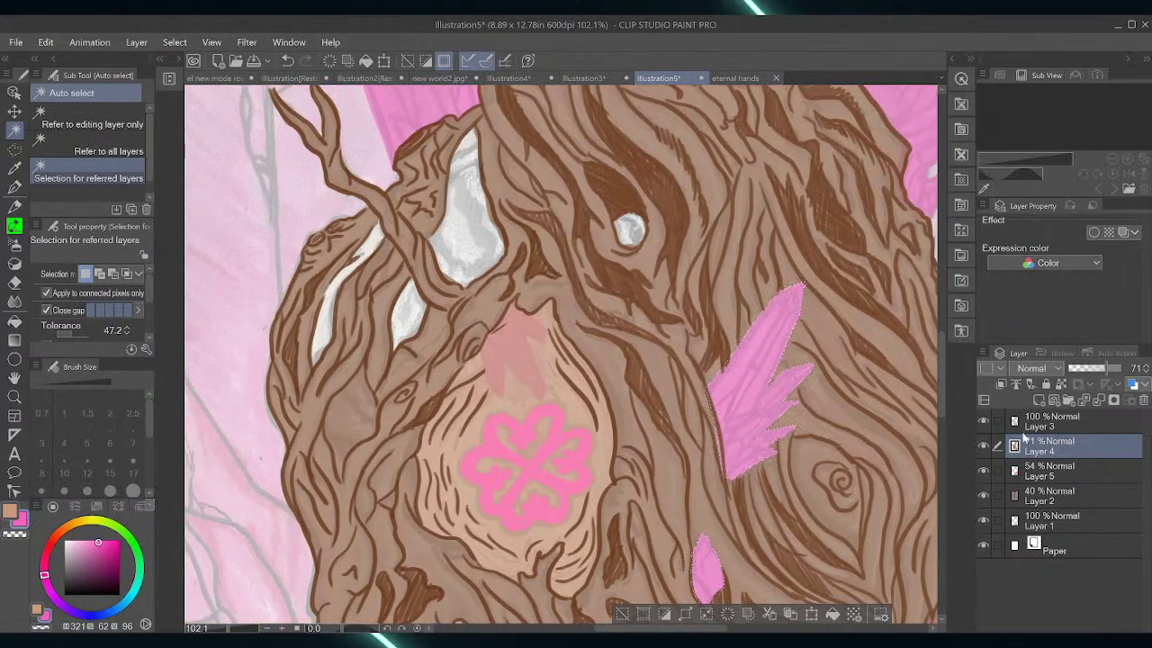
pyautogui.click(1044, 473)
pyautogui.click(531, 369)
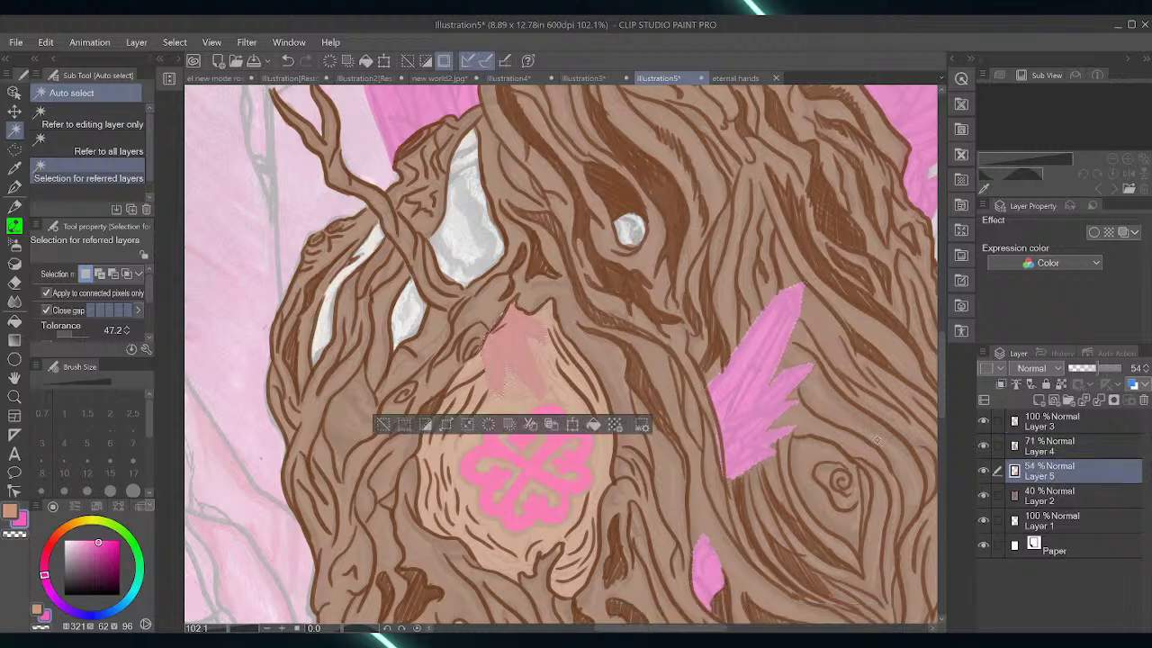
pyautogui.scroll(-5, 938, 369)
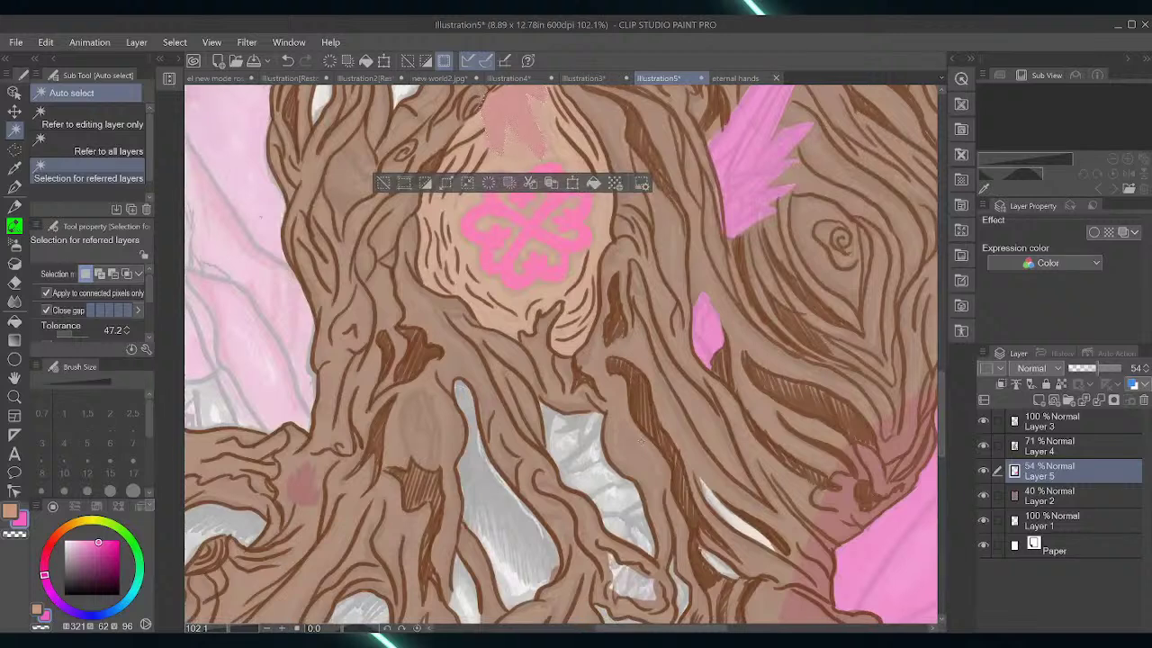
pyautogui.click(302, 491)
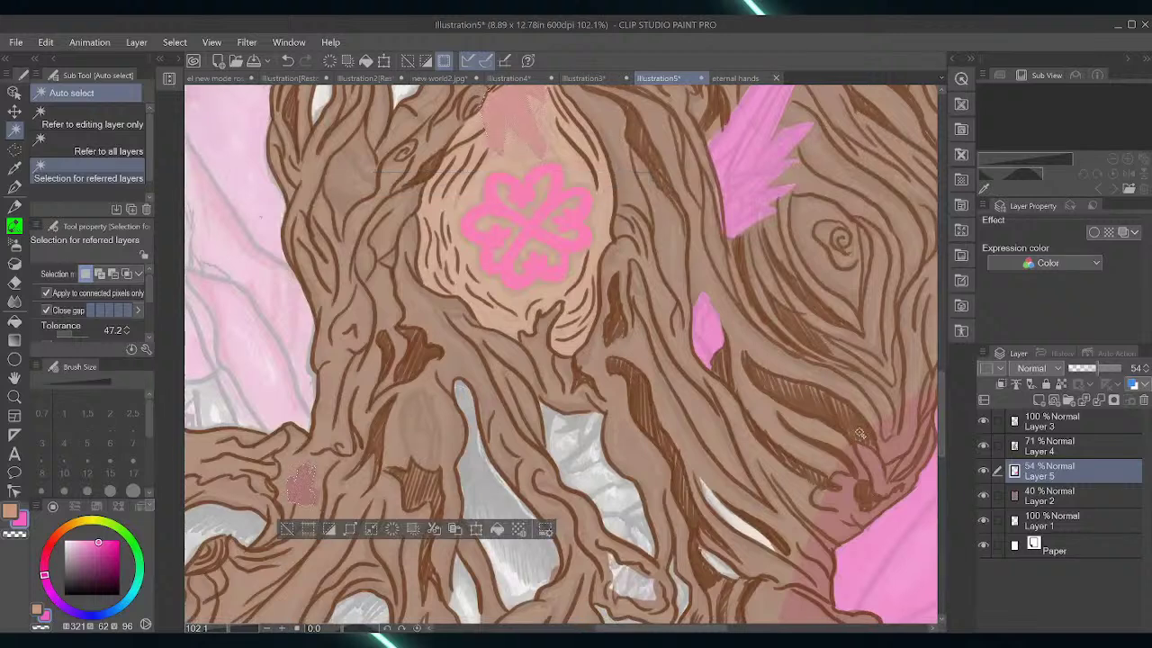
pyautogui.scroll(-4, 942, 423)
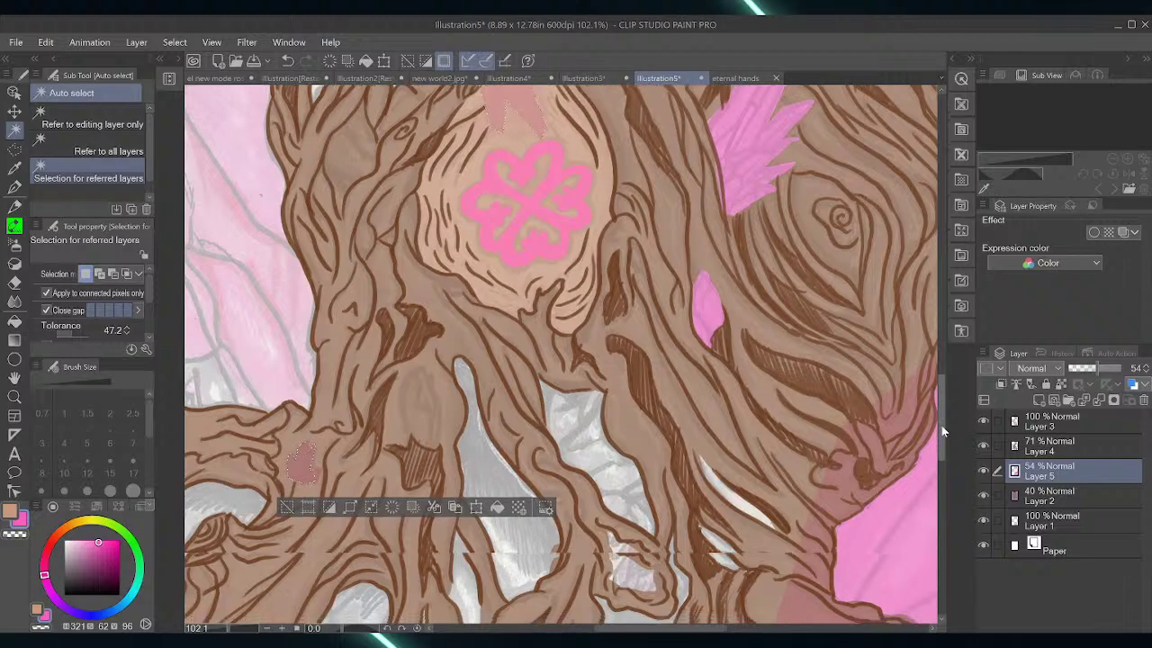
pyautogui.moveTo(942, 463); pyautogui.dragTo(949, 264)
pyautogui.click(636, 349)
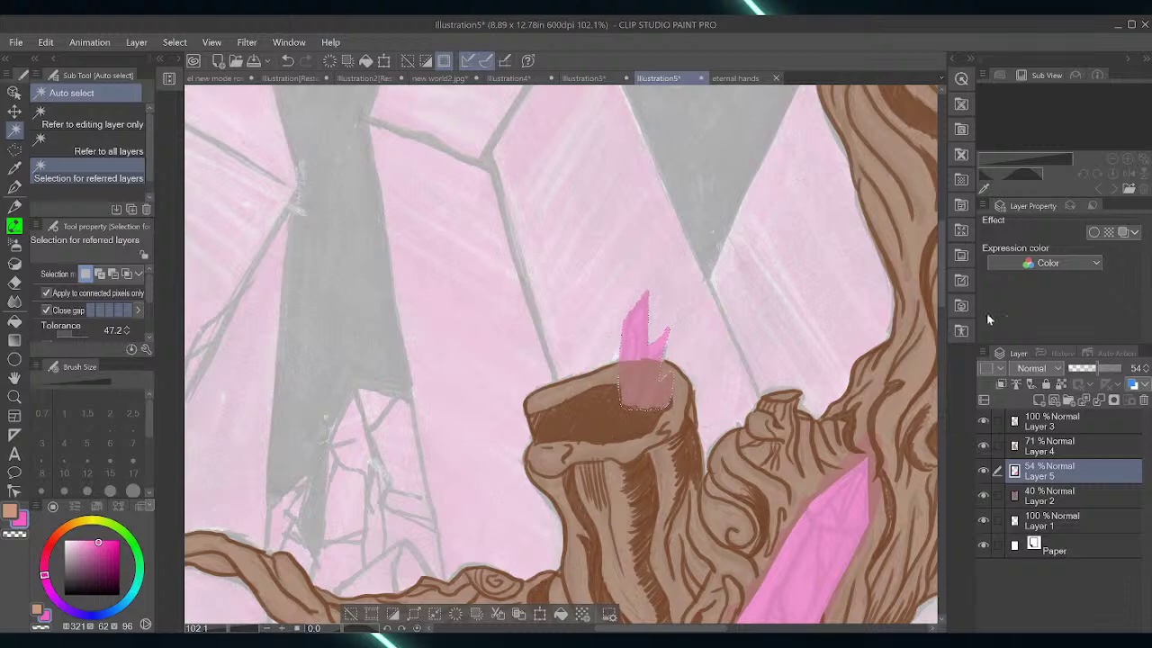
pyautogui.click(1035, 445)
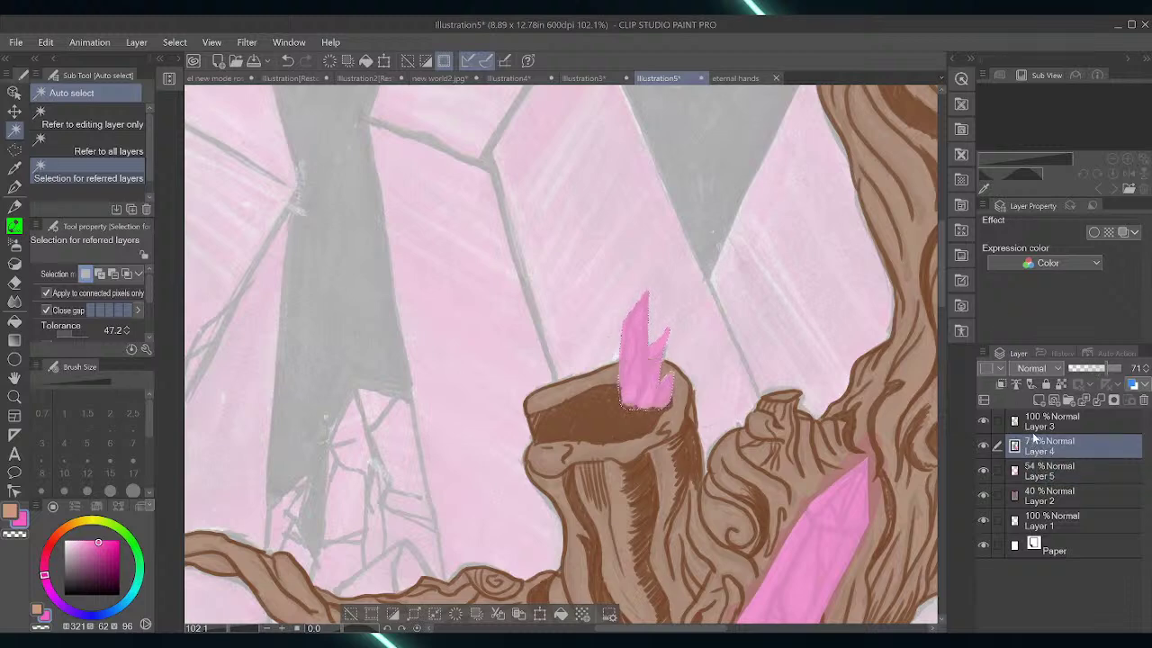
pyautogui.press('Delete')
# Display the Navigator and clear the crystal selection at the roots of the tree
pyautogui.click(999, 76)
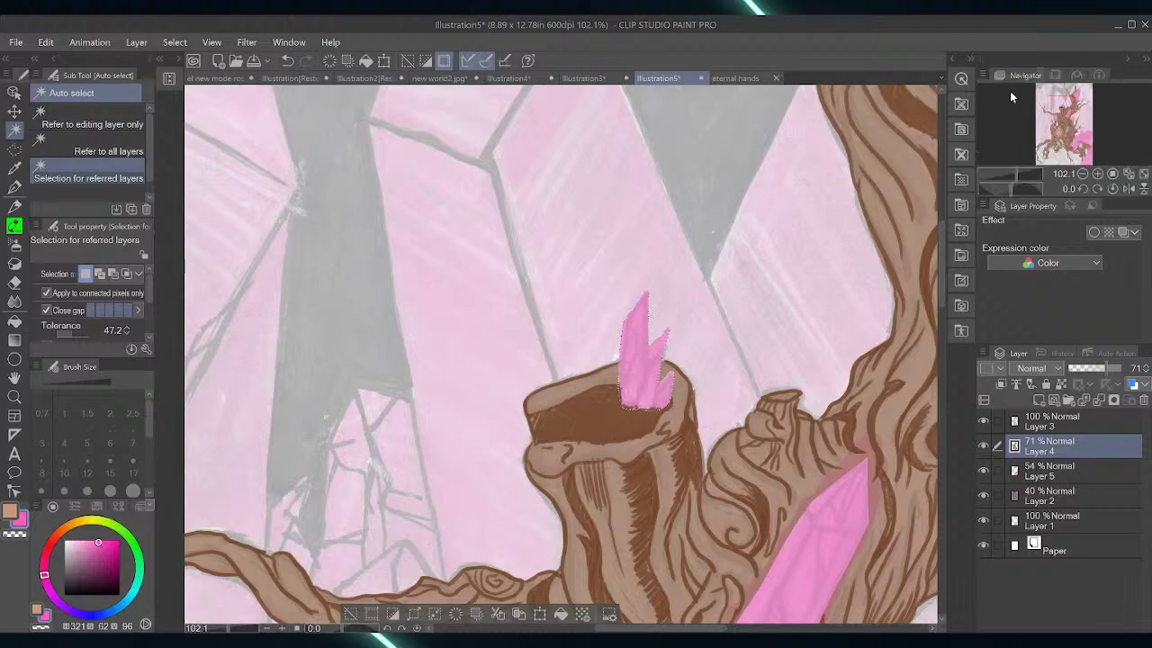
pyautogui.moveTo(943, 297)
pyautogui.mouseDown()
pyautogui.moveTo(932, 499)
pyautogui.moveTo(930, 416)
pyautogui.mouseUp()
pyautogui.moveTo(722, 628)
pyautogui.mouseDown()
pyautogui.moveTo(736, 631)
pyautogui.moveTo(665, 628)
pyautogui.mouseUp()
pyautogui.moveTo(941, 381); pyautogui.dragTo(941, 438)
pyautogui.moveTo(642, 629)
pyautogui.mouseDown()
pyautogui.moveTo(590, 630)
pyautogui.moveTo(636, 629)
pyautogui.mouseUp()
pyautogui.click(614, 318)
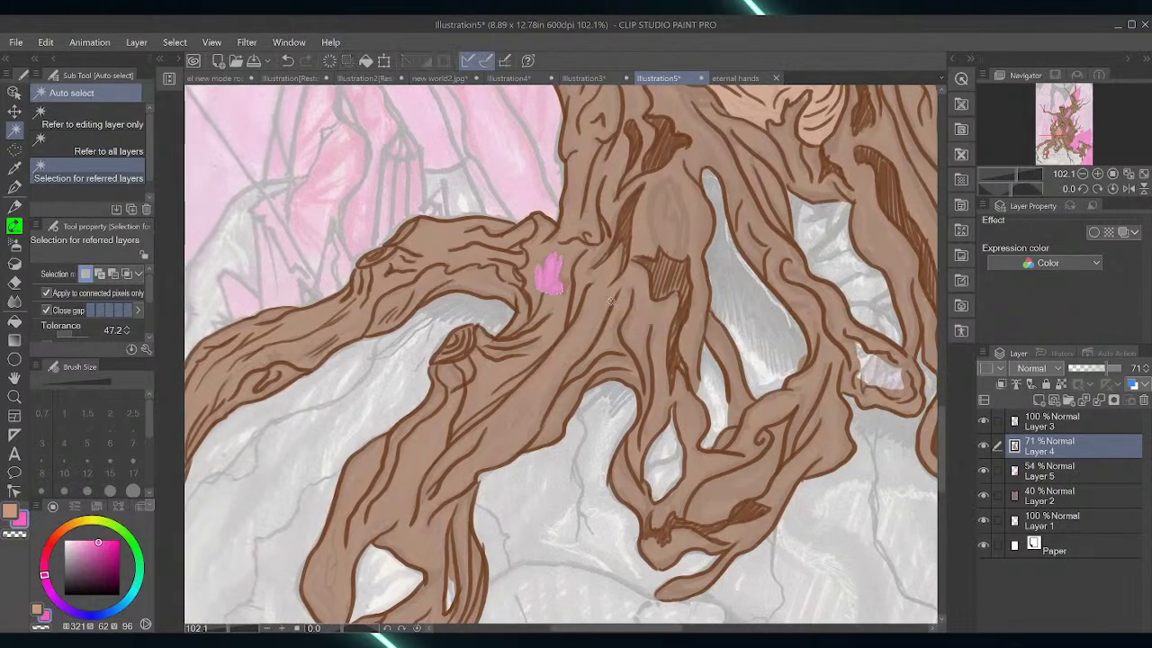
# Erase leftover brown on Layer 4 around the root crystal and the crystals above the emblem with the Hard eraser at size 24.7
pyautogui.click(1028, 473)
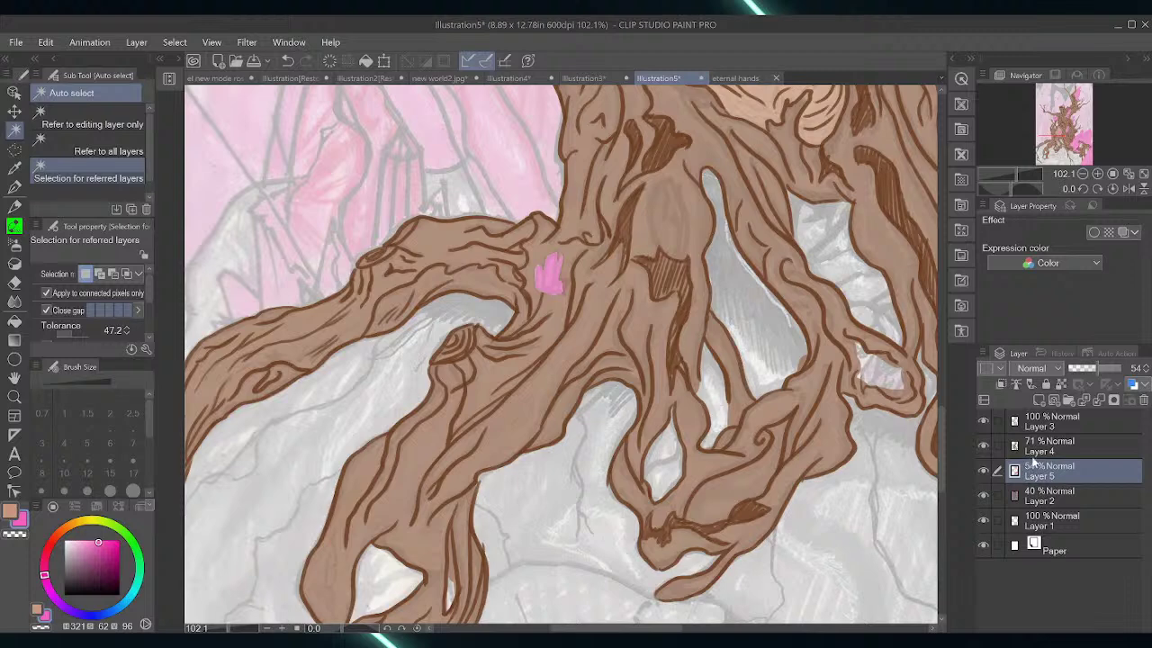
pyautogui.click(1035, 447)
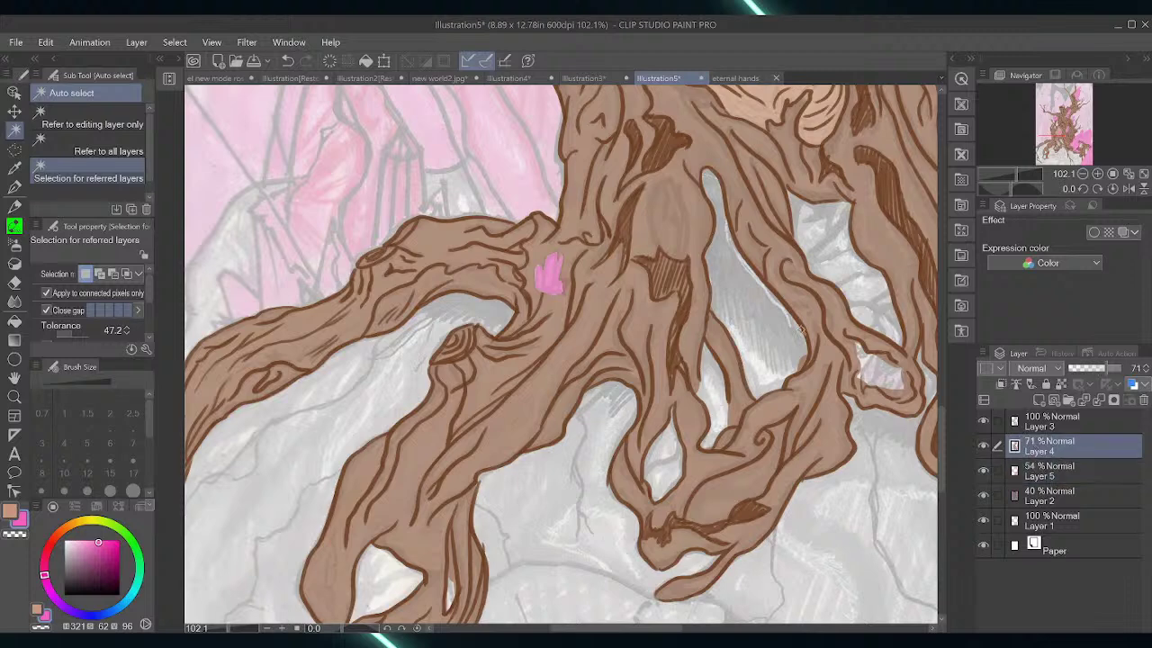
pyautogui.click(15, 282)
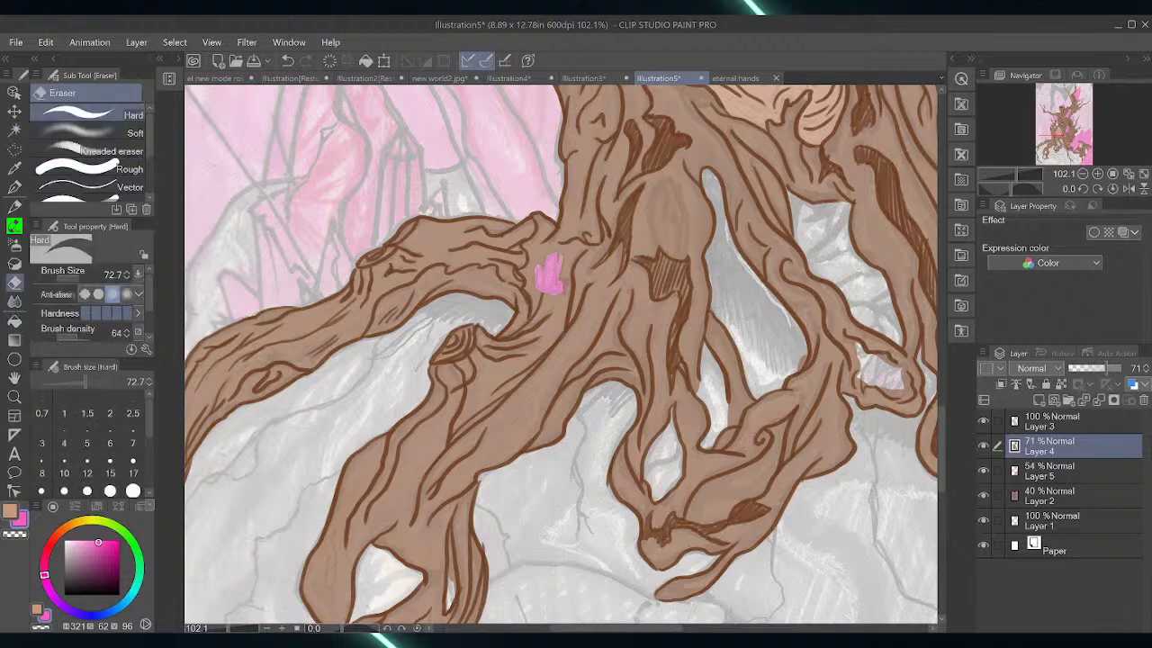
pyautogui.moveTo(89, 381); pyautogui.dragTo(77, 381)
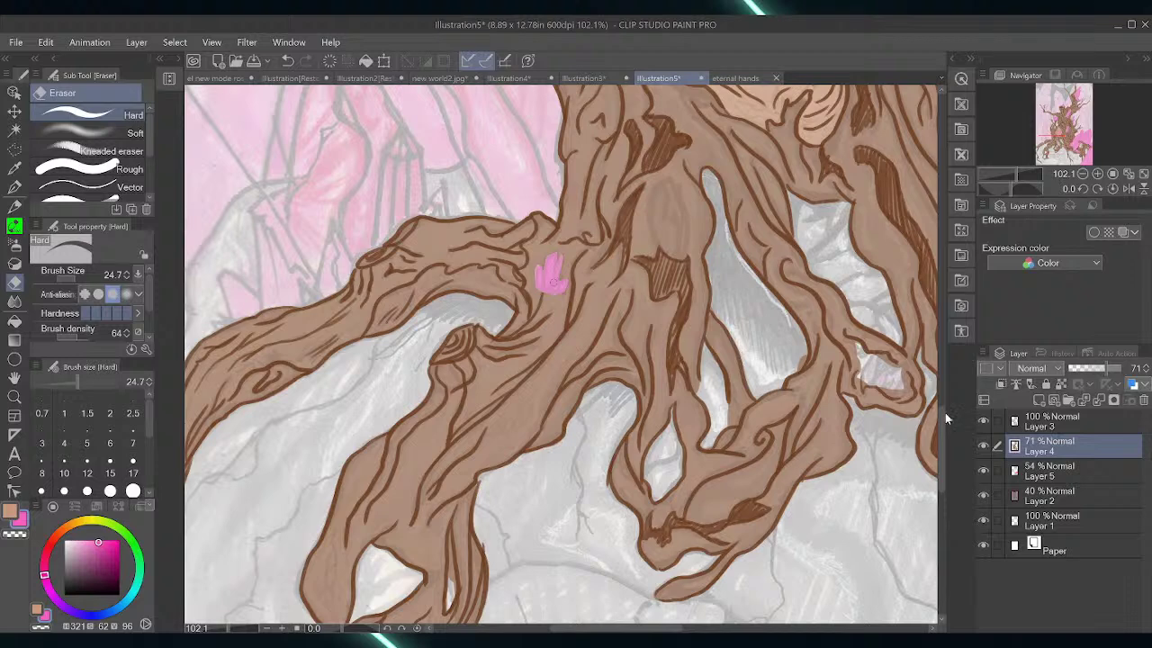
pyautogui.moveTo(943, 432); pyautogui.dragTo(945, 381)
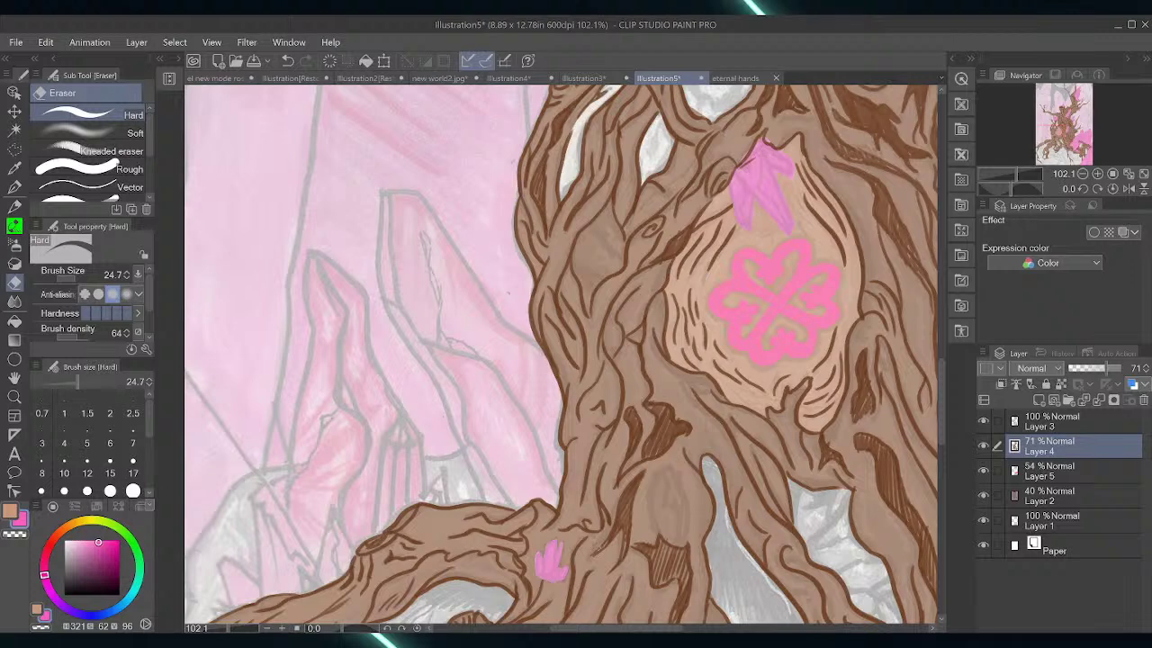
pyautogui.moveTo(226, 629); pyautogui.dragTo(225, 628)
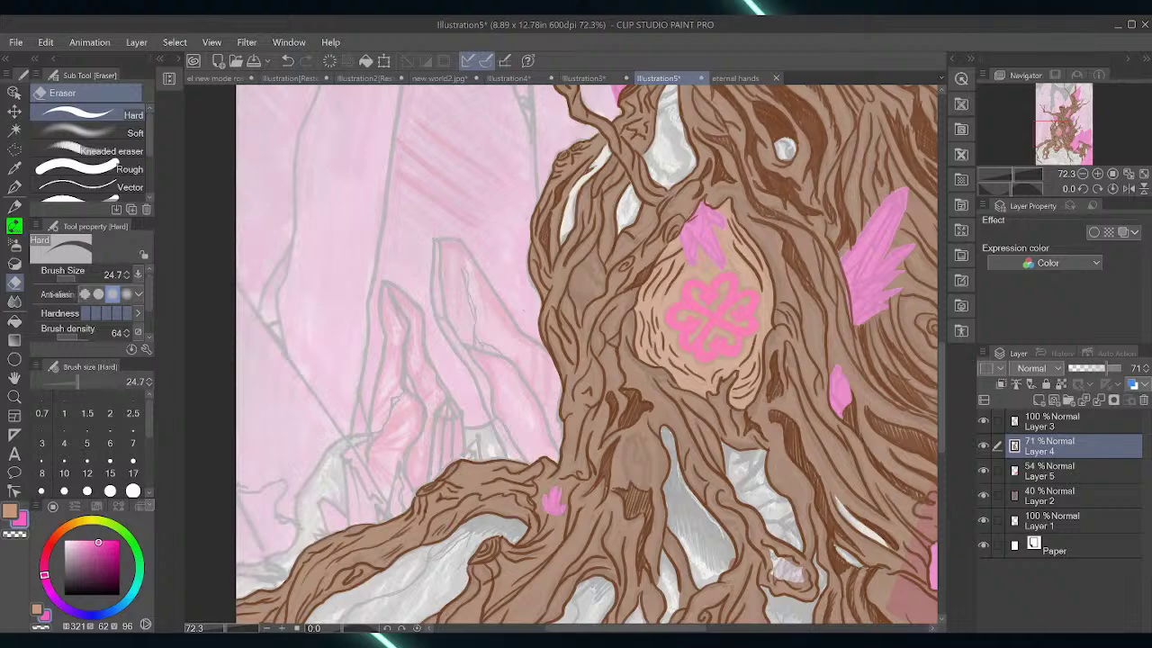
pyautogui.moveTo(638, 628)
pyautogui.mouseDown()
pyautogui.moveTo(601, 627)
pyautogui.moveTo(617, 627)
pyautogui.mouseUp()
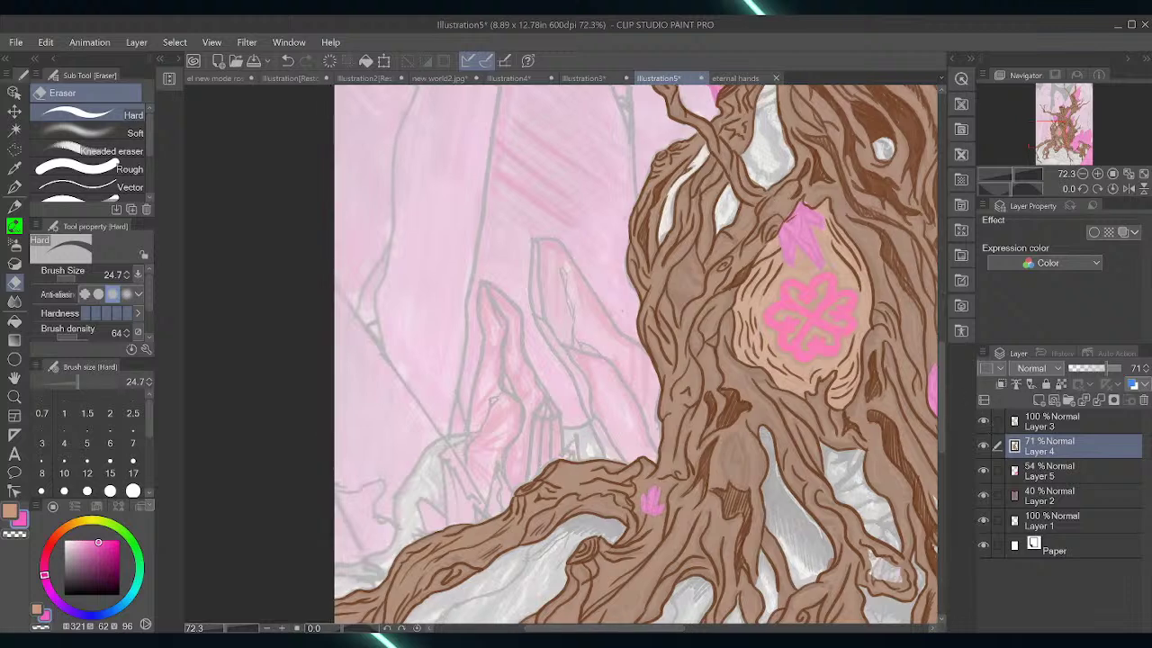
# Set the opacity of Layer 5 and Layer 4 back to 100%
pyautogui.click(1052, 495)
pyautogui.click(1069, 449)
pyautogui.click(1067, 469)
pyautogui.moveTo(1099, 368); pyautogui.dragTo(1131, 367)
pyautogui.click(1080, 441)
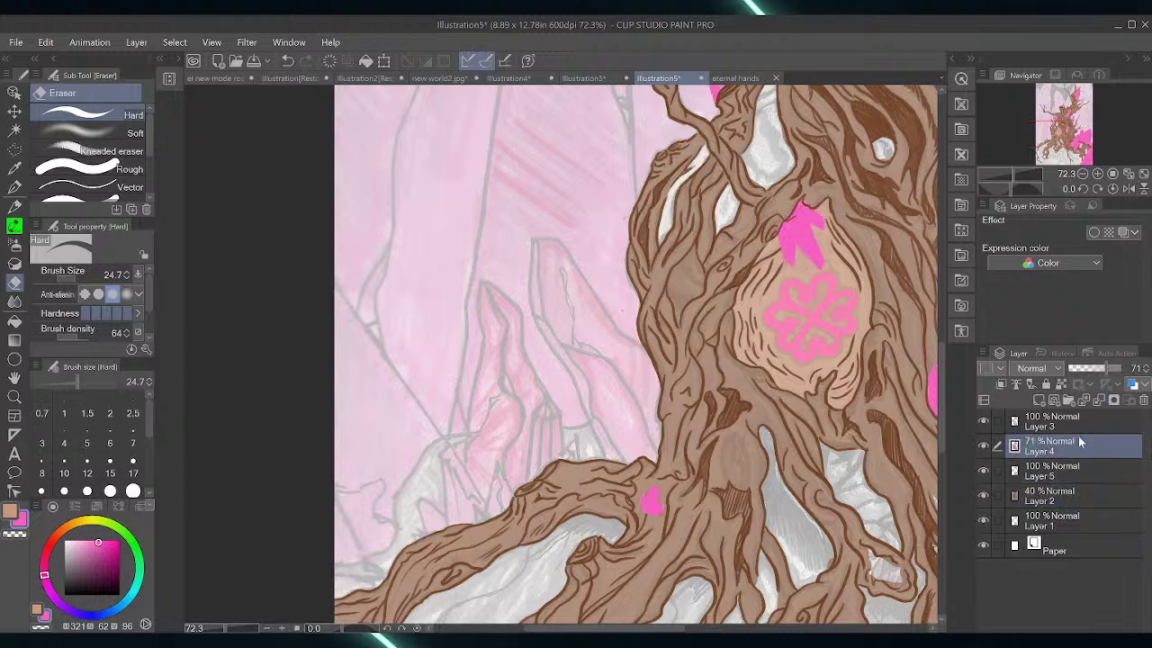
pyautogui.moveTo(1103, 369); pyautogui.dragTo(1137, 362)
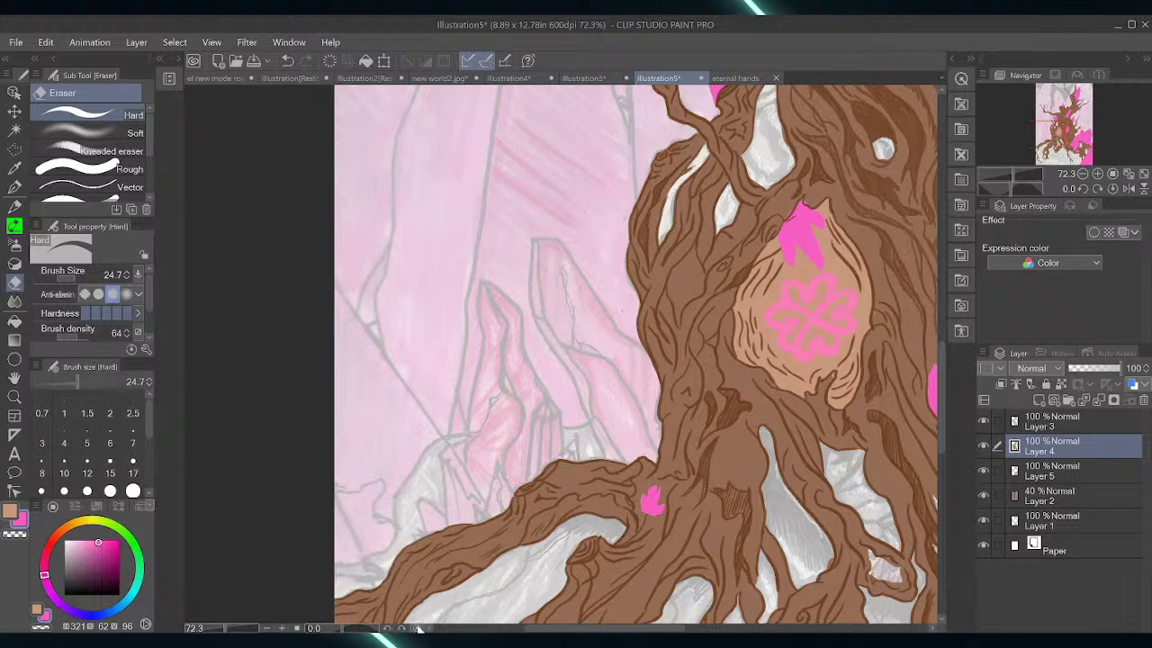
# Add a new layer directly above Layer 2 and switch to the Polyline selection tool
pyautogui.doubleClick(14, 378)
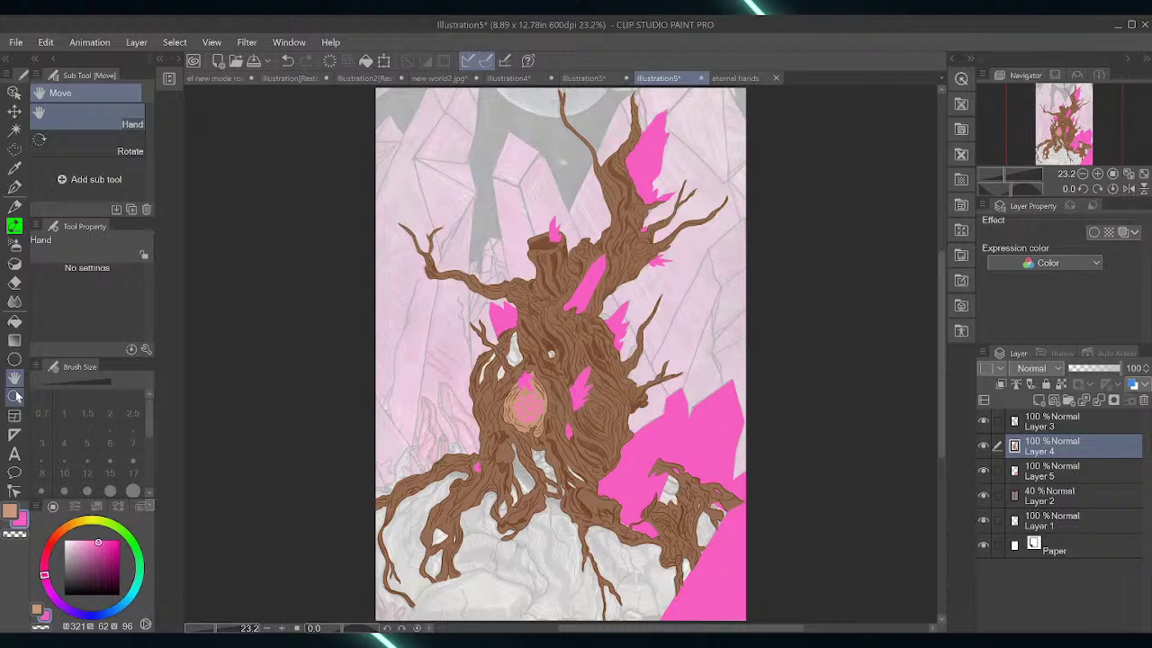
pyautogui.moveTo(942, 341); pyautogui.dragTo(935, 327)
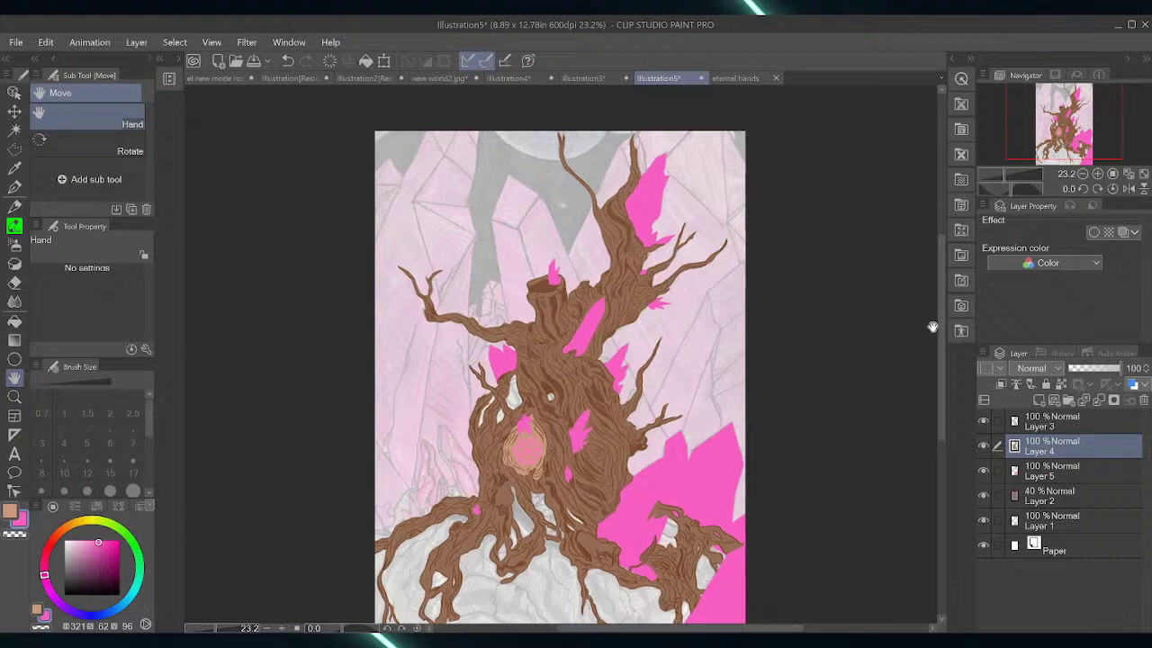
pyautogui.click(1049, 510)
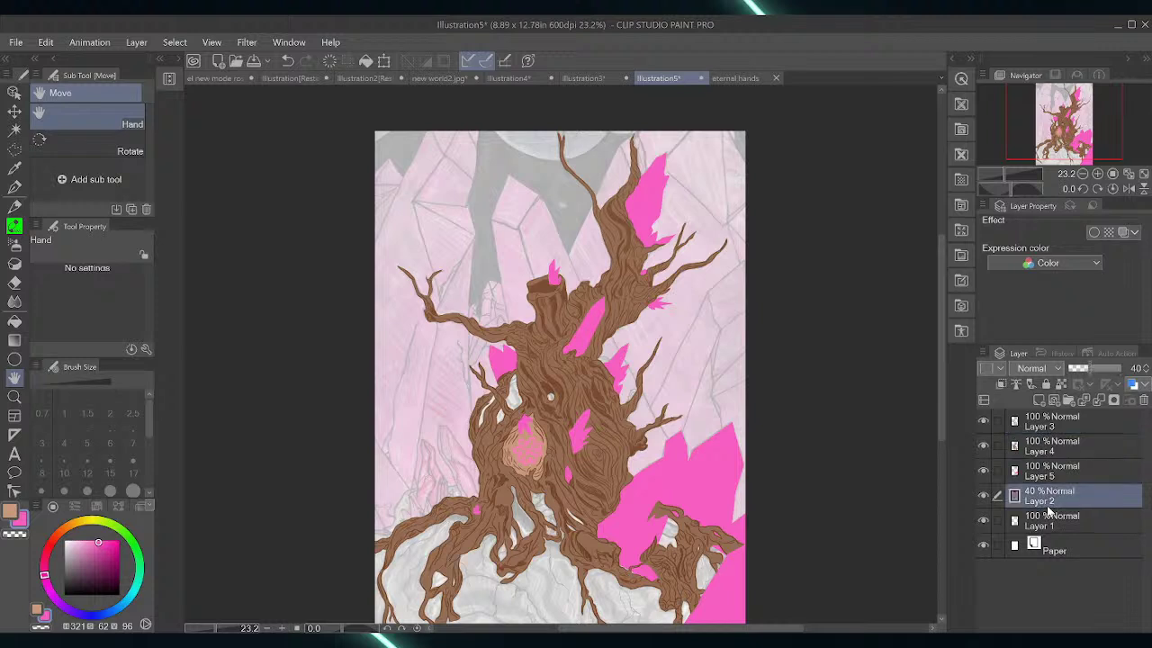
pyautogui.click(1035, 400)
pyautogui.click(15, 150)
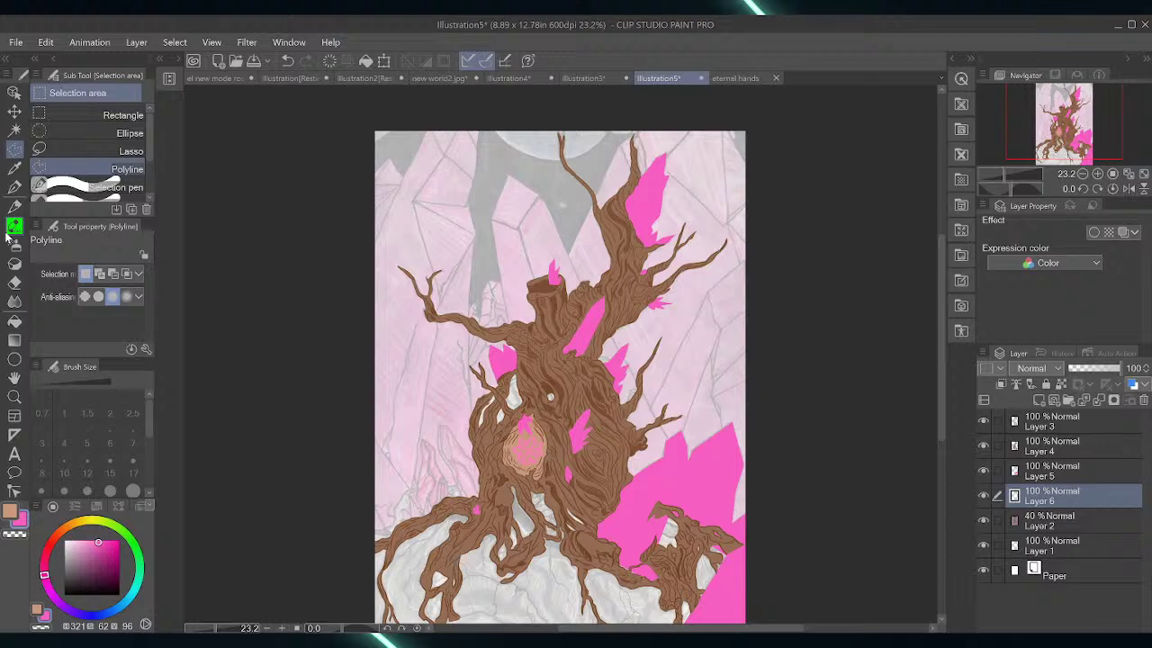
# Outline the large background crystals behind the tree with a closed polyline selection, following their upper edges and enclosing the area down to the roots
pyautogui.click(403, 177)
pyautogui.click(412, 176)
pyautogui.click(421, 139)
pyautogui.click(423, 133)
pyautogui.click(478, 132)
pyautogui.click(474, 179)
pyautogui.click(467, 205)
pyautogui.click(475, 235)
pyautogui.click(488, 280)
pyautogui.click(500, 281)
pyautogui.click(491, 219)
pyautogui.click(509, 177)
pyautogui.click(543, 194)
pyautogui.click(617, 147)
pyautogui.click(638, 131)
pyautogui.click(732, 130)
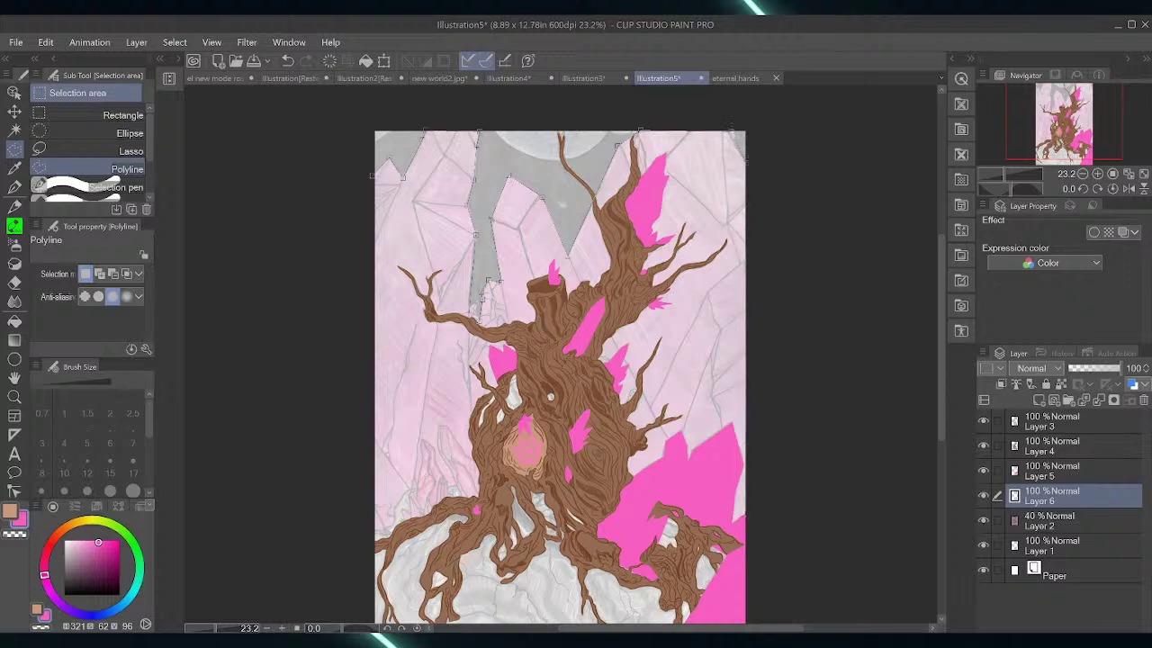
pyautogui.click(745, 528)
pyautogui.click(605, 611)
pyautogui.click(371, 558)
pyautogui.doubleClick(376, 176)
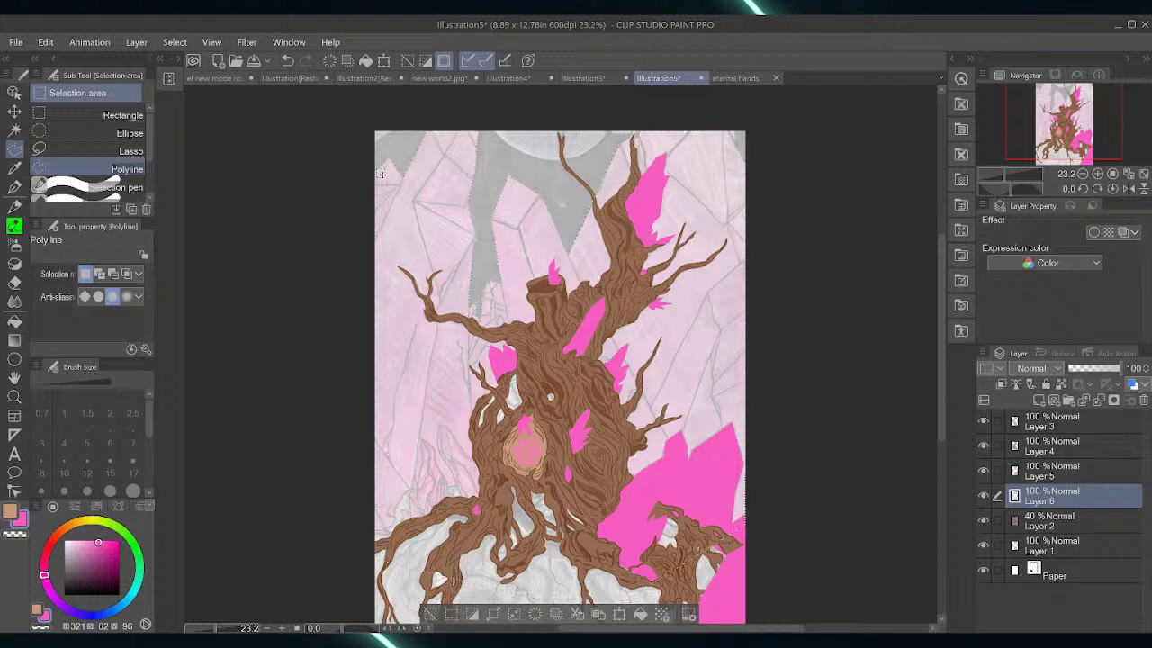
# Fill the selected background crystals on Layer 6 with deep magenta (hue 321, saturation 80, value 87) and clear the selection
pyautogui.click(94, 539)
pyautogui.moveTo(95, 538); pyautogui.dragTo(108, 547)
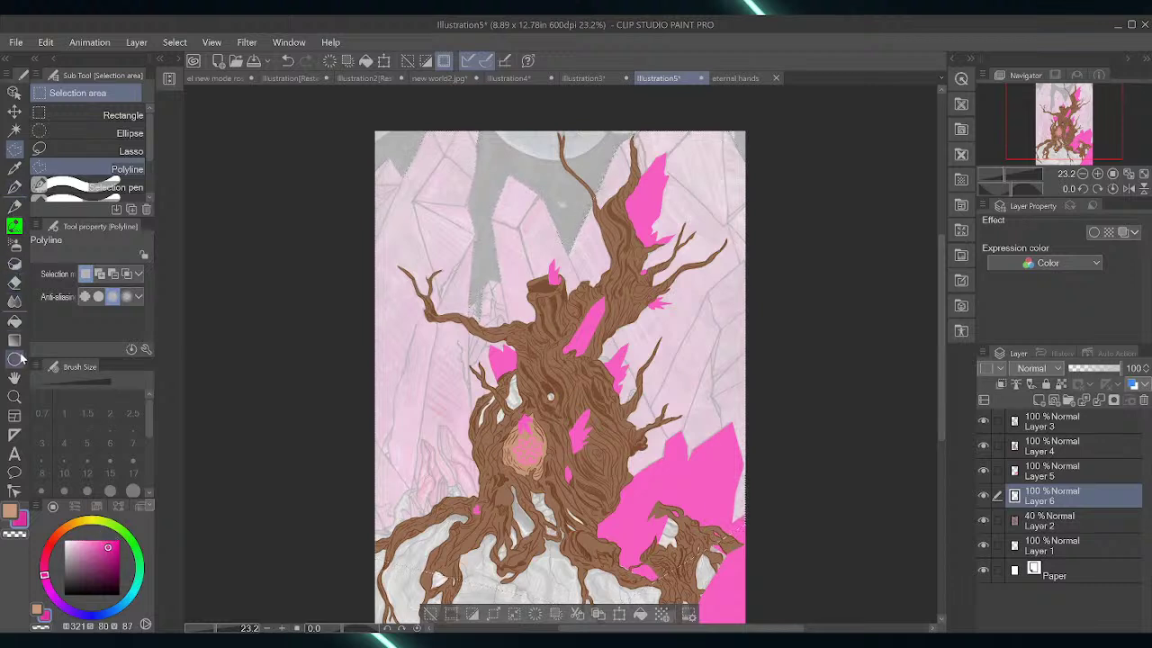
pyautogui.click(16, 323)
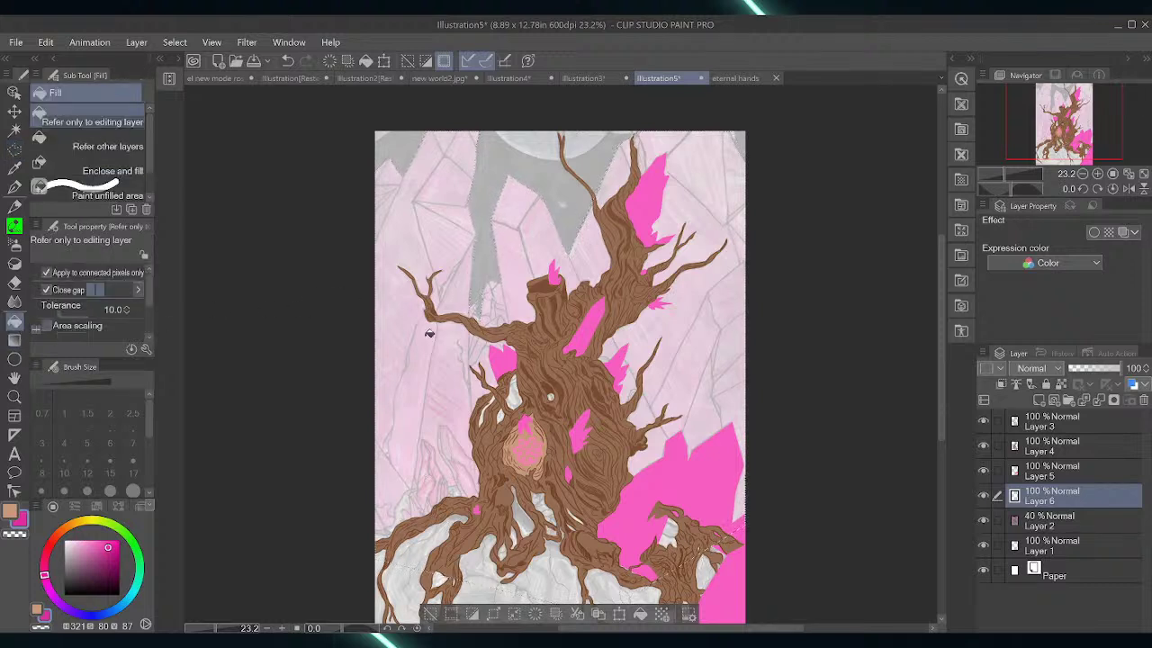
pyautogui.click(370, 431)
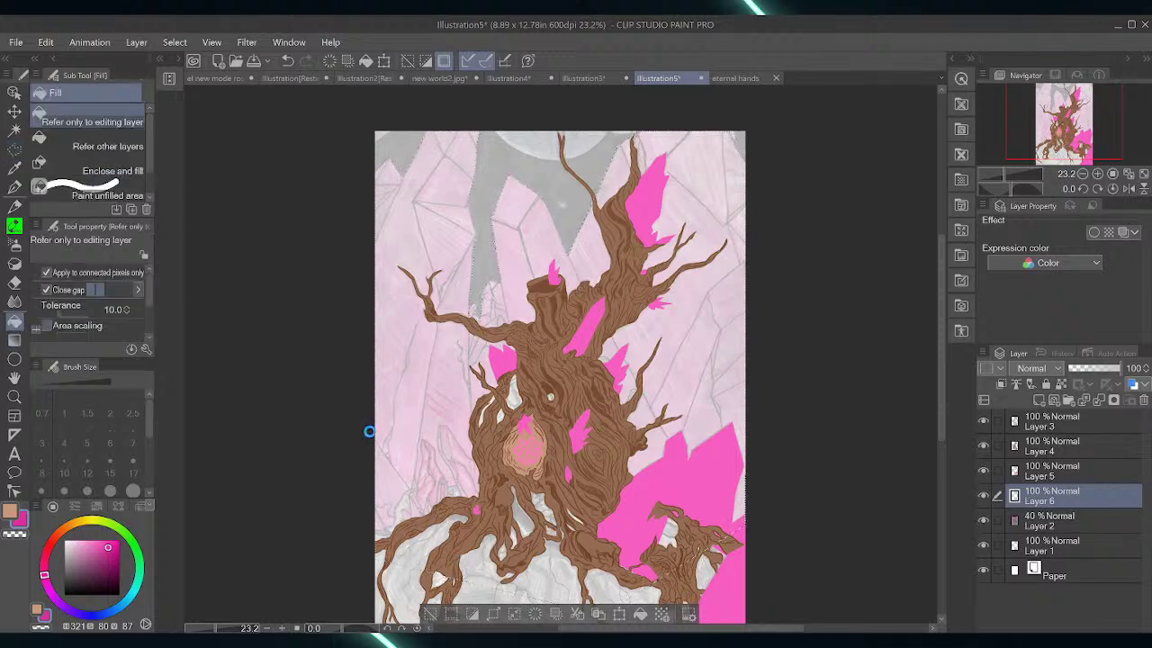
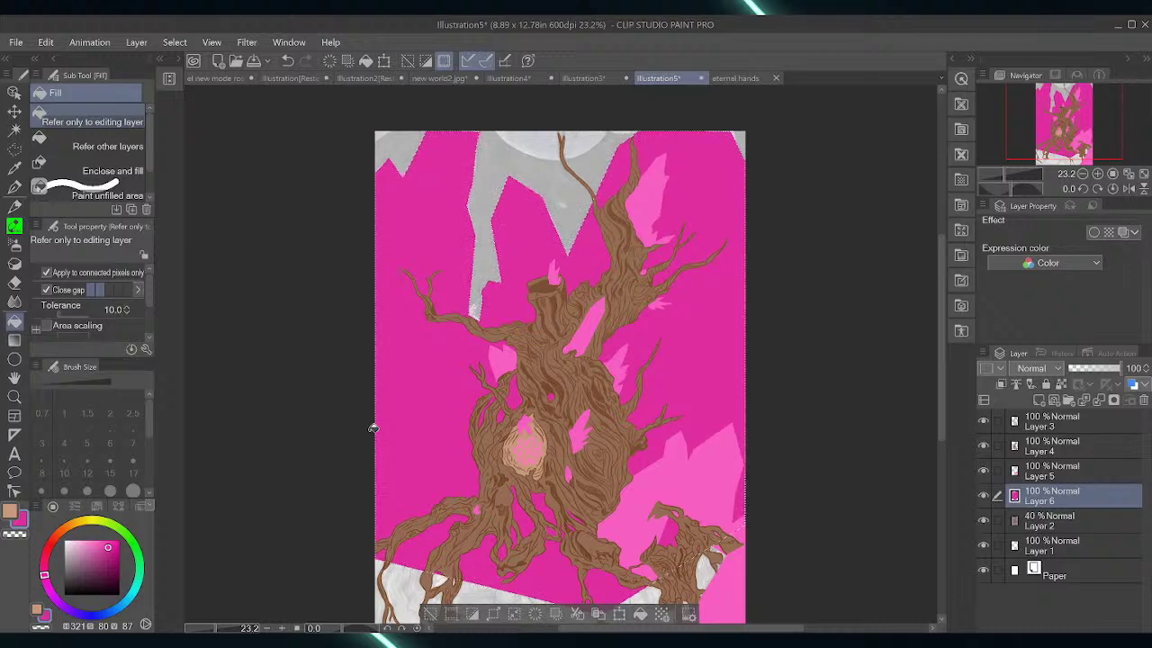
pyautogui.click(431, 613)
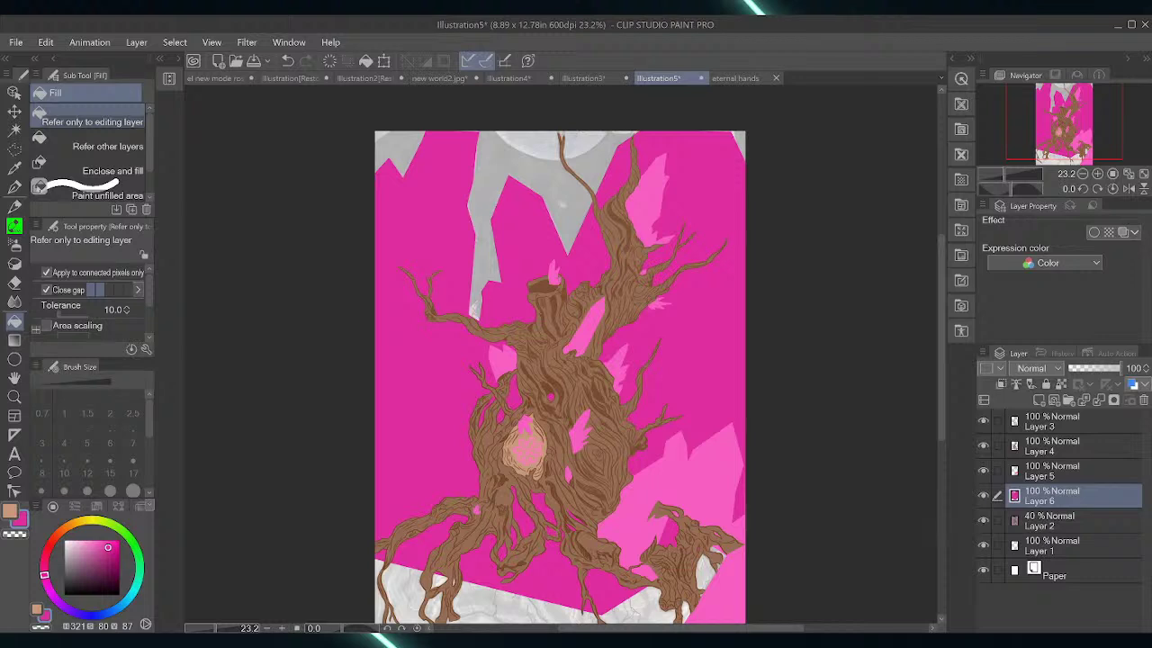
# Add a new layer directly above Layer 2 and fill it entirely with black
pyautogui.click(1046, 524)
pyautogui.click(1040, 402)
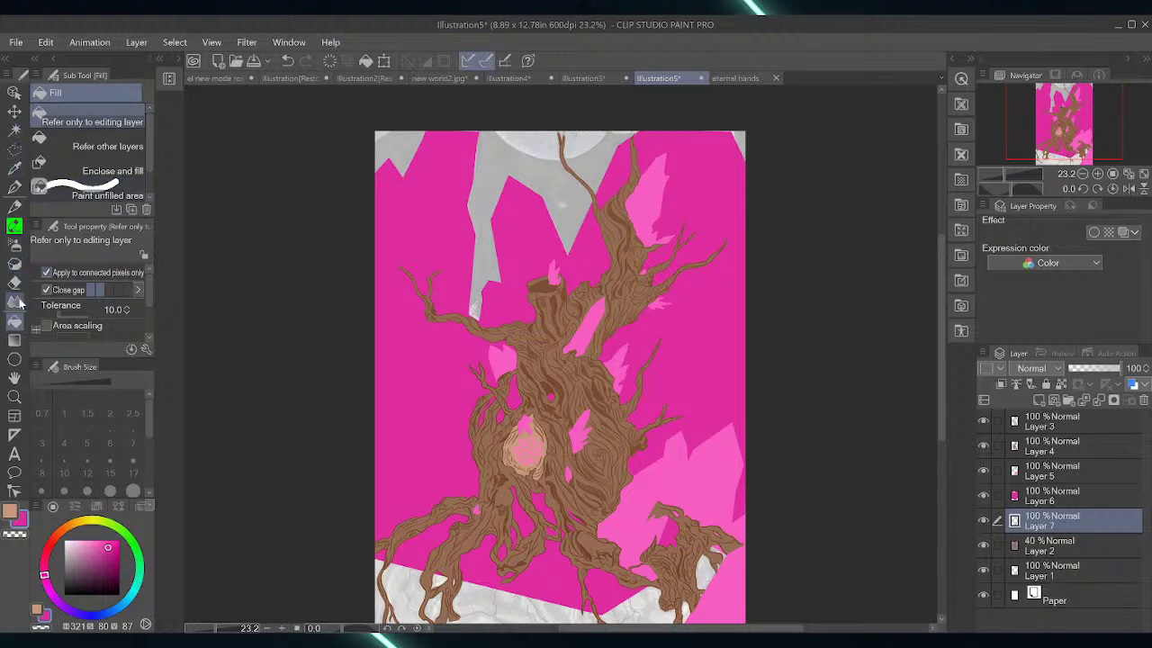
pyautogui.moveTo(86, 586); pyautogui.dragTo(64, 595)
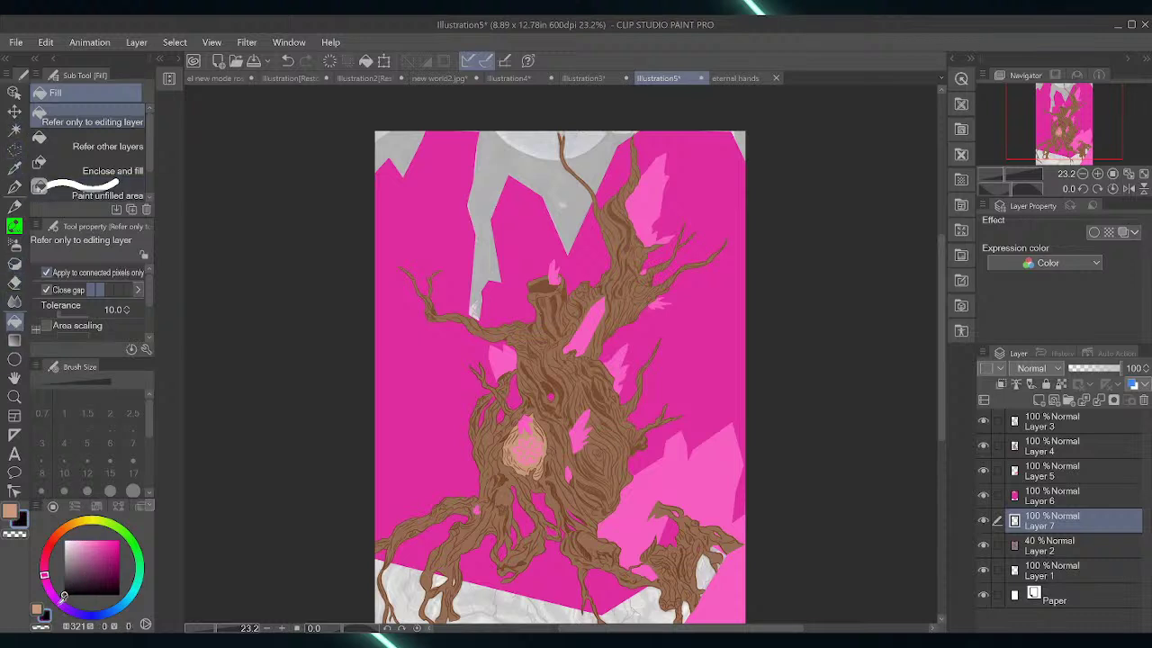
pyautogui.click(488, 203)
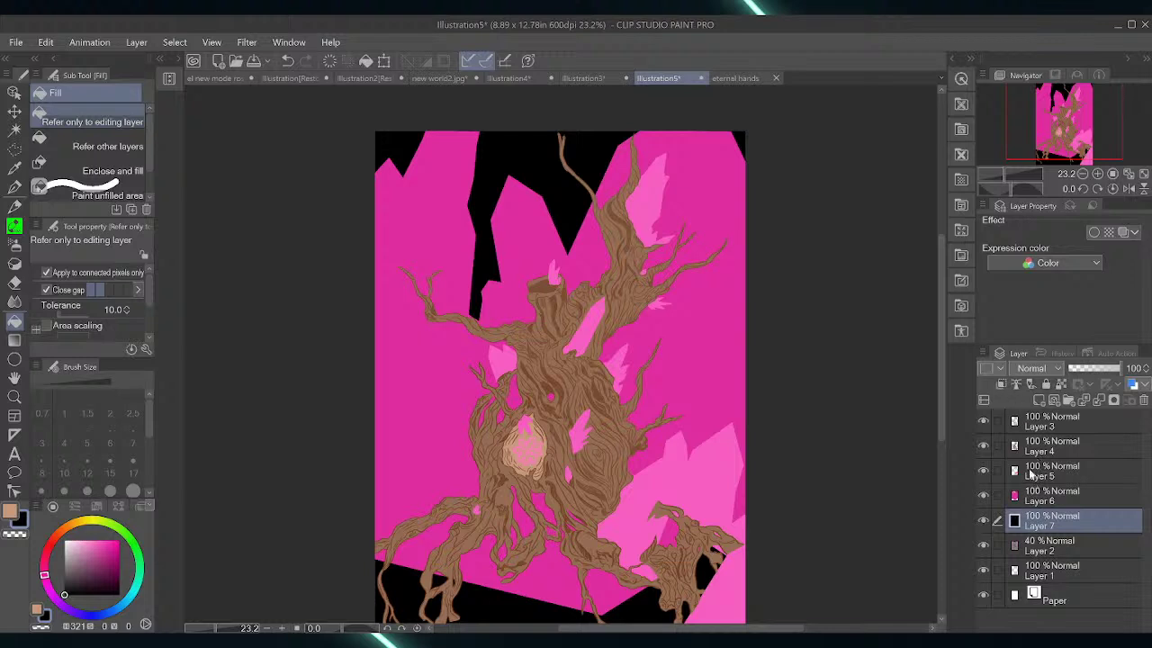
# Create a layer folder above the black Layer 7, move Layer 7 into it, and add a new layer above Layer 7 inside
pyautogui.click(1067, 399)
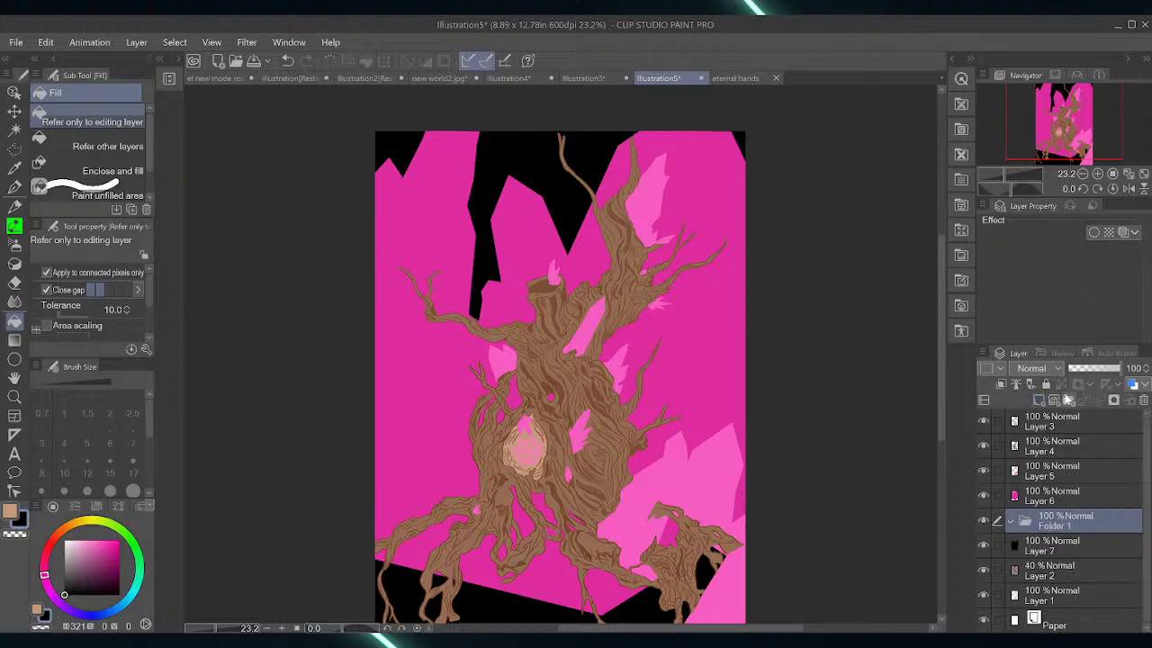
pyautogui.moveTo(1035, 548); pyautogui.dragTo(1017, 530)
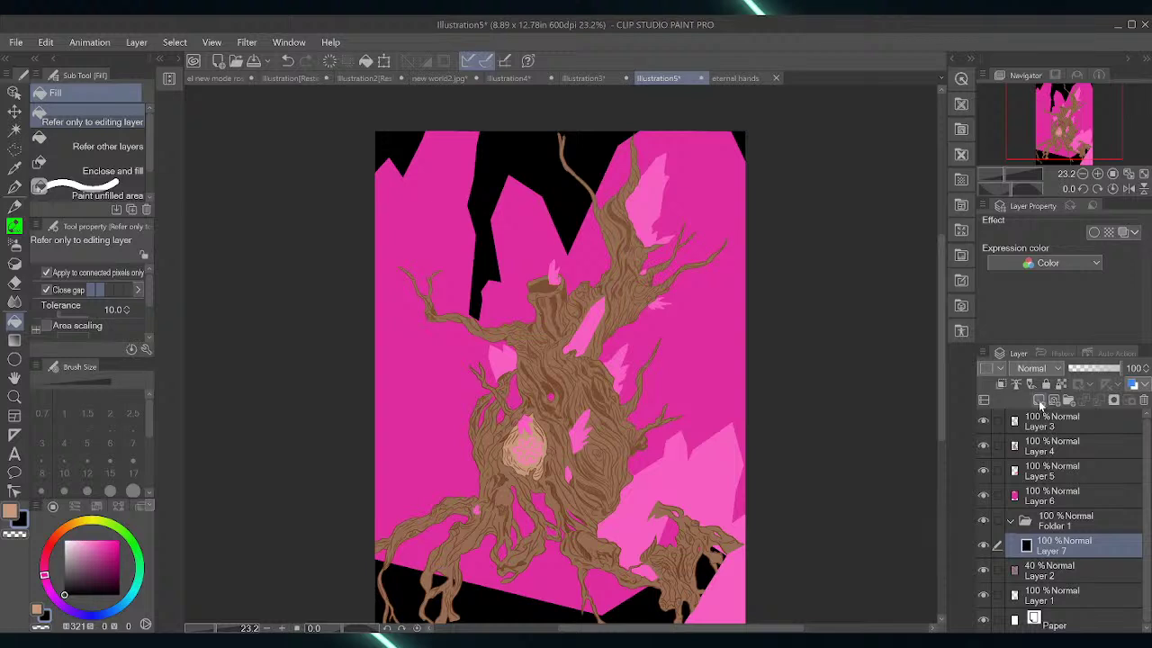
pyautogui.click(1039, 401)
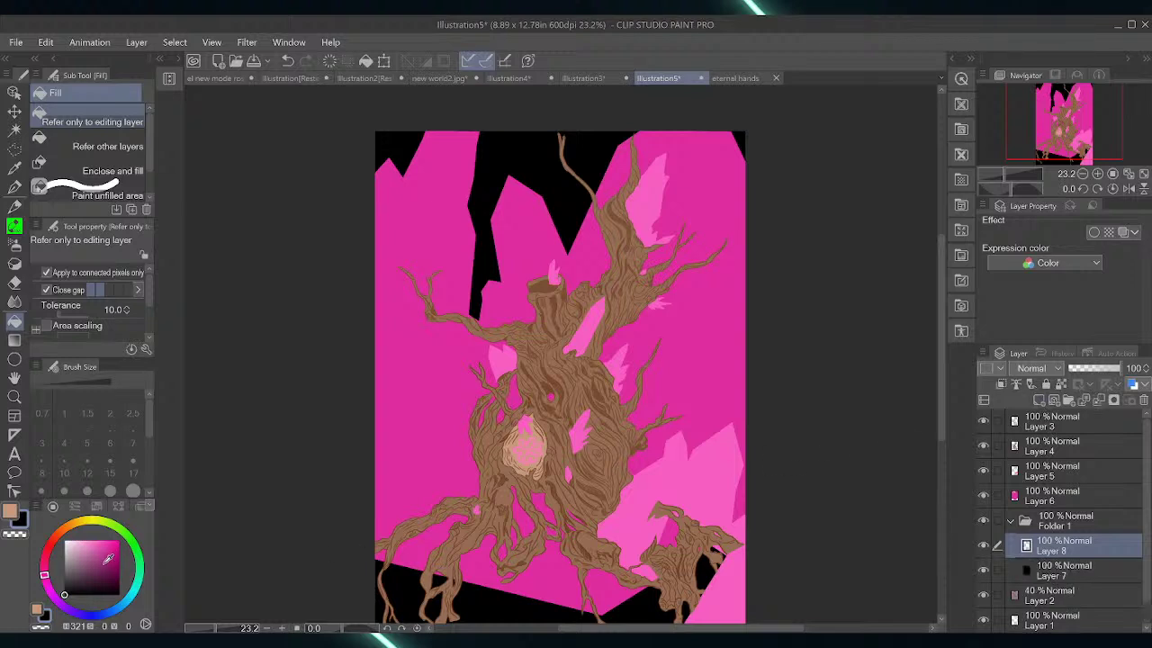
# Paint faint muted-purple clouds across the black sky on Layer 8 with the 雲 2色 I brush at 39 opacity
pyautogui.moveTo(92, 550); pyautogui.dragTo(87, 556)
pyautogui.press('b')
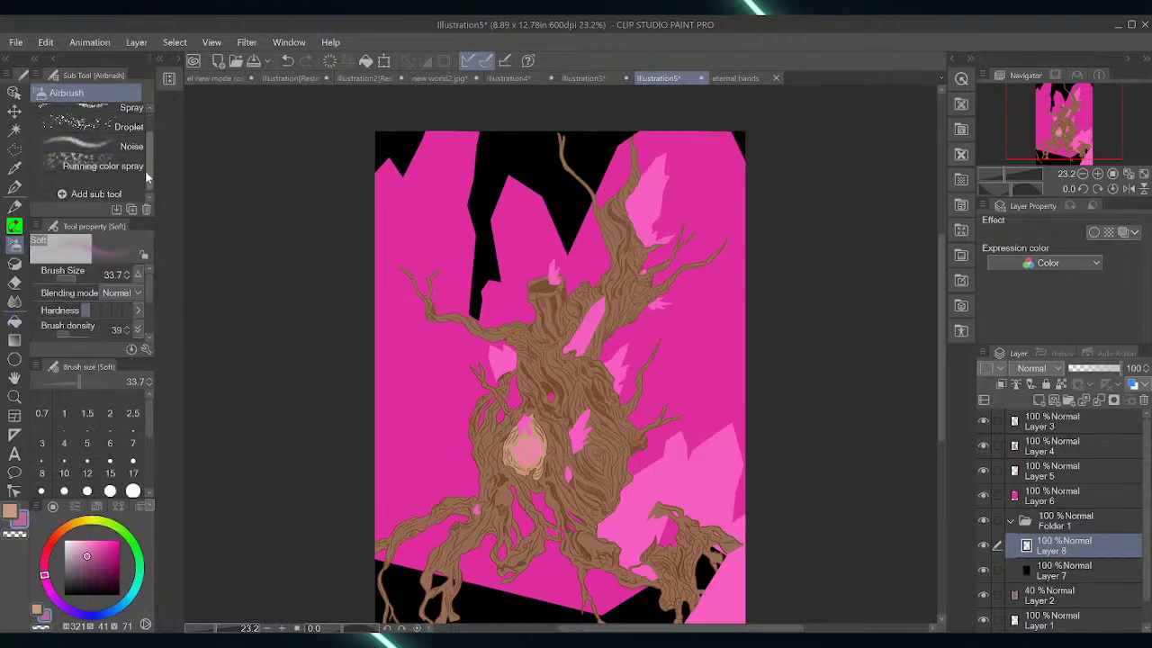
pyautogui.press('b')
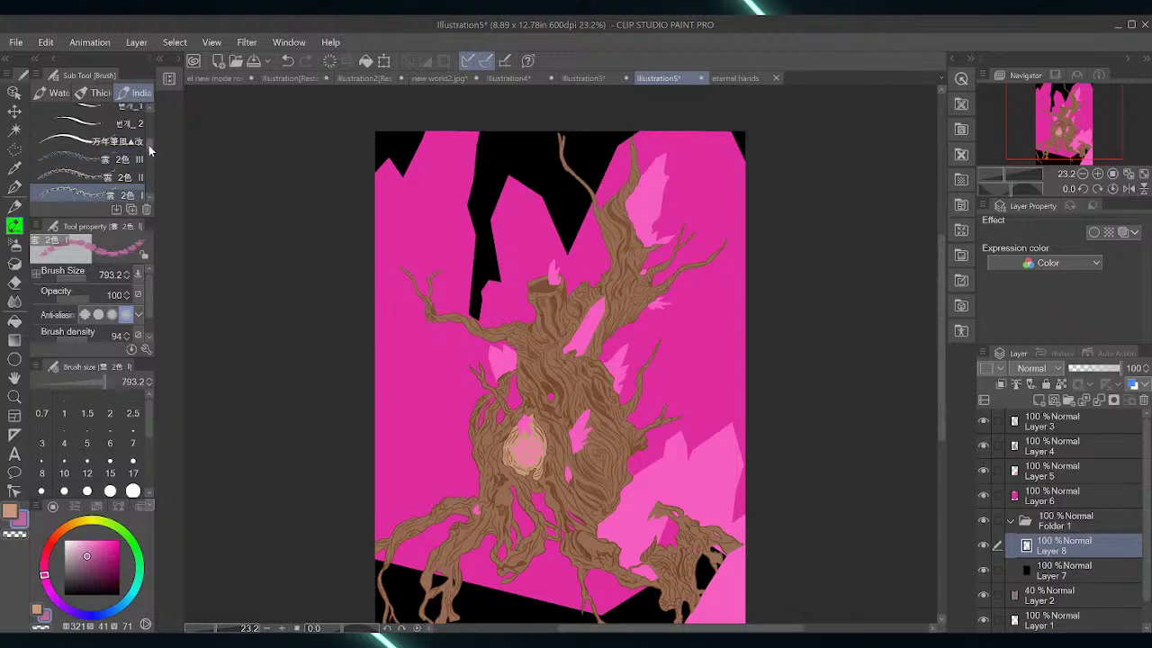
pyautogui.scroll(-2, 148, 147)
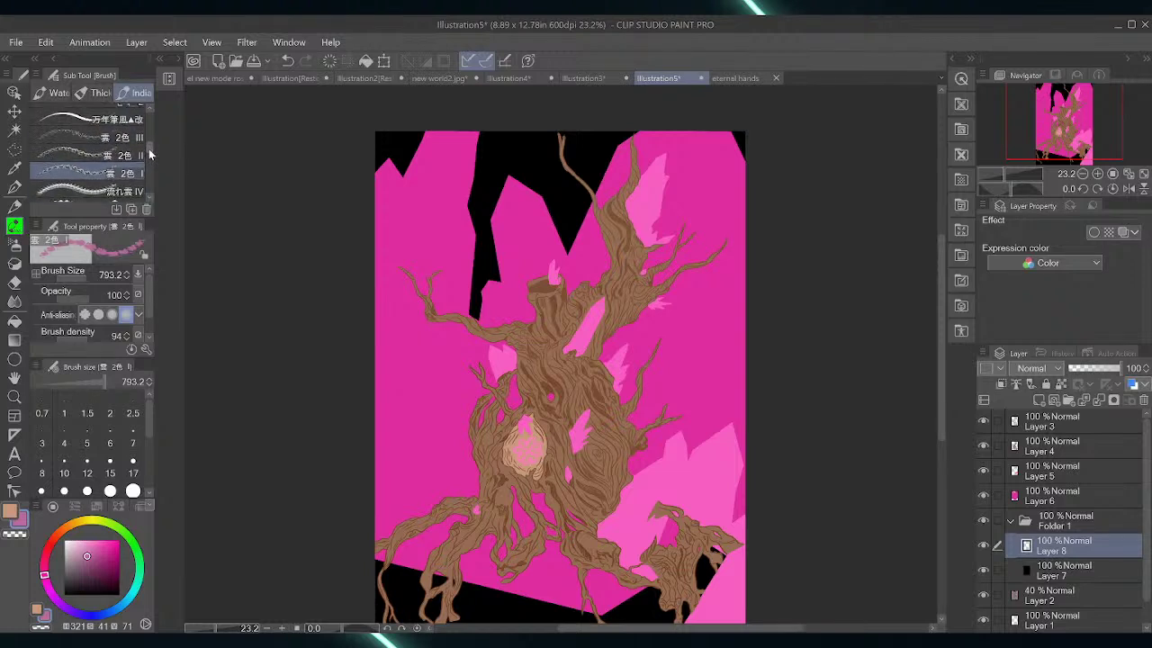
pyautogui.scroll(-4, 148, 148)
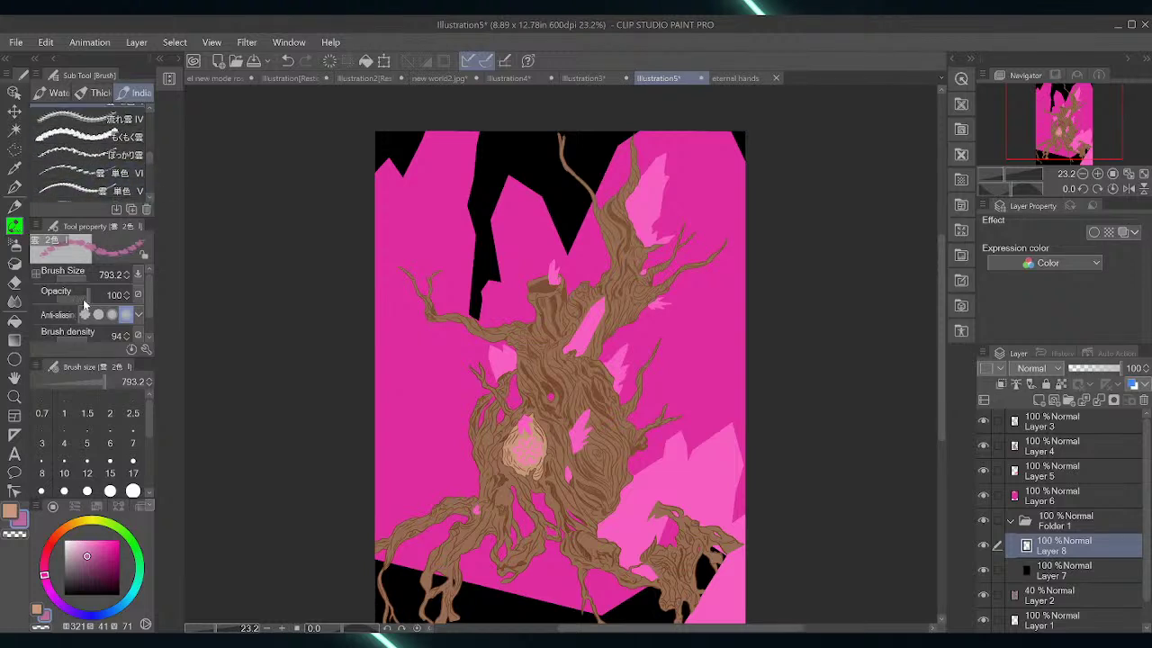
pyautogui.moveTo(83, 299); pyautogui.dragTo(64, 298)
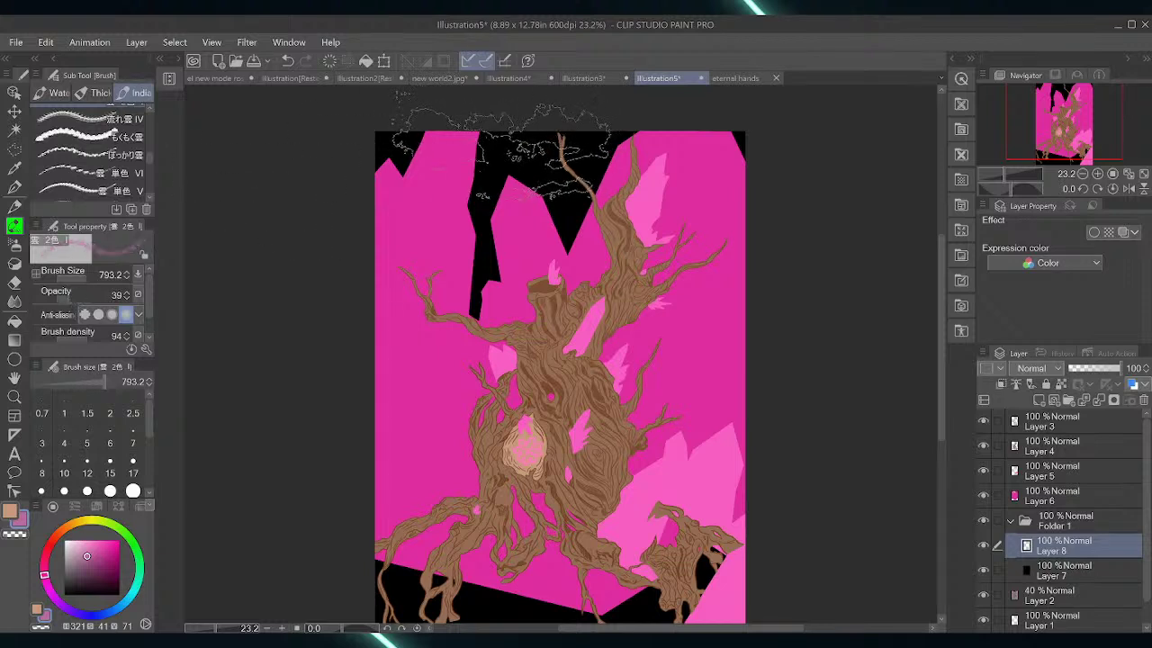
pyautogui.moveTo(504, 149)
pyautogui.mouseDown()
pyautogui.moveTo(558, 166)
pyautogui.moveTo(549, 261)
pyautogui.moveTo(463, 252)
pyautogui.moveTo(396, 220)
pyautogui.moveTo(401, 158)
pyautogui.moveTo(315, 171)
pyautogui.moveTo(324, 247)
pyautogui.moveTo(607, 126)
pyautogui.moveTo(765, 117)
pyautogui.mouseUp()
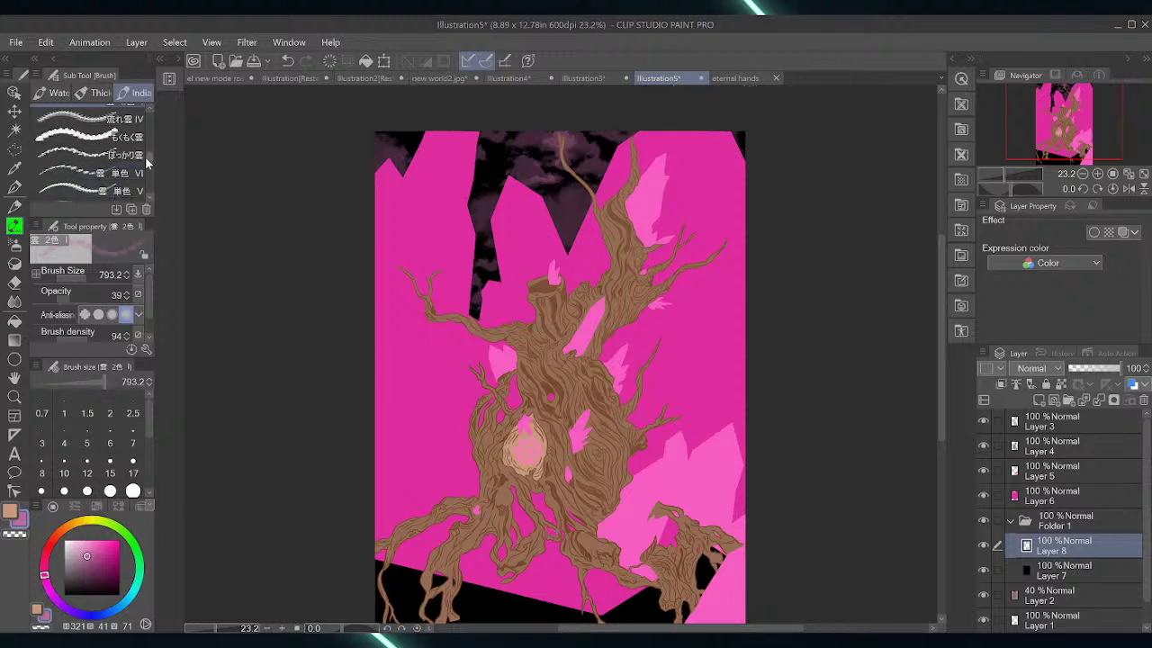
# Add denser clouds to the sky with the もくもく雲 and 薄雲or曇天 brushes and set Layer 8's opacity to 38%
pyautogui.click(131, 137)
pyautogui.click(530, 180)
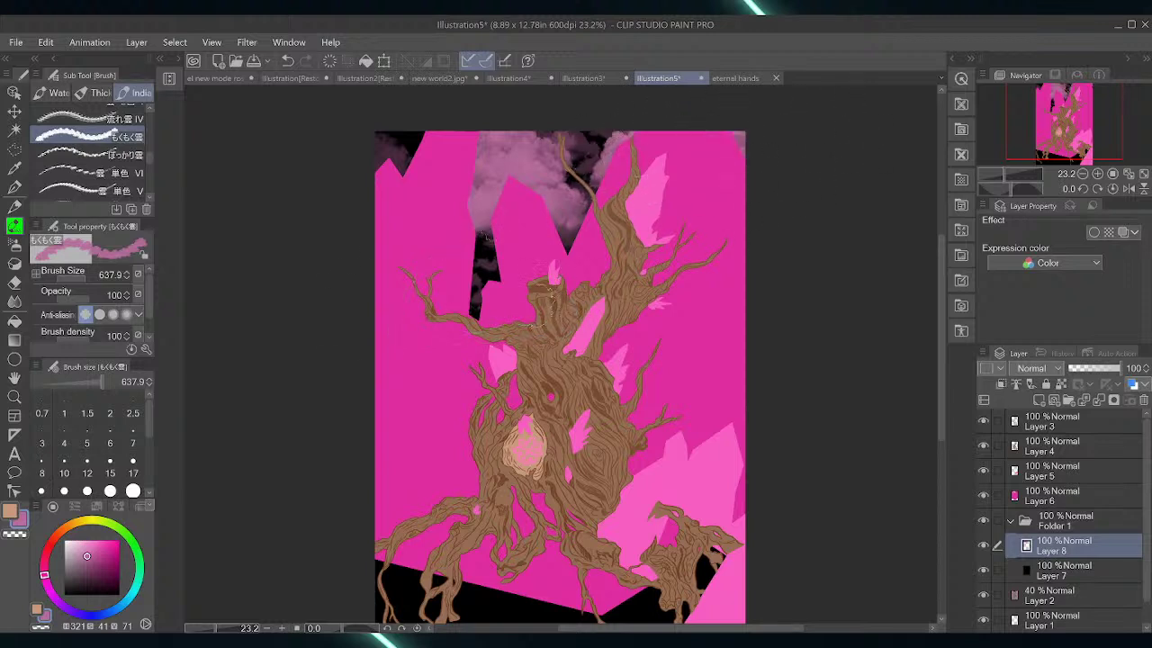
pyautogui.scroll(-2, 147, 167)
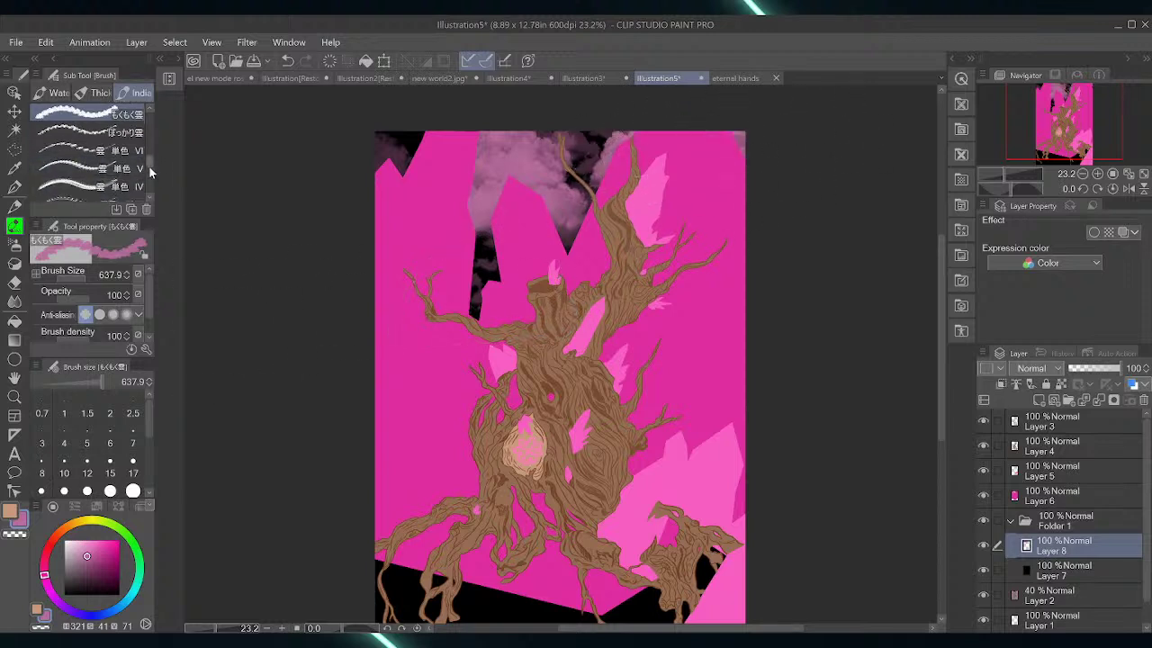
pyautogui.click(120, 184)
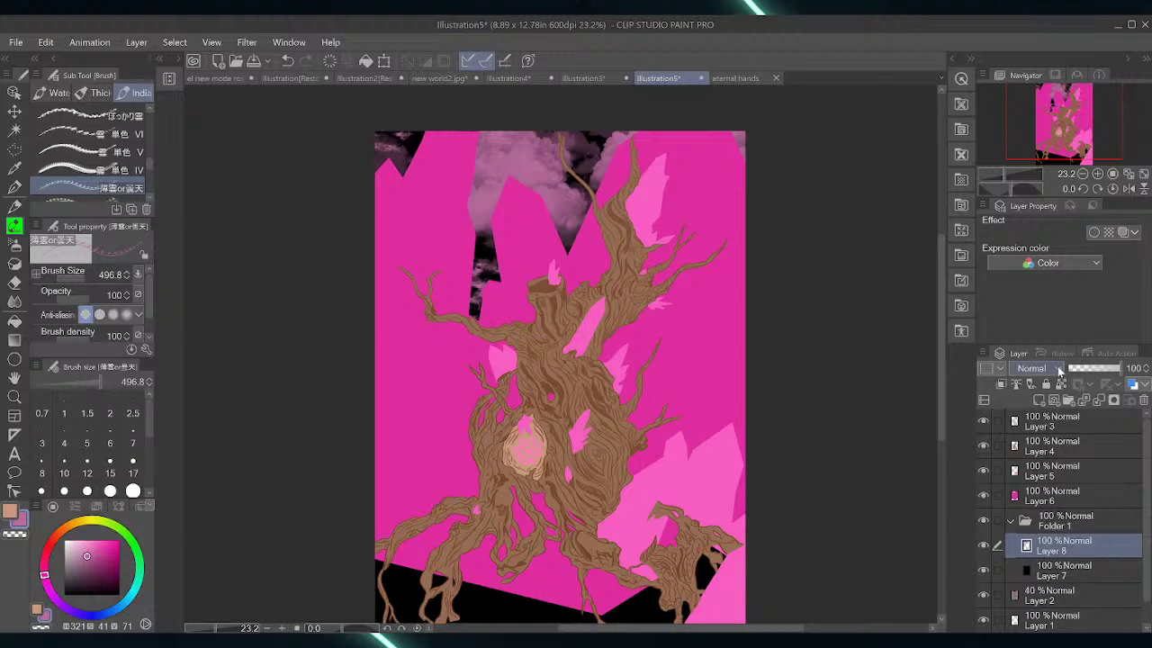
pyautogui.moveTo(1120, 371); pyautogui.dragTo(1089, 378)
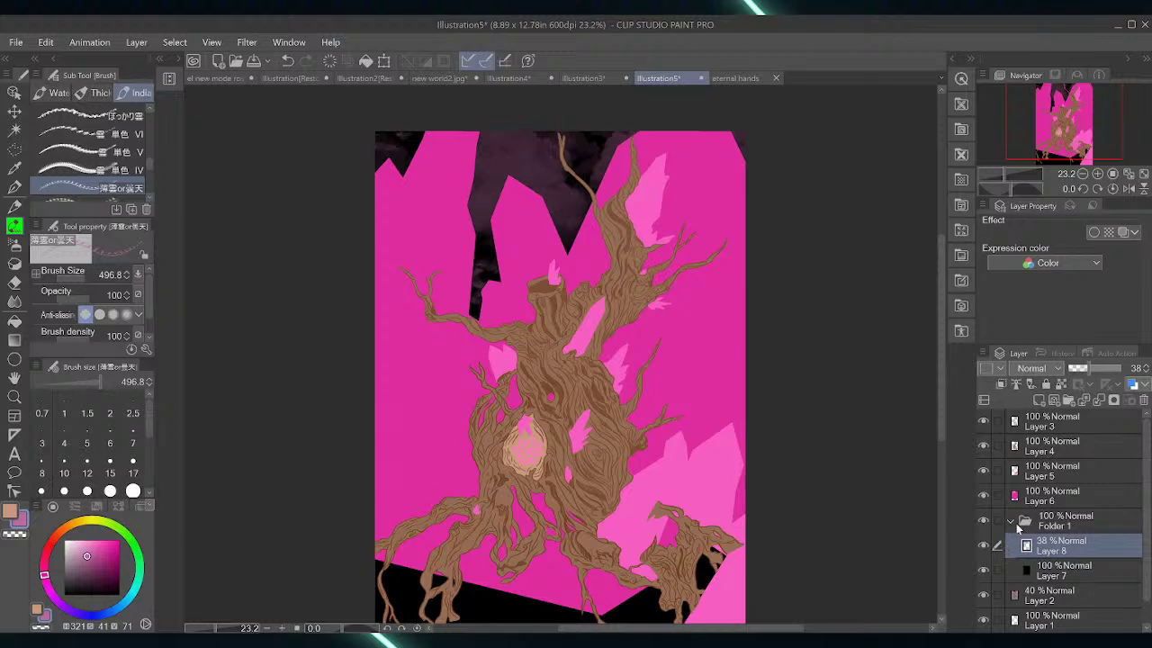
# Move the magenta Layer 6 to the top of Folder 1 and hide the folder
pyautogui.click(1011, 521)
pyautogui.click(983, 521)
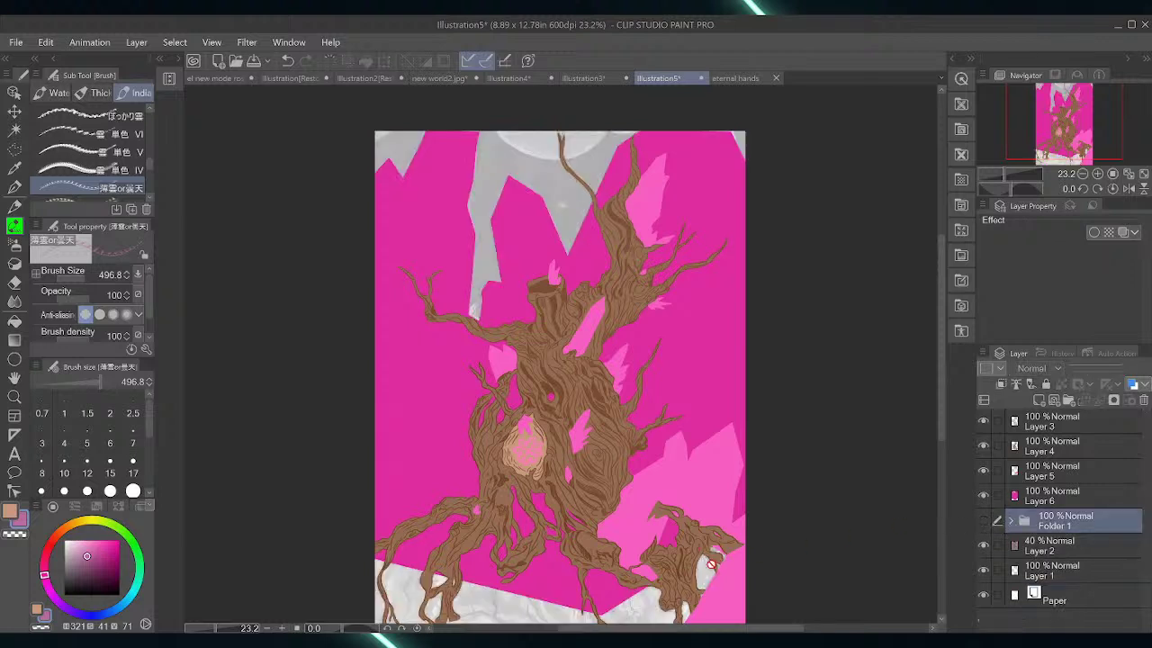
pyautogui.click(1012, 521)
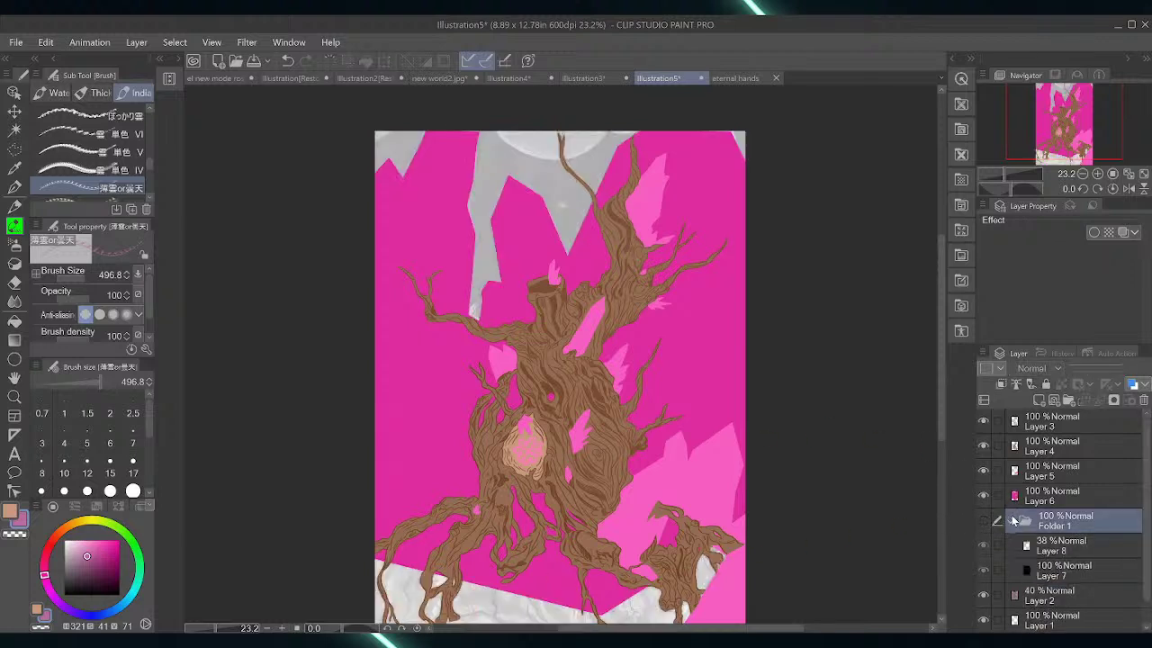
pyautogui.moveTo(1022, 495)
pyautogui.mouseDown()
pyautogui.moveTo(1027, 558)
pyautogui.moveTo(1027, 520)
pyautogui.mouseUp()
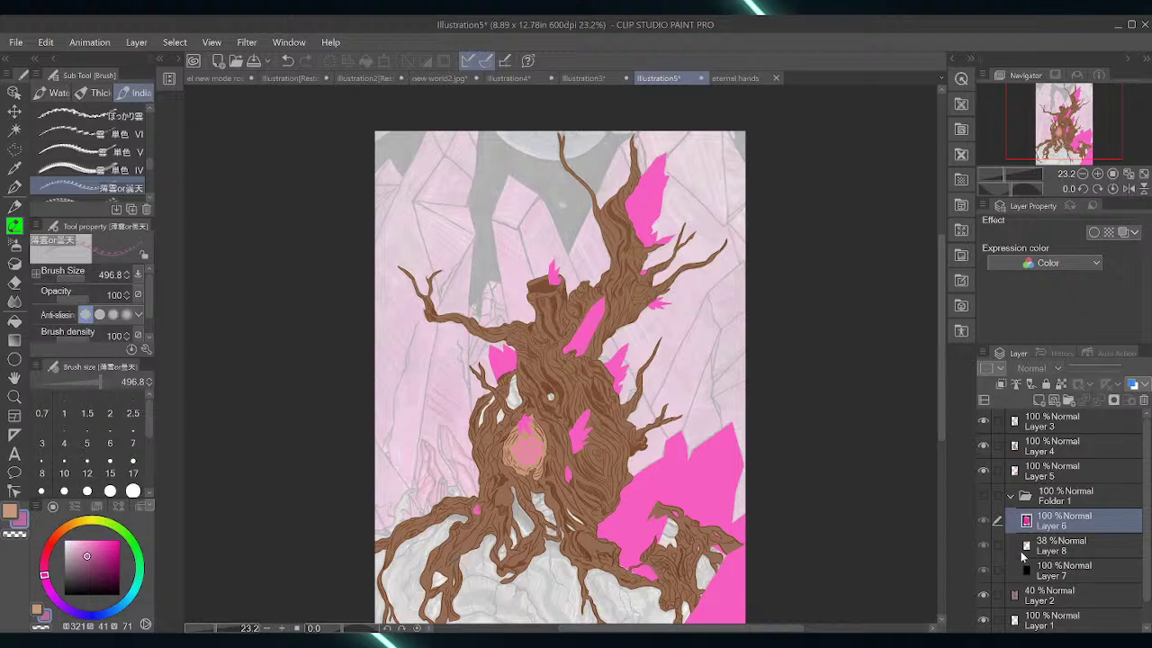
pyautogui.click(1011, 497)
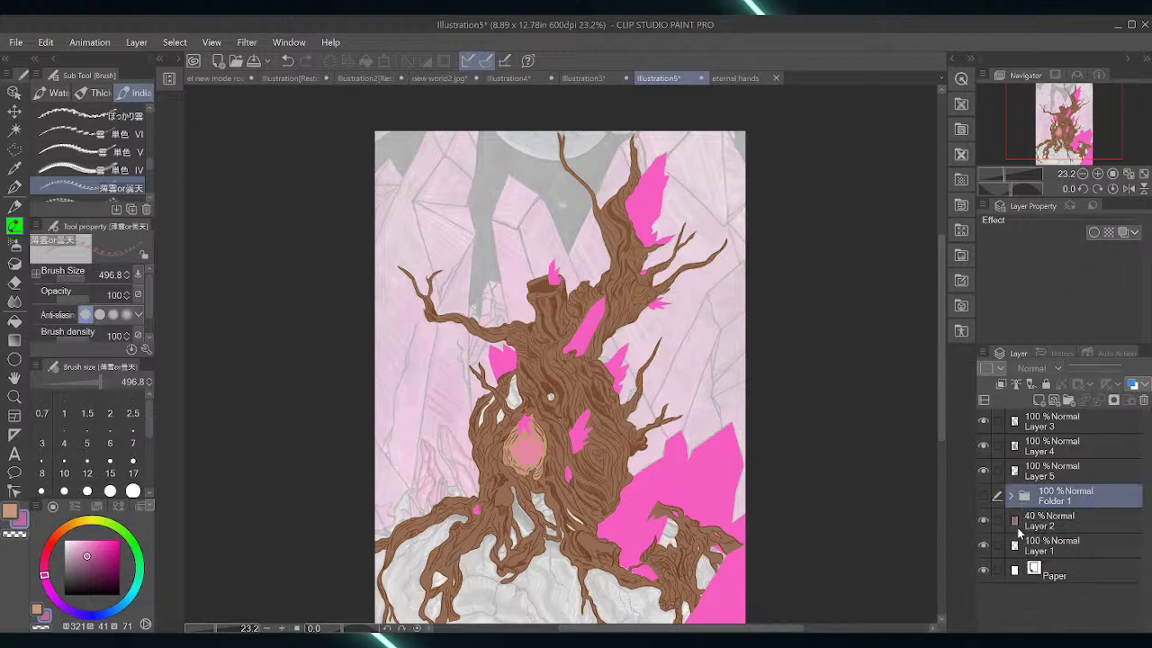
pyautogui.click(1012, 499)
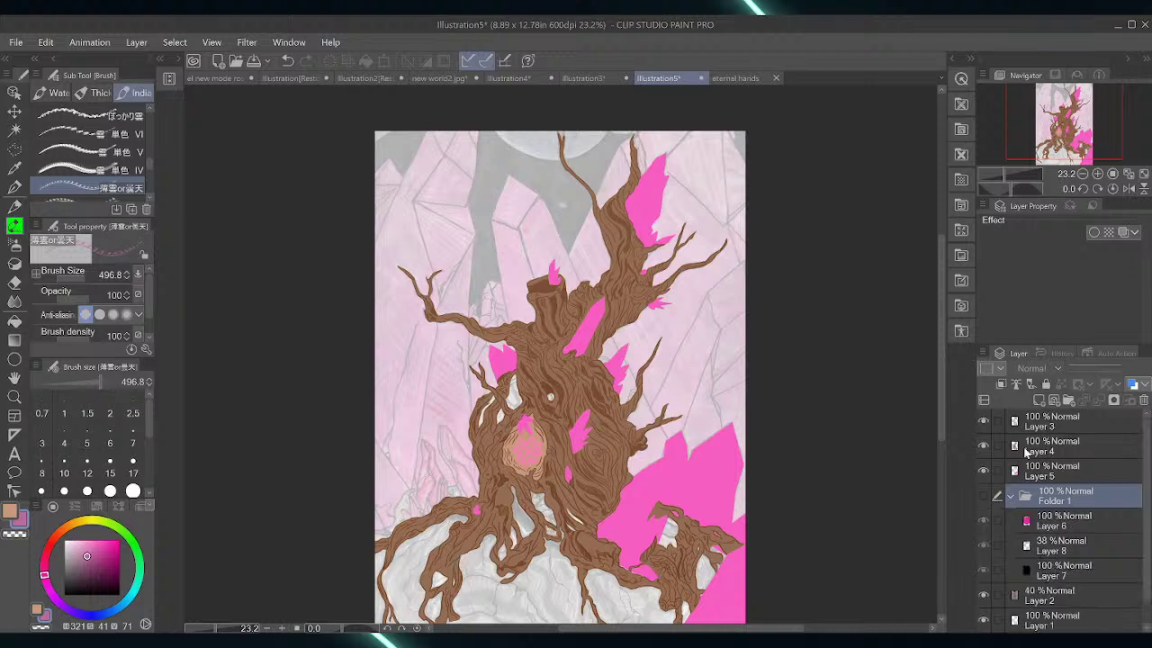
pyautogui.click(983, 499)
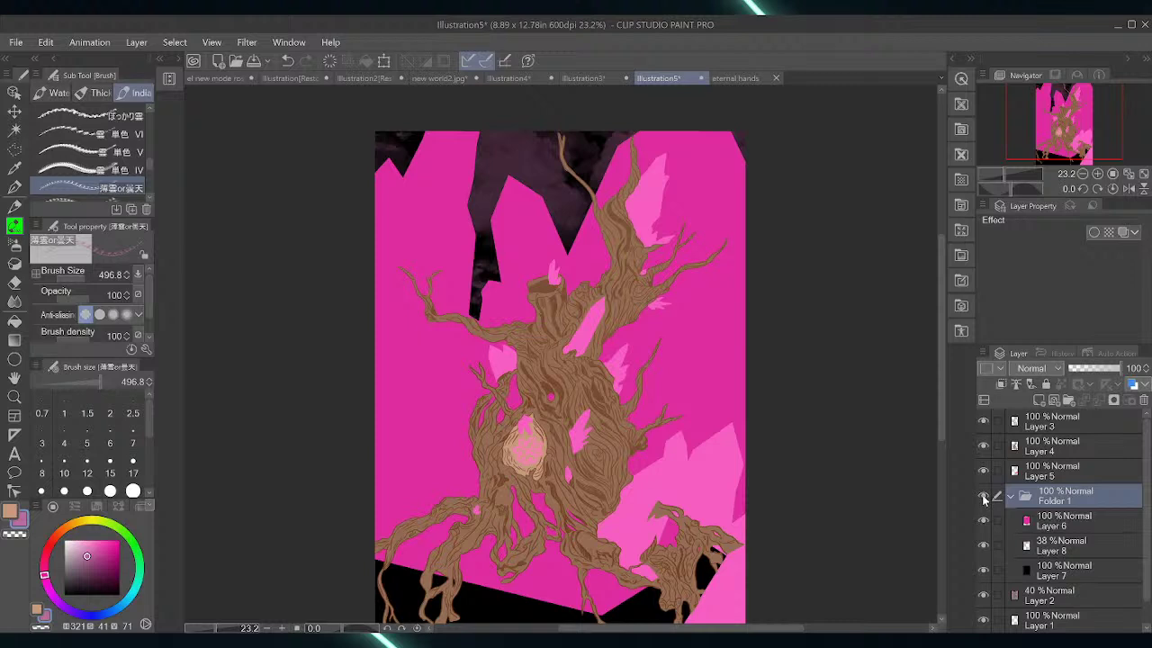
pyautogui.click(983, 500)
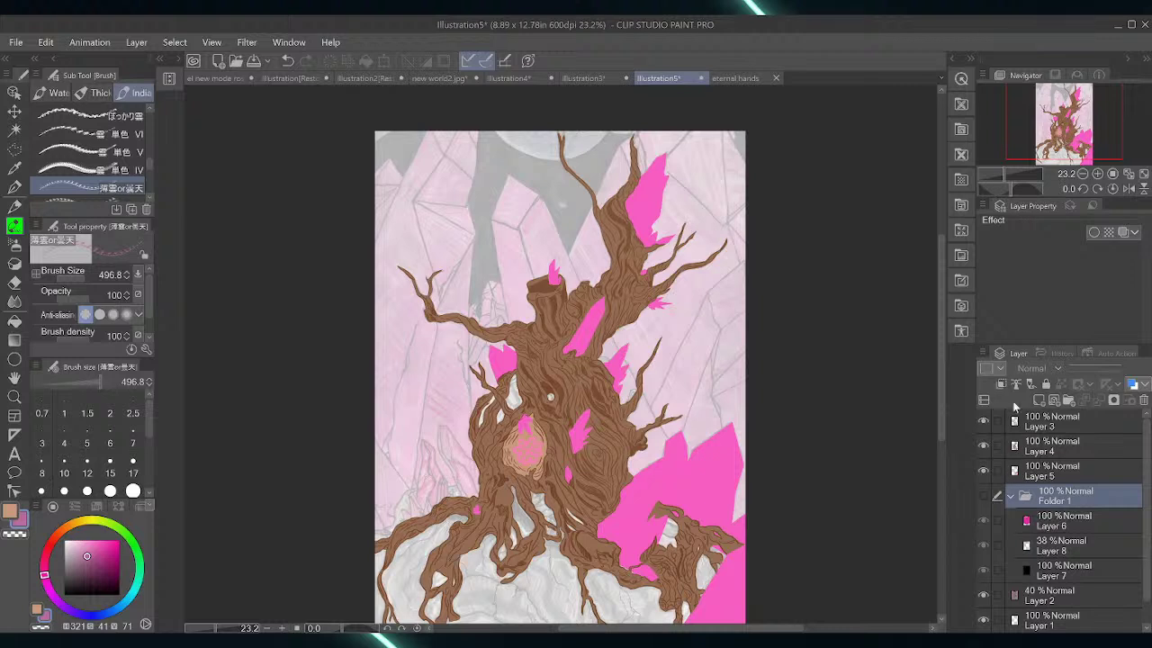
# Hide Layer 5, which holds the pink fill of the foreground crystals
pyautogui.click(1015, 474)
pyautogui.click(983, 470)
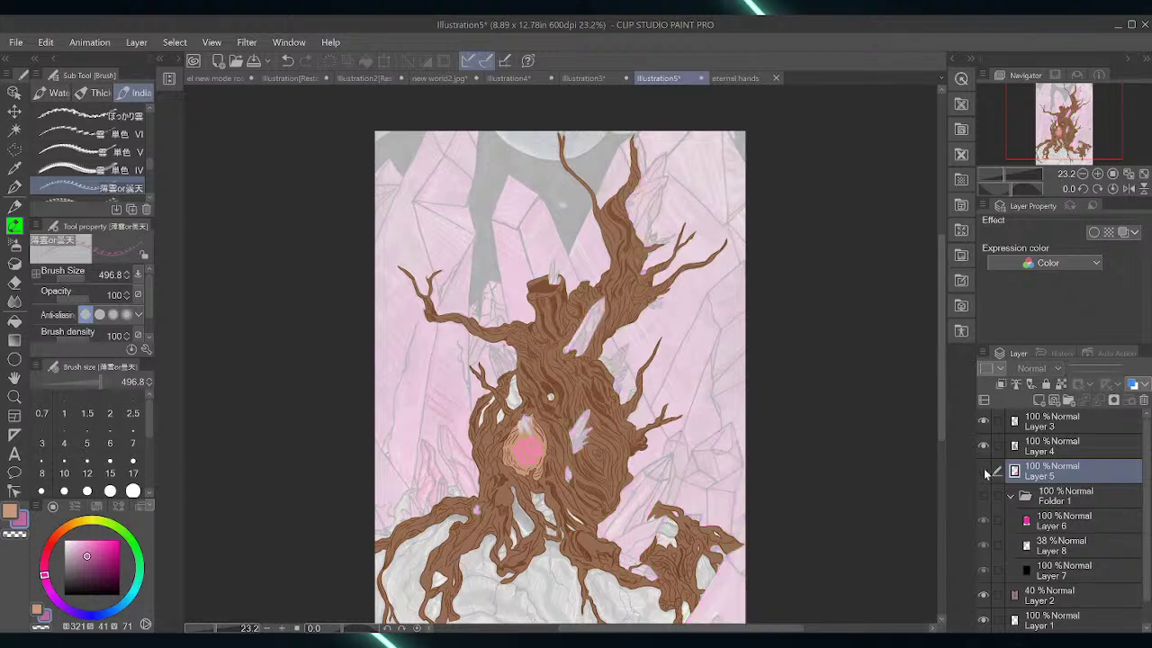
pyautogui.click(983, 471)
pyautogui.click(983, 471)
# Touch up the hollow's edge and the brown beside its crystal on Layer 4 with the G-pen at size 33.7, using sampled colours
pyautogui.click(1046, 444)
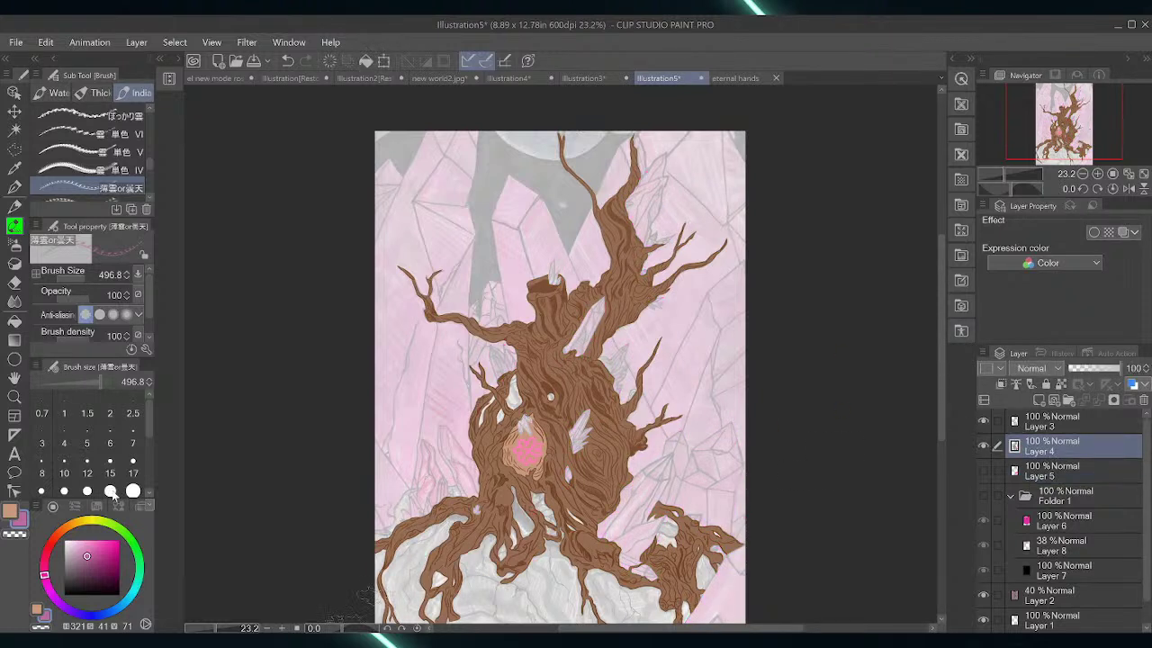
pyautogui.click(14, 397)
pyautogui.moveTo(568, 471); pyautogui.dragTo(574, 417)
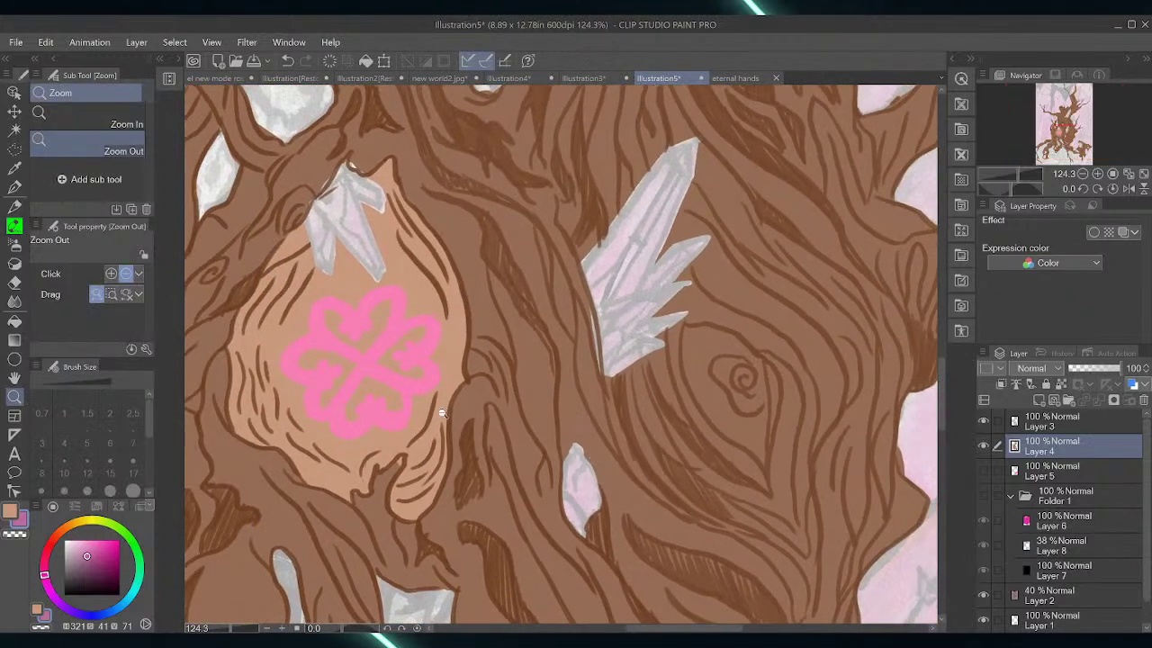
pyautogui.click(15, 187)
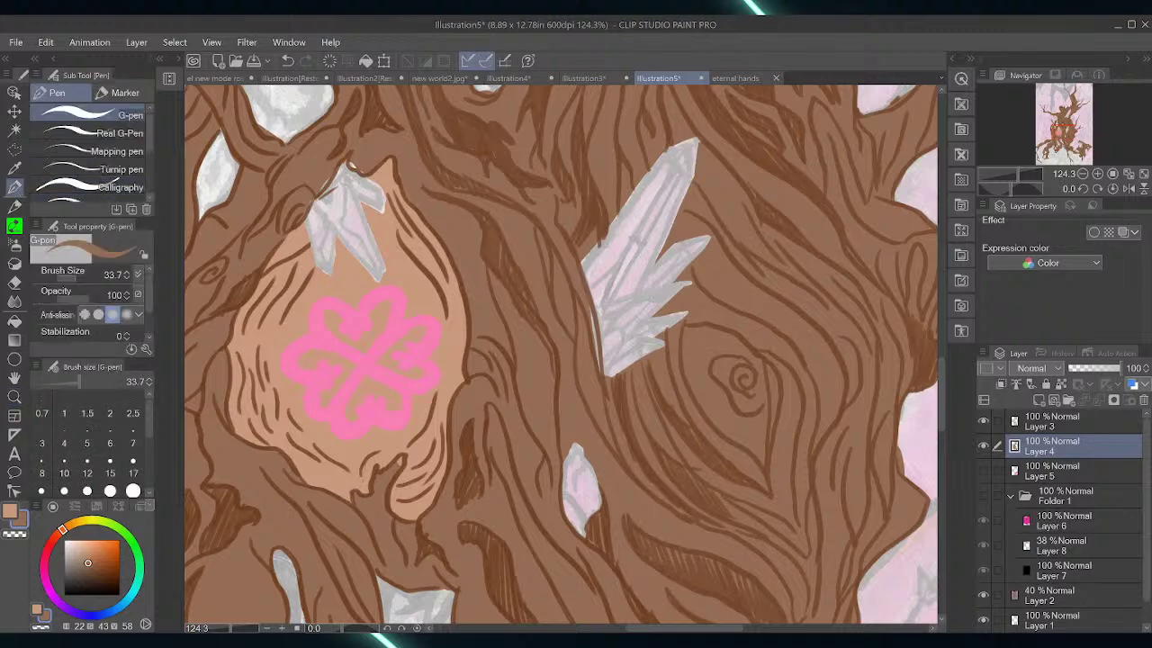
pyautogui.moveTo(400, 457); pyautogui.dragTo(383, 481)
pyautogui.keyDown('alt'); pyautogui.click(400, 440); pyautogui.keyUp('alt')
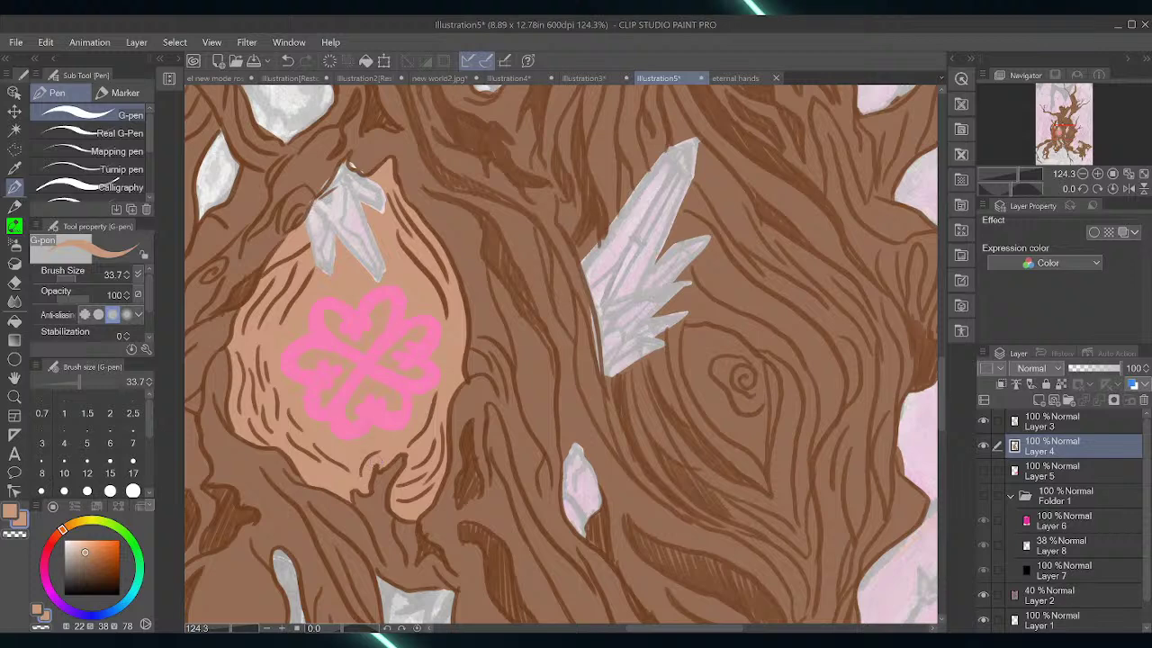
pyautogui.keyDown('alt'); pyautogui.click(350, 166); pyautogui.keyUp('alt')
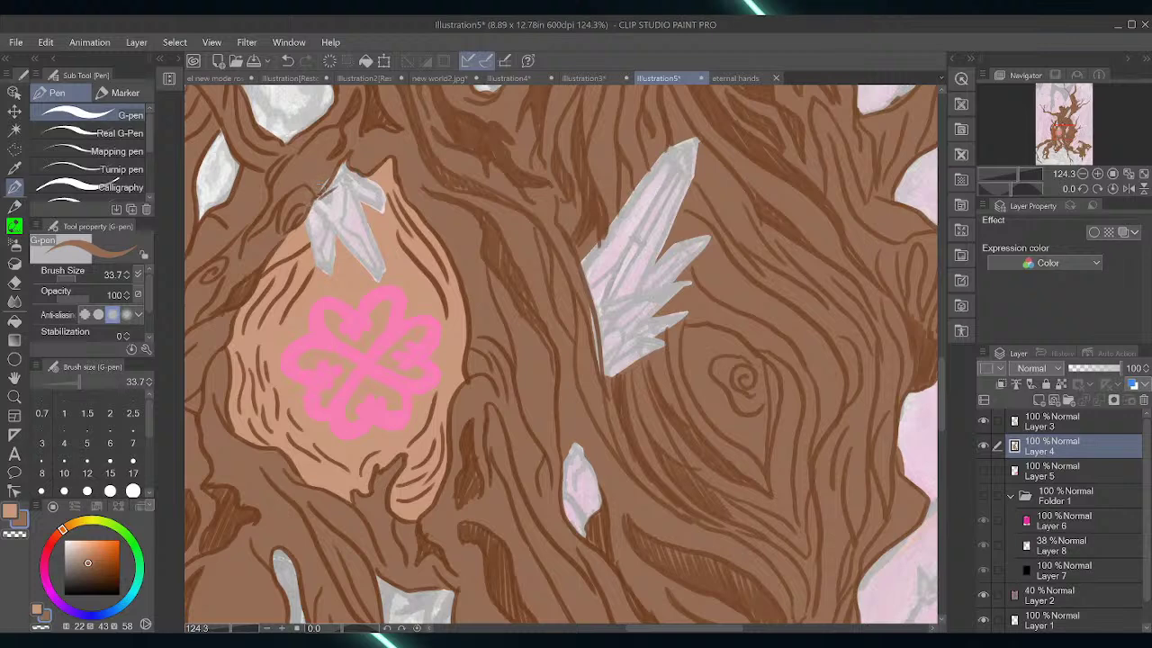
pyautogui.moveTo(333, 175); pyautogui.dragTo(315, 194)
pyautogui.moveTo(674, 628)
pyautogui.mouseDown()
pyautogui.moveTo(724, 627)
pyautogui.moveTo(645, 627)
pyautogui.moveTo(656, 628)
pyautogui.mouseUp()
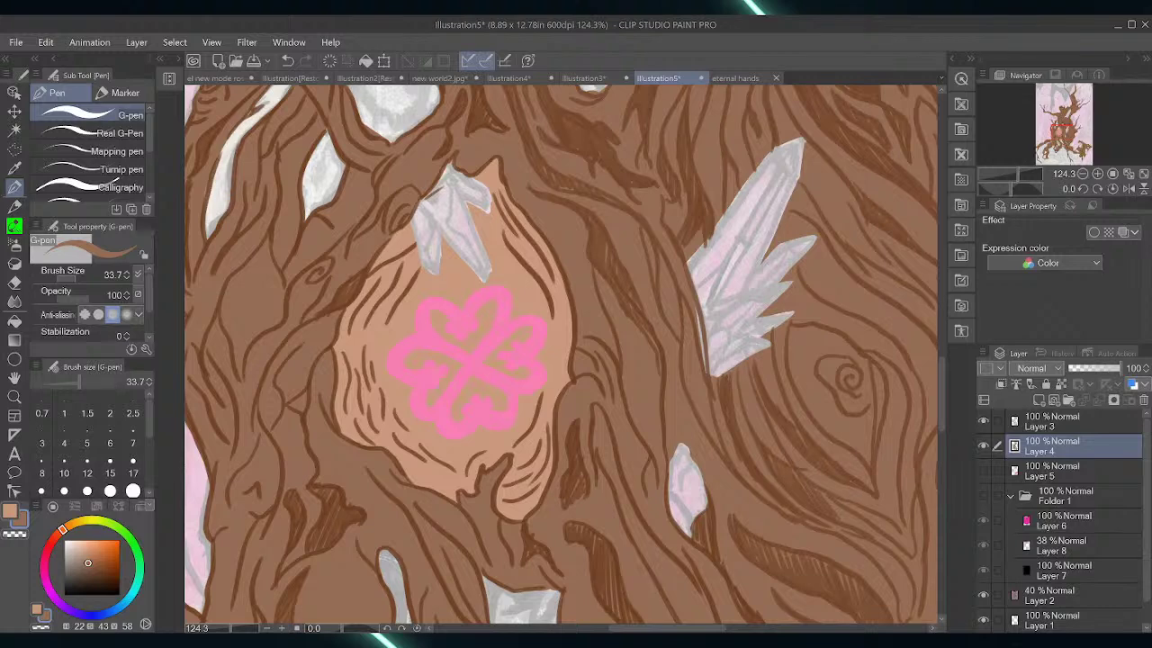
# Try shading the right rim of the tree hollow on Layer 4 with a darker brown and the Soft airbrush at size 33.7
pyautogui.keyDown('alt'); pyautogui.click(555, 334); pyautogui.keyUp('alt')
pyautogui.moveTo(90, 550); pyautogui.dragTo(93, 566)
pyautogui.click(14, 244)
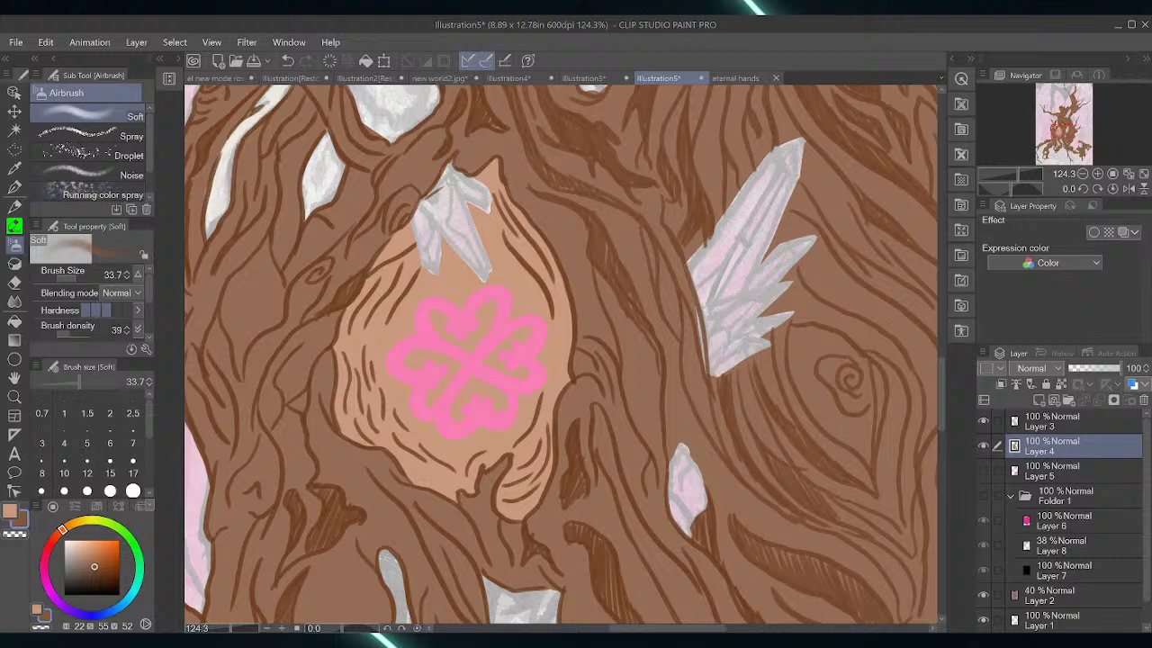
pyautogui.moveTo(495, 166)
pyautogui.mouseDown()
pyautogui.moveTo(566, 320)
pyautogui.moveTo(560, 297)
pyautogui.mouseUp()
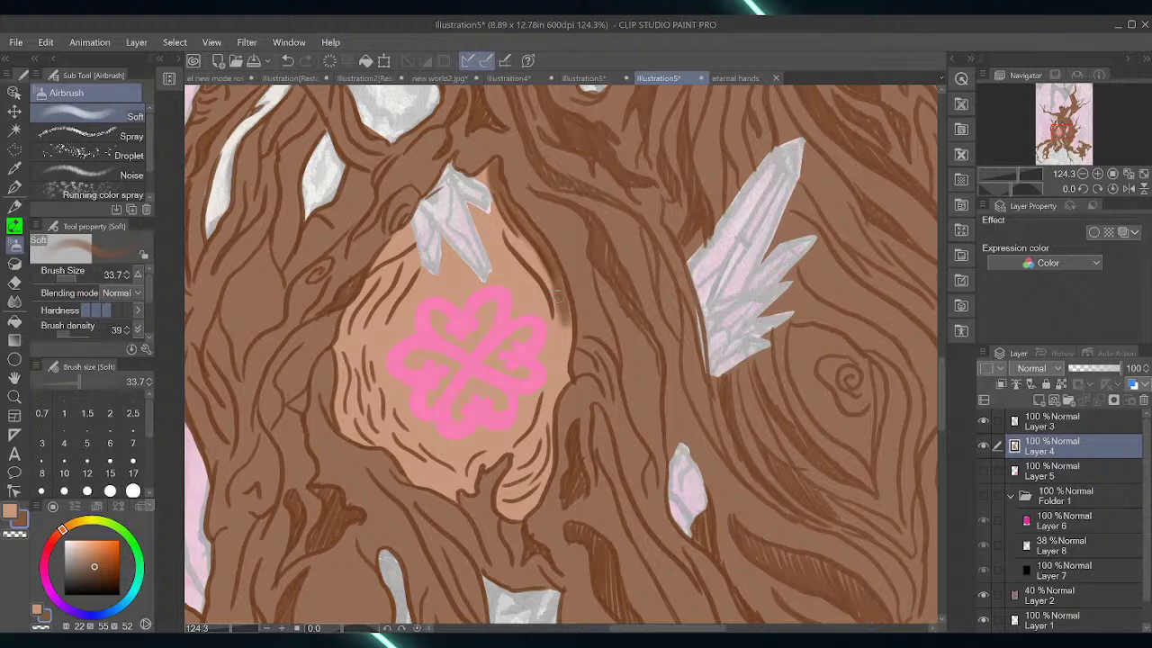
# Undo the airbrush shading on Layer 4
pyautogui.click(288, 59)
pyautogui.click(288, 59)
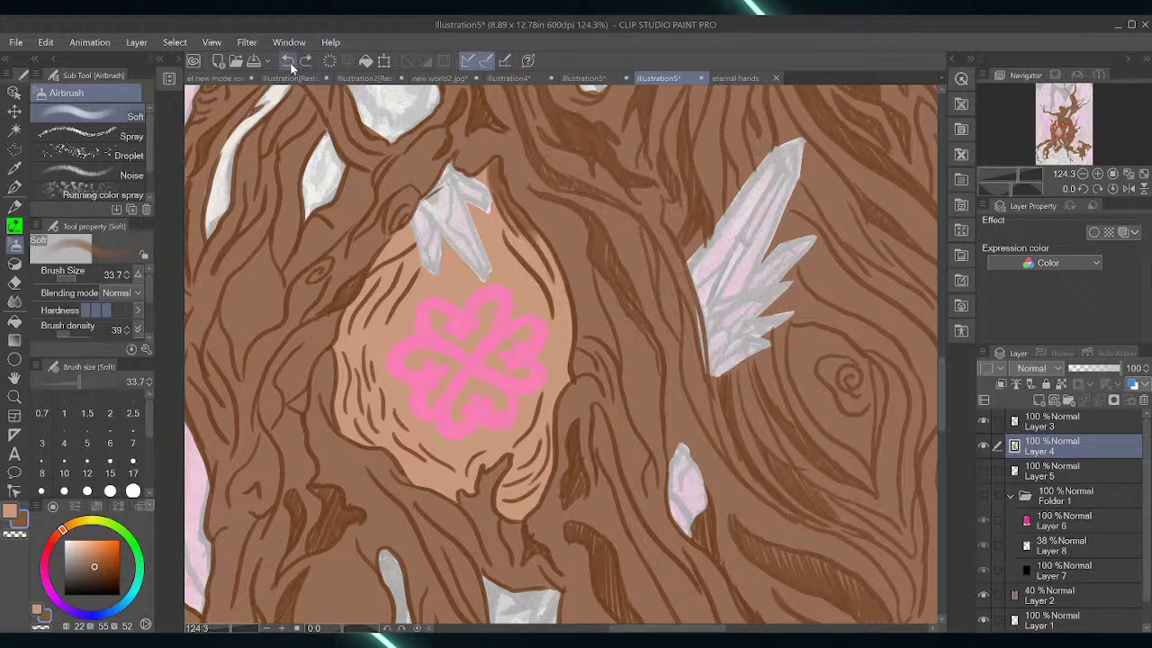
pyautogui.click(287, 60)
pyautogui.click(288, 59)
pyautogui.click(288, 59)
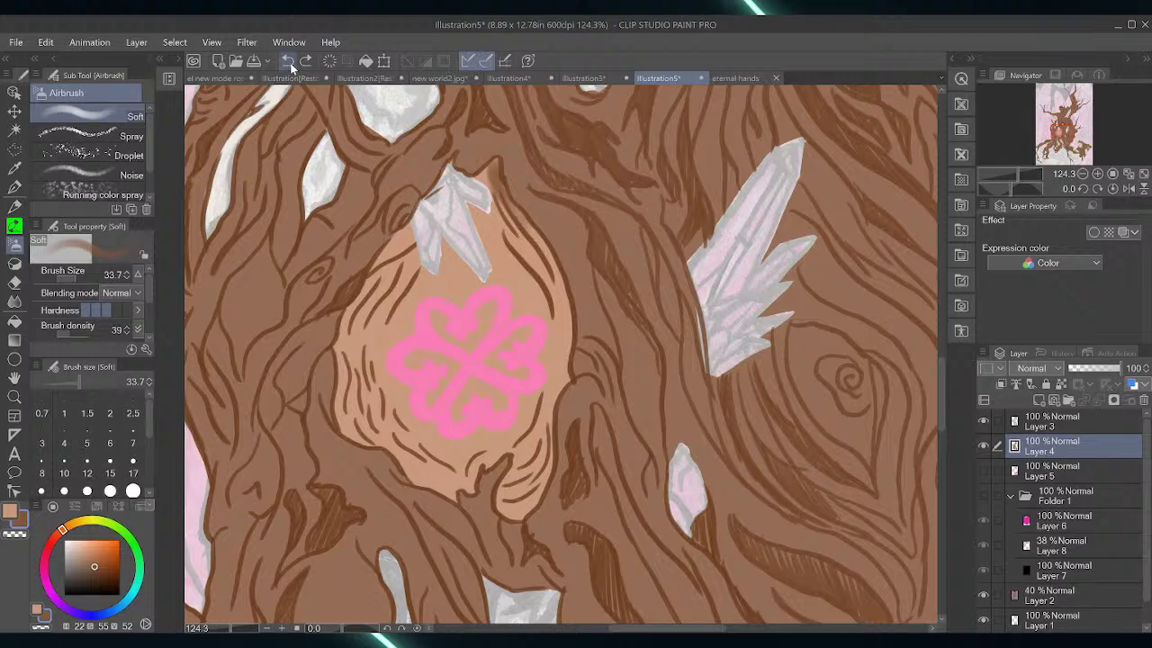
pyautogui.click(289, 63)
pyautogui.click(290, 63)
pyautogui.click(290, 63)
pyautogui.click(292, 65)
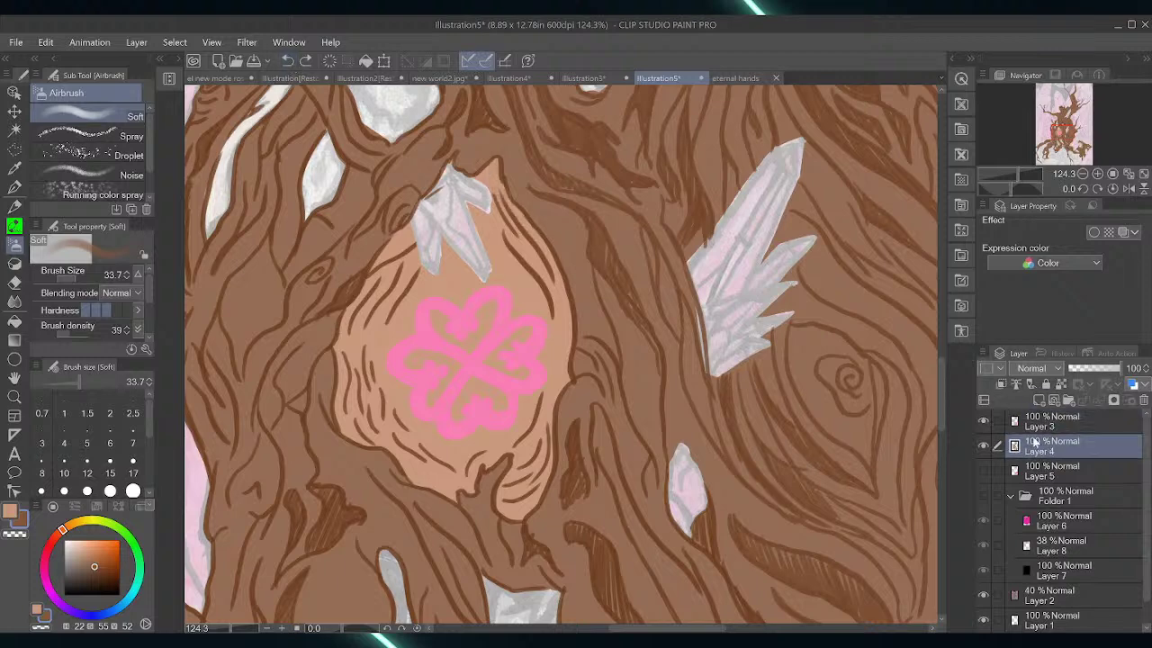
# Add a new layer above Layer 4 and airbrush soft brown shading down the hollow's right rim to its lower lip
pyautogui.click(1039, 401)
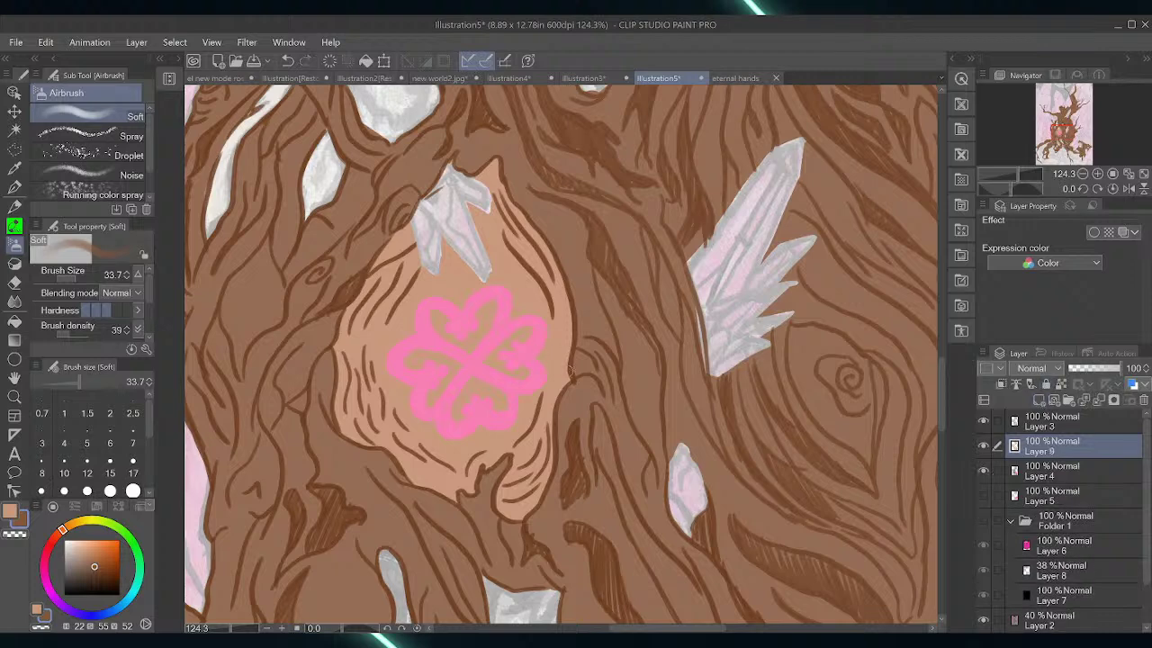
pyautogui.moveTo(567, 371)
pyautogui.mouseDown()
pyautogui.moveTo(565, 381)
pyautogui.moveTo(558, 263)
pyautogui.moveTo(556, 333)
pyautogui.mouseUp()
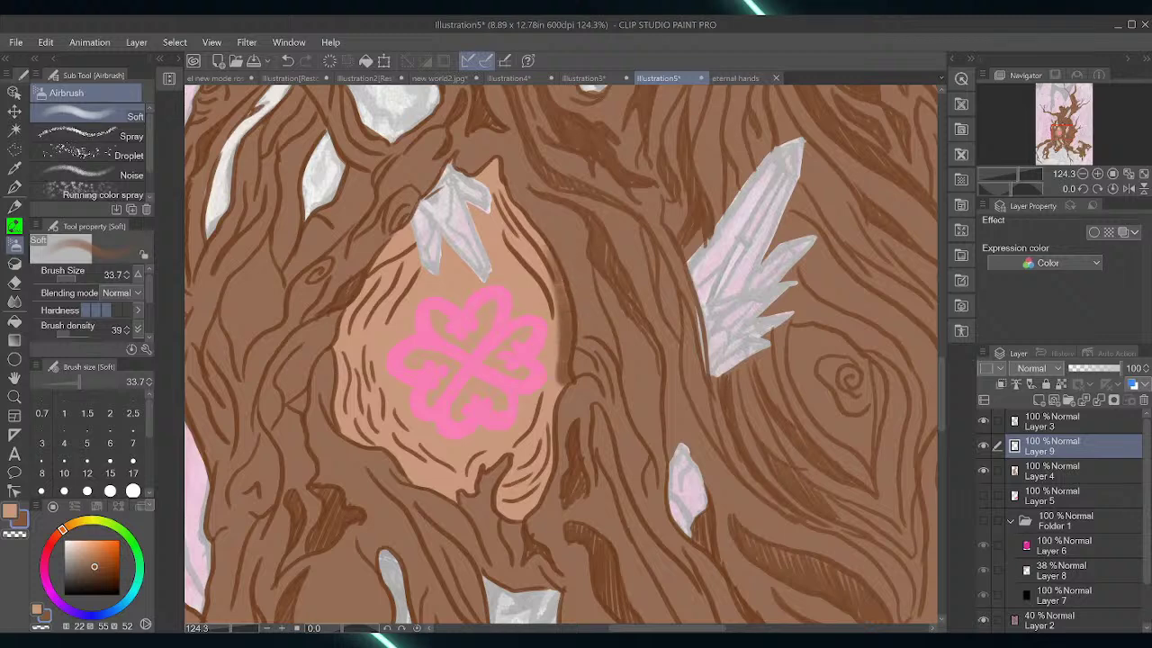
pyautogui.moveTo(558, 384)
pyautogui.mouseDown()
pyautogui.moveTo(540, 501)
pyautogui.moveTo(512, 516)
pyautogui.moveTo(536, 496)
pyautogui.moveTo(547, 458)
pyautogui.moveTo(531, 504)
pyautogui.moveTo(568, 377)
pyautogui.moveTo(543, 409)
pyautogui.mouseUp()
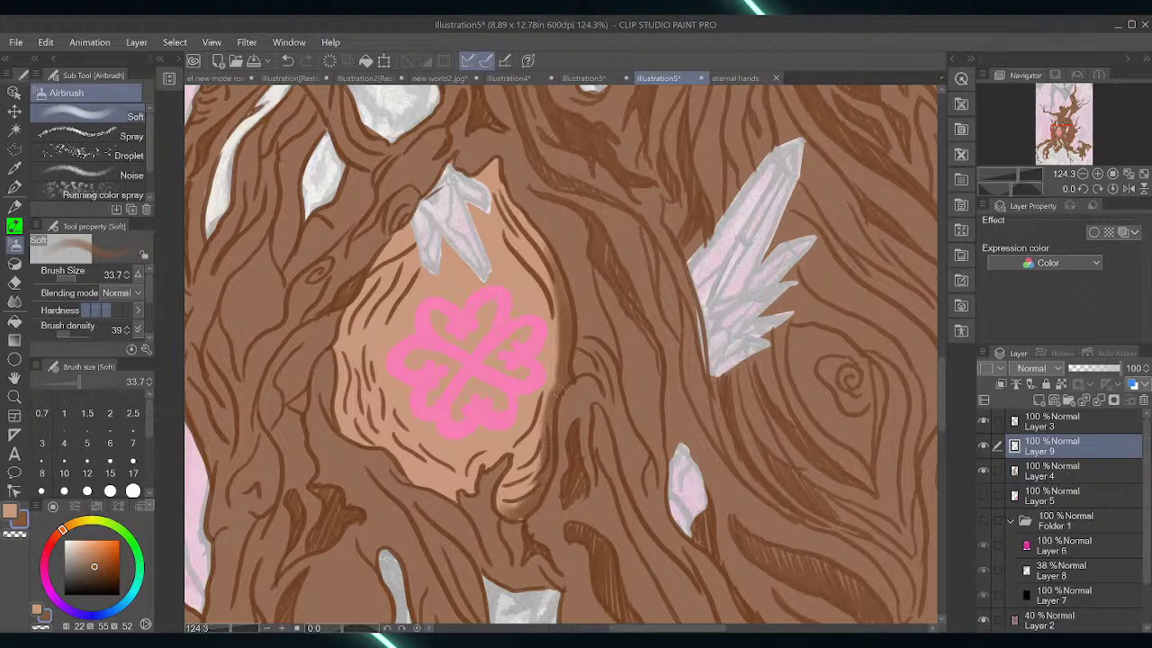
pyautogui.moveTo(502, 495); pyautogui.dragTo(507, 514)
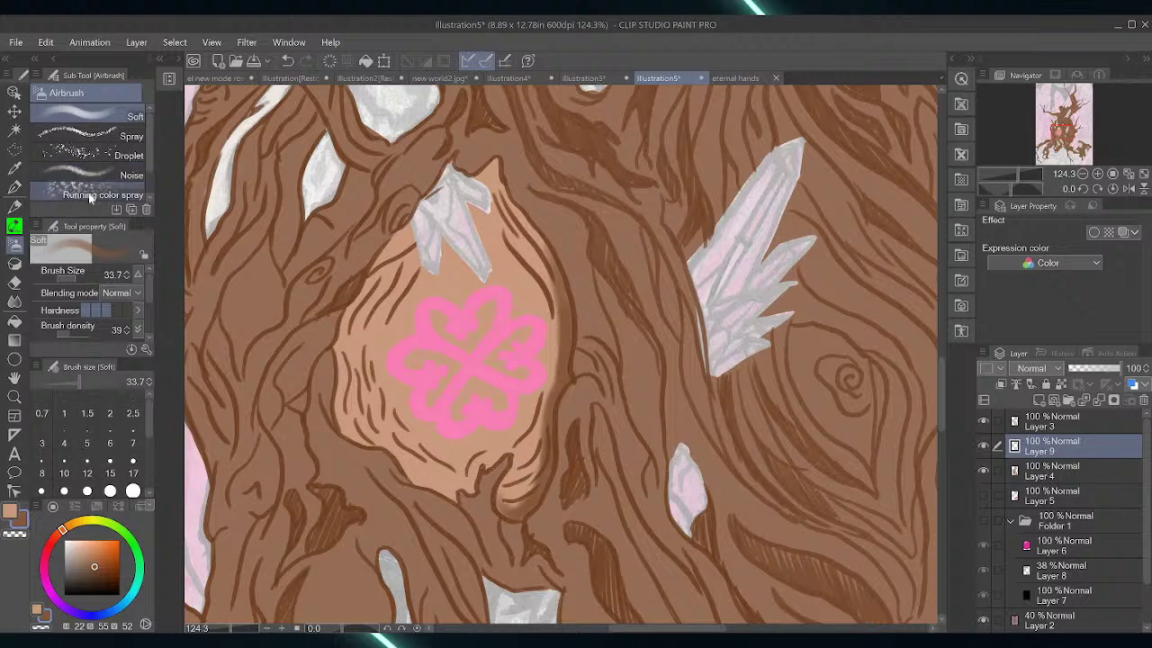
# Try the 汚し 柔らかめ brush on the hollow's right rim, including a darker brown at size 214, and undo the strokes
pyautogui.click(17, 226)
pyautogui.scroll(-3, 90, 180)
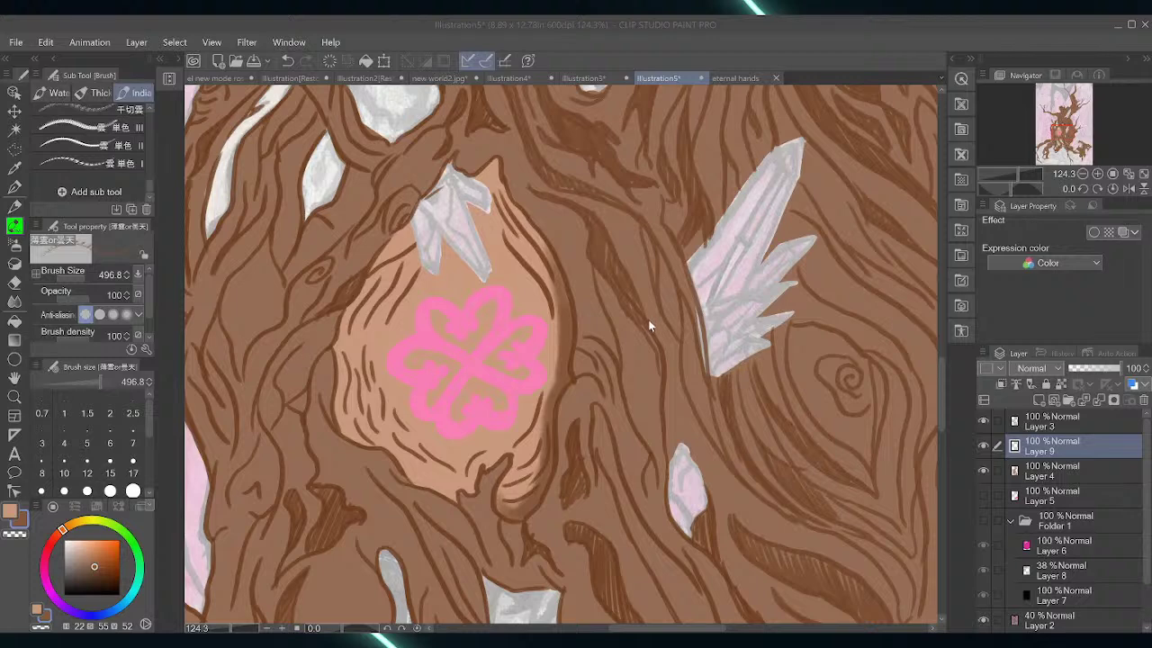
pyautogui.click(766, 158)
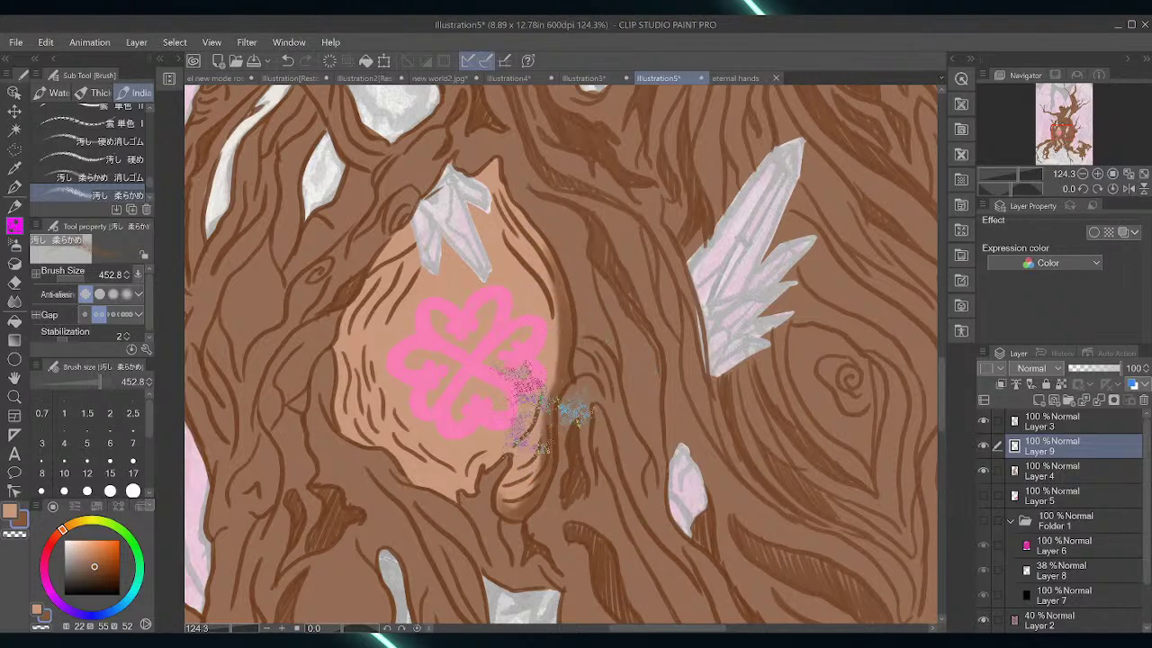
pyautogui.hotkey('ctrl', 'z')
pyautogui.click(93, 382)
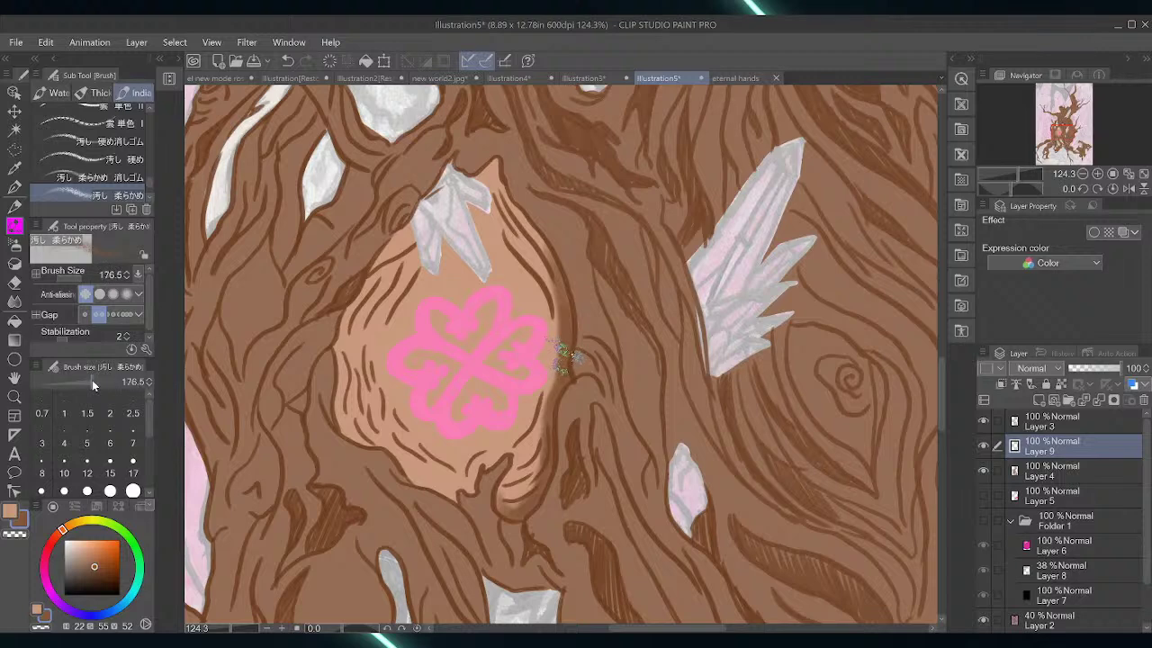
pyautogui.click(94, 381)
pyautogui.click(97, 573)
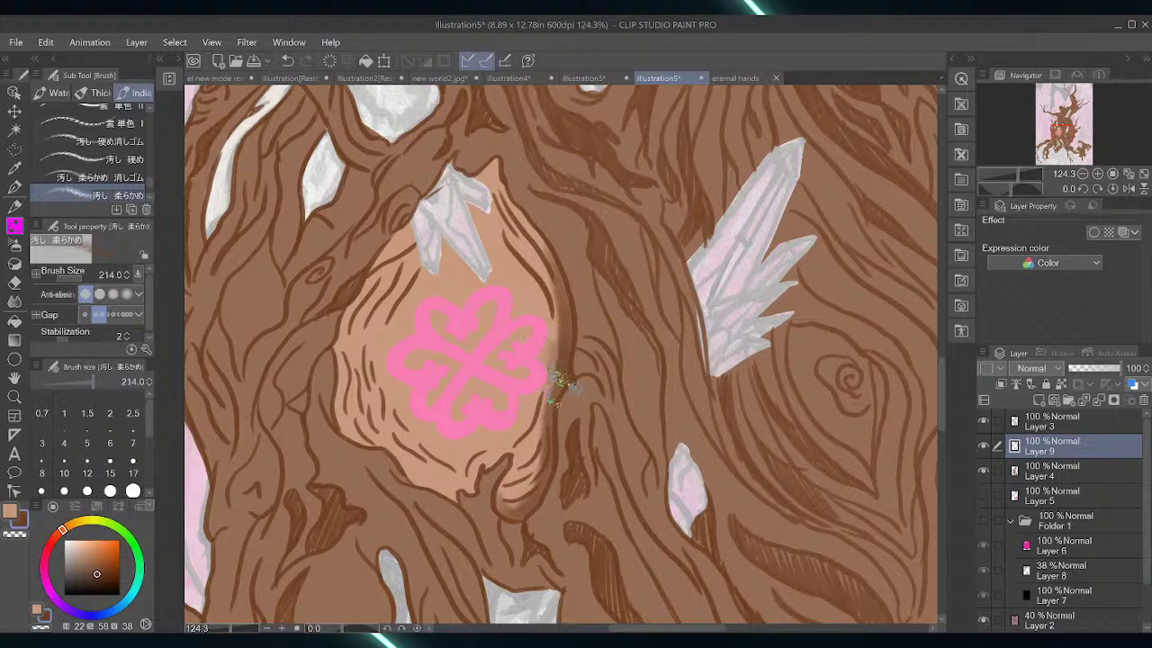
pyautogui.moveTo(560, 382)
pyautogui.mouseDown()
pyautogui.moveTo(568, 334)
pyautogui.moveTo(552, 403)
pyautogui.moveTo(567, 267)
pyautogui.mouseUp()
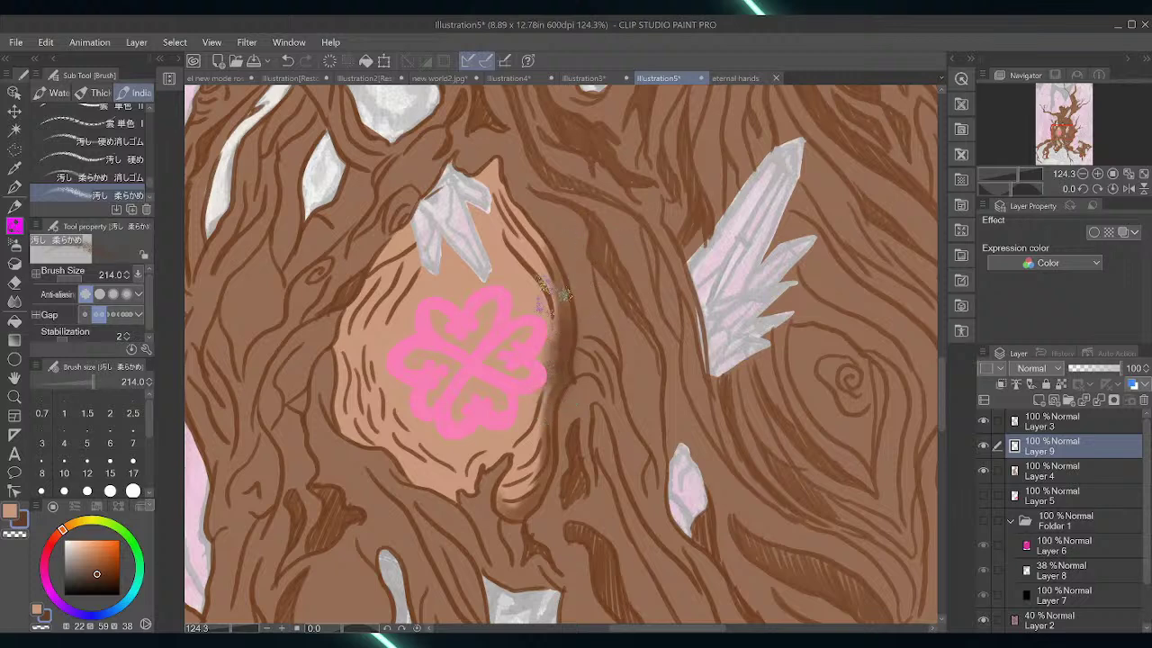
pyautogui.click(288, 61)
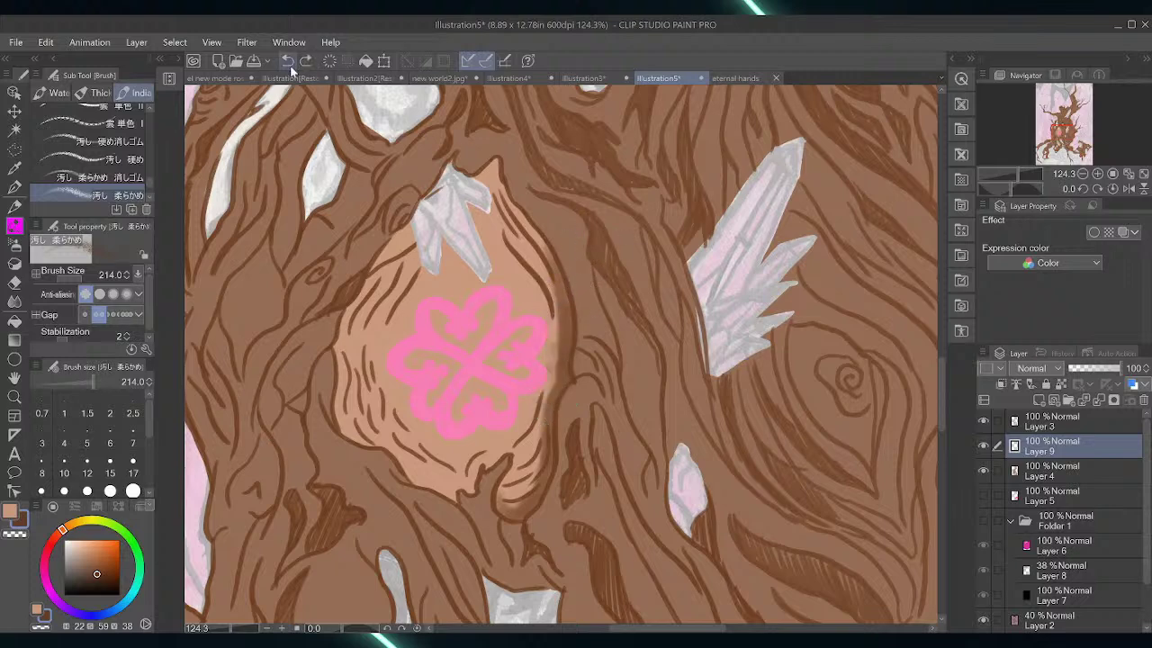
pyautogui.click(290, 65)
# Shade the hollow's right rim in dark brown on Layer 9 with the 汚し 柔らかめ brush at size 35
pyautogui.moveTo(86, 389); pyautogui.dragTo(80, 384)
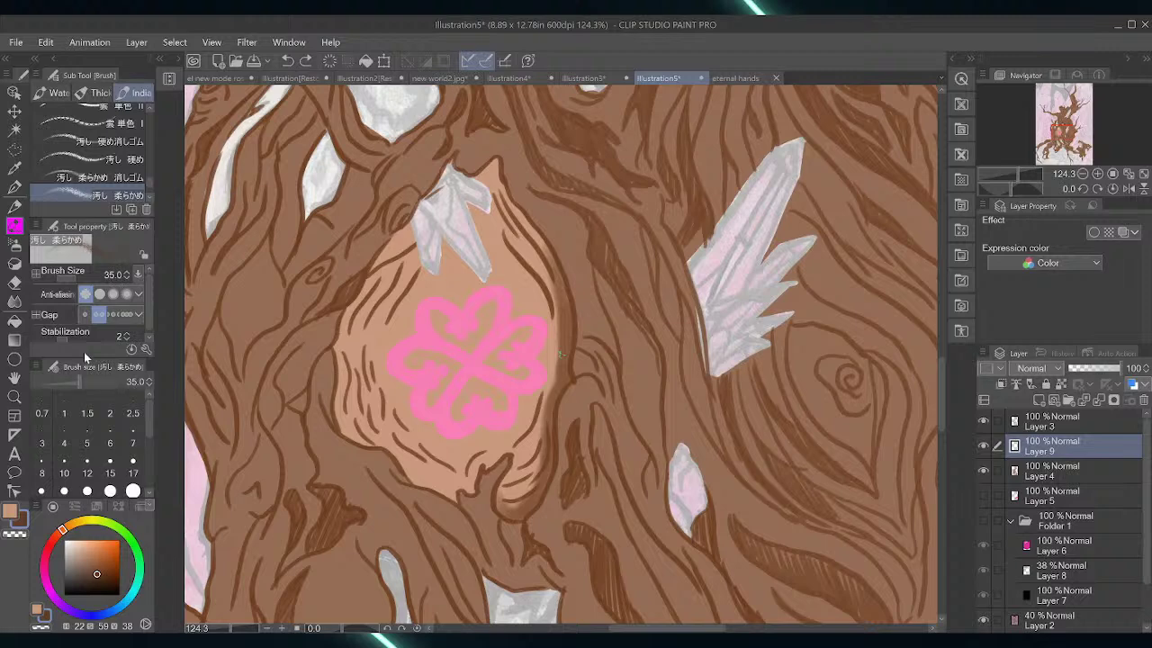
pyautogui.moveTo(555, 353)
pyautogui.mouseDown()
pyautogui.moveTo(553, 385)
pyautogui.moveTo(569, 312)
pyautogui.mouseUp()
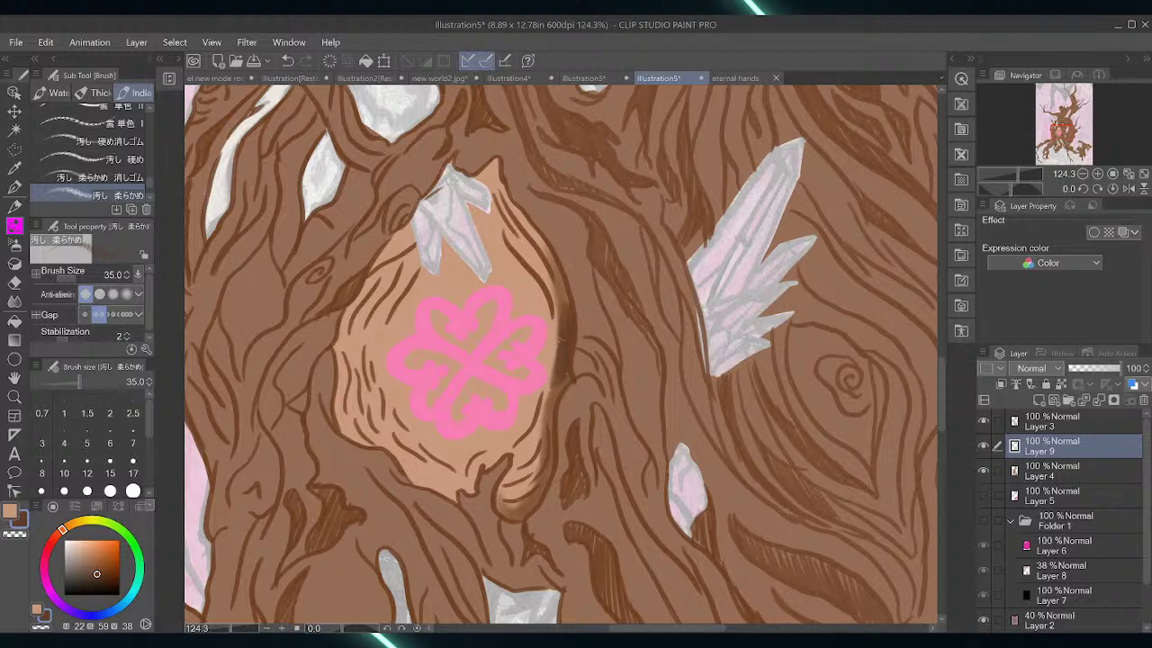
pyautogui.moveTo(1049, 450)
pyautogui.mouseDown()
pyautogui.moveTo(1044, 491)
pyautogui.moveTo(1049, 437)
pyautogui.mouseUp()
pyautogui.moveTo(558, 258); pyautogui.dragTo(553, 271)
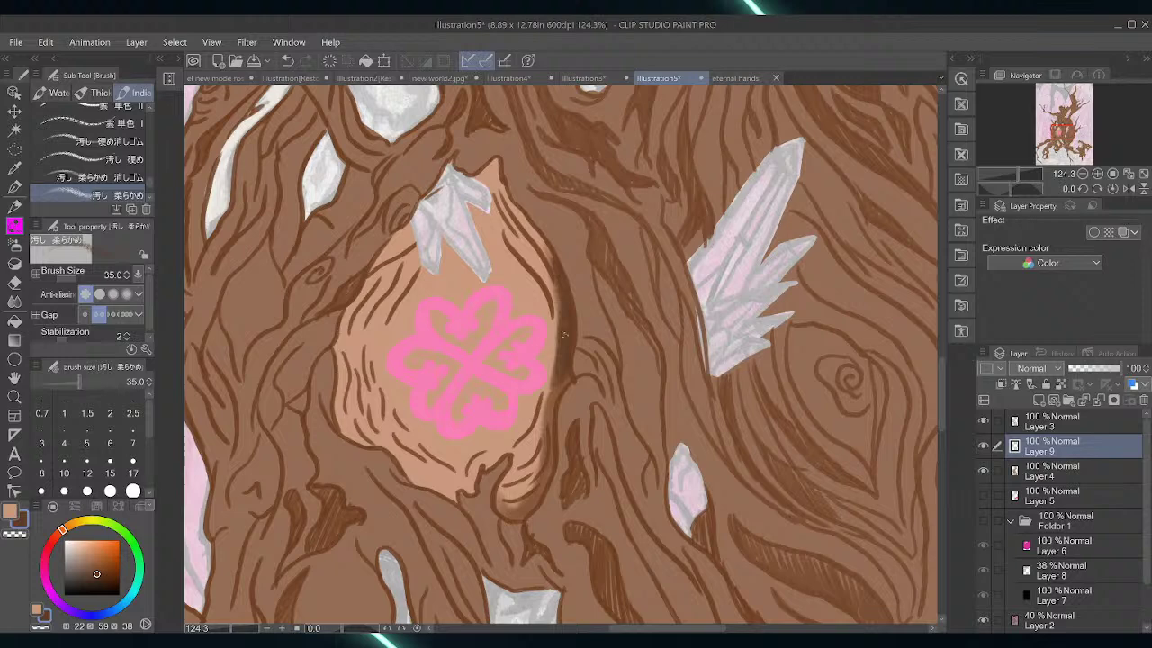
# Compare the rim shading by undoing and redoing it, and try a stroke on the hollow's lower lip that is undone
pyautogui.click(286, 61)
pyautogui.click(286, 60)
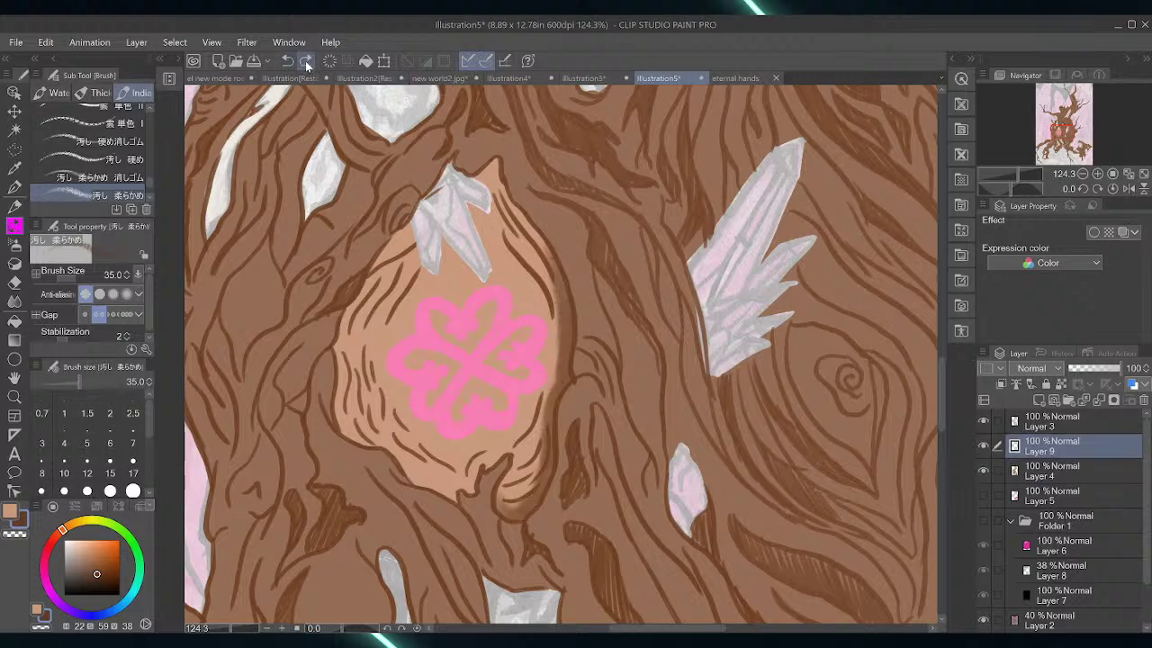
pyautogui.click(306, 61)
pyautogui.click(306, 61)
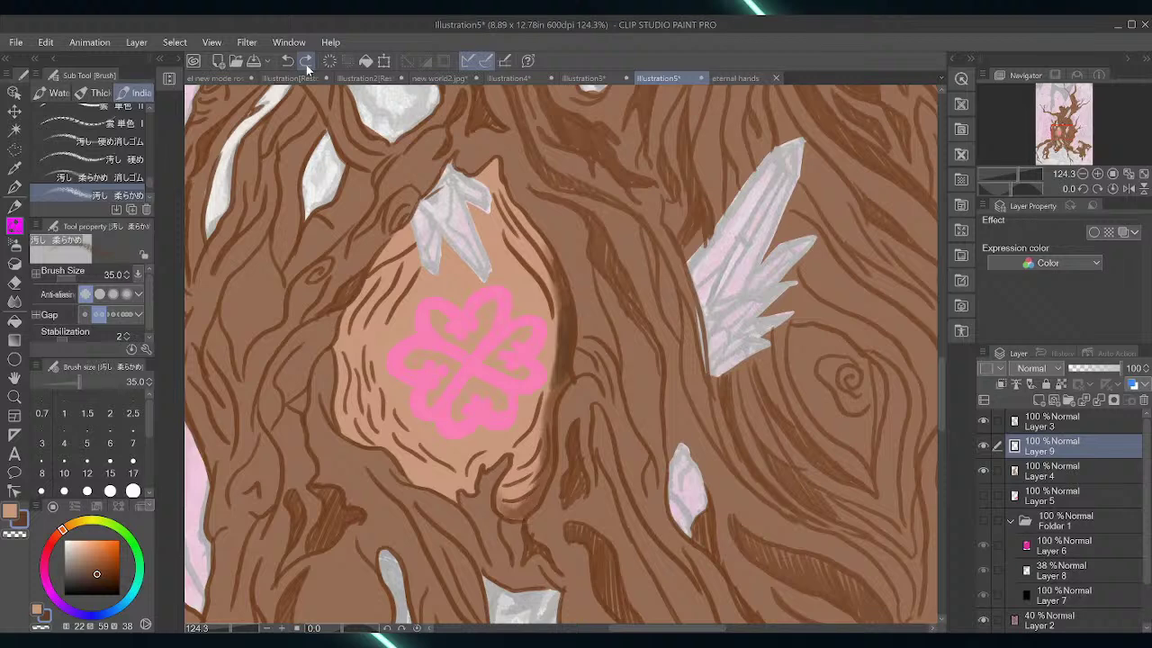
pyautogui.click(306, 63)
pyautogui.moveTo(505, 500)
pyautogui.mouseDown()
pyautogui.moveTo(520, 518)
pyautogui.moveTo(536, 509)
pyautogui.mouseUp()
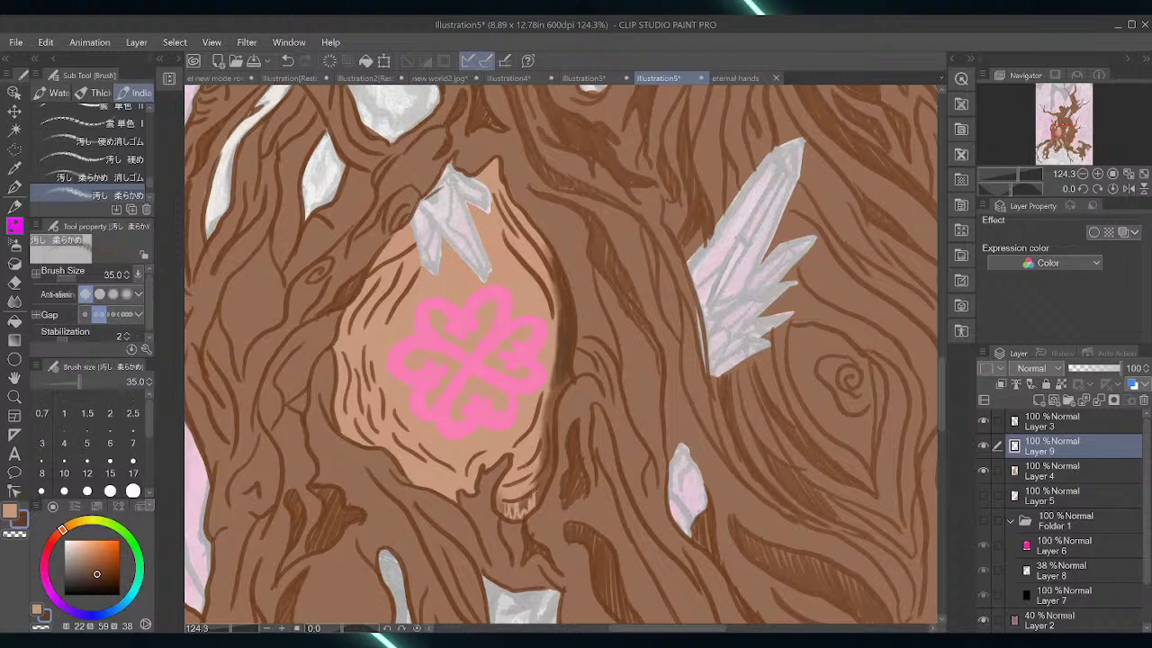
pyautogui.click(287, 61)
# Blend the rim shading on Layer 9 with the Textured blender at size 102.9 and switch to the Blur tool
pyautogui.click(14, 300)
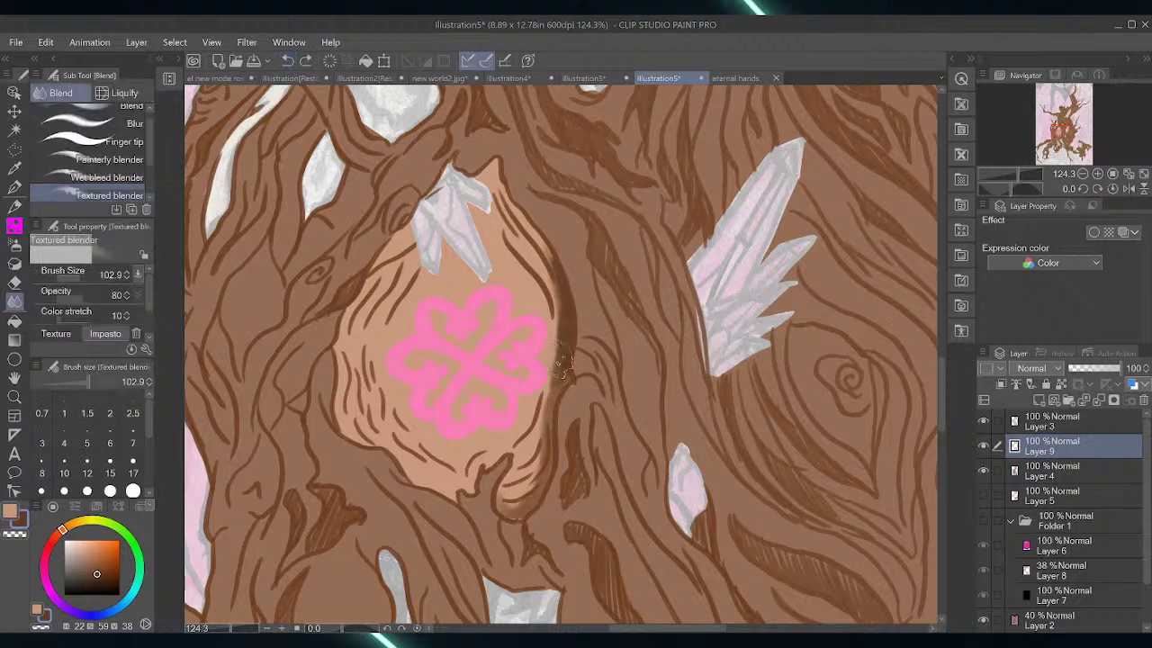
pyautogui.moveTo(562, 365)
pyautogui.mouseDown()
pyautogui.moveTo(565, 298)
pyautogui.moveTo(565, 360)
pyautogui.moveTo(549, 253)
pyautogui.moveTo(566, 353)
pyautogui.moveTo(560, 319)
pyautogui.moveTo(561, 342)
pyautogui.moveTo(544, 331)
pyautogui.moveTo(563, 356)
pyautogui.moveTo(540, 394)
pyautogui.moveTo(526, 508)
pyautogui.mouseUp()
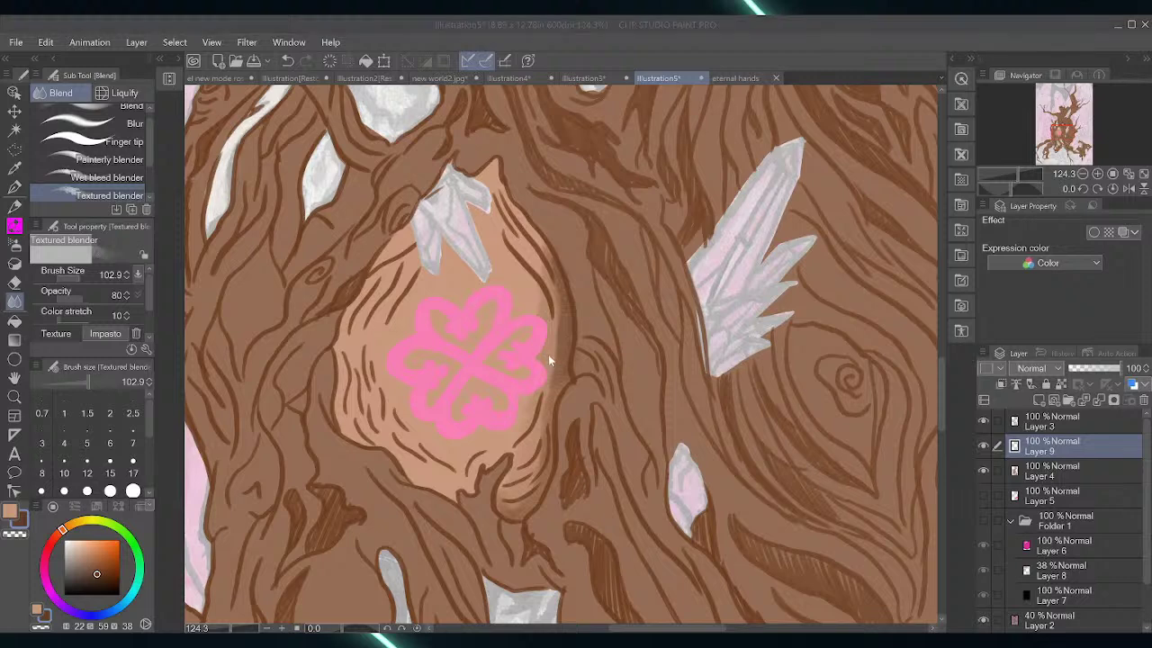
pyautogui.click(548, 360)
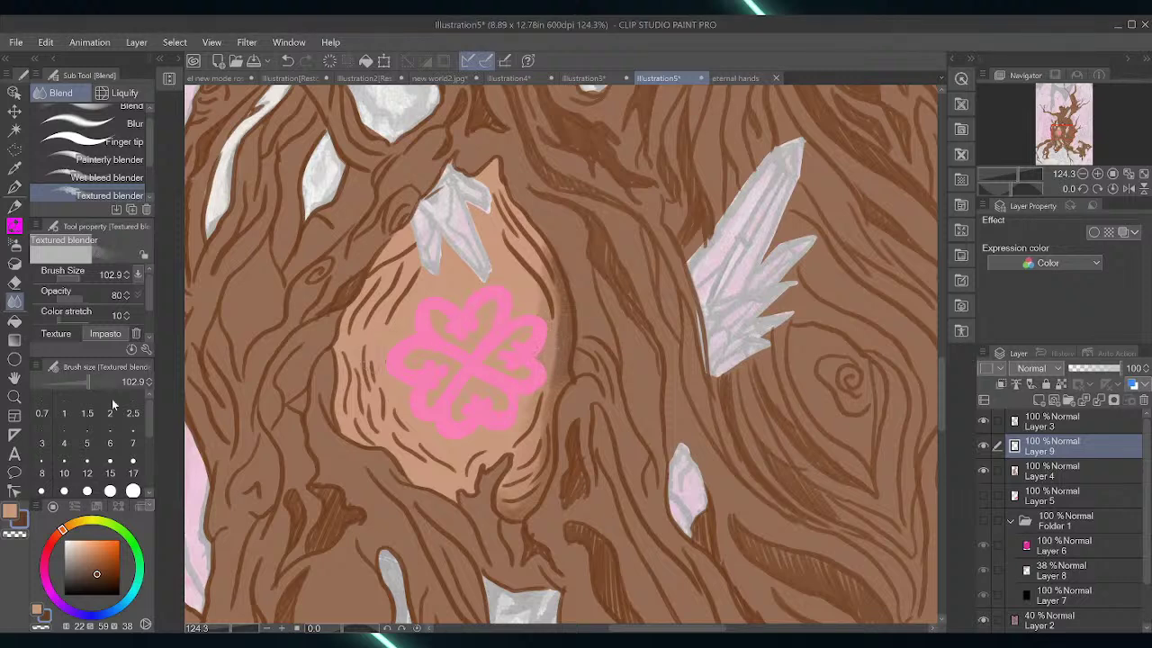
pyautogui.click(117, 123)
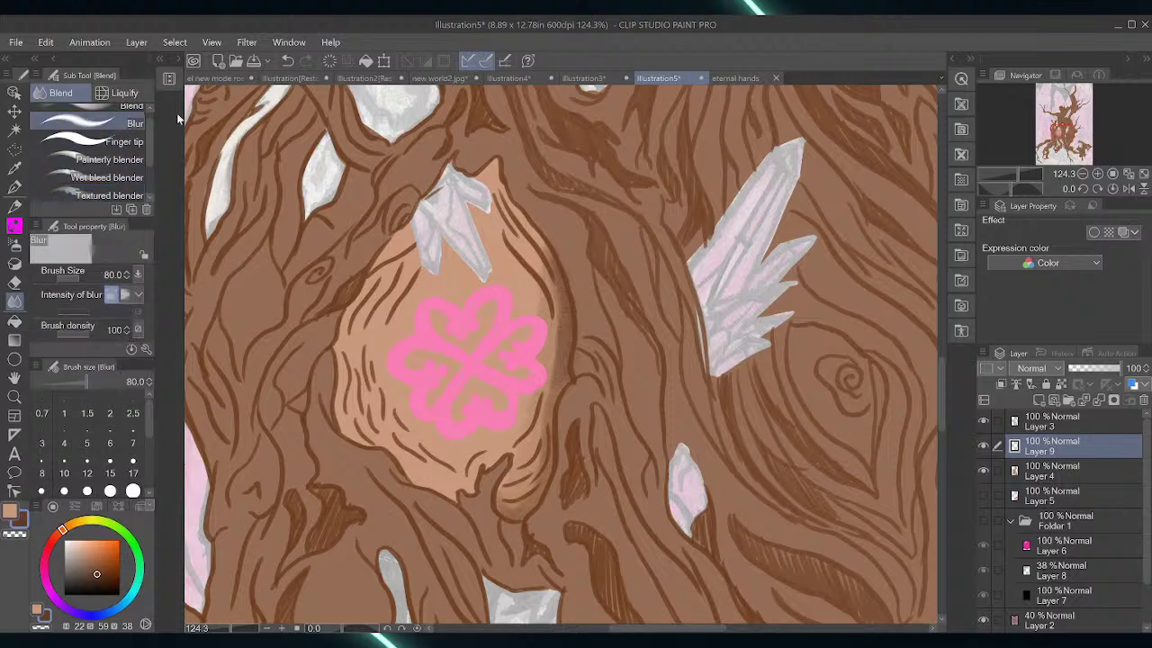
pyautogui.click(81, 382)
# Airbrush dark brown shading along both sides of the hollow's rim with the Soft airbrush, and delete Layer 9
pyautogui.click(14, 243)
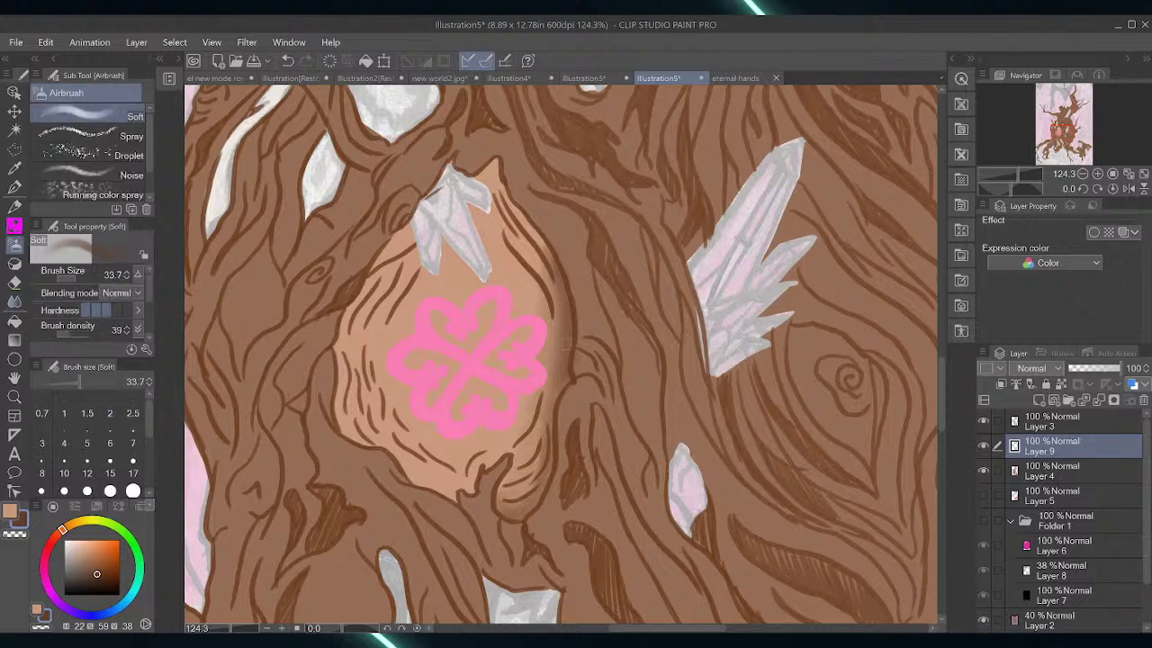
pyautogui.moveTo(565, 346)
pyautogui.mouseDown()
pyautogui.moveTo(559, 375)
pyautogui.moveTo(565, 300)
pyautogui.moveTo(540, 488)
pyautogui.moveTo(544, 405)
pyautogui.moveTo(566, 376)
pyautogui.moveTo(549, 458)
pyautogui.moveTo(532, 501)
pyautogui.moveTo(550, 411)
pyautogui.moveTo(546, 453)
pyautogui.moveTo(513, 507)
pyautogui.mouseUp()
pyautogui.moveTo(566, 307)
pyautogui.mouseDown()
pyautogui.moveTo(531, 221)
pyautogui.moveTo(556, 288)
pyautogui.moveTo(490, 163)
pyautogui.moveTo(477, 177)
pyautogui.moveTo(494, 160)
pyautogui.moveTo(486, 189)
pyautogui.moveTo(509, 196)
pyautogui.moveTo(546, 270)
pyautogui.moveTo(553, 324)
pyautogui.moveTo(526, 486)
pyautogui.mouseUp()
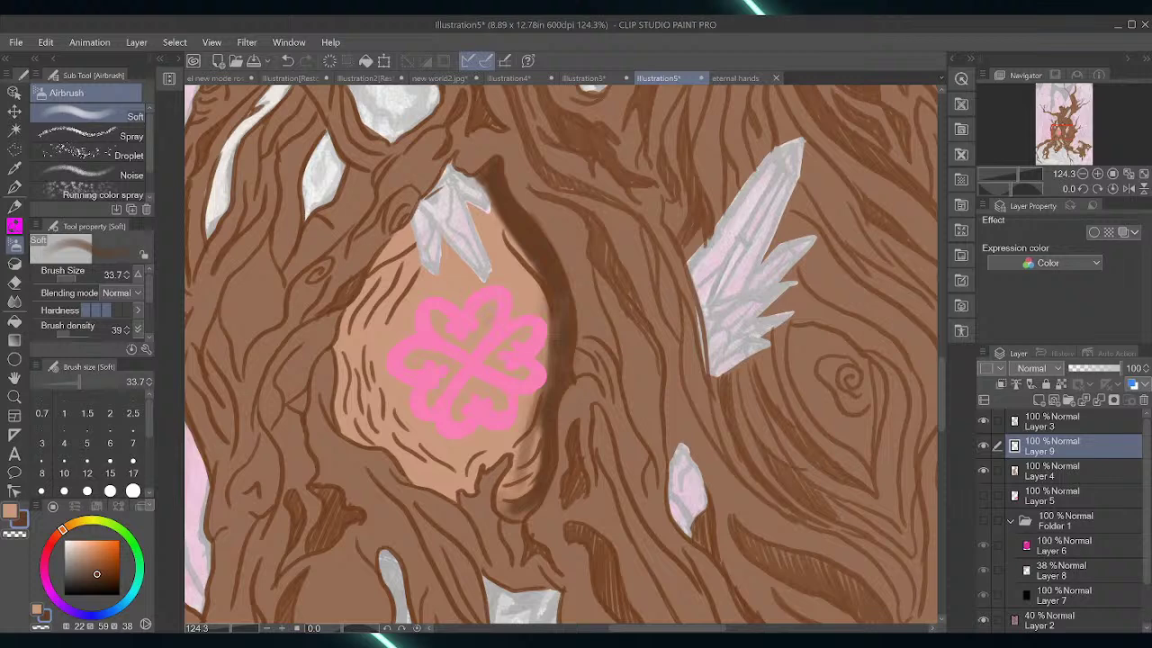
pyautogui.moveTo(389, 247)
pyautogui.mouseDown()
pyautogui.moveTo(405, 234)
pyautogui.moveTo(361, 295)
pyautogui.moveTo(337, 360)
pyautogui.moveTo(344, 430)
pyautogui.moveTo(364, 441)
pyautogui.moveTo(342, 346)
pyautogui.moveTo(358, 441)
pyautogui.moveTo(340, 394)
pyautogui.moveTo(351, 326)
pyautogui.moveTo(409, 229)
pyautogui.mouseUp()
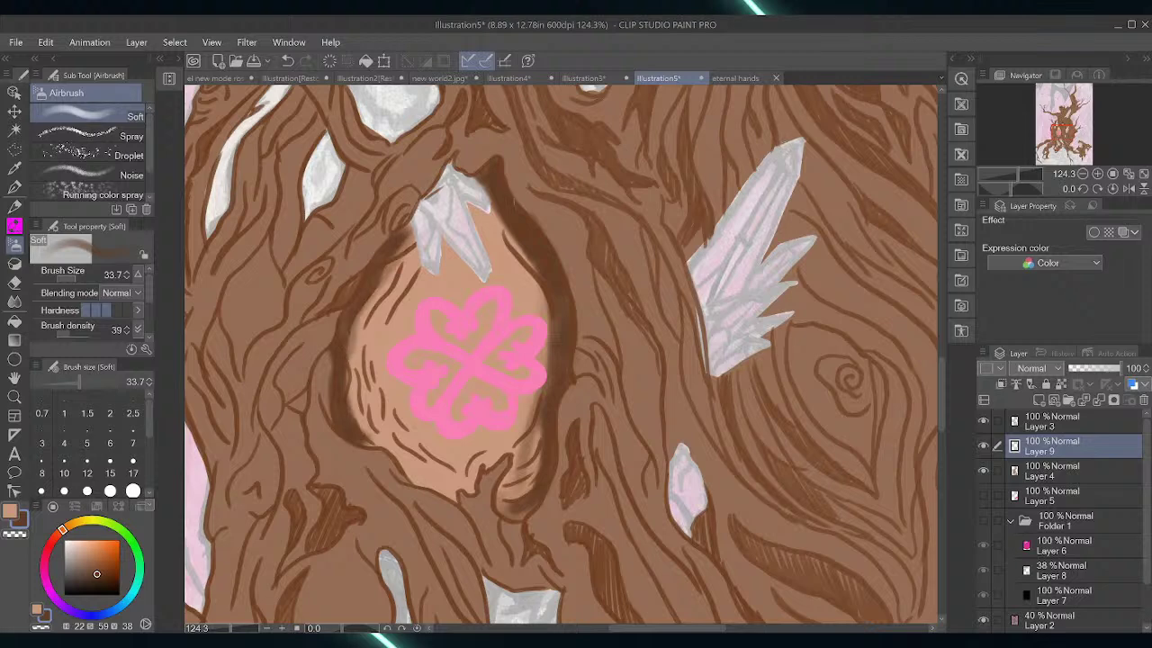
pyautogui.moveTo(1071, 445); pyautogui.dragTo(1144, 401)
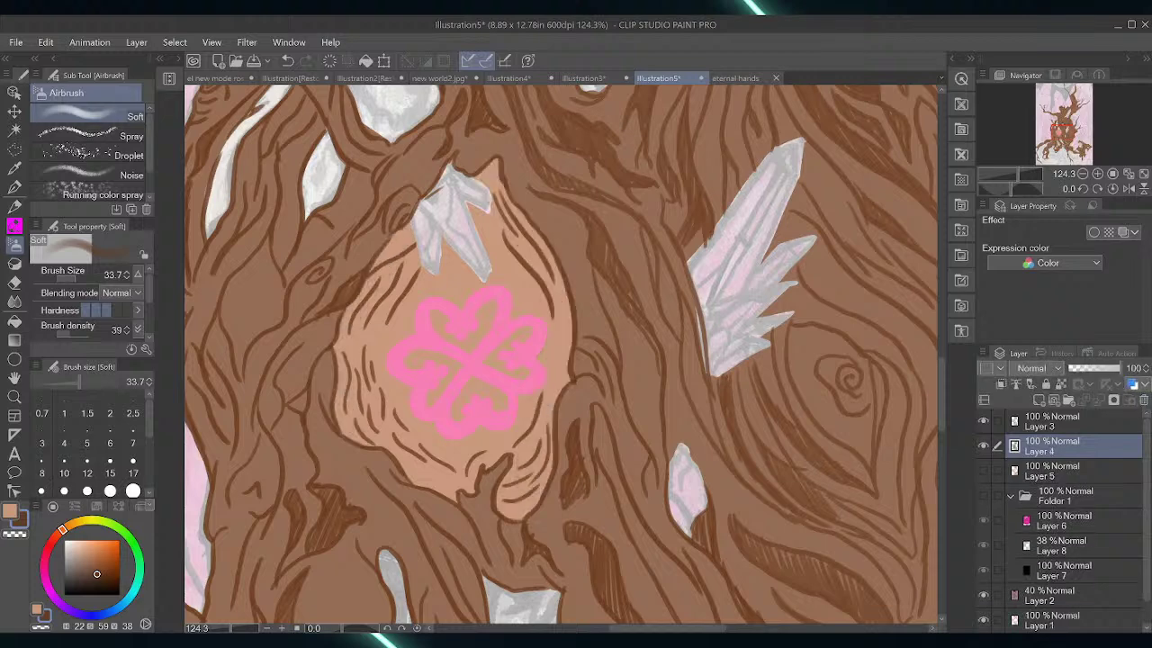
# On a new layer above Layer 4, paint a dark brown band along both sides of the hollow's rim with the G-pen at size 33.7
pyautogui.click(1037, 400)
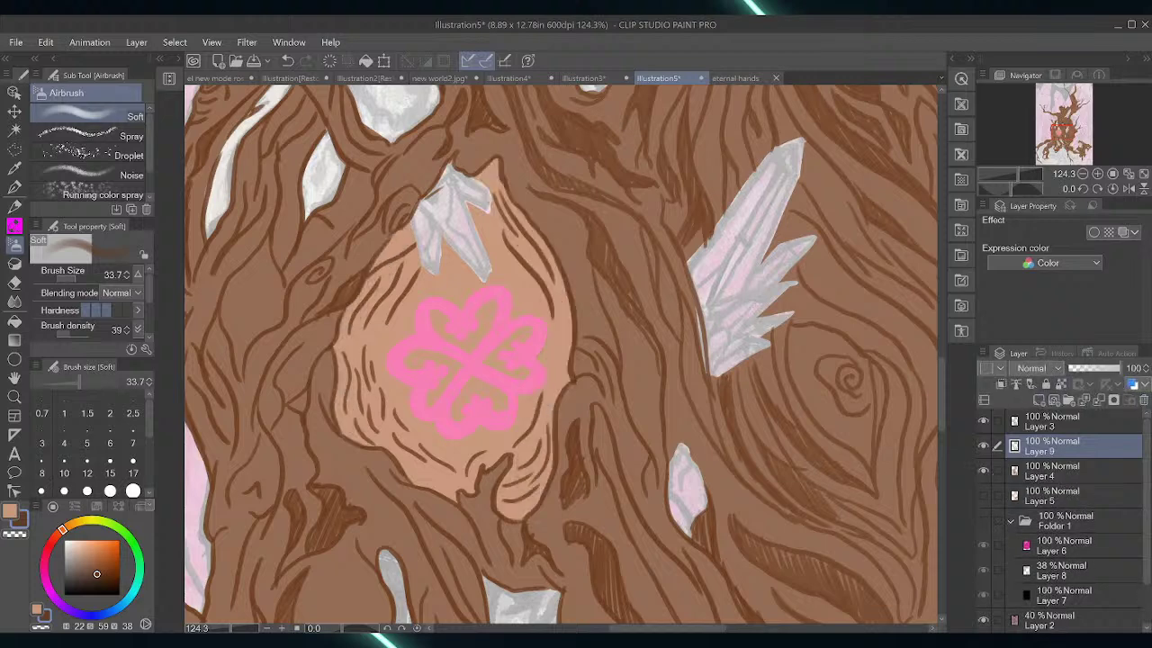
pyautogui.click(15, 186)
pyautogui.moveTo(149, 141)
pyautogui.mouseDown()
pyautogui.moveTo(148, 187)
pyautogui.moveTo(150, 144)
pyautogui.mouseUp()
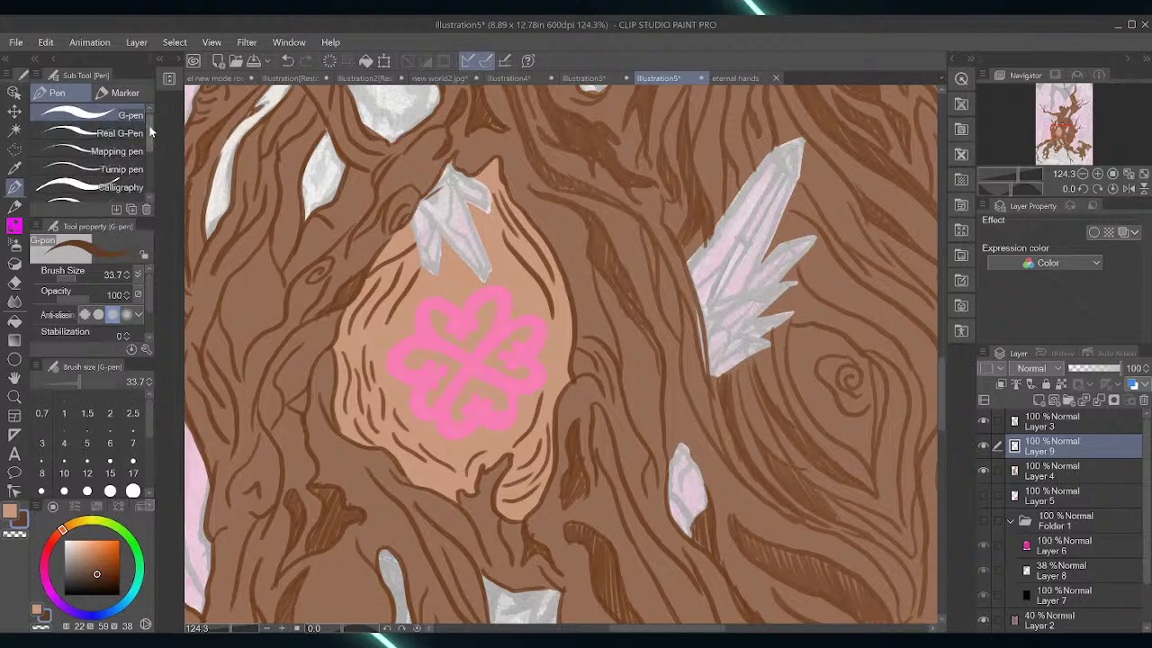
pyautogui.moveTo(554, 266)
pyautogui.mouseDown()
pyautogui.moveTo(569, 324)
pyautogui.moveTo(561, 297)
pyautogui.moveTo(564, 376)
pyautogui.moveTo(545, 248)
pyautogui.moveTo(510, 207)
pyautogui.moveTo(495, 163)
pyautogui.moveTo(484, 173)
pyautogui.moveTo(495, 191)
pyautogui.mouseUp()
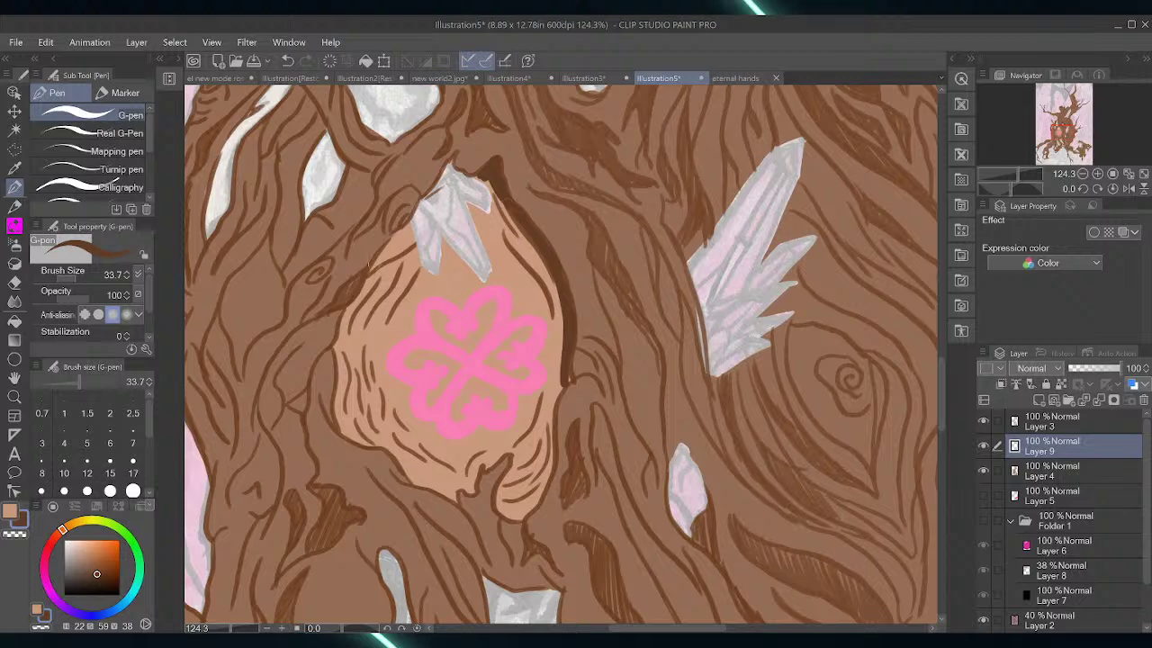
pyautogui.moveTo(402, 231)
pyautogui.mouseDown()
pyautogui.moveTo(339, 330)
pyautogui.moveTo(345, 428)
pyautogui.moveTo(349, 311)
pyautogui.moveTo(407, 229)
pyautogui.mouseUp()
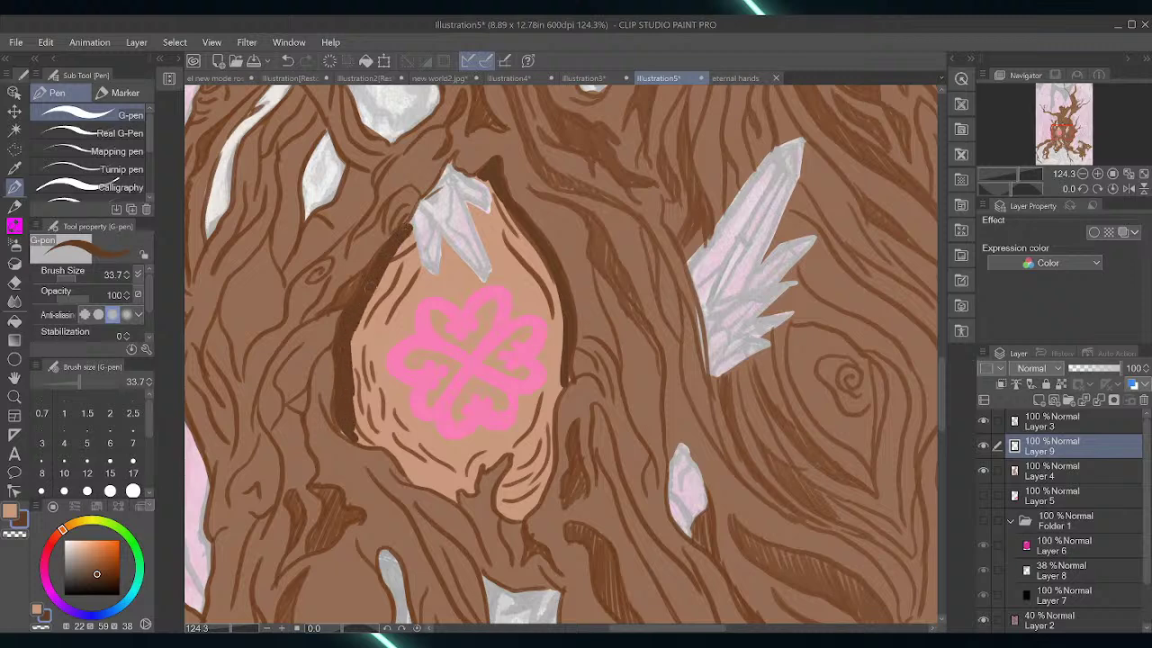
pyautogui.moveTo(365, 295)
pyautogui.mouseDown()
pyautogui.moveTo(350, 365)
pyautogui.moveTo(351, 423)
pyautogui.moveTo(364, 441)
pyautogui.moveTo(338, 419)
pyautogui.moveTo(416, 482)
pyautogui.mouseUp()
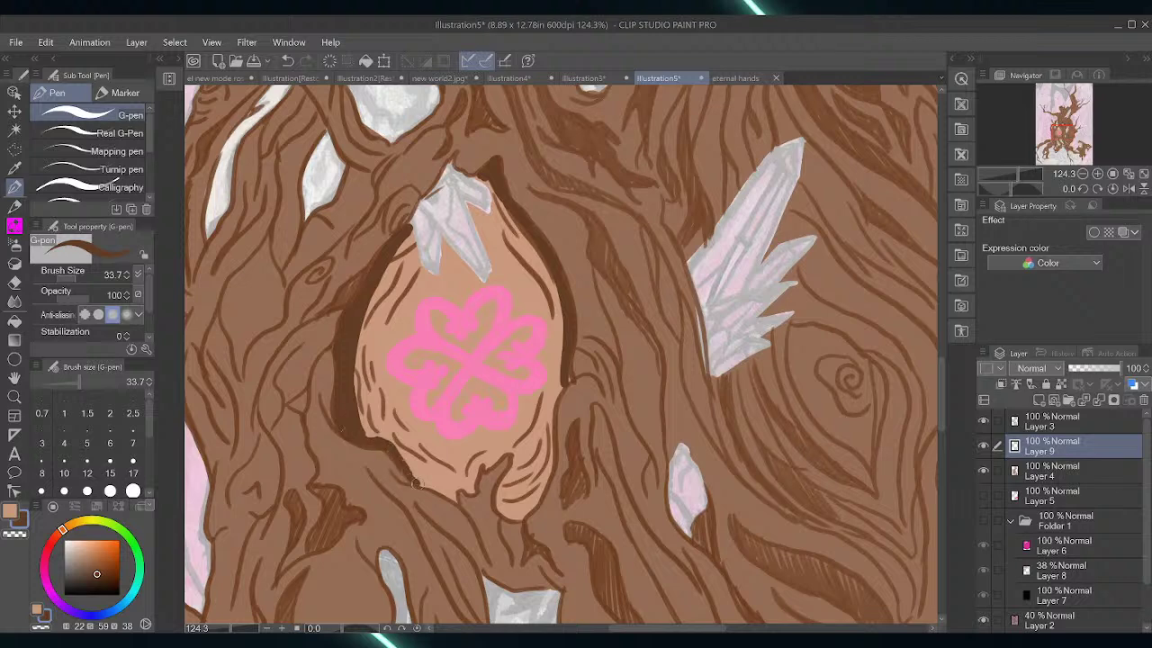
pyautogui.moveTo(382, 444)
pyautogui.mouseDown()
pyautogui.moveTo(419, 482)
pyautogui.moveTo(370, 437)
pyautogui.mouseUp()
# Soften the dark band on both sides of the hollow's rim with the Blur tool at size 40.8, trying another blur intensity setting
pyautogui.click(14, 301)
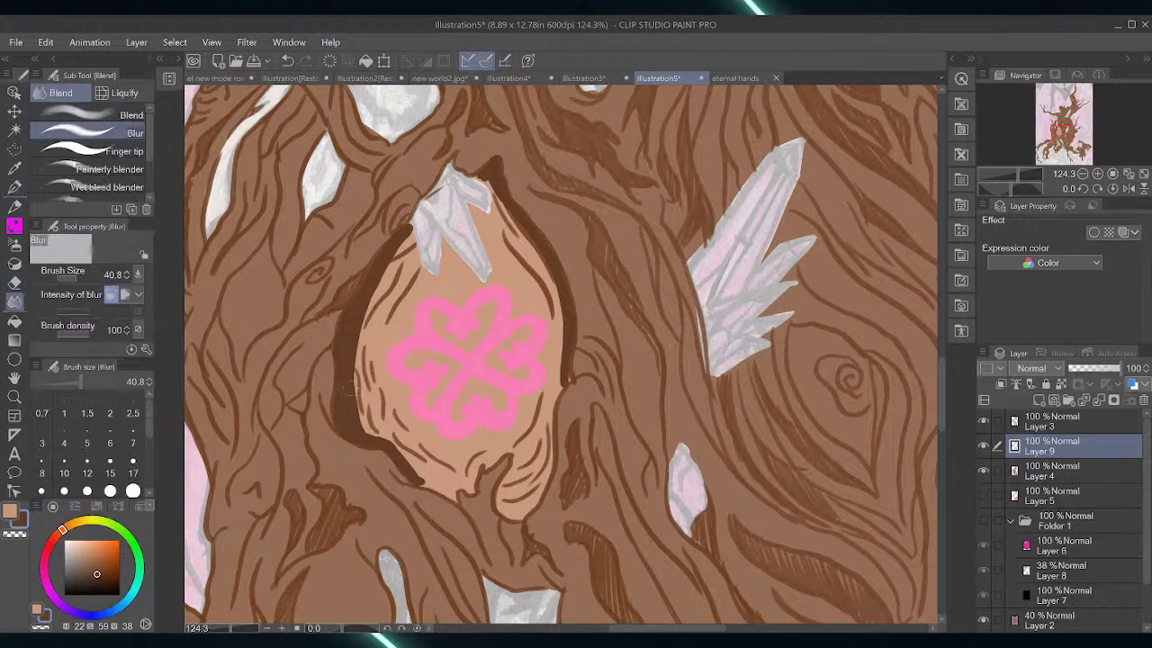
pyautogui.moveTo(350, 387)
pyautogui.mouseDown()
pyautogui.moveTo(354, 410)
pyautogui.moveTo(351, 334)
pyautogui.mouseUp()
pyautogui.moveTo(344, 382)
pyautogui.mouseDown()
pyautogui.moveTo(410, 230)
pyautogui.moveTo(373, 272)
pyautogui.moveTo(406, 221)
pyautogui.moveTo(337, 380)
pyautogui.moveTo(337, 362)
pyautogui.moveTo(350, 420)
pyautogui.moveTo(350, 375)
pyautogui.moveTo(377, 443)
pyautogui.moveTo(410, 472)
pyautogui.mouseUp()
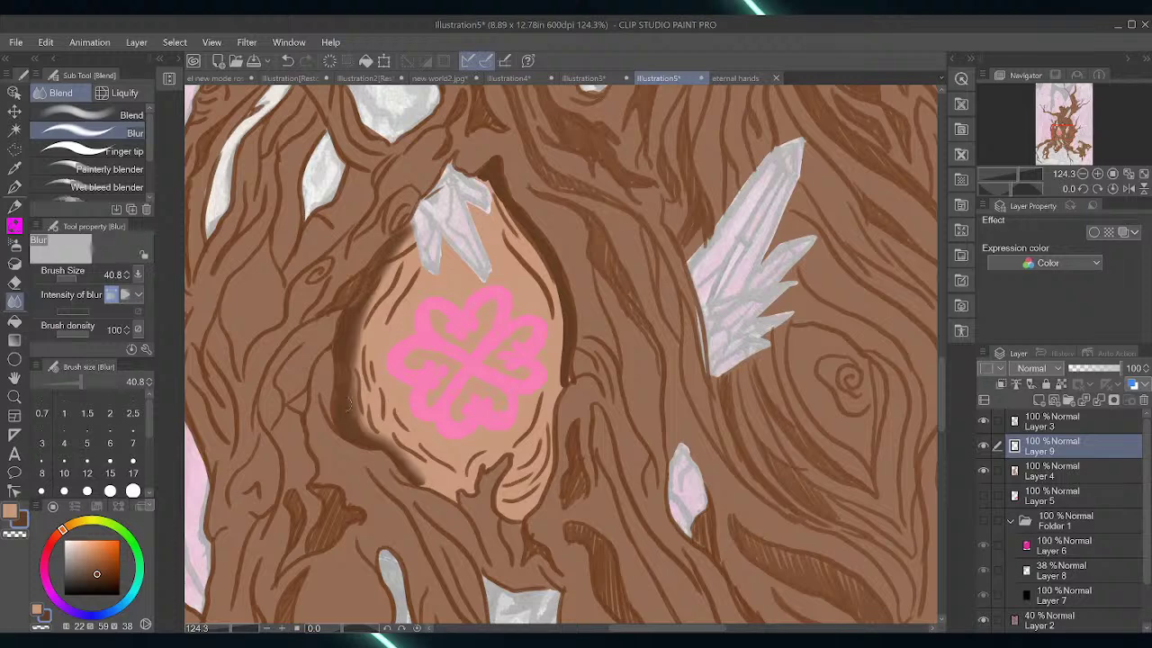
pyautogui.moveTo(562, 371)
pyautogui.mouseDown()
pyautogui.moveTo(563, 337)
pyautogui.moveTo(560, 385)
pyautogui.mouseUp()
pyautogui.moveTo(545, 291)
pyautogui.mouseDown()
pyautogui.moveTo(551, 315)
pyautogui.moveTo(543, 268)
pyautogui.mouseUp()
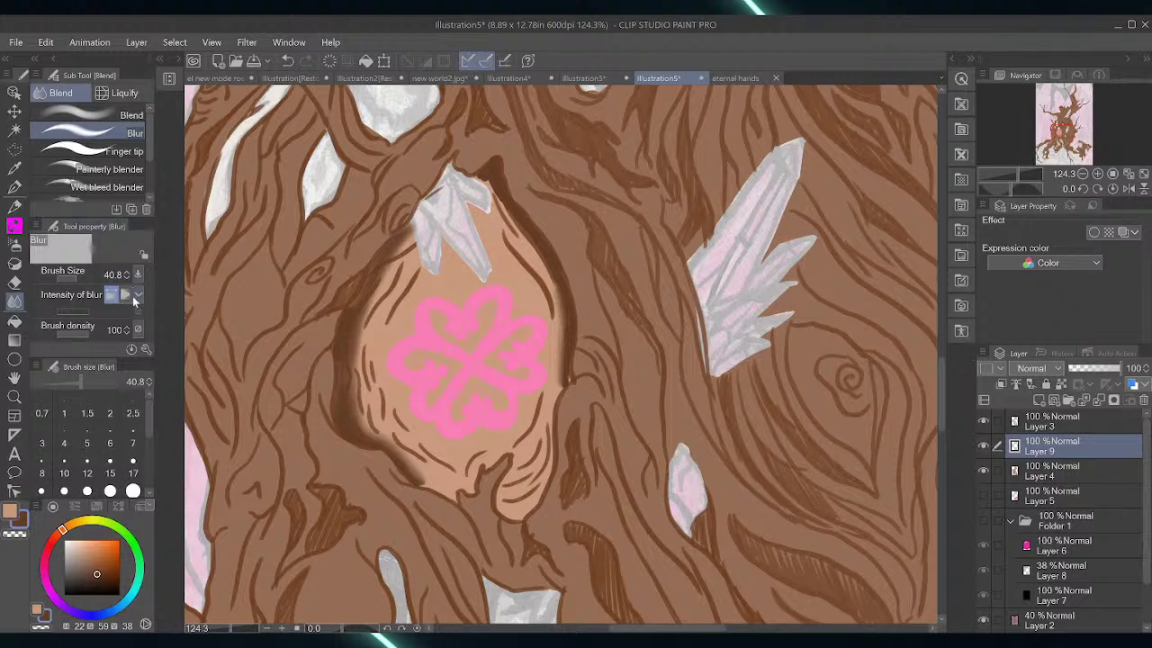
pyautogui.click(133, 296)
pyautogui.moveTo(539, 243); pyautogui.dragTo(480, 174)
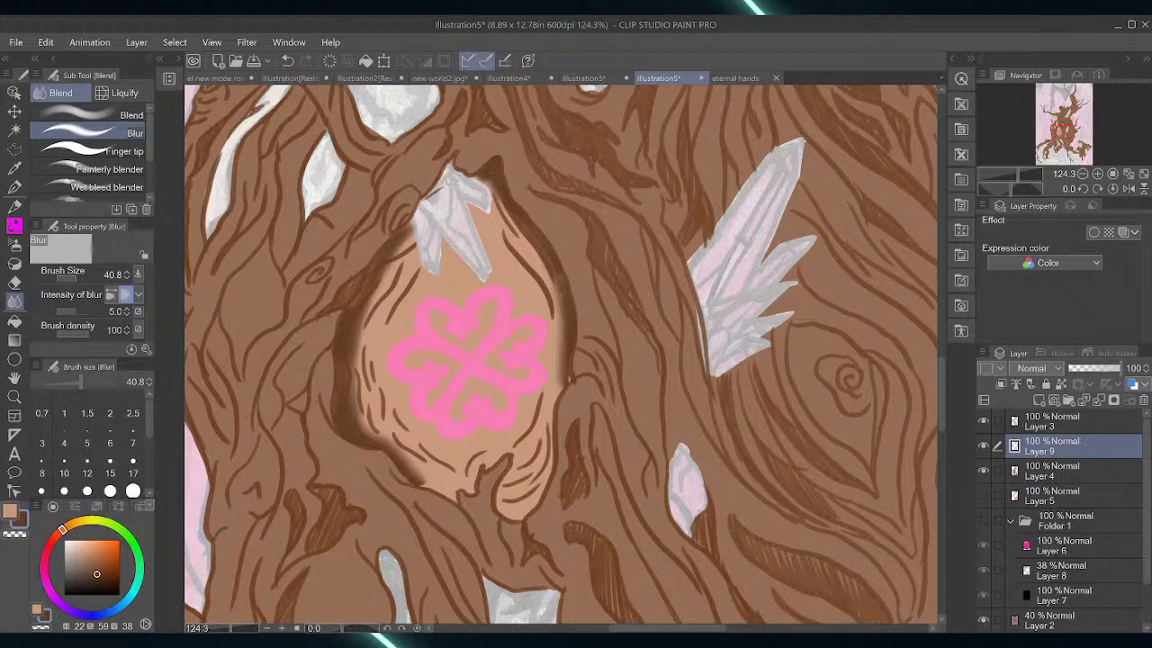
pyautogui.click(111, 294)
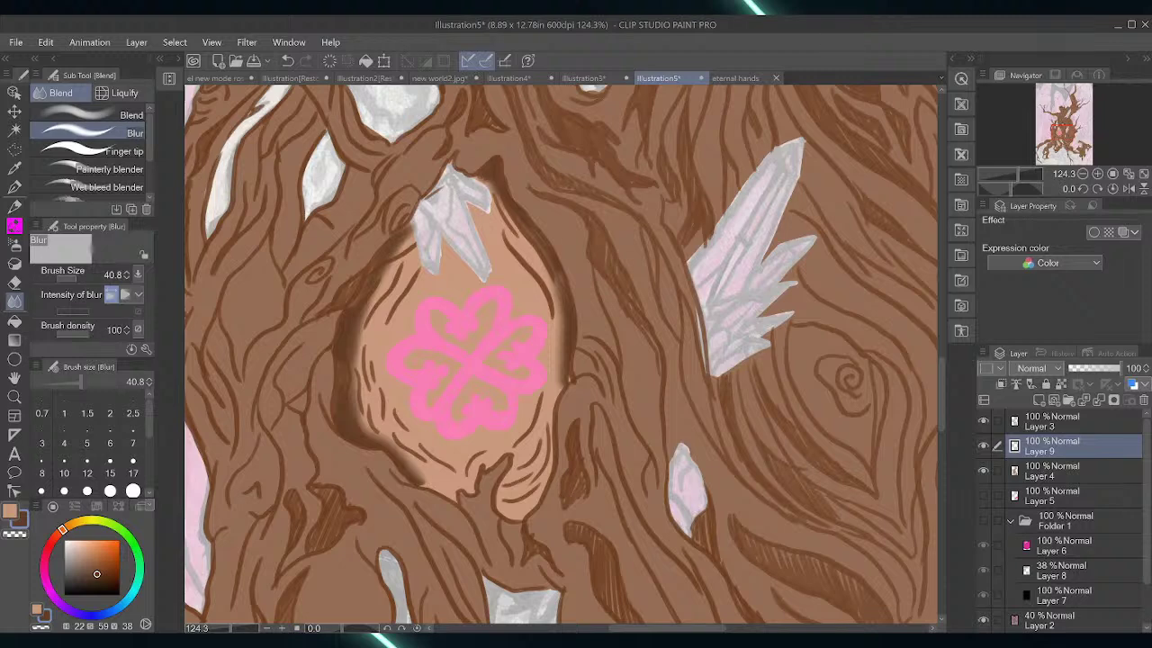
# Smooth the rim shading around the hollow with the Blend tool at size 35, reducing its hardness to the lowest level
pyautogui.click(99, 114)
pyautogui.moveTo(511, 219)
pyautogui.mouseDown()
pyautogui.moveTo(491, 176)
pyautogui.moveTo(481, 186)
pyautogui.moveTo(500, 215)
pyautogui.moveTo(552, 266)
pyautogui.moveTo(565, 369)
pyautogui.moveTo(567, 323)
pyautogui.mouseUp()
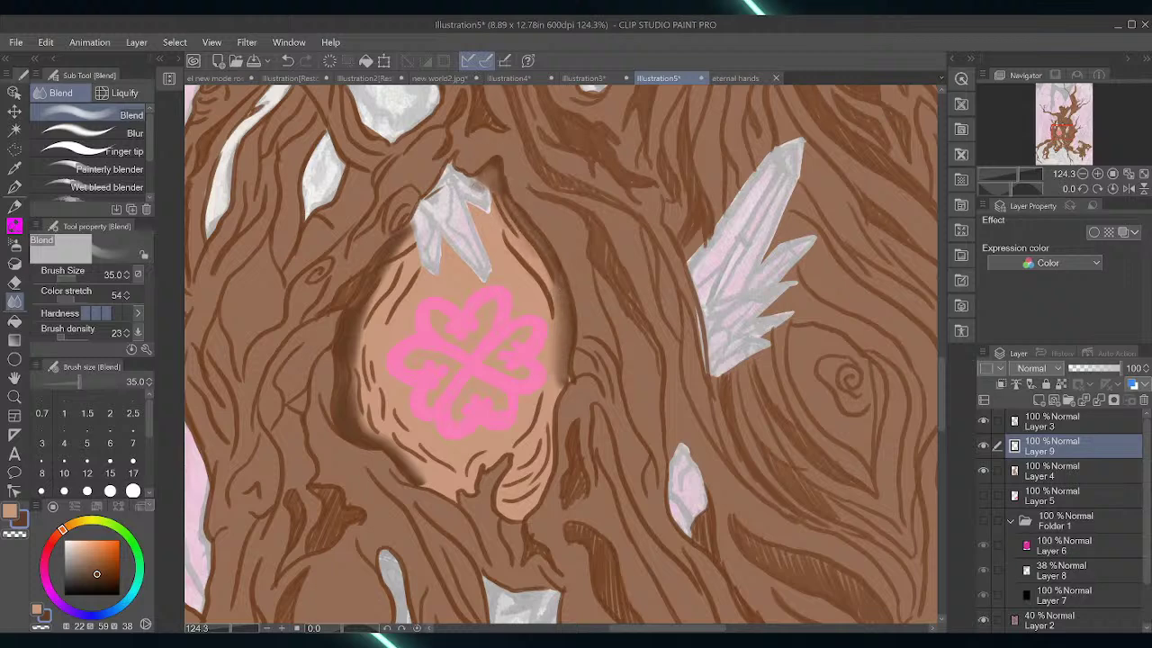
pyautogui.click(87, 314)
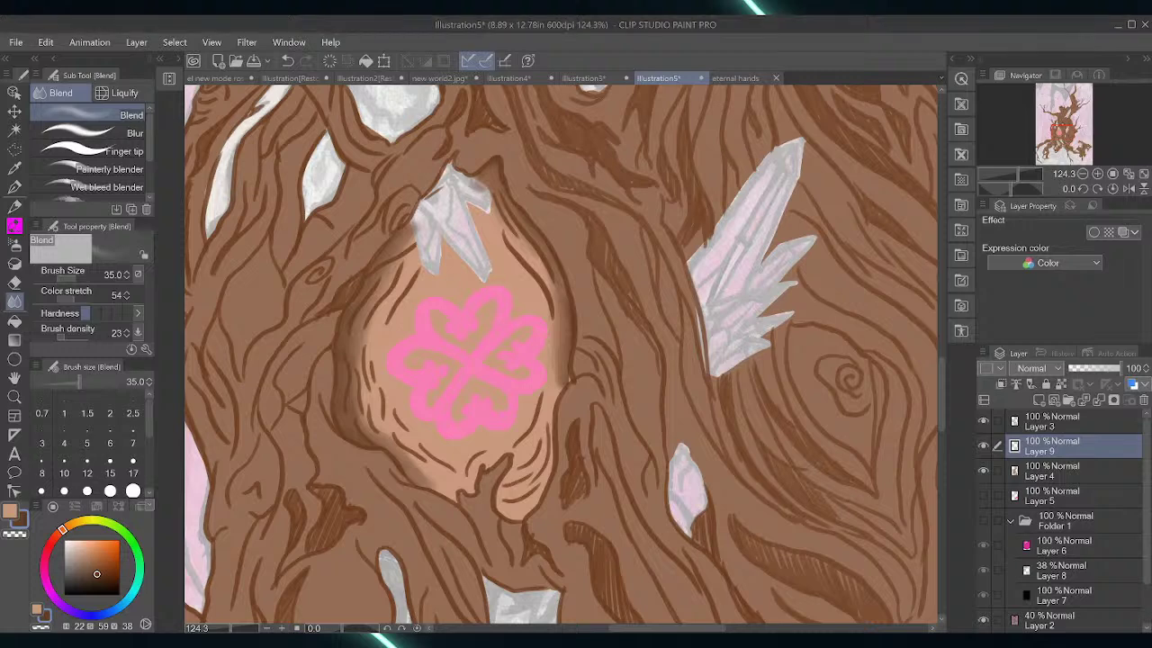
# Airbrush a dark brown shadow in the trunk fold left of the hollow at brush density 76 and smooth it with the Blend tool
pyautogui.moveTo(611, 629); pyautogui.dragTo(570, 628)
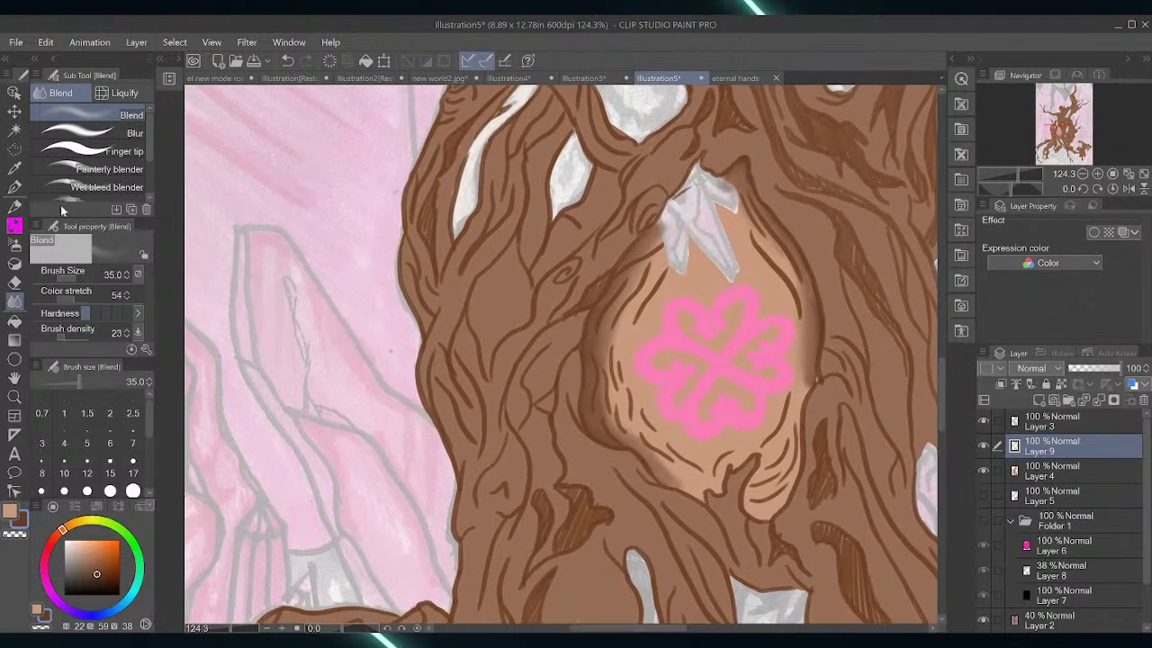
pyautogui.click(18, 247)
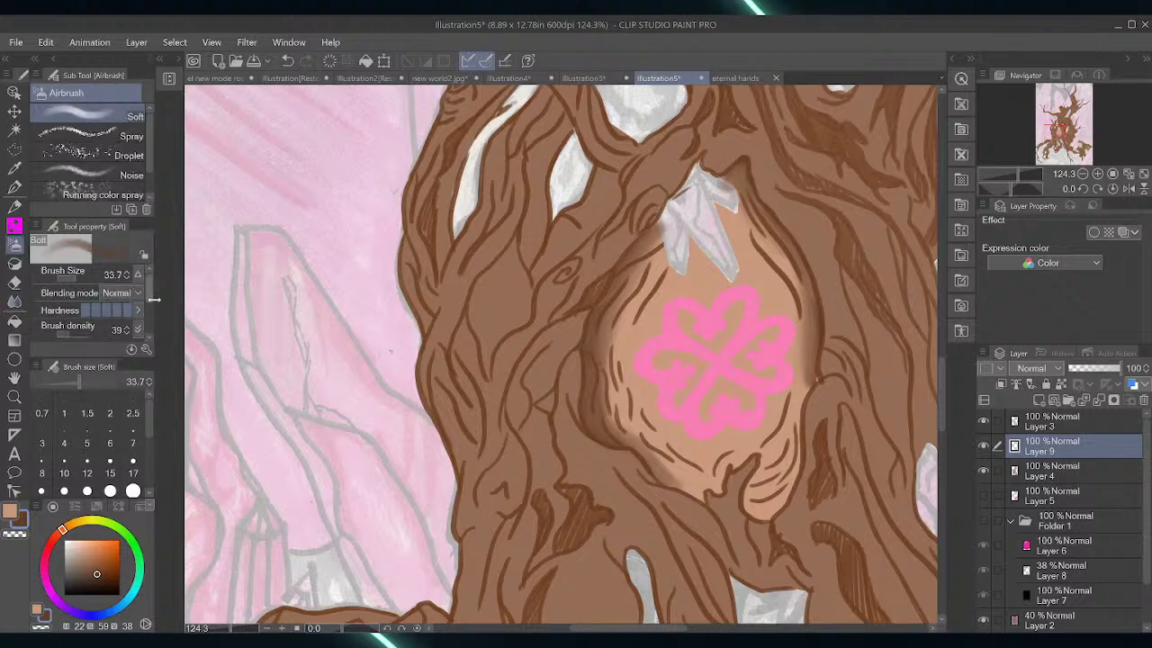
pyautogui.moveTo(524, 293)
pyautogui.mouseDown()
pyautogui.moveTo(504, 330)
pyautogui.moveTo(521, 312)
pyautogui.moveTo(510, 324)
pyautogui.moveTo(522, 282)
pyautogui.moveTo(523, 310)
pyautogui.moveTo(514, 240)
pyautogui.moveTo(523, 314)
pyautogui.moveTo(523, 273)
pyautogui.moveTo(522, 311)
pyautogui.moveTo(488, 374)
pyautogui.mouseUp()
pyautogui.click(83, 334)
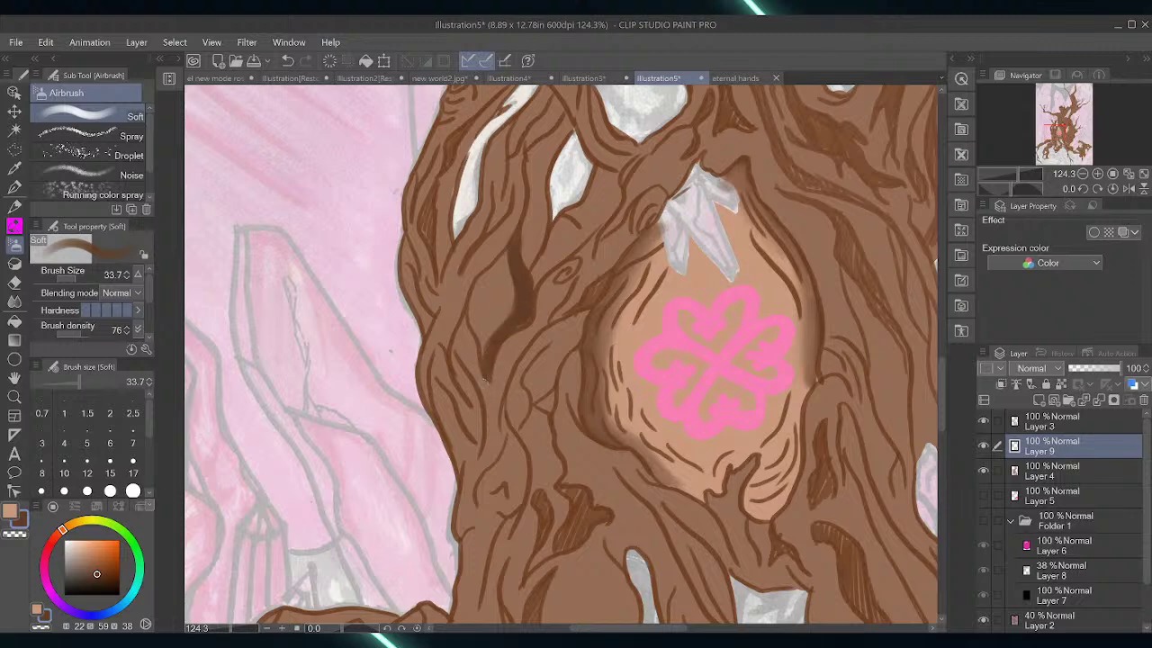
pyautogui.click(15, 321)
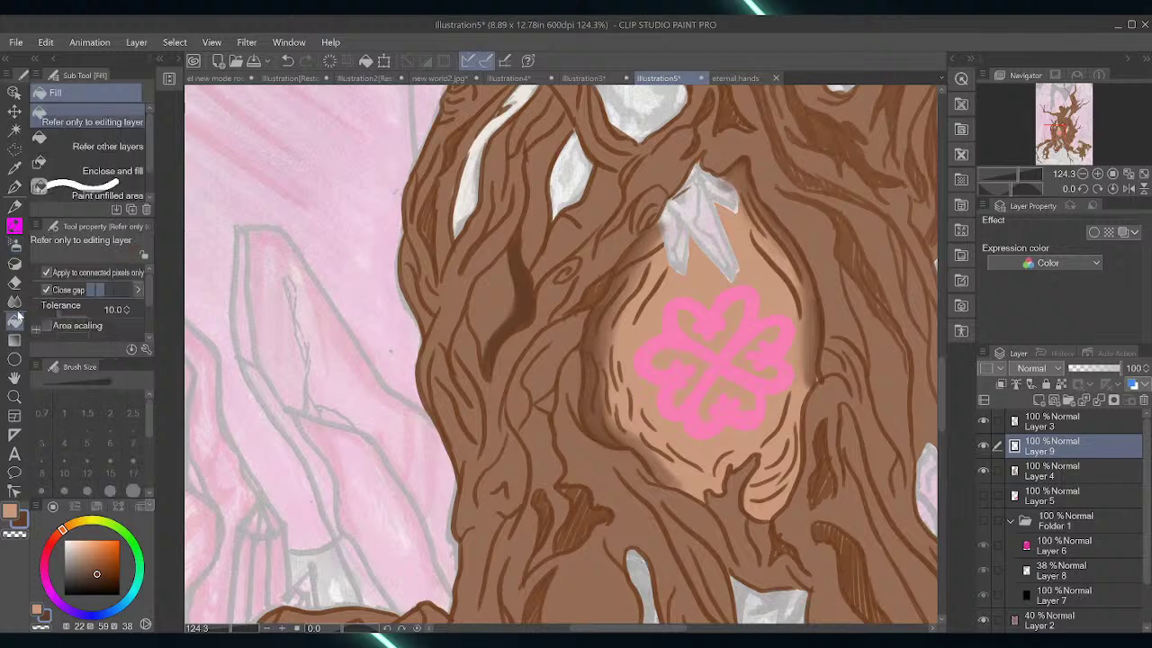
pyautogui.click(14, 301)
pyautogui.moveTo(494, 340)
pyautogui.mouseDown()
pyautogui.moveTo(485, 352)
pyautogui.moveTo(513, 309)
pyautogui.moveTo(491, 337)
pyautogui.mouseUp()
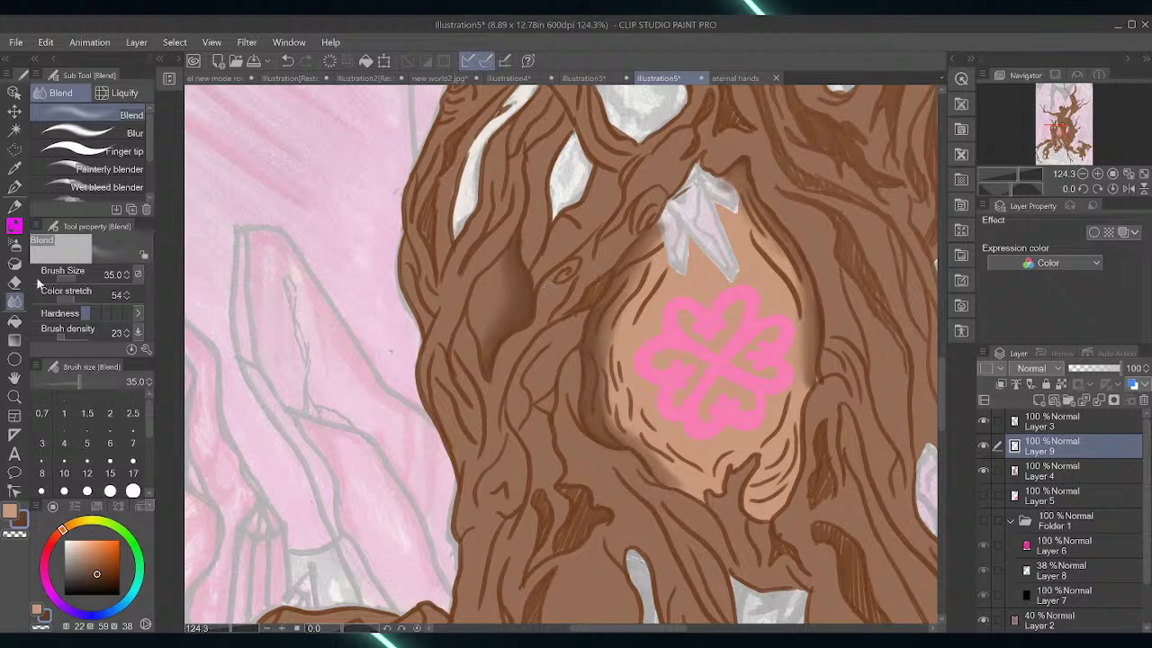
# Shade the trunk folds and dark patches left of the hollow and the upper-left branches with the Soft airbrush at size 33.7
pyautogui.click(15, 243)
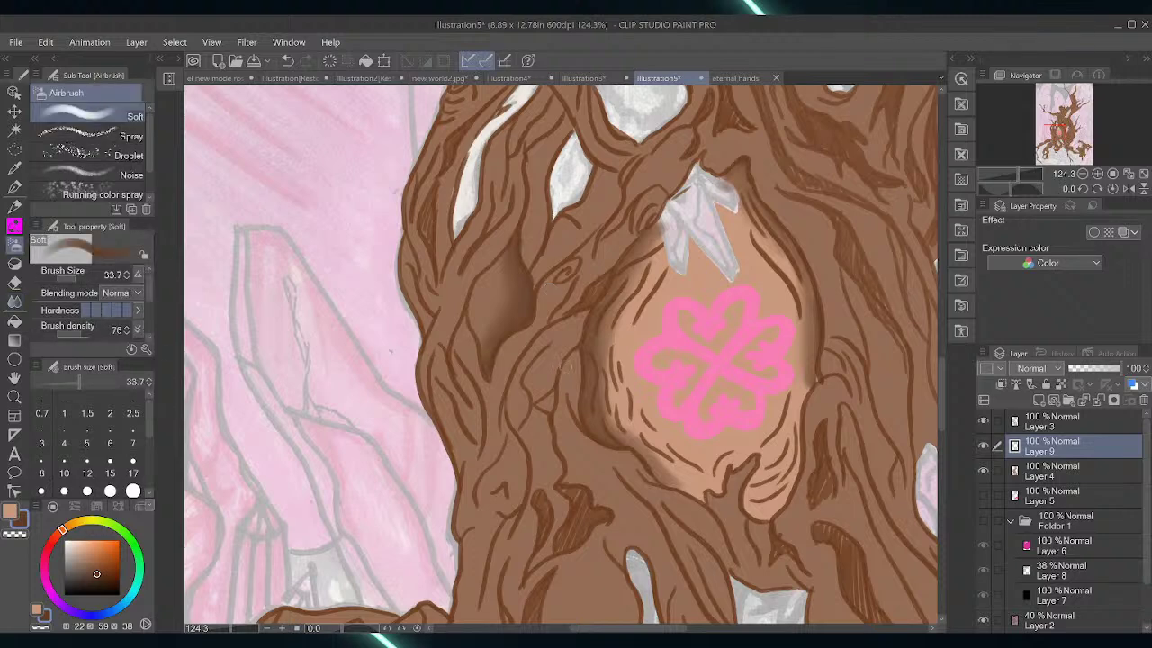
pyautogui.moveTo(566, 362)
pyautogui.mouseDown()
pyautogui.moveTo(556, 425)
pyautogui.moveTo(567, 481)
pyautogui.moveTo(568, 363)
pyautogui.mouseUp()
pyautogui.moveTo(567, 480)
pyautogui.mouseDown()
pyautogui.moveTo(583, 500)
pyautogui.moveTo(558, 544)
pyautogui.moveTo(571, 545)
pyautogui.moveTo(586, 514)
pyautogui.moveTo(609, 515)
pyautogui.mouseUp()
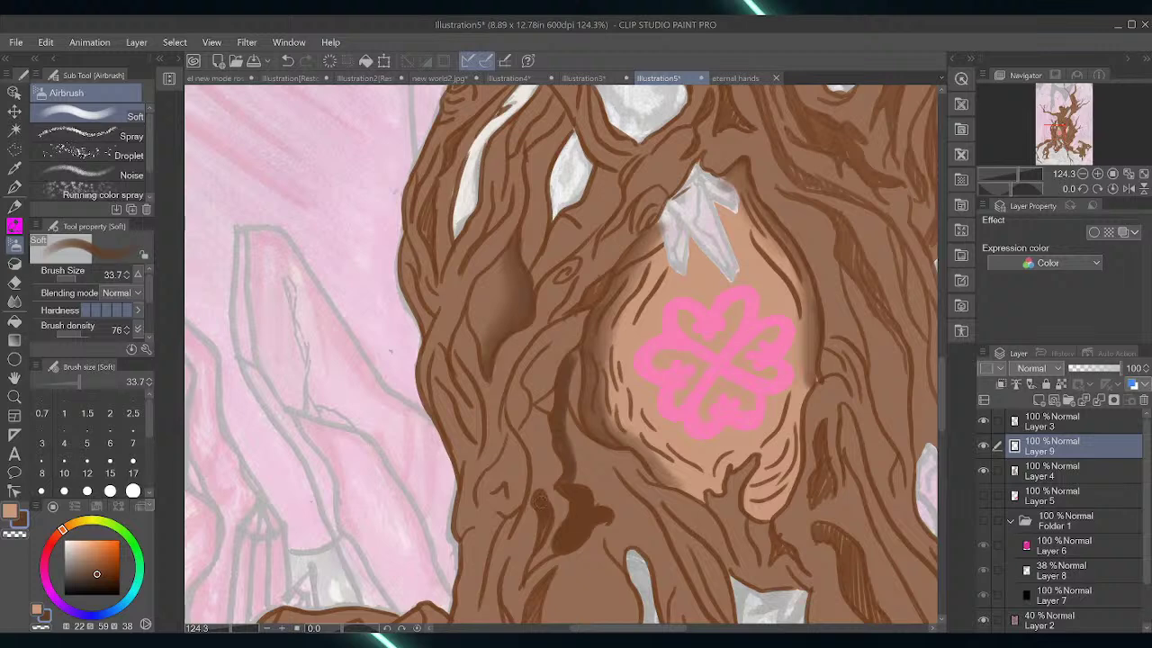
pyautogui.moveTo(541, 501); pyautogui.dragTo(540, 543)
pyautogui.moveTo(448, 252)
pyautogui.mouseDown()
pyautogui.moveTo(447, 218)
pyautogui.moveTo(446, 251)
pyautogui.moveTo(459, 153)
pyautogui.moveTo(447, 201)
pyautogui.moveTo(484, 118)
pyautogui.moveTo(450, 196)
pyautogui.moveTo(428, 315)
pyautogui.mouseUp()
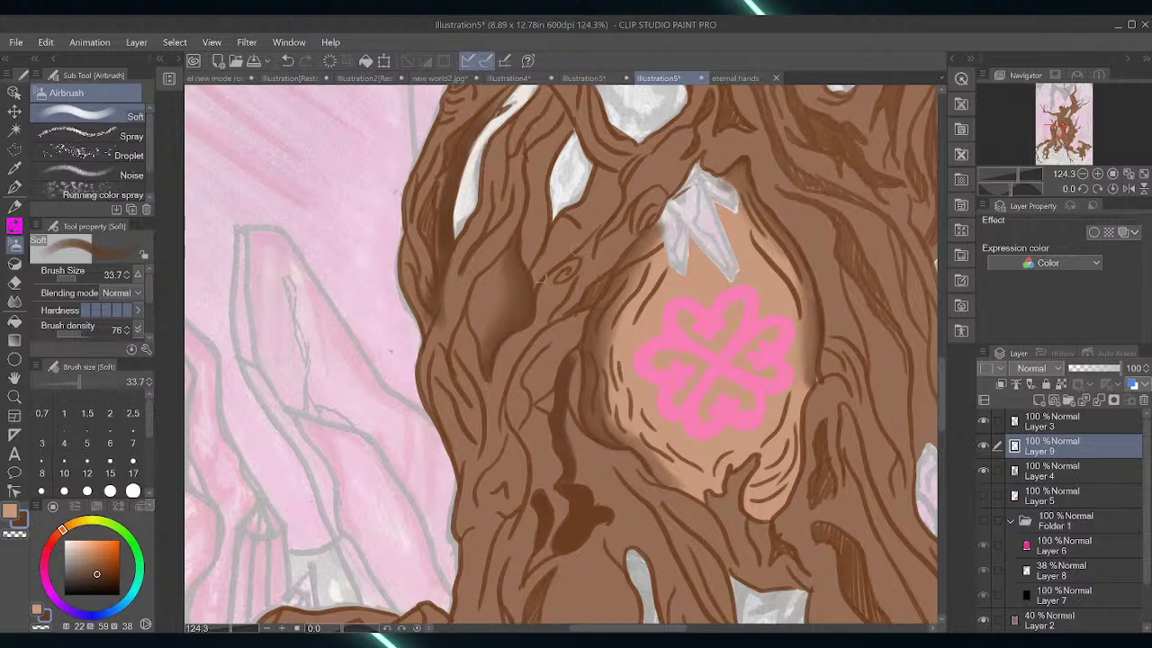
pyautogui.moveTo(540, 283)
pyautogui.mouseDown()
pyautogui.moveTo(609, 210)
pyautogui.moveTo(612, 128)
pyautogui.mouseUp()
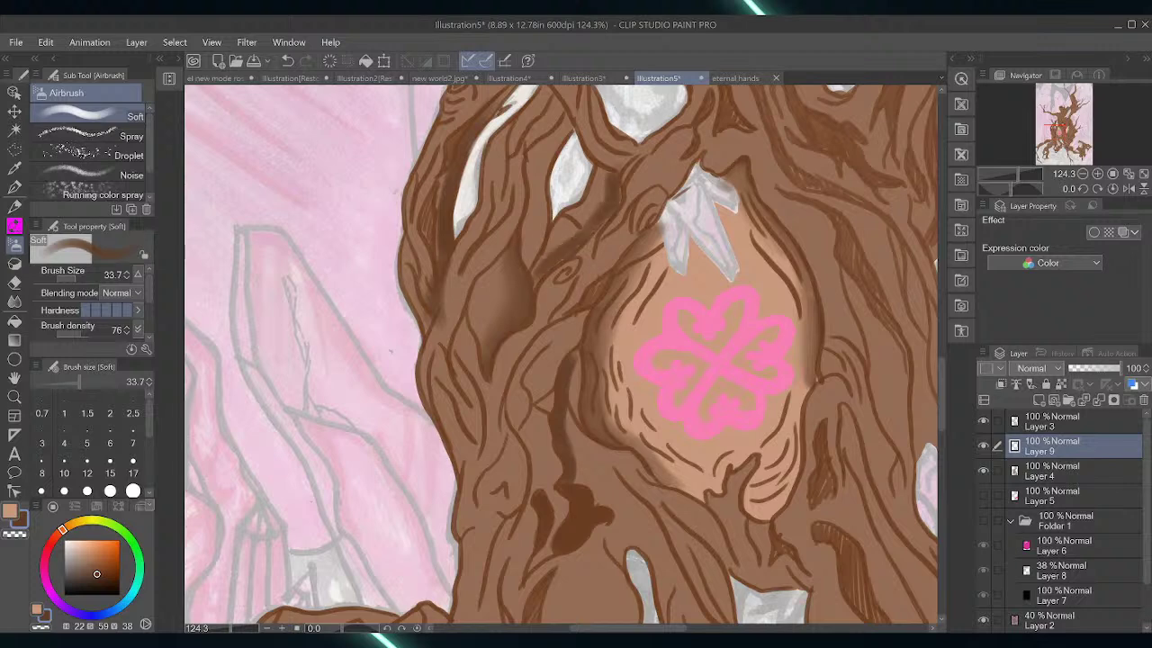
pyautogui.moveTo(546, 232)
pyautogui.mouseDown()
pyautogui.moveTo(552, 145)
pyautogui.moveTo(567, 135)
pyautogui.moveTo(515, 113)
pyautogui.mouseUp()
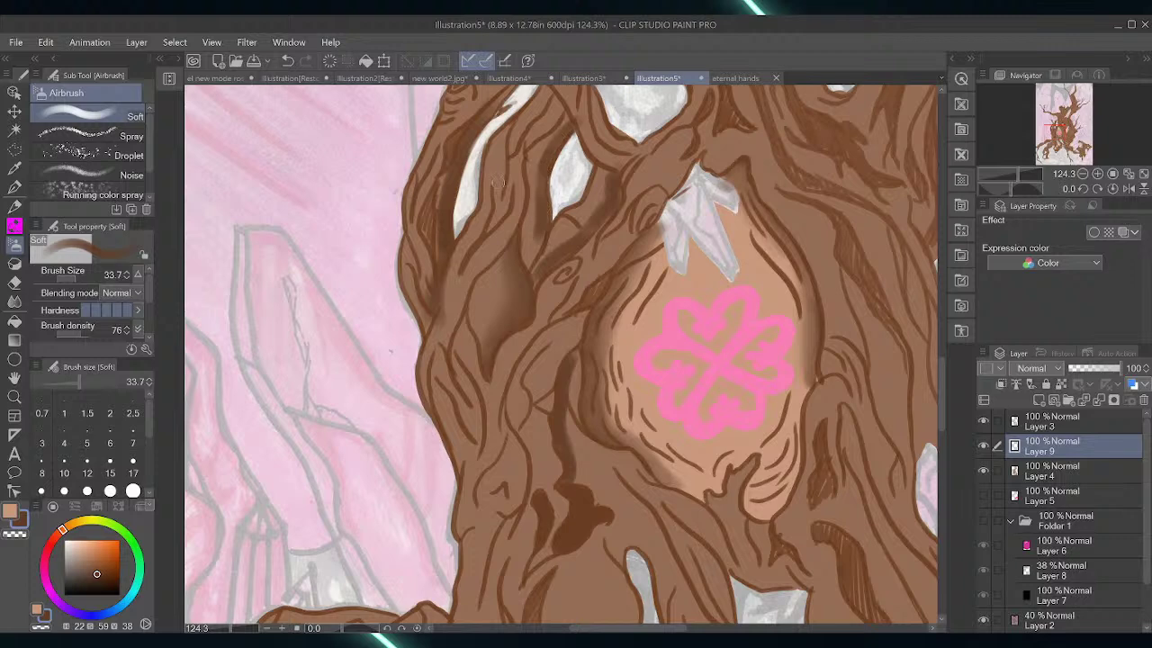
# Reduce the airbrush size to 23.8 and add finer shadows to the upper-left branches and the fold beside the hollow's left rim
pyautogui.moveTo(99, 381); pyautogui.dragTo(75, 381)
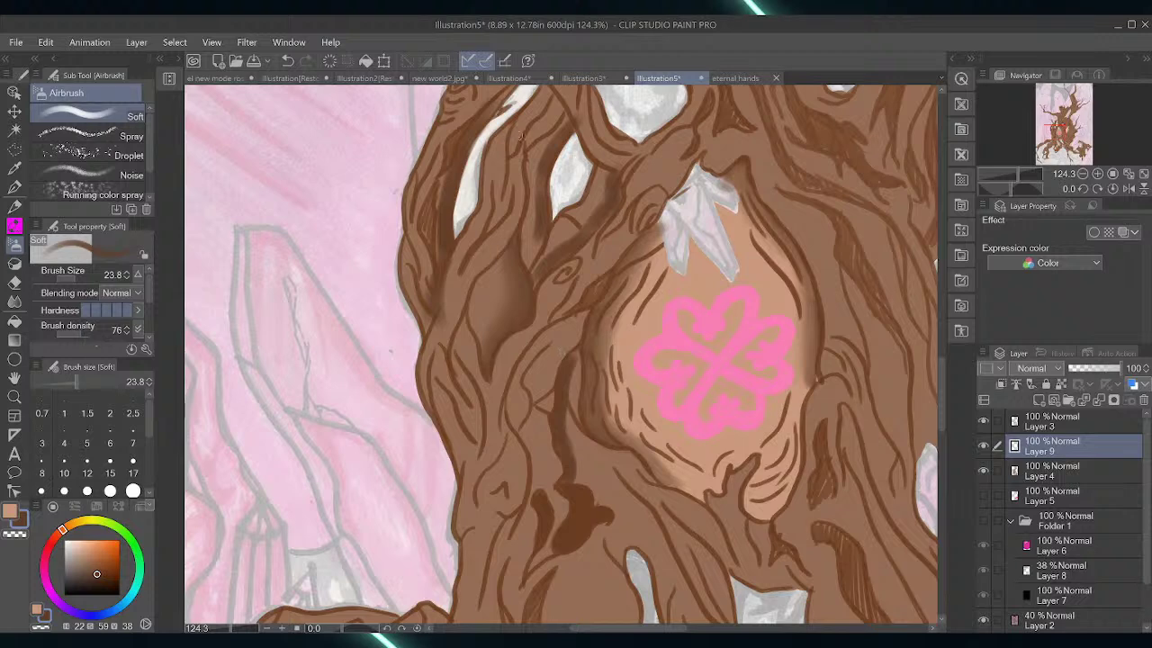
pyautogui.moveTo(520, 137)
pyautogui.mouseDown()
pyautogui.moveTo(513, 148)
pyautogui.moveTo(548, 100)
pyautogui.mouseUp()
pyautogui.moveTo(502, 192); pyautogui.dragTo(504, 166)
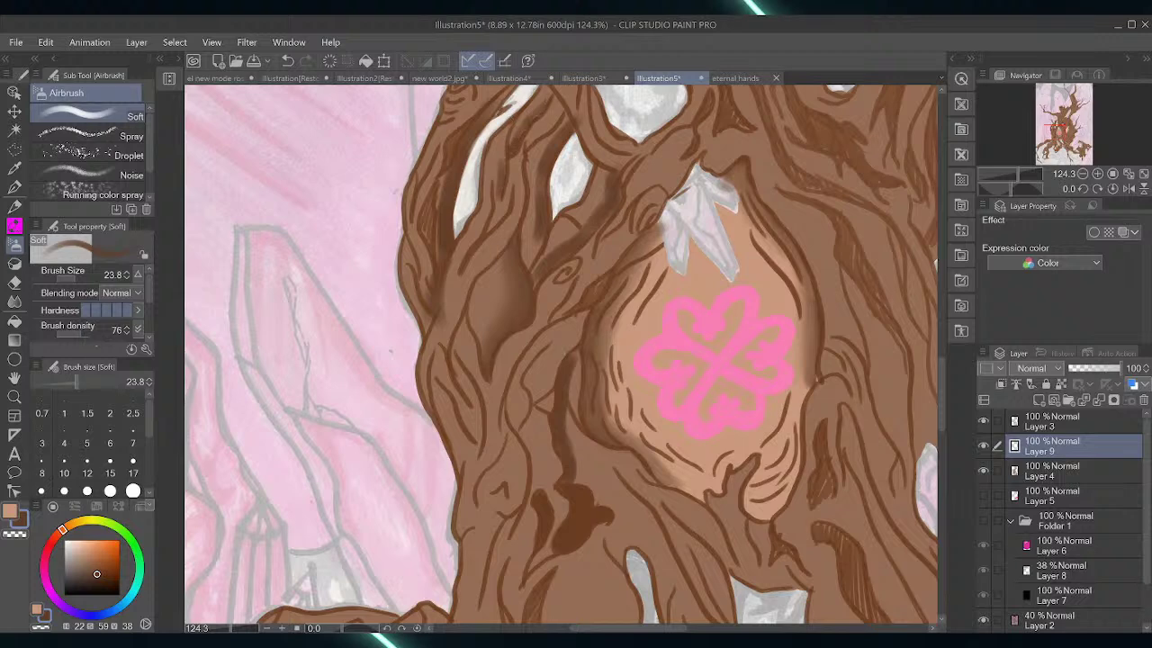
pyautogui.moveTo(578, 326)
pyautogui.mouseDown()
pyautogui.moveTo(558, 360)
pyautogui.moveTo(584, 317)
pyautogui.mouseUp()
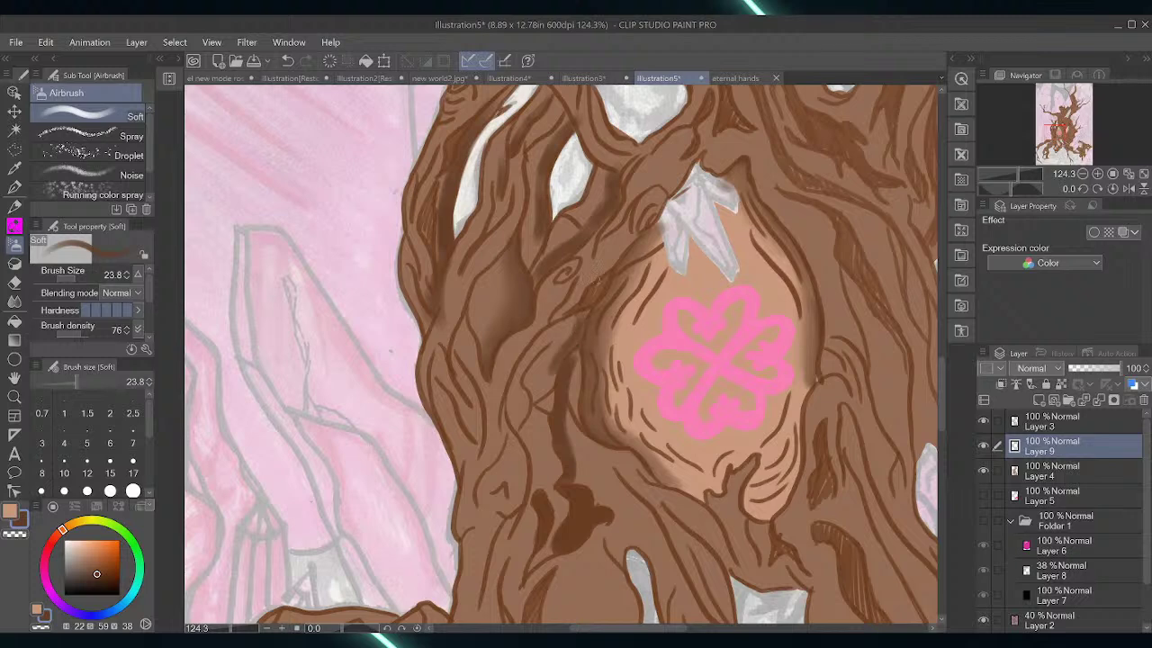
# Airbrush dark brown shadows under the hollow's lower-left rim and along the root folds running down from it
pyautogui.moveTo(636, 457)
pyautogui.mouseDown()
pyautogui.moveTo(652, 479)
pyautogui.moveTo(631, 448)
pyautogui.moveTo(599, 441)
pyautogui.mouseUp()
pyautogui.moveTo(642, 480)
pyautogui.mouseDown()
pyautogui.moveTo(718, 533)
pyautogui.moveTo(708, 515)
pyautogui.moveTo(733, 567)
pyautogui.mouseUp()
pyautogui.moveTo(686, 486); pyautogui.dragTo(699, 498)
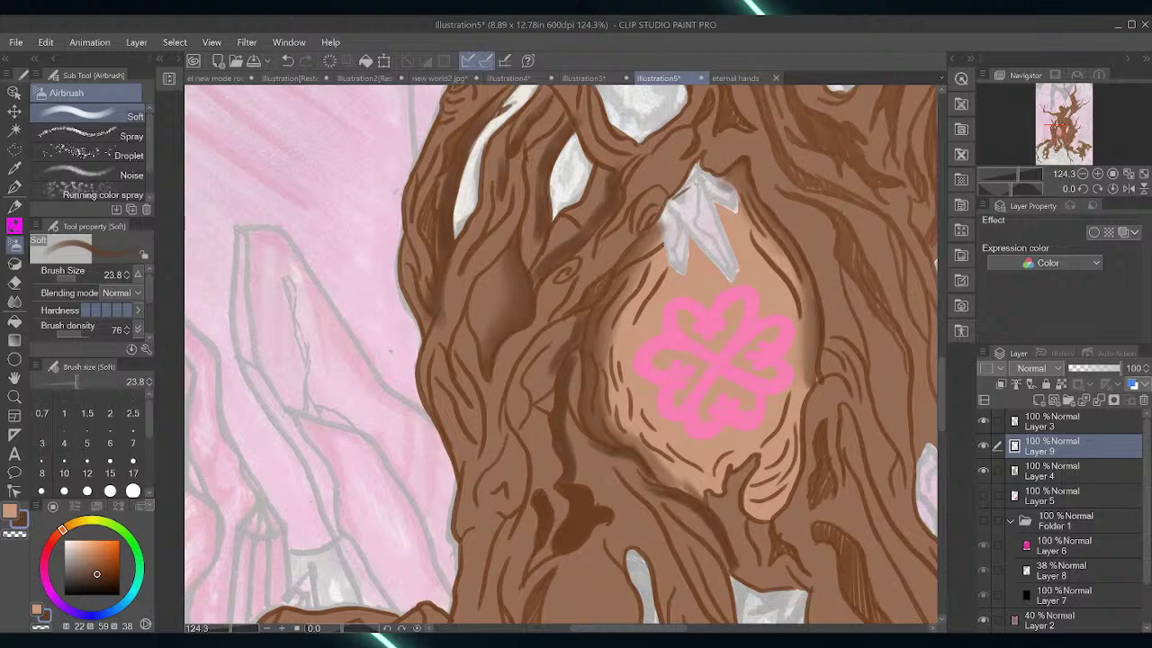
pyautogui.moveTo(620, 475); pyautogui.dragTo(682, 587)
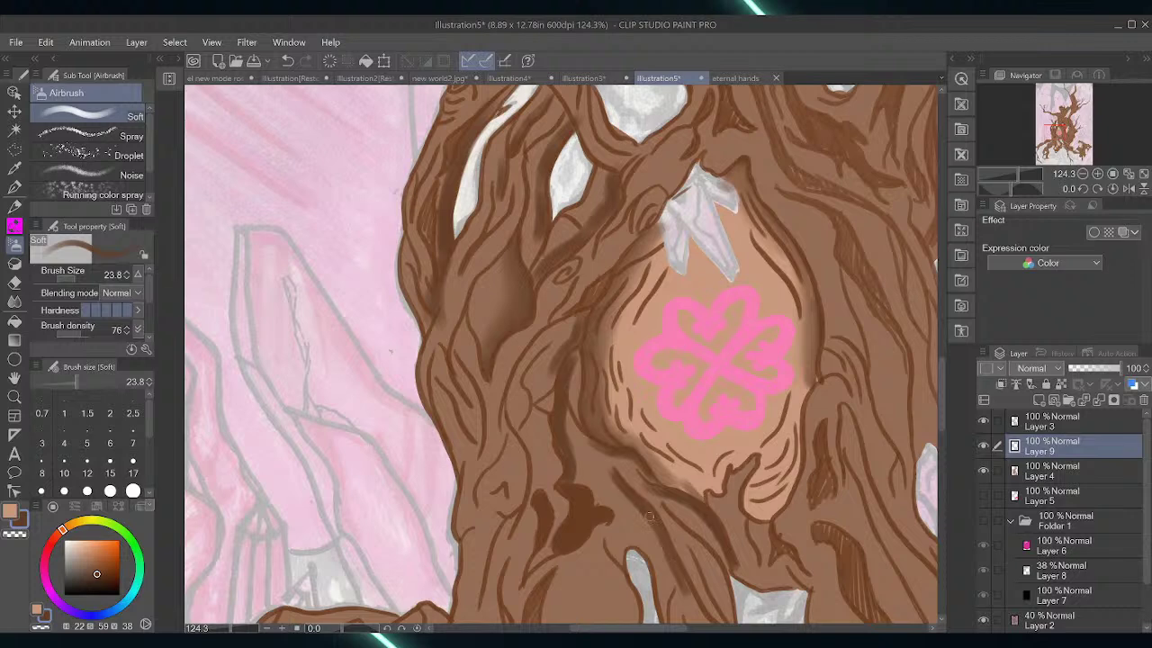
# Airbrush dark brown shadows into the bark folds along the trunk's left edge, below the upper branches
pyautogui.moveTo(473, 505)
pyautogui.mouseDown()
pyautogui.moveTo(477, 469)
pyautogui.moveTo(501, 436)
pyautogui.mouseUp()
pyautogui.moveTo(456, 367)
pyautogui.mouseDown()
pyautogui.moveTo(478, 428)
pyautogui.moveTo(476, 399)
pyautogui.moveTo(477, 426)
pyautogui.moveTo(438, 399)
pyautogui.moveTo(442, 341)
pyautogui.mouseUp()
pyautogui.moveTo(442, 425)
pyautogui.mouseDown()
pyautogui.moveTo(452, 334)
pyautogui.moveTo(439, 390)
pyautogui.moveTo(466, 430)
pyautogui.mouseUp()
pyautogui.moveTo(440, 380); pyautogui.dragTo(437, 352)
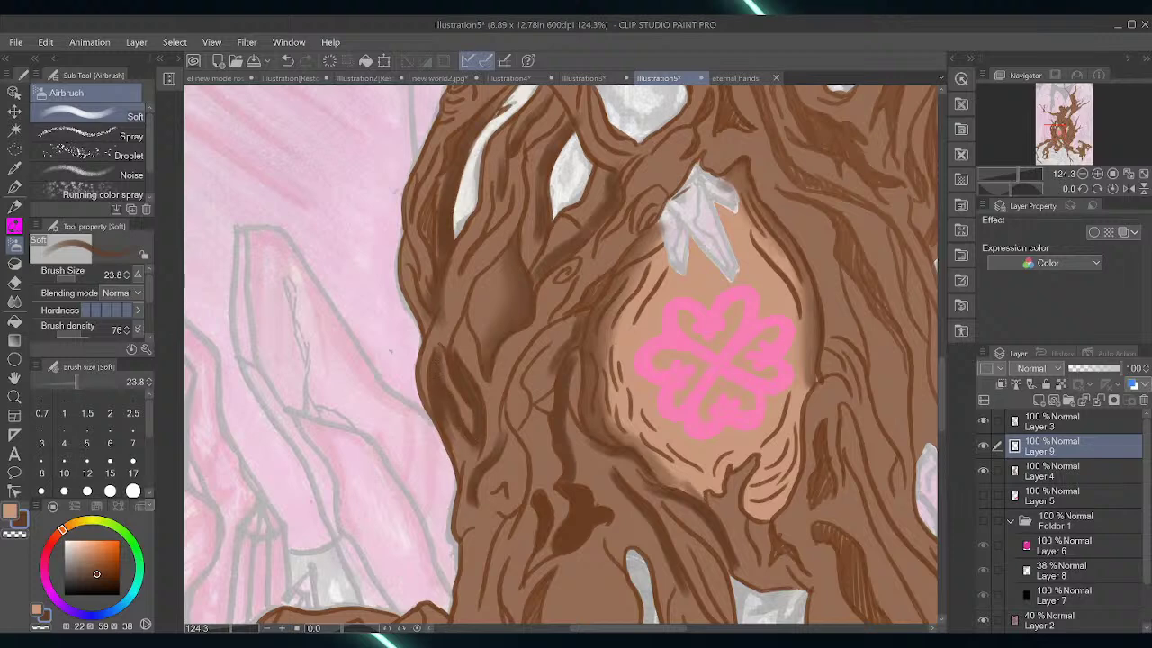
# Smooth the airbrushed shadows across the trunk's left side and beneath the hollow with the Blend tool at size 35
pyautogui.press('j')
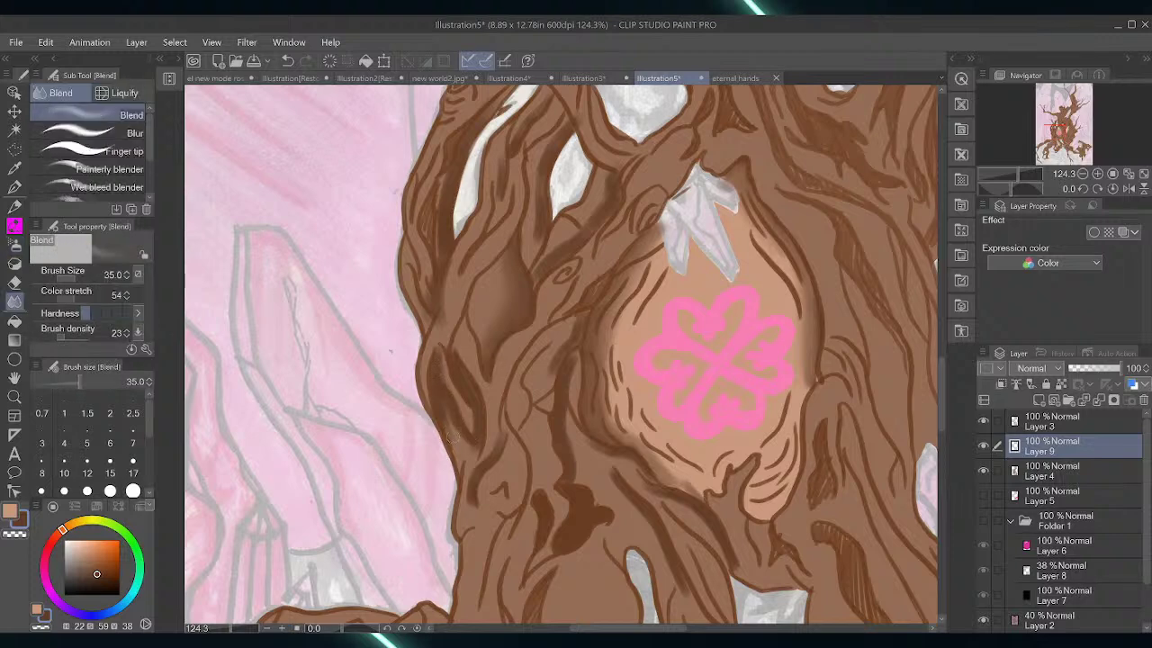
pyautogui.moveTo(448, 414)
pyautogui.mouseDown()
pyautogui.moveTo(463, 440)
pyautogui.moveTo(454, 423)
pyautogui.mouseUp()
pyautogui.moveTo(468, 453)
pyautogui.mouseDown()
pyautogui.moveTo(479, 397)
pyautogui.moveTo(468, 438)
pyautogui.mouseUp()
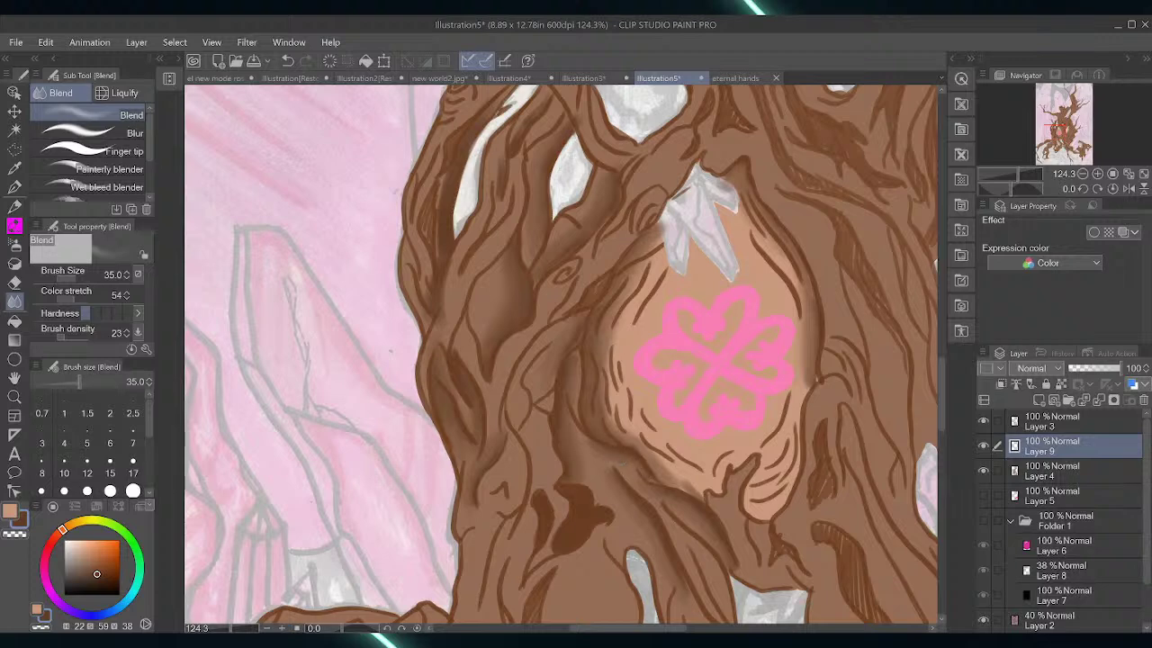
# Airbrush shadows onto the lower roots between the grey openings, sampling a brown from the artwork for the strokes
pyautogui.moveTo(941, 348); pyautogui.dragTo(939, 405)
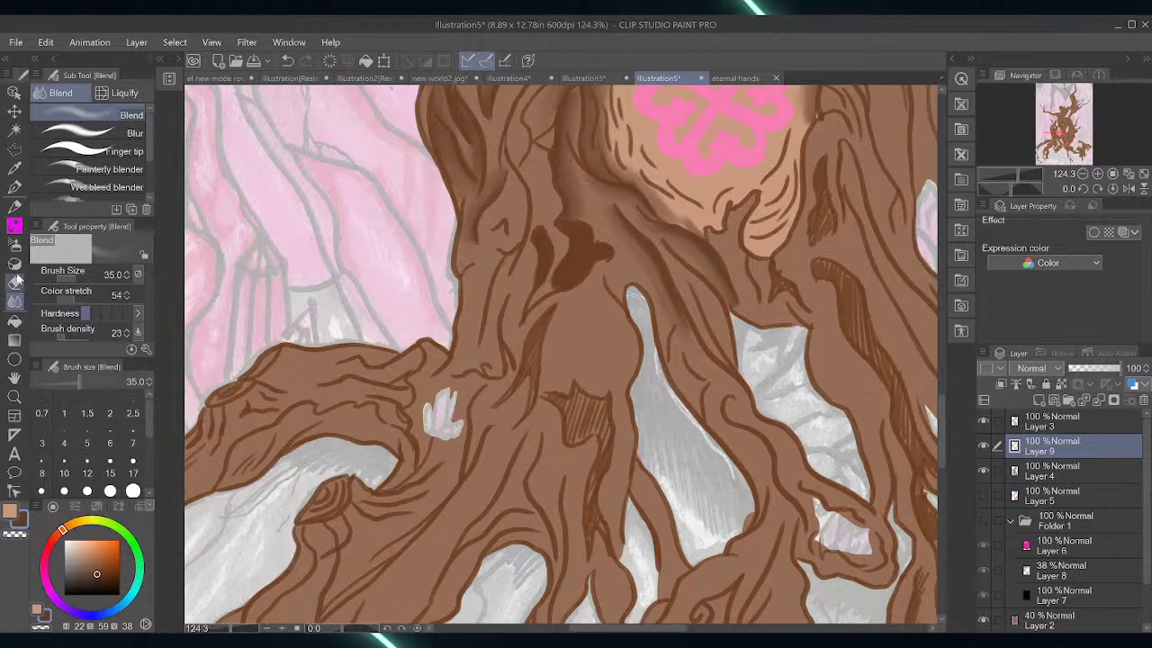
pyautogui.click(14, 244)
pyautogui.moveTo(632, 490)
pyautogui.mouseDown()
pyautogui.moveTo(636, 460)
pyautogui.moveTo(633, 493)
pyautogui.mouseUp()
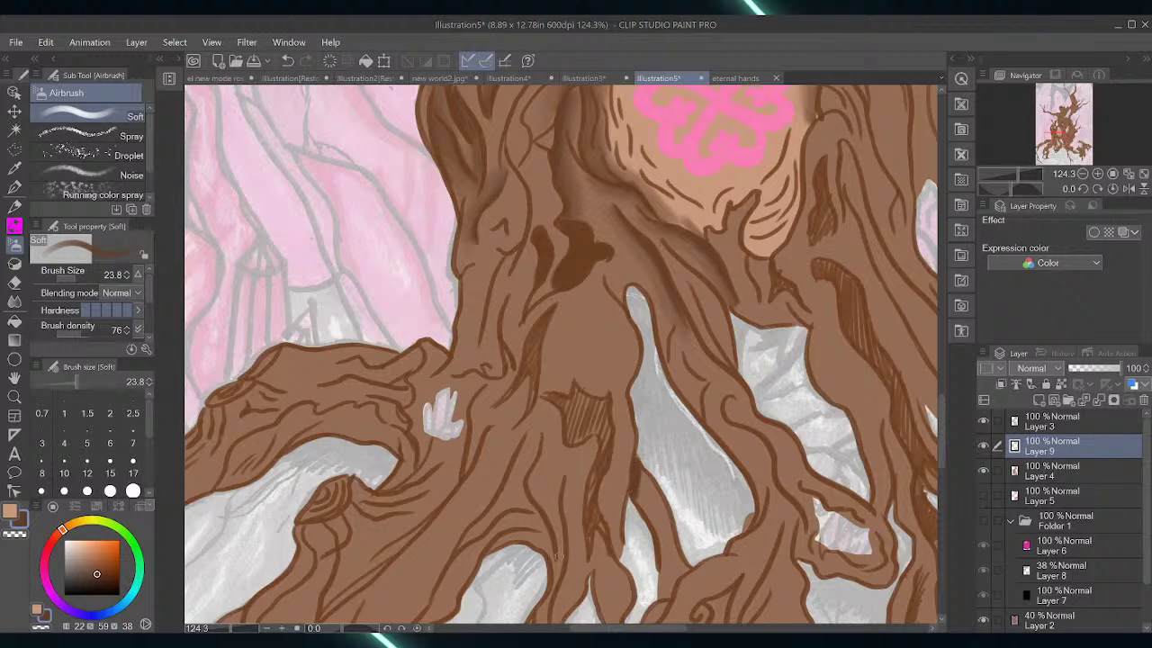
pyautogui.moveTo(557, 556)
pyautogui.mouseDown()
pyautogui.moveTo(560, 493)
pyautogui.moveTo(560, 540)
pyautogui.mouseUp()
pyautogui.keyDown('alt'); pyautogui.click(558, 497); pyautogui.keyUp('alt')
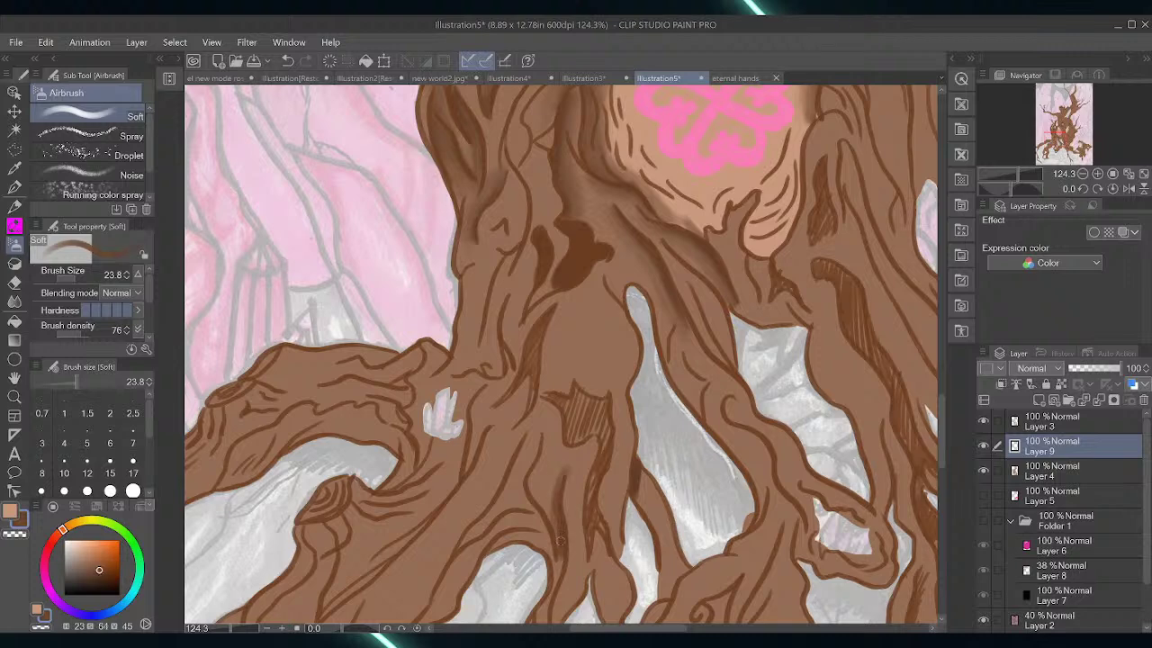
pyautogui.moveTo(559, 501); pyautogui.dragTo(558, 481)
pyautogui.moveTo(558, 564); pyautogui.dragTo(558, 540)
# Resample the dark brown from the root's shadow and airbrush long shadows along the folds of the central and lower-left roots
pyautogui.keyDown('alt'); pyautogui.click(635, 469); pyautogui.keyUp('alt')
pyautogui.moveTo(557, 530); pyautogui.dragTo(557, 585)
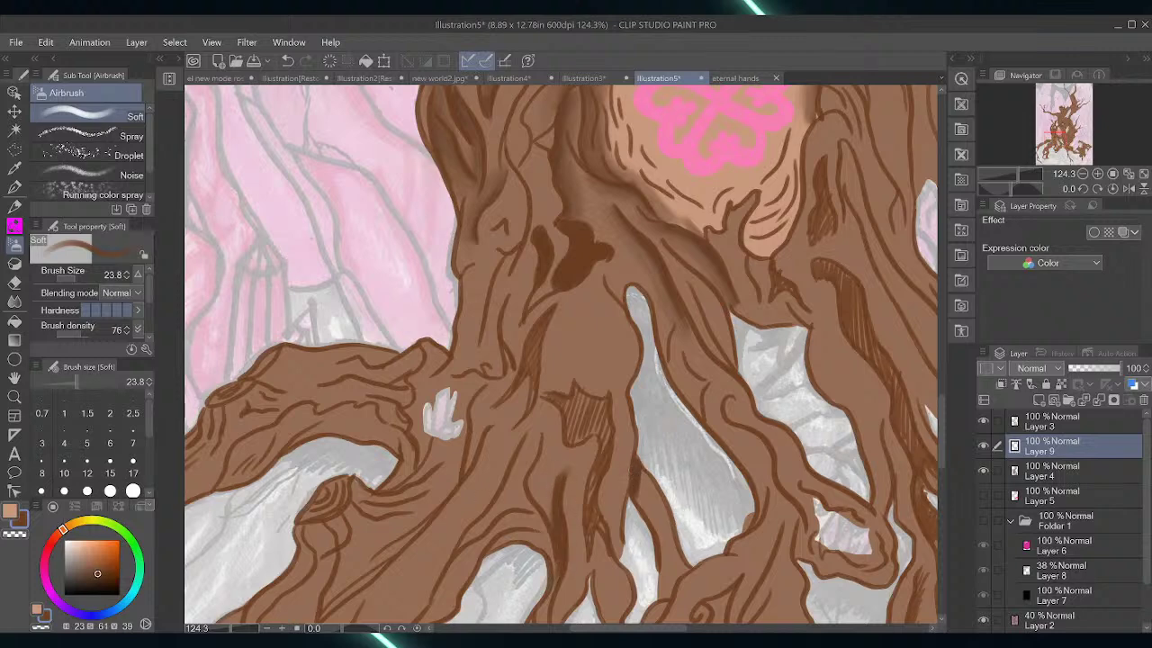
pyautogui.moveTo(463, 543)
pyautogui.mouseDown()
pyautogui.moveTo(533, 426)
pyautogui.moveTo(521, 458)
pyautogui.moveTo(482, 438)
pyautogui.moveTo(497, 423)
pyautogui.mouseUp()
pyautogui.moveTo(447, 508)
pyautogui.mouseDown()
pyautogui.moveTo(454, 480)
pyautogui.moveTo(387, 567)
pyautogui.moveTo(340, 601)
pyautogui.moveTo(454, 472)
pyautogui.mouseUp()
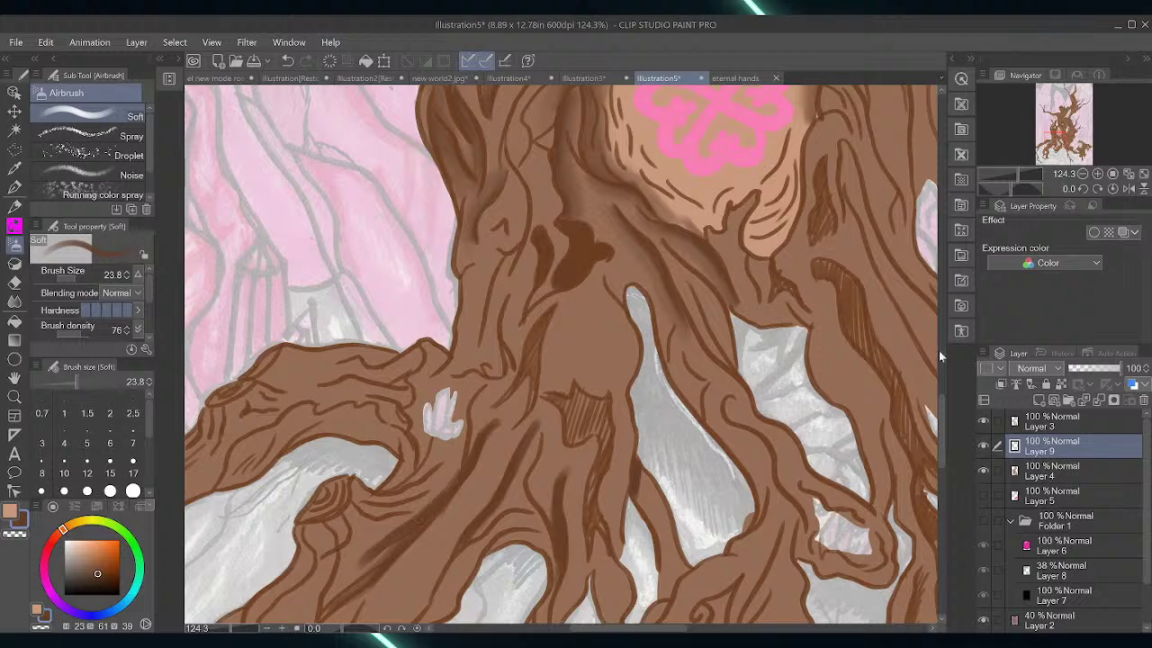
# Airbrush dark brown shadows along the underside and folds of the thick lower-left root, down to where it splits
pyautogui.moveTo(939, 410); pyautogui.dragTo(940, 442)
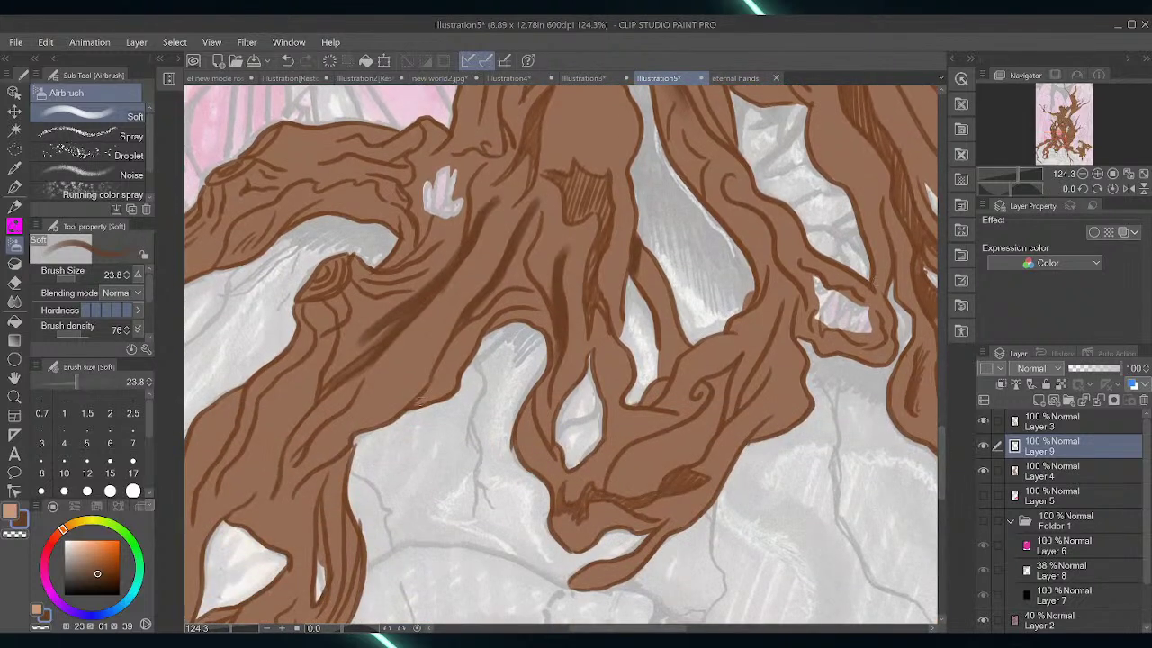
pyautogui.moveTo(419, 402)
pyautogui.mouseDown()
pyautogui.moveTo(443, 360)
pyautogui.moveTo(515, 292)
pyautogui.moveTo(496, 308)
pyautogui.mouseUp()
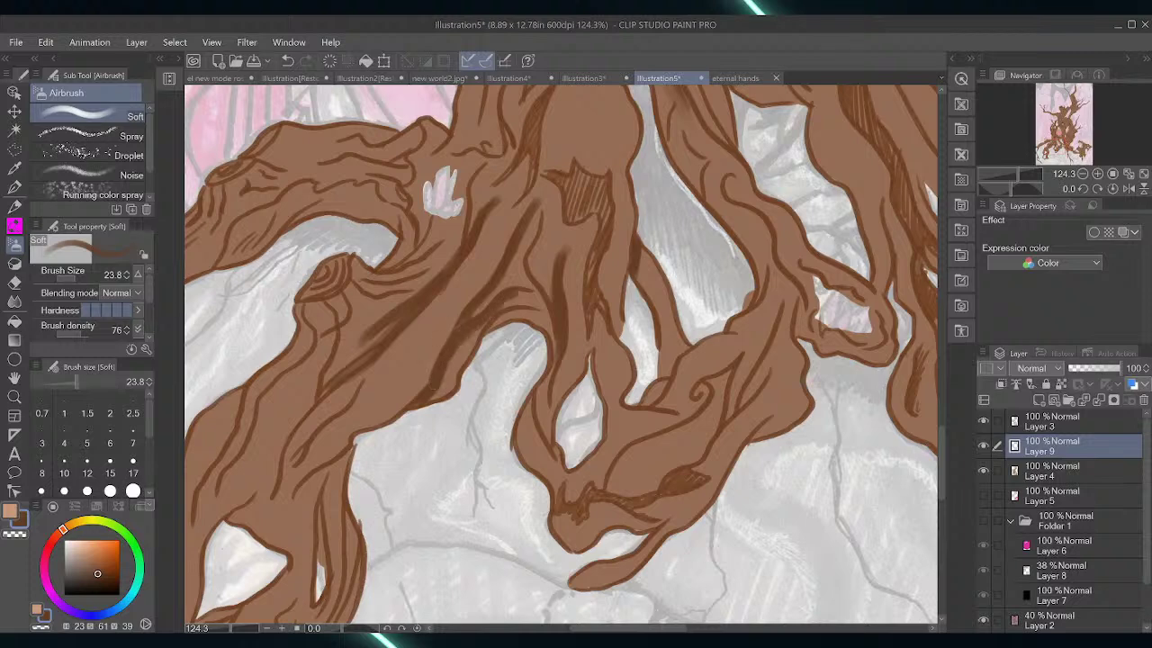
pyautogui.moveTo(329, 475)
pyautogui.mouseDown()
pyautogui.moveTo(323, 607)
pyautogui.moveTo(342, 471)
pyautogui.moveTo(300, 491)
pyautogui.moveTo(349, 449)
pyautogui.moveTo(333, 498)
pyautogui.mouseUp()
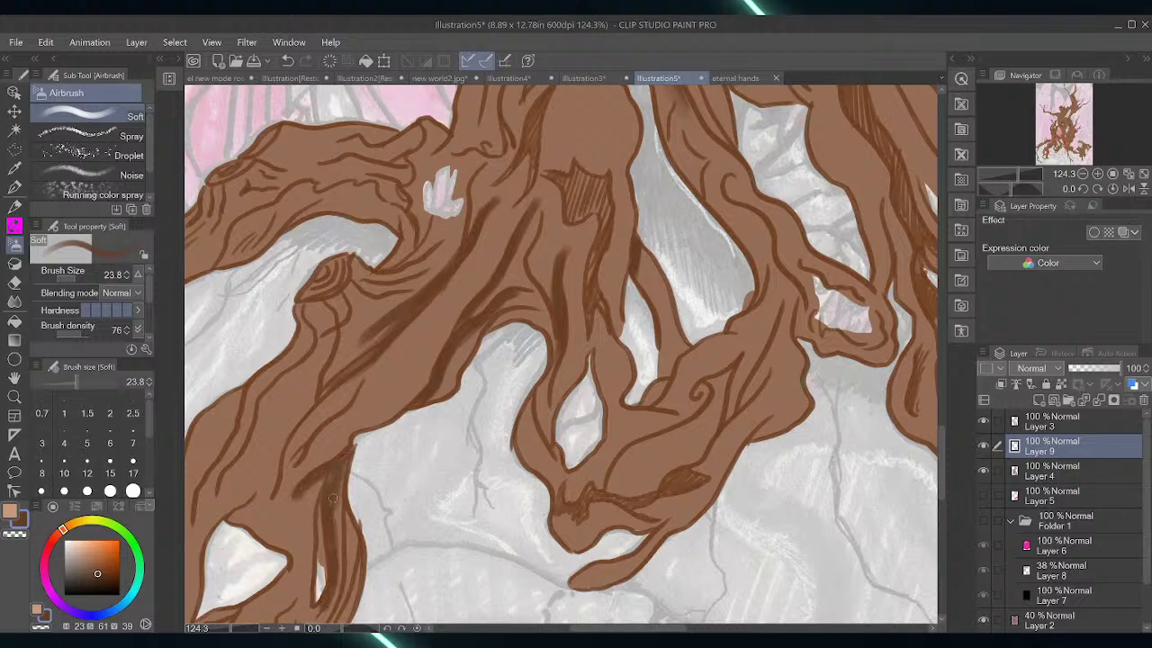
pyautogui.moveTo(310, 456)
pyautogui.mouseDown()
pyautogui.moveTo(365, 383)
pyautogui.moveTo(295, 468)
pyautogui.mouseUp()
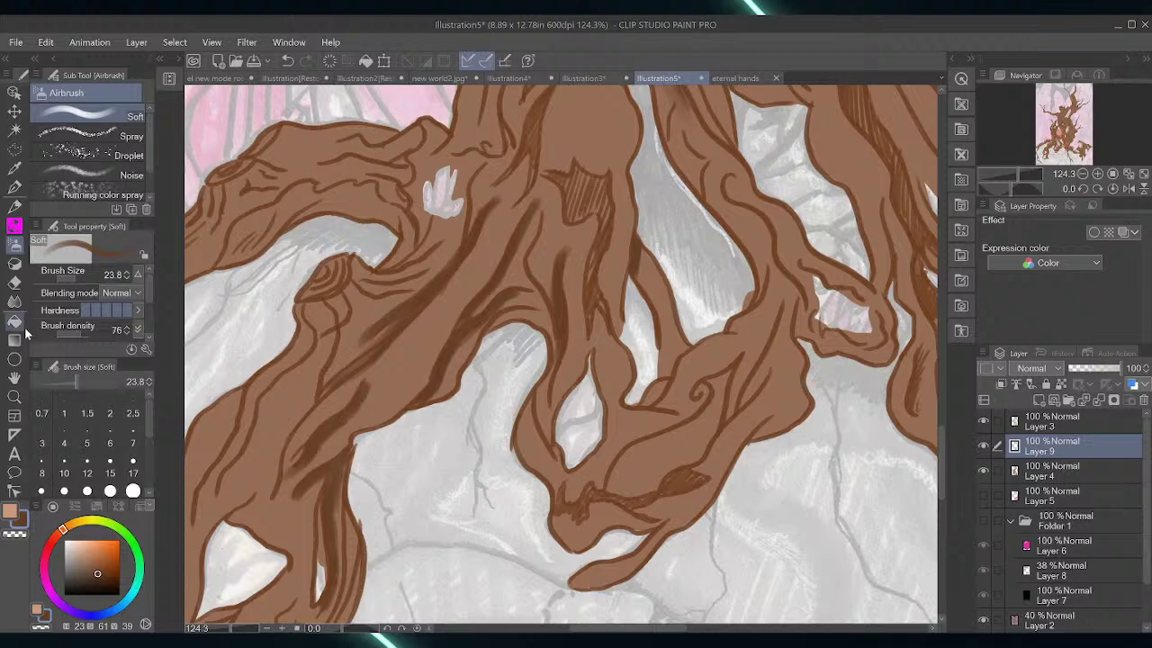
# Smooth the lower-left root's shadows along its folds with the Blend tool at size 35
pyautogui.click(14, 300)
pyautogui.moveTo(356, 406)
pyautogui.mouseDown()
pyautogui.moveTo(286, 479)
pyautogui.moveTo(288, 456)
pyautogui.mouseUp()
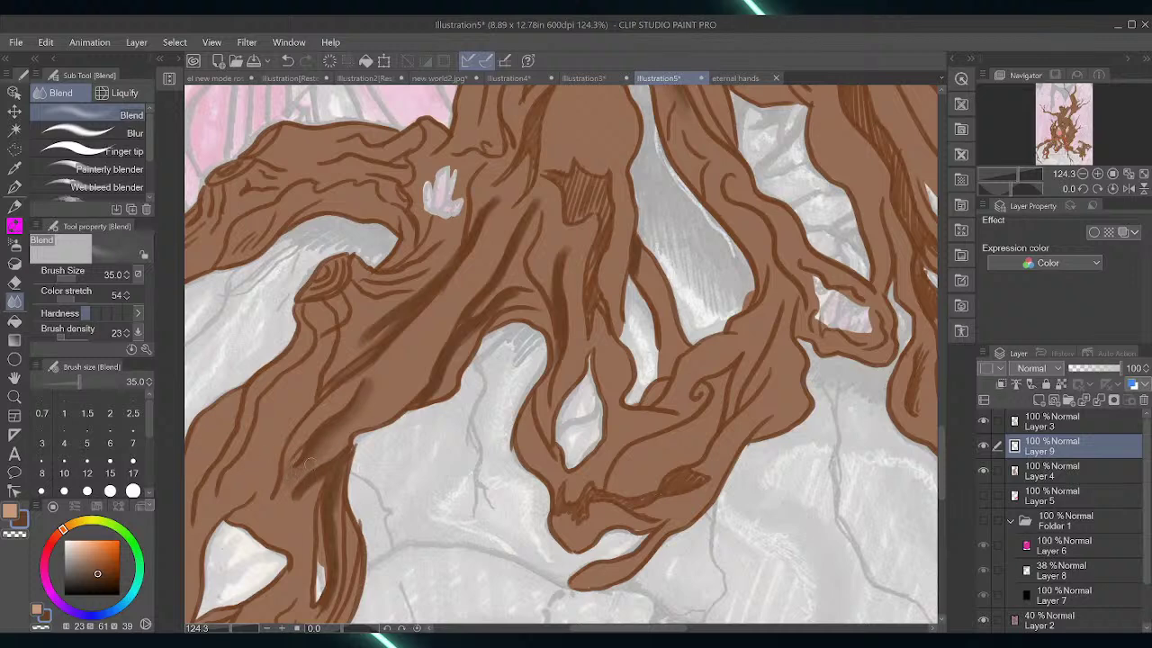
pyautogui.moveTo(364, 339); pyautogui.dragTo(437, 269)
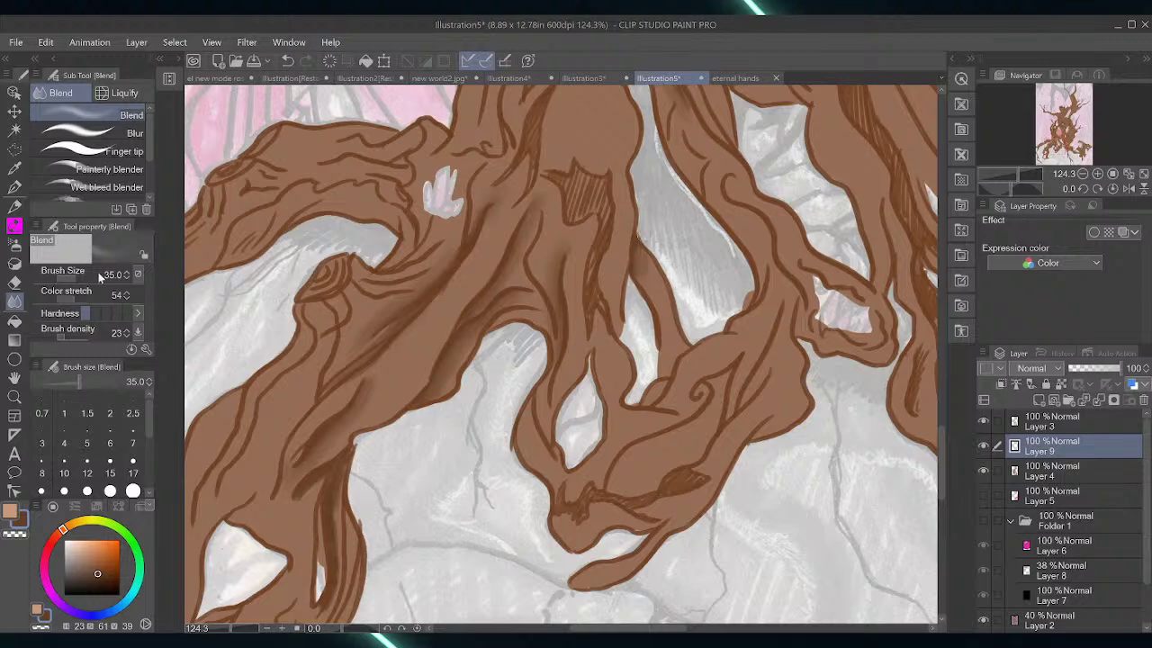
# Airbrush shadows onto the looping central root, around its spiral and small grey opening, and soften them with the Blend tool
pyautogui.click(14, 244)
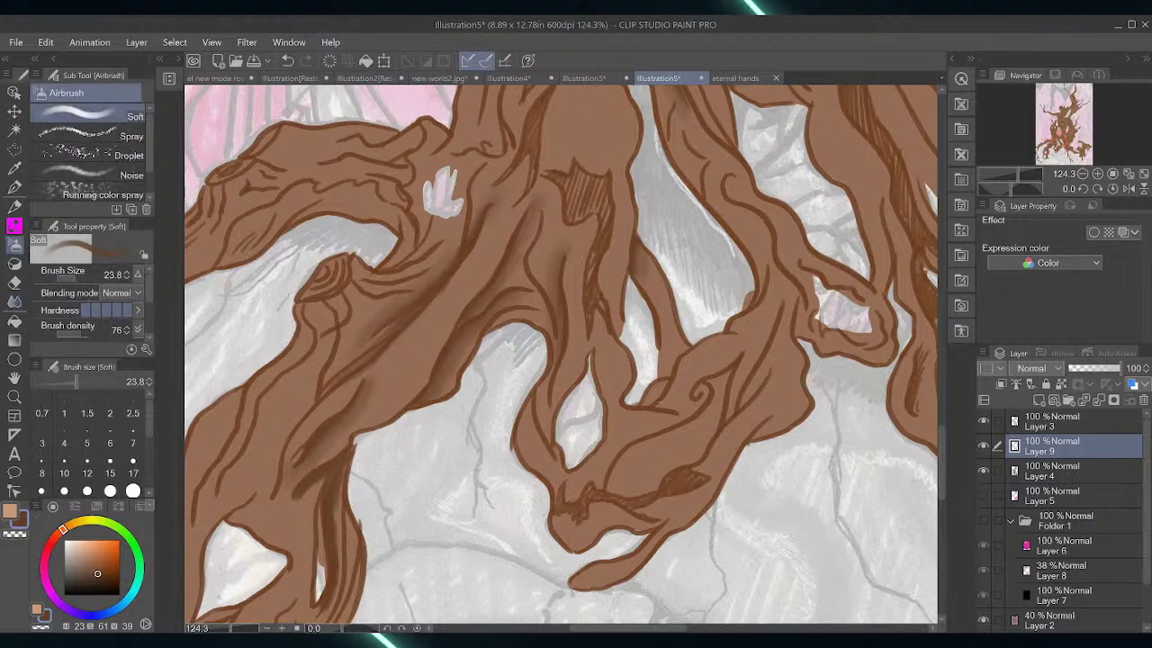
pyautogui.moveTo(700, 396)
pyautogui.mouseDown()
pyautogui.moveTo(734, 365)
pyautogui.moveTo(755, 371)
pyautogui.mouseUp()
pyautogui.moveTo(763, 365); pyautogui.dragTo(783, 310)
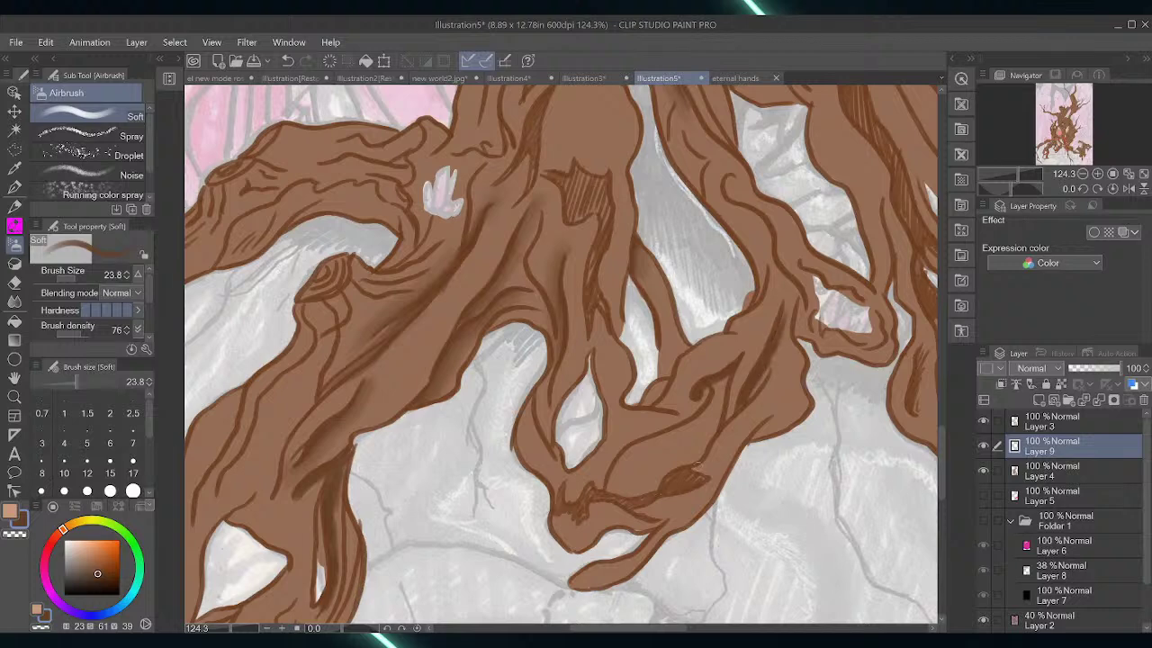
pyautogui.moveTo(700, 466); pyautogui.dragTo(774, 378)
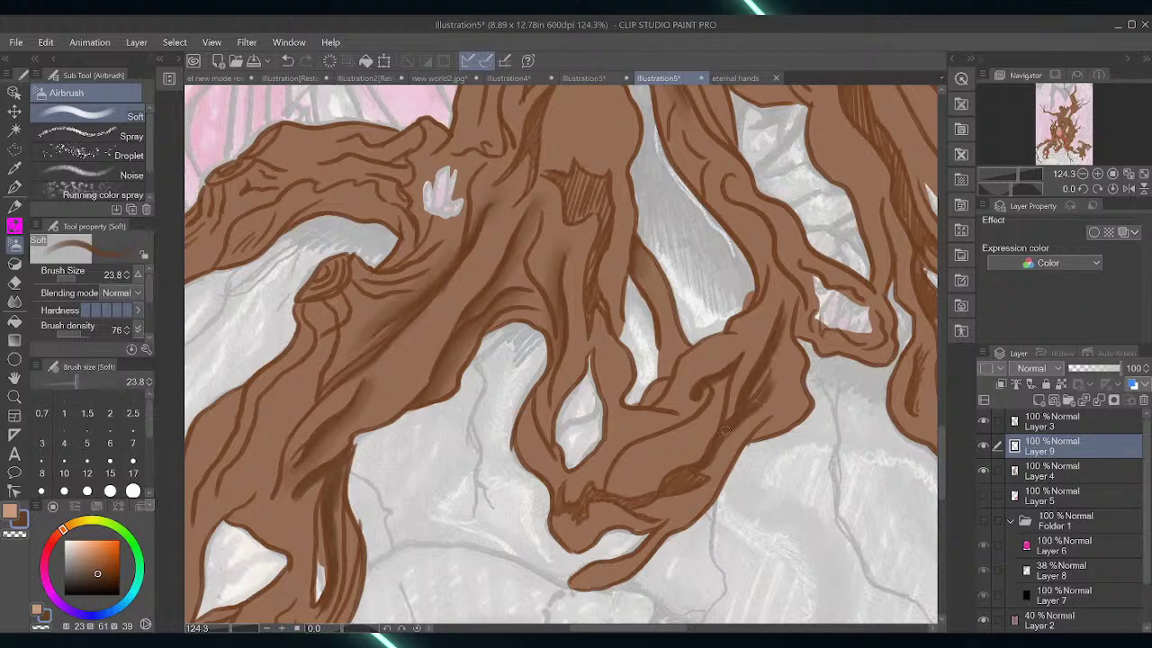
pyautogui.moveTo(725, 430); pyautogui.dragTo(771, 379)
pyautogui.moveTo(608, 491)
pyautogui.mouseDown()
pyautogui.moveTo(639, 445)
pyautogui.moveTo(628, 455)
pyautogui.moveTo(682, 421)
pyautogui.mouseUp()
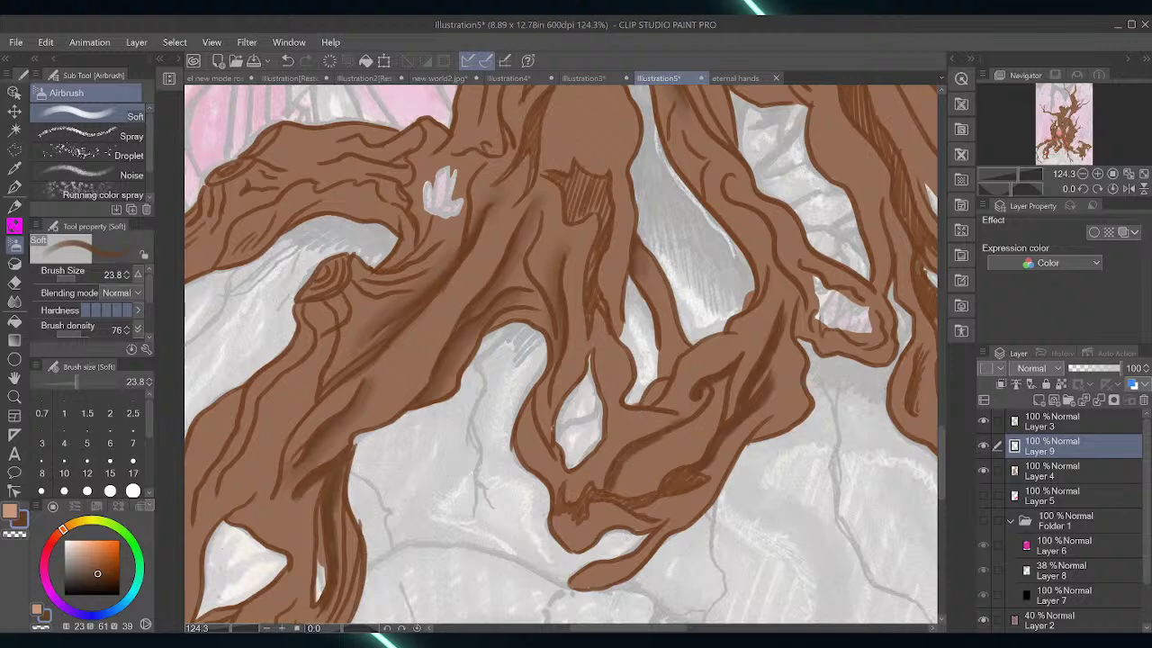
pyautogui.moveTo(551, 450)
pyautogui.mouseDown()
pyautogui.moveTo(551, 417)
pyautogui.moveTo(590, 348)
pyautogui.moveTo(550, 409)
pyautogui.moveTo(550, 385)
pyautogui.moveTo(550, 412)
pyautogui.moveTo(551, 379)
pyautogui.moveTo(555, 455)
pyautogui.moveTo(543, 439)
pyautogui.moveTo(566, 469)
pyautogui.moveTo(597, 455)
pyautogui.mouseUp()
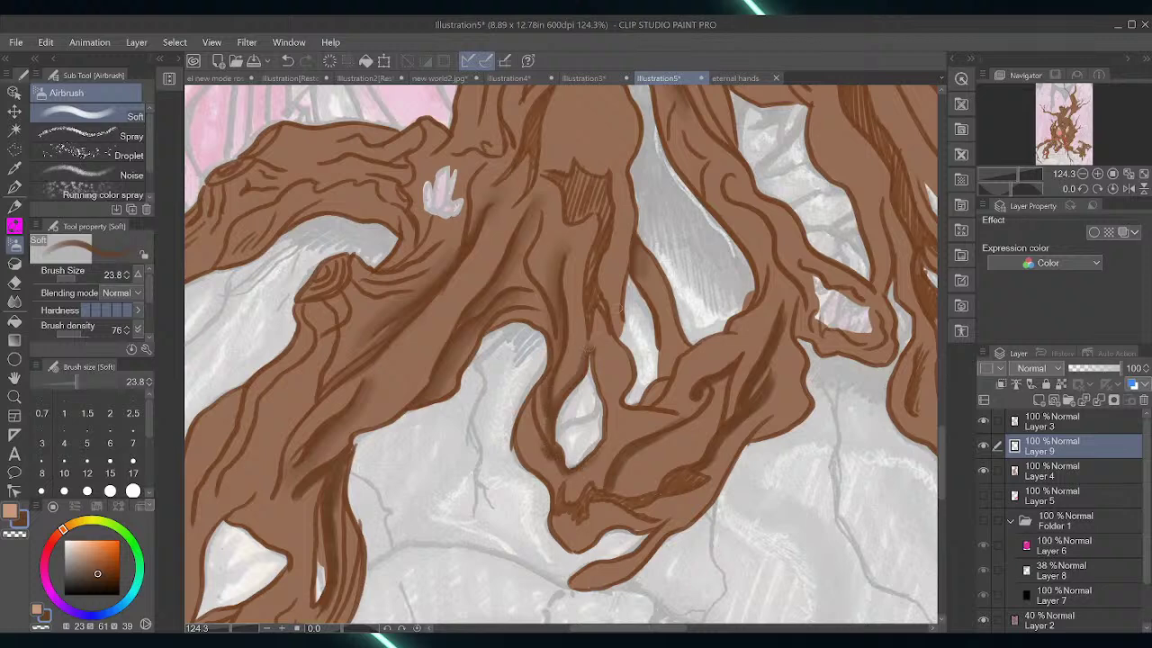
pyautogui.moveTo(590, 351)
pyautogui.mouseDown()
pyautogui.moveTo(609, 409)
pyautogui.moveTo(603, 445)
pyautogui.moveTo(597, 375)
pyautogui.moveTo(576, 383)
pyautogui.moveTo(594, 344)
pyautogui.mouseUp()
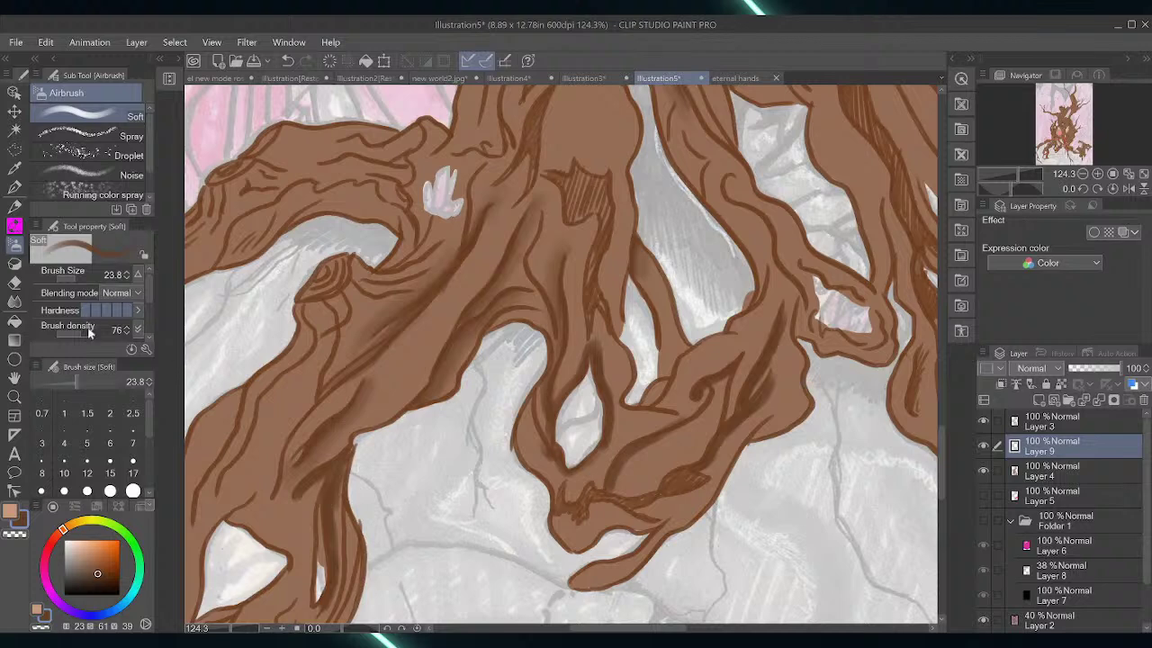
pyautogui.press('j')
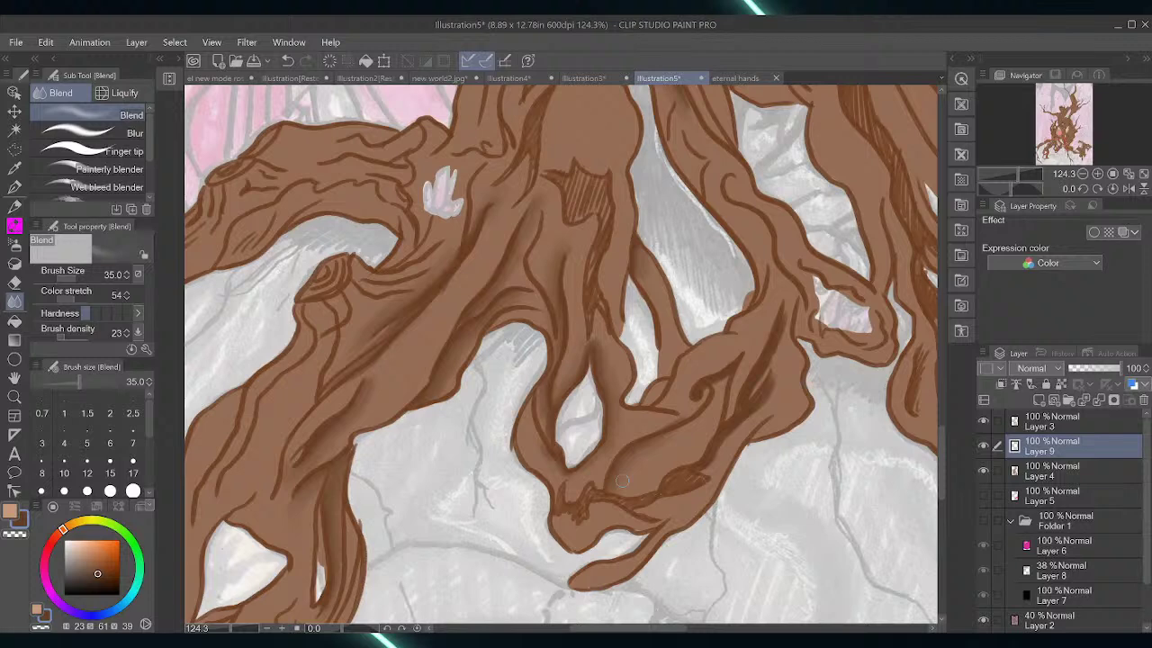
# Airbrush dark shadows into the bark folds and the jagged notch at the trunk's base below the hollow
pyautogui.doubleClick(14, 378)
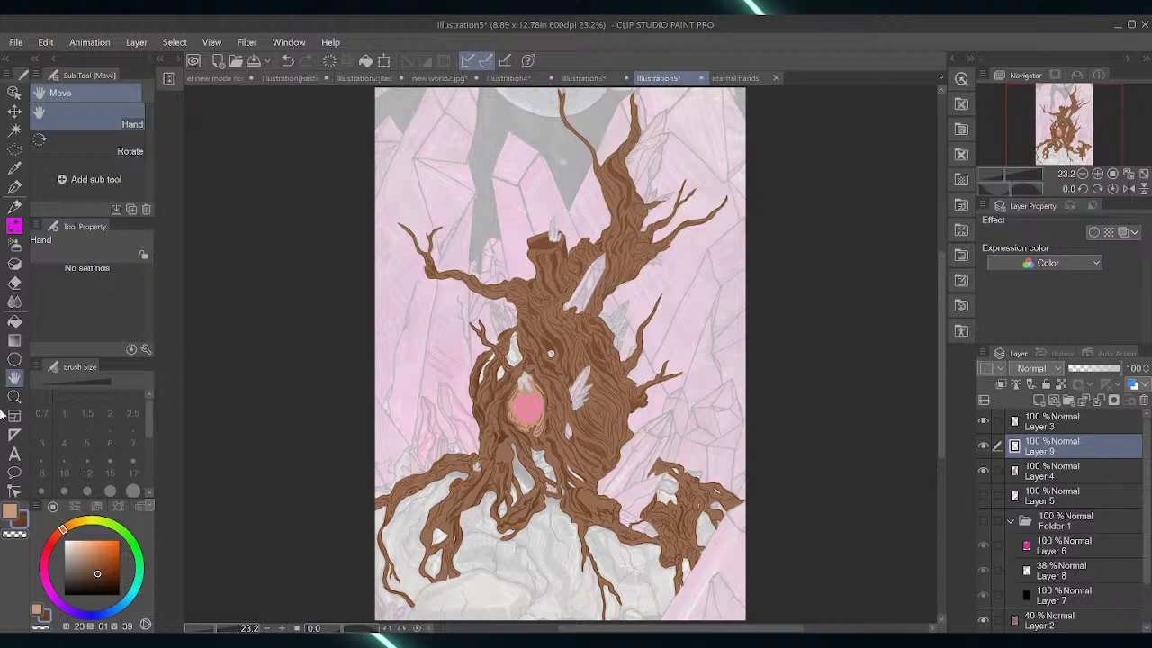
pyautogui.click(14, 396)
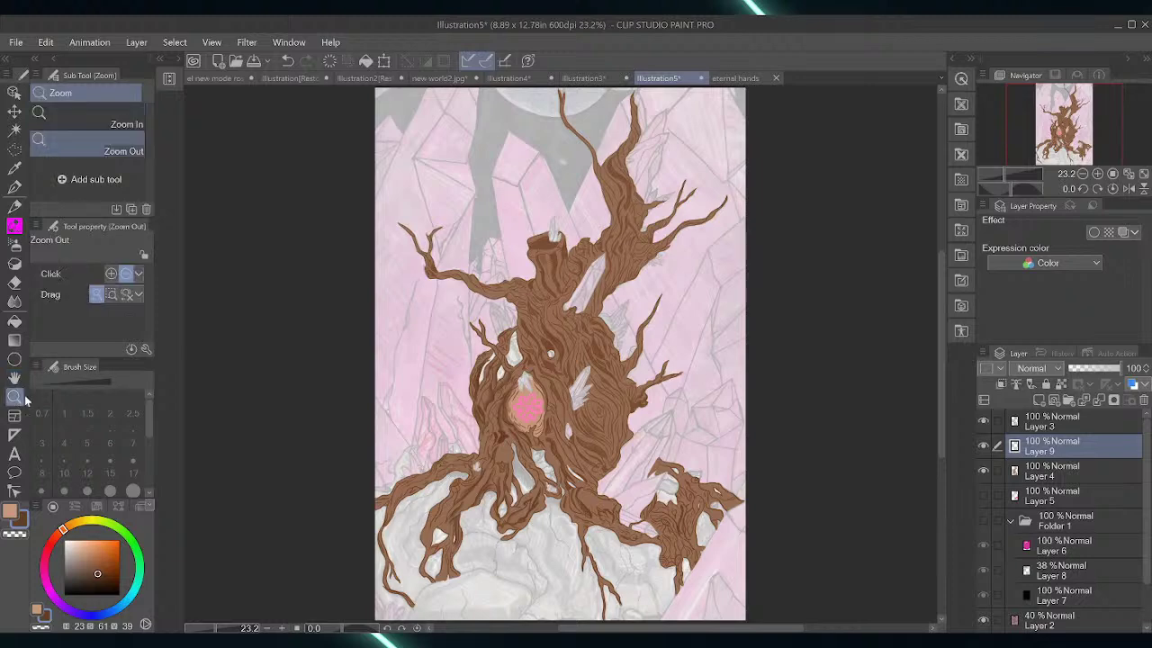
pyautogui.click(508, 475)
pyautogui.click(507, 475)
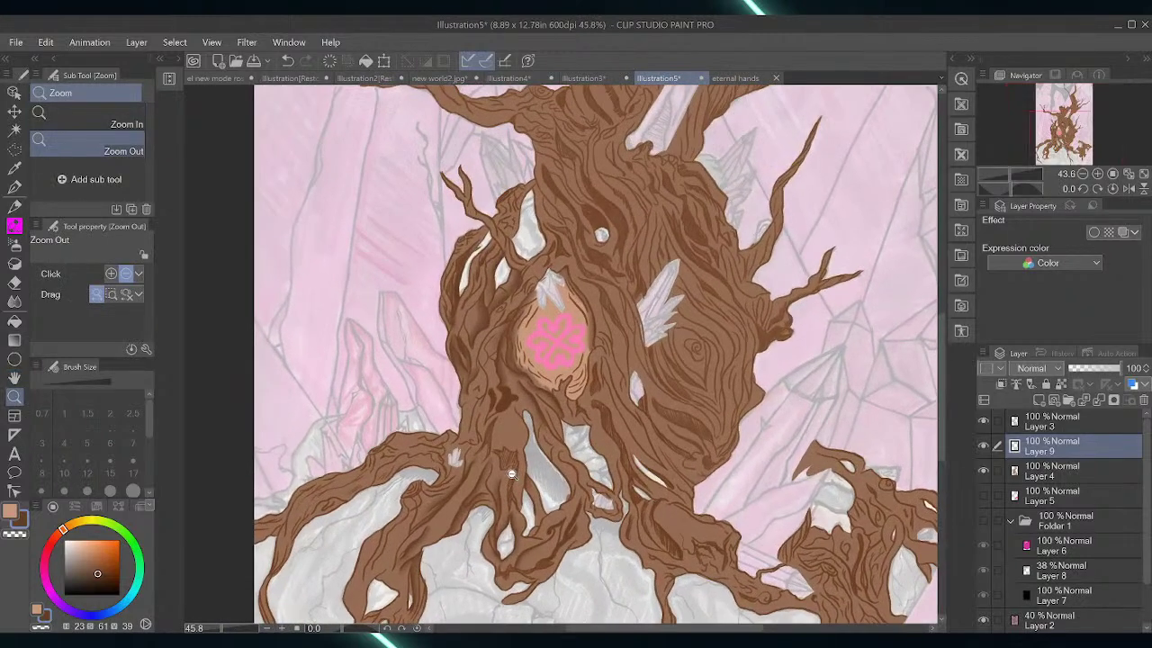
pyautogui.click(14, 245)
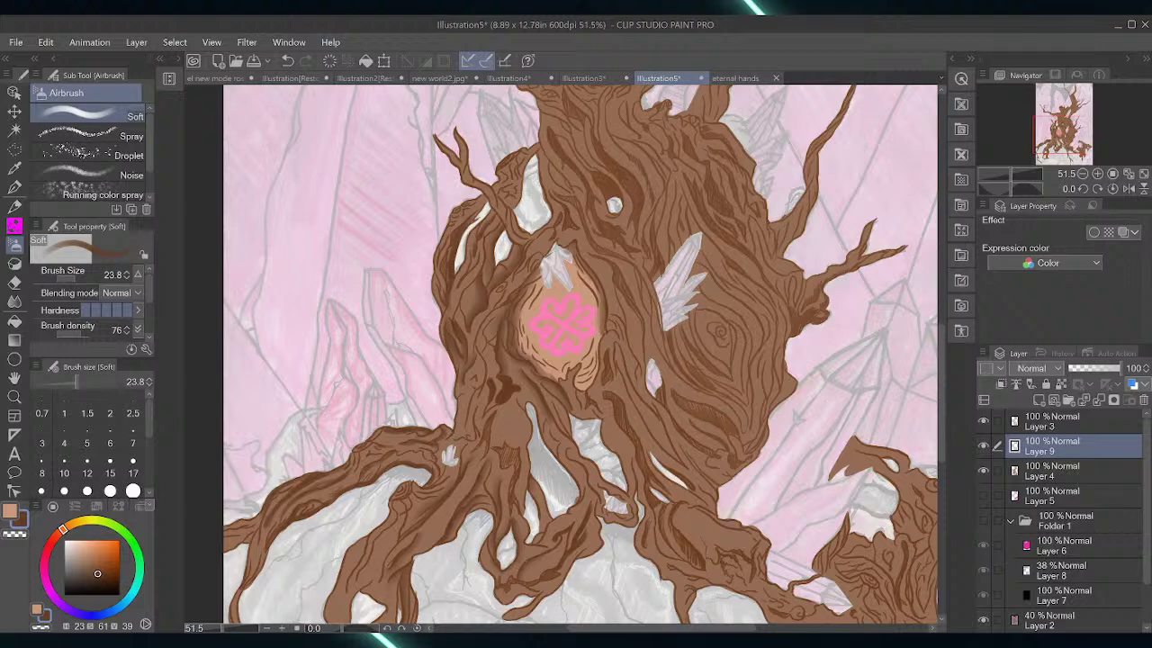
pyautogui.moveTo(468, 404); pyautogui.dragTo(466, 419)
pyautogui.moveTo(500, 450); pyautogui.dragTo(516, 463)
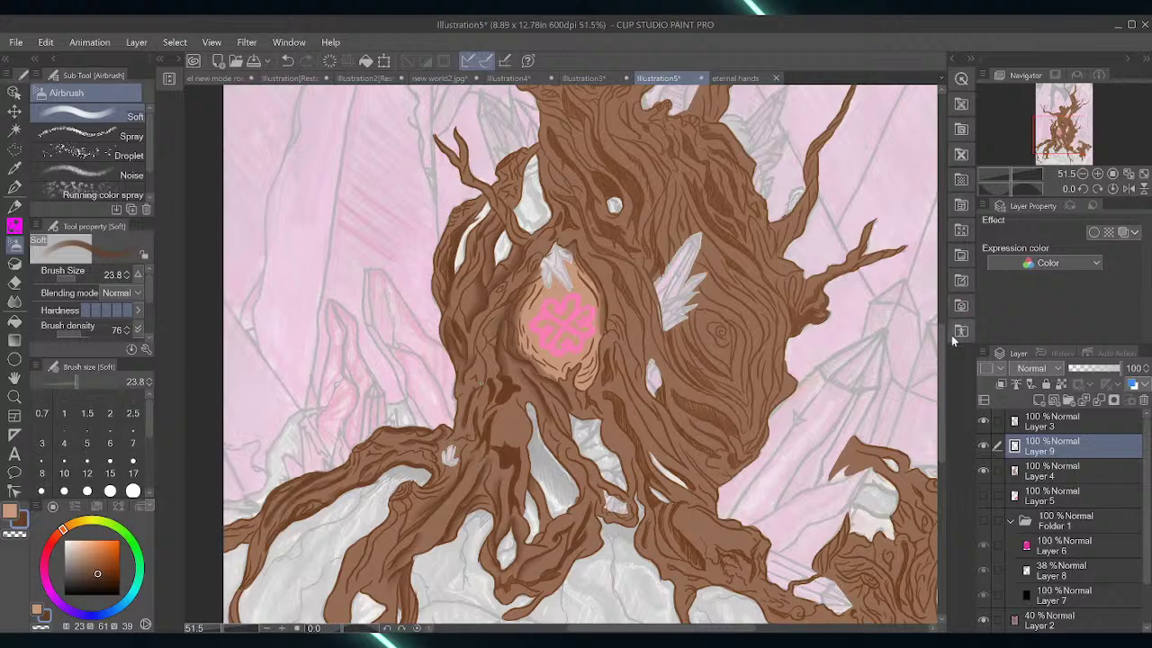
# Airbrush shadows along the forked lower-left root's prongs, following the edges around its two pale openings
pyautogui.scroll(-5, 939, 360)
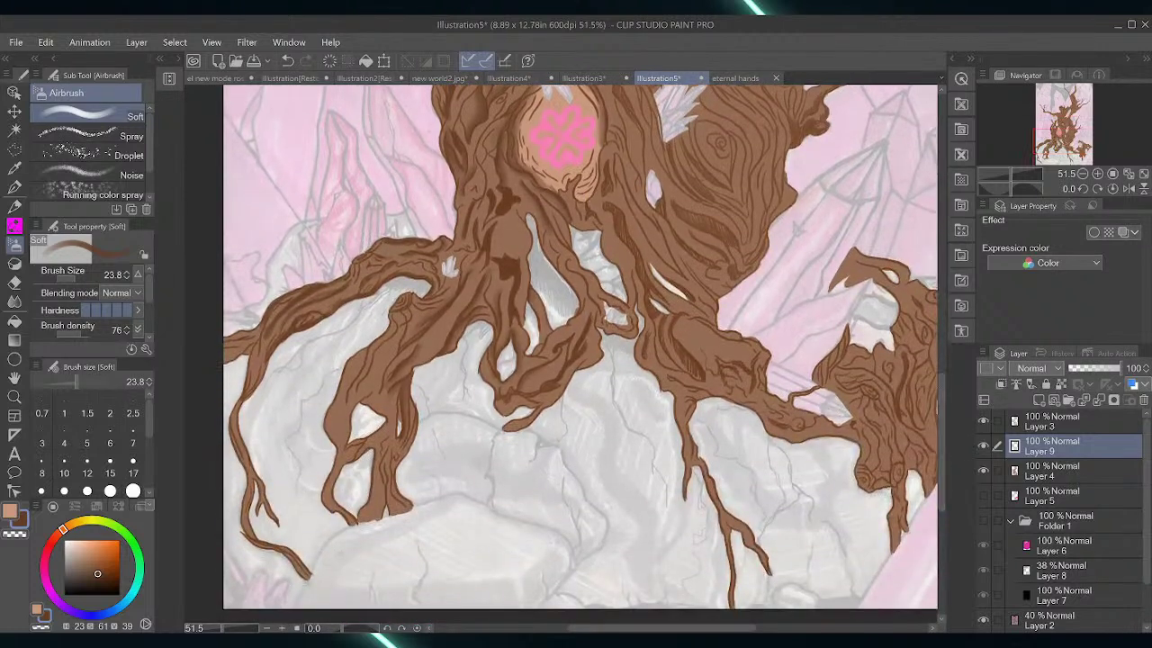
pyautogui.moveTo(384, 488)
pyautogui.mouseDown()
pyautogui.moveTo(381, 508)
pyautogui.moveTo(410, 507)
pyautogui.moveTo(396, 459)
pyautogui.moveTo(415, 420)
pyautogui.mouseUp()
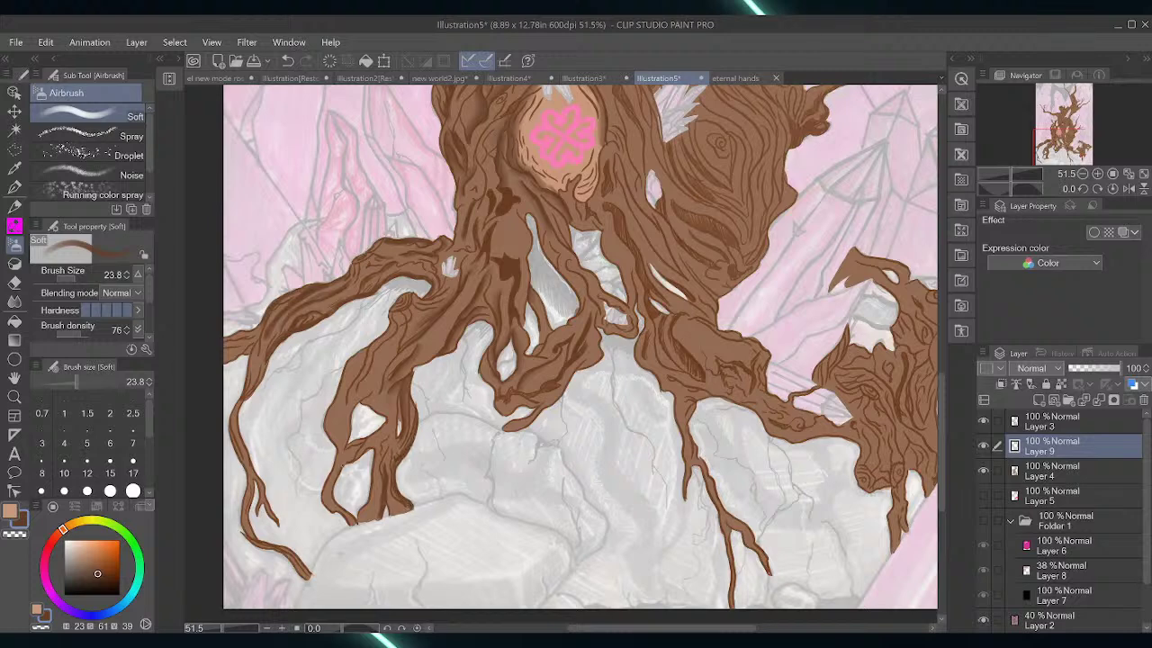
pyautogui.moveTo(335, 484)
pyautogui.mouseDown()
pyautogui.moveTo(337, 470)
pyautogui.moveTo(331, 491)
pyautogui.moveTo(354, 522)
pyautogui.moveTo(329, 506)
pyautogui.moveTo(331, 400)
pyautogui.mouseUp()
pyautogui.moveTo(339, 444); pyautogui.dragTo(342, 398)
pyautogui.moveTo(349, 457)
pyautogui.mouseDown()
pyautogui.moveTo(348, 419)
pyautogui.moveTo(359, 445)
pyautogui.mouseUp()
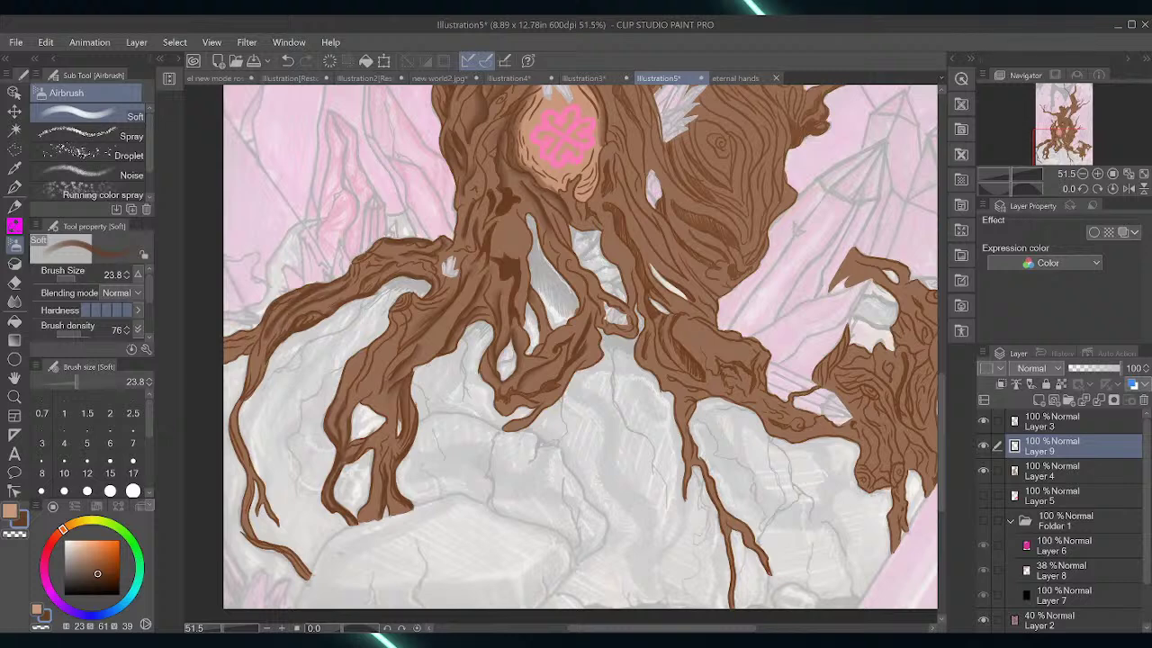
# Airbrush shadows into the forked root's upper folds above the pale opening and down the middle of its right prong
pyautogui.moveTo(364, 400)
pyautogui.mouseDown()
pyautogui.moveTo(383, 416)
pyautogui.moveTo(377, 436)
pyautogui.mouseUp()
pyautogui.moveTo(396, 355)
pyautogui.mouseDown()
pyautogui.moveTo(397, 311)
pyautogui.moveTo(404, 337)
pyautogui.moveTo(409, 308)
pyautogui.moveTo(441, 306)
pyautogui.mouseUp()
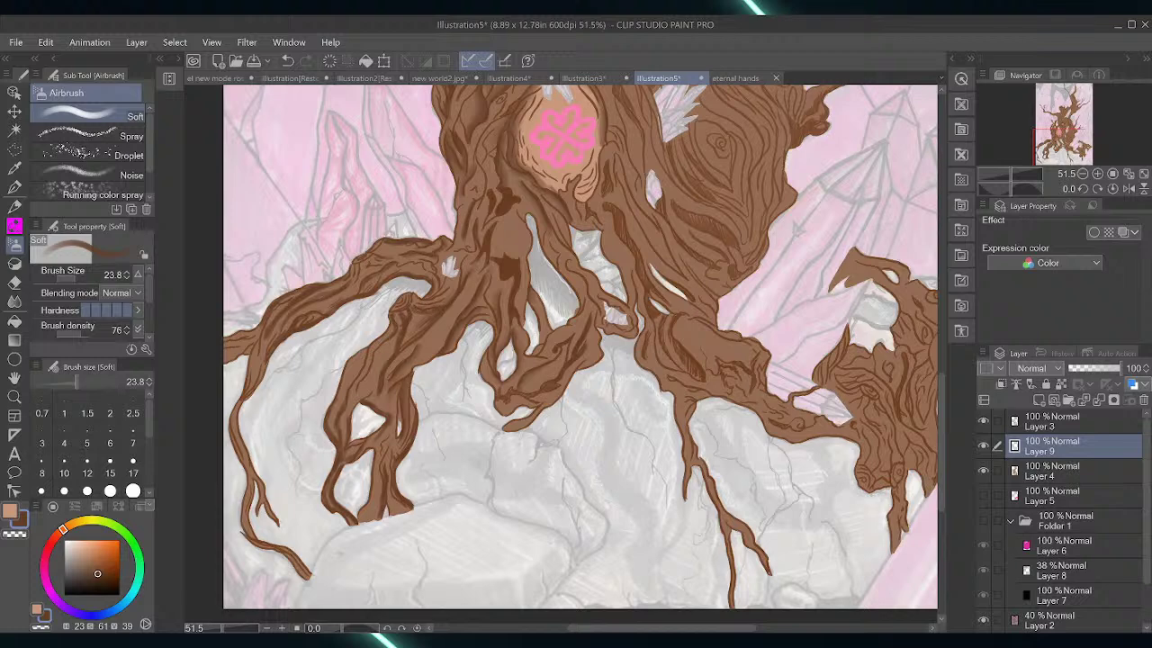
pyautogui.moveTo(347, 396); pyautogui.dragTo(383, 340)
pyautogui.moveTo(382, 468); pyautogui.dragTo(396, 421)
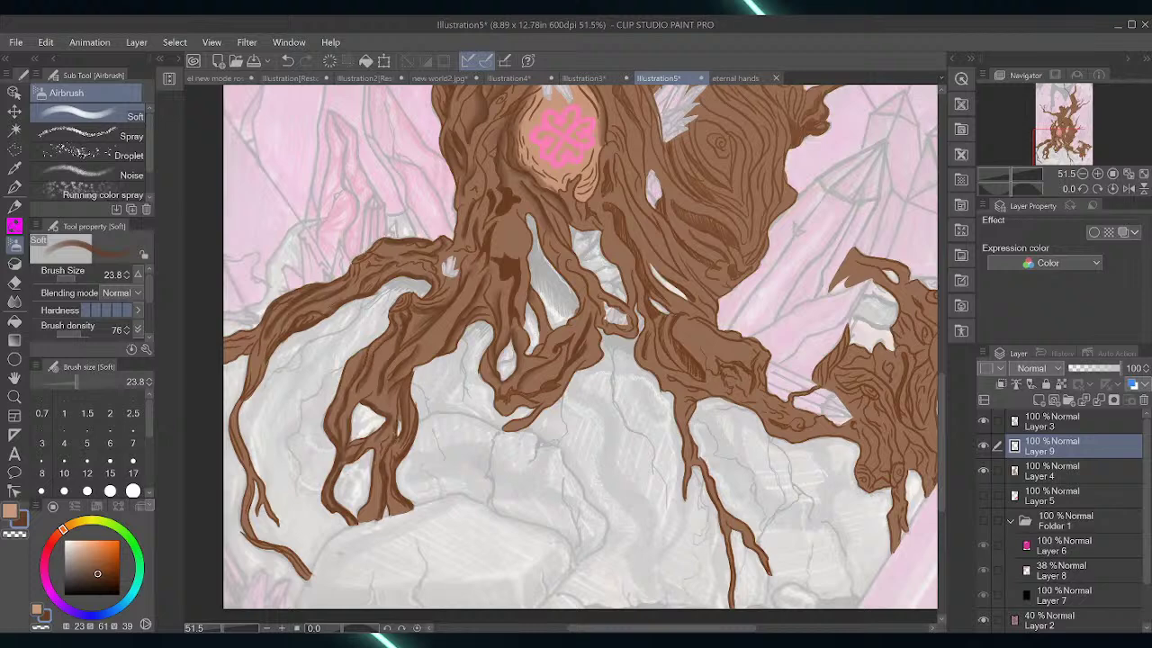
pyautogui.moveTo(381, 488); pyautogui.dragTo(395, 444)
# Airbrush shadows along the long thin root at the far left and onto the central roots around the tall grey opening
pyautogui.moveTo(239, 405)
pyautogui.mouseDown()
pyautogui.moveTo(239, 450)
pyautogui.moveTo(270, 516)
pyautogui.moveTo(247, 515)
pyautogui.moveTo(256, 538)
pyautogui.moveTo(290, 553)
pyautogui.moveTo(311, 582)
pyautogui.mouseUp()
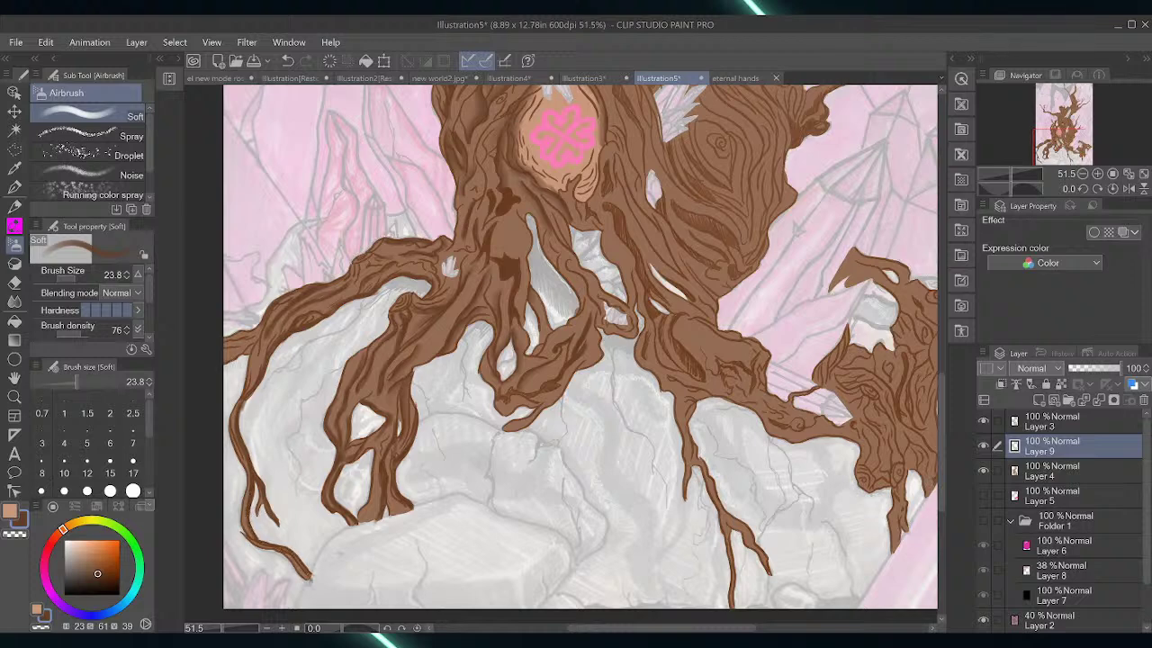
pyautogui.moveTo(250, 352)
pyautogui.mouseDown()
pyautogui.moveTo(263, 325)
pyautogui.moveTo(246, 357)
pyautogui.moveTo(249, 385)
pyautogui.moveTo(261, 335)
pyautogui.moveTo(255, 382)
pyautogui.mouseUp()
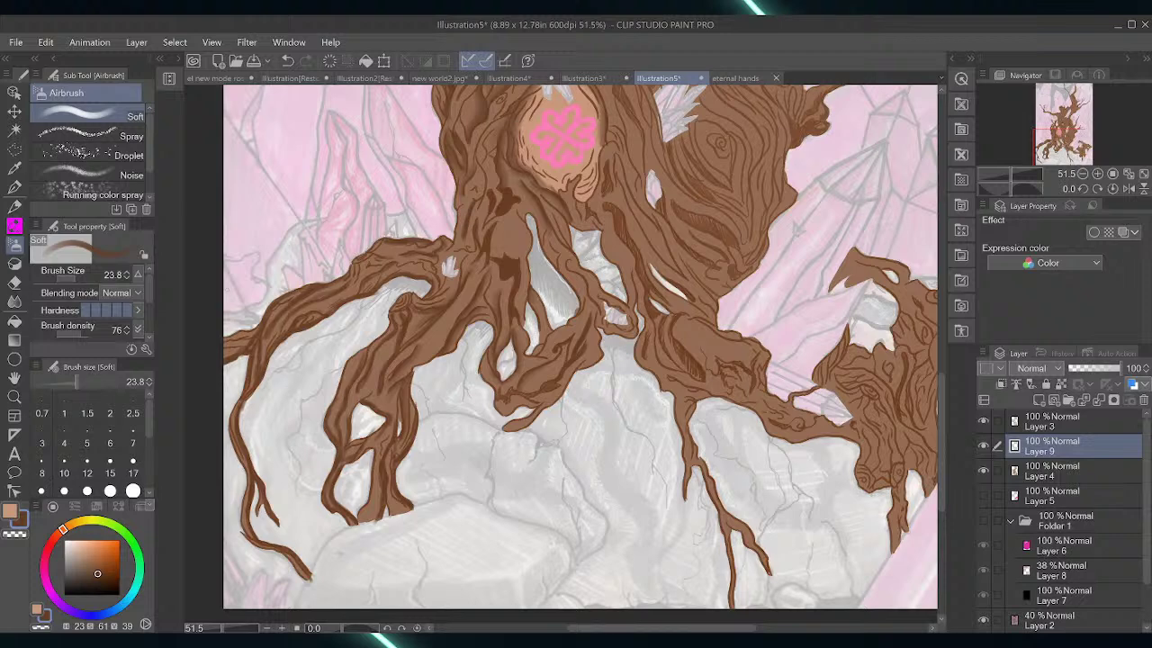
pyautogui.moveTo(227, 344)
pyautogui.mouseDown()
pyautogui.moveTo(239, 341)
pyautogui.moveTo(216, 354)
pyautogui.mouseUp()
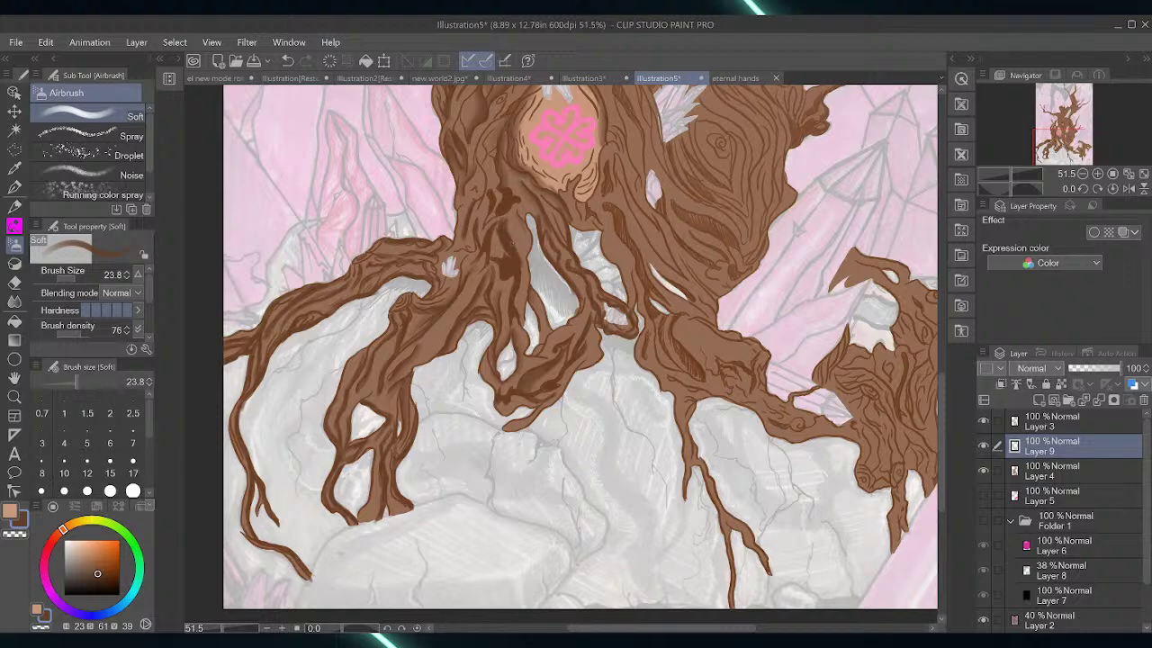
pyautogui.moveTo(506, 231)
pyautogui.mouseDown()
pyautogui.moveTo(519, 261)
pyautogui.moveTo(530, 258)
pyautogui.mouseUp()
pyautogui.moveTo(523, 216); pyautogui.dragTo(535, 223)
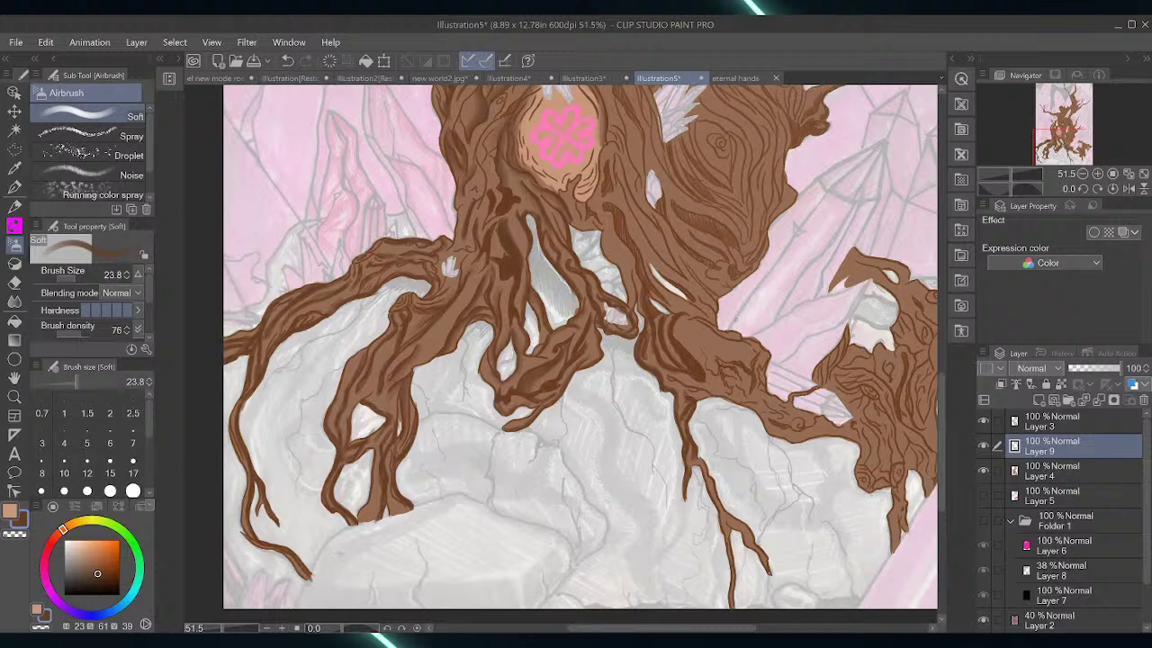
# Airbrush shadows into the folds of the thick root extending right from the trunk, and set the Blend tool's brush density to 43
pyautogui.moveTo(601, 627); pyautogui.dragTo(681, 625)
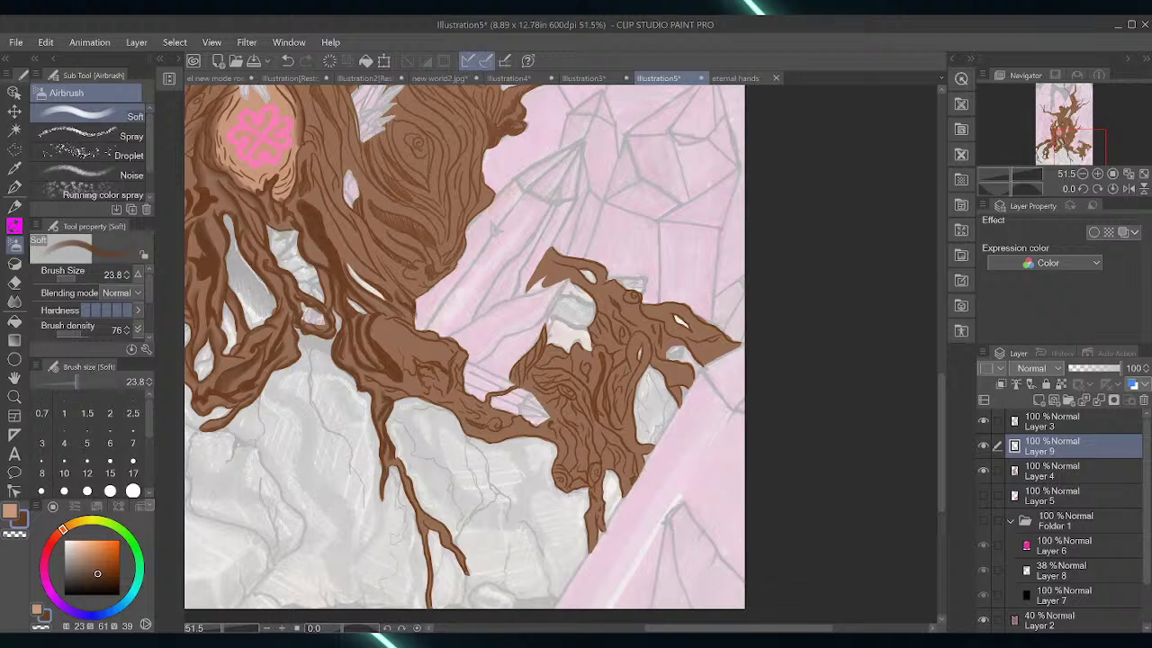
pyautogui.moveTo(407, 329)
pyautogui.mouseDown()
pyautogui.moveTo(455, 347)
pyautogui.moveTo(463, 391)
pyautogui.mouseUp()
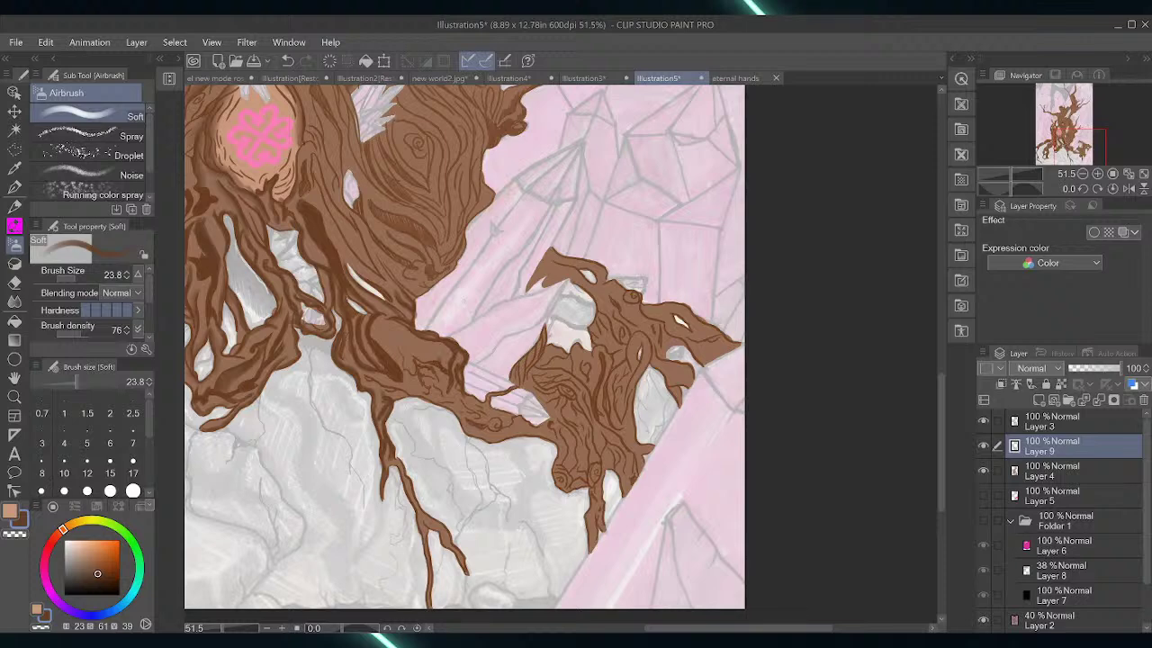
pyautogui.moveTo(409, 357)
pyautogui.mouseDown()
pyautogui.moveTo(447, 397)
pyautogui.moveTo(420, 379)
pyautogui.moveTo(424, 391)
pyautogui.moveTo(405, 393)
pyautogui.moveTo(358, 363)
pyautogui.moveTo(409, 389)
pyautogui.moveTo(378, 394)
pyautogui.mouseUp()
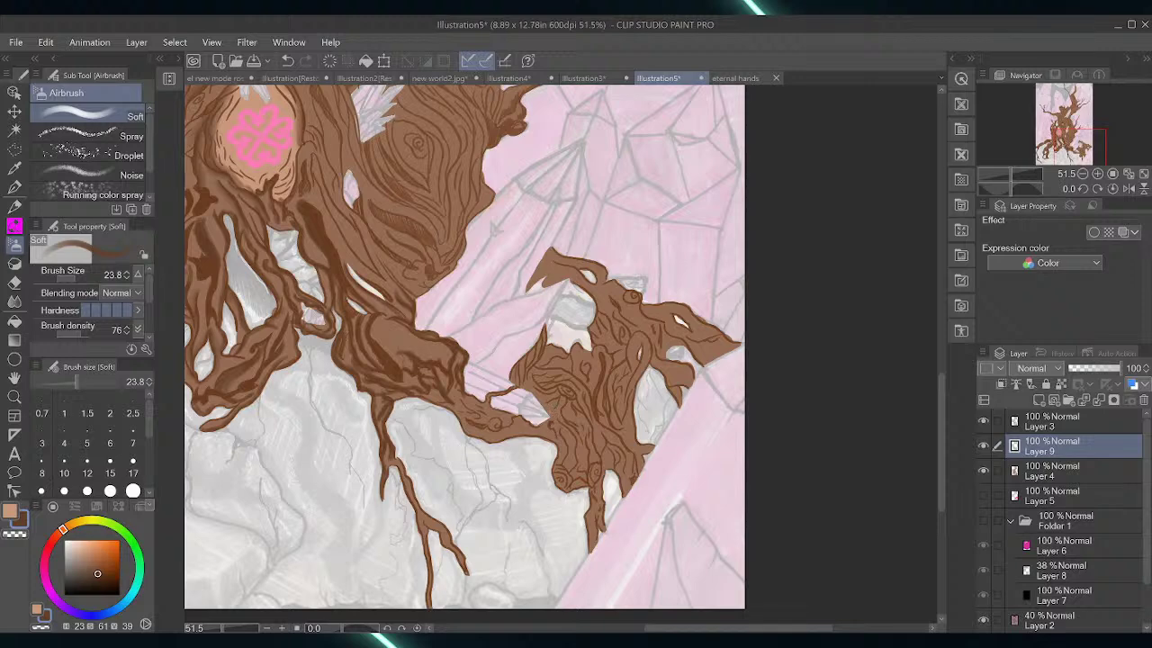
pyautogui.click(15, 301)
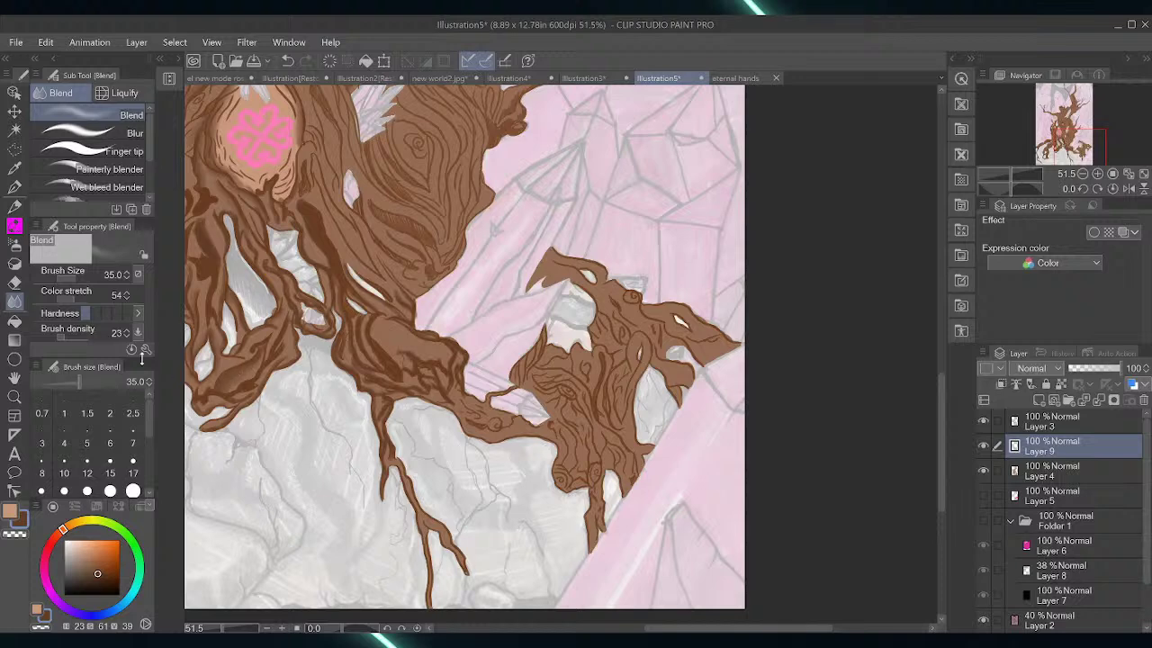
pyautogui.click(81, 336)
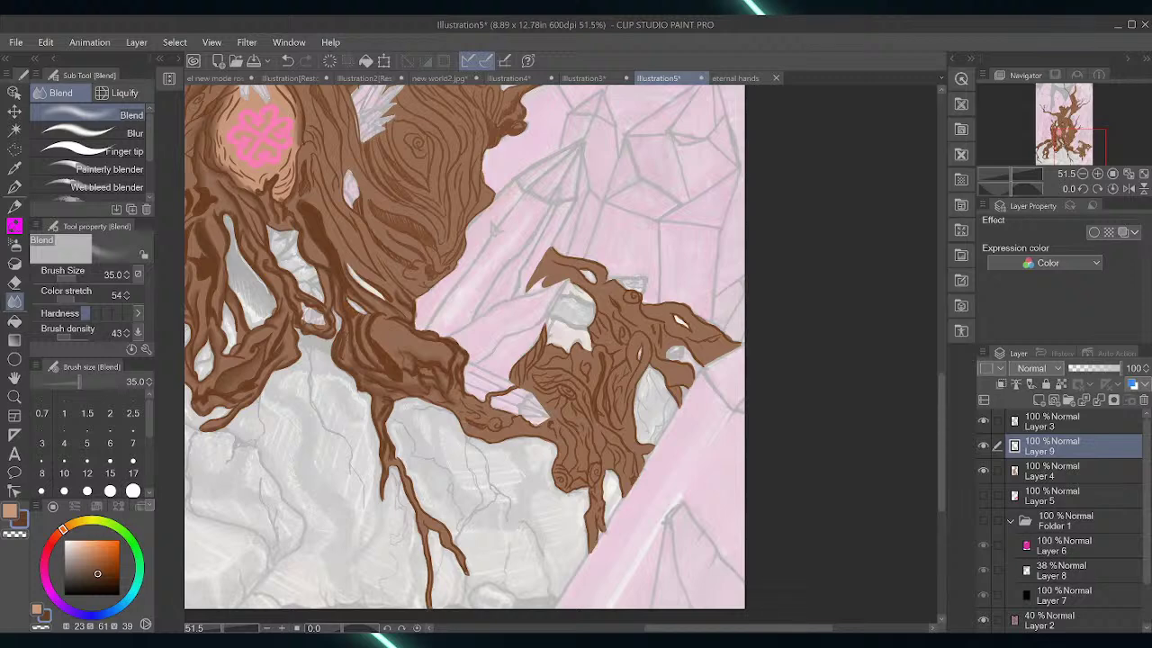
# Airbrush dark shadows into the separate root mass beside the pink crystals, from its upper folds down to the knot at its lower edge
pyautogui.click(15, 245)
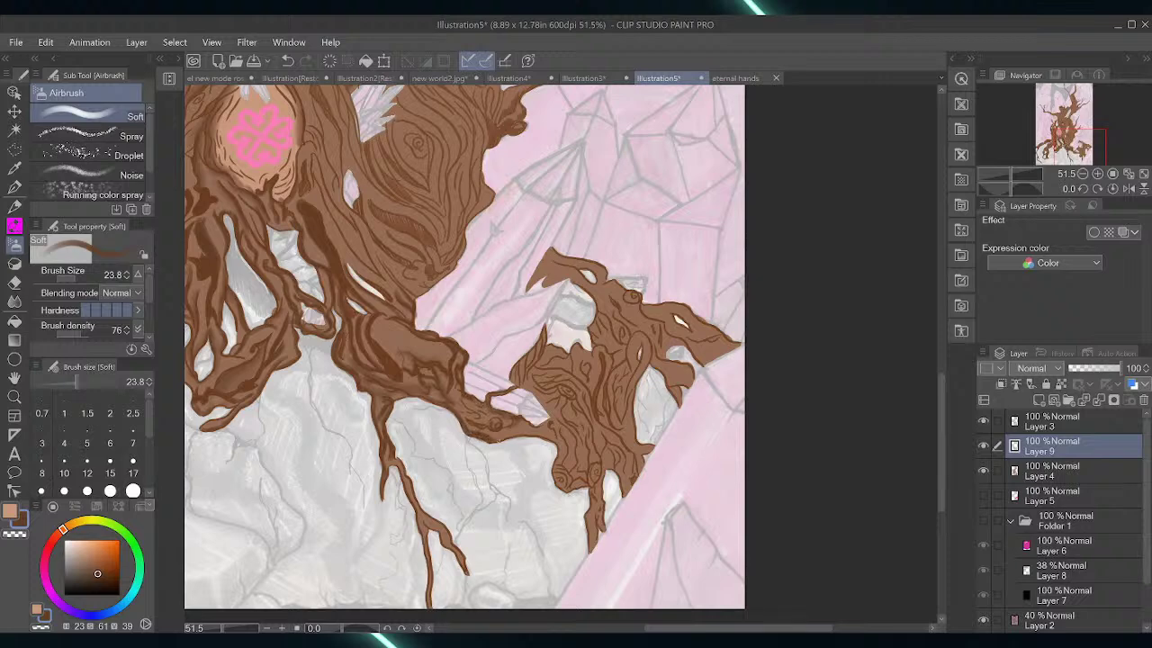
pyautogui.moveTo(524, 420); pyautogui.dragTo(544, 426)
pyautogui.moveTo(583, 407)
pyautogui.mouseDown()
pyautogui.moveTo(580, 393)
pyautogui.moveTo(538, 380)
pyautogui.moveTo(587, 405)
pyautogui.moveTo(601, 486)
pyautogui.moveTo(571, 476)
pyautogui.moveTo(586, 456)
pyautogui.moveTo(563, 482)
pyautogui.moveTo(560, 472)
pyautogui.moveTo(585, 481)
pyautogui.mouseUp()
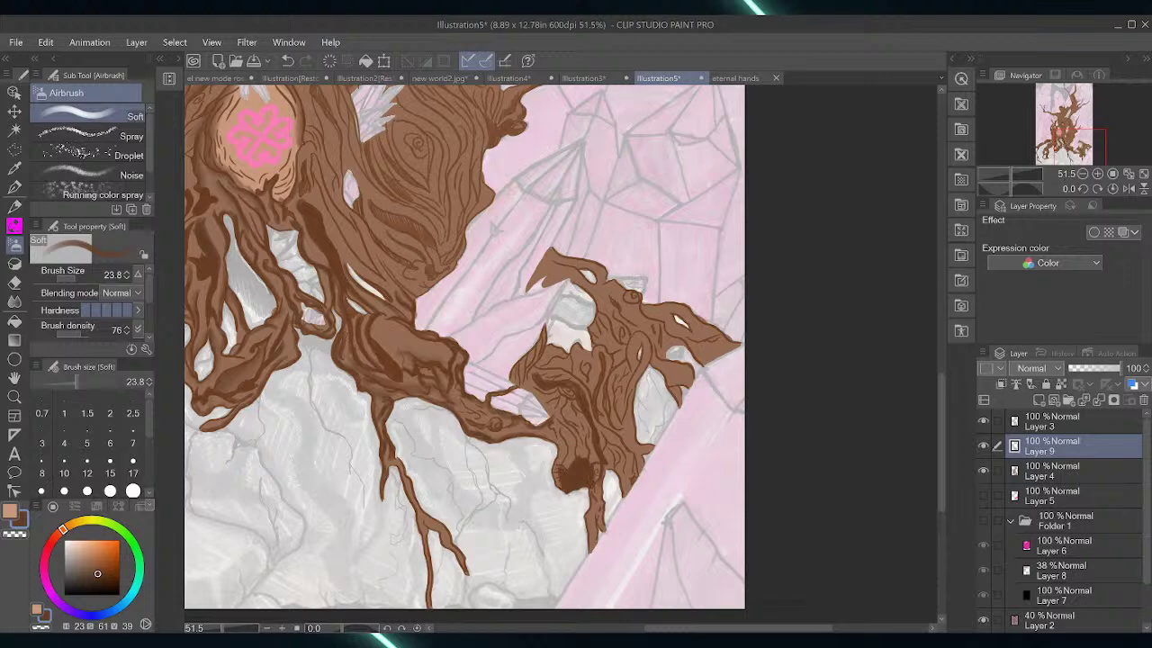
# Soften the dark knot at the base of the right-hand root mass and the central root's shading with the Blend brush
pyautogui.press('j')
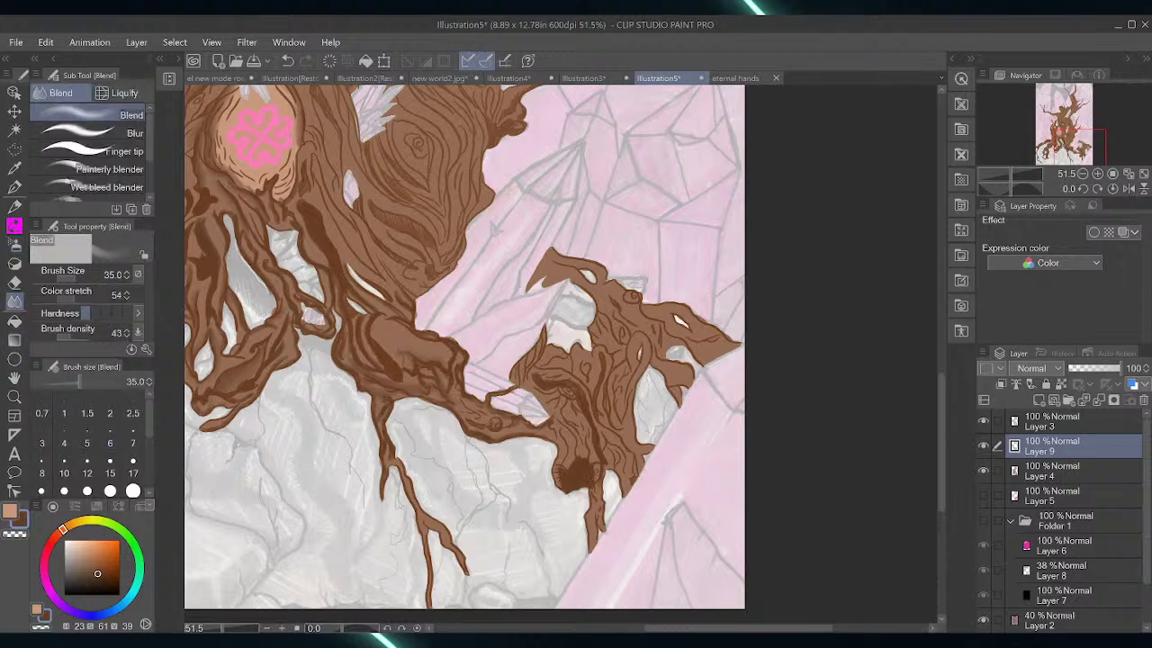
pyautogui.moveTo(578, 455); pyautogui.dragTo(566, 469)
pyautogui.moveTo(559, 476); pyautogui.dragTo(590, 477)
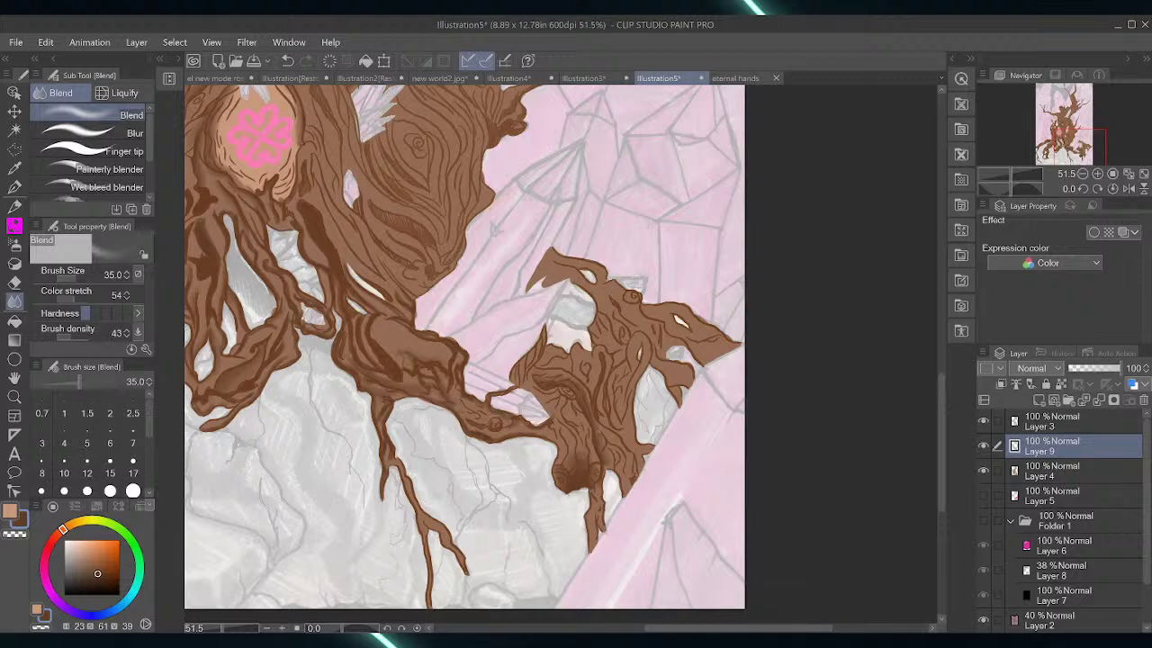
pyautogui.moveTo(302, 296); pyautogui.dragTo(329, 325)
# Blend the right-hand root mass's dark knot further using the Wet bleed blender at brush size 72.7
pyautogui.scroll(-3, 142, 164)
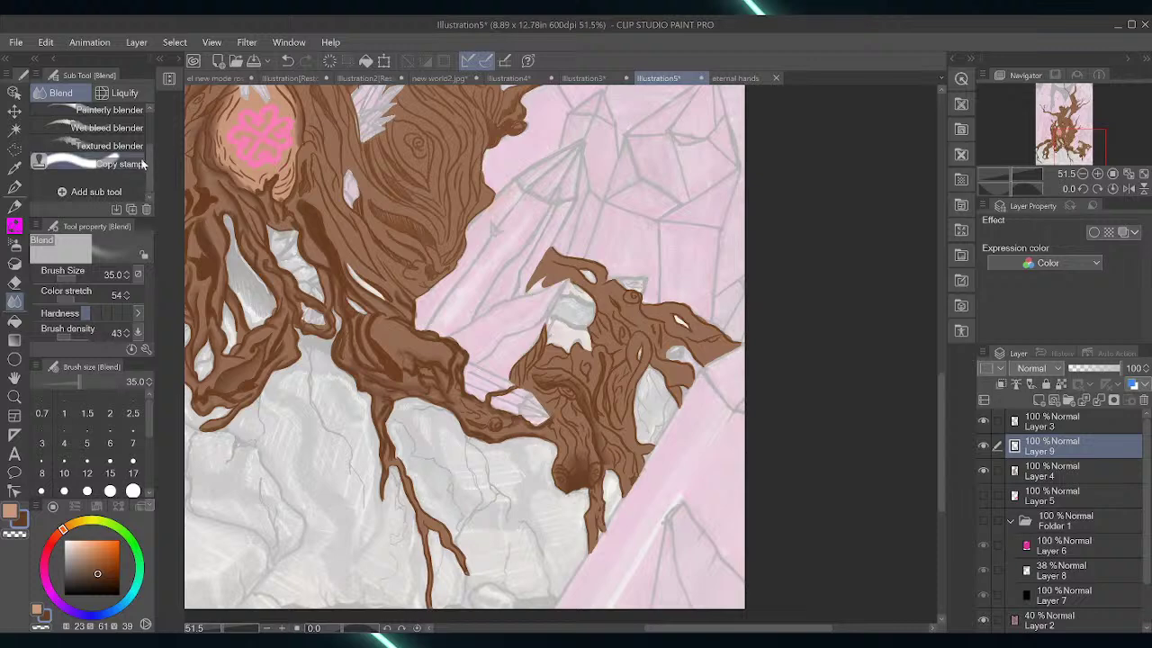
pyautogui.click(135, 148)
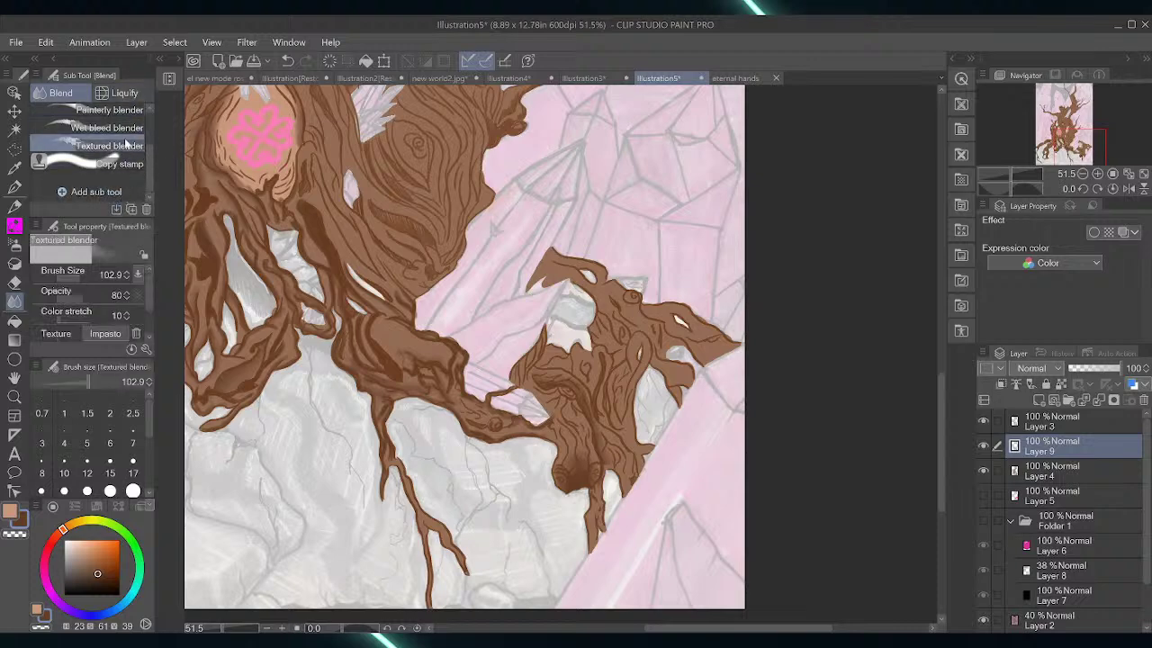
pyautogui.click(130, 128)
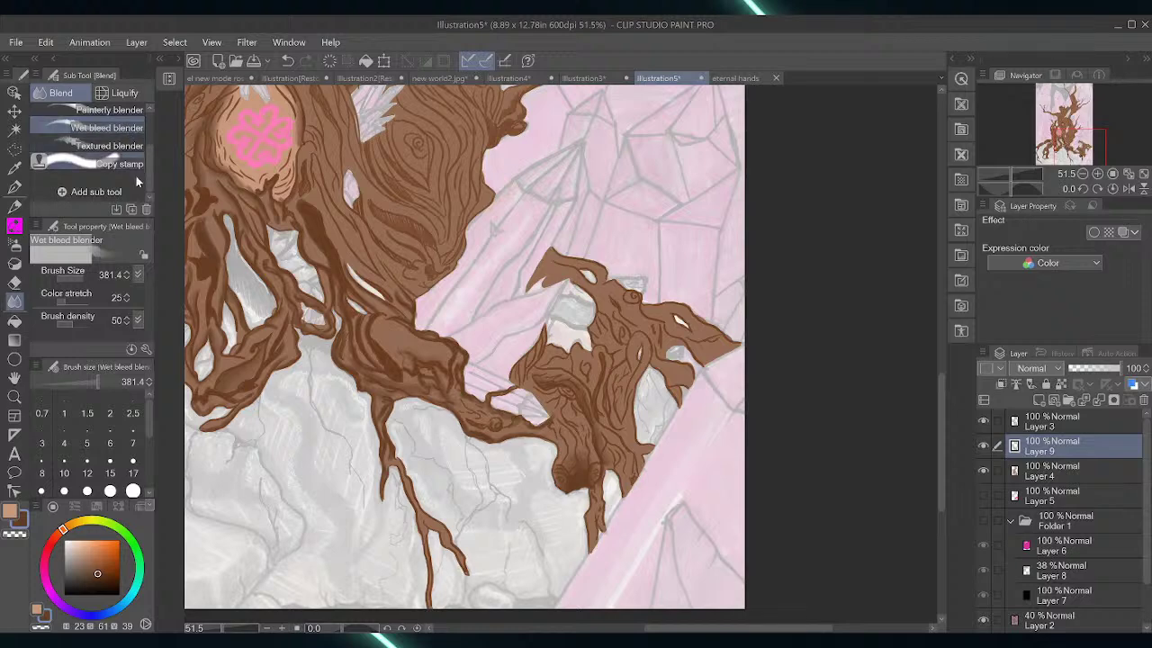
pyautogui.click(85, 380)
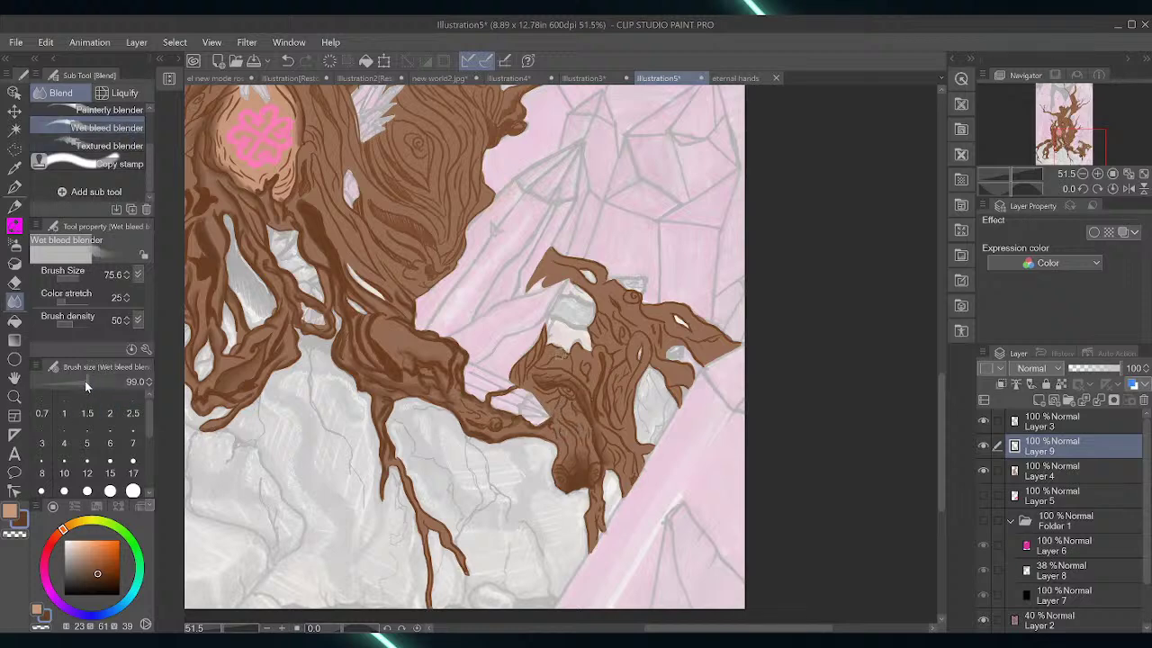
pyautogui.click(85, 380)
pyautogui.moveTo(566, 459)
pyautogui.mouseDown()
pyautogui.moveTo(575, 453)
pyautogui.moveTo(578, 473)
pyautogui.mouseUp()
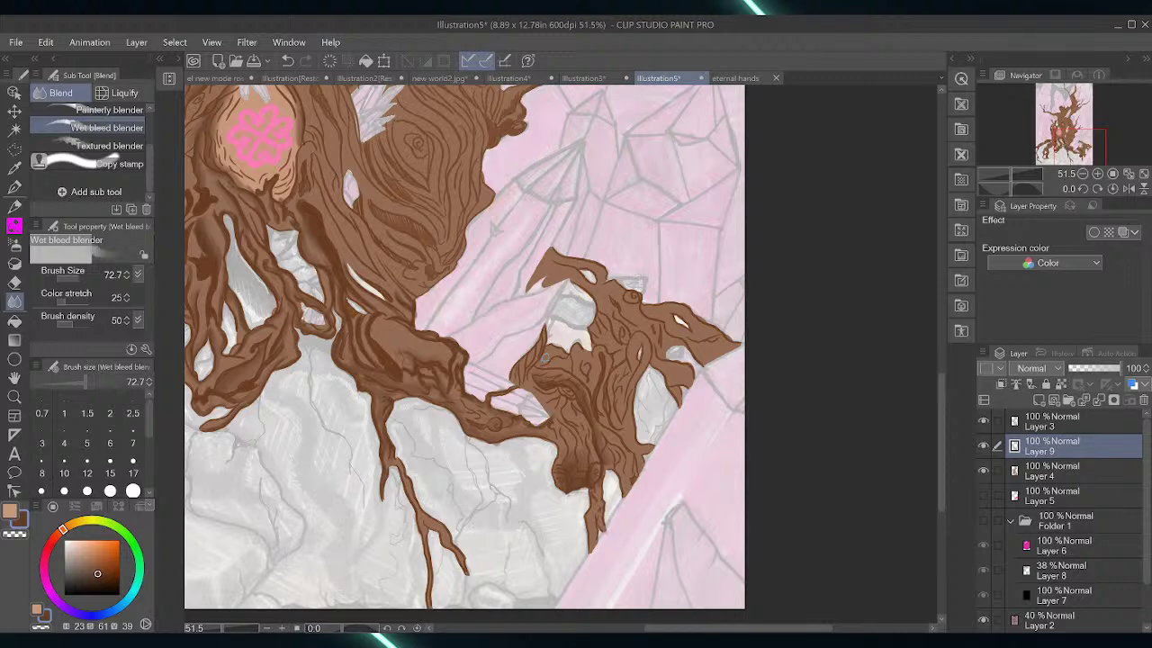
# Airbrush shadows along the wood grain around the trunk's swirl knot, below the crystal cluster right of the hollow
pyautogui.moveTo(939, 398); pyautogui.dragTo(943, 335)
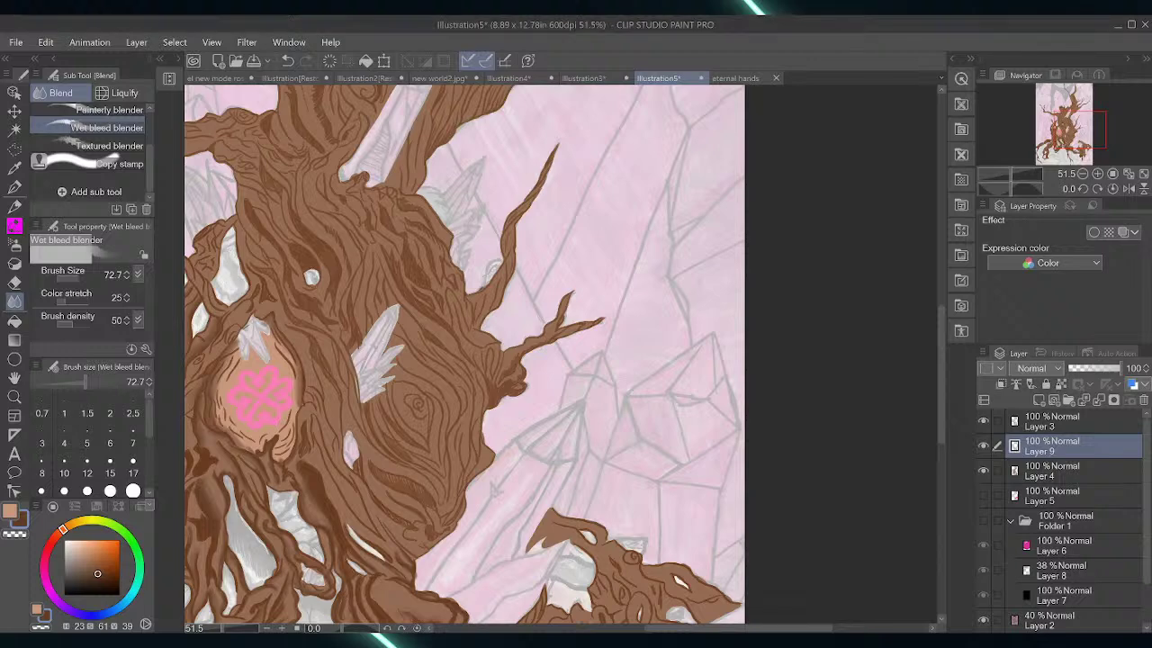
pyautogui.click(14, 244)
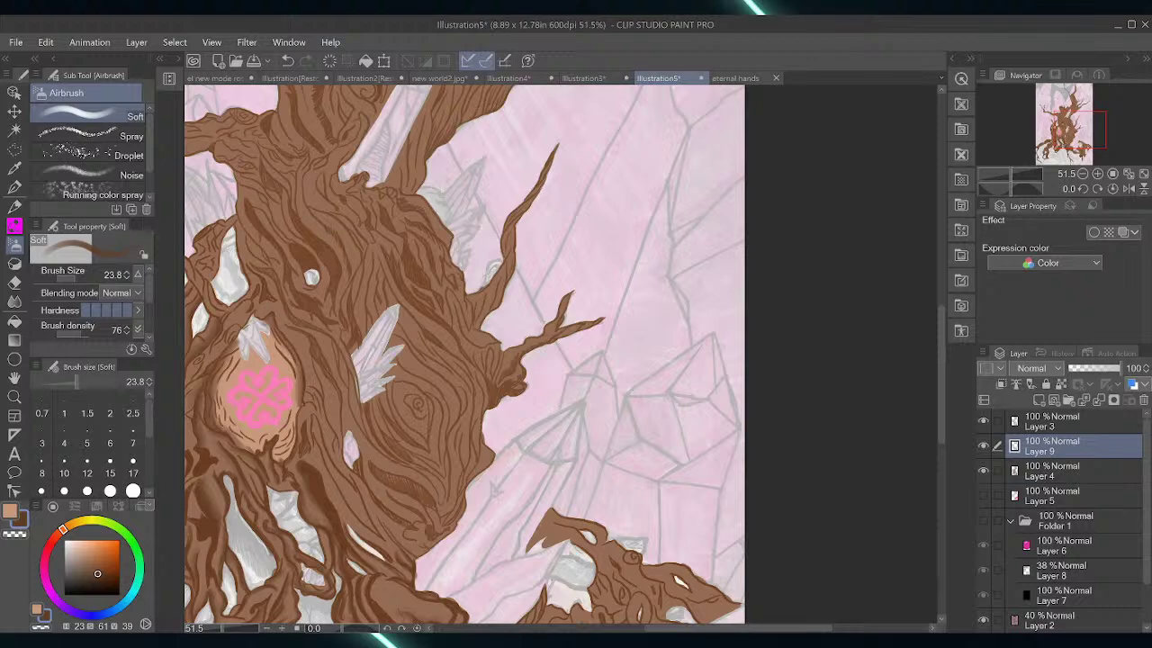
pyautogui.moveTo(396, 387)
pyautogui.mouseDown()
pyautogui.moveTo(417, 428)
pyautogui.moveTo(398, 393)
pyautogui.moveTo(411, 421)
pyautogui.moveTo(394, 406)
pyautogui.mouseUp()
pyautogui.moveTo(423, 443)
pyautogui.mouseDown()
pyautogui.moveTo(381, 404)
pyautogui.moveTo(411, 450)
pyautogui.mouseUp()
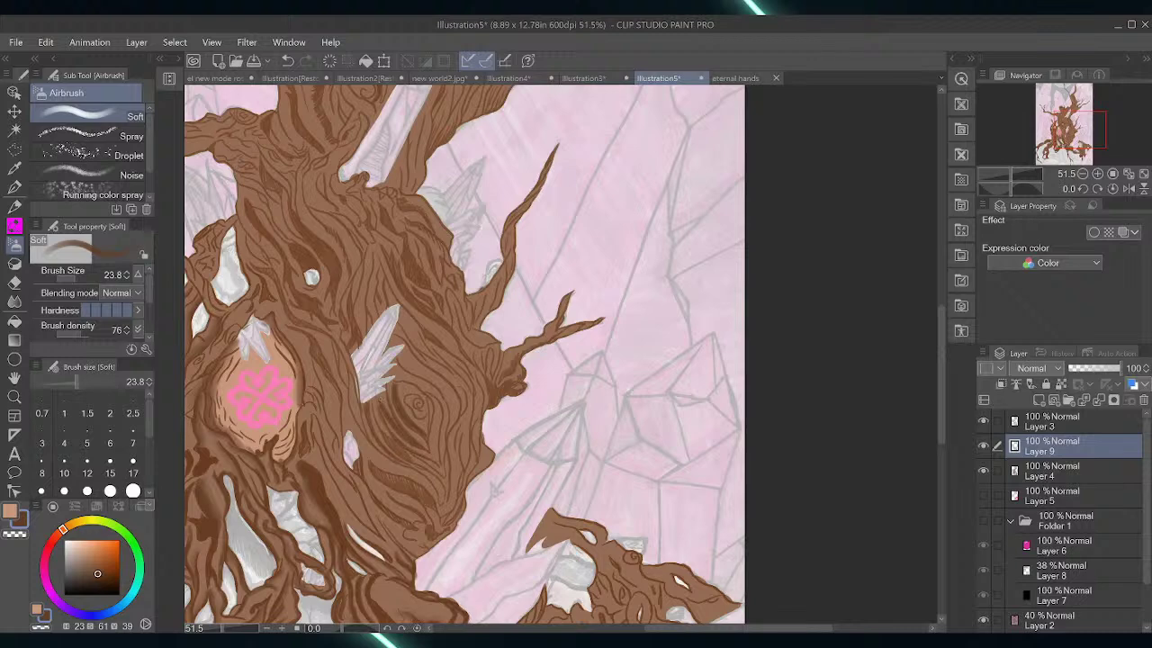
pyautogui.moveTo(435, 405); pyautogui.dragTo(430, 444)
pyautogui.moveTo(394, 384)
pyautogui.mouseDown()
pyautogui.moveTo(421, 394)
pyautogui.moveTo(381, 447)
pyautogui.moveTo(375, 416)
pyautogui.mouseUp()
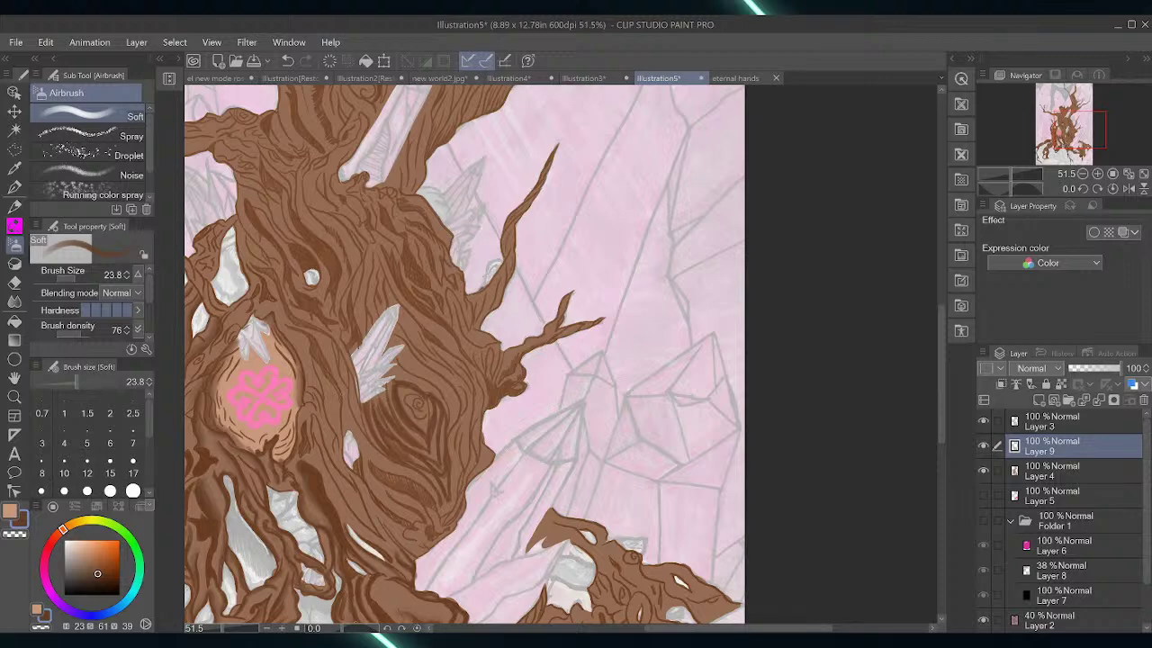
# Airbrush shadows down the trunk folds between the hollow and the small crystal to the root tops, and switch to the Wet bleed blender
pyautogui.moveTo(352, 400)
pyautogui.mouseDown()
pyautogui.moveTo(355, 419)
pyautogui.moveTo(350, 373)
pyautogui.moveTo(360, 421)
pyautogui.mouseUp()
pyautogui.moveTo(337, 387)
pyautogui.mouseDown()
pyautogui.moveTo(338, 430)
pyautogui.moveTo(339, 405)
pyautogui.mouseUp()
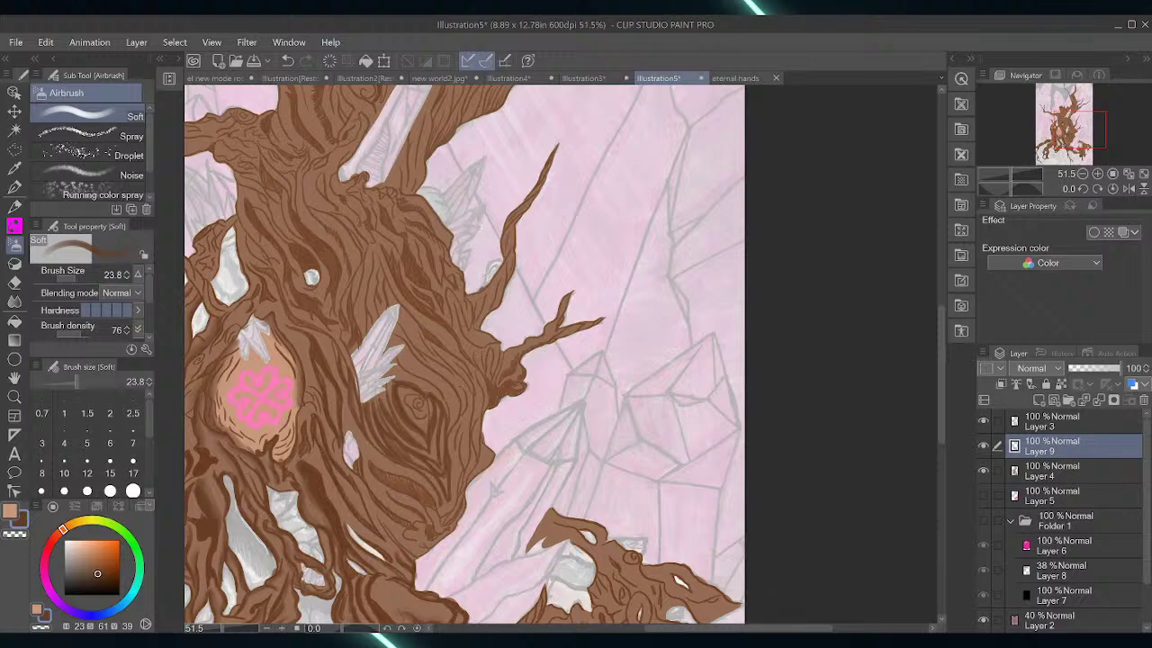
pyautogui.moveTo(352, 486); pyautogui.dragTo(367, 520)
pyautogui.moveTo(329, 475); pyautogui.dragTo(361, 523)
pyautogui.press('j')
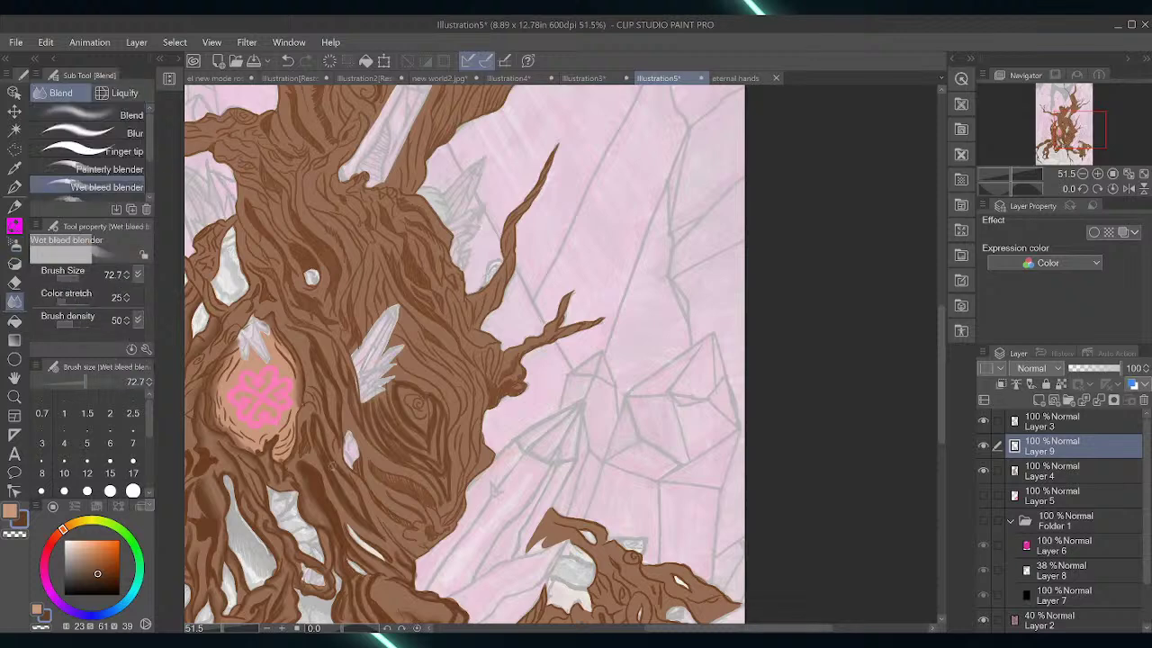